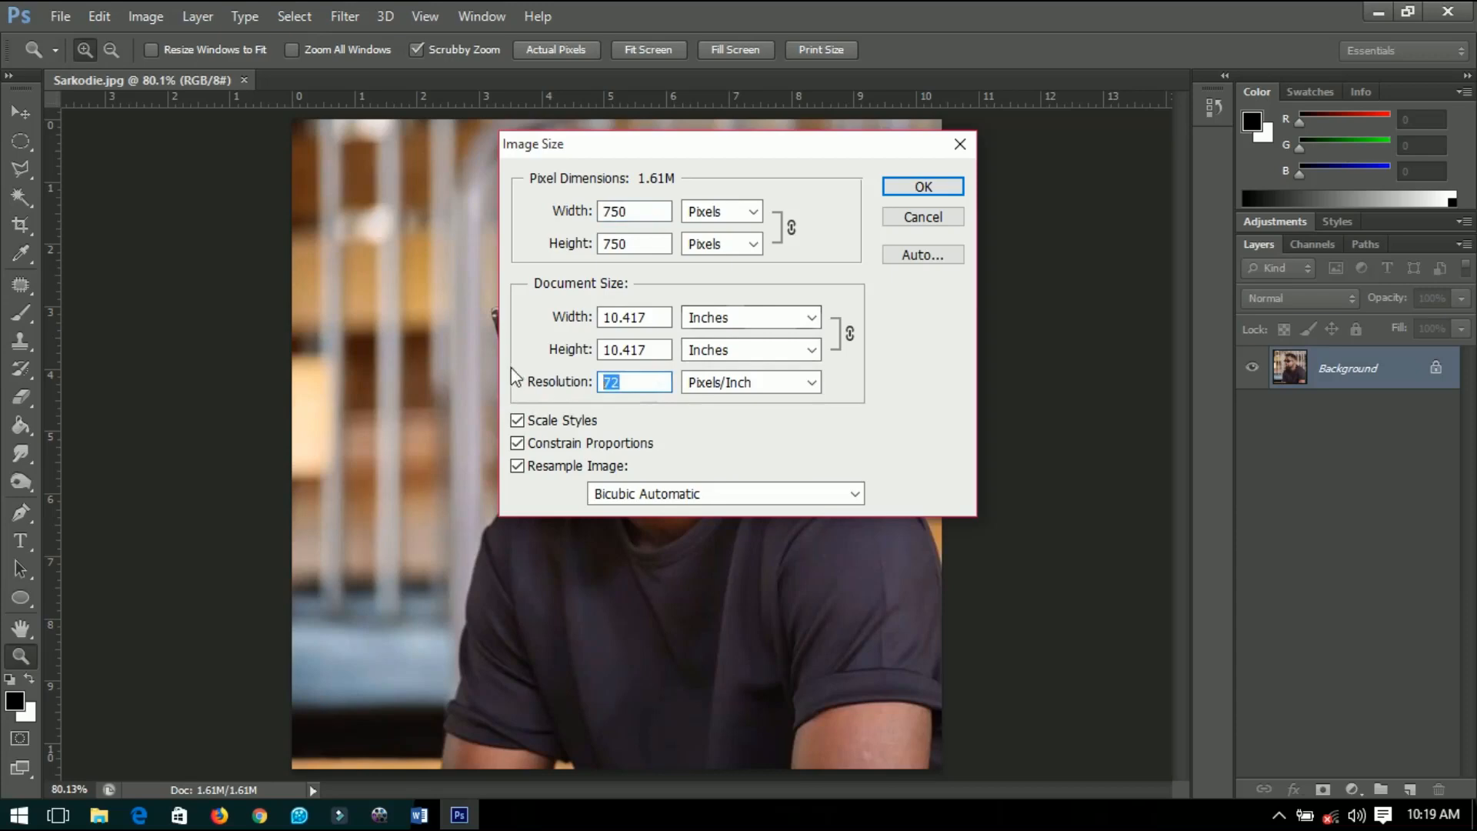
- Set the image resolution to 300 pixels/inch and fit the whole picture in view
{"action": "type", "text": "300"}
{"action": "key", "text": "Return"}
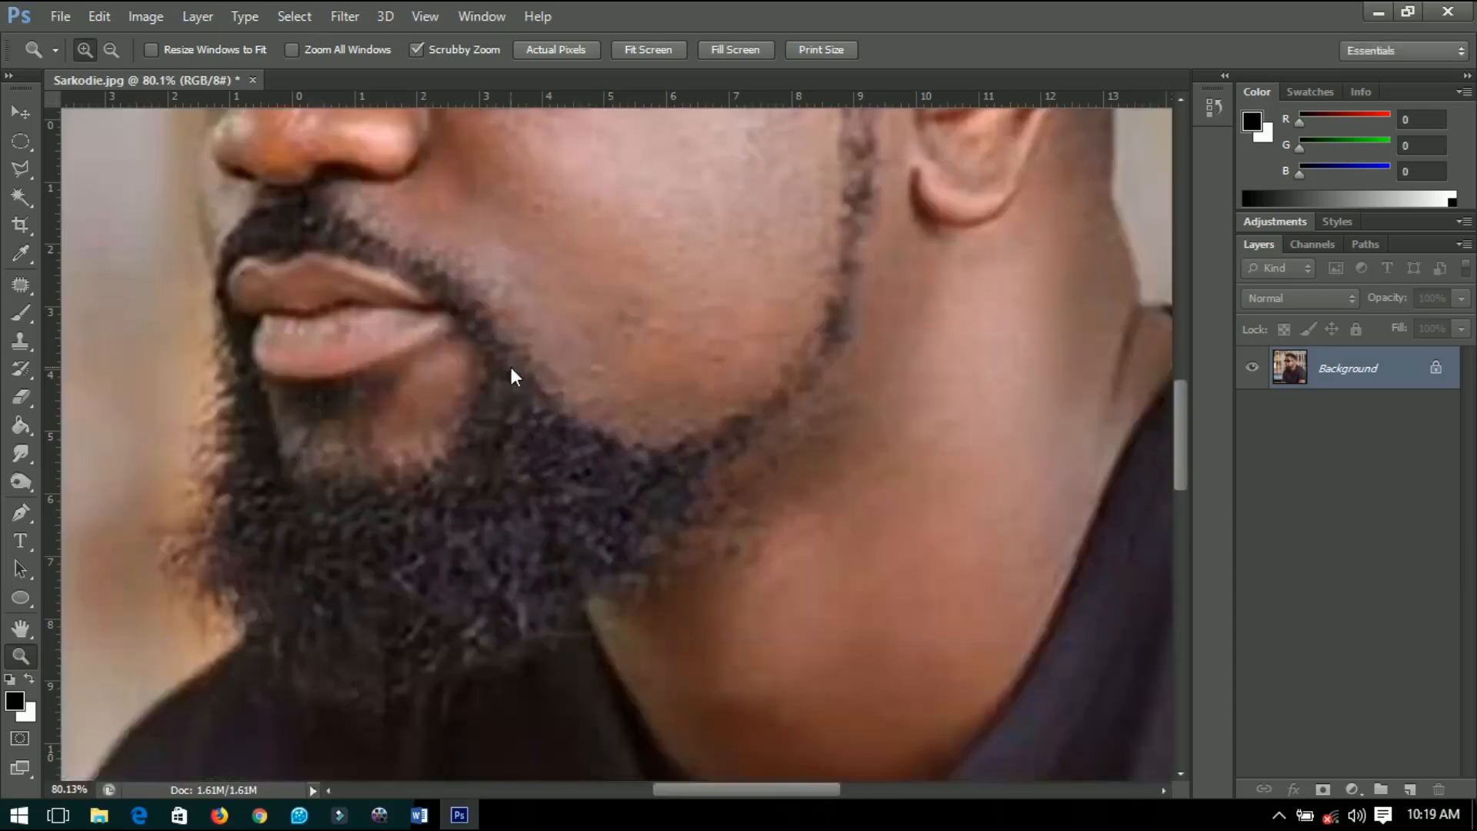
{"action": "key", "text": "ctrl+0"}
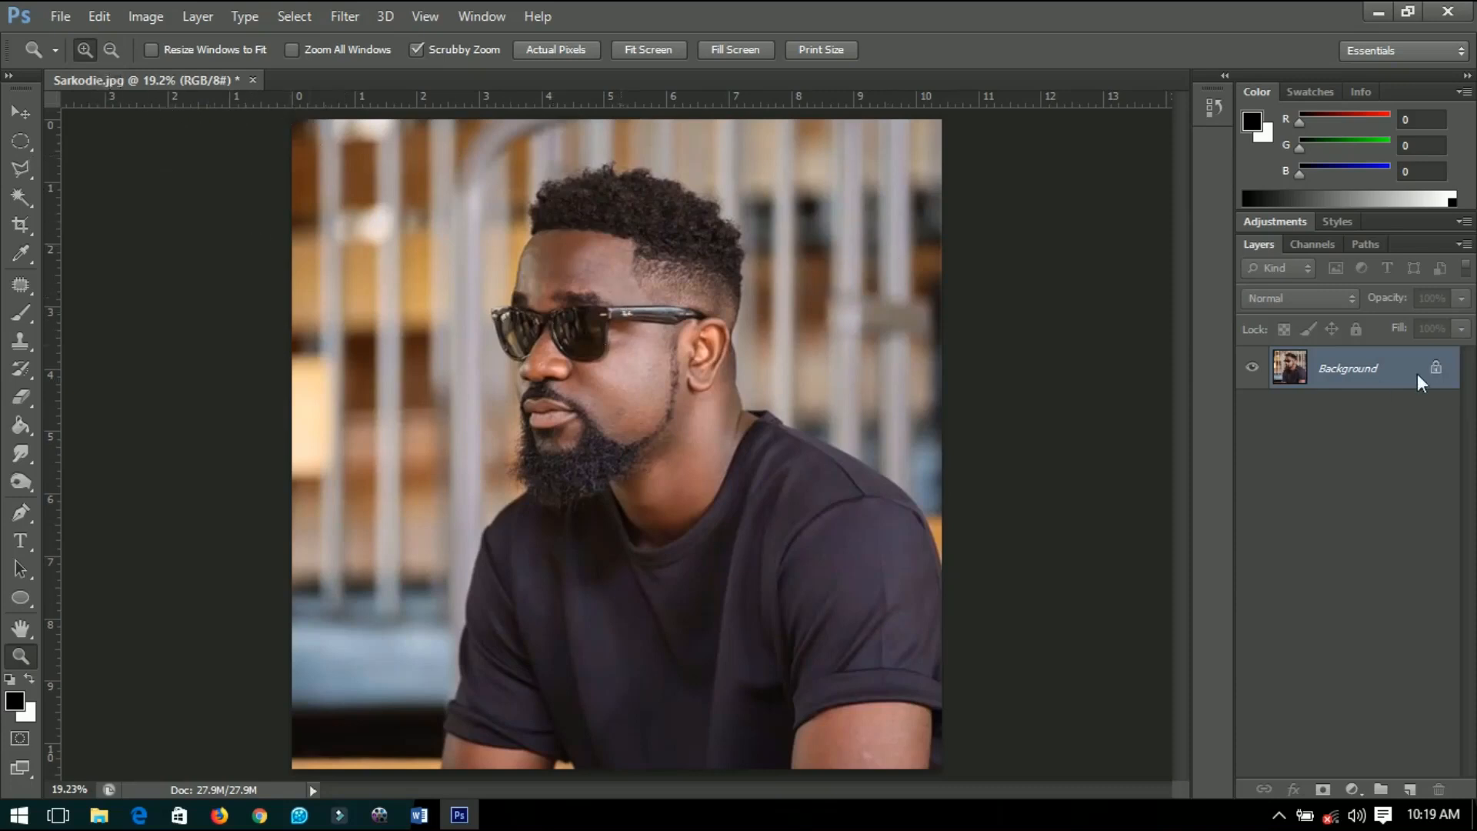
- Convert the locked Background into a regular layer named Layer 0
{"action": "double_click", "coordinate": [1310, 363]}
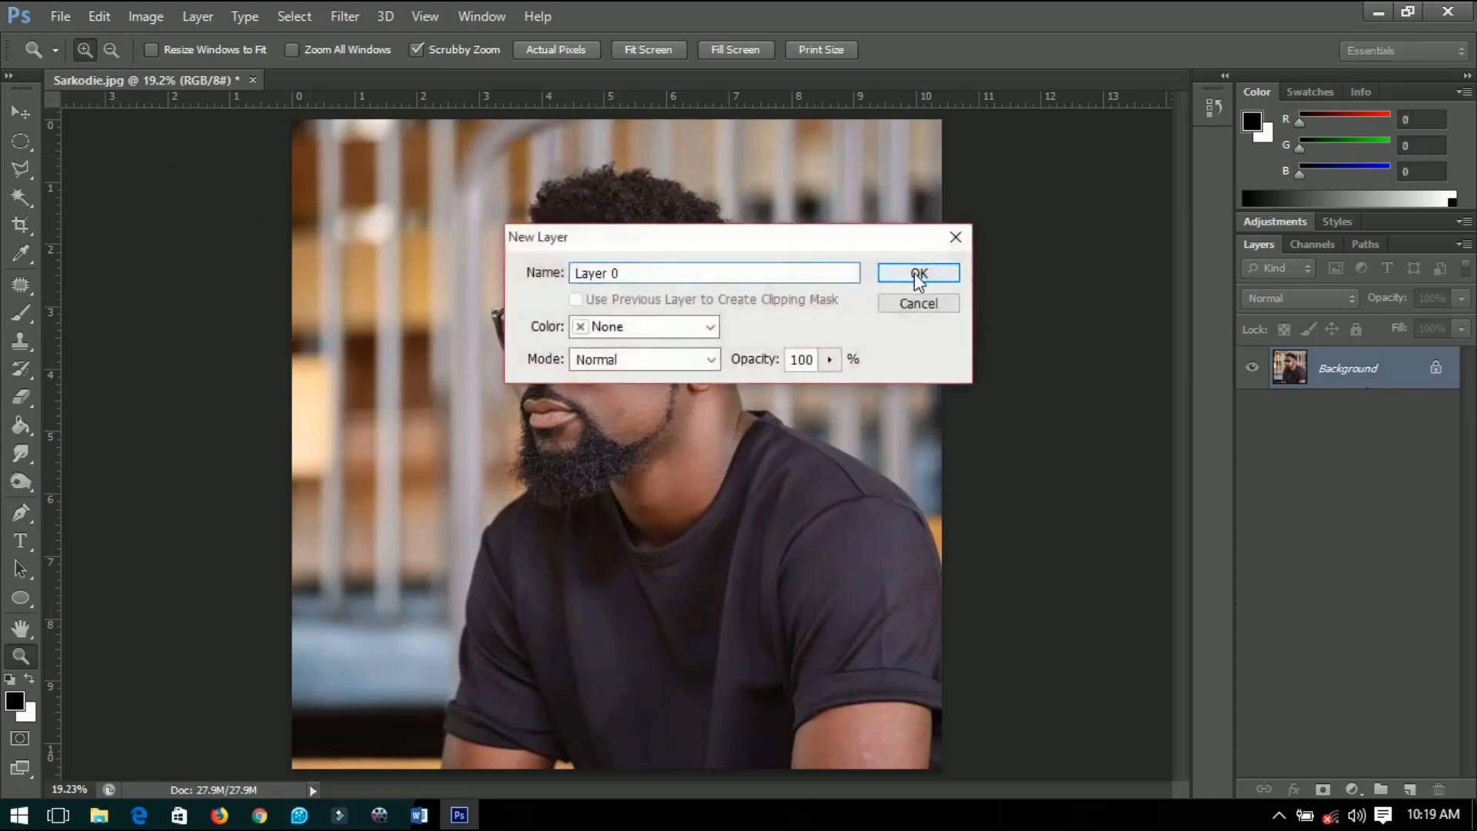
{"action": "left_click", "coordinate": [916, 275]}
{"action": "key", "text": "v"}
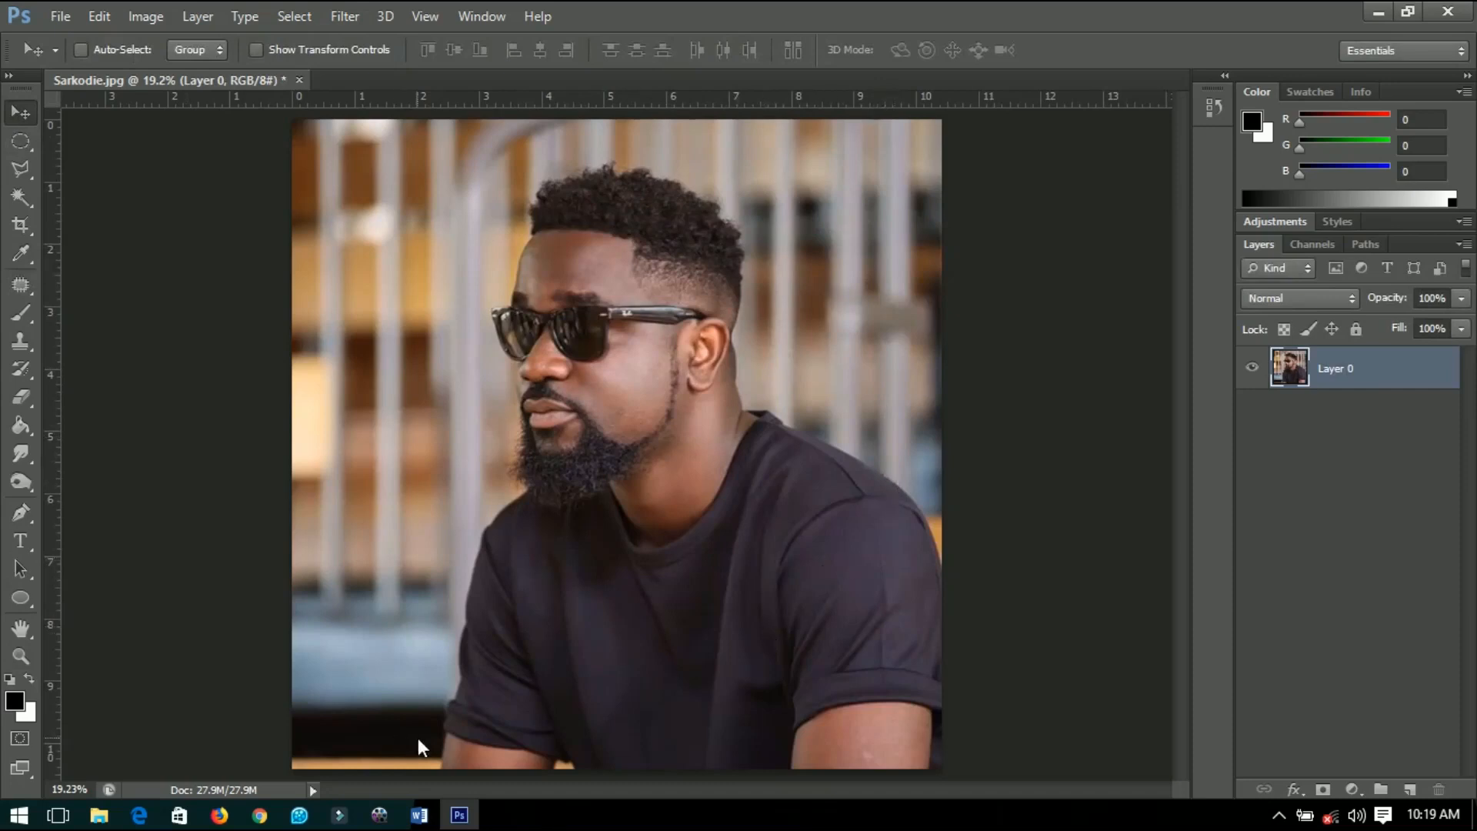
{"action": "left_click", "coordinate": [23, 169]}
{"action": "left_click", "coordinate": [82, 186]}
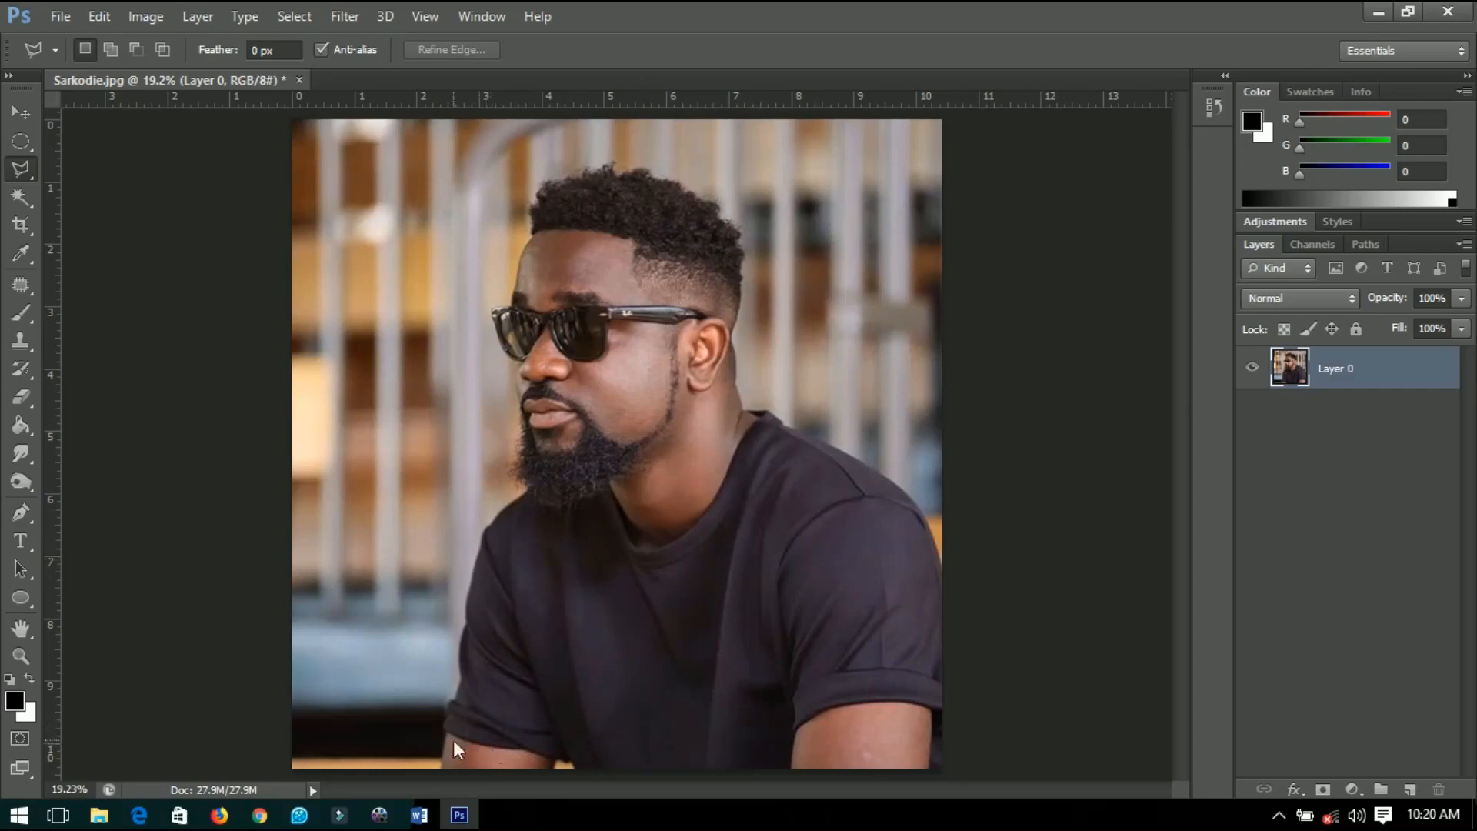
{"action": "scroll", "coordinate": [454, 740], "scroll_direction": "up", "scroll_amount": 2}
{"action": "scroll", "coordinate": [454, 740], "scroll_direction": "down", "scroll_amount": 2}
{"action": "scroll", "coordinate": [478, 686], "scroll_direction": "up", "scroll_amount": 3}
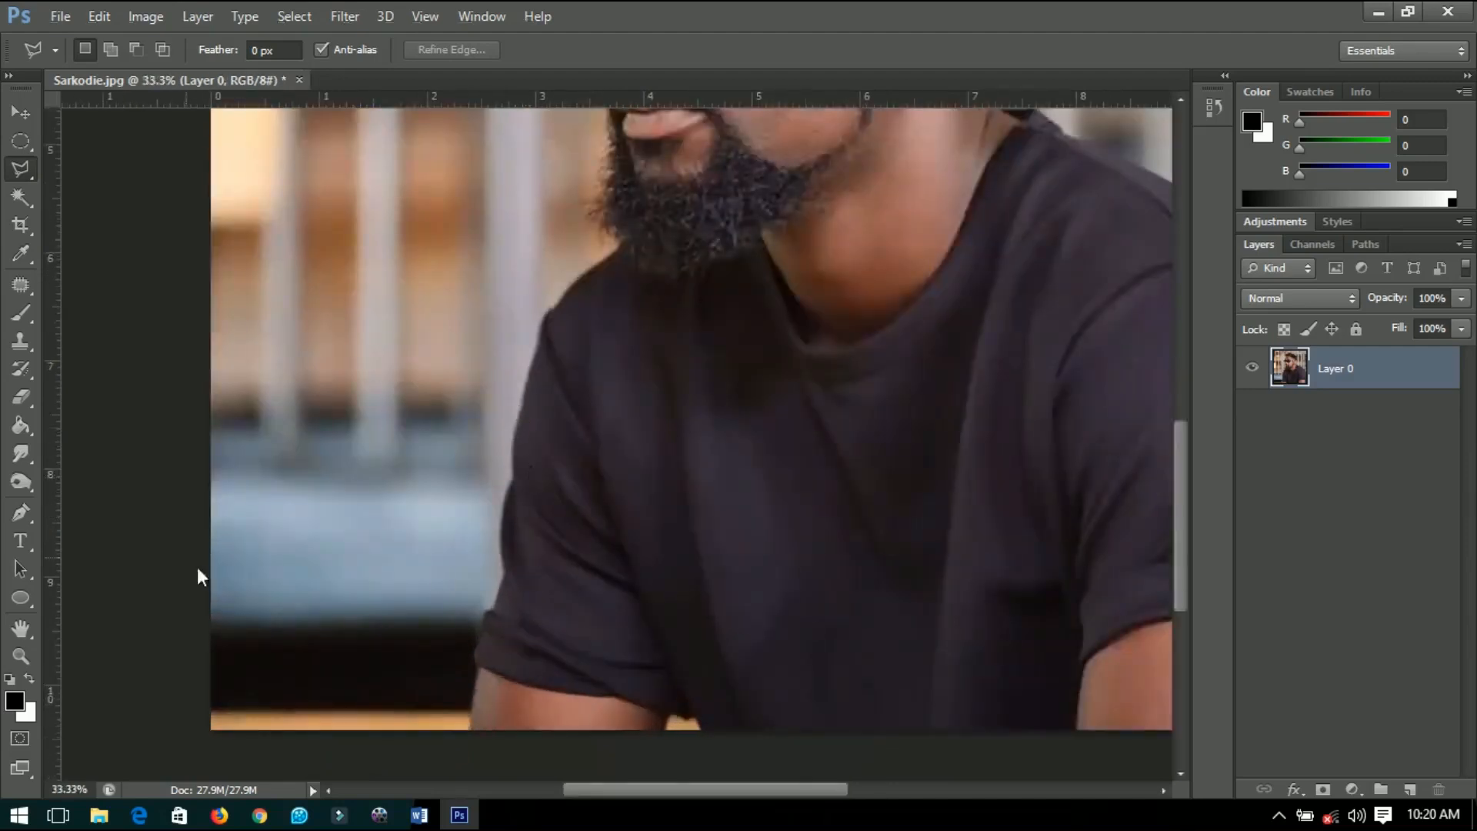
{"action": "right_click", "coordinate": [21, 169]}
{"action": "left_click", "coordinate": [107, 178]}
{"action": "left_click_drag", "start_coordinate": [525, 613], "coordinate": [648, 563]}
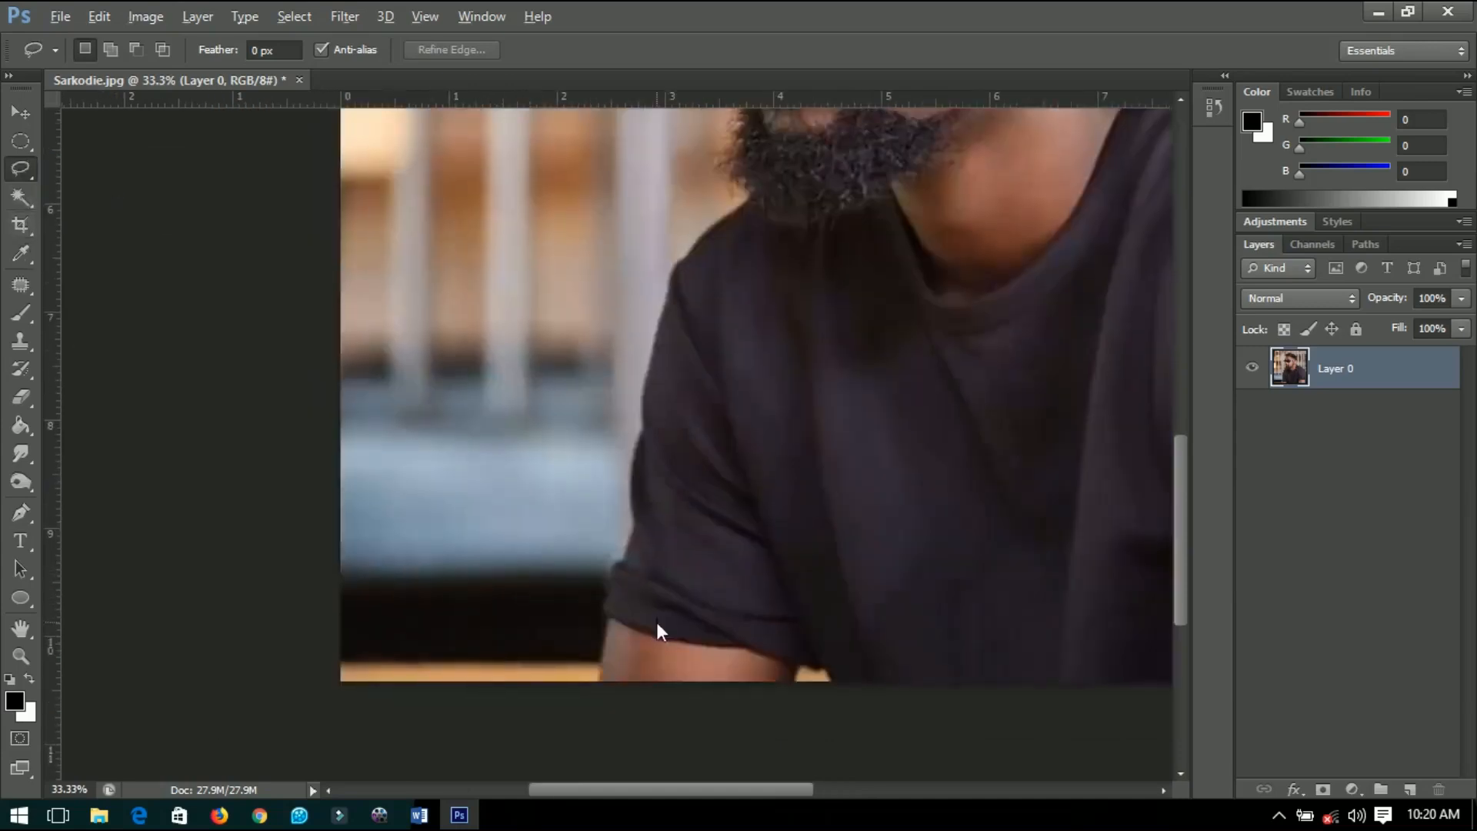
{"action": "scroll", "coordinate": [657, 622], "scroll_direction": "down", "scroll_amount": 1}
{"action": "scroll", "coordinate": [442, 733], "scroll_direction": "up", "scroll_amount": 1}
{"action": "scroll", "coordinate": [358, 735], "scroll_direction": "up", "scroll_amount": 1}
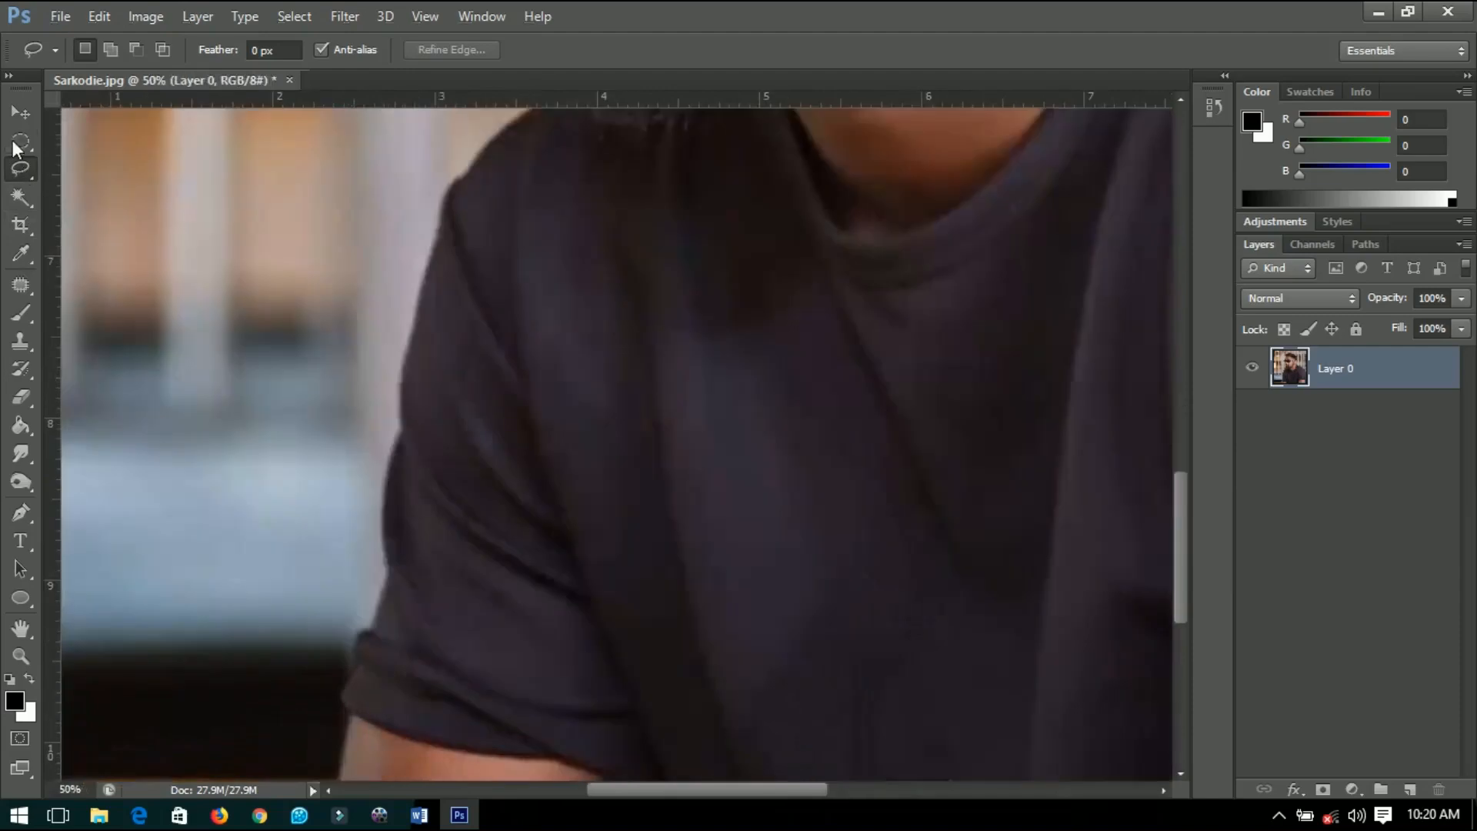
- Start a Polygonal Lasso outline at the picture's lower edge beside the man's left-hand arm and trace up the sleeve and shoulder to the beard
{"action": "right_click", "coordinate": [15, 143]}
{"action": "right_click", "coordinate": [19, 169]}
{"action": "left_click", "coordinate": [98, 187]}
{"action": "left_click_drag", "start_coordinate": [336, 736], "coordinate": [593, 584]}
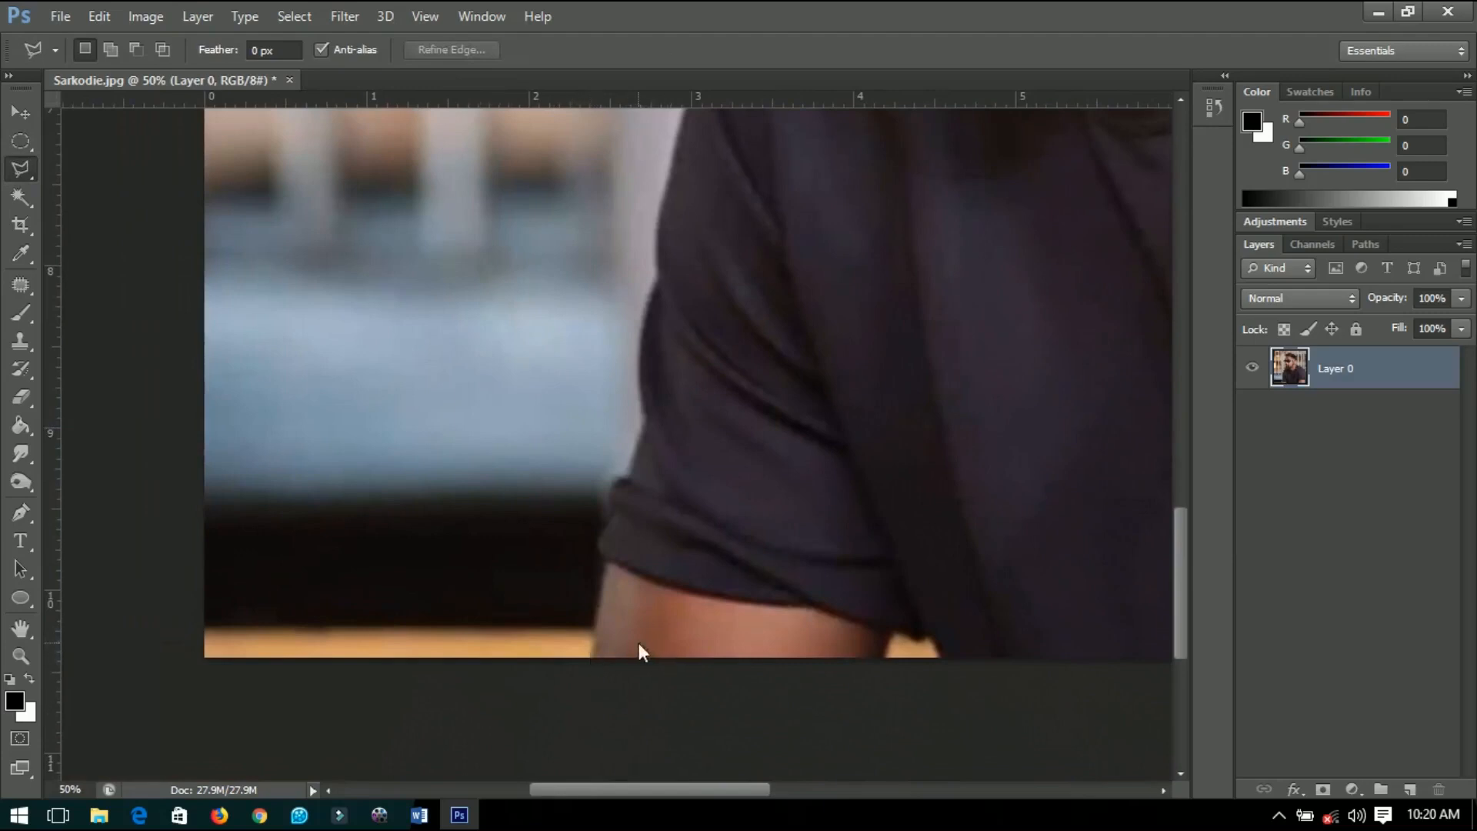
{"action": "left_click", "coordinate": [587, 666]}
{"action": "left_click", "coordinate": [611, 496]}
{"action": "left_click", "coordinate": [657, 278]}
{"action": "left_click_drag", "start_coordinate": [682, 108], "coordinate": [636, 501]}
{"action": "left_click", "coordinate": [665, 421]}
{"action": "left_click", "coordinate": [770, 325]}
{"action": "left_click_drag", "start_coordinate": [755, 140], "coordinate": [796, 479]}
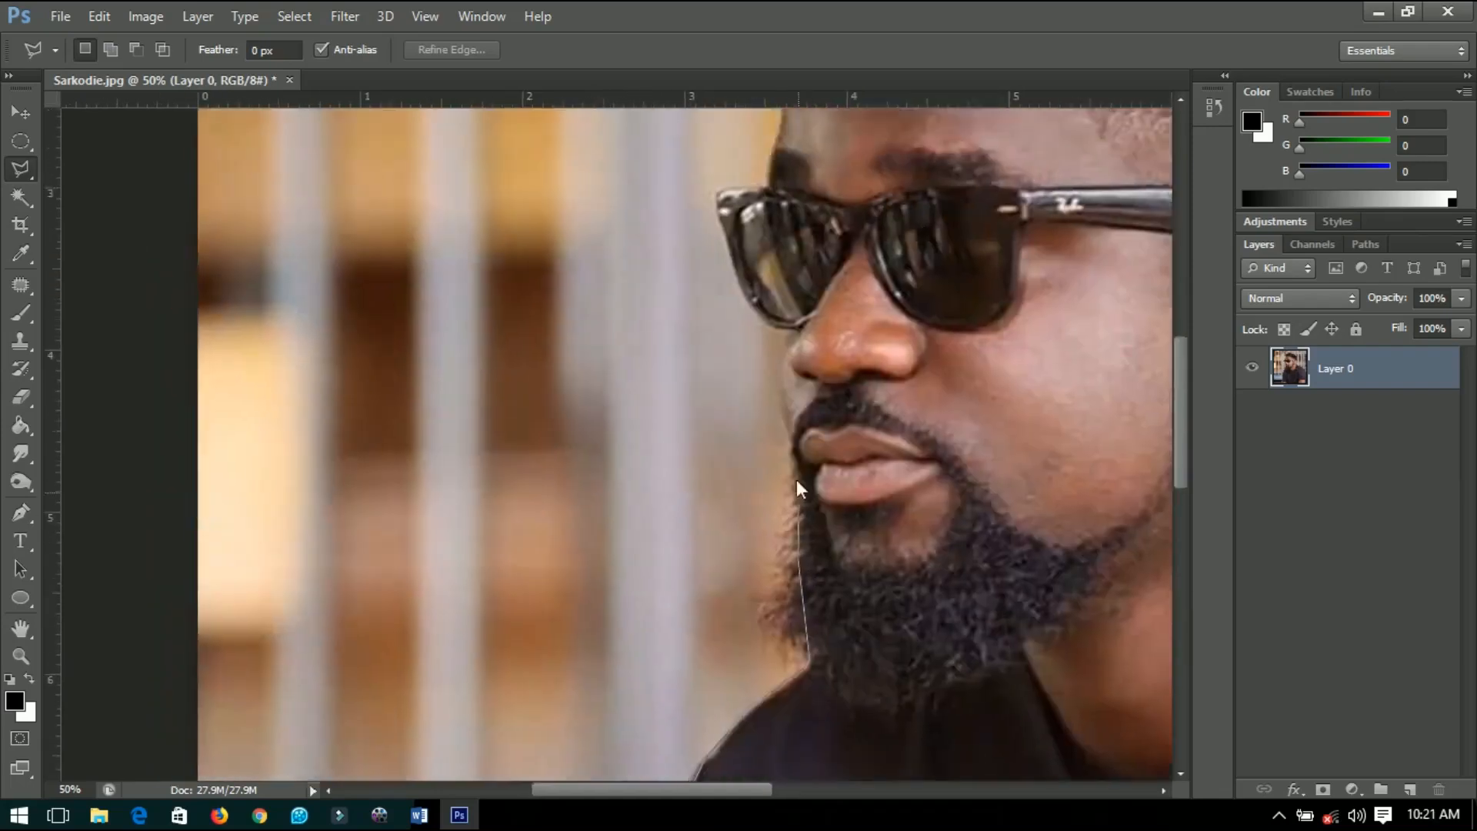
- Continue the lasso outline up the front of the beard and past the lips to the nose
{"action": "left_click", "coordinate": [798, 641]}
{"action": "left_click", "coordinate": [767, 622]}
{"action": "left_click", "coordinate": [792, 556]}
{"action": "left_click", "coordinate": [797, 509]}
{"action": "left_click", "coordinate": [786, 400]}
{"action": "scroll", "coordinate": [792, 330], "scroll_direction": "up", "scroll_amount": 1}
{"action": "scroll", "coordinate": [791, 329], "scroll_direction": "up", "scroll_amount": 1}
{"action": "left_click_drag", "start_coordinate": [792, 329], "coordinate": [776, 500]}
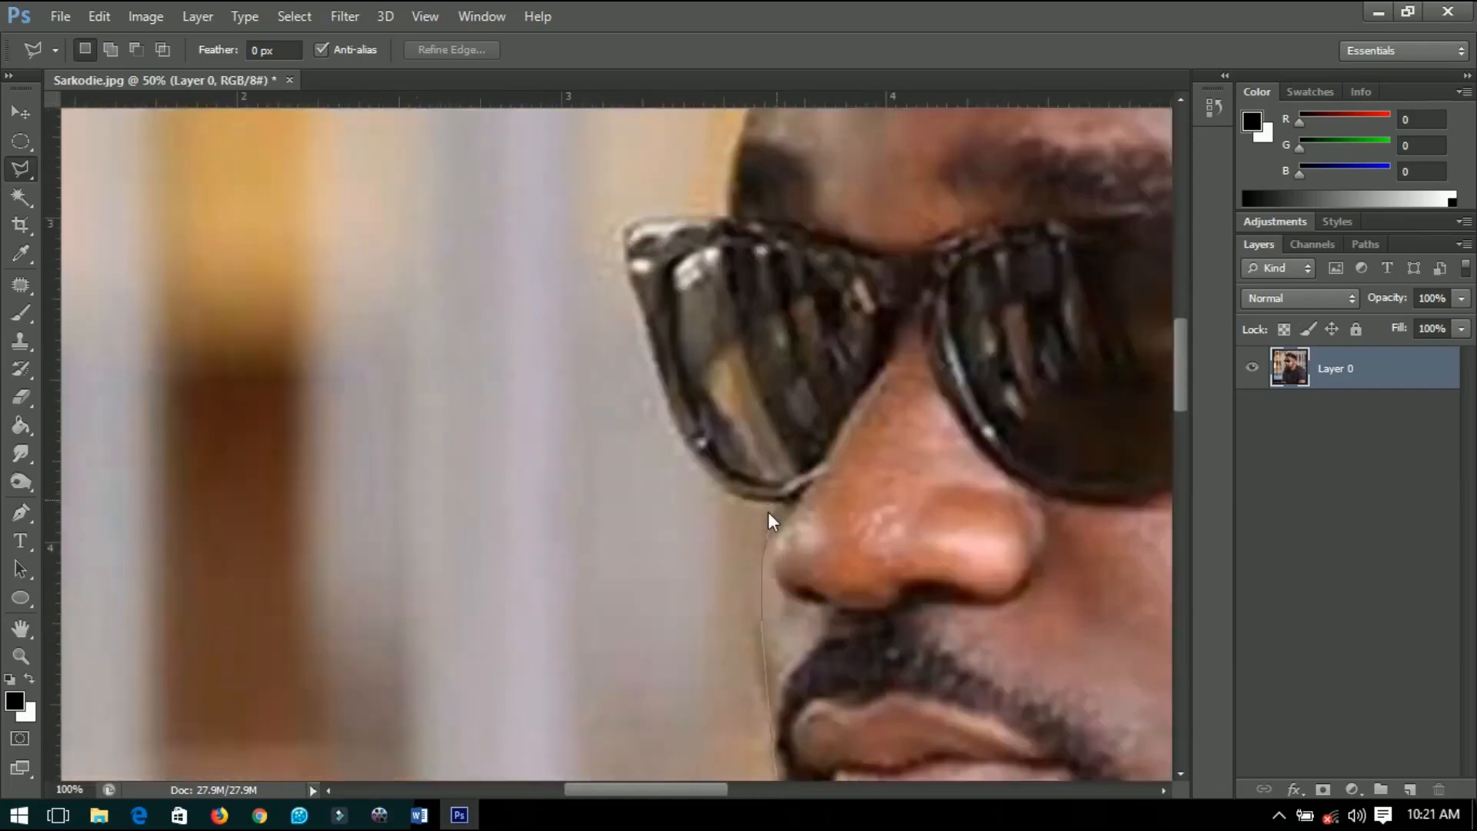
- Trace the lasso outline around the front of the sunglasses and up the forehead to the hairline
{"action": "left_click", "coordinate": [731, 491]}
{"action": "left_click", "coordinate": [685, 456]}
{"action": "left_click", "coordinate": [623, 254]}
{"action": "left_click", "coordinate": [637, 216]}
{"action": "left_click", "coordinate": [725, 214]}
{"action": "left_click_drag", "start_coordinate": [733, 238], "coordinate": [731, 505]}
{"action": "left_click_drag", "start_coordinate": [831, 143], "coordinate": [764, 484]}
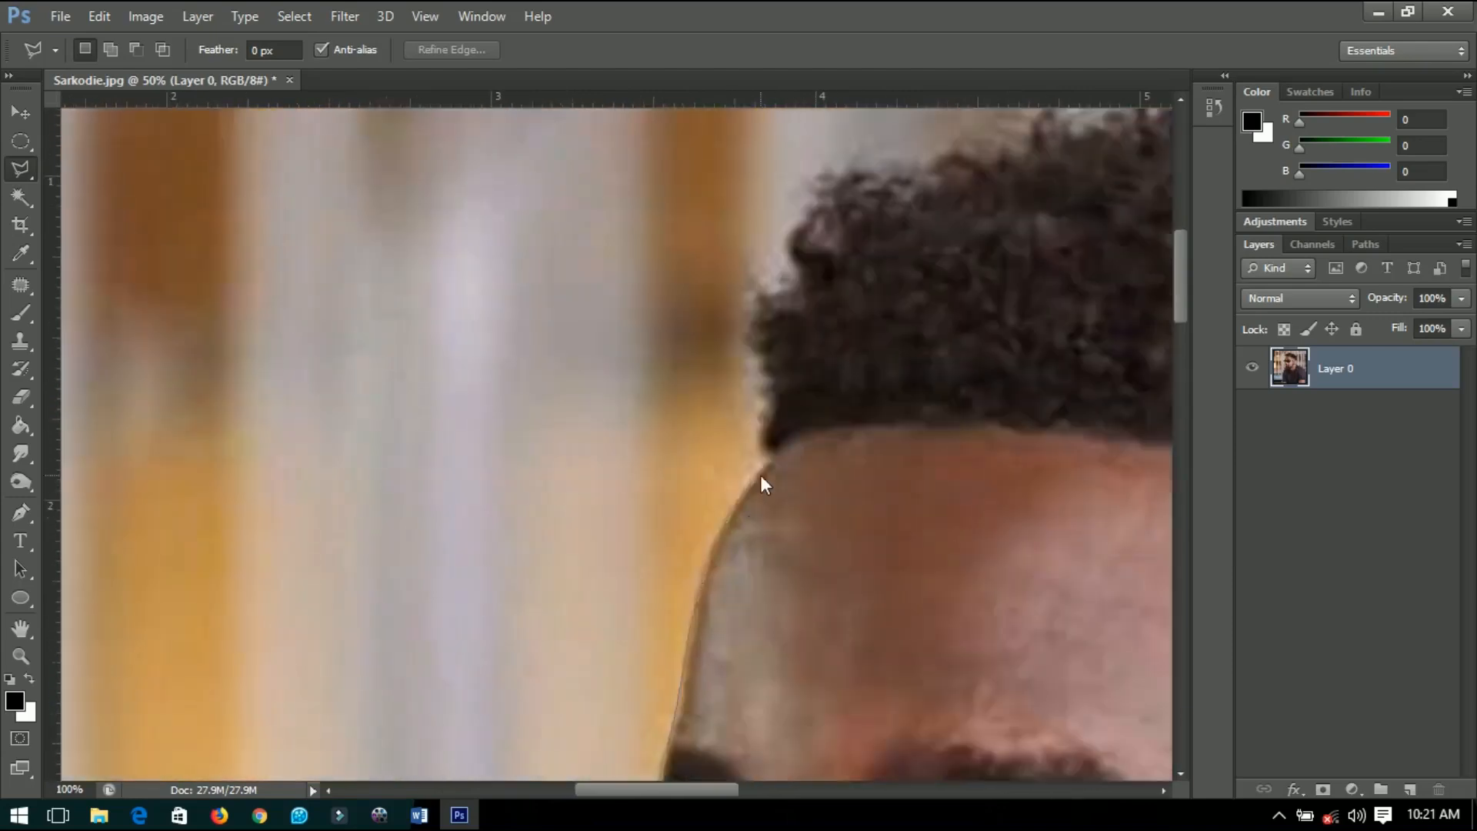
- Trace the lasso outline along the top of the hair from the front hairline toward the back of the head
{"action": "left_click_drag", "start_coordinate": [929, 166], "coordinate": [473, 255]}
{"action": "left_click", "coordinate": [661, 190]}
{"action": "left_click", "coordinate": [726, 183]}
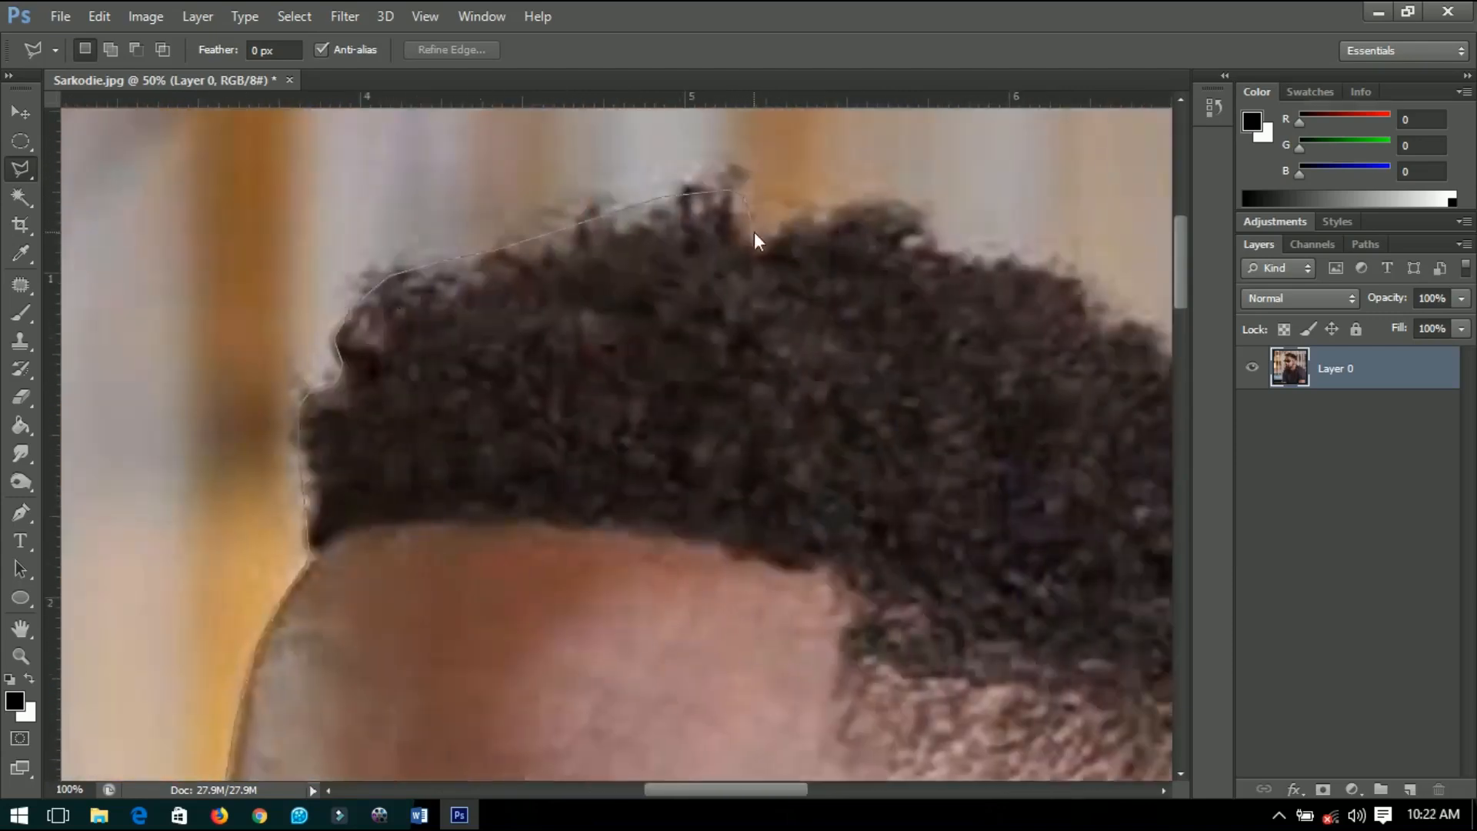
{"action": "left_click", "coordinate": [761, 244]}
{"action": "left_click", "coordinate": [843, 200]}
{"action": "left_click", "coordinate": [936, 203]}
{"action": "left_click", "coordinate": [968, 249]}
{"action": "left_click_drag", "start_coordinate": [1088, 272], "coordinate": [549, 263]}
{"action": "left_click", "coordinate": [724, 337]}
{"action": "left_click", "coordinate": [803, 360]}
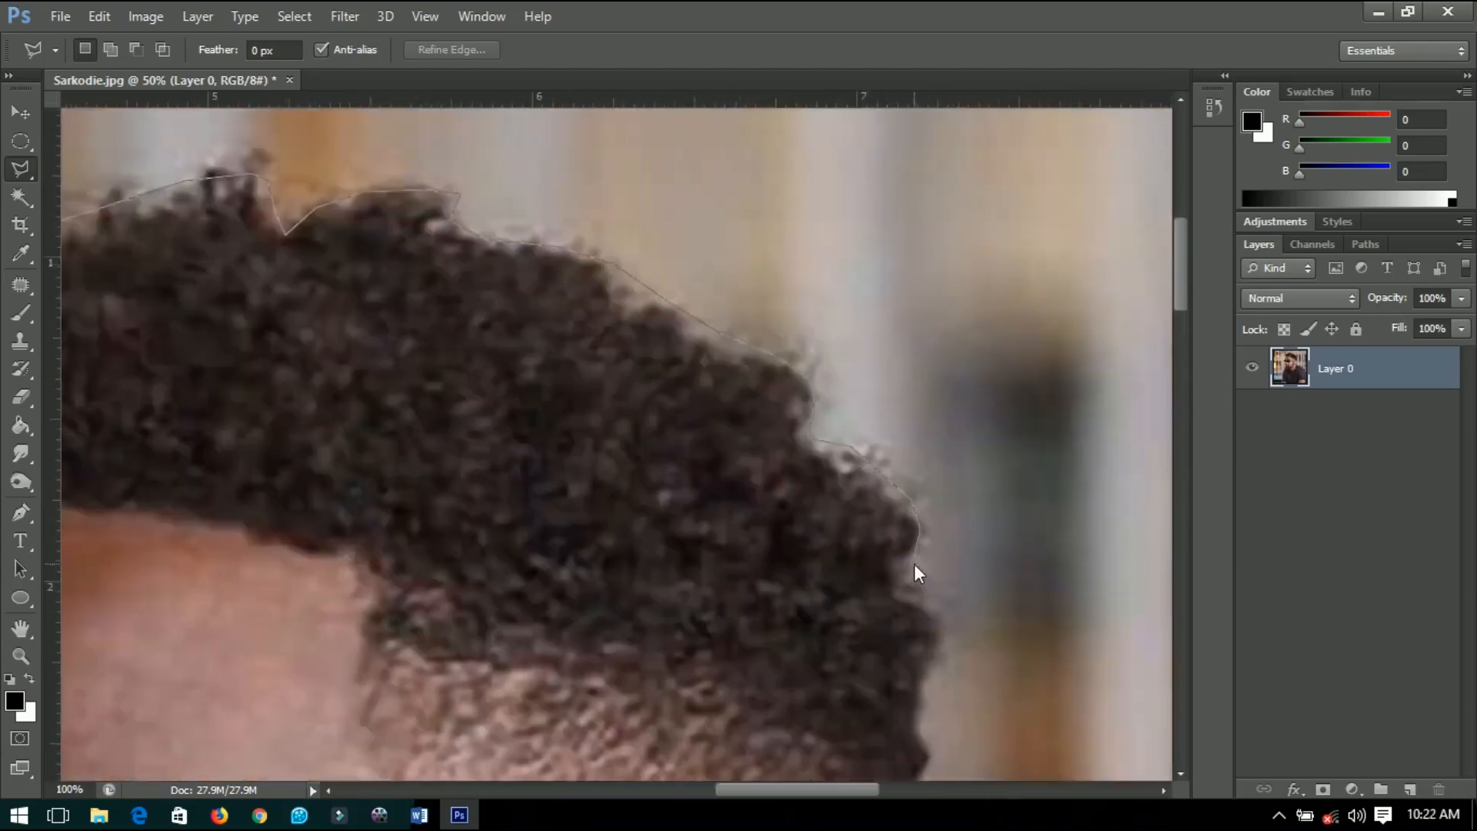
- Continue the lasso outline down the back of the head, behind the ear and along the neck
{"action": "left_click_drag", "start_coordinate": [934, 635], "coordinate": [928, 358]}
{"action": "left_click", "coordinate": [917, 508]}
{"action": "left_click", "coordinate": [922, 580]}
{"action": "left_click_drag", "start_coordinate": [903, 658], "coordinate": [1004, 304]}
{"action": "left_click", "coordinate": [995, 361]}
{"action": "left_click", "coordinate": [974, 442]}
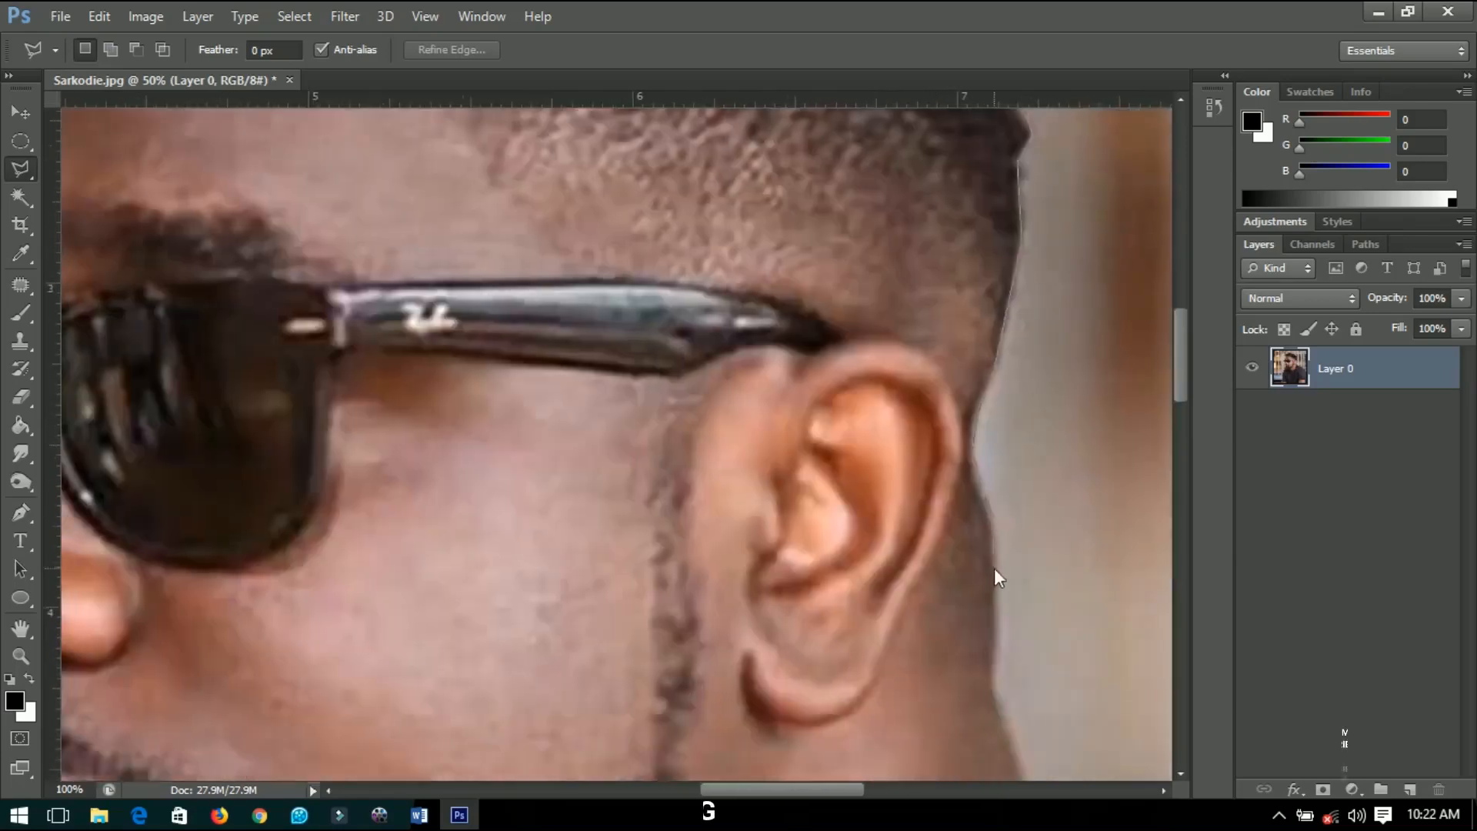
{"action": "left_click", "coordinate": [995, 568]}
{"action": "left_click", "coordinate": [998, 693]}
- Trace the lasso outline around the shirt collar and down the far shoulder toward the picture's edge
{"action": "left_click_drag", "start_coordinate": [1017, 774], "coordinate": [788, 517]}
{"action": "left_click", "coordinate": [929, 562]}
{"action": "left_click", "coordinate": [1012, 630]}
{"action": "left_click_drag", "start_coordinate": [1025, 647], "coordinate": [571, 501]}
{"action": "left_click", "coordinate": [710, 549]}
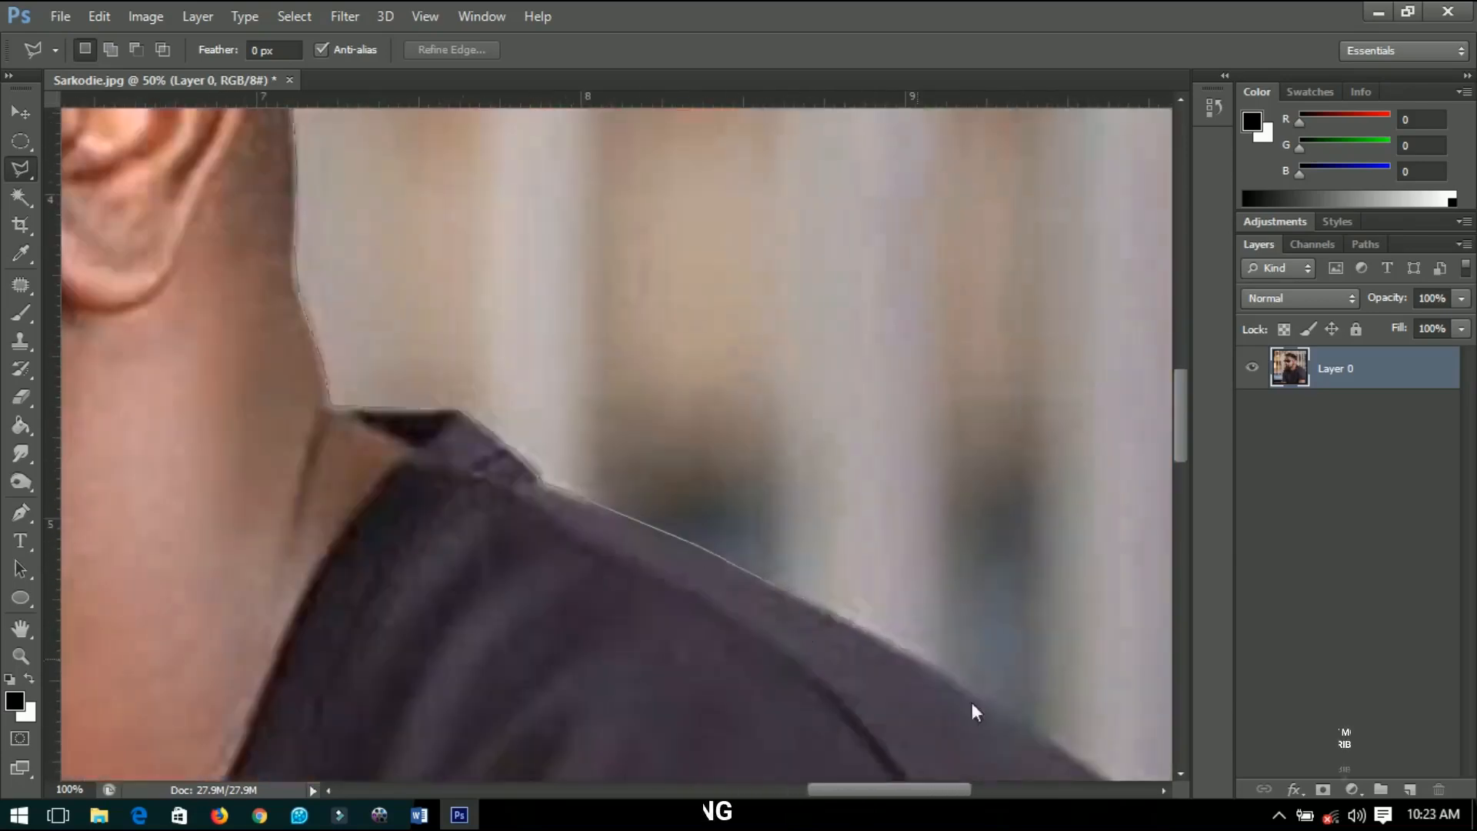
{"action": "left_click_drag", "start_coordinate": [971, 704], "coordinate": [631, 399]}
{"action": "left_click", "coordinate": [793, 481]}
{"action": "left_click", "coordinate": [912, 592]}
- Close the lasso outline outside the canvas, around the background above and beside the man, so the background is selected
{"action": "scroll", "coordinate": [966, 702], "scroll_direction": "down", "scroll_amount": 5}
{"action": "left_click", "coordinate": [1006, 711]}
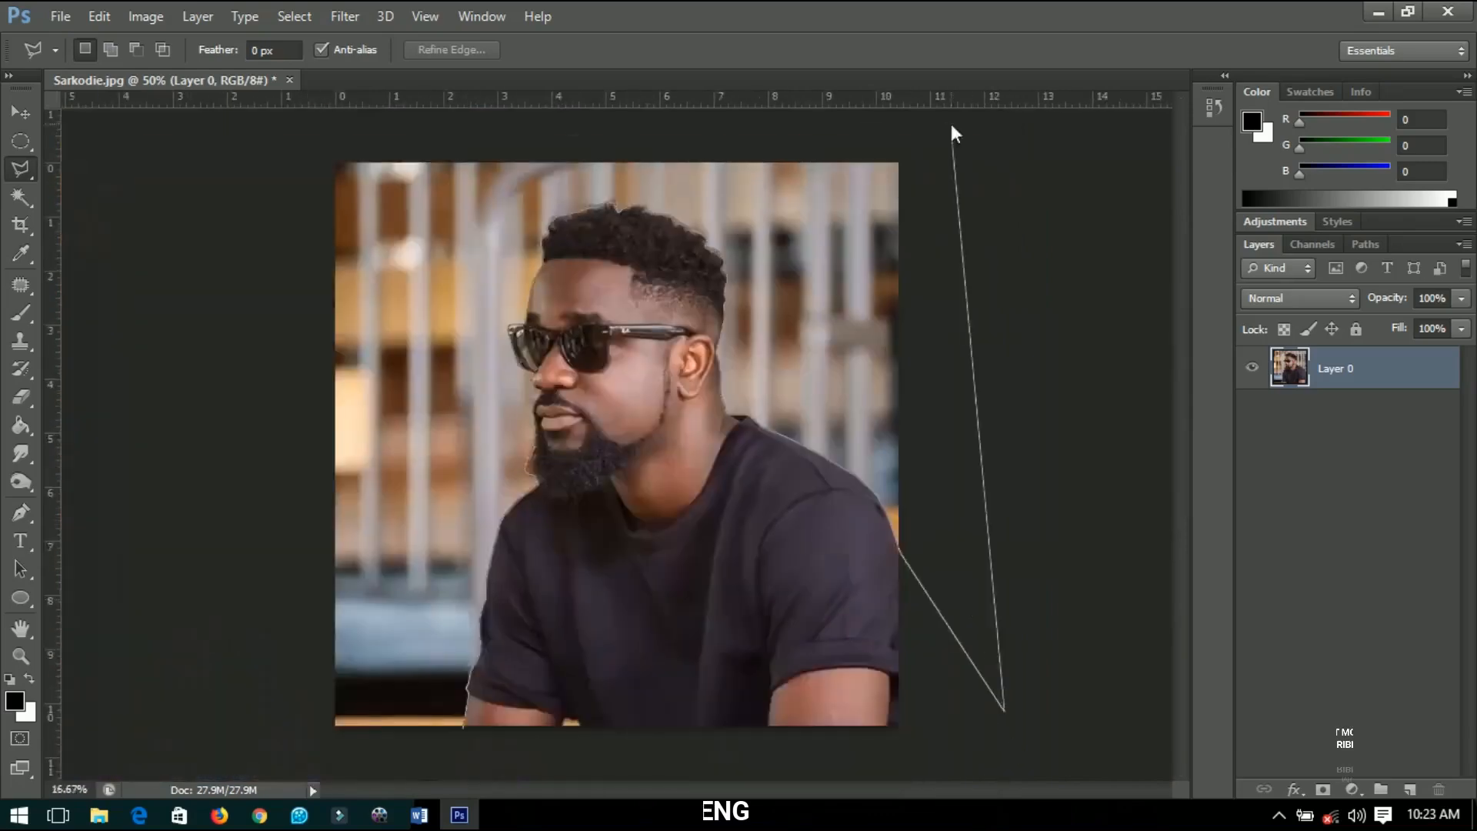
{"action": "left_click", "coordinate": [953, 126]}
{"action": "left_click", "coordinate": [209, 146]}
{"action": "left_click", "coordinate": [251, 753]}
{"action": "left_click", "coordinate": [463, 753]}
- Add the small background gaps beside both arms at the picture's lower edge to the selection
{"action": "scroll", "coordinate": [562, 729], "scroll_direction": "up", "scroll_amount": 4}
{"action": "left_click", "coordinate": [522, 697], "text": "shift"}
{"action": "left_click", "coordinate": [542, 658]}
{"action": "left_click_drag", "start_coordinate": [983, 667], "coordinate": [501, 622]}
{"action": "left_click", "coordinate": [934, 409], "text": "shift"}
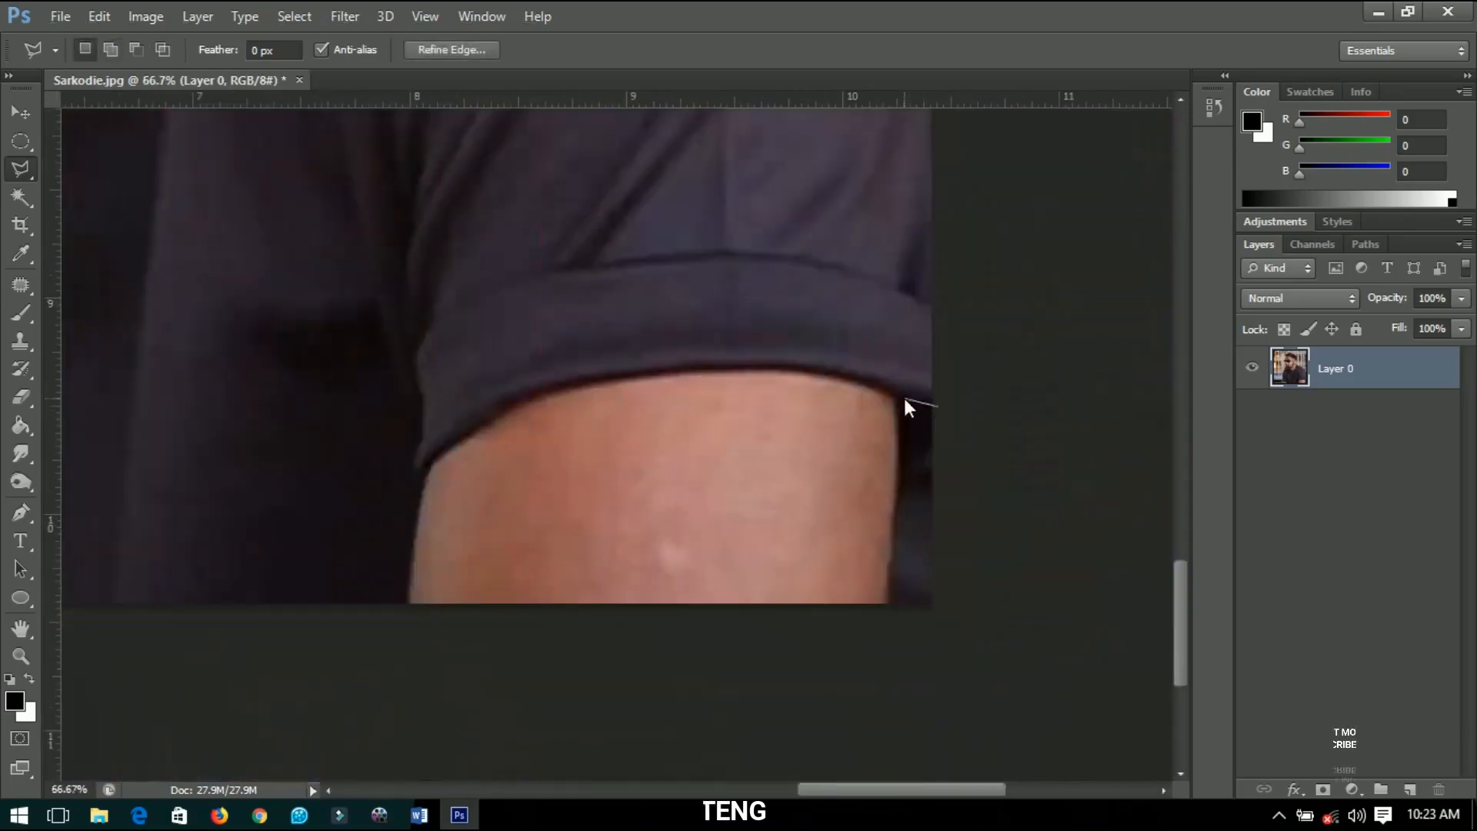
{"action": "left_click", "coordinate": [897, 399]}
{"action": "left_click", "coordinate": [893, 551]}
{"action": "left_click", "coordinate": [878, 632]}
{"action": "left_click", "coordinate": [990, 631]}
{"action": "double_click", "coordinate": [960, 447]}
{"action": "key", "text": "ctrl+0"}
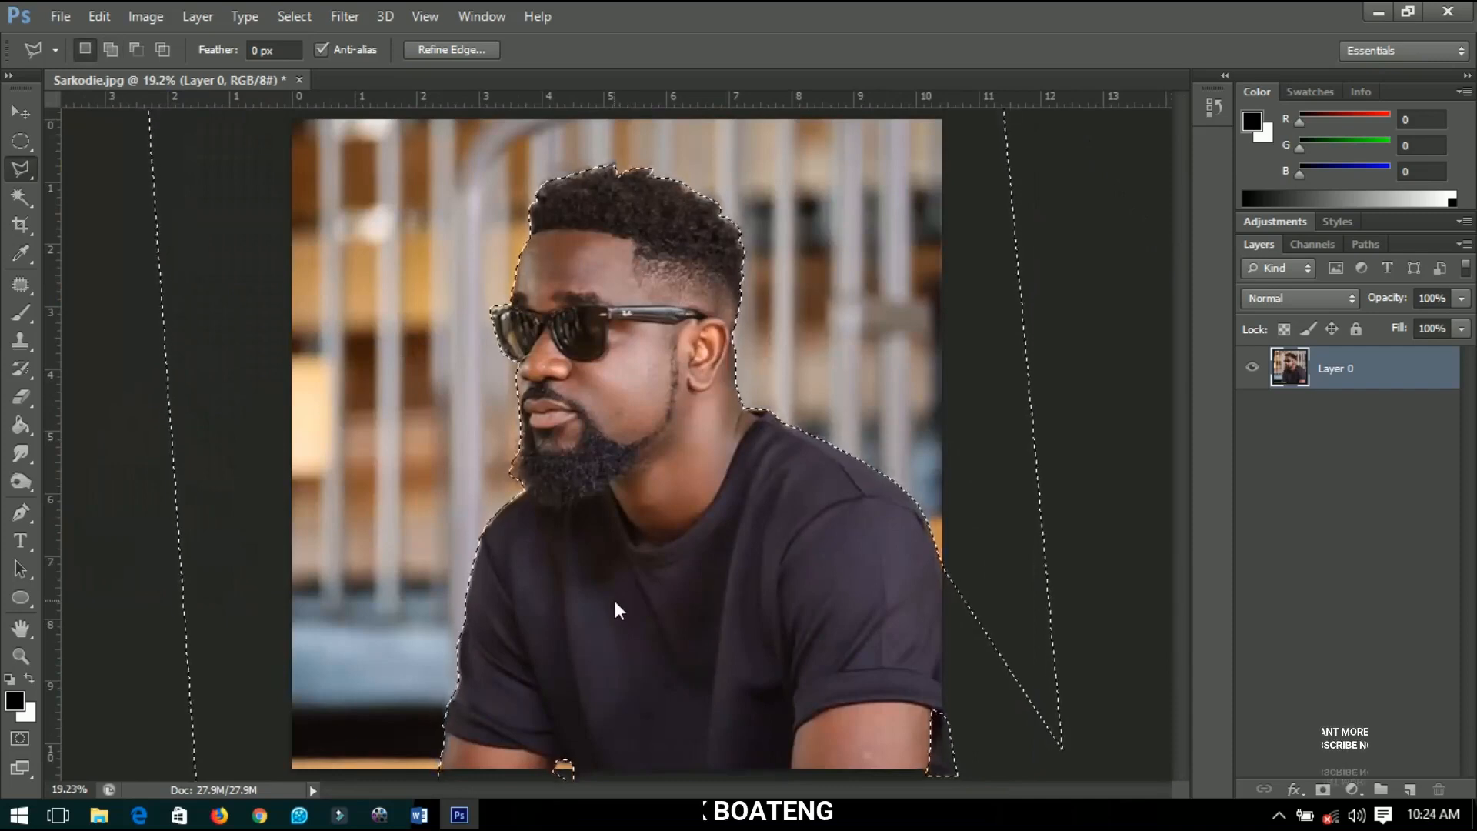
- Try deleting the selected background and undo the deletion
{"action": "key", "text": "Delete"}
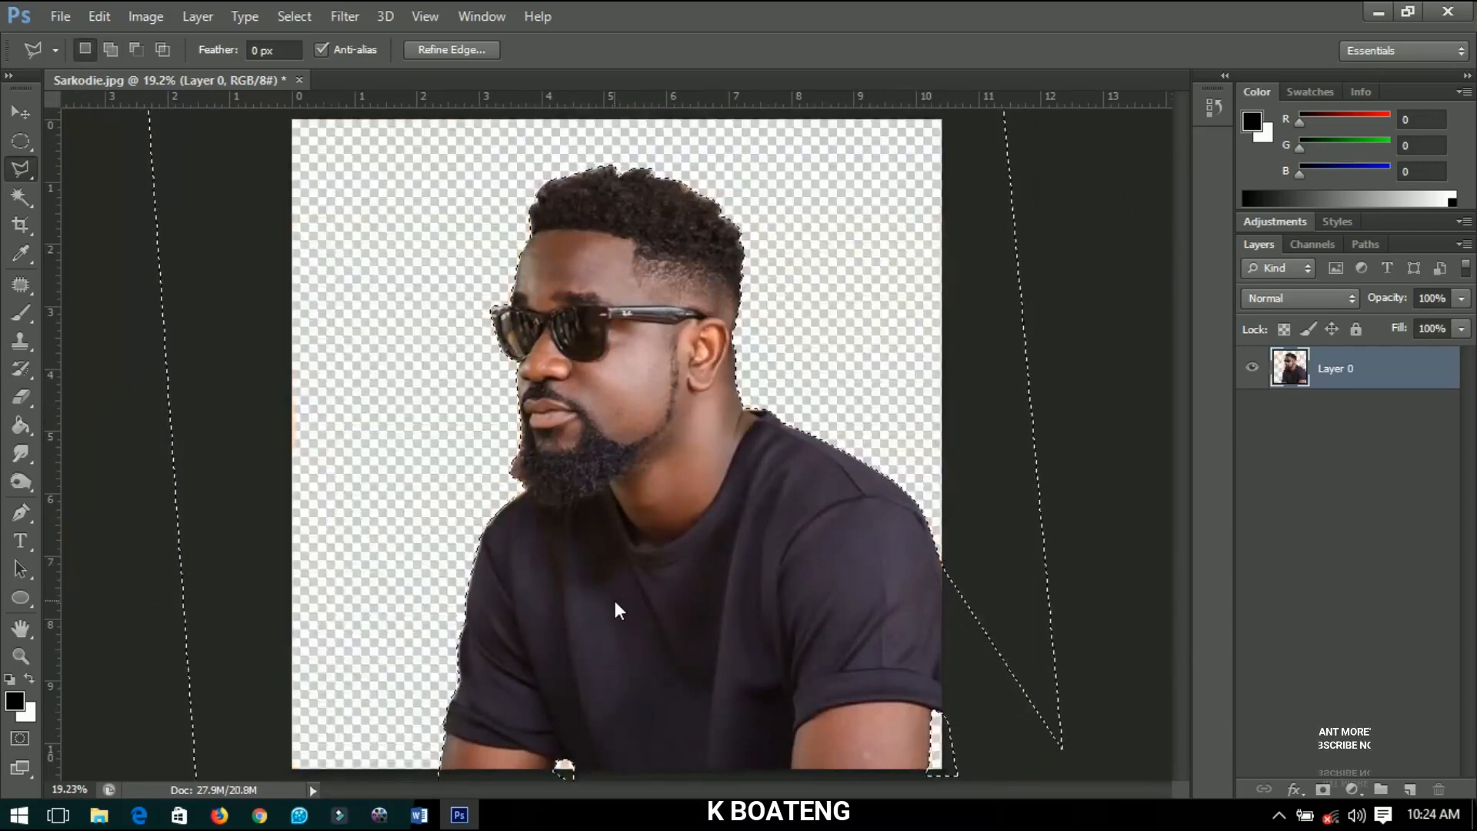
{"action": "key", "text": "ctrl+z"}
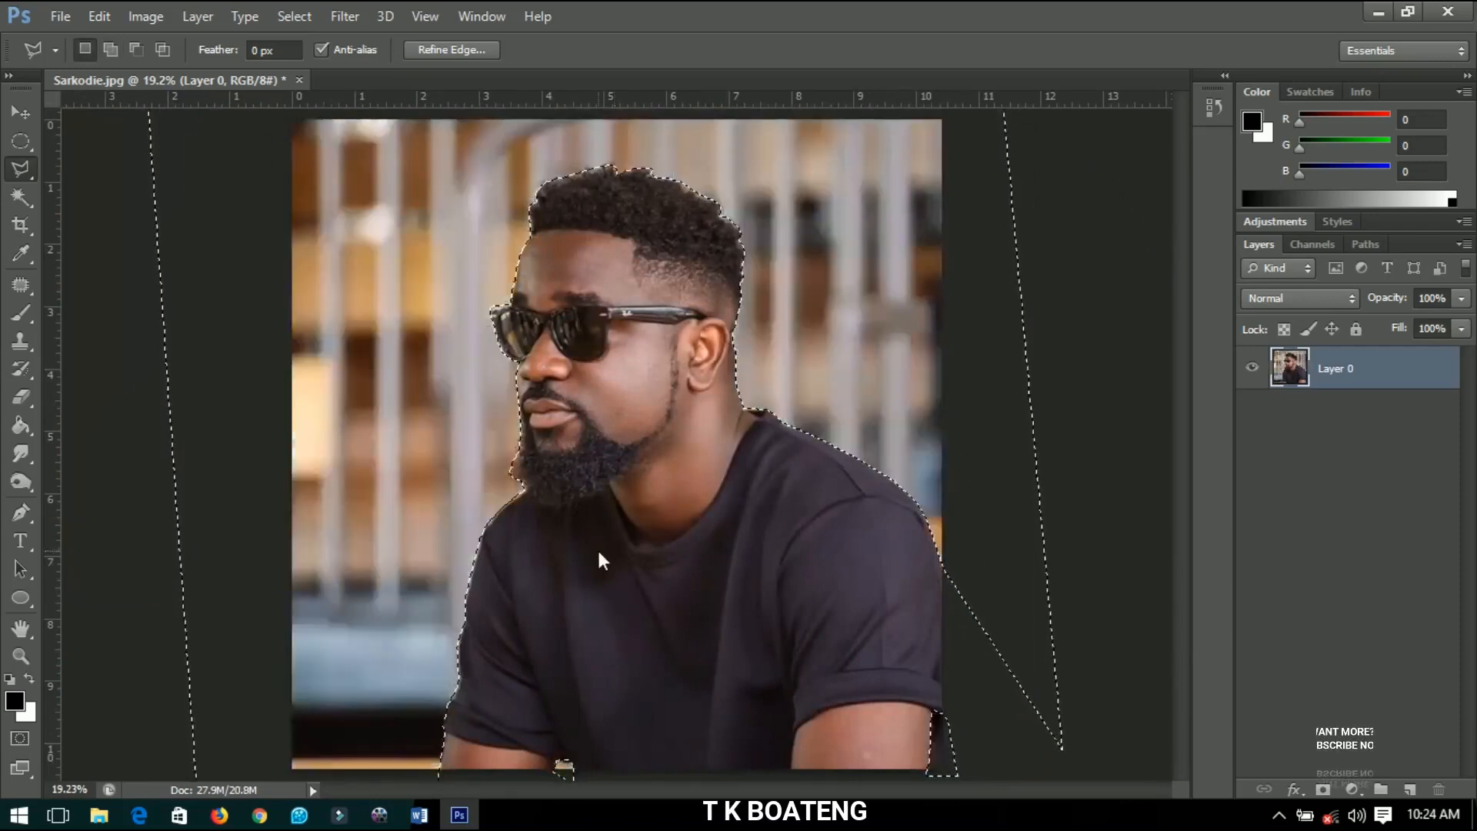
- Cut the selected background to its own layer and move the man's layer above it
{"action": "right_click", "coordinate": [830, 304]}
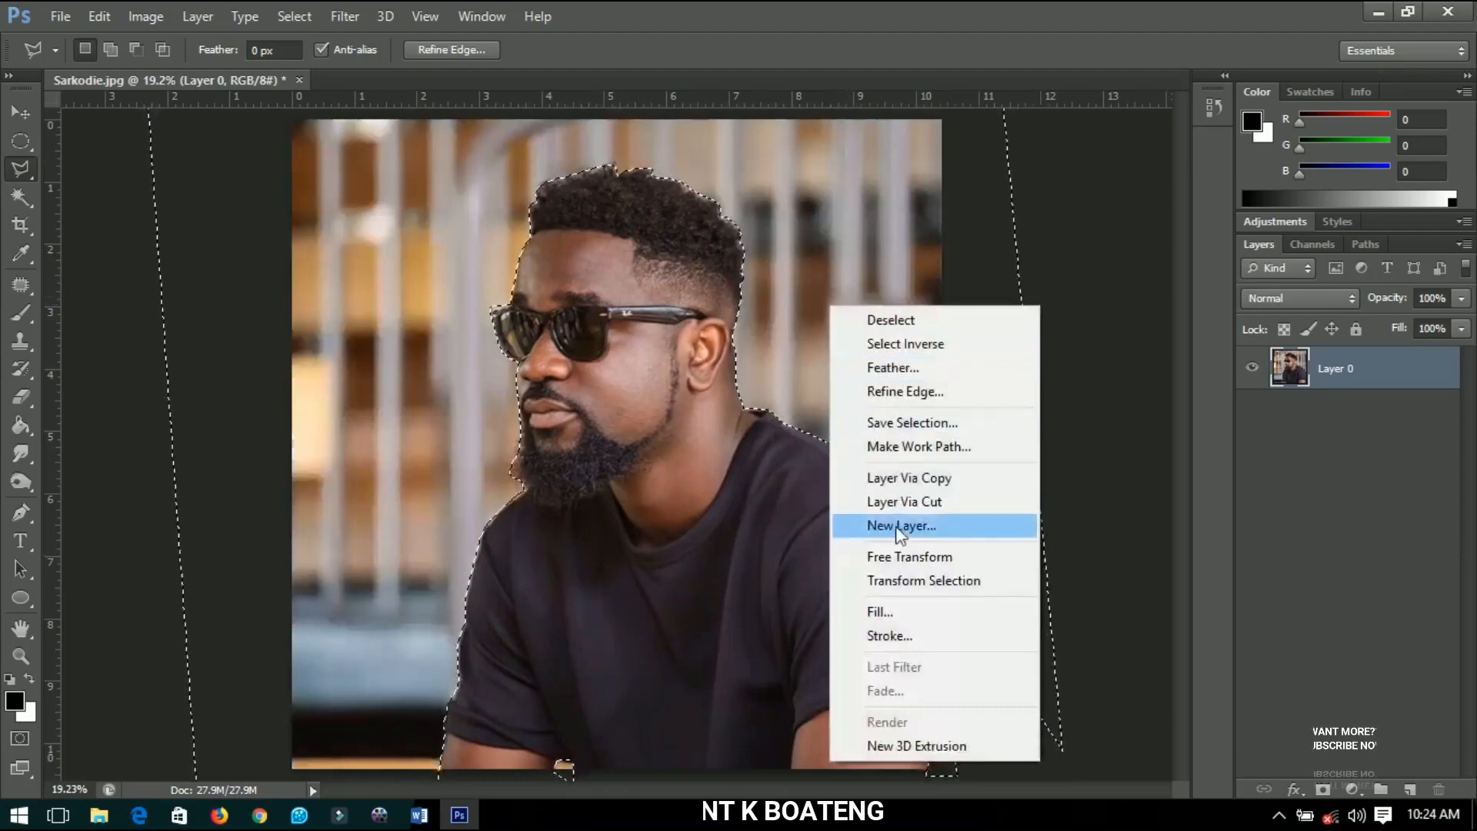
{"action": "left_click", "coordinate": [892, 501]}
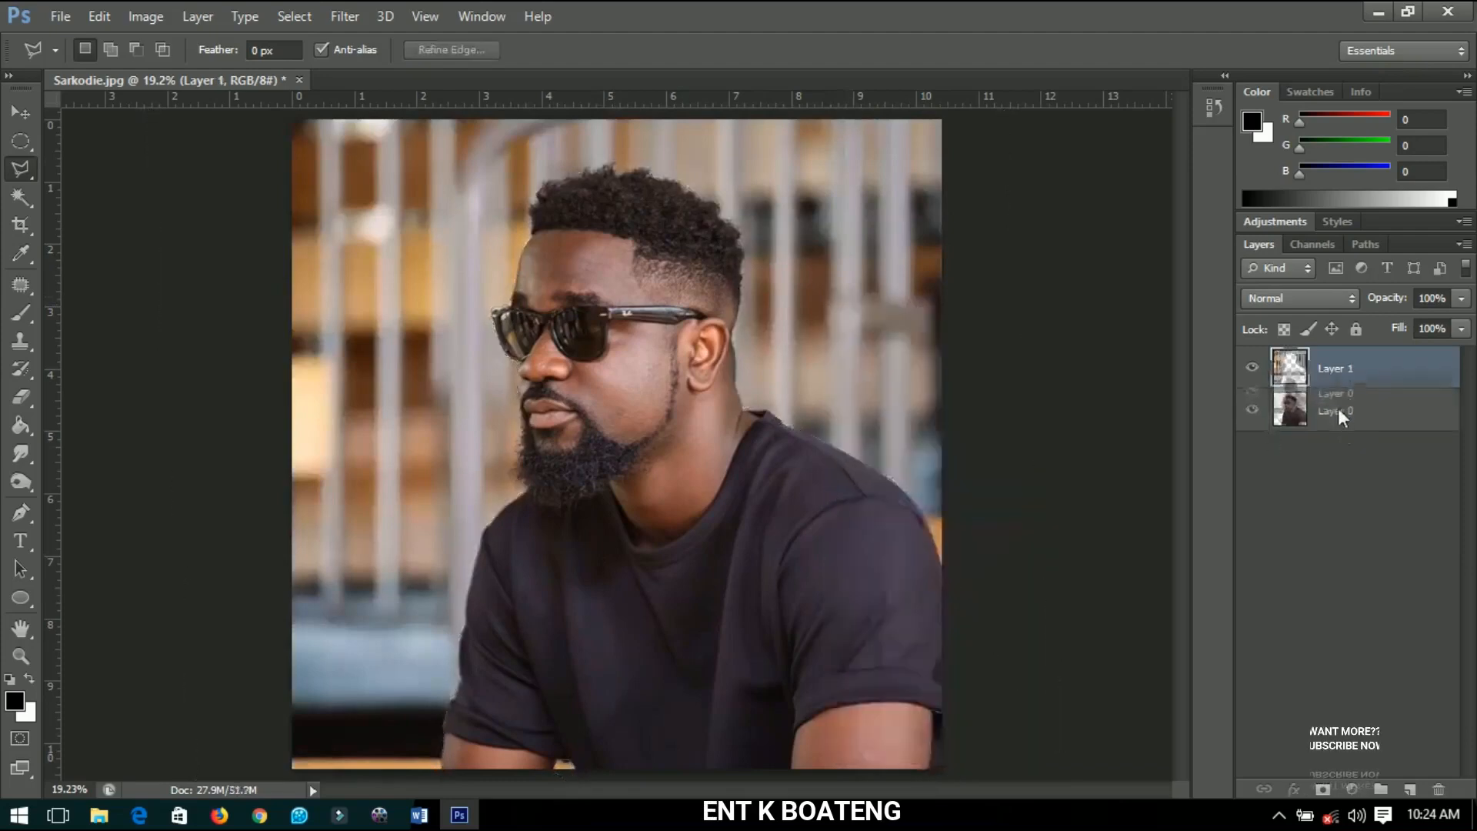
{"action": "left_click_drag", "start_coordinate": [1337, 408], "coordinate": [1325, 374]}
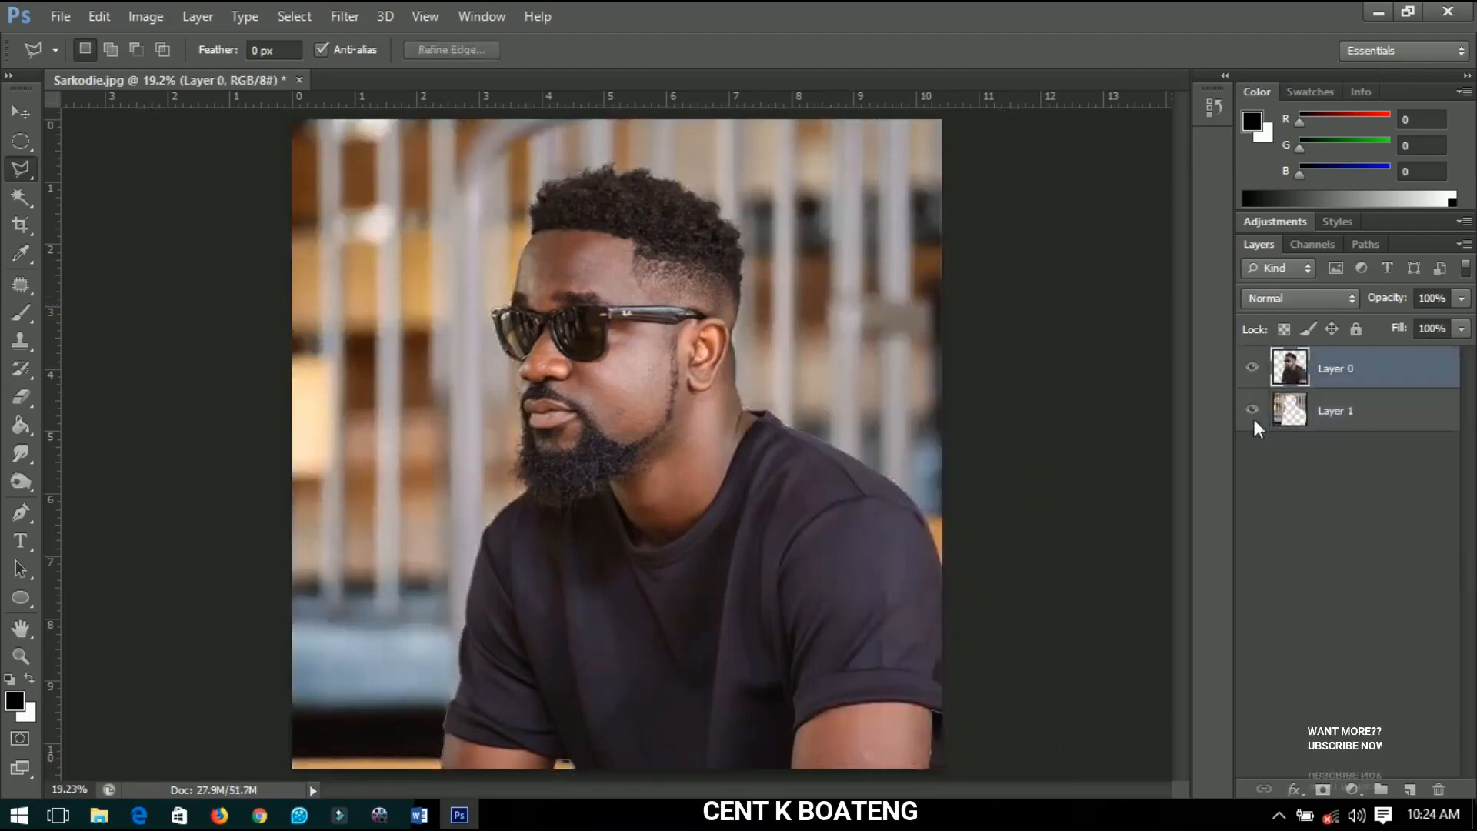
- Hide the layer that holds the cut background
{"action": "left_click", "coordinate": [1253, 418]}
{"action": "left_click", "coordinate": [1253, 419]}
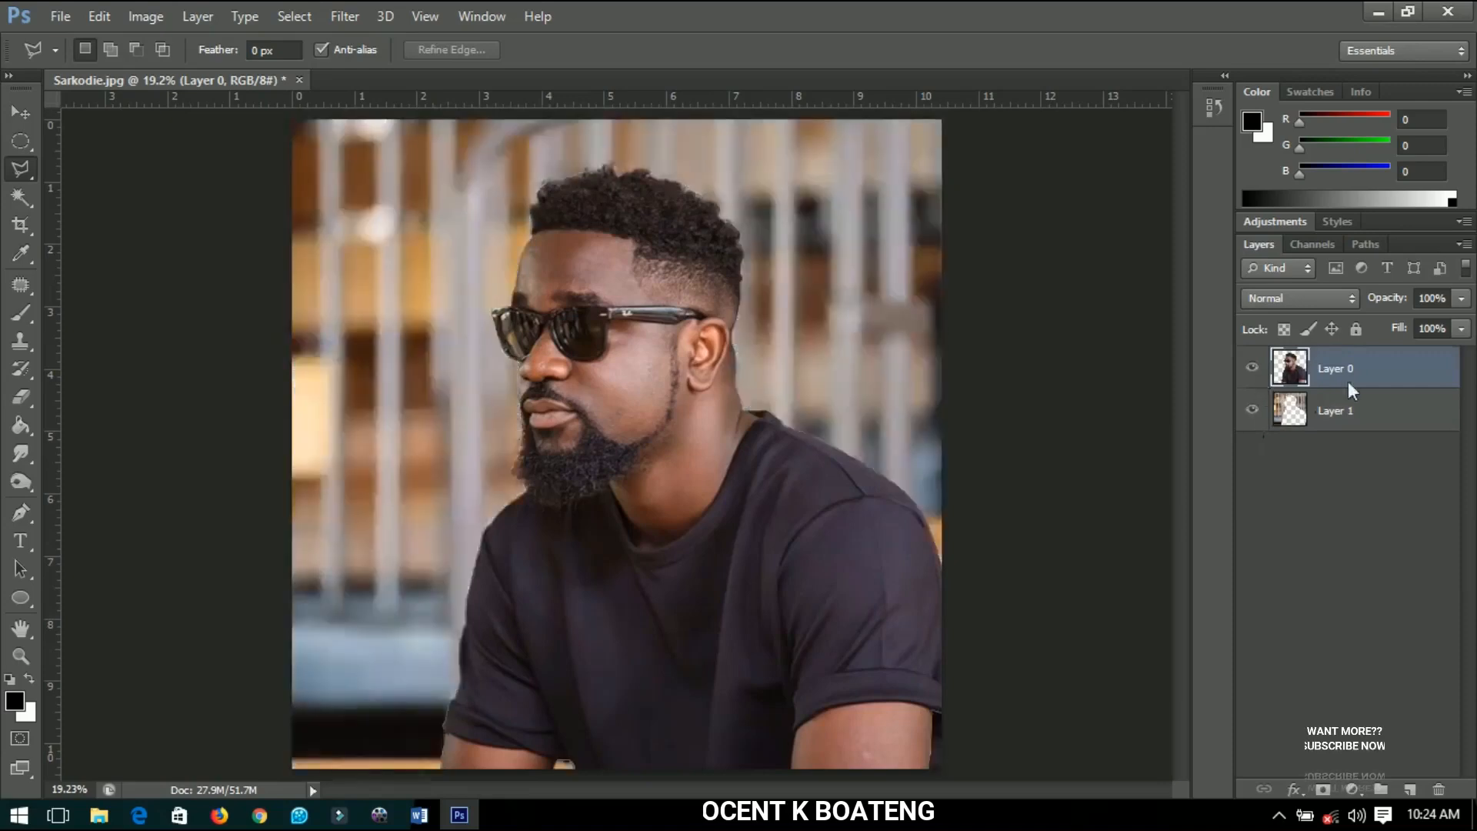
{"action": "left_click", "coordinate": [1253, 410]}
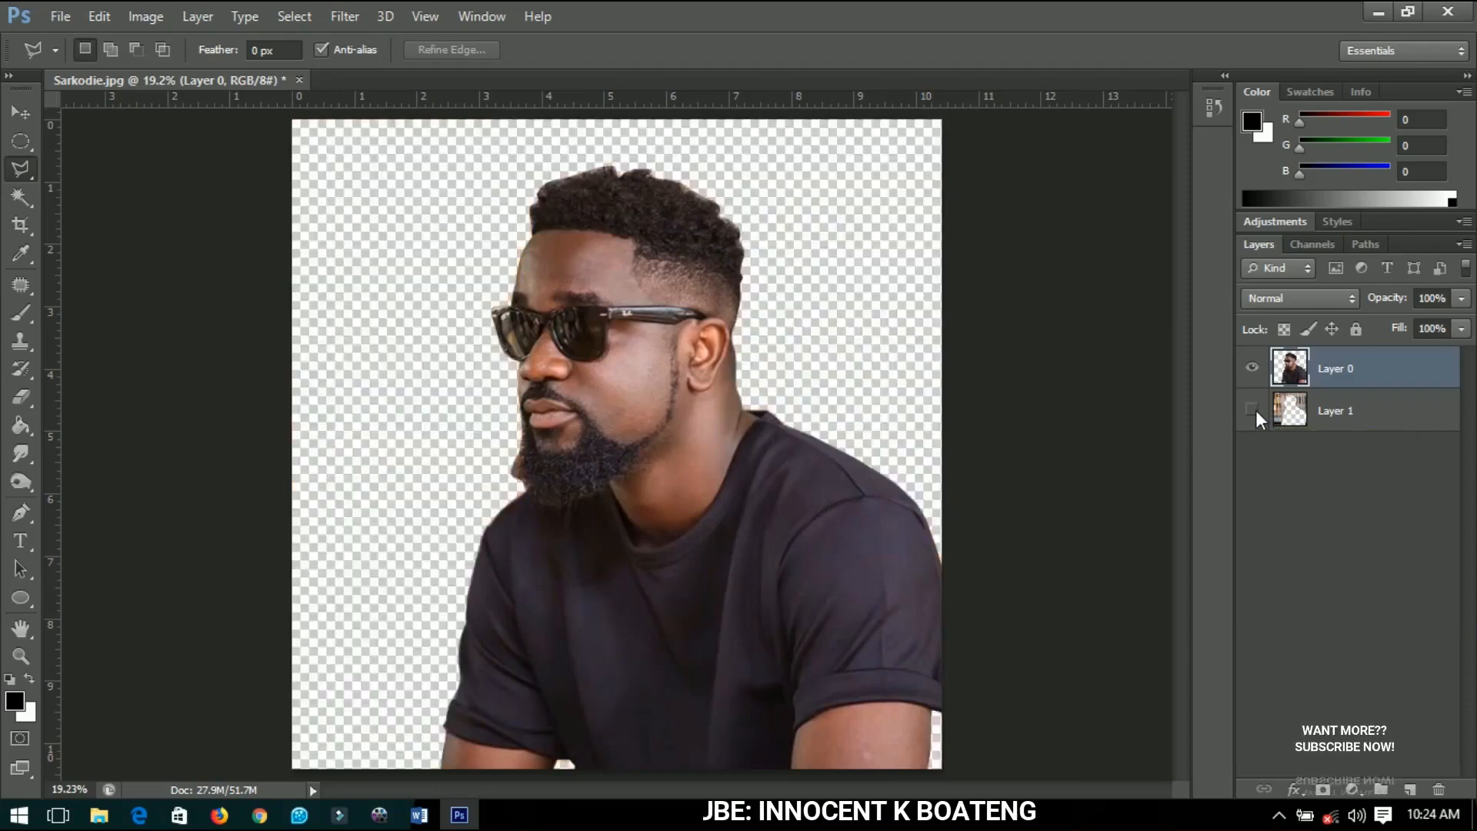
- Add a white Solid Color fill layer and place it directly beneath the man's layer
{"action": "left_click", "coordinate": [1320, 408]}
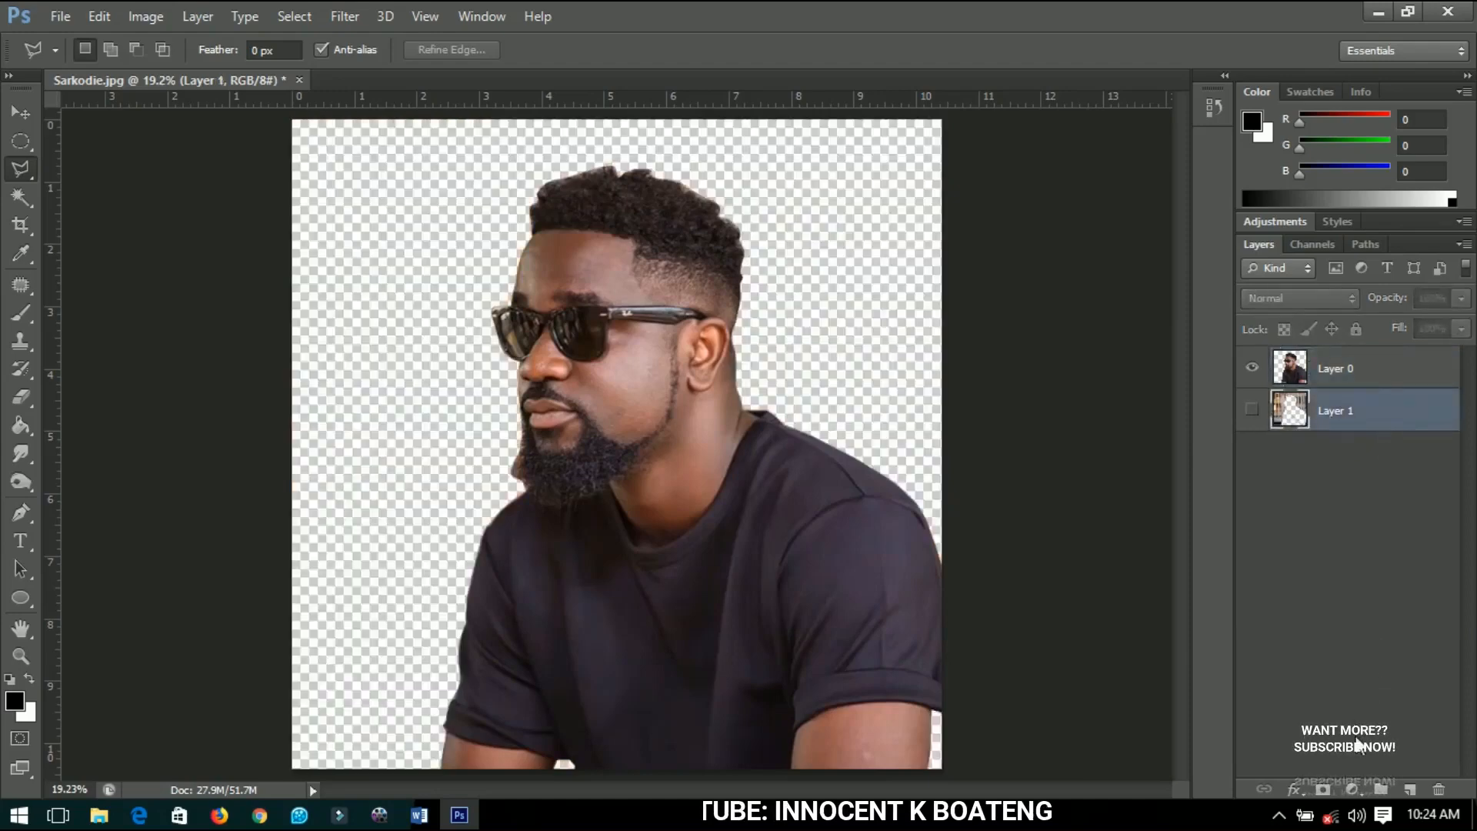
{"action": "left_click", "coordinate": [1355, 776]}
{"action": "left_click", "coordinate": [1356, 787]}
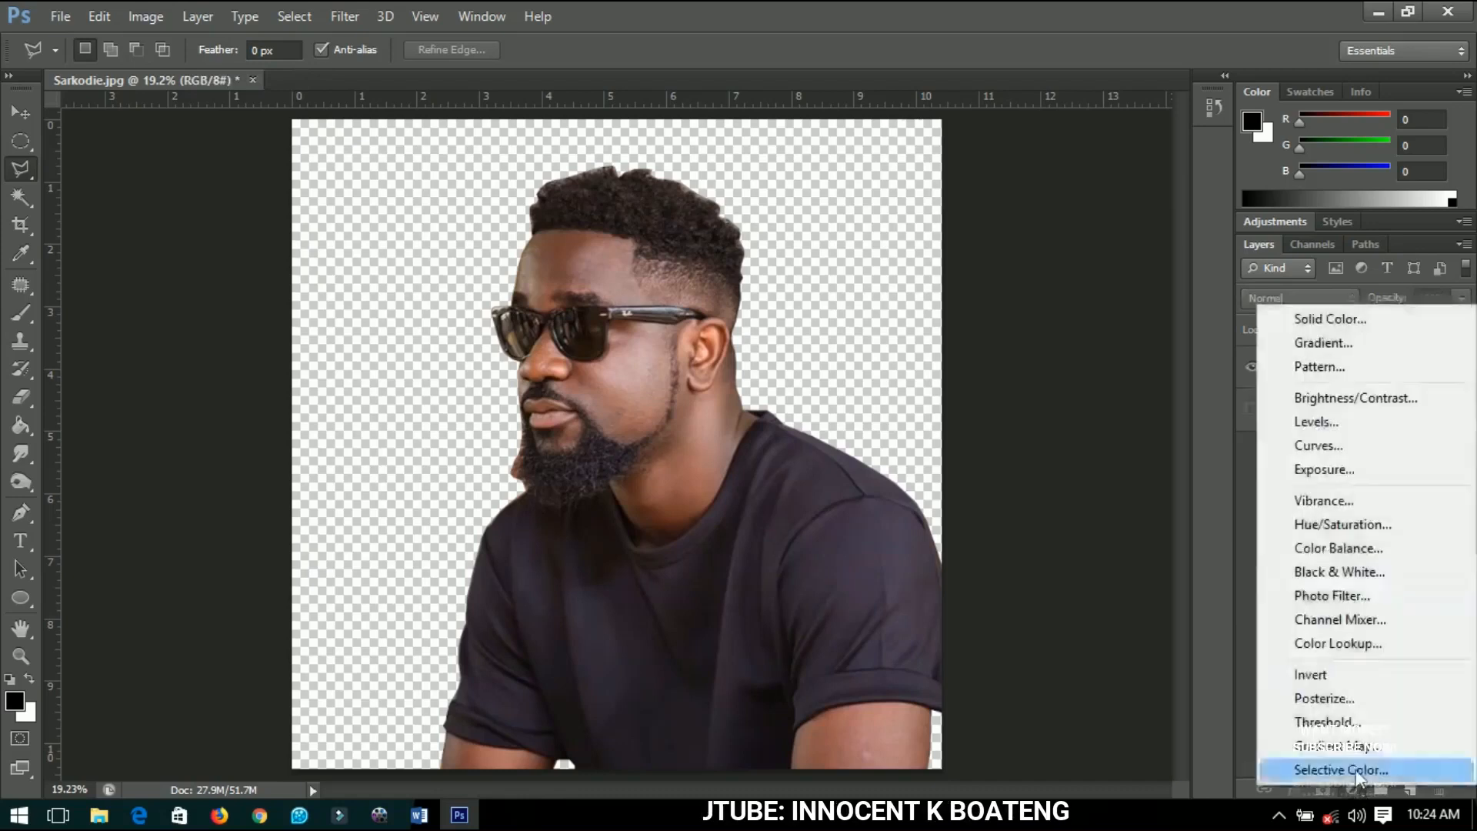
{"action": "left_click", "coordinate": [1327, 315]}
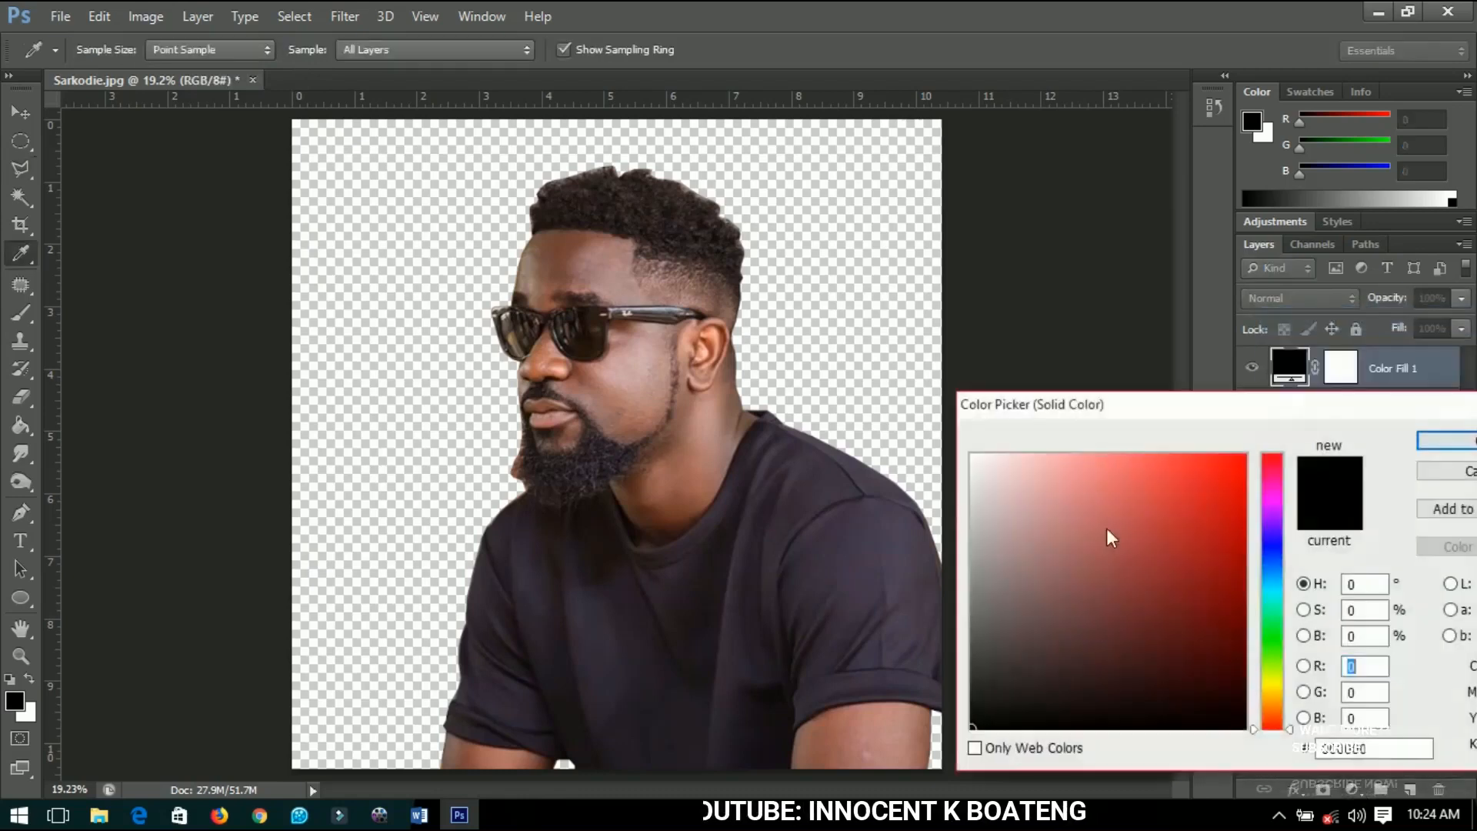
{"action": "left_click_drag", "start_coordinate": [1109, 534], "coordinate": [962, 432]}
{"action": "left_click", "coordinate": [1457, 441]}
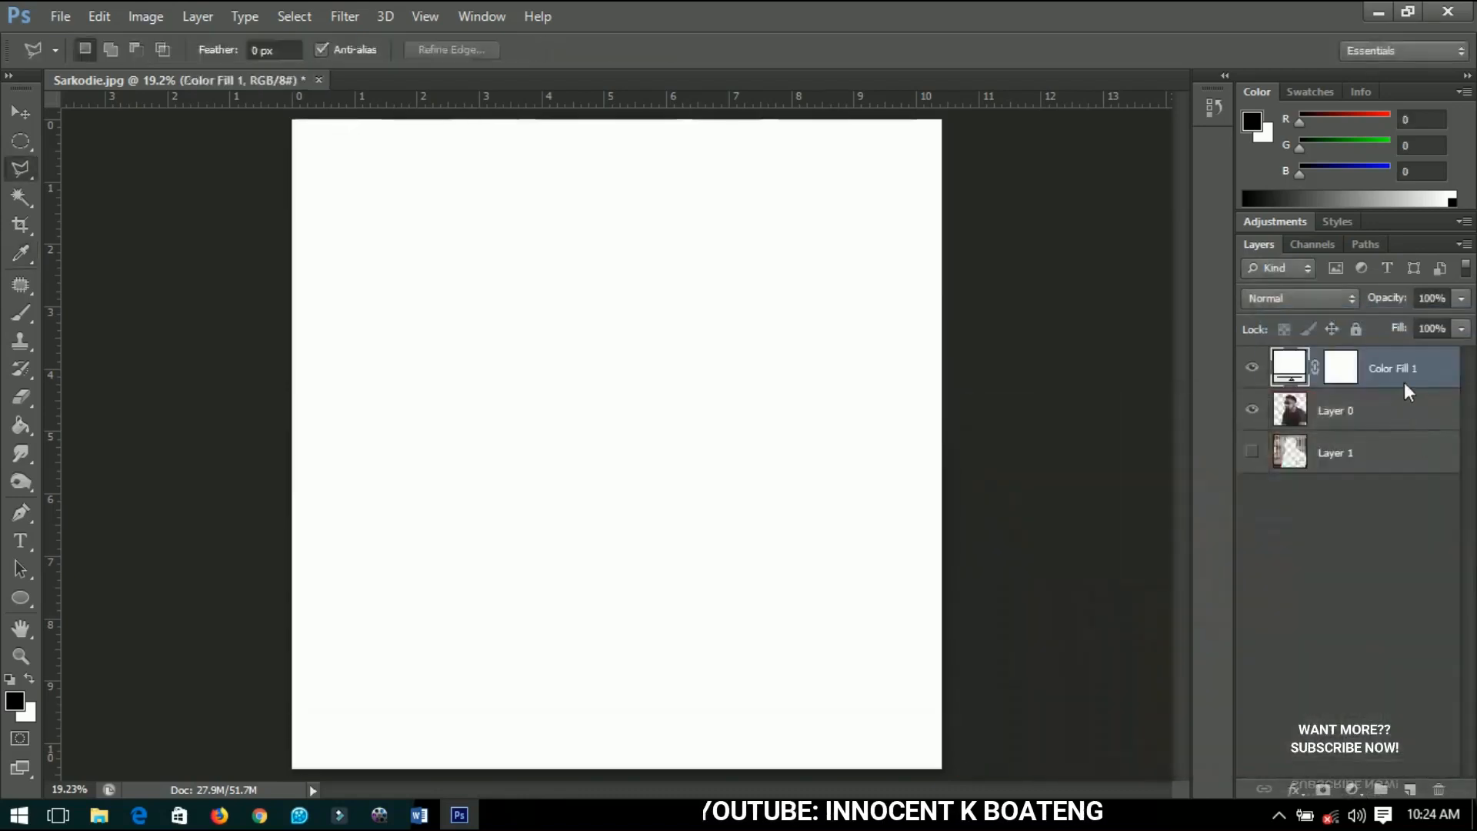
{"action": "left_click_drag", "start_coordinate": [1405, 381], "coordinate": [1385, 426]}
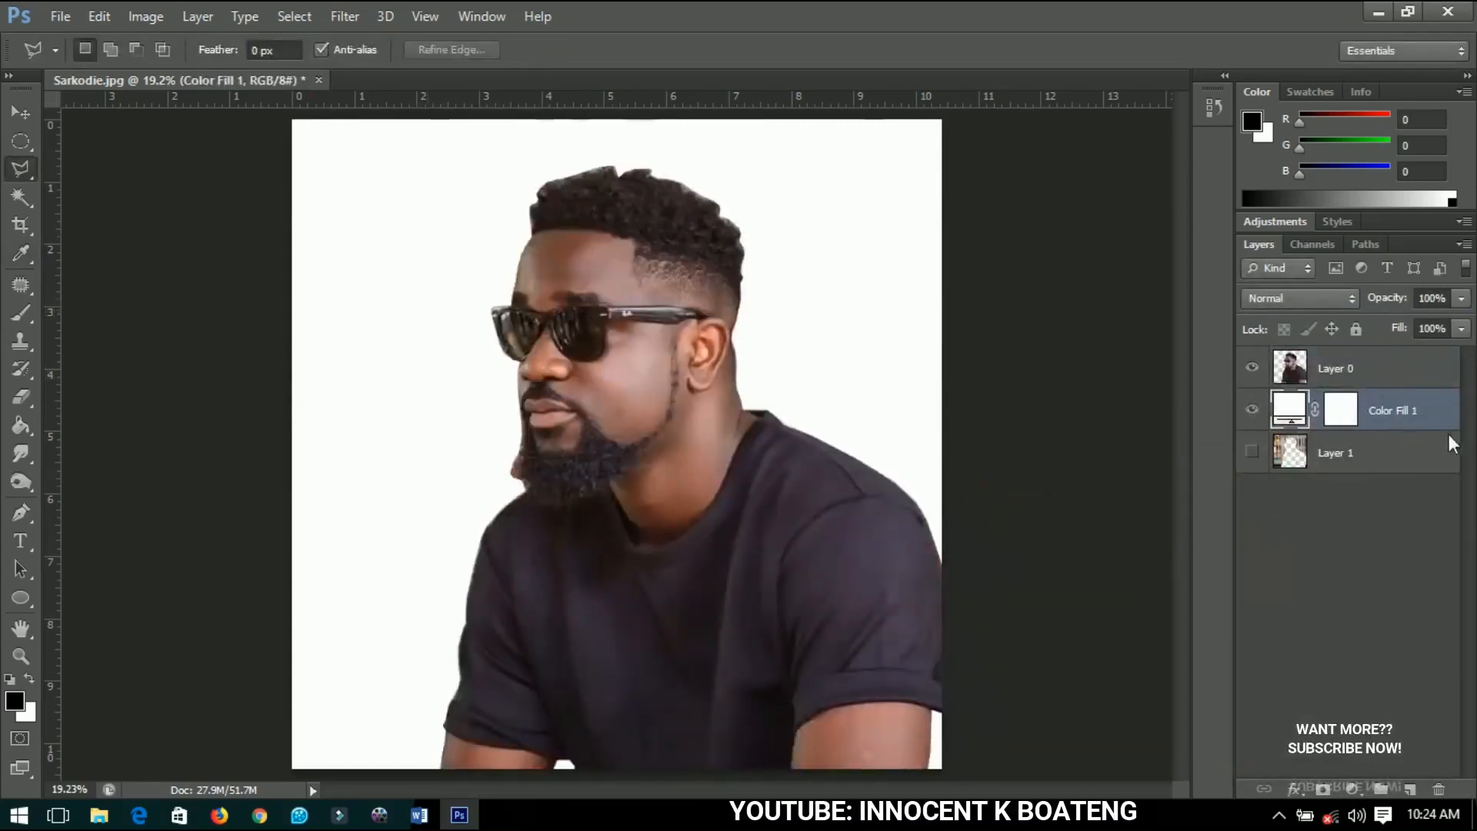
- Add a new layer above the man's layer and name it lines
{"action": "left_click", "coordinate": [1423, 369]}
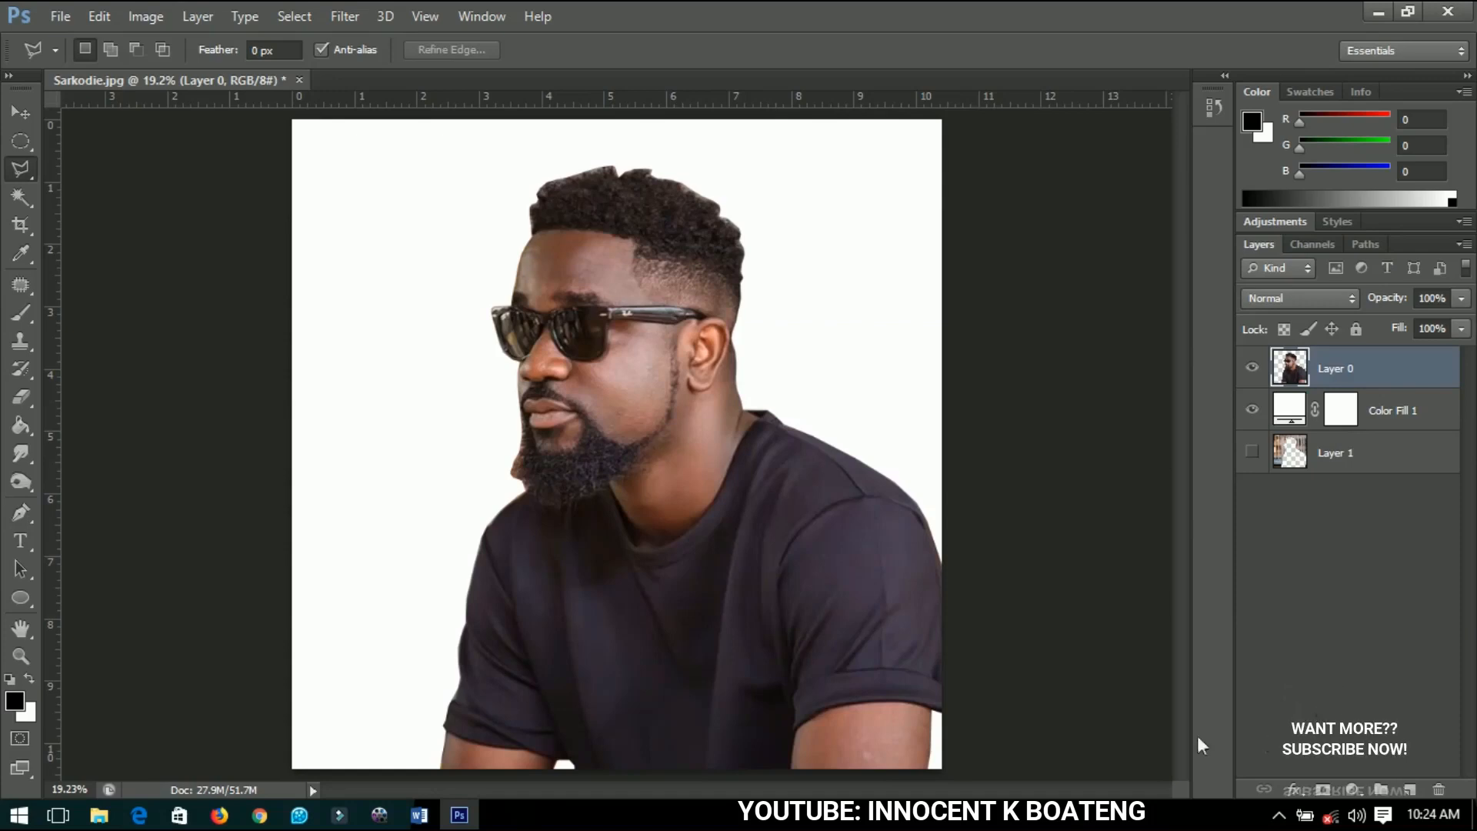
{"action": "left_click", "coordinate": [1412, 788]}
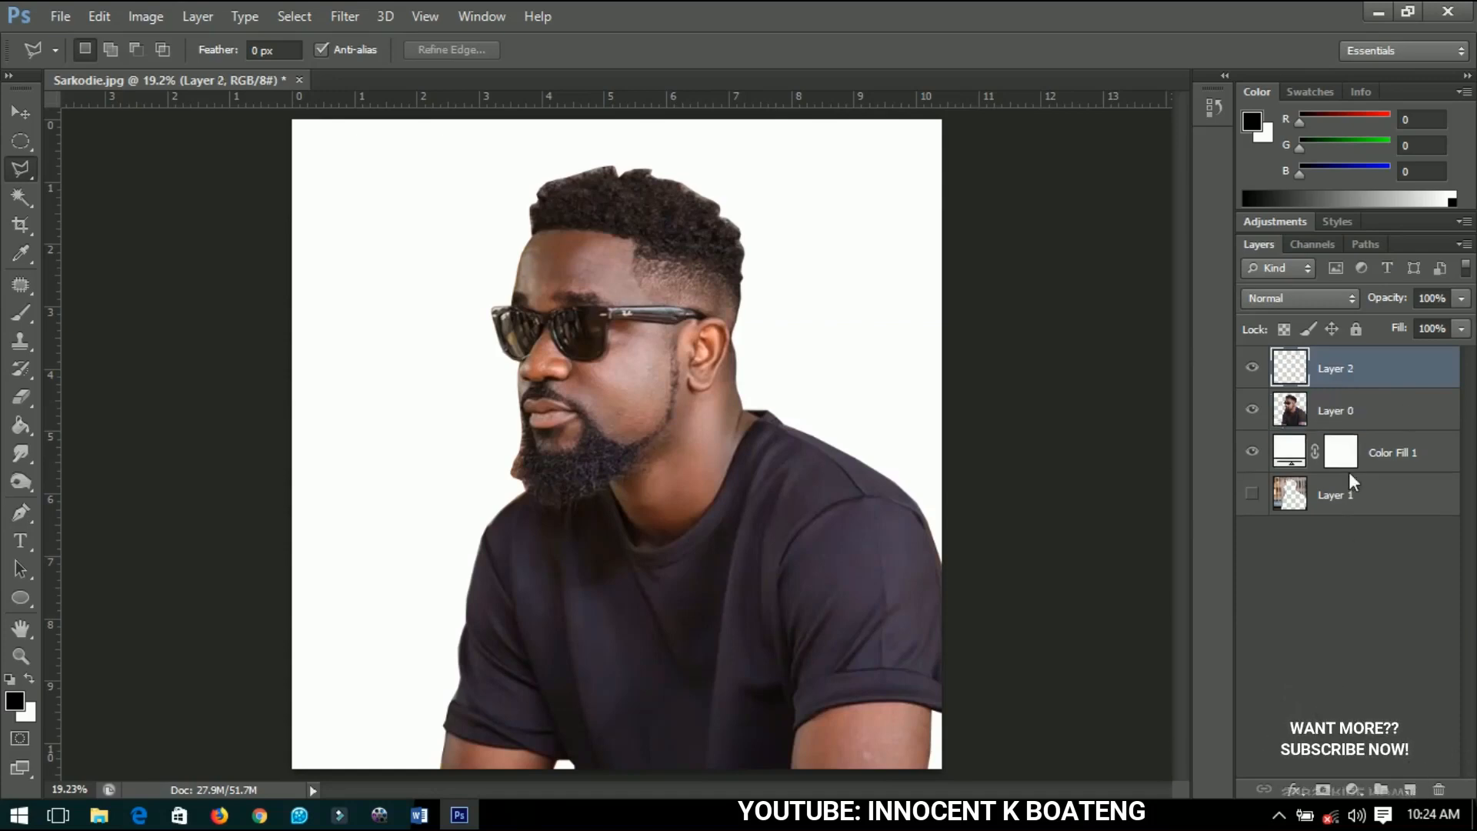
{"action": "double_click", "coordinate": [1336, 371]}
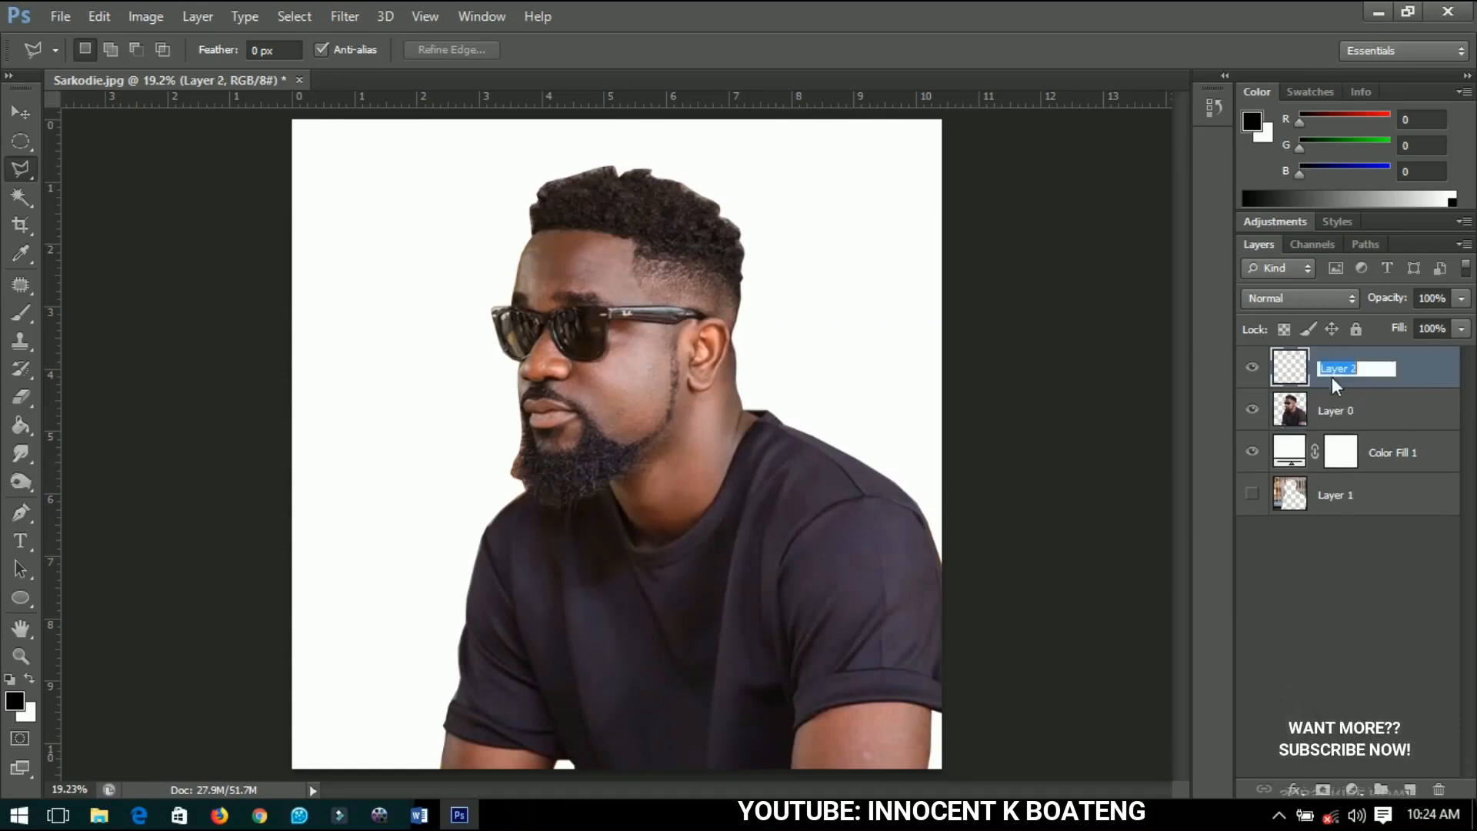
{"action": "type", "text": "li"}
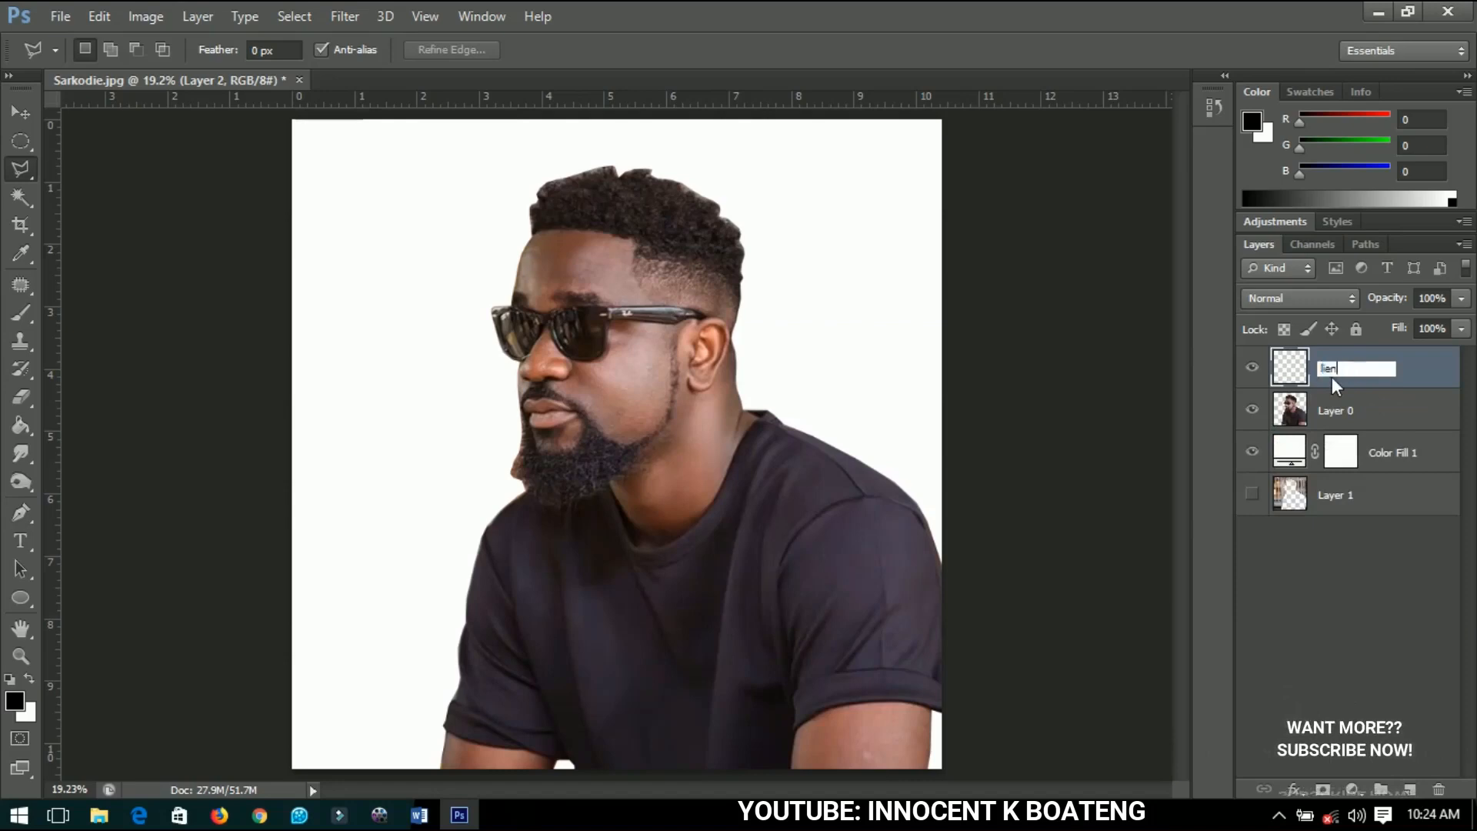
{"action": "type", "text": "nes"}
{"action": "key", "text": "Return"}
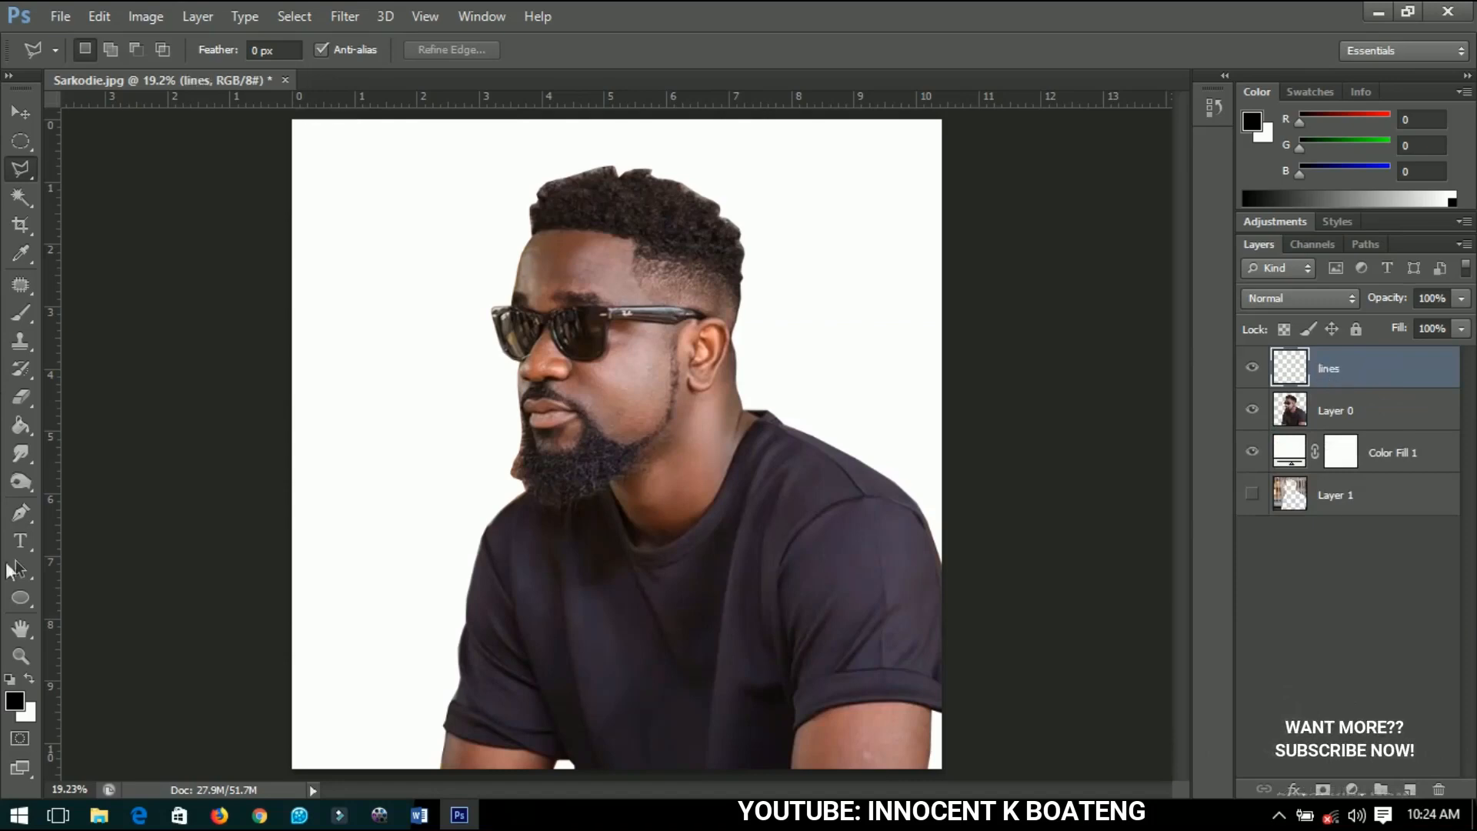
- Set the Pen tool to draw in Path mode
{"action": "left_click", "coordinate": [19, 512]}
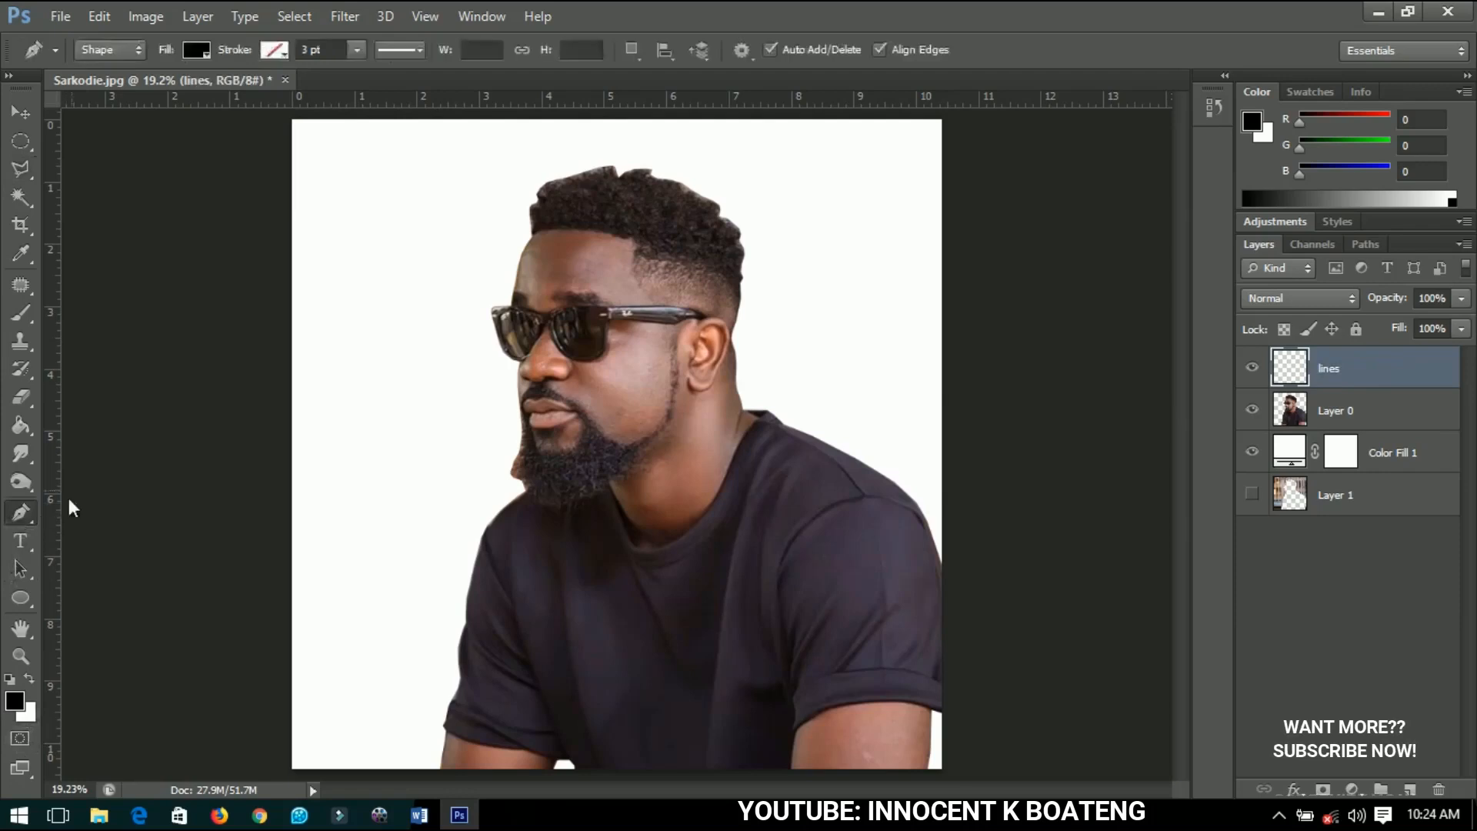
{"action": "left_click", "coordinate": [125, 45]}
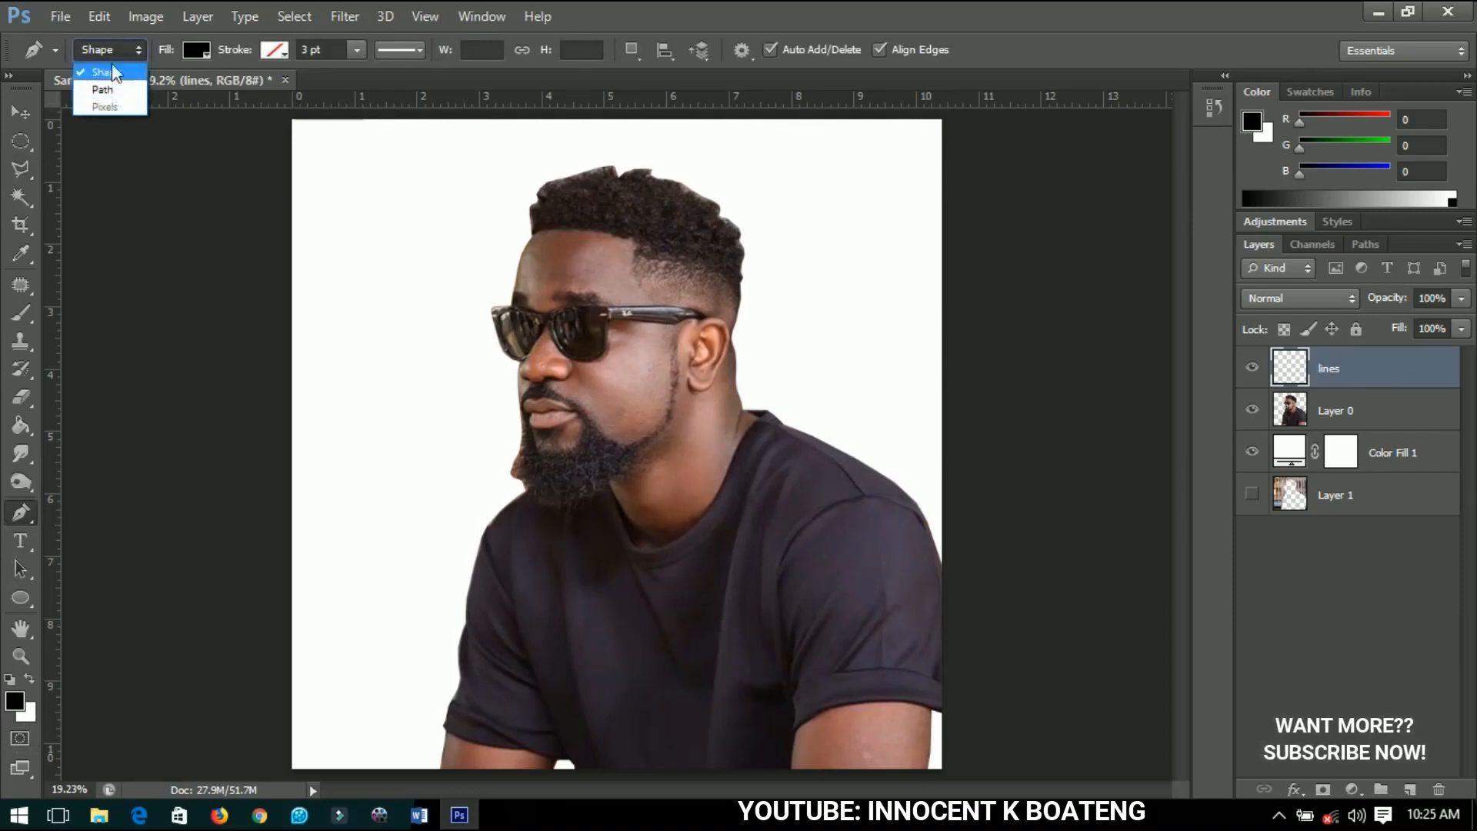
{"action": "left_click", "coordinate": [114, 88]}
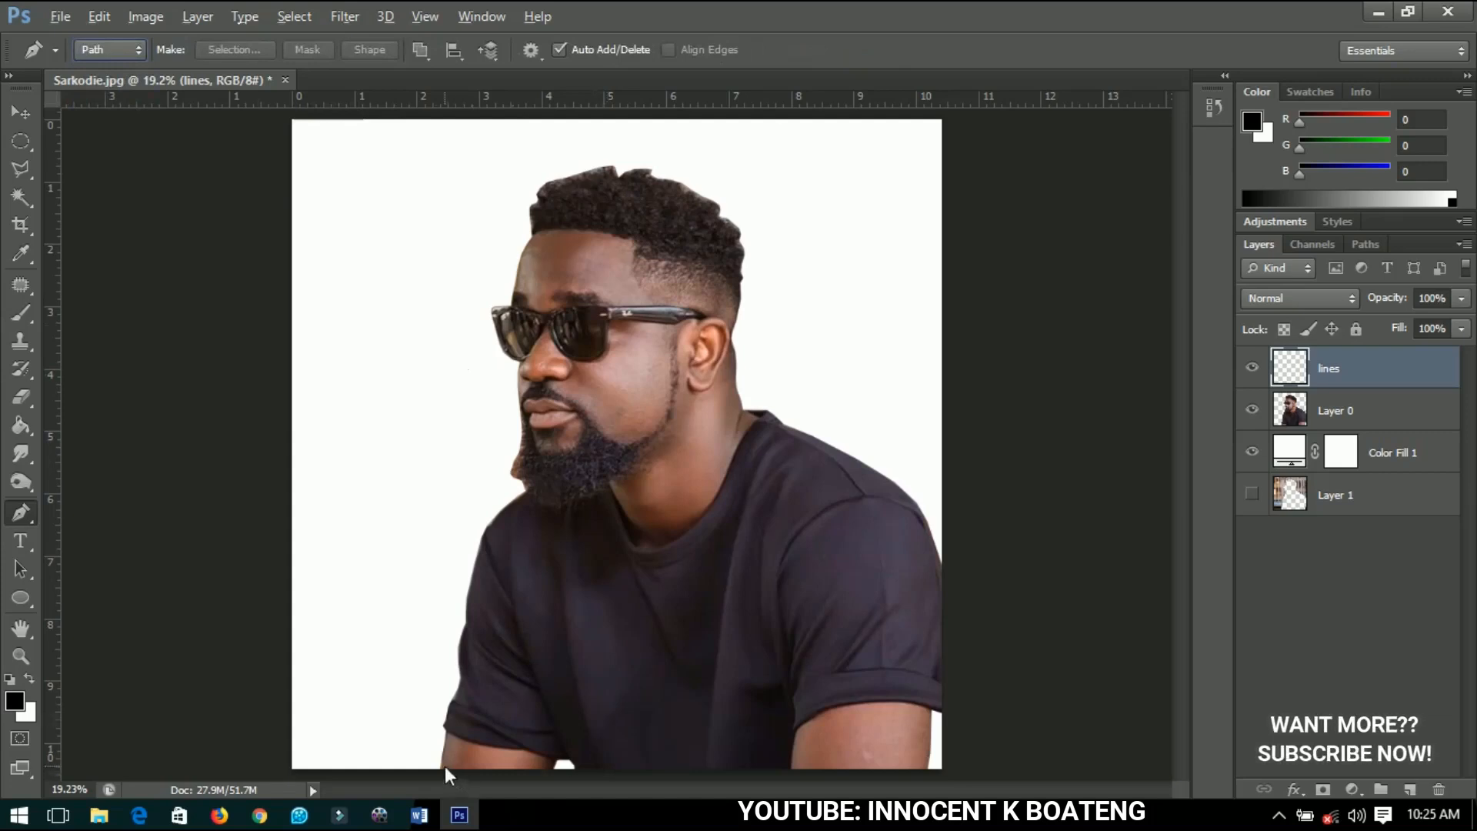
- Start a path where the forearm meets the image's lower edge, by the white area, and trace up around the sleeve cuff
{"action": "left_click", "coordinate": [20, 112]}
{"action": "scroll", "coordinate": [449, 697], "scroll_direction": "up", "scroll_amount": 2}
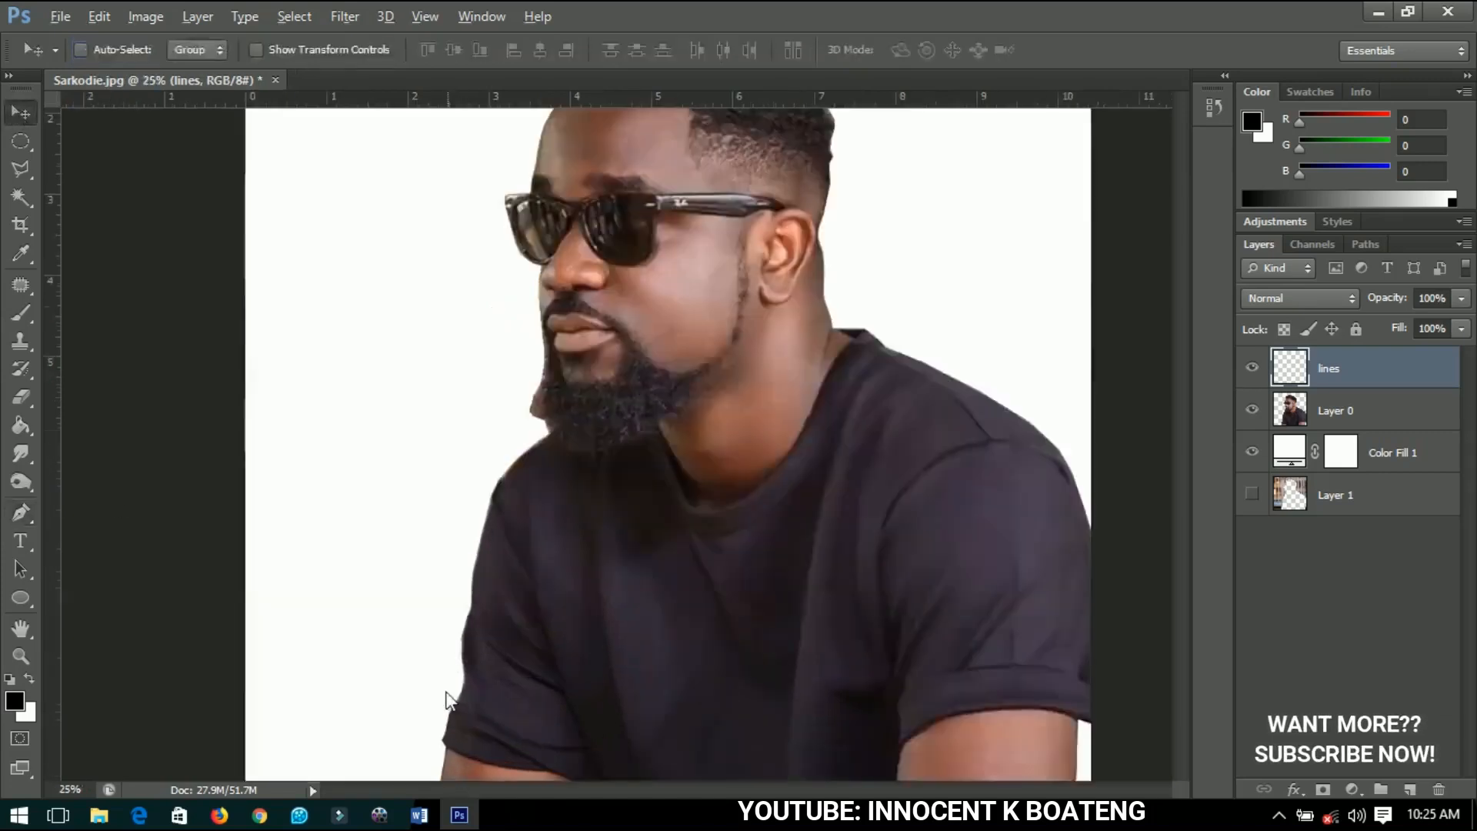
{"action": "scroll", "coordinate": [450, 697], "scroll_direction": "up", "scroll_amount": 5}
{"action": "left_click_drag", "start_coordinate": [467, 695], "coordinate": [632, 431]}
{"action": "left_click_drag", "start_coordinate": [699, 366], "coordinate": [728, 227]}
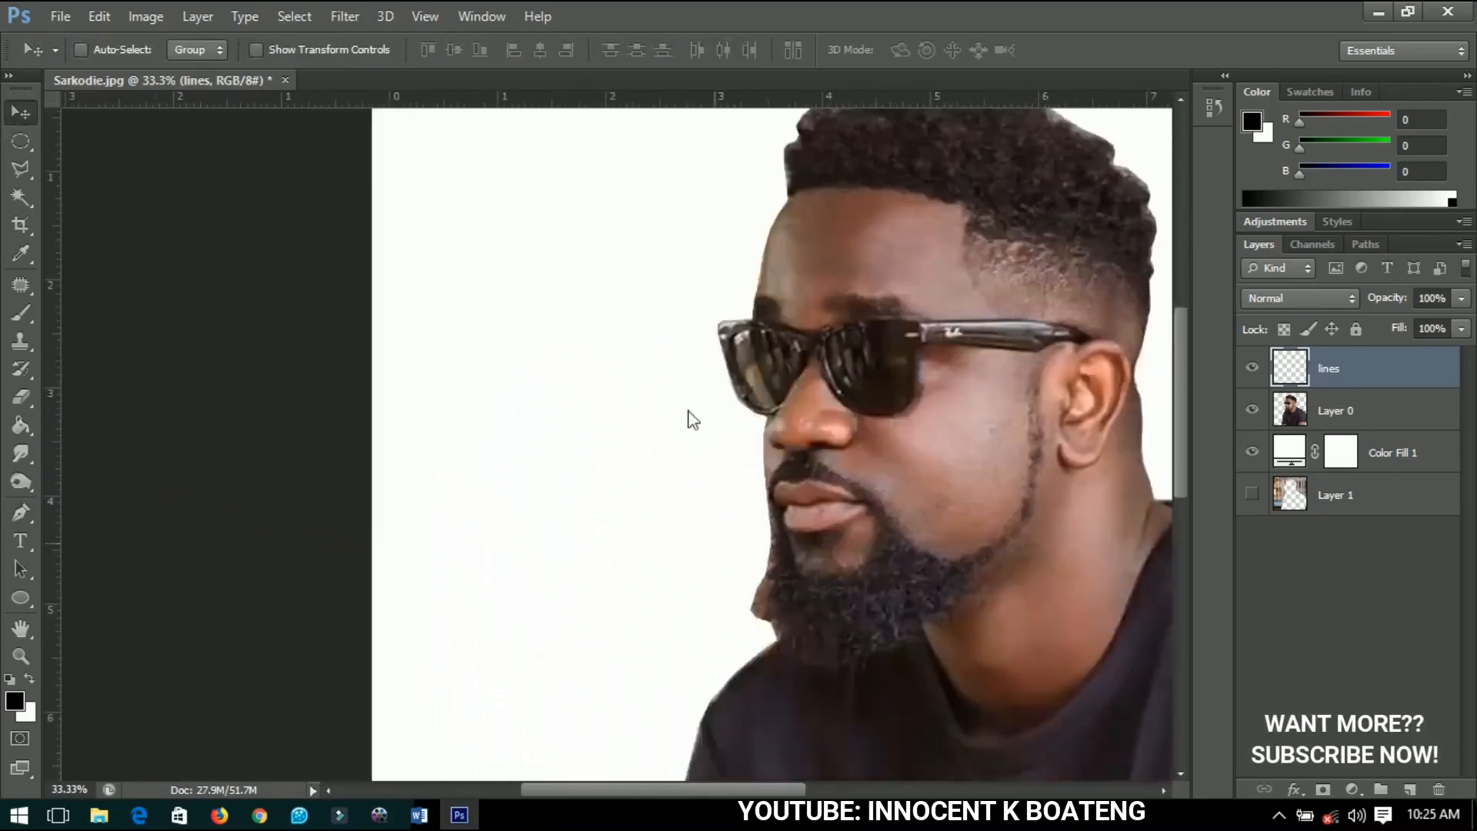
{"action": "left_click_drag", "start_coordinate": [688, 585], "coordinate": [613, 231]}
{"action": "left_click_drag", "start_coordinate": [636, 626], "coordinate": [717, 556]}
{"action": "scroll", "coordinate": [650, 583], "scroll_direction": "up", "scroll_amount": 2}
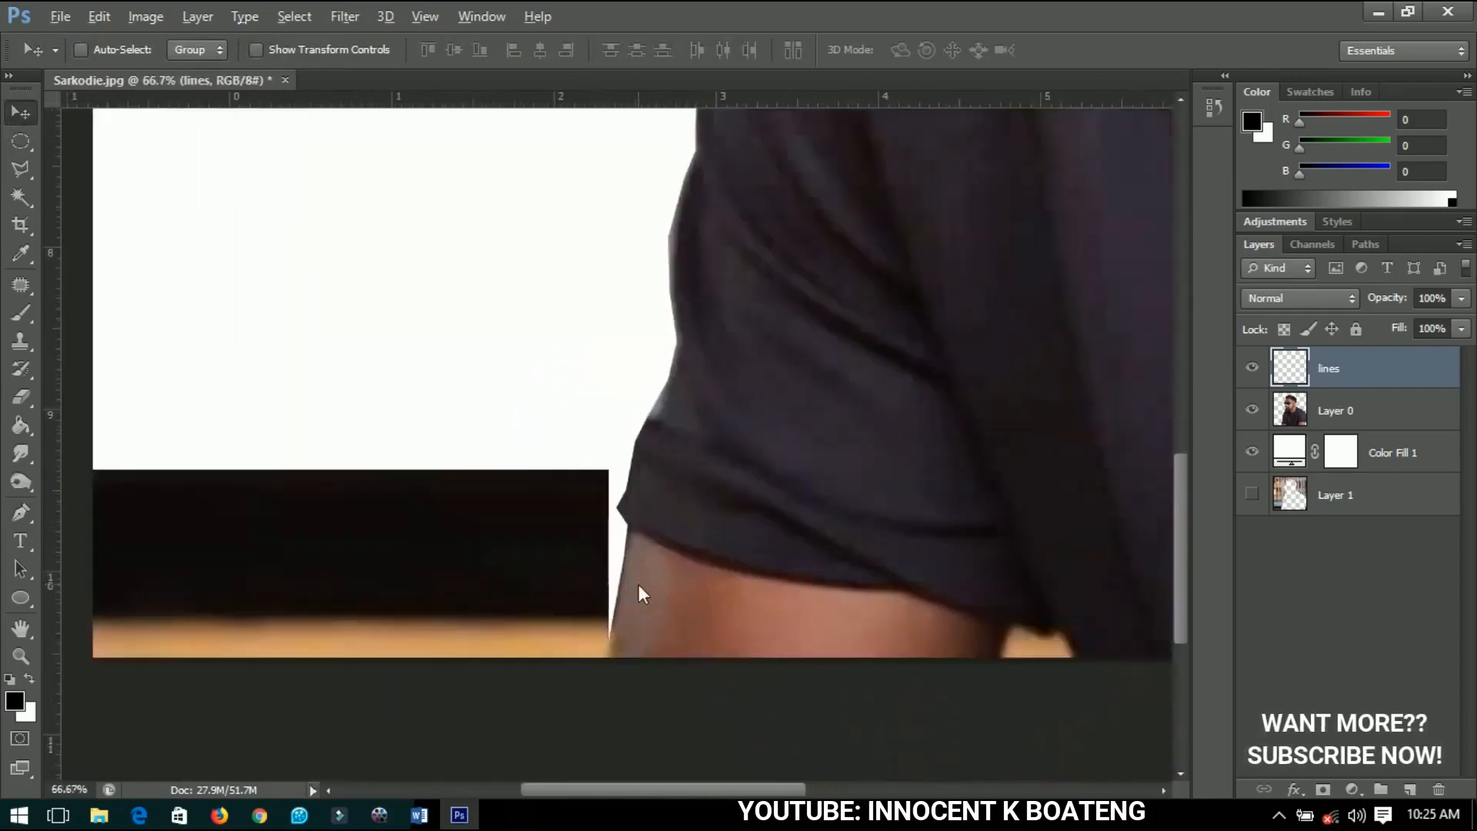
{"action": "left_click", "coordinate": [31, 516]}
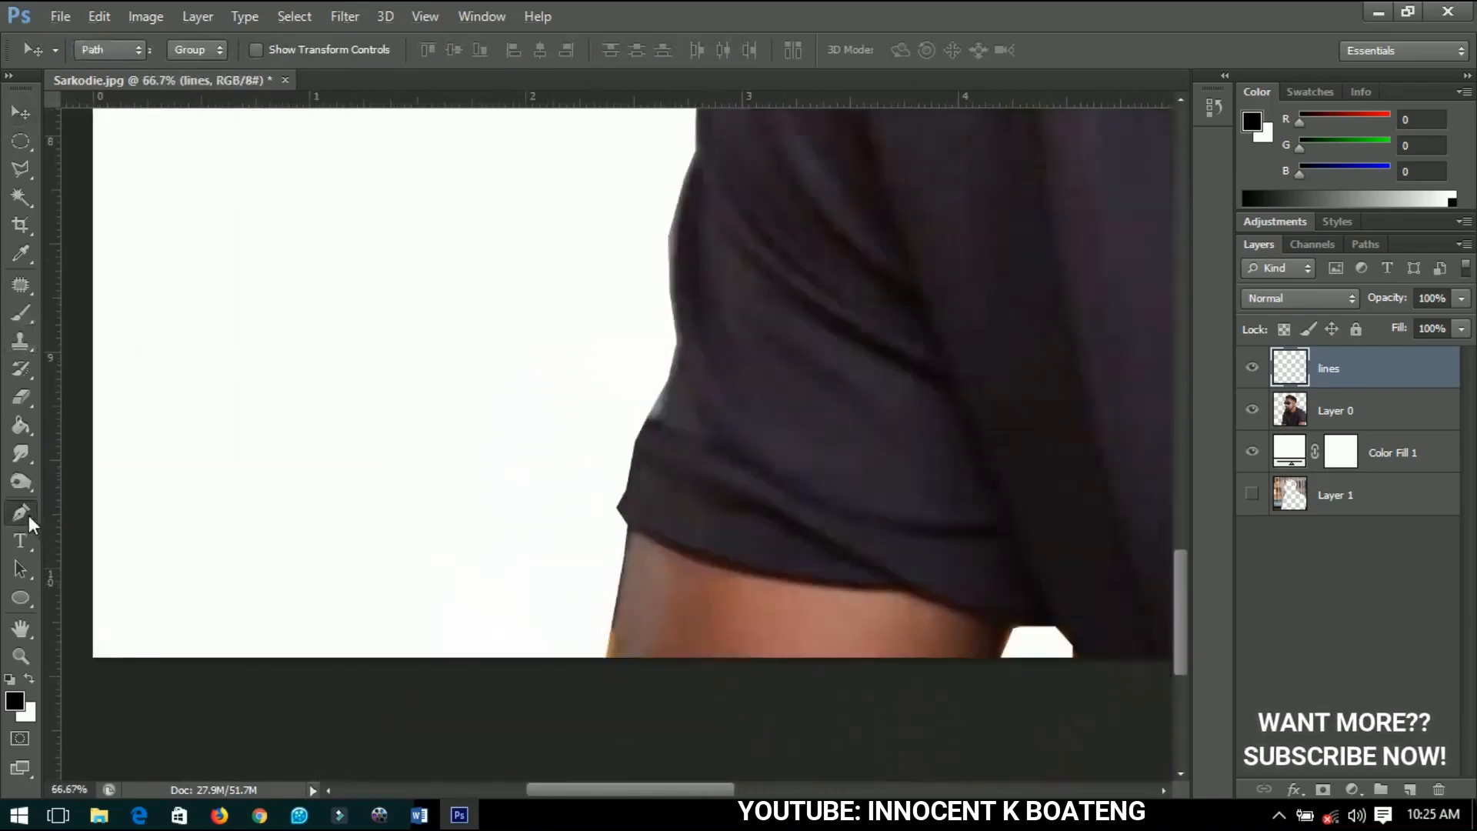
{"action": "left_click", "coordinate": [606, 659]}
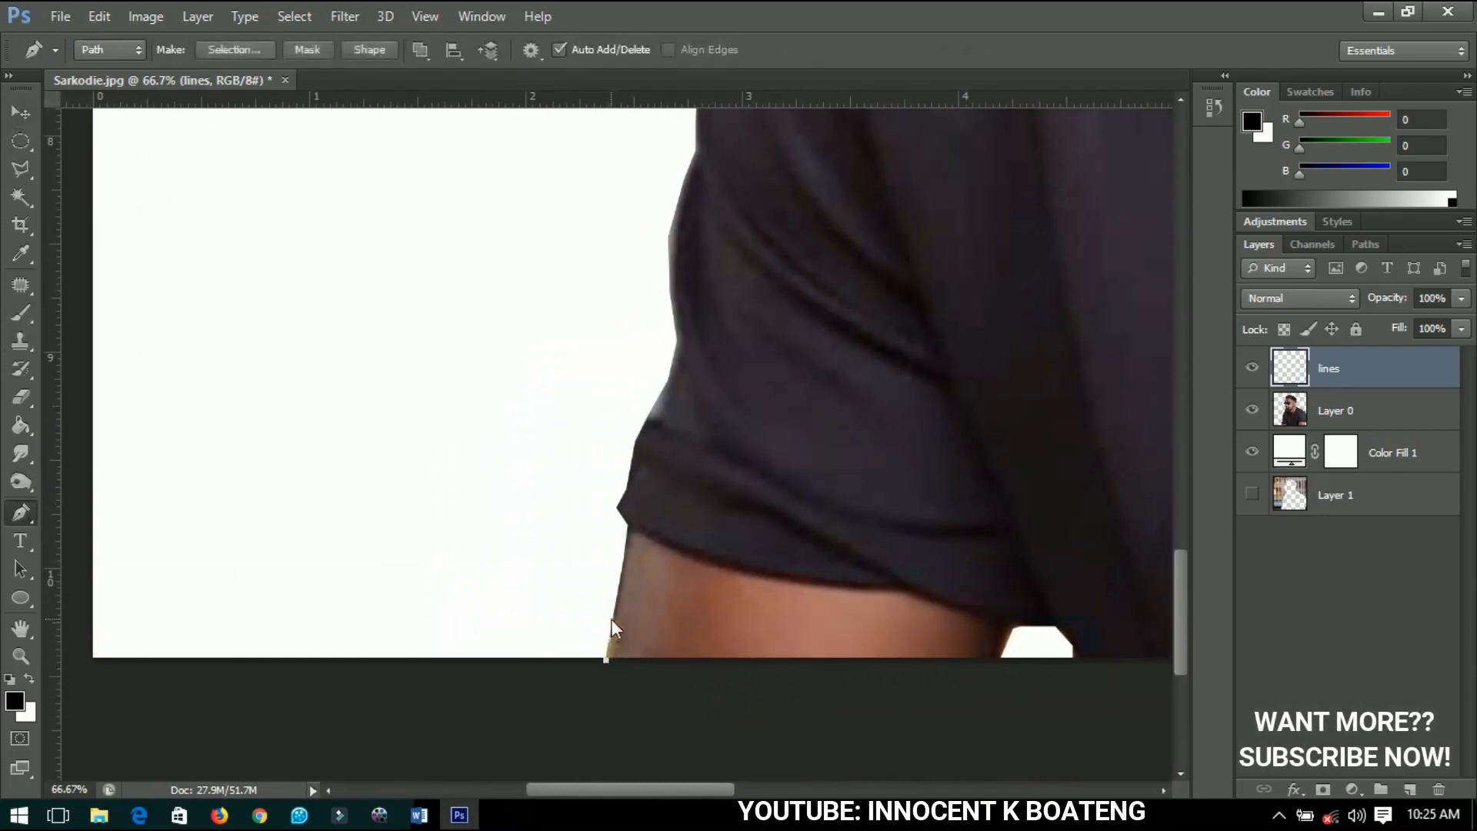
{"action": "left_click_drag", "start_coordinate": [612, 620], "coordinate": [621, 581]}
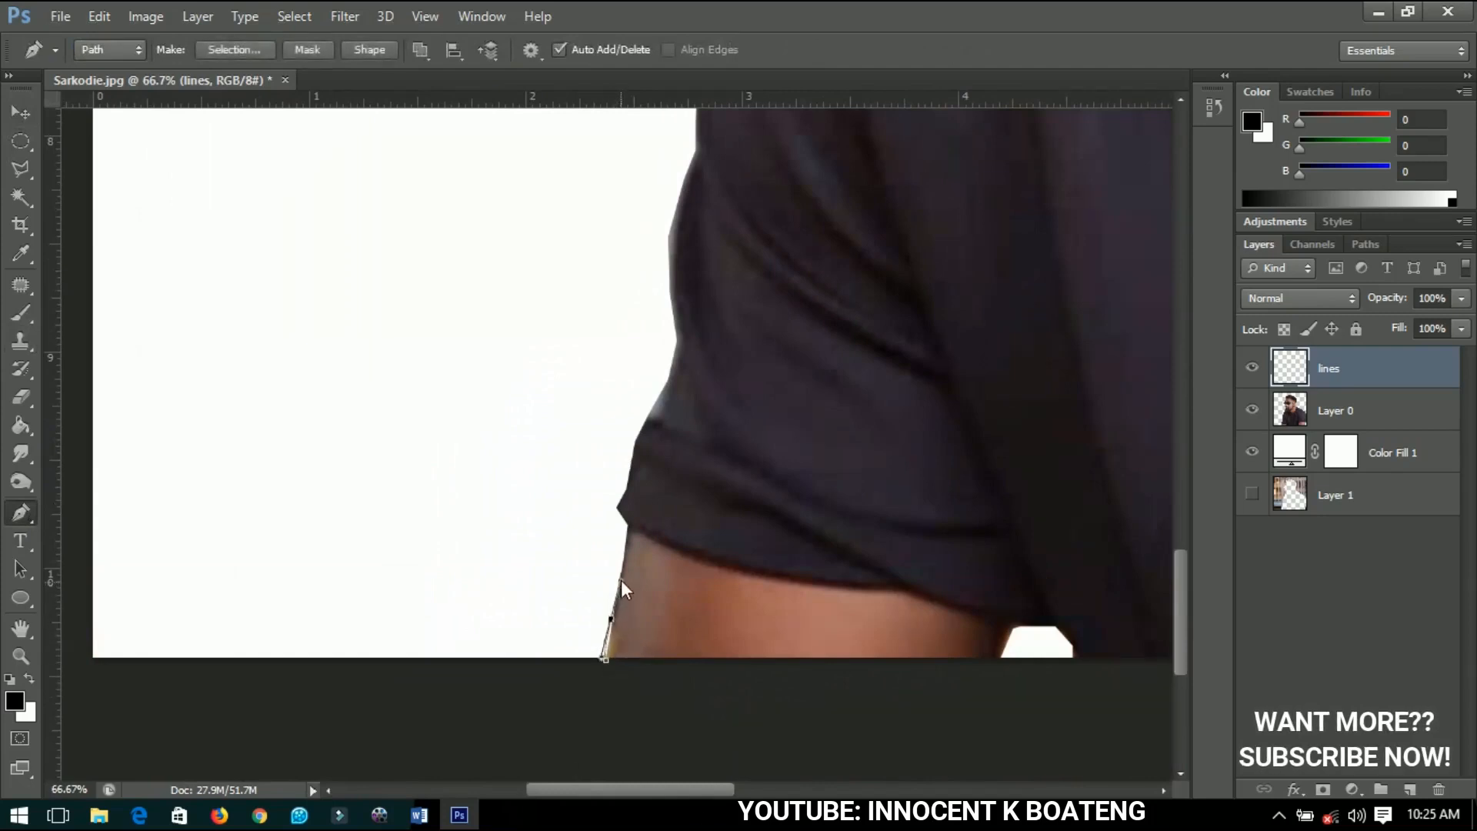
{"action": "left_click", "coordinate": [629, 526]}
{"action": "left_click_drag", "start_coordinate": [626, 488], "coordinate": [629, 475]}
{"action": "left_click", "coordinate": [661, 390]}
{"action": "left_click", "coordinate": [660, 390]}
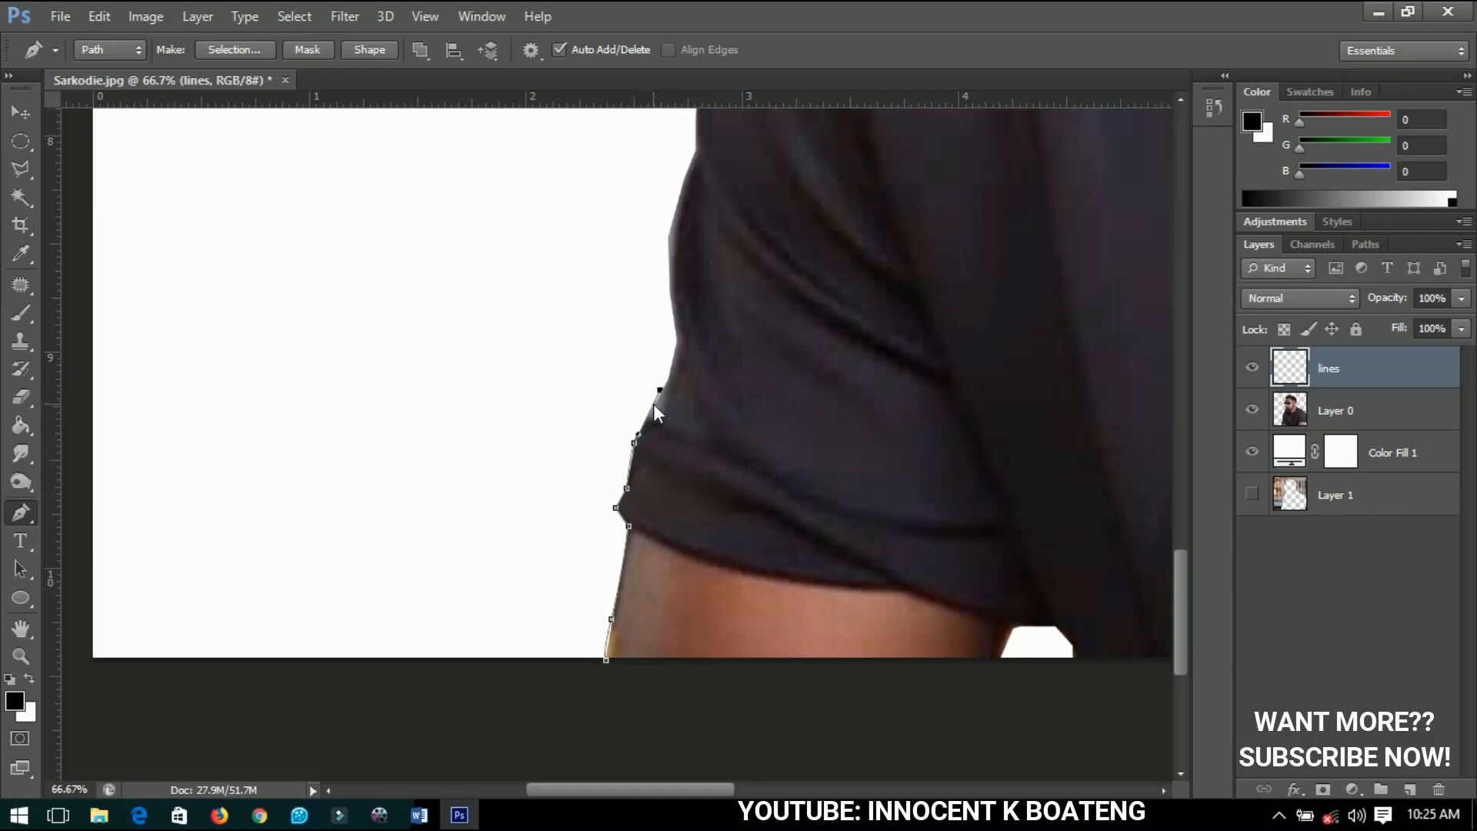
- Continue the path up the sleeve's outer edge and over the shoulder to the base of the beard
{"action": "left_click", "coordinate": [674, 351]}
{"action": "left_click", "coordinate": [673, 351]}
{"action": "left_click", "coordinate": [675, 345]}
{"action": "left_click", "coordinate": [670, 306]}
{"action": "left_click_drag", "start_coordinate": [723, 339], "coordinate": [726, 569]}
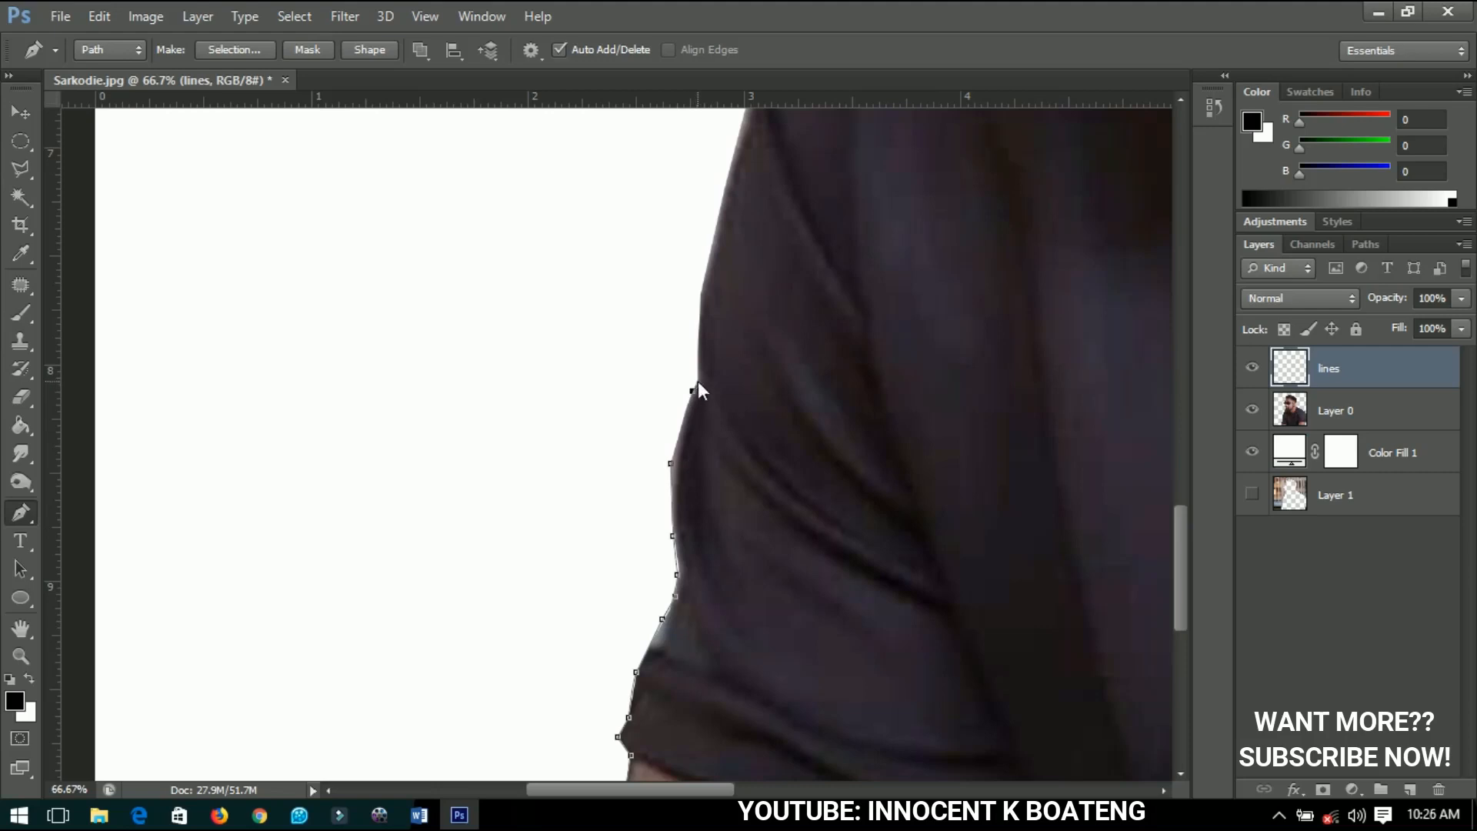
{"action": "left_click", "coordinate": [703, 293]}
{"action": "left_click_drag", "start_coordinate": [704, 293], "coordinate": [627, 652]}
{"action": "left_click", "coordinate": [669, 457]}
{"action": "left_click", "coordinate": [730, 360]}
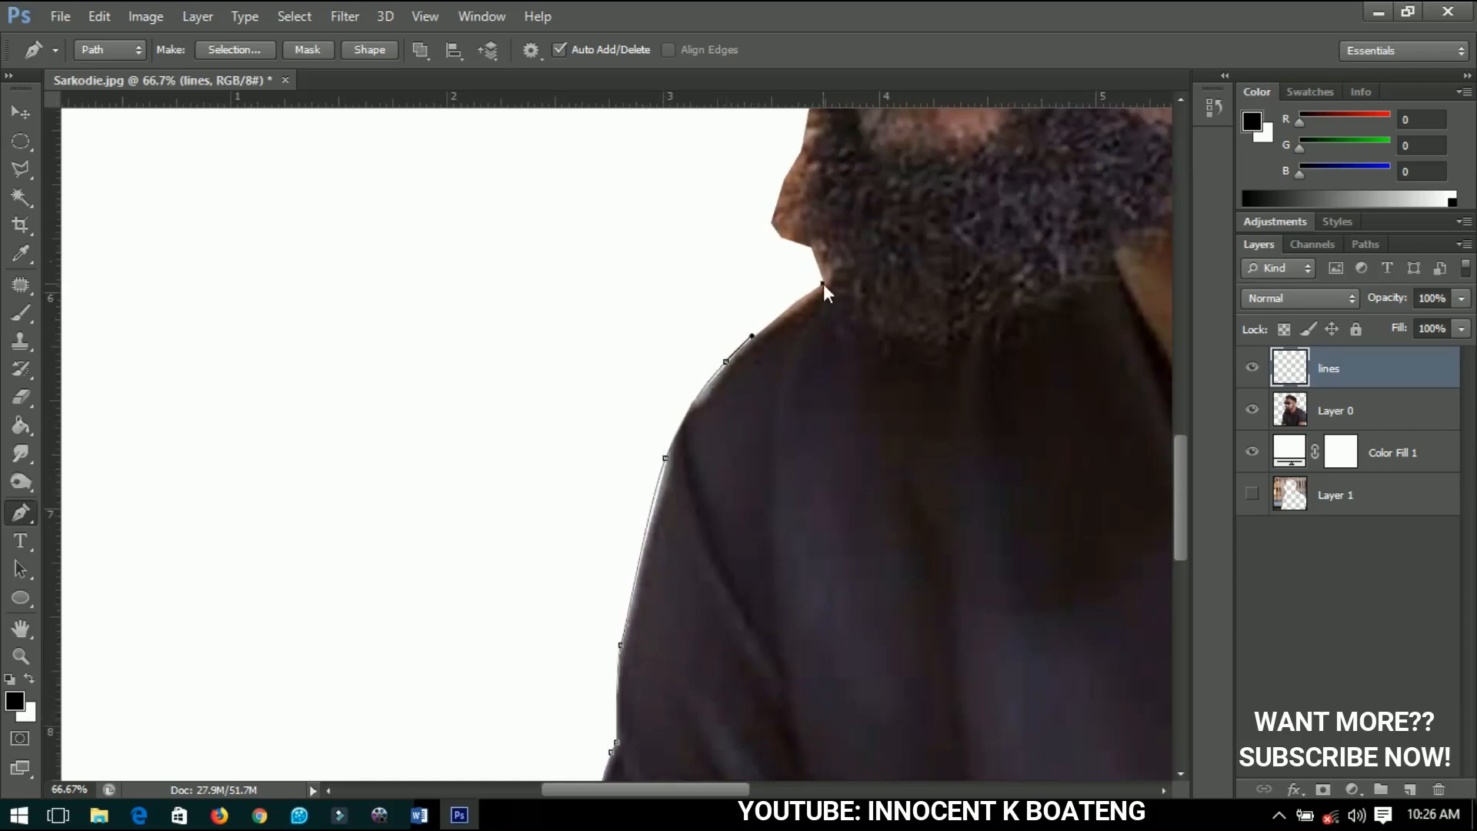
{"action": "left_click", "coordinate": [828, 282]}
- Trace the path along the front edge of the beard up to the mouth
{"action": "left_click_drag", "start_coordinate": [828, 282], "coordinate": [716, 582]}
{"action": "left_click", "coordinate": [707, 546]}
{"action": "left_click", "coordinate": [671, 534]}
{"action": "left_click", "coordinate": [674, 483]}
{"action": "left_click", "coordinate": [693, 448]}
{"action": "left_click", "coordinate": [704, 397]}
{"action": "left_click", "coordinate": [696, 304]}
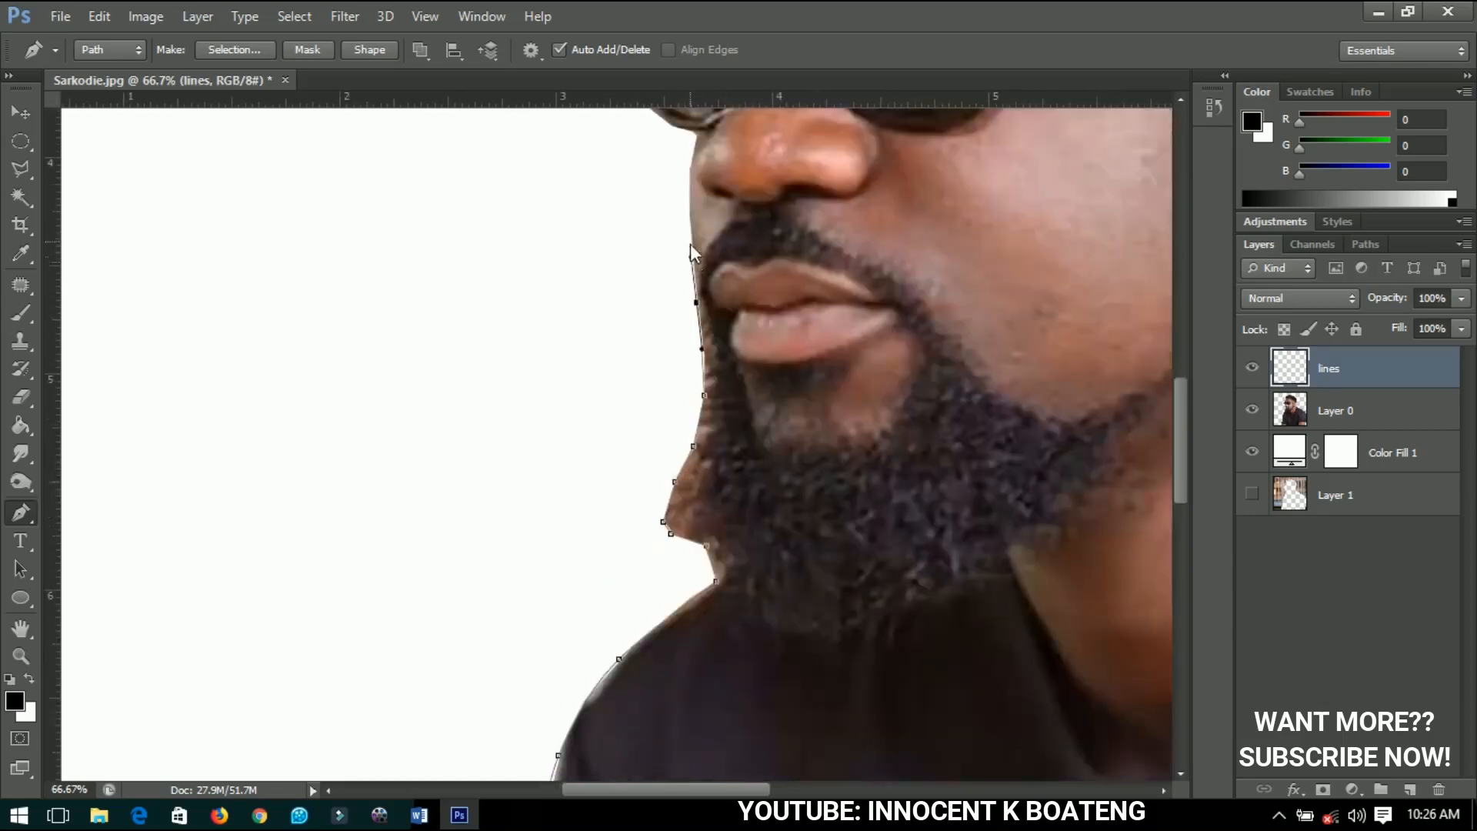
- Continue the path past the nose and around the outer rim of the sunglasses to the brow
{"action": "left_click_drag", "start_coordinate": [691, 243], "coordinate": [690, 506]}
{"action": "left_click", "coordinate": [690, 438]}
{"action": "left_click", "coordinate": [695, 402]}
{"action": "left_click", "coordinate": [686, 393]}
{"action": "left_click", "coordinate": [598, 213]}
{"action": "left_click", "coordinate": [611, 204]}
{"action": "left_click", "coordinate": [666, 201]}
- Trace the path up the forehead and around the front corner of the hair
{"action": "left_click_drag", "start_coordinate": [666, 201], "coordinate": [631, 554]}
{"action": "left_click", "coordinate": [650, 444]}
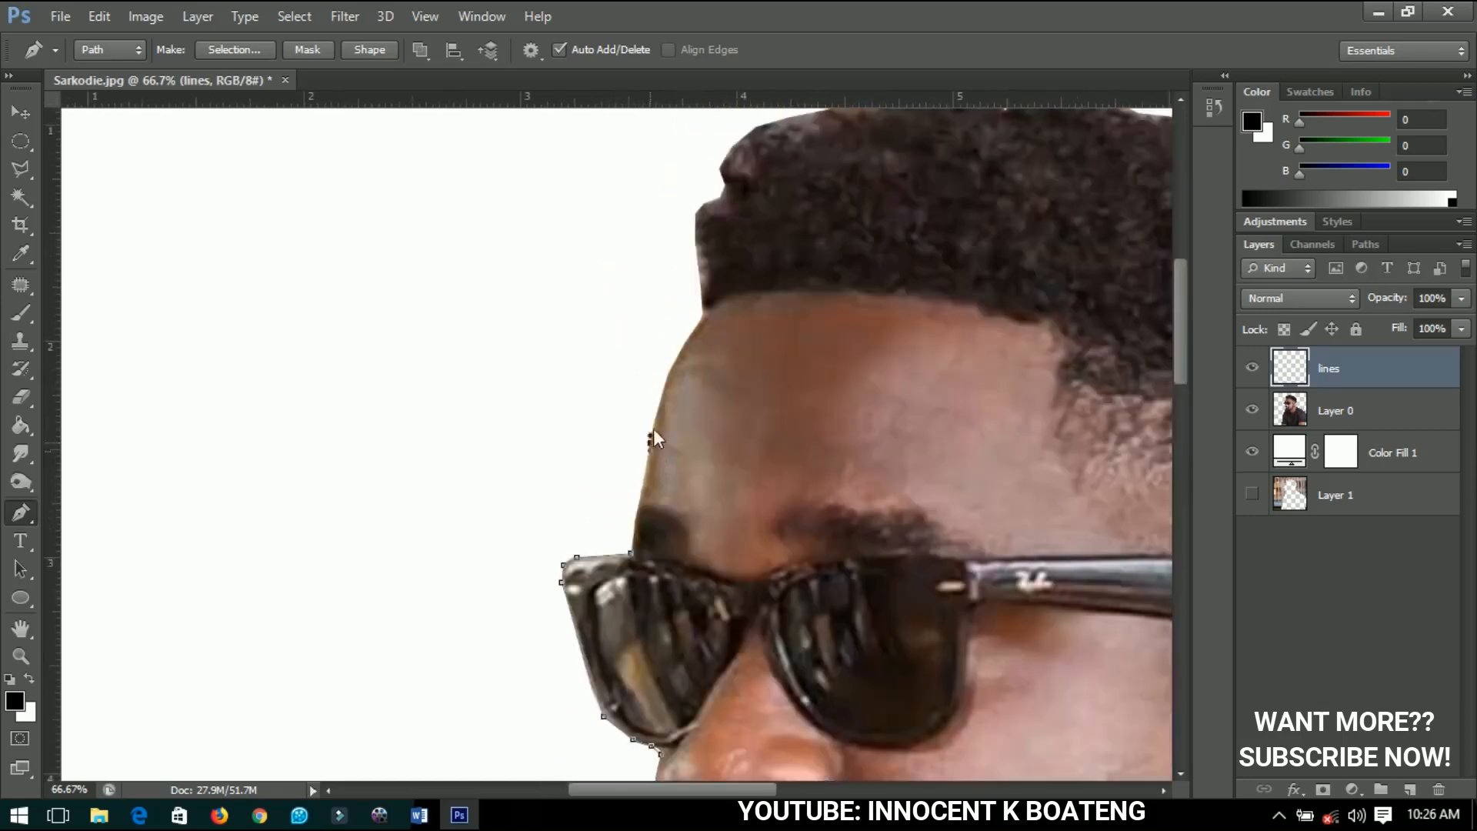
{"action": "left_click", "coordinate": [682, 347]}
{"action": "left_click", "coordinate": [702, 317]}
{"action": "left_click", "coordinate": [694, 221]}
{"action": "left_click", "coordinate": [727, 182]}
{"action": "left_click", "coordinate": [722, 166]}
- Continue the path across the top of the hair, following its outline
{"action": "left_click_drag", "start_coordinate": [722, 167], "coordinate": [482, 425]}
{"action": "left_click_drag", "start_coordinate": [537, 380], "coordinate": [588, 367]}
{"action": "left_click", "coordinate": [698, 333]}
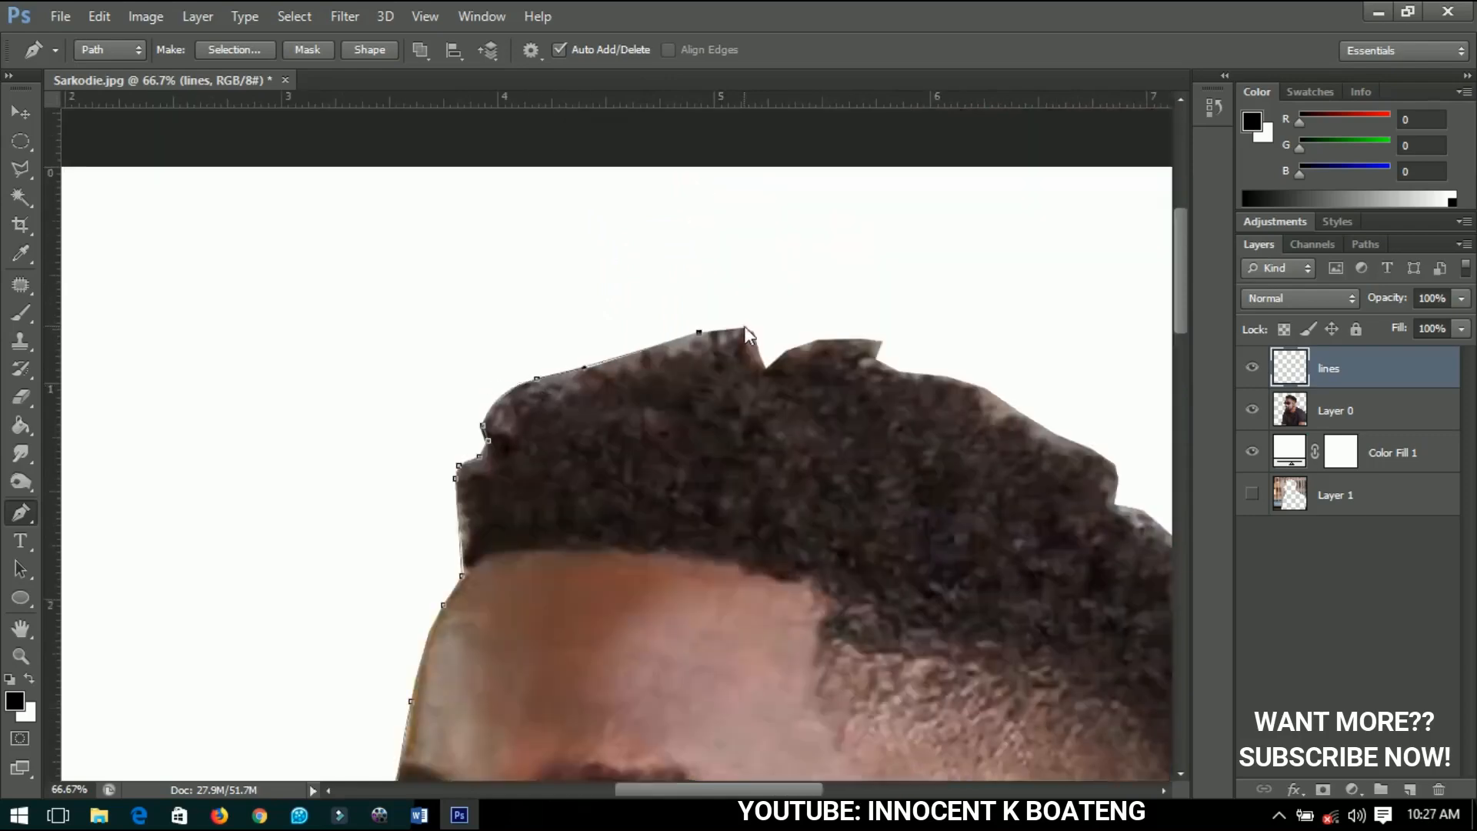
{"action": "left_click", "coordinate": [744, 326]}
{"action": "left_click", "coordinate": [881, 338]}
{"action": "left_click", "coordinate": [894, 373]}
{"action": "left_click_drag", "start_coordinate": [985, 387], "coordinate": [995, 395]}
- Trace the path down the outline of the hair at the back of the head
{"action": "left_click_drag", "start_coordinate": [1145, 510], "coordinate": [774, 357]}
{"action": "left_click", "coordinate": [813, 391]}
{"action": "left_click", "coordinate": [815, 415]}
{"action": "left_click", "coordinate": [824, 447]}
{"action": "left_click", "coordinate": [825, 505]}
{"action": "left_click", "coordinate": [823, 549]}
{"action": "left_click", "coordinate": [818, 578]}
- Continue the path behind the ear, down the neck and along the raised shirt collar
{"action": "left_click_drag", "start_coordinate": [819, 635], "coordinate": [857, 367]}
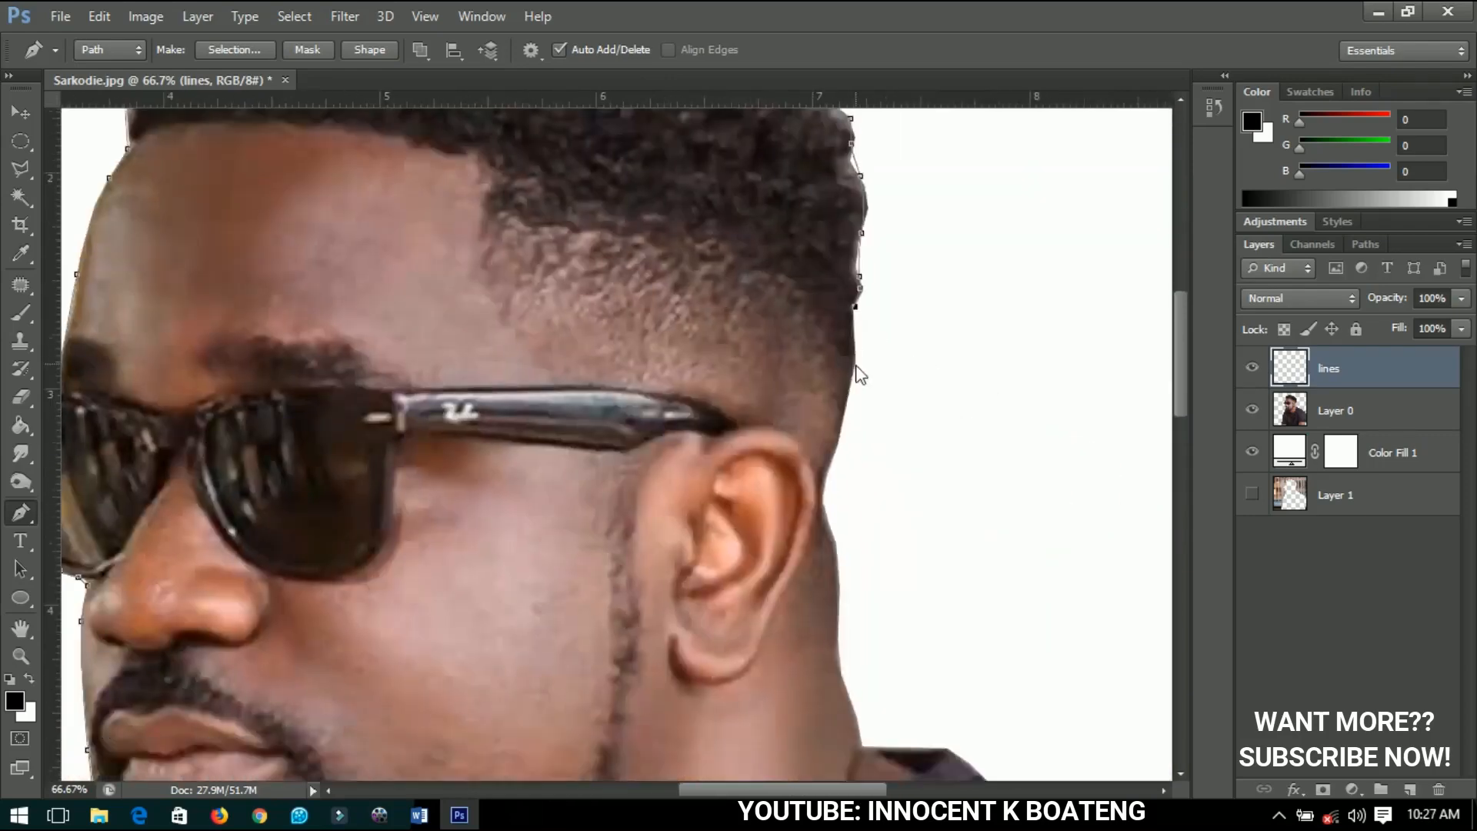
{"action": "left_click", "coordinate": [852, 368]}
{"action": "left_click", "coordinate": [833, 462]}
{"action": "left_click_drag", "start_coordinate": [825, 505], "coordinate": [830, 521]}
{"action": "left_click", "coordinate": [835, 628]}
{"action": "left_click", "coordinate": [842, 678]}
{"action": "left_click", "coordinate": [857, 721]}
{"action": "left_click", "coordinate": [861, 744]}
{"action": "left_click", "coordinate": [948, 748]}
- Trace the path from the collar over the far shoulder and out past the image's side edge
{"action": "left_click_drag", "start_coordinate": [914, 669], "coordinate": [672, 210]}
{"action": "left_click", "coordinate": [760, 338]}
{"action": "left_click_drag", "start_coordinate": [1049, 478], "coordinate": [1068, 500]}
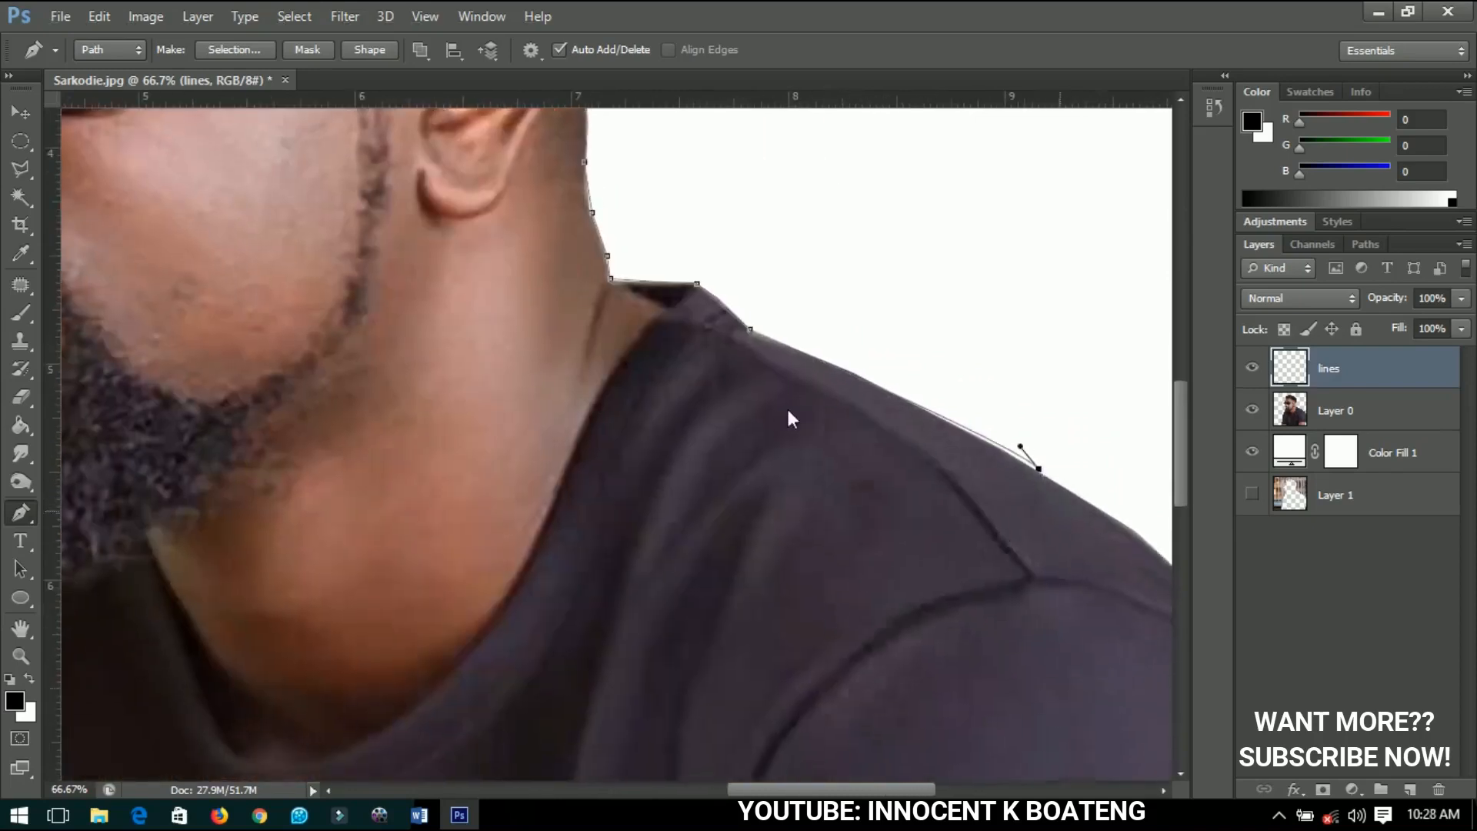
{"action": "left_click_drag", "start_coordinate": [788, 410], "coordinate": [284, 238]}
{"action": "left_click_drag", "start_coordinate": [666, 391], "coordinate": [695, 418]}
{"action": "left_click_drag", "start_coordinate": [770, 562], "coordinate": [792, 653]}
{"action": "left_click", "coordinate": [830, 683]}
- Switch to the Brush tool with a hard round tip and enlarge it to 15 px
{"action": "key", "text": "ctrl+minus"}
{"action": "key", "text": "ctrl+minus"}
{"action": "key", "text": "ctrl+minus"}
{"action": "key", "text": "ctrl+minus"}
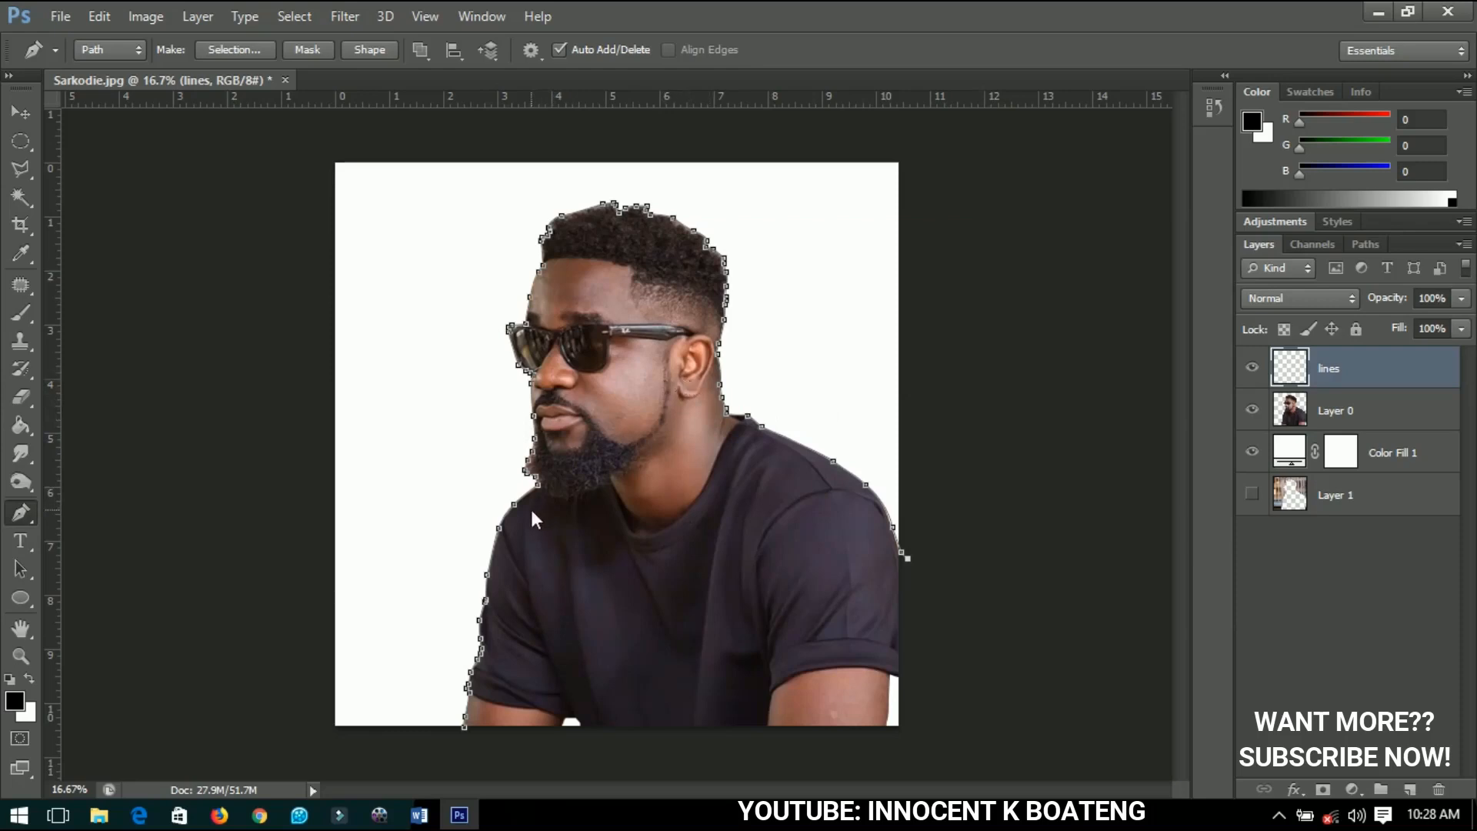
{"action": "left_click", "coordinate": [21, 313]}
{"action": "right_click", "coordinate": [626, 351]}
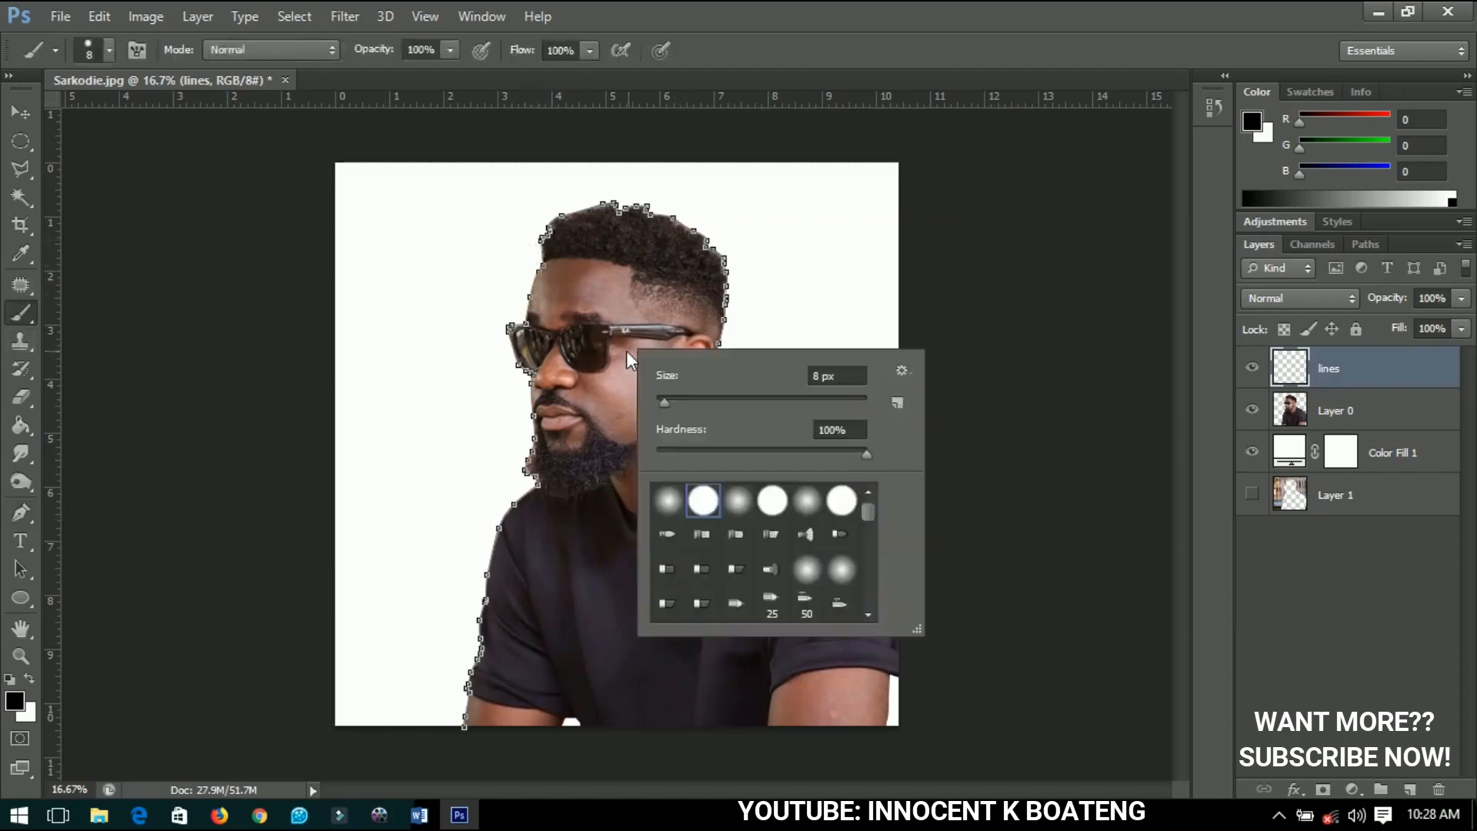
{"action": "left_click", "coordinate": [769, 334]}
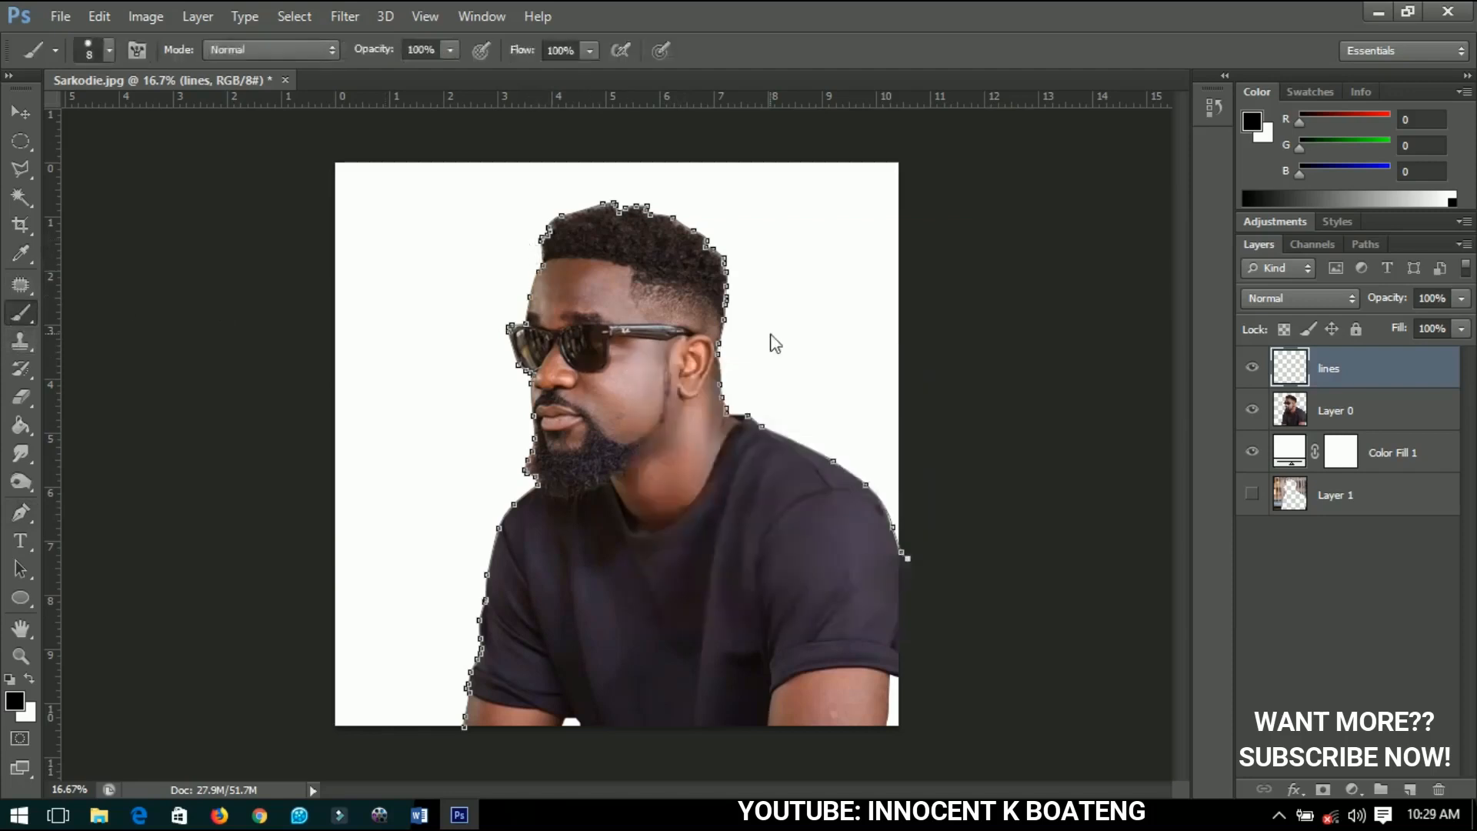
{"action": "scroll", "coordinate": [635, 314], "scroll_direction": "up", "scroll_amount": 3}
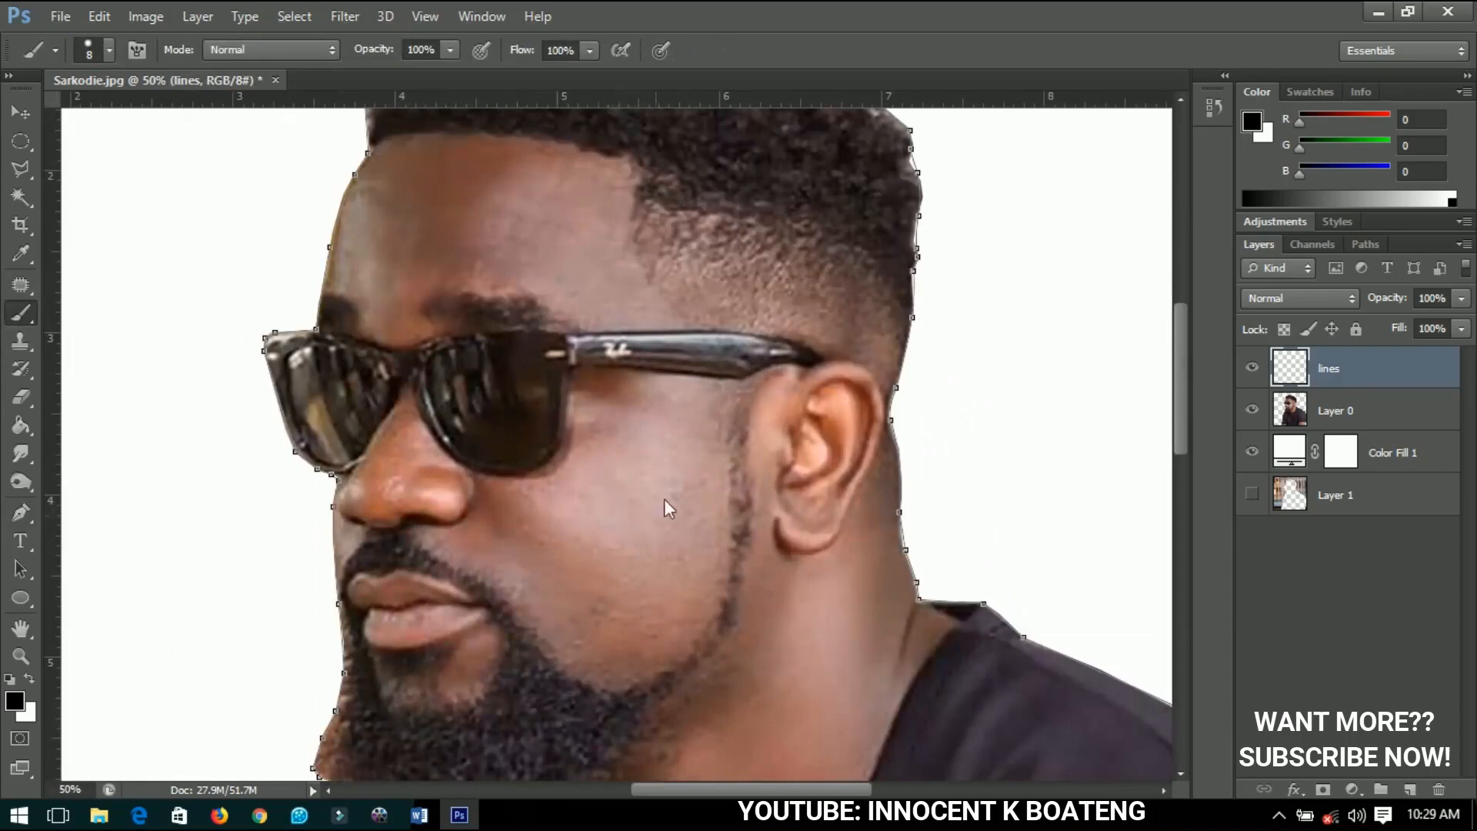
{"action": "key", "text": "bracketright"}
{"action": "key", "text": "bracketright"}
{"action": "key", "text": "bracketleft"}
- Paint test strokes on the cheek and beside the ear, and undo them
{"action": "left_click_drag", "start_coordinate": [682, 506], "coordinate": [659, 548]}
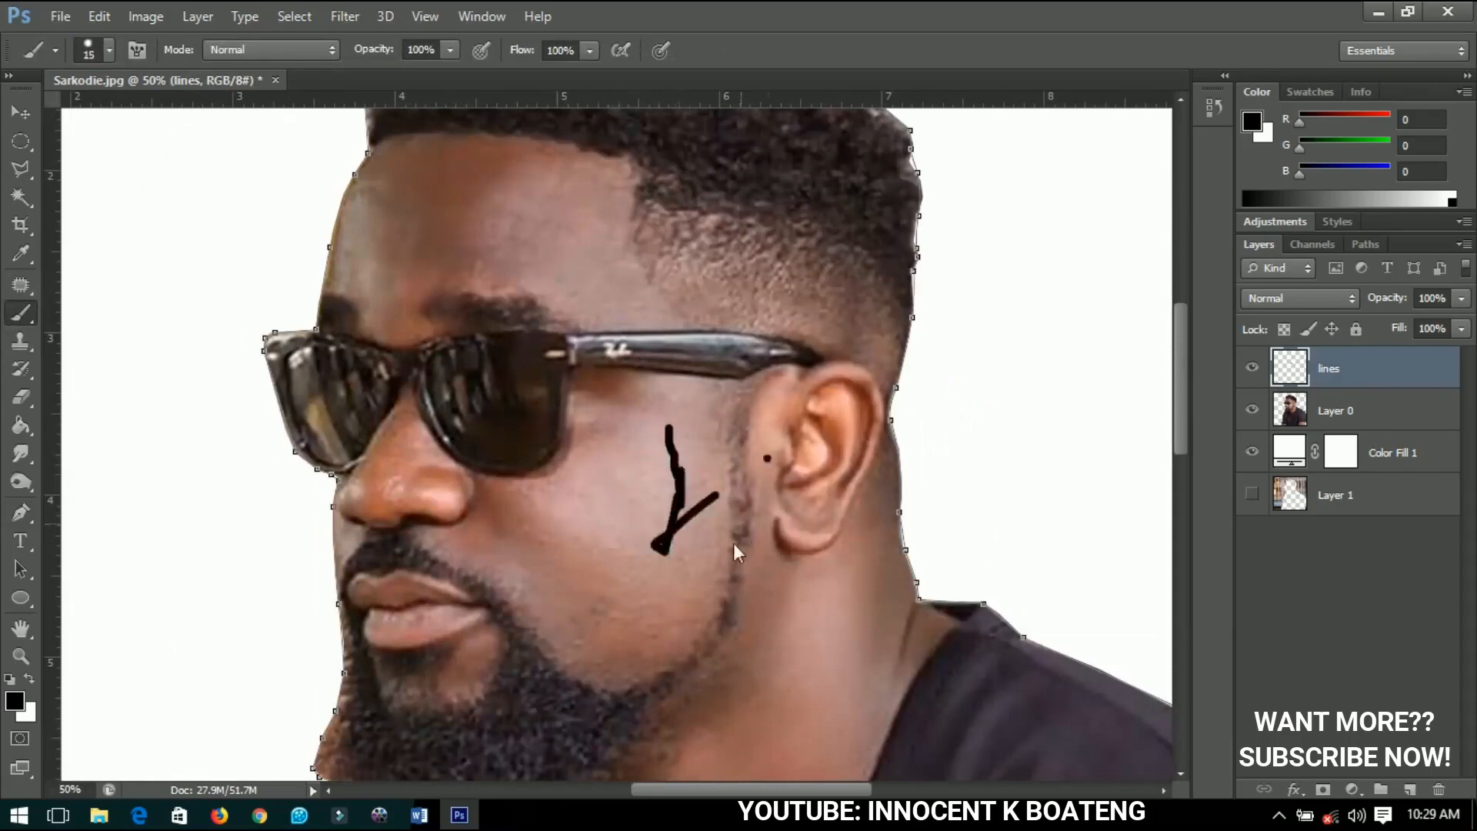
{"action": "left_click_drag", "start_coordinate": [767, 459], "coordinate": [735, 545]}
{"action": "key", "text": "ctrl+alt+z"}
{"action": "key", "text": "ctrl+alt+z"}
{"action": "key", "text": "ctrl+alt+z"}
{"action": "key", "text": "ctrl+alt+z"}
- Reduce the brush size by two increments, checking it with test dabs on the cheek that are undone
{"action": "left_click_drag", "start_coordinate": [668, 437], "coordinate": [666, 489]}
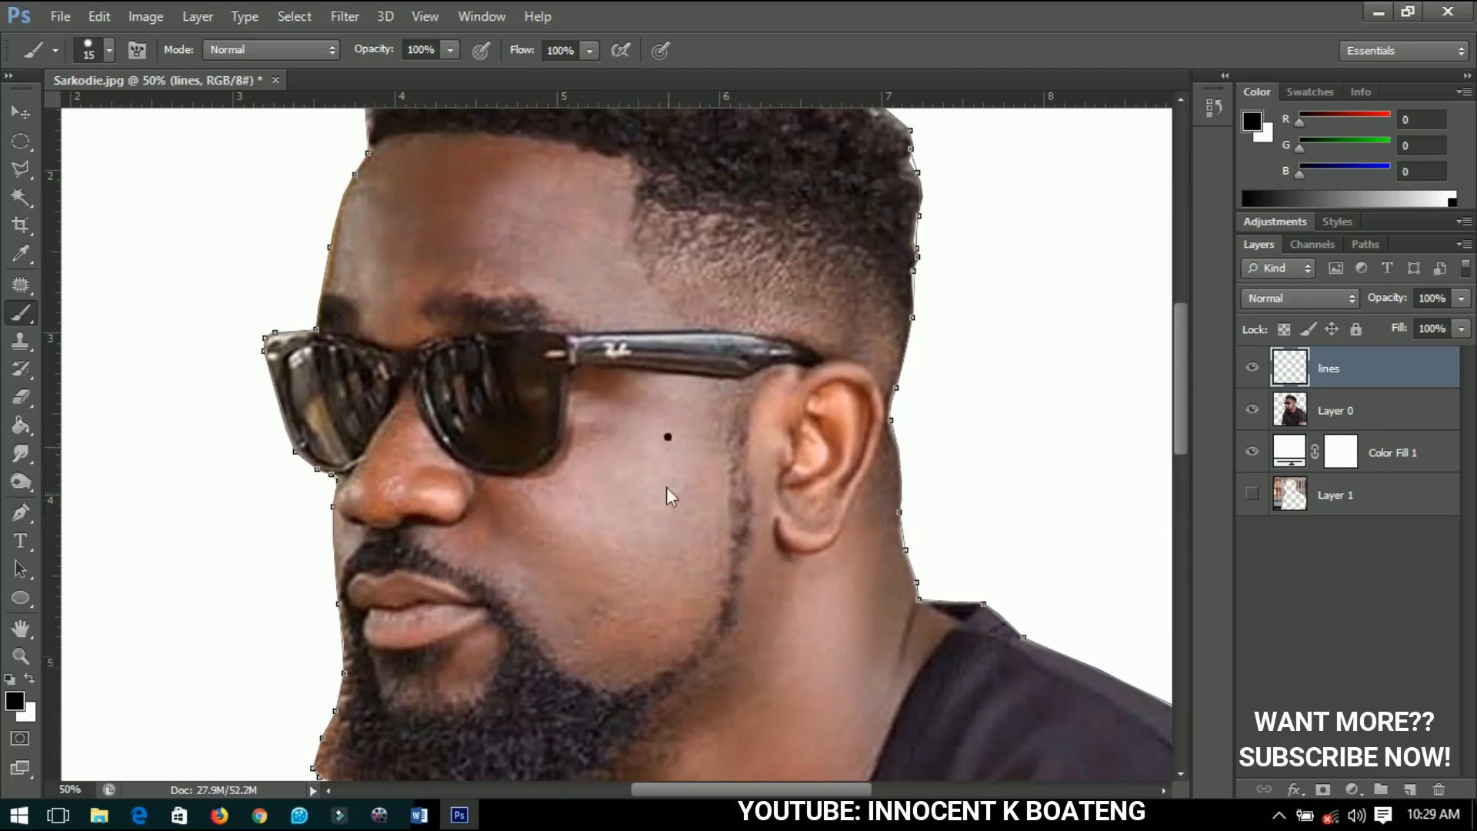
{"action": "key", "text": "ctrl+alt+z"}
{"action": "key", "text": "bracketleft"}
{"action": "left_click", "coordinate": [672, 462]}
{"action": "key", "text": "ctrl+alt+z"}
{"action": "key", "text": "bracketleft"}
- Stroke the traced path with the Brush on the lines layer, leaving Simulate Pressure off
{"action": "left_click", "coordinate": [17, 514]}
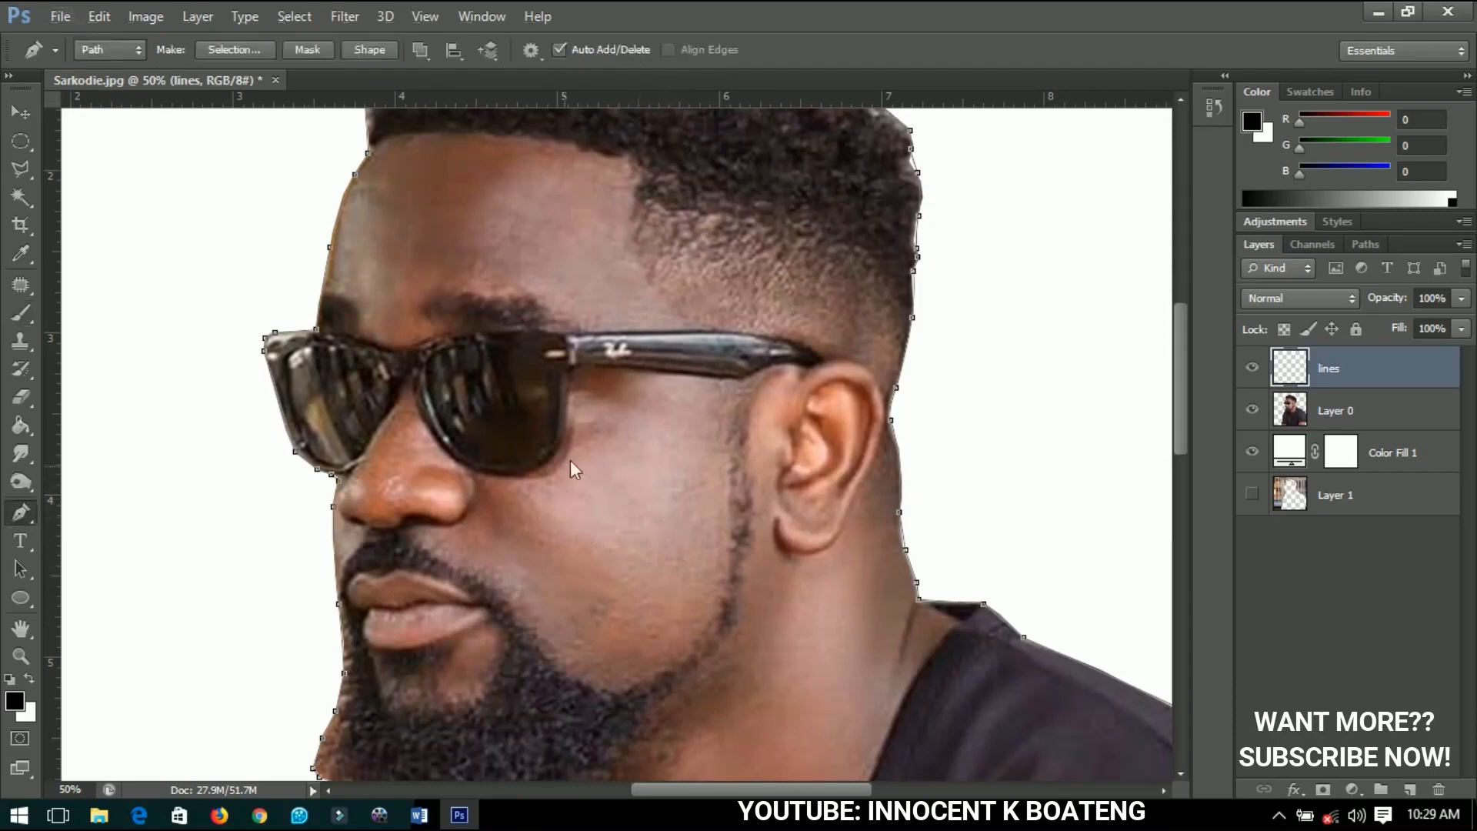
{"action": "right_click", "coordinate": [629, 437]}
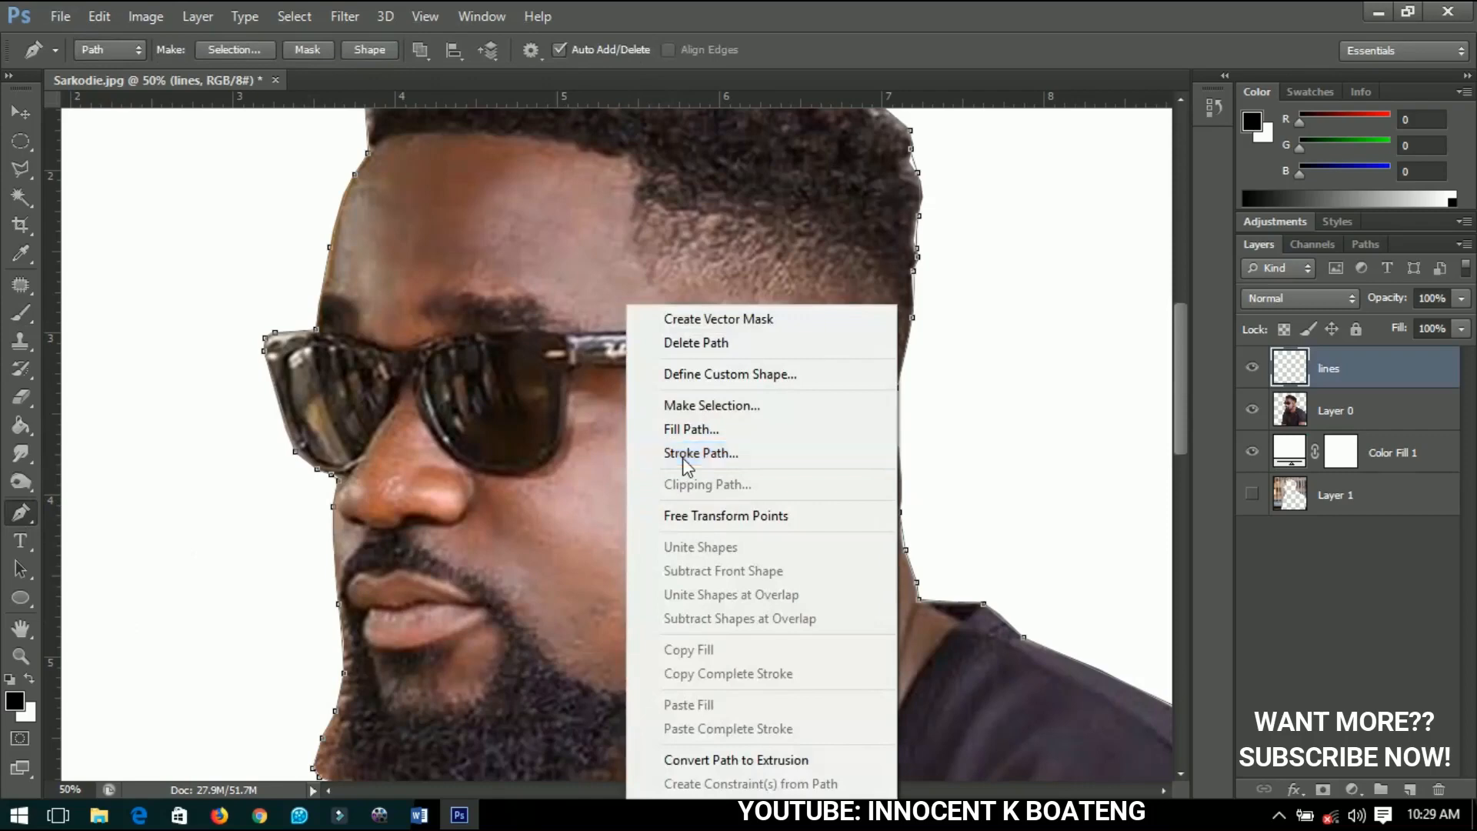
{"action": "left_click", "coordinate": [685, 456]}
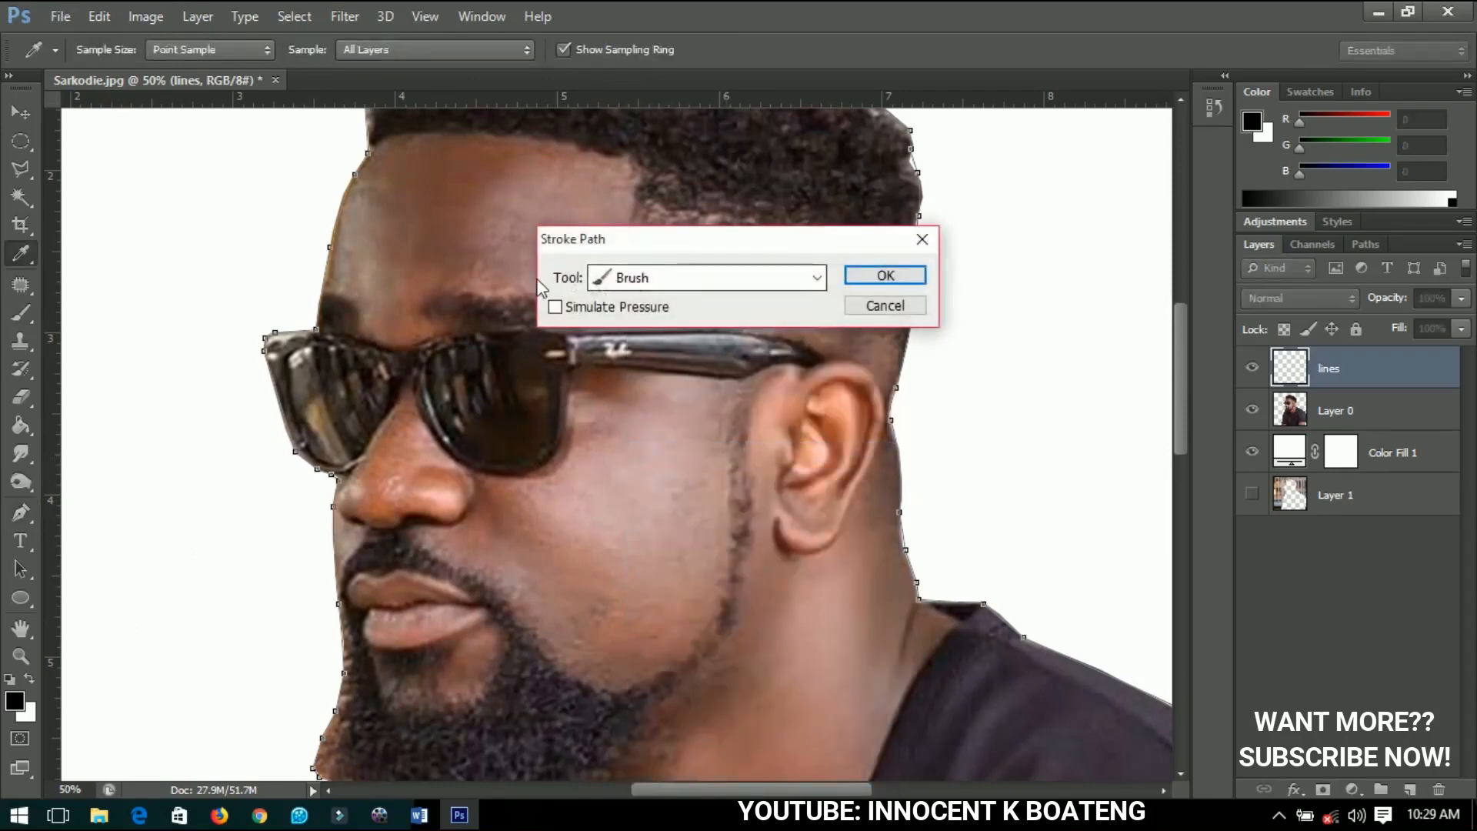
{"action": "left_click", "coordinate": [639, 286]}
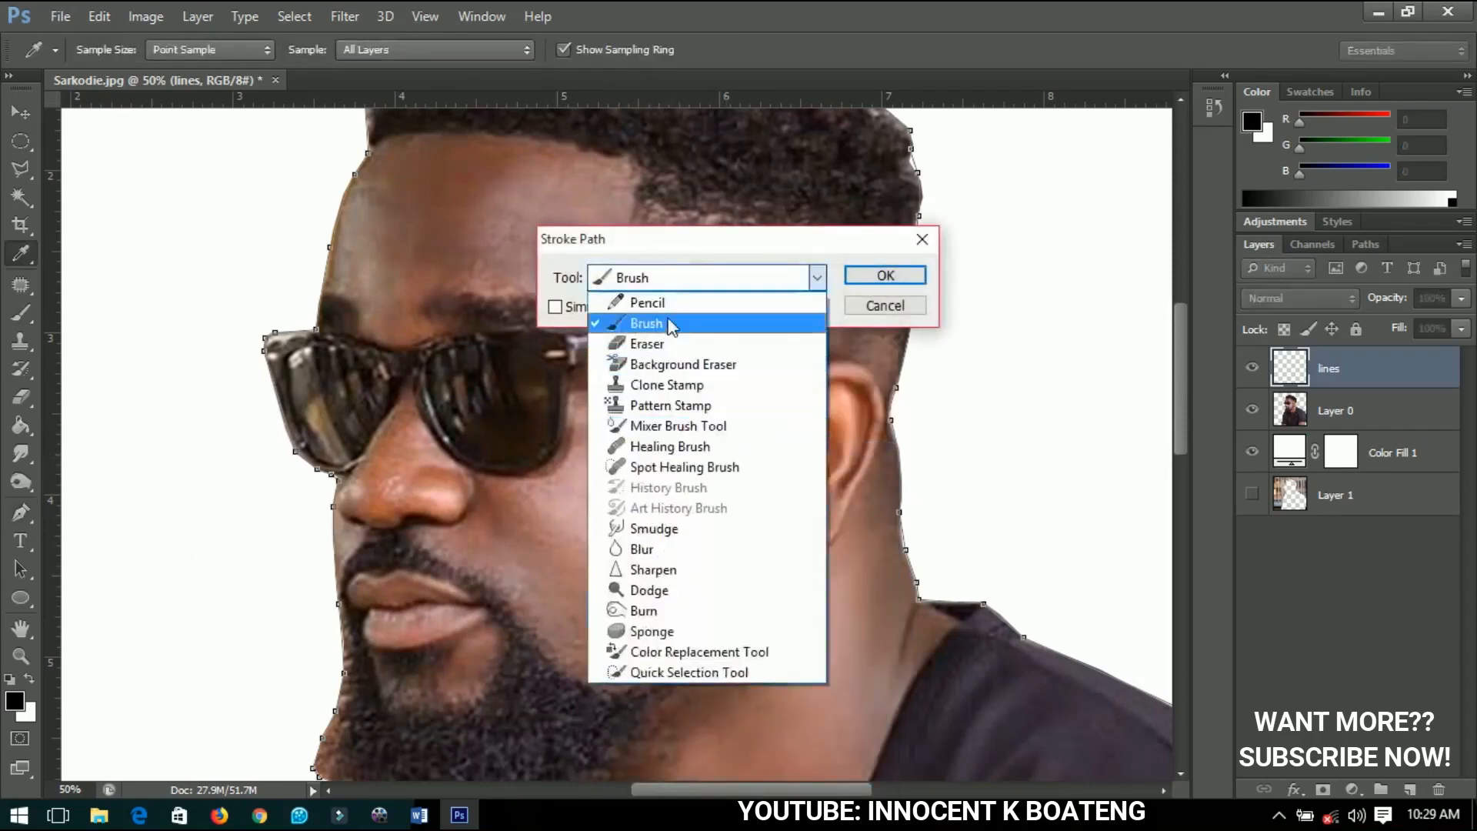
{"action": "left_click", "coordinate": [646, 323]}
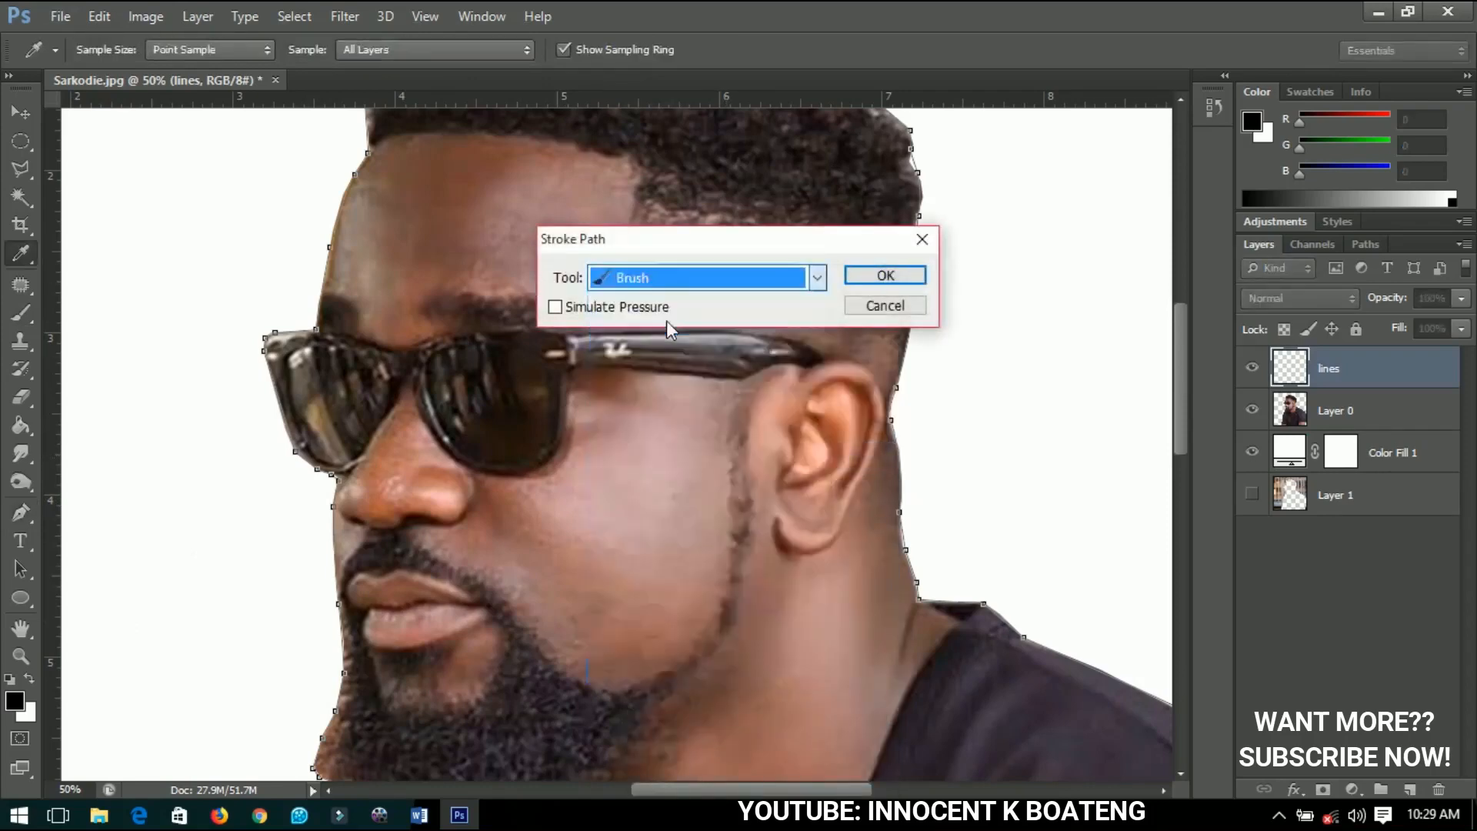
{"action": "left_click", "coordinate": [876, 279]}
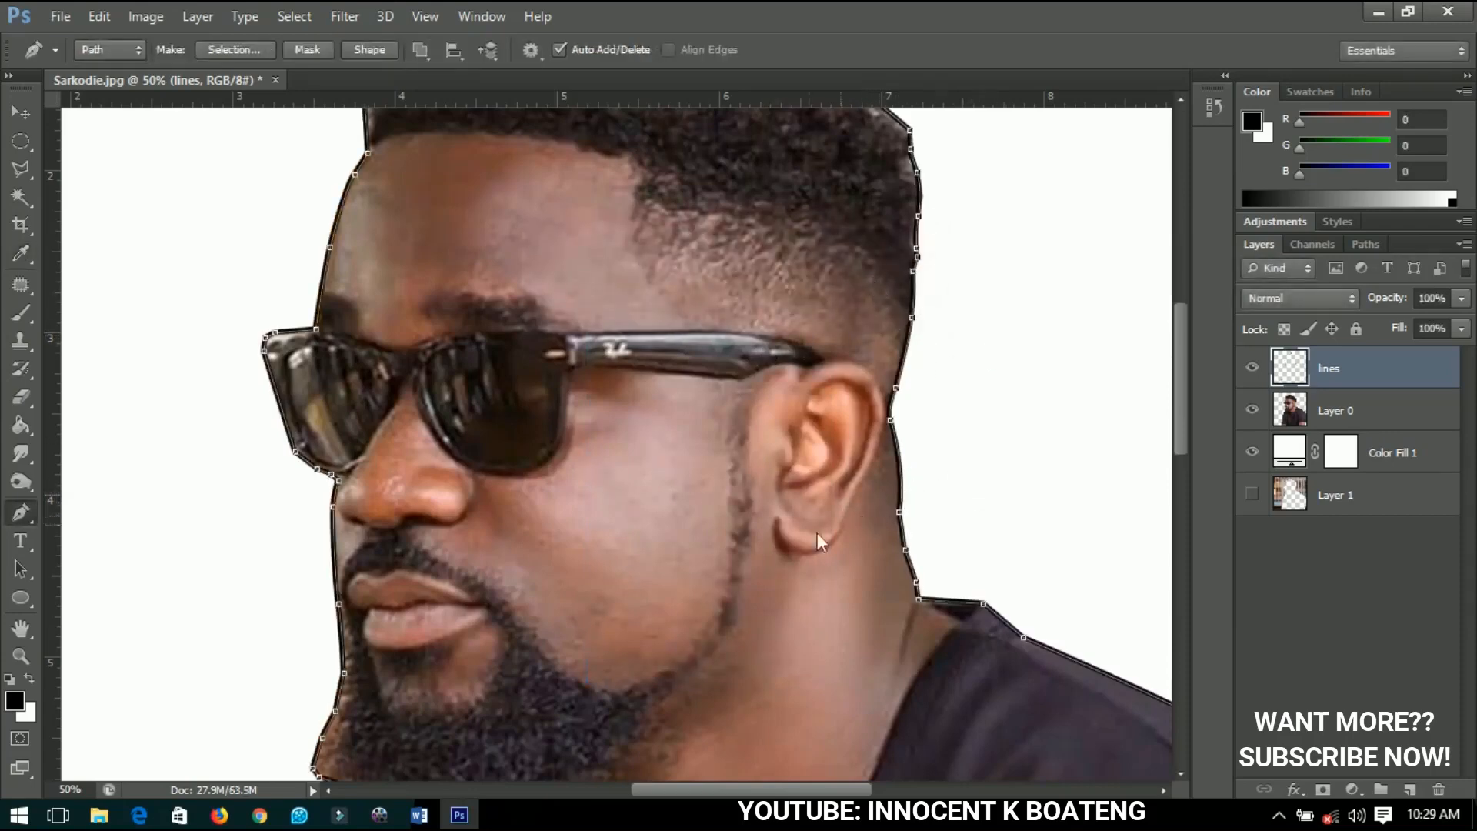
{"action": "scroll", "coordinate": [949, 472], "scroll_direction": "down", "scroll_amount": 1}
{"action": "scroll", "coordinate": [947, 472], "scroll_direction": "up", "scroll_amount": 1}
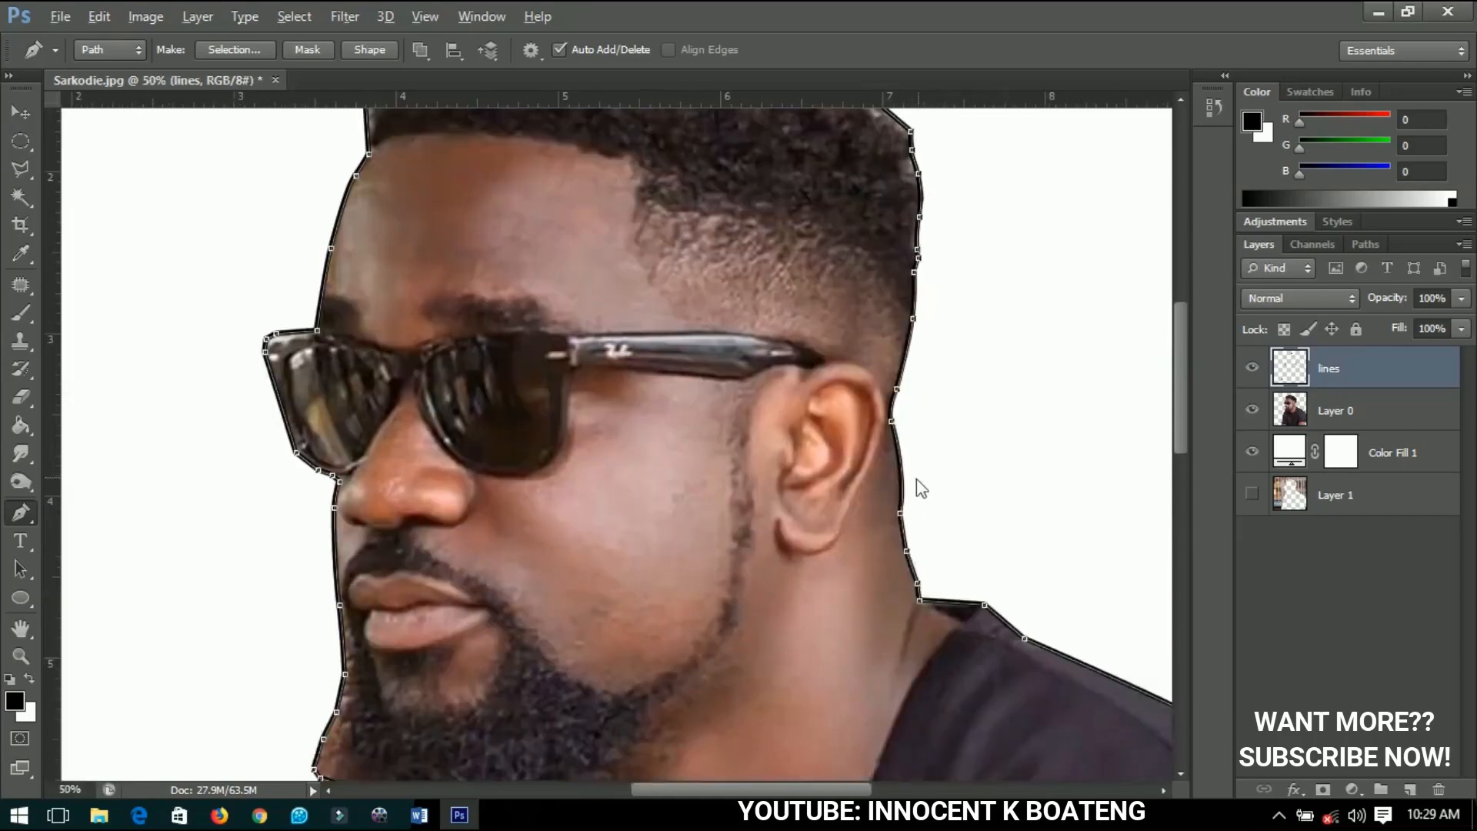
- Check the stroked outline around the head and compare it with Layer 0 hidden and shown
{"action": "scroll", "coordinate": [916, 479], "scroll_direction": "up", "scroll_amount": 2}
{"action": "scroll", "coordinate": [875, 482], "scroll_direction": "down", "scroll_amount": 1}
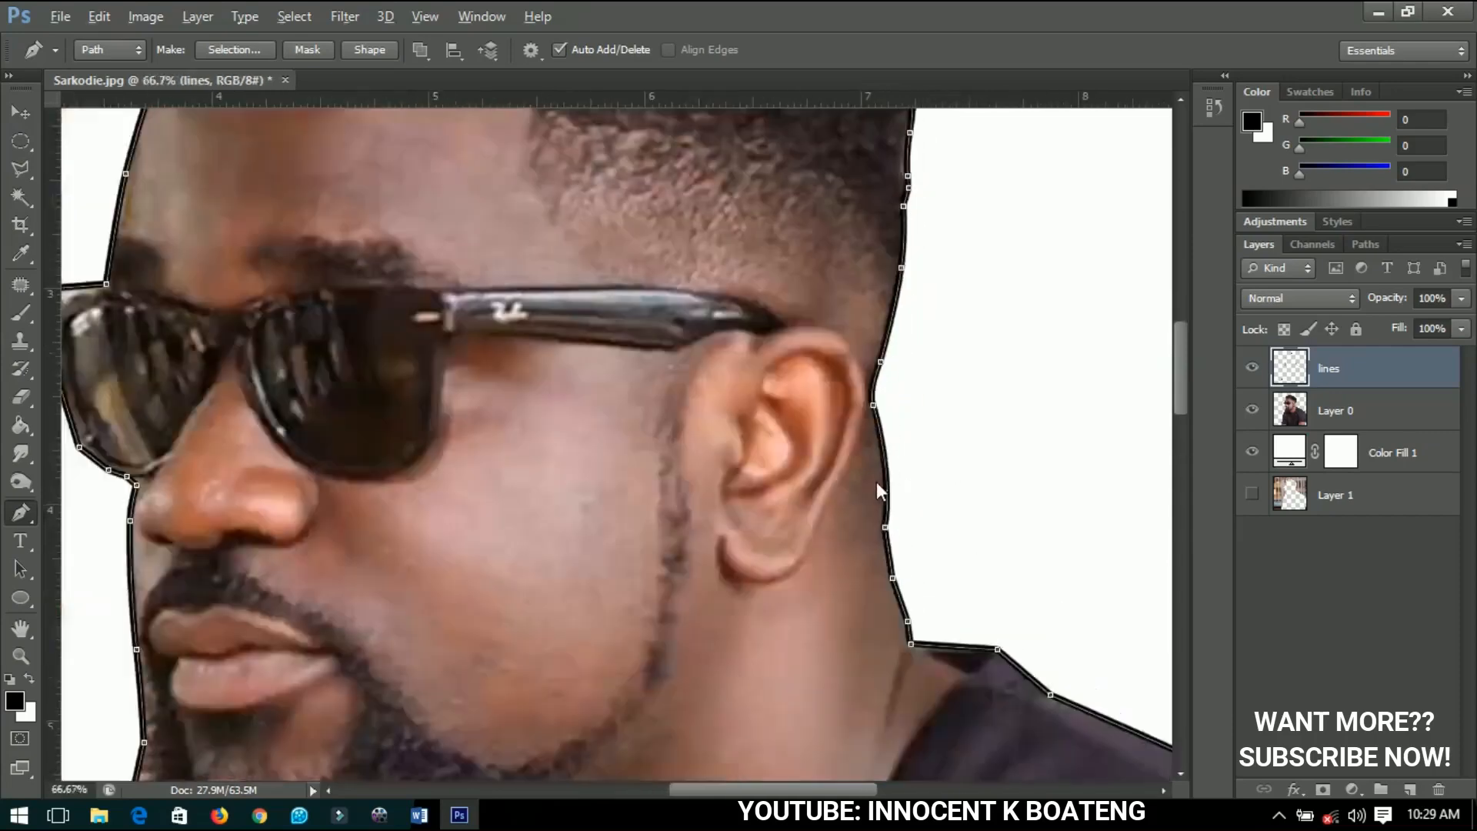
{"action": "scroll", "coordinate": [1009, 471], "scroll_direction": "down", "scroll_amount": 1}
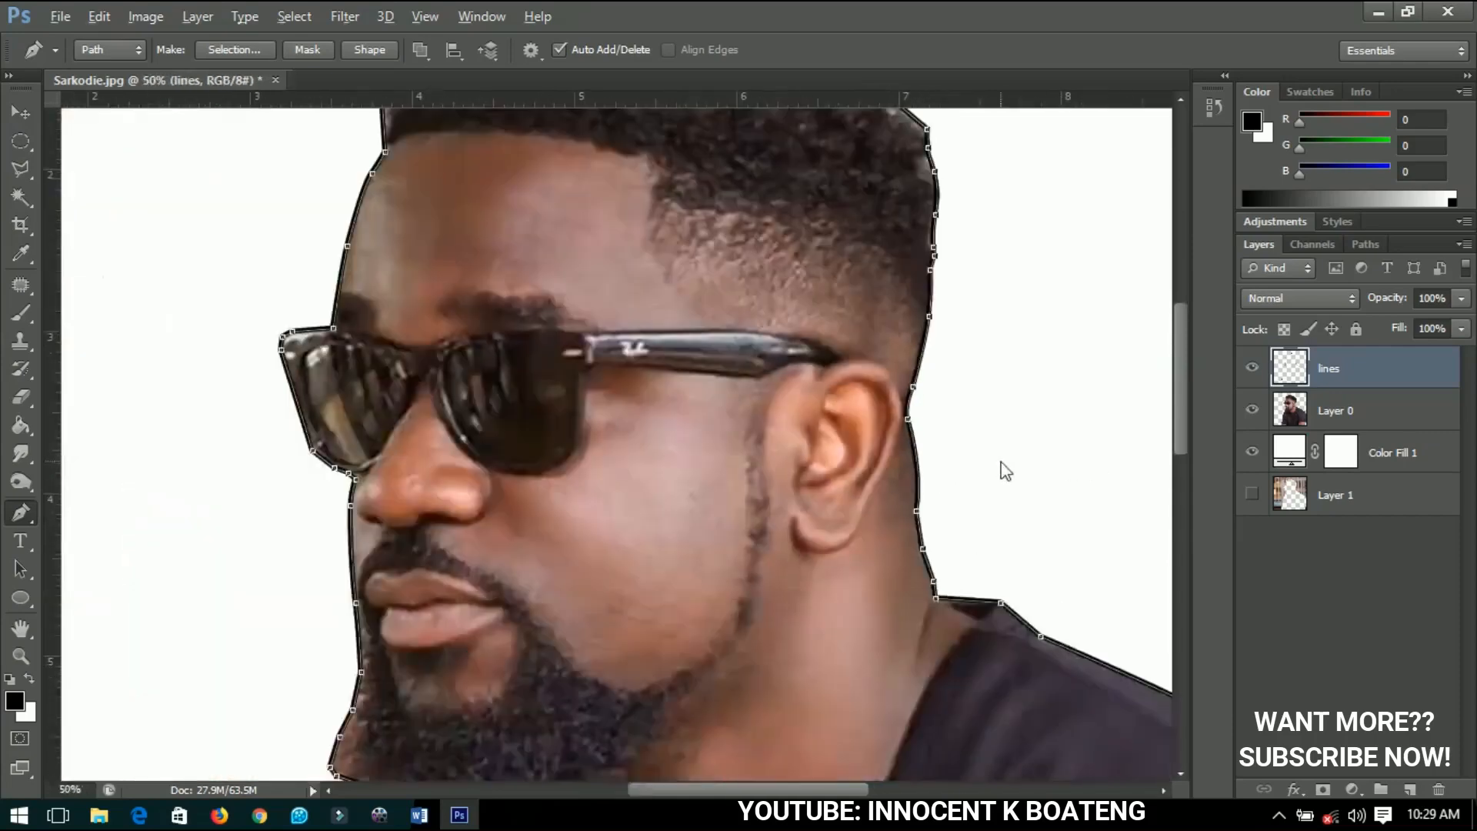
{"action": "left_click", "coordinate": [1269, 417]}
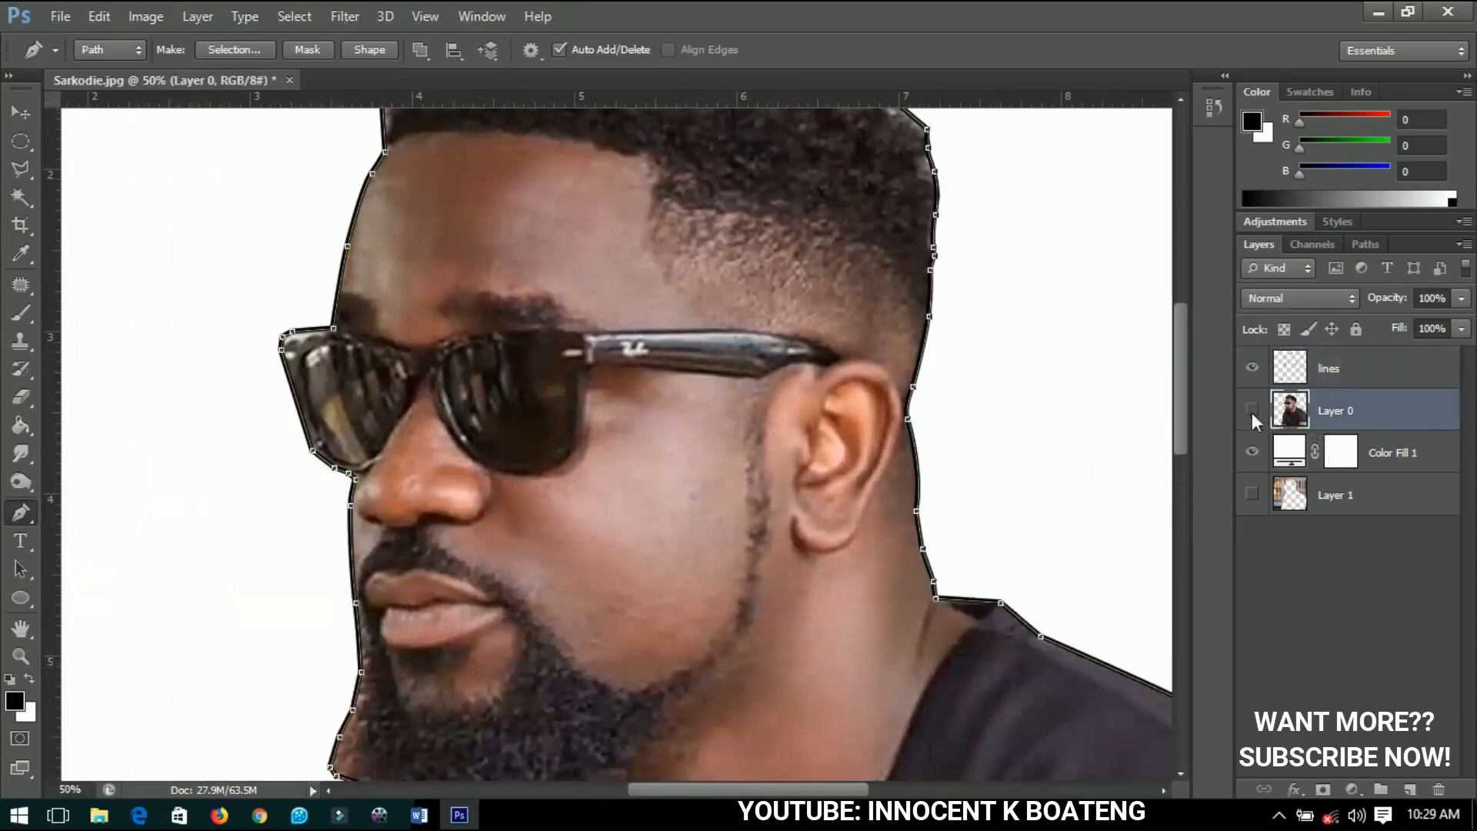
{"action": "left_click", "coordinate": [1253, 412]}
{"action": "left_click", "coordinate": [1252, 412]}
- Delete the outline's pen path and make the lines layer active
{"action": "scroll", "coordinate": [737, 410], "scroll_direction": "down", "scroll_amount": 2}
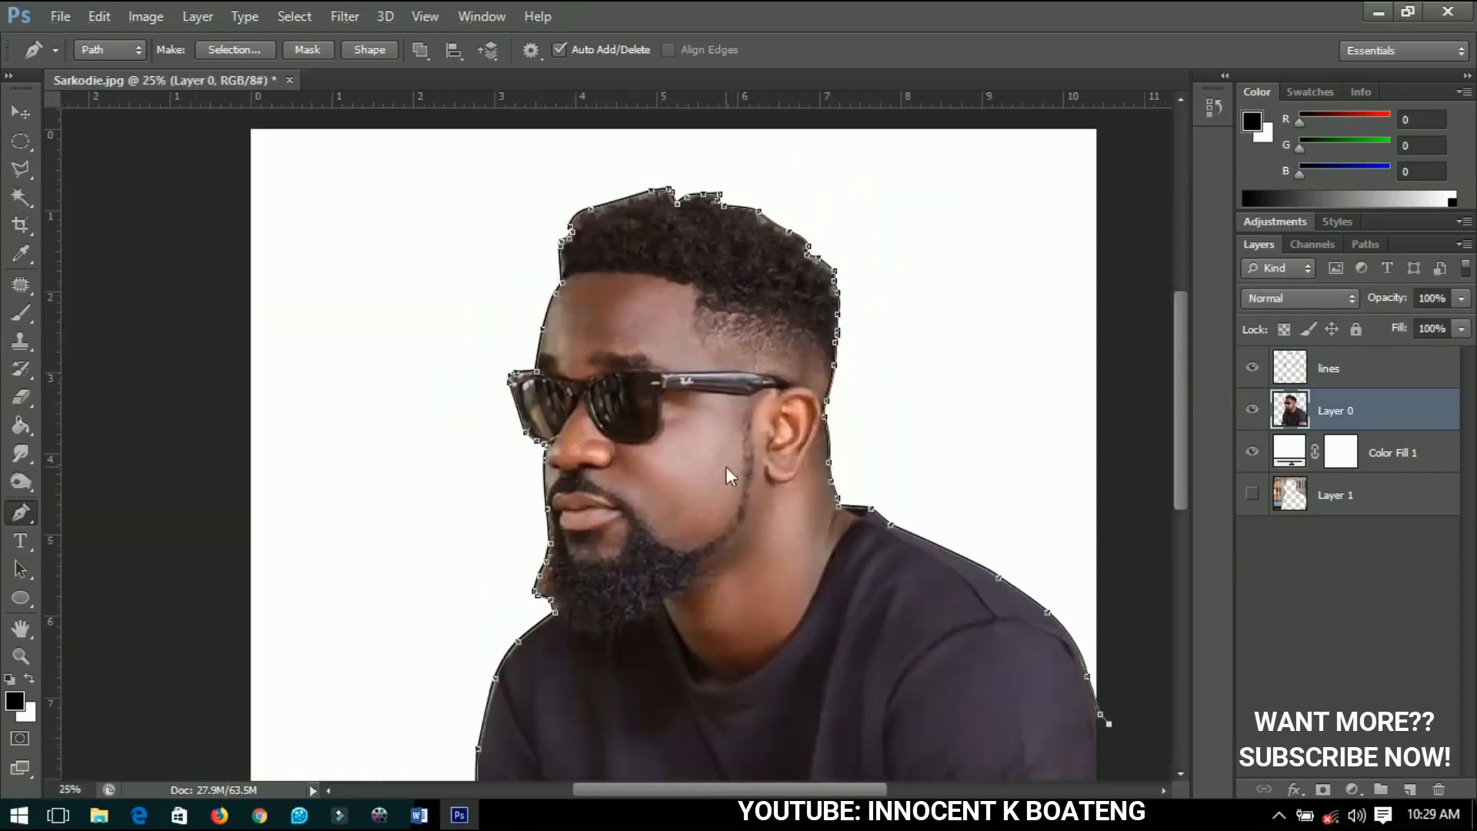
{"action": "right_click", "coordinate": [727, 426]}
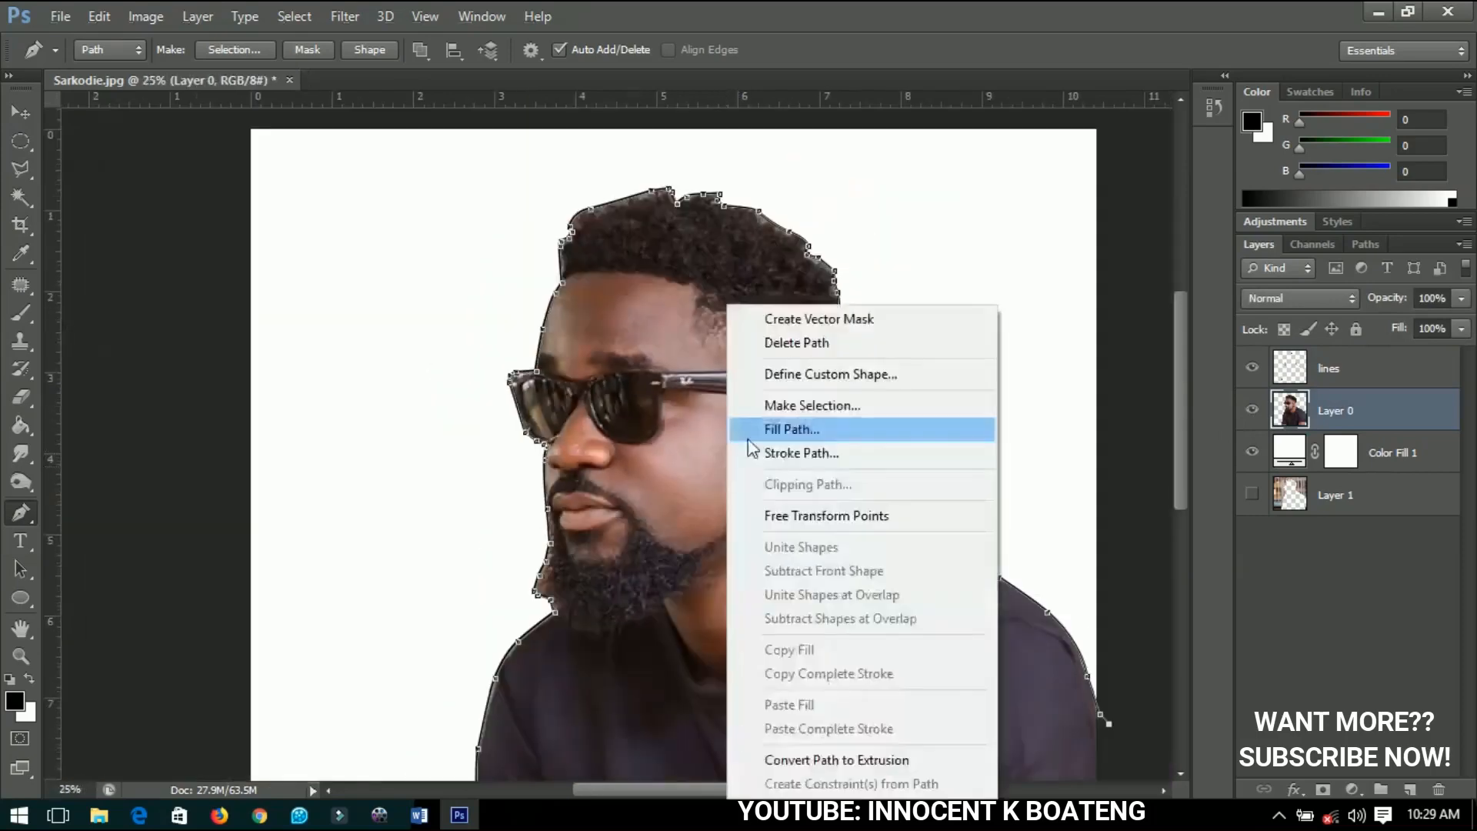
{"action": "left_click", "coordinate": [812, 350]}
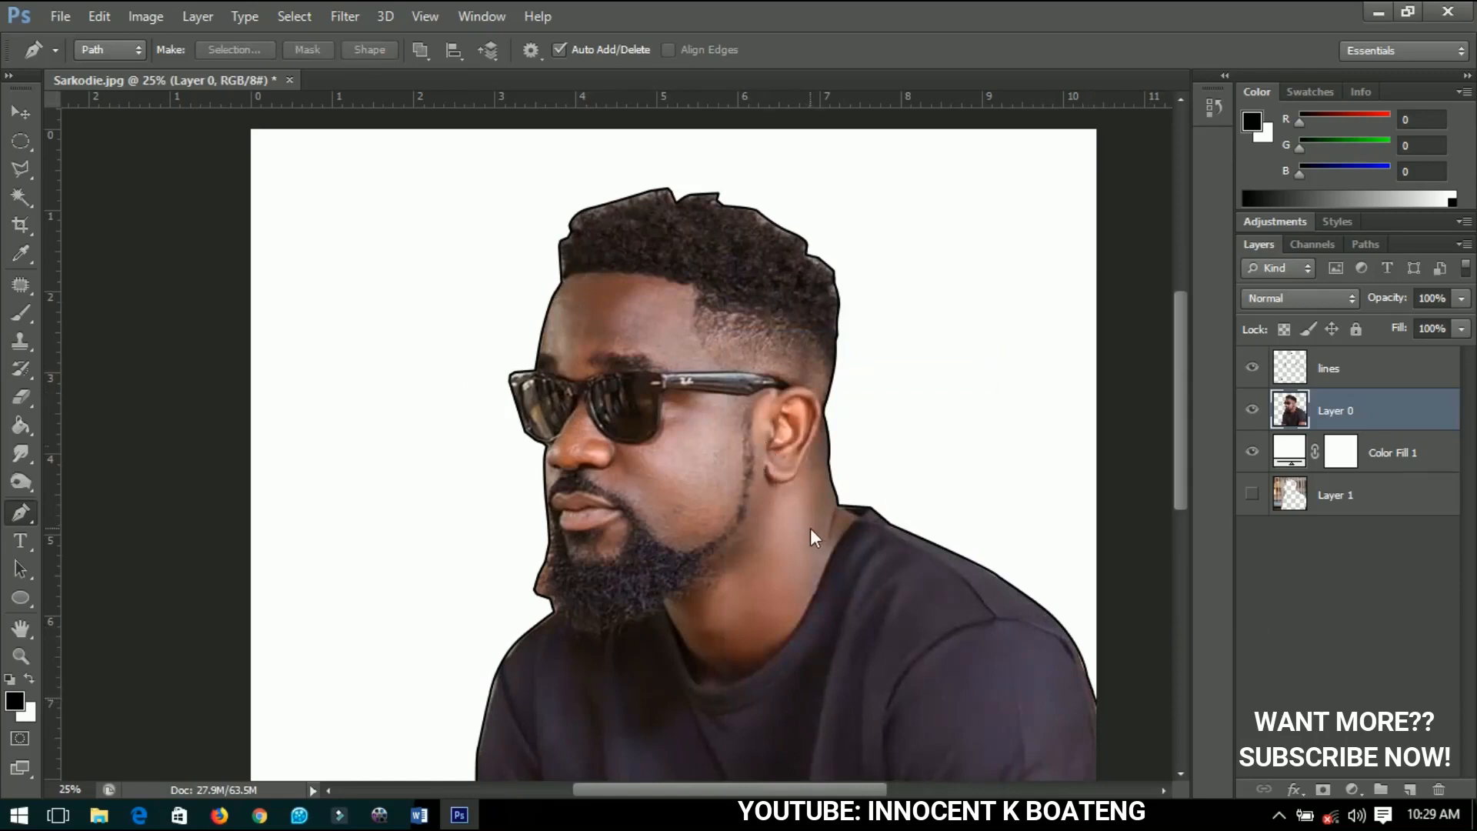
{"action": "left_click", "coordinate": [1348, 362]}
{"action": "left_click", "coordinate": [1248, 371]}
{"action": "left_click", "coordinate": [1248, 371]}
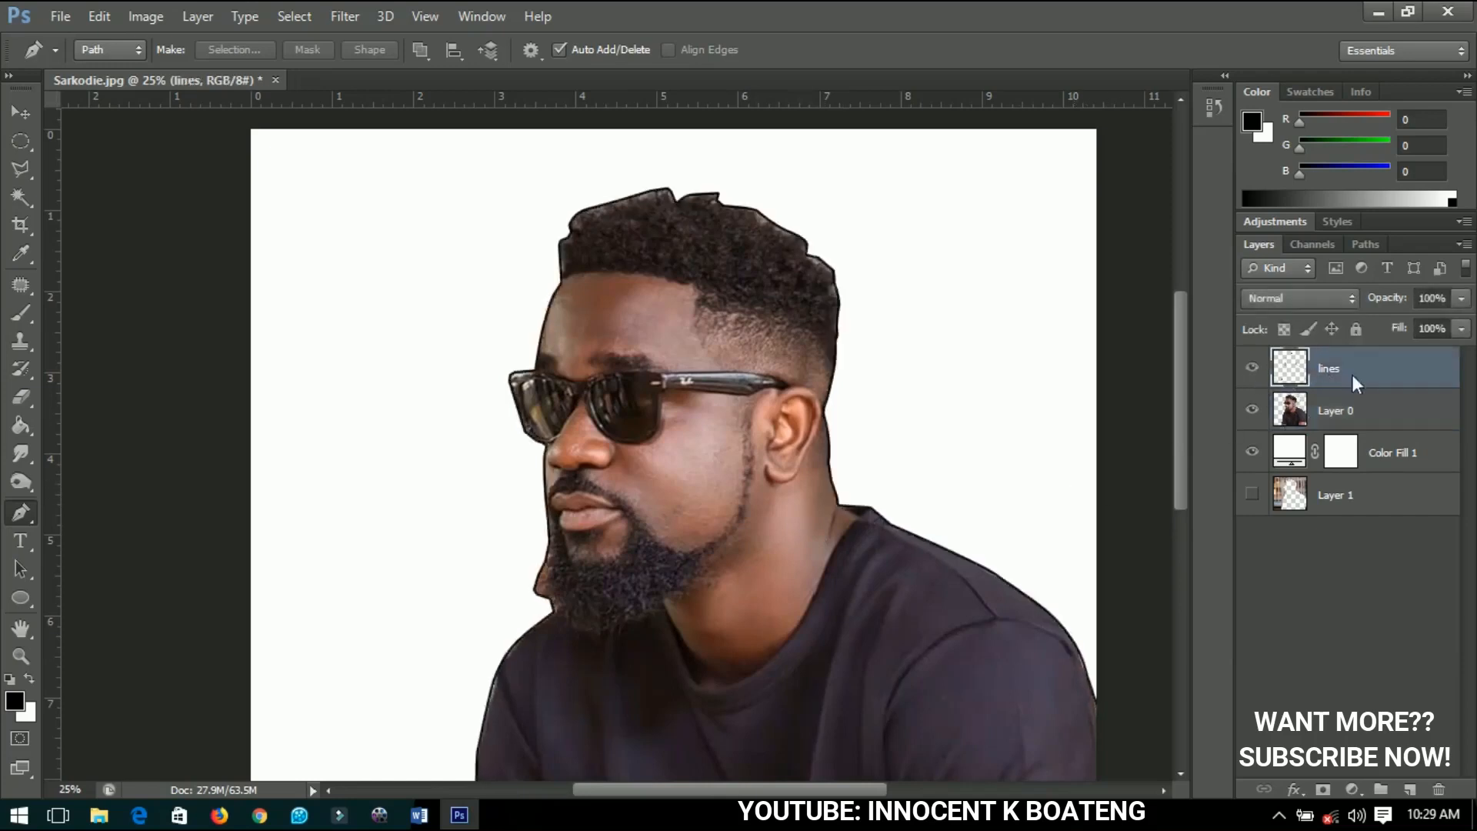
- Trace the T-shirt's neckline from the shoulder with a pen path and stroke it on the lines layer, removing the path
{"action": "scroll", "coordinate": [754, 699], "scroll_direction": "up", "scroll_amount": 1}
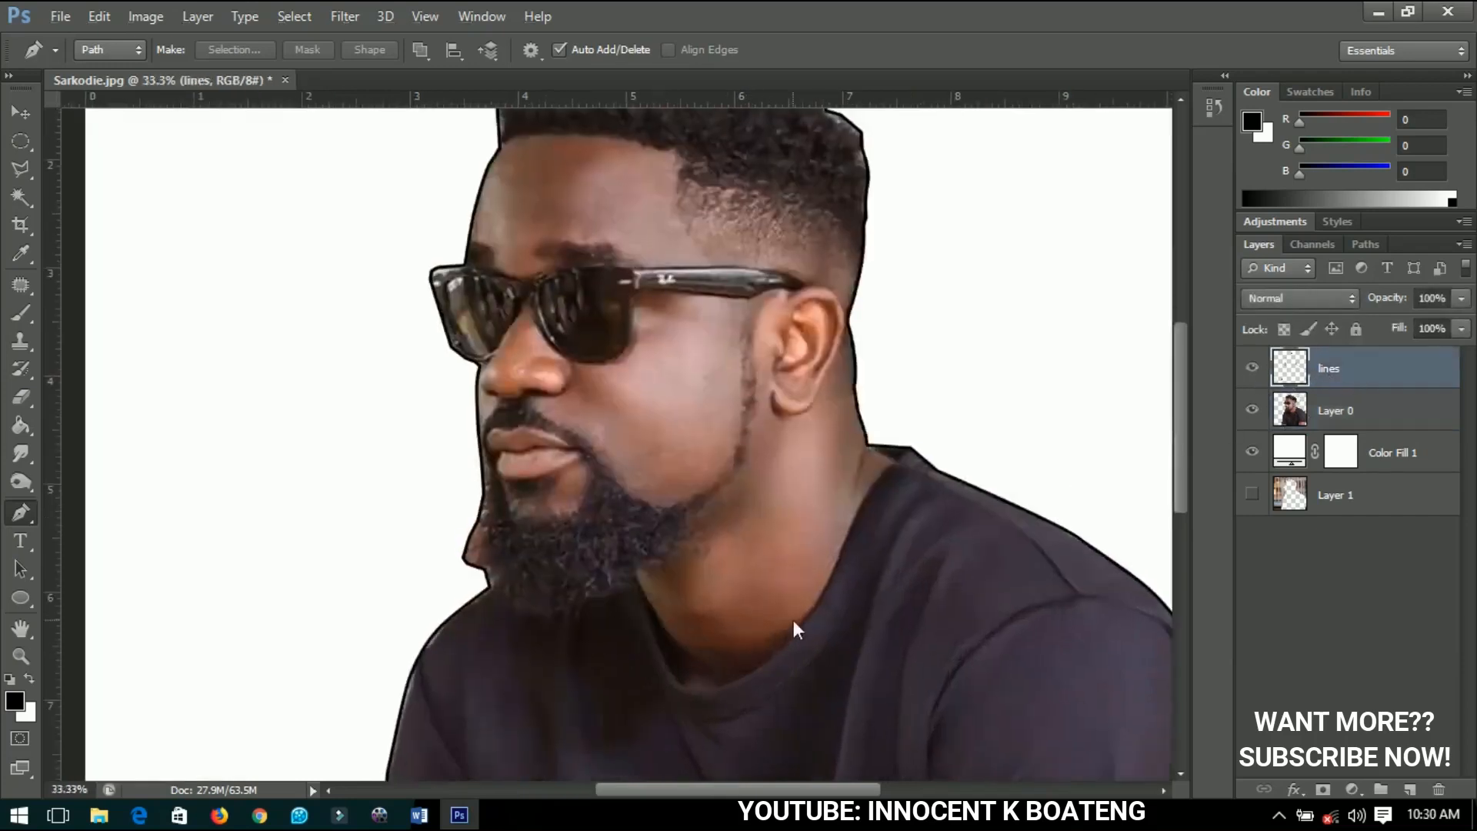
{"action": "scroll", "coordinate": [808, 538], "scroll_direction": "down", "scroll_amount": 3}
{"action": "scroll", "coordinate": [817, 508], "scroll_direction": "down", "scroll_amount": 2}
{"action": "scroll", "coordinate": [887, 381], "scroll_direction": "up", "scroll_amount": 1}
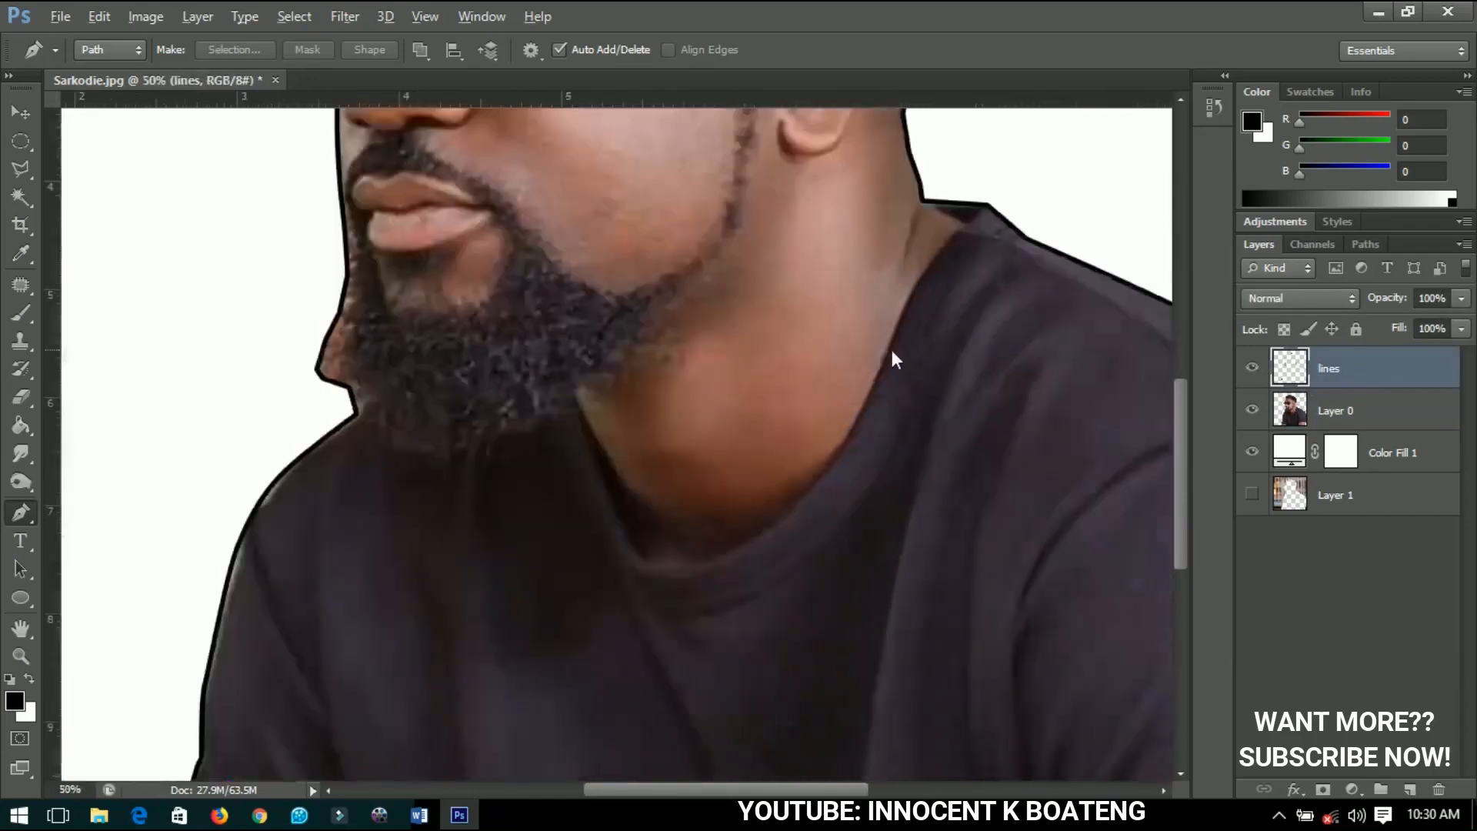
{"action": "left_click", "coordinate": [988, 205]}
{"action": "left_click_drag", "start_coordinate": [968, 226], "coordinate": [946, 233]}
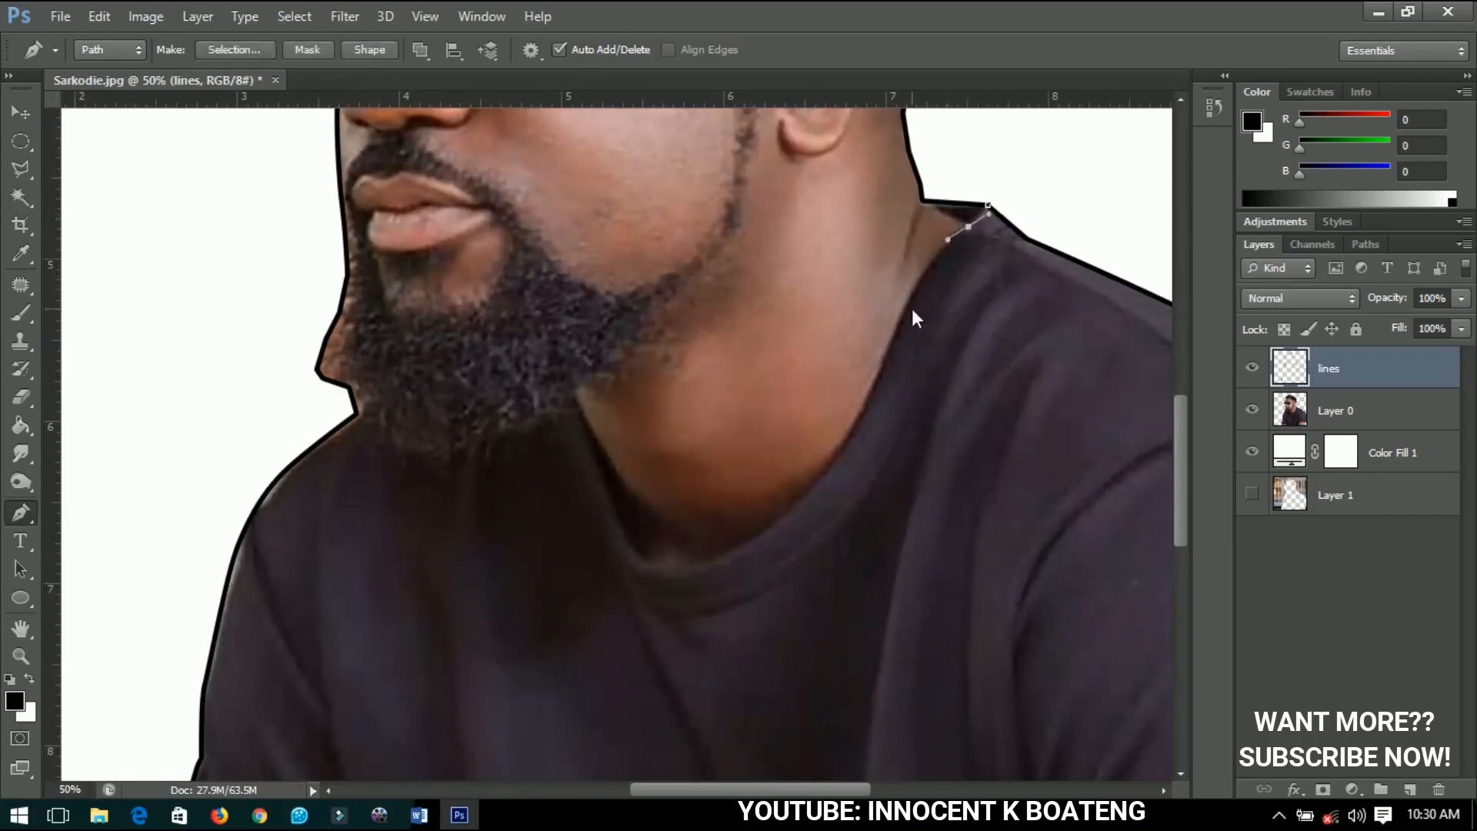
{"action": "left_click_drag", "start_coordinate": [911, 310], "coordinate": [896, 343]}
{"action": "left_click", "coordinate": [838, 457]}
{"action": "left_click_drag", "start_coordinate": [747, 545], "coordinate": [736, 554]}
{"action": "left_click_drag", "start_coordinate": [682, 568], "coordinate": [674, 569]}
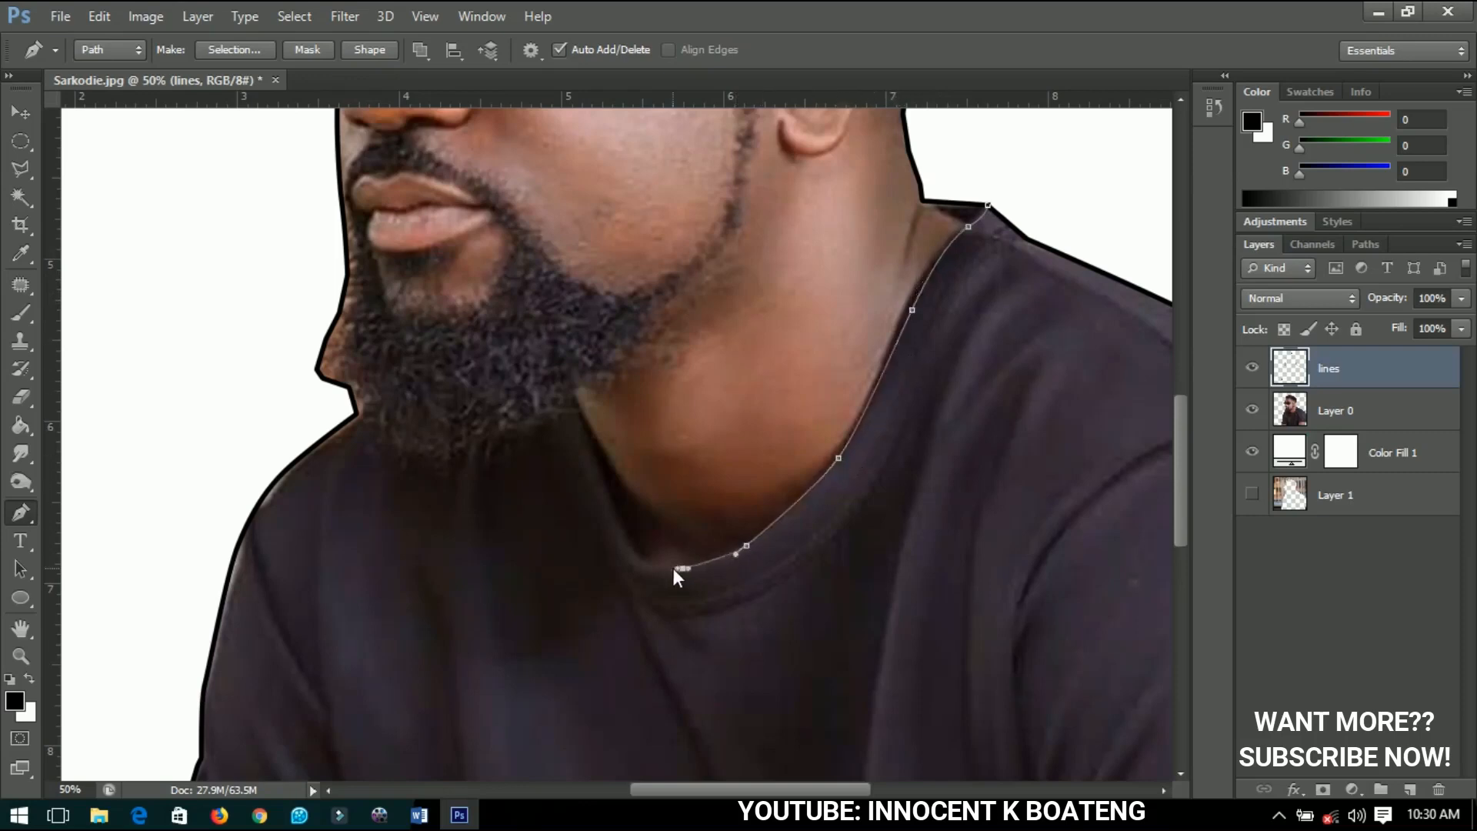
{"action": "right_click", "coordinate": [741, 302]}
{"action": "right_click", "coordinate": [849, 279]}
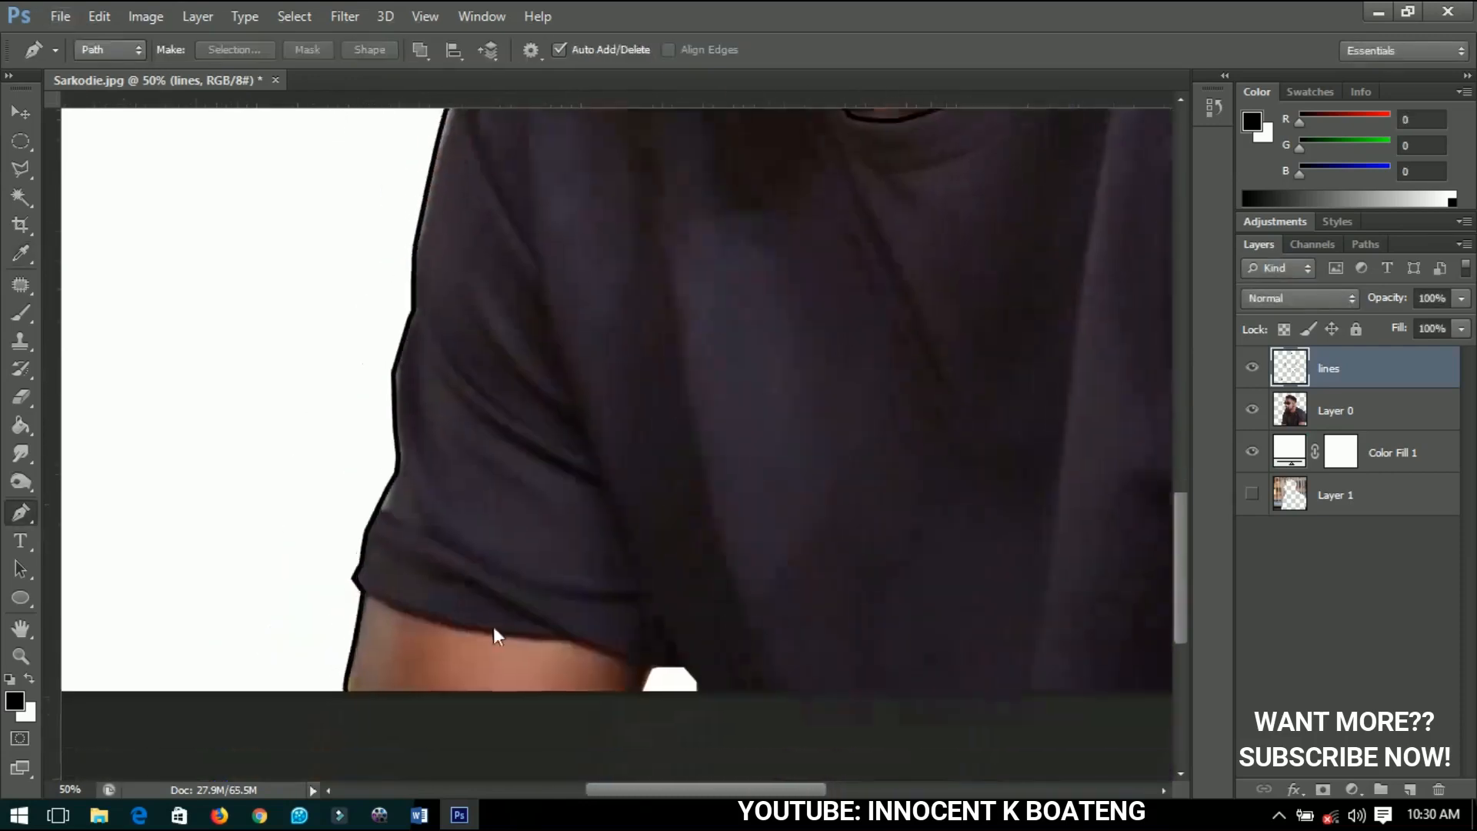
- Trace the hem of the left-hand sleeve and the inner arm edge, stroke the path on the lines layer, and remove it
{"action": "left_click", "coordinate": [363, 593]}
{"action": "left_click", "coordinate": [396, 605]}
{"action": "left_click", "coordinate": [460, 627]}
{"action": "left_click", "coordinate": [552, 639]}
{"action": "left_click", "coordinate": [583, 641]}
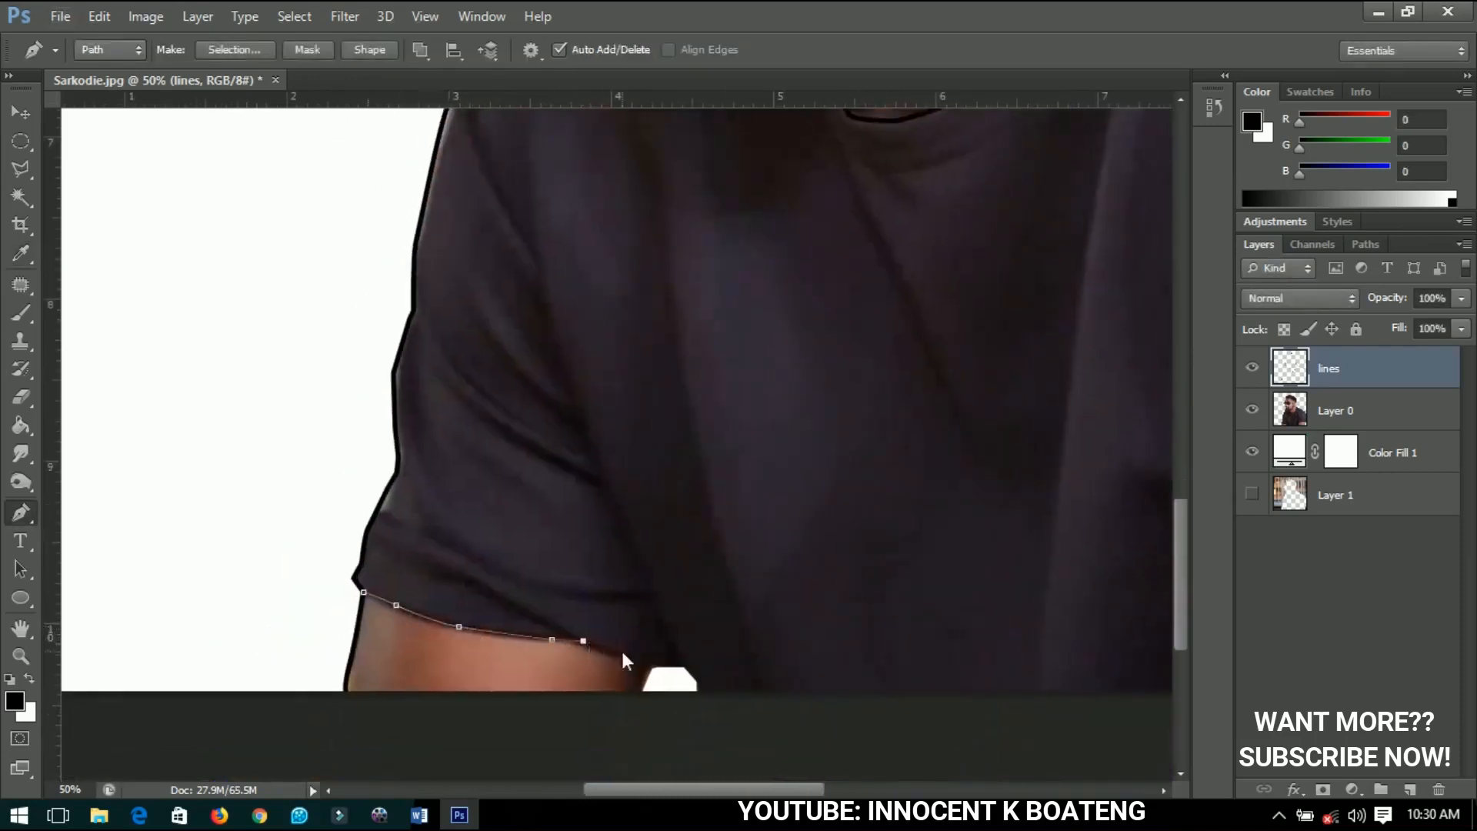
{"action": "scroll", "coordinate": [623, 658], "scroll_direction": "down", "scroll_amount": 2}
{"action": "left_click", "coordinate": [654, 614]}
{"action": "right_click", "coordinate": [718, 303]}
{"action": "key", "text": "Escape"}
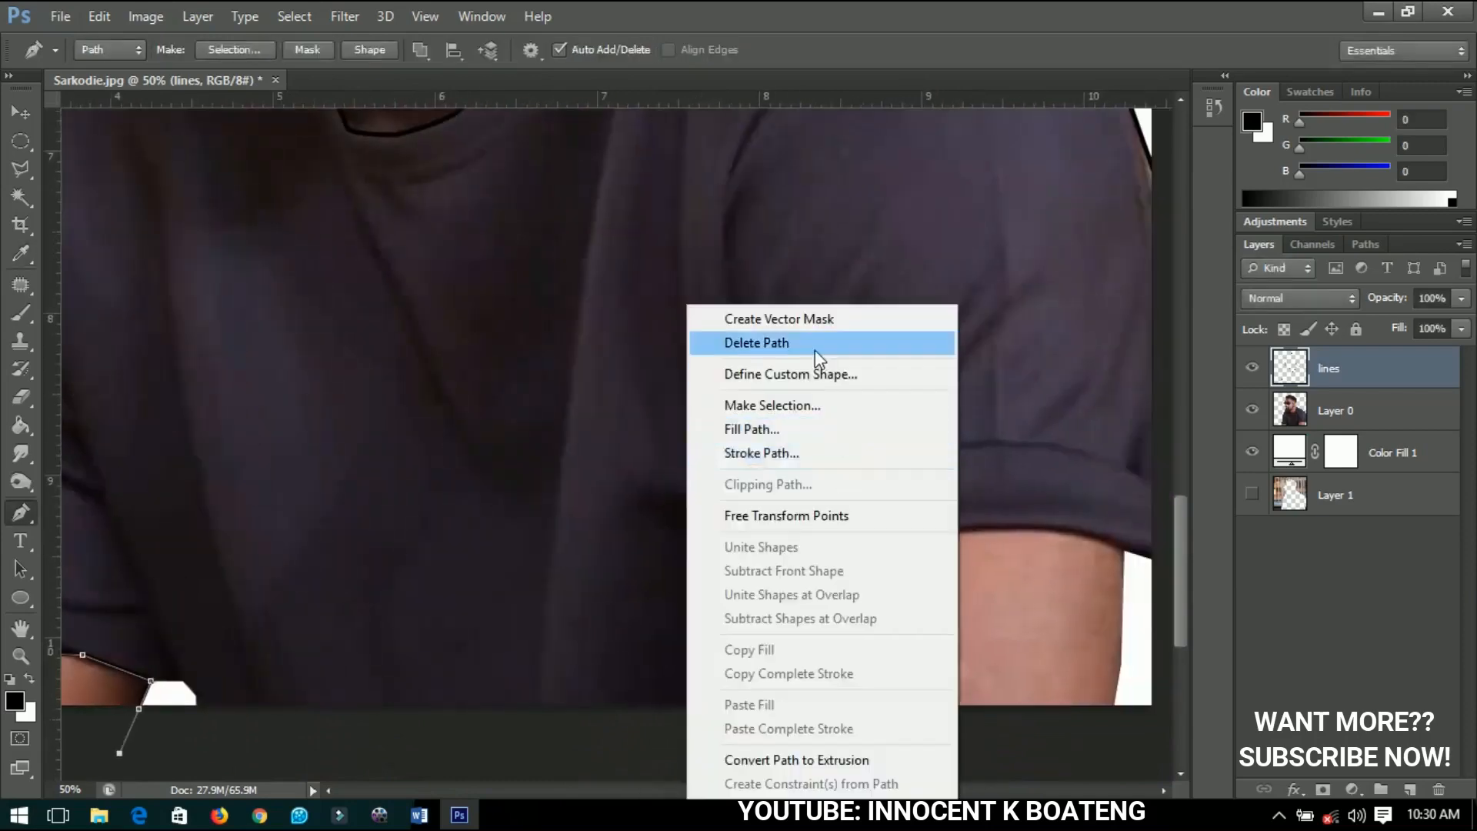
{"action": "left_click", "coordinate": [816, 346]}
- Trace the right-hand sleeve hem and inner arm edge down past the image's bottom, stroke the path, and delete it
{"action": "left_click", "coordinate": [1122, 548]}
{"action": "left_click", "coordinate": [982, 524]}
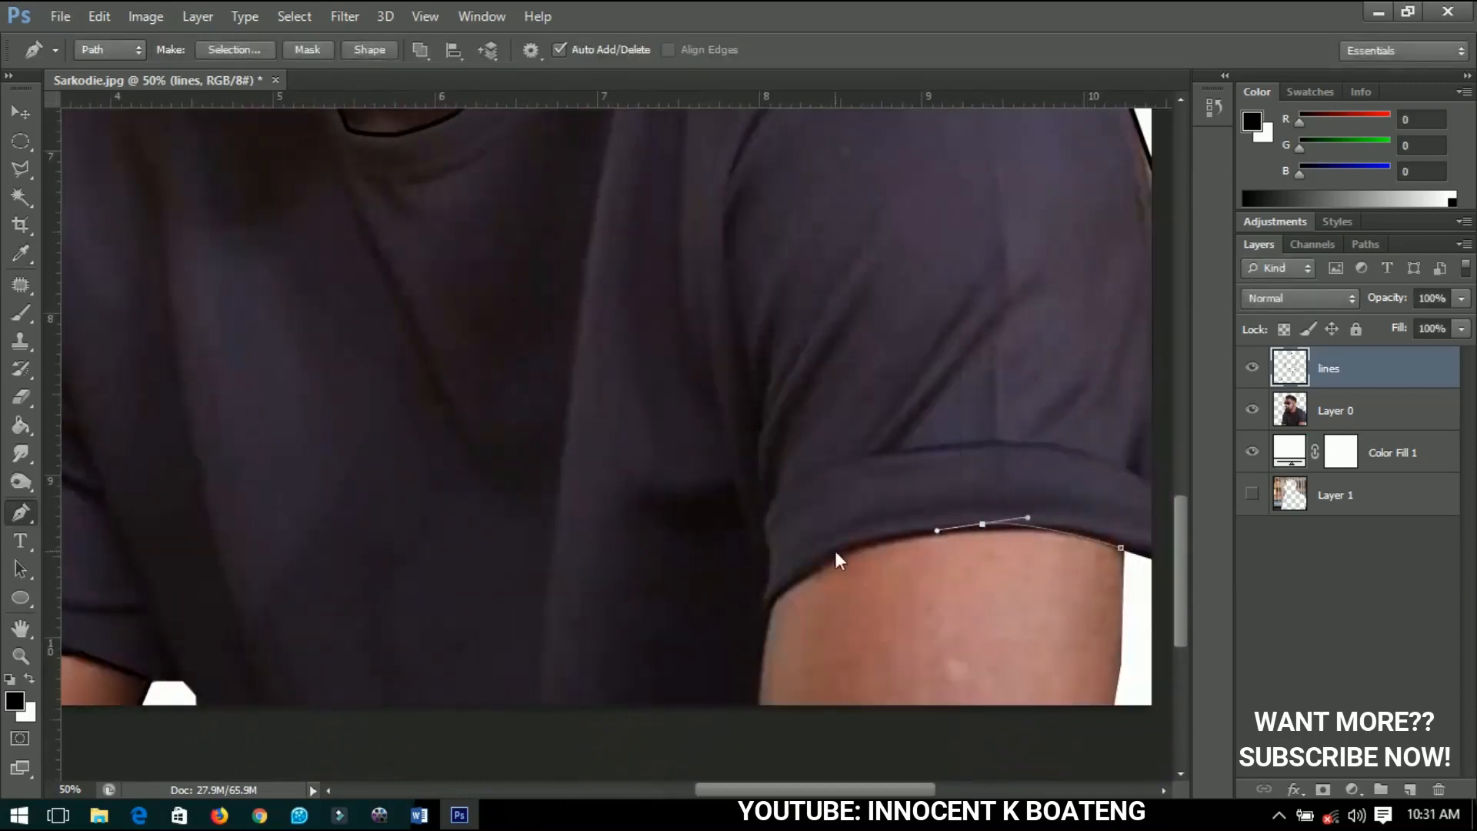
{"action": "left_click", "coordinate": [938, 531]}
{"action": "left_click", "coordinate": [848, 548]}
{"action": "left_click", "coordinate": [818, 567]}
{"action": "left_click", "coordinate": [789, 587]}
{"action": "left_click", "coordinate": [764, 613]}
{"action": "left_click", "coordinate": [756, 718]}
{"action": "right_click", "coordinate": [717, 493]}
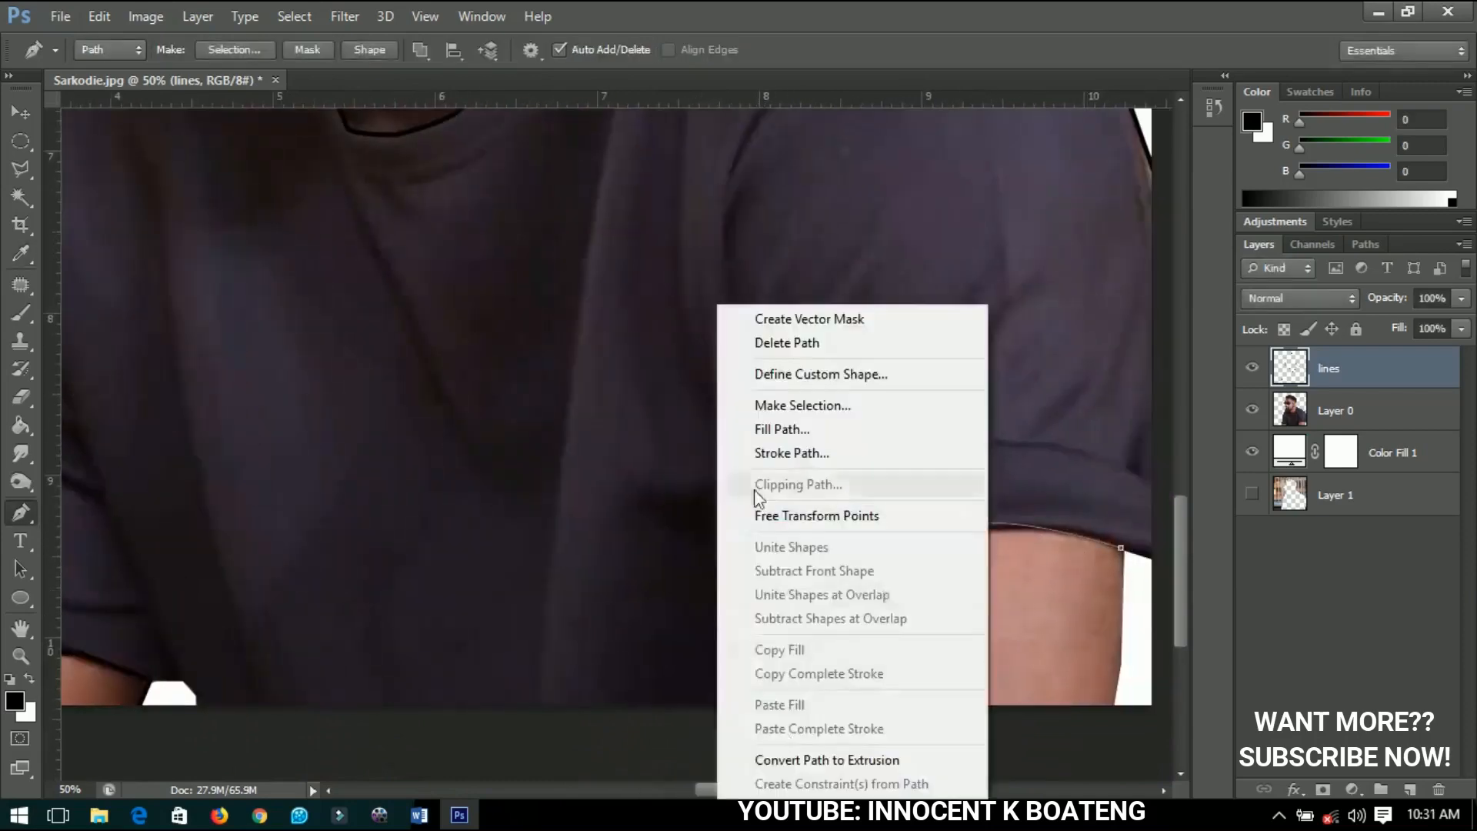
{"action": "left_click", "coordinate": [788, 452]}
{"action": "key", "text": "Return"}
{"action": "right_click", "coordinate": [810, 362]}
{"action": "left_click", "coordinate": [827, 345]}
- Review the whole line drawing with Layer 0 hidden, show the photo again, and reselect the lines layer
{"action": "key", "text": "ctrl+minus"}
{"action": "key", "text": "ctrl+minus"}
{"action": "key", "text": "ctrl+minus"}
{"action": "key", "text": "ctrl+minus"}
{"action": "key", "text": "ctrl+0"}
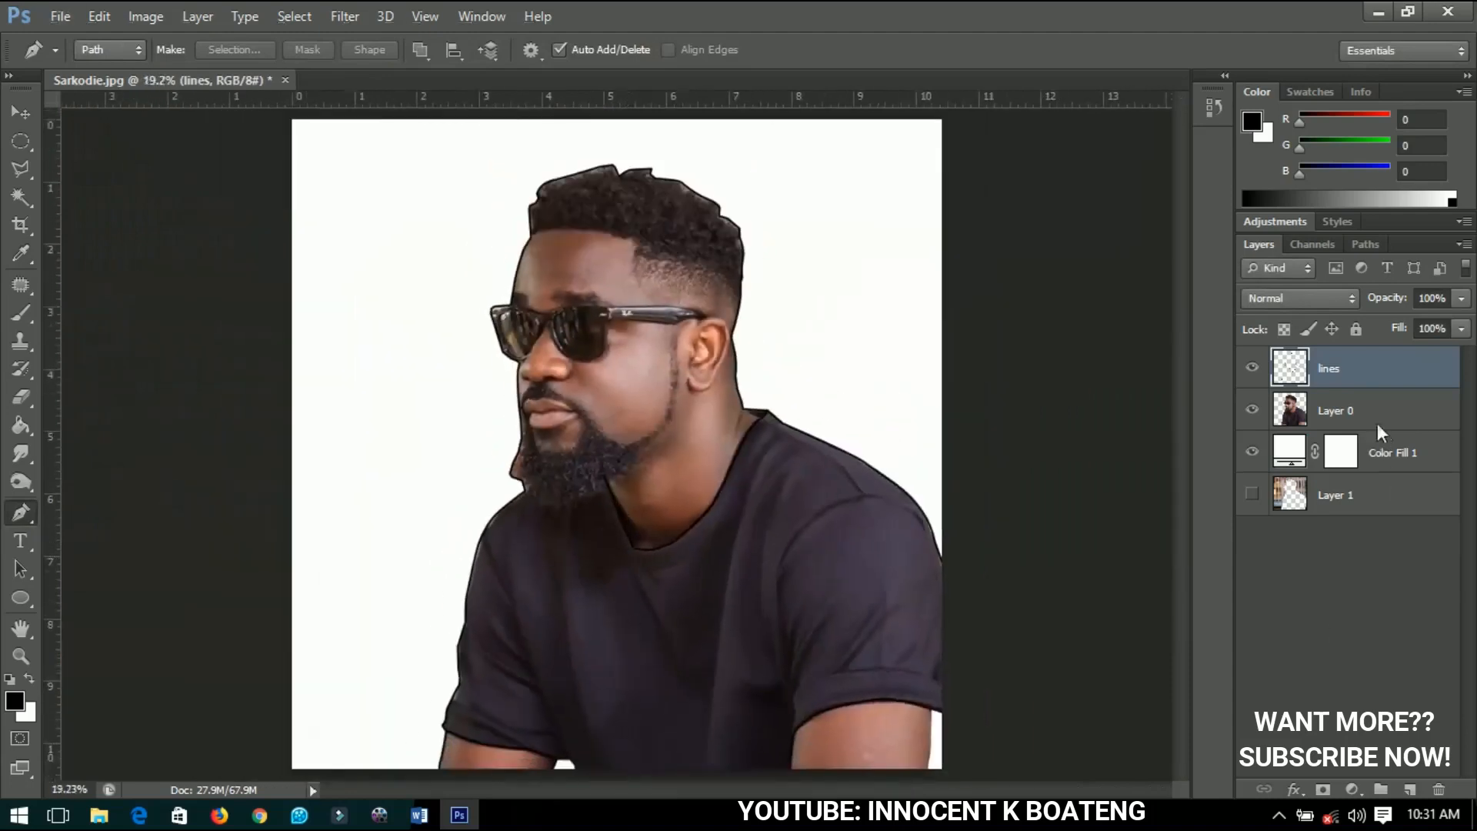
{"action": "left_click", "coordinate": [1348, 411]}
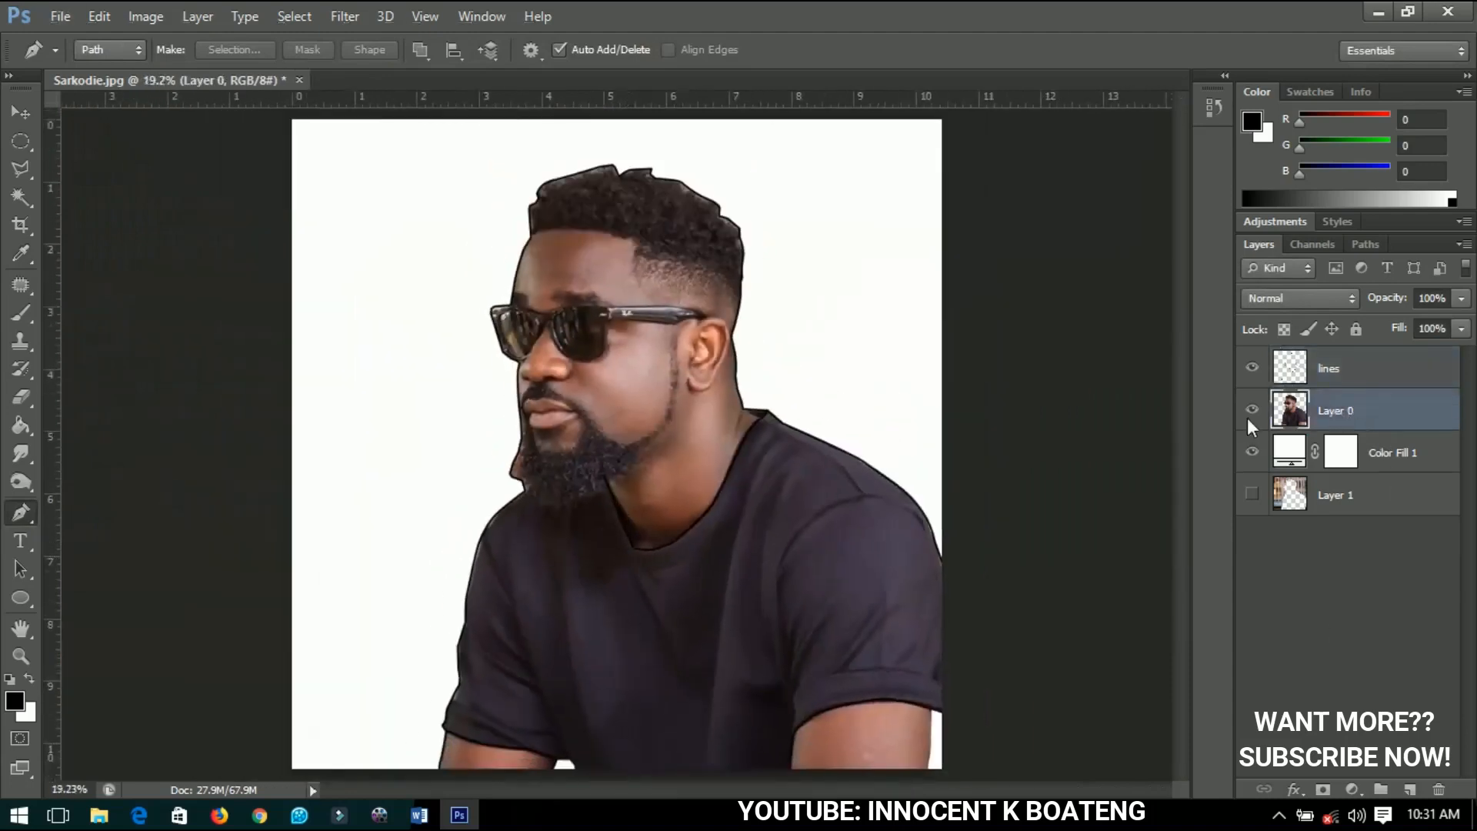
{"action": "left_click", "coordinate": [1252, 410]}
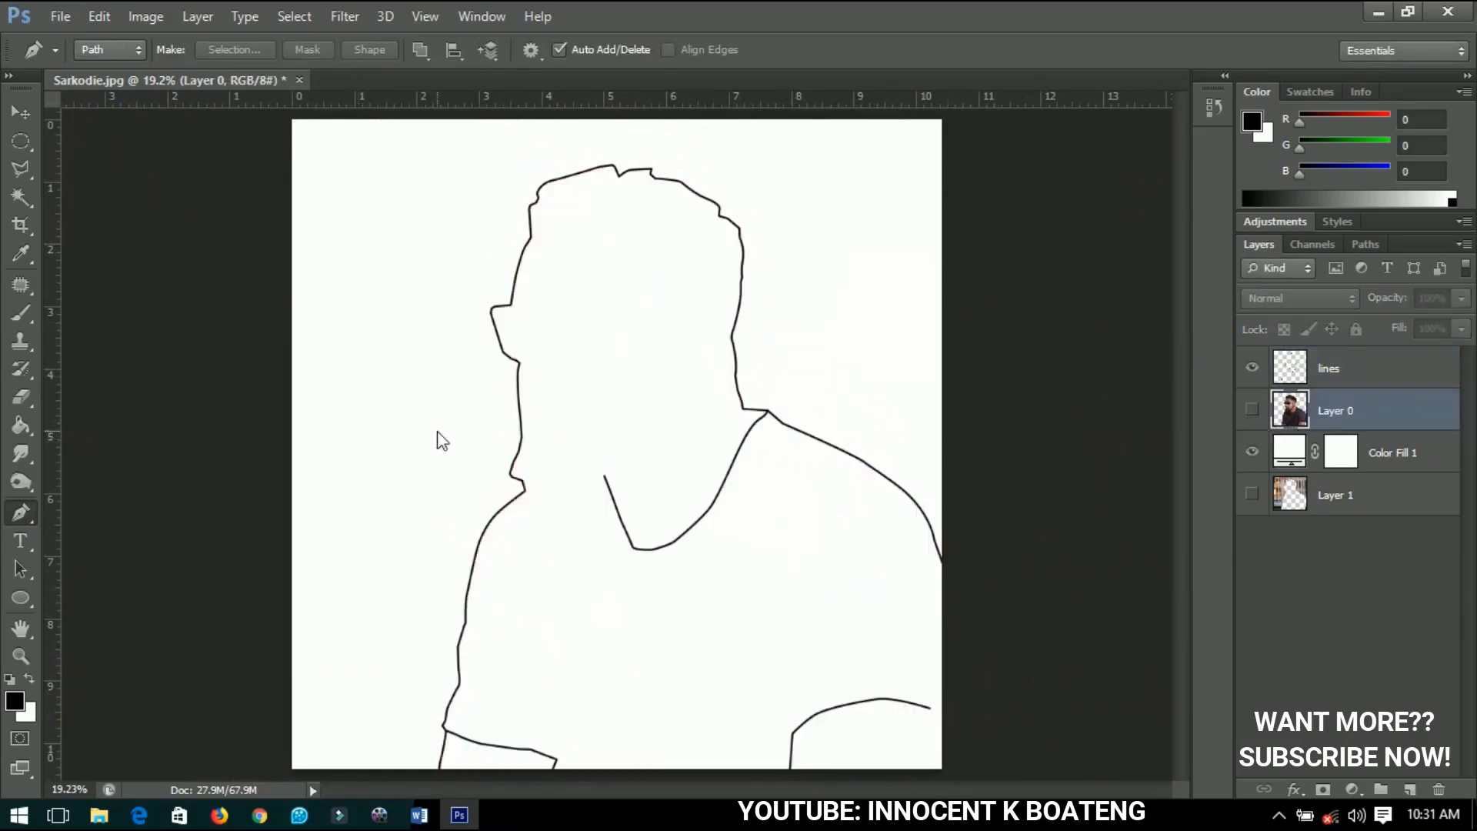
{"action": "left_click", "coordinate": [1259, 412]}
{"action": "left_click", "coordinate": [1343, 382]}
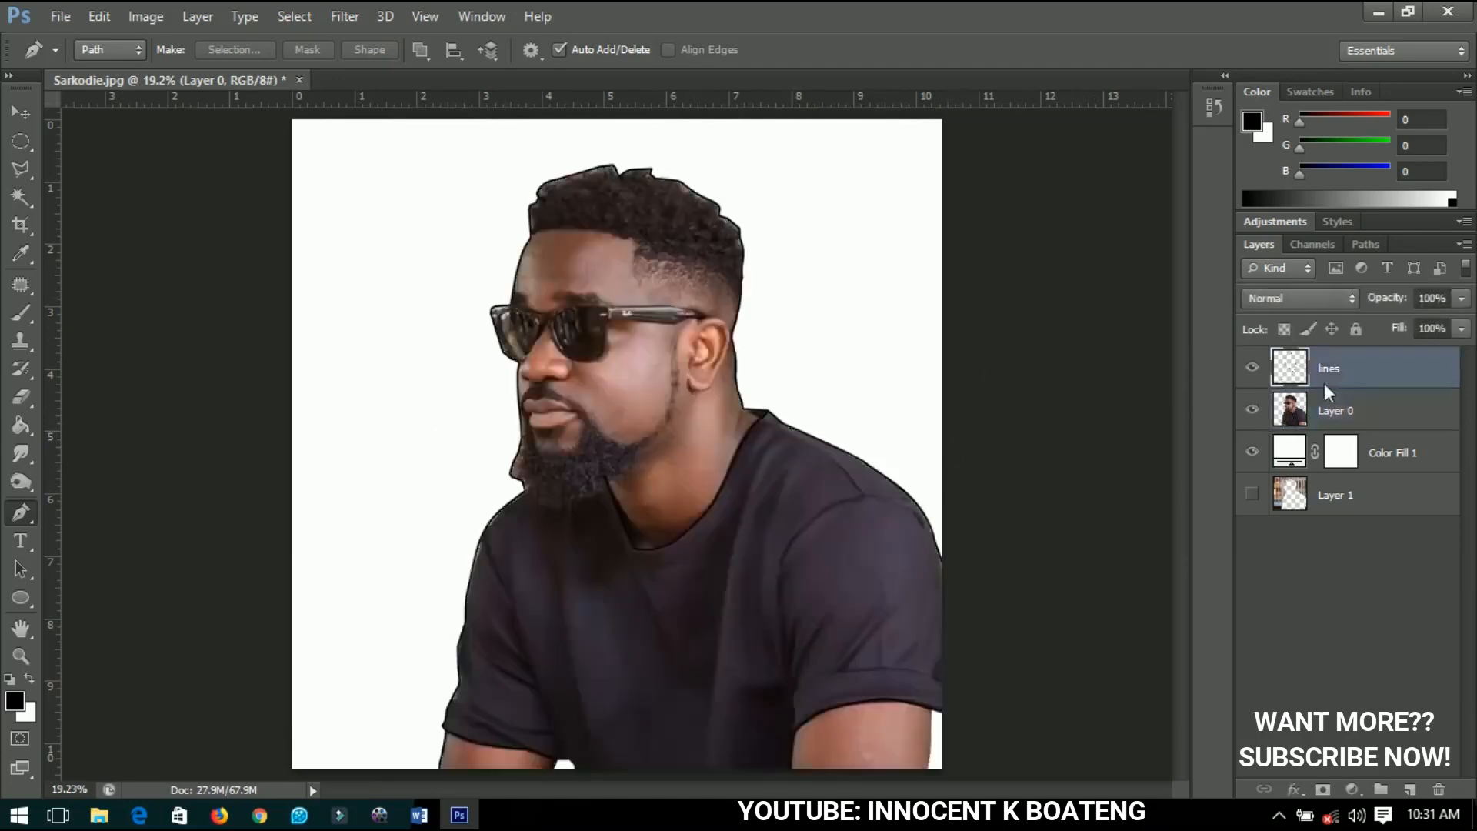
{"action": "left_click", "coordinate": [1258, 410]}
- Set the Pen tool to Shape mode and hide the lines layer
{"action": "left_click", "coordinate": [108, 49]}
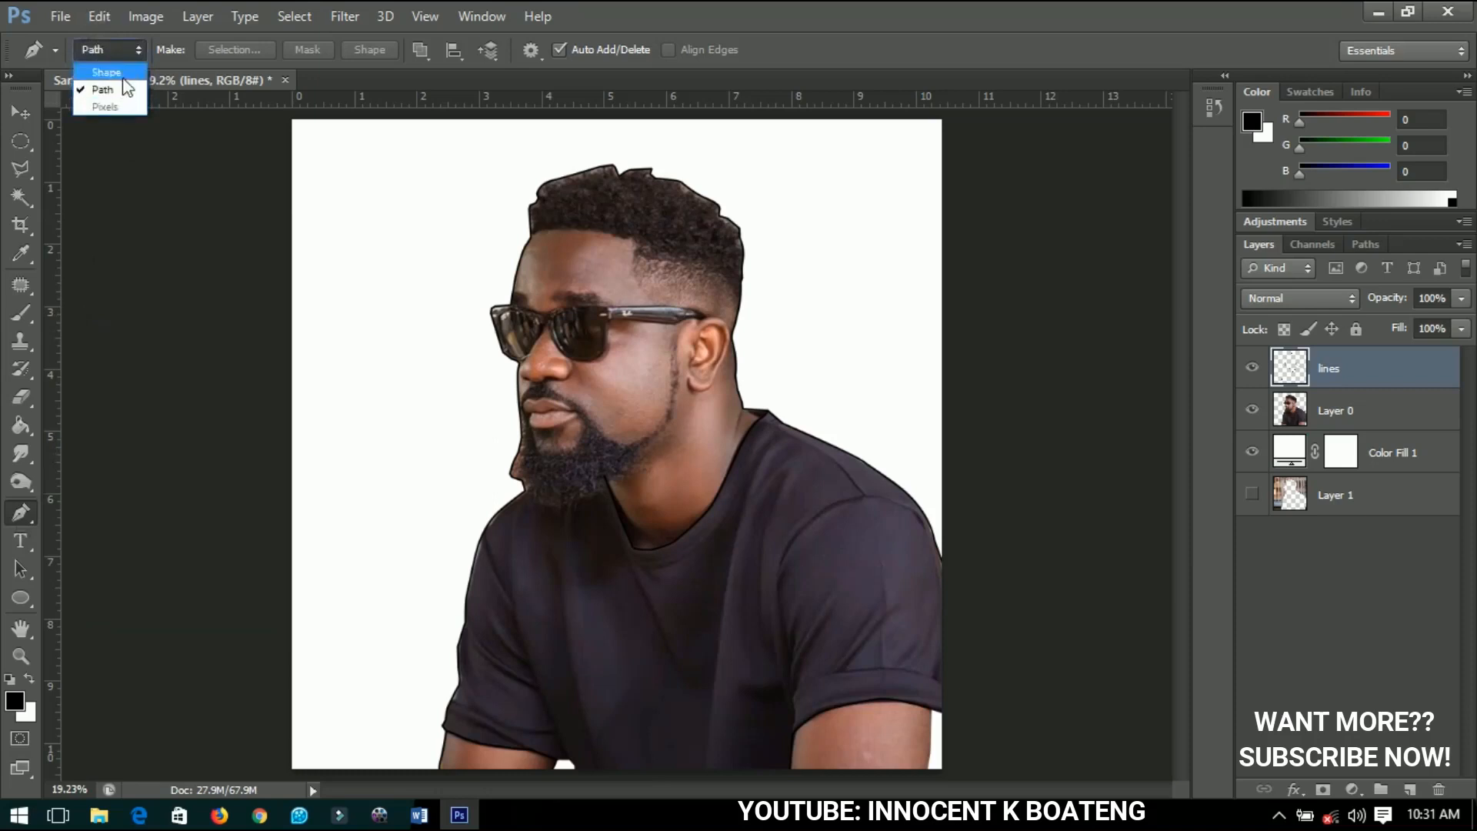
{"action": "left_click", "coordinate": [119, 73]}
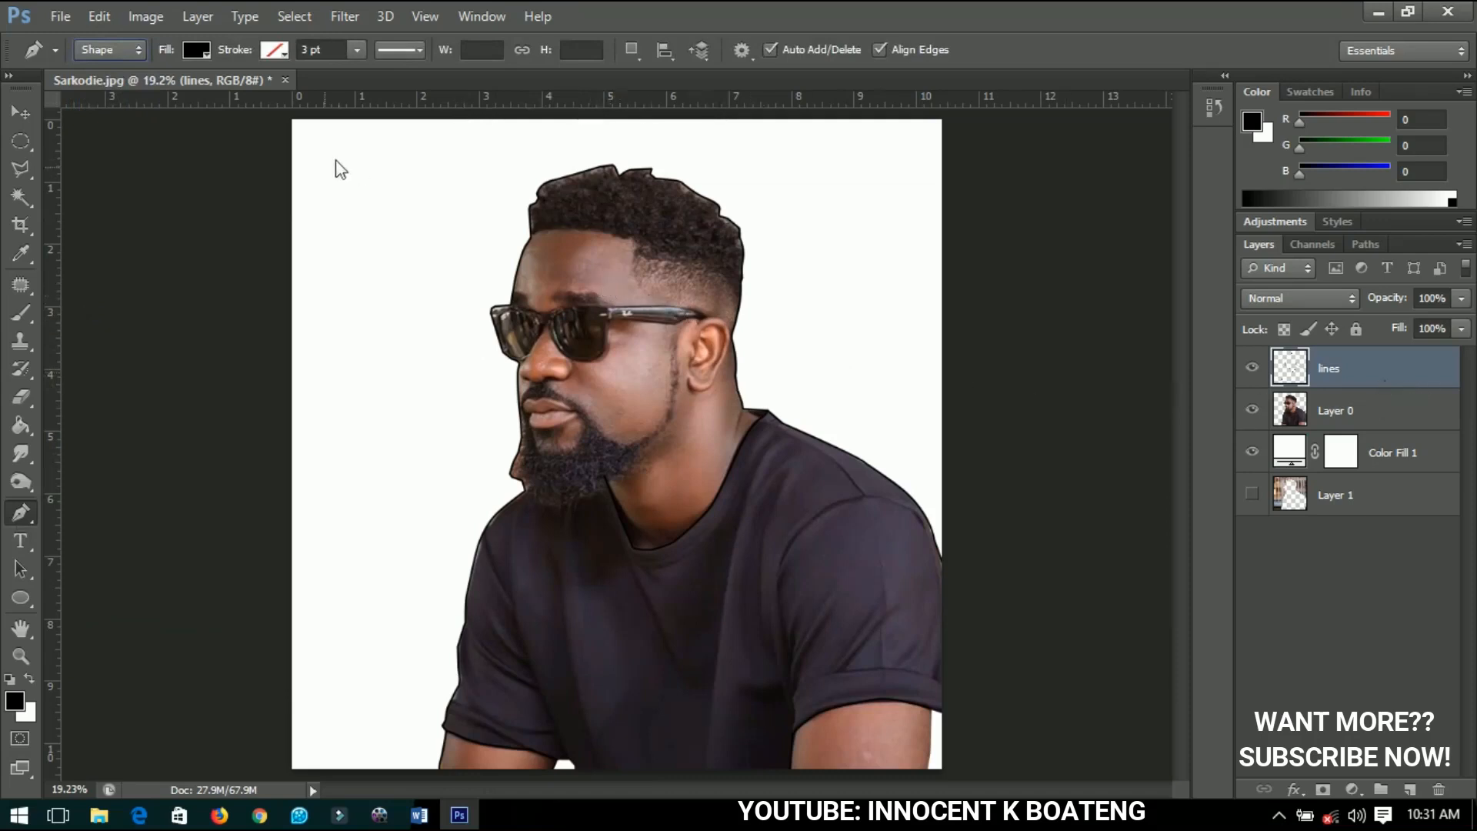
{"action": "left_click", "coordinate": [17, 113]}
{"action": "scroll", "coordinate": [854, 323], "scroll_direction": "up", "scroll_amount": 1}
{"action": "scroll", "coordinate": [555, 244], "scroll_direction": "up", "scroll_amount": 2}
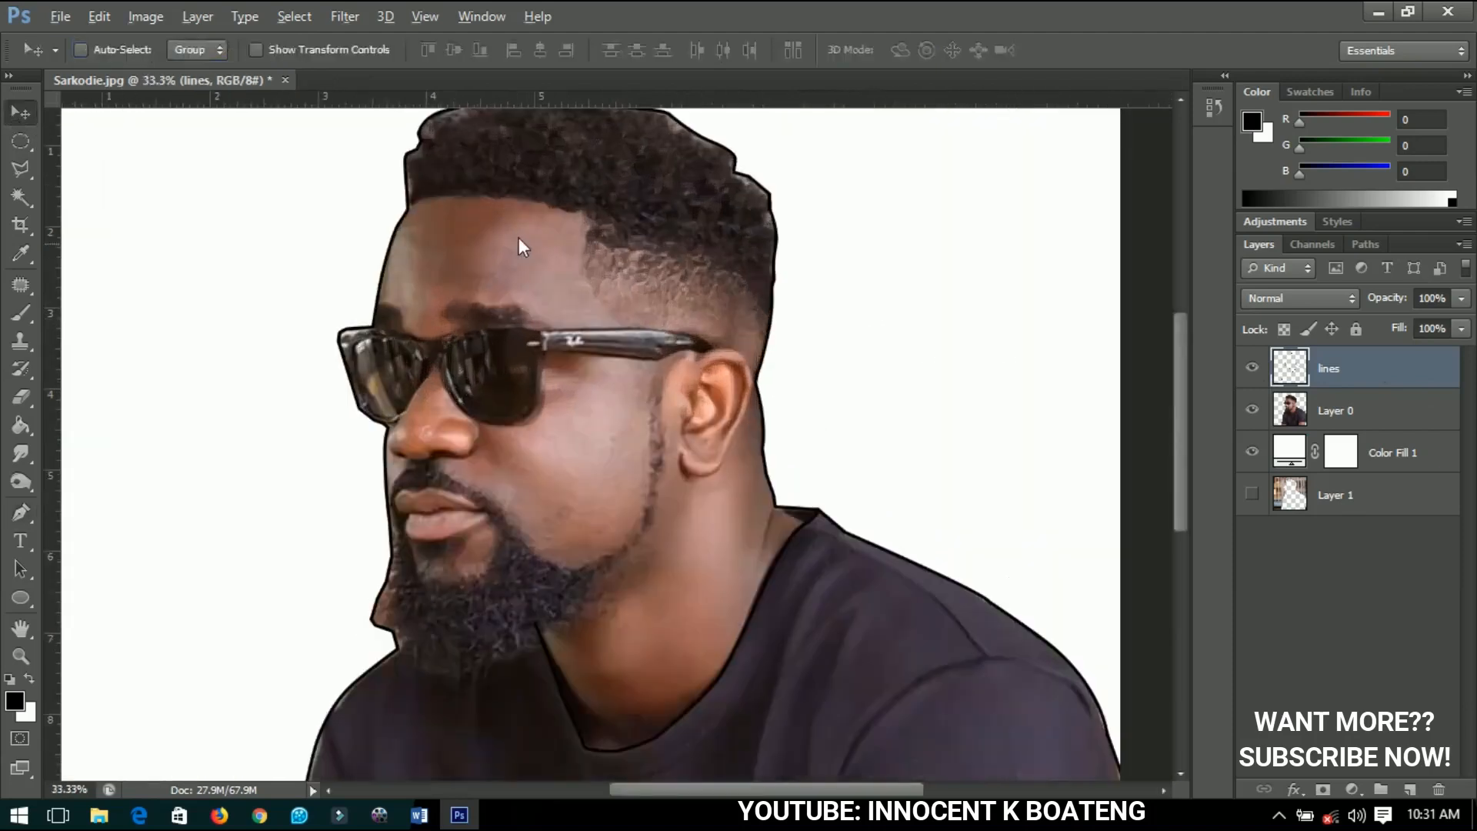
{"action": "left_click", "coordinate": [1251, 368]}
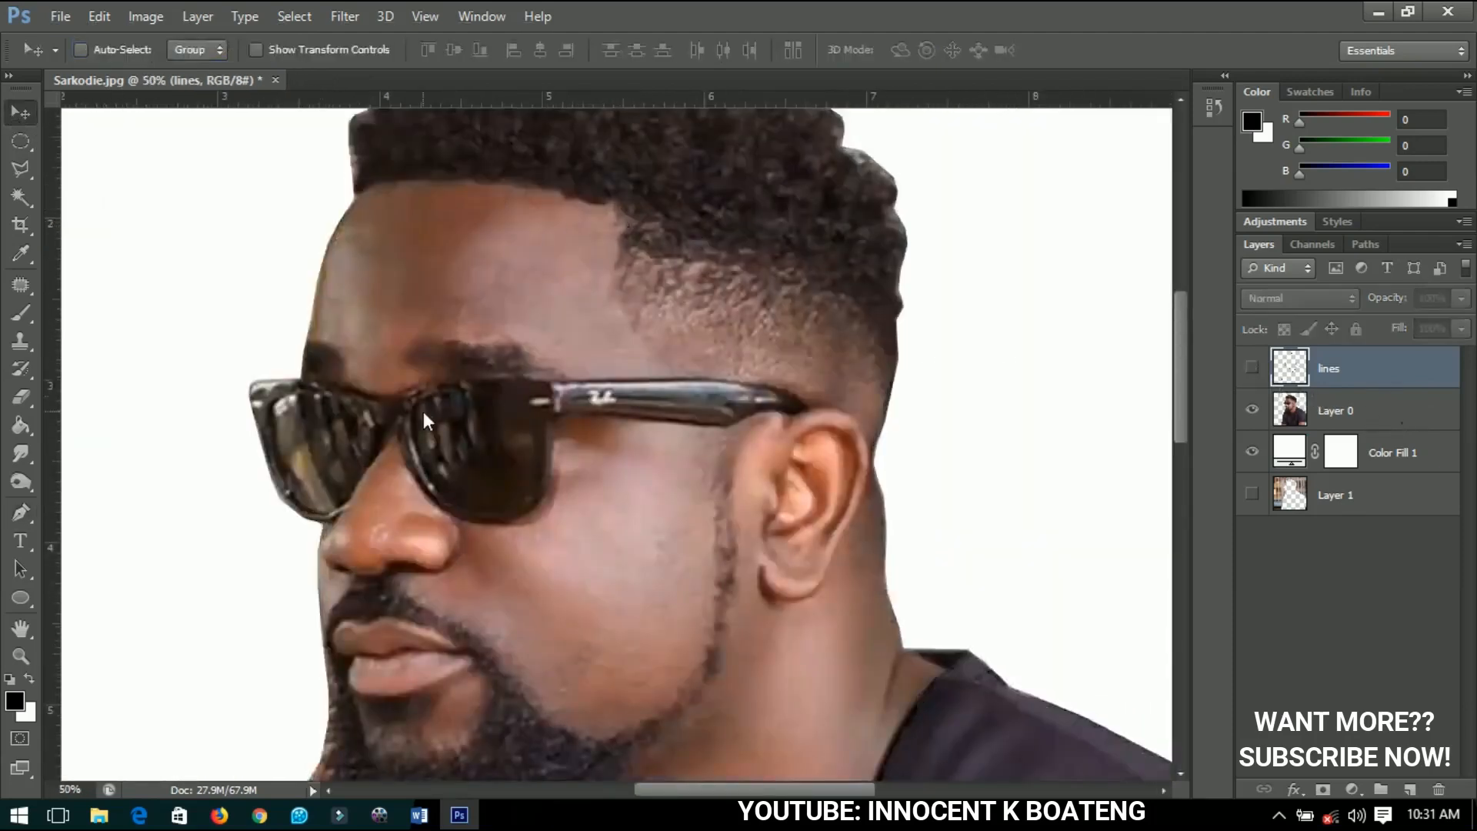
{"action": "left_click", "coordinate": [22, 513]}
{"action": "scroll", "coordinate": [509, 386], "scroll_direction": "up", "scroll_amount": 3}
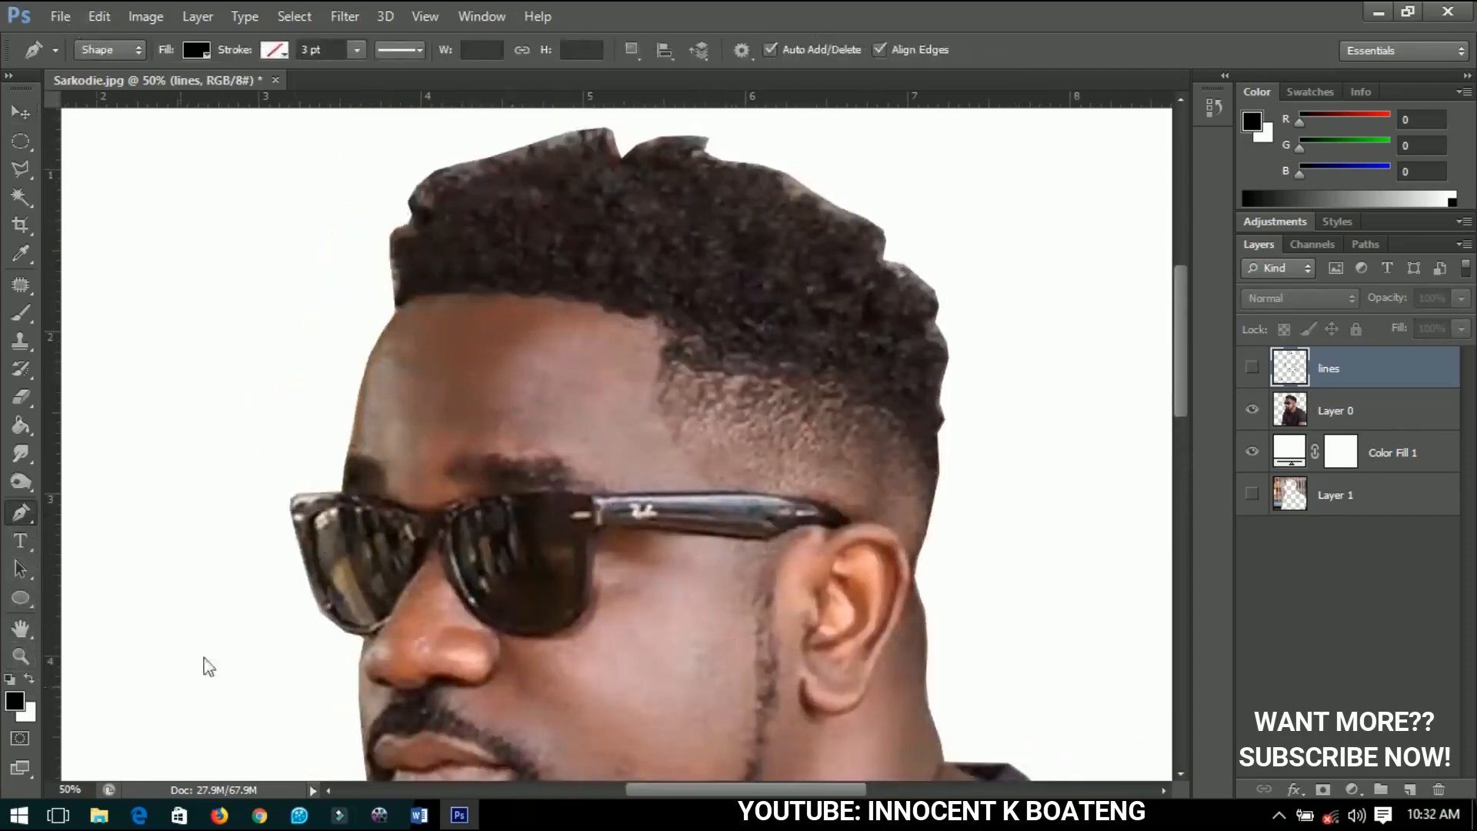
- Start a black-filled pen shape at the front of the hairline and trace it across the forehead down to the temple
{"action": "left_click", "coordinate": [393, 304]}
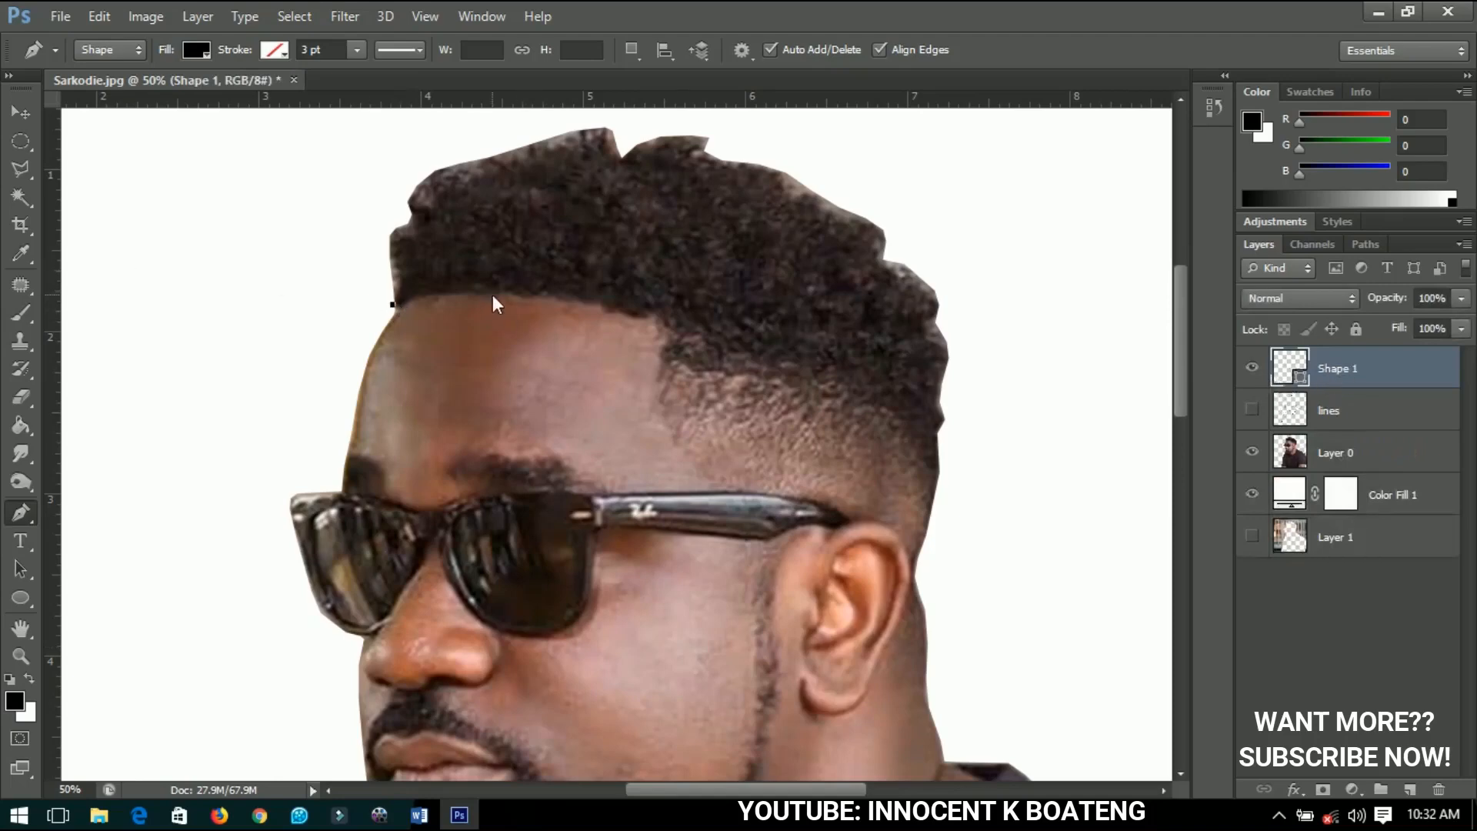
{"action": "left_click_drag", "start_coordinate": [495, 295], "coordinate": [507, 292]}
{"action": "left_click_drag", "start_coordinate": [513, 293], "coordinate": [526, 296]}
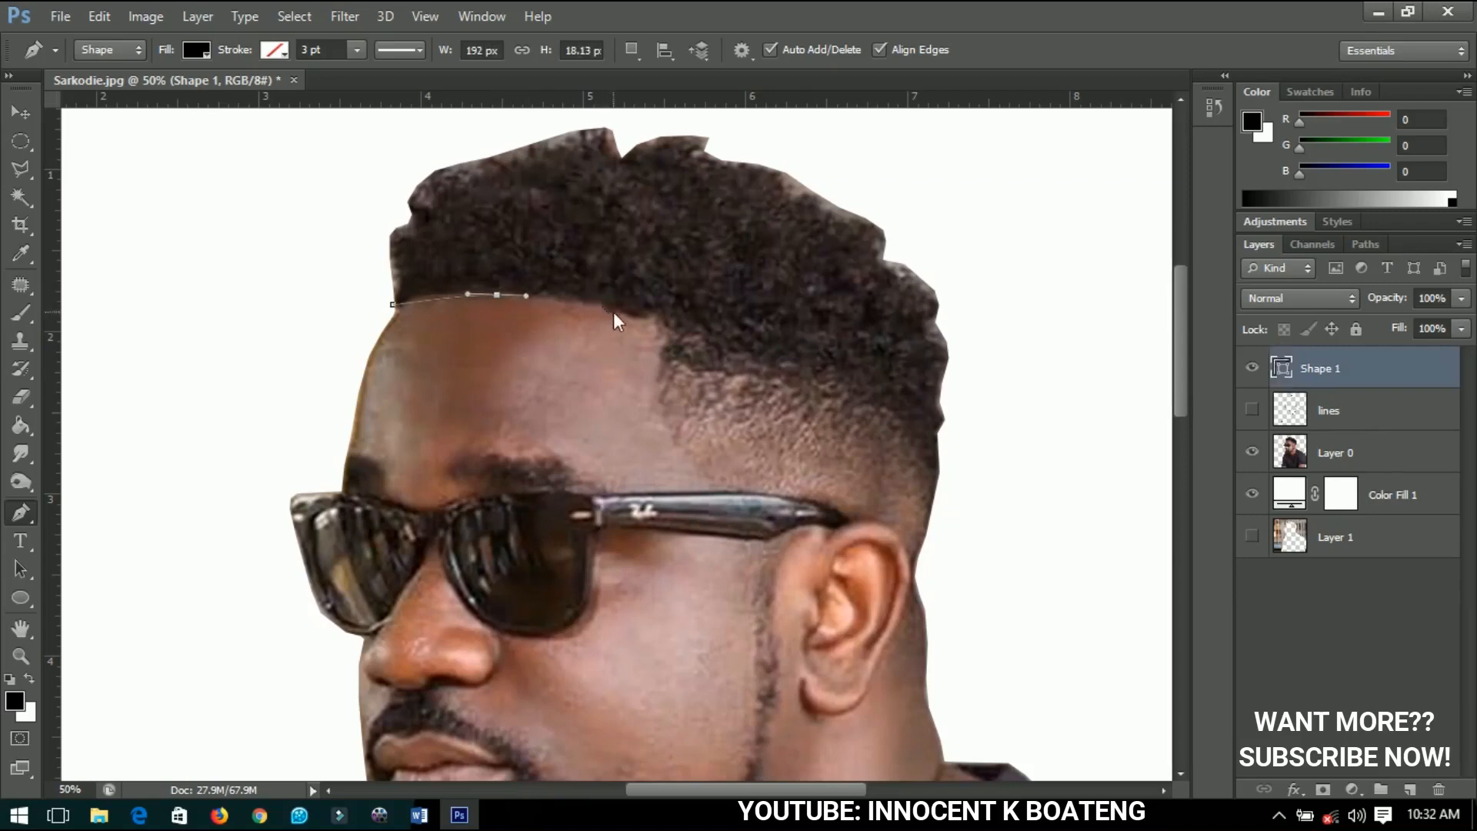
{"action": "left_click_drag", "start_coordinate": [613, 311], "coordinate": [640, 316]}
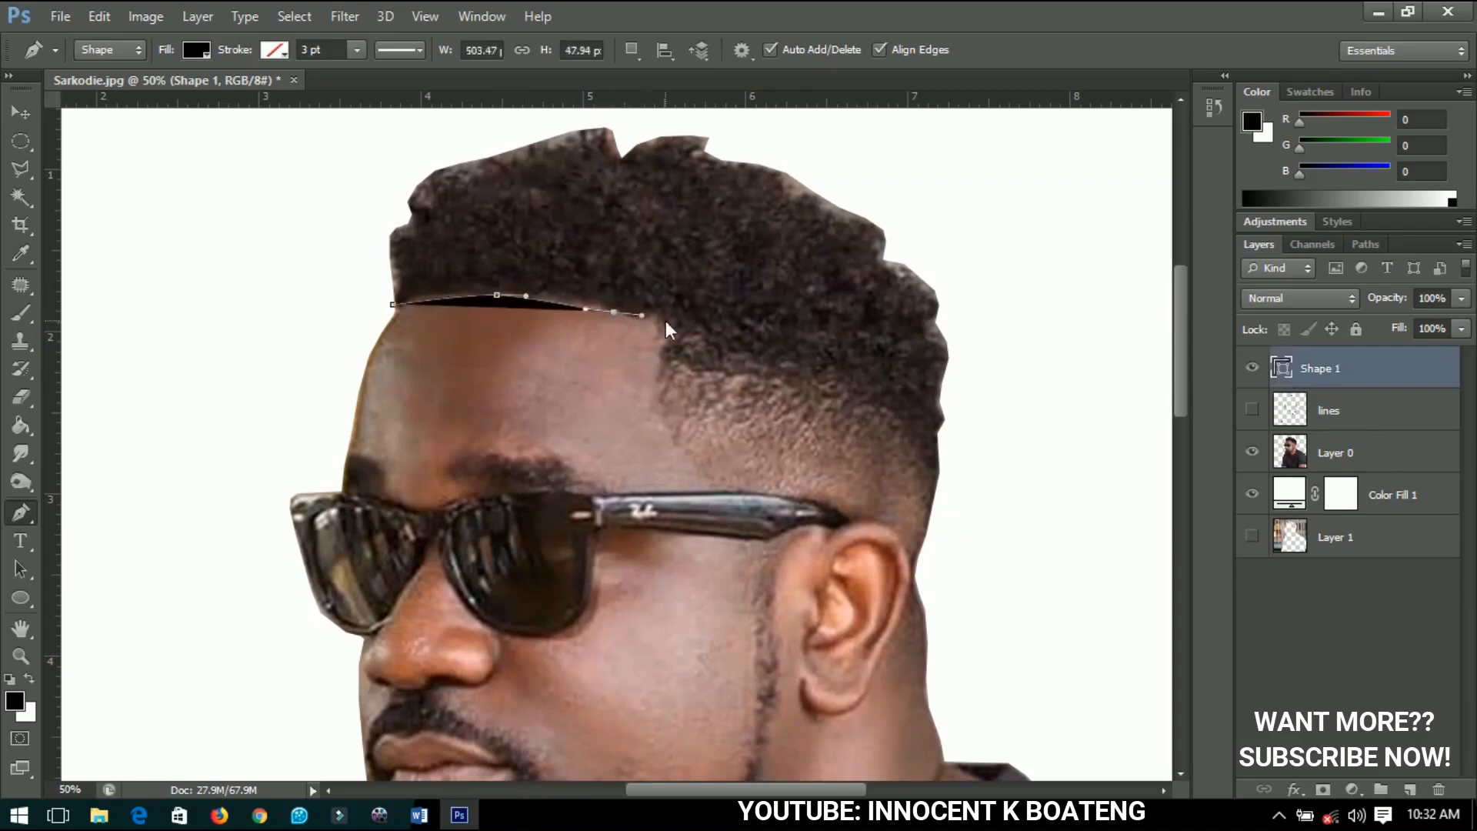
{"action": "left_click", "coordinate": [666, 320]}
{"action": "left_click", "coordinate": [653, 411]}
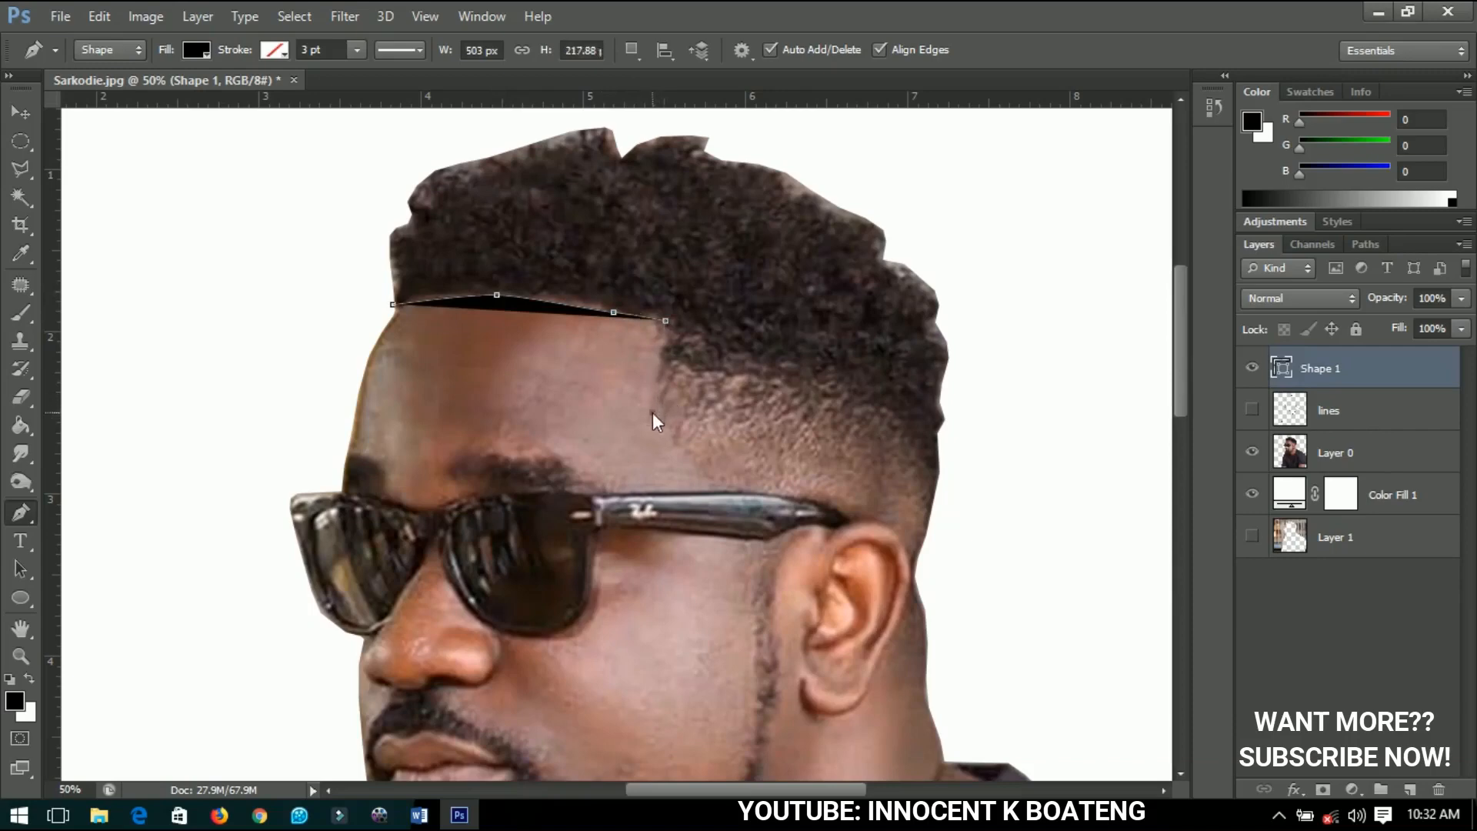
- Extend the hair shape along the top of the glasses' arm and over the ear to the back of the head
{"action": "left_click_drag", "start_coordinate": [710, 478], "coordinate": [754, 491]}
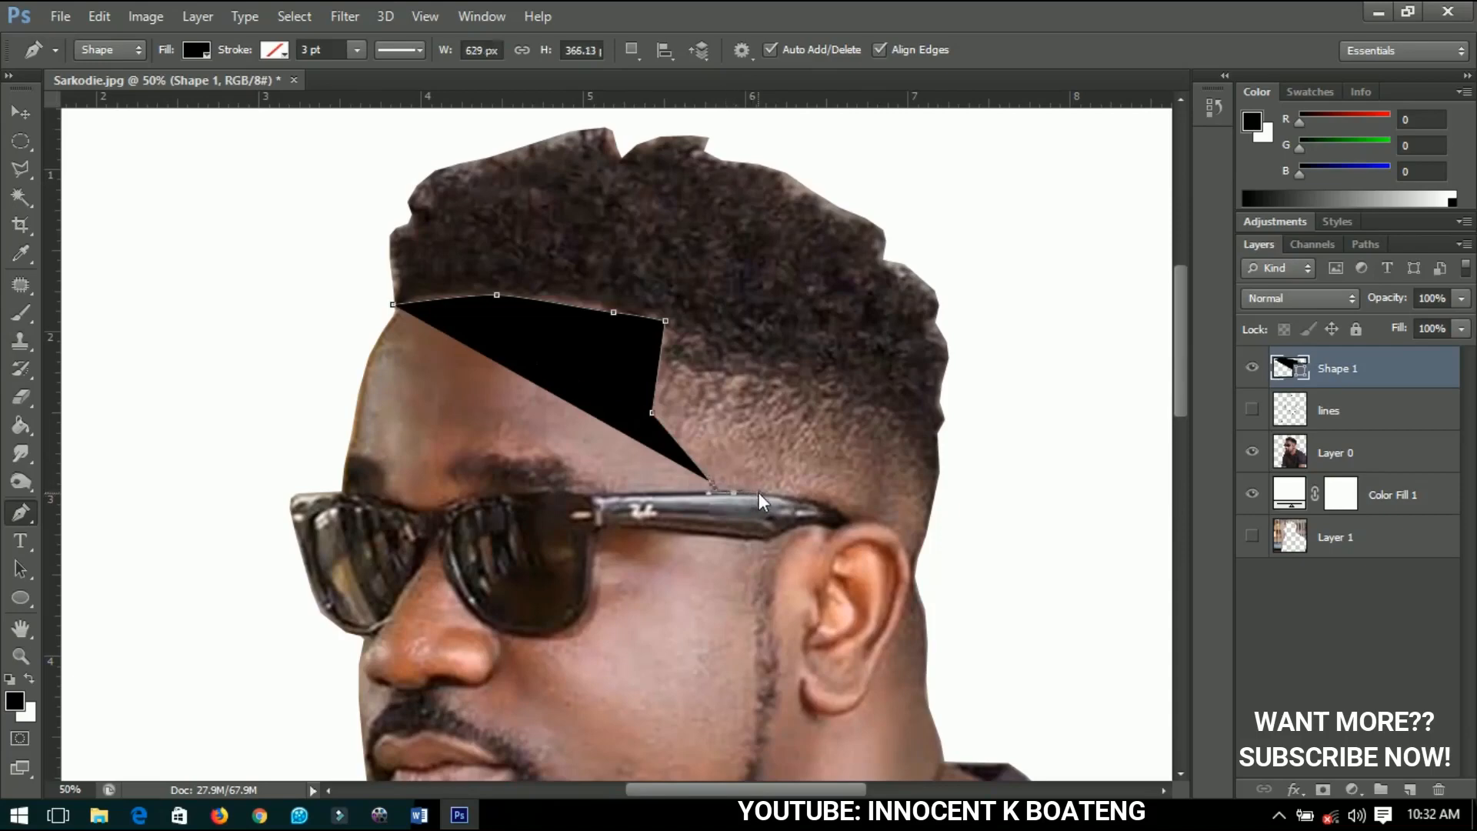
{"action": "left_click_drag", "start_coordinate": [806, 501], "coordinate": [821, 506]}
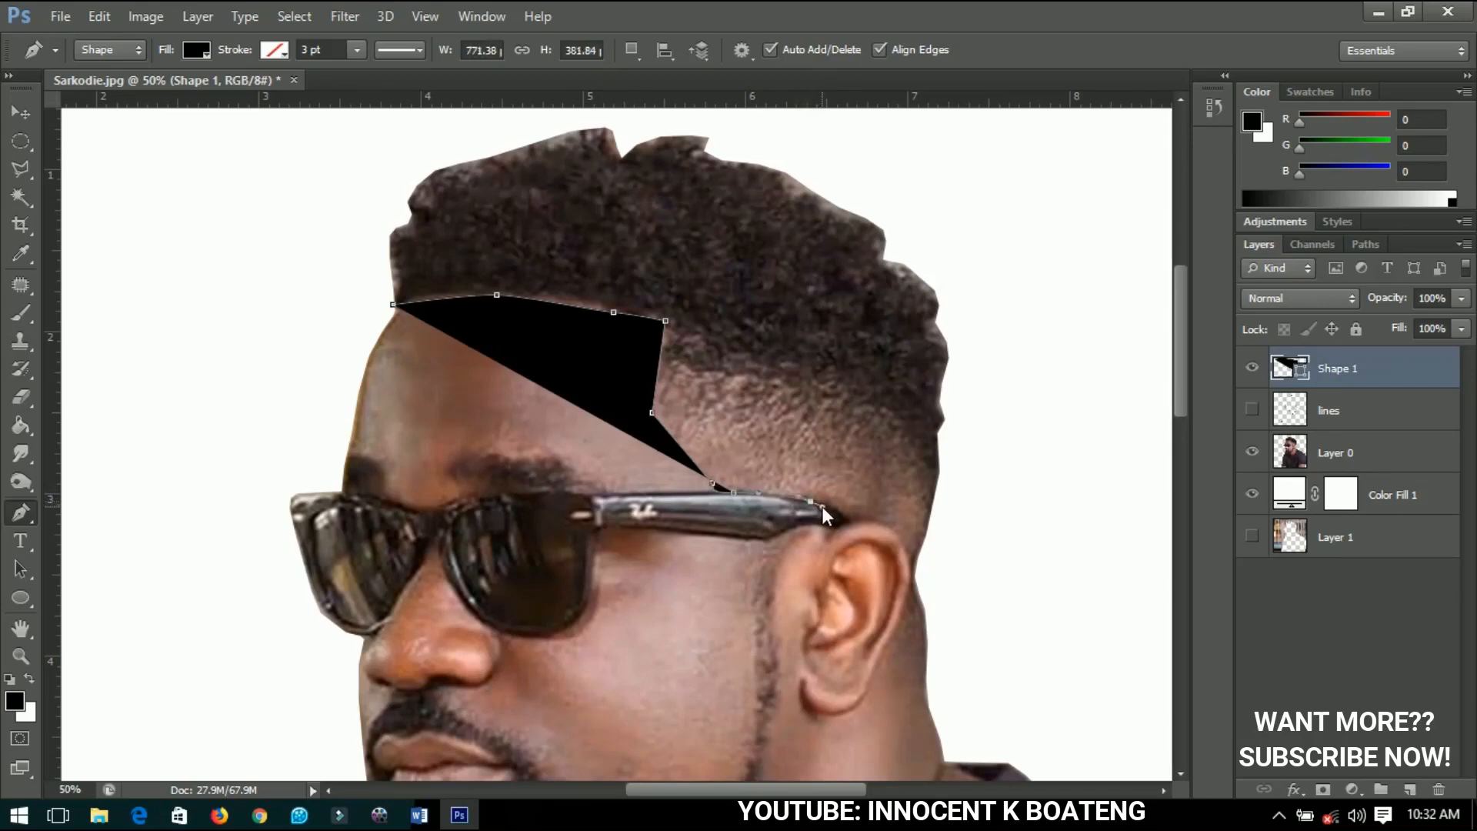
{"action": "left_click", "coordinate": [826, 506]}
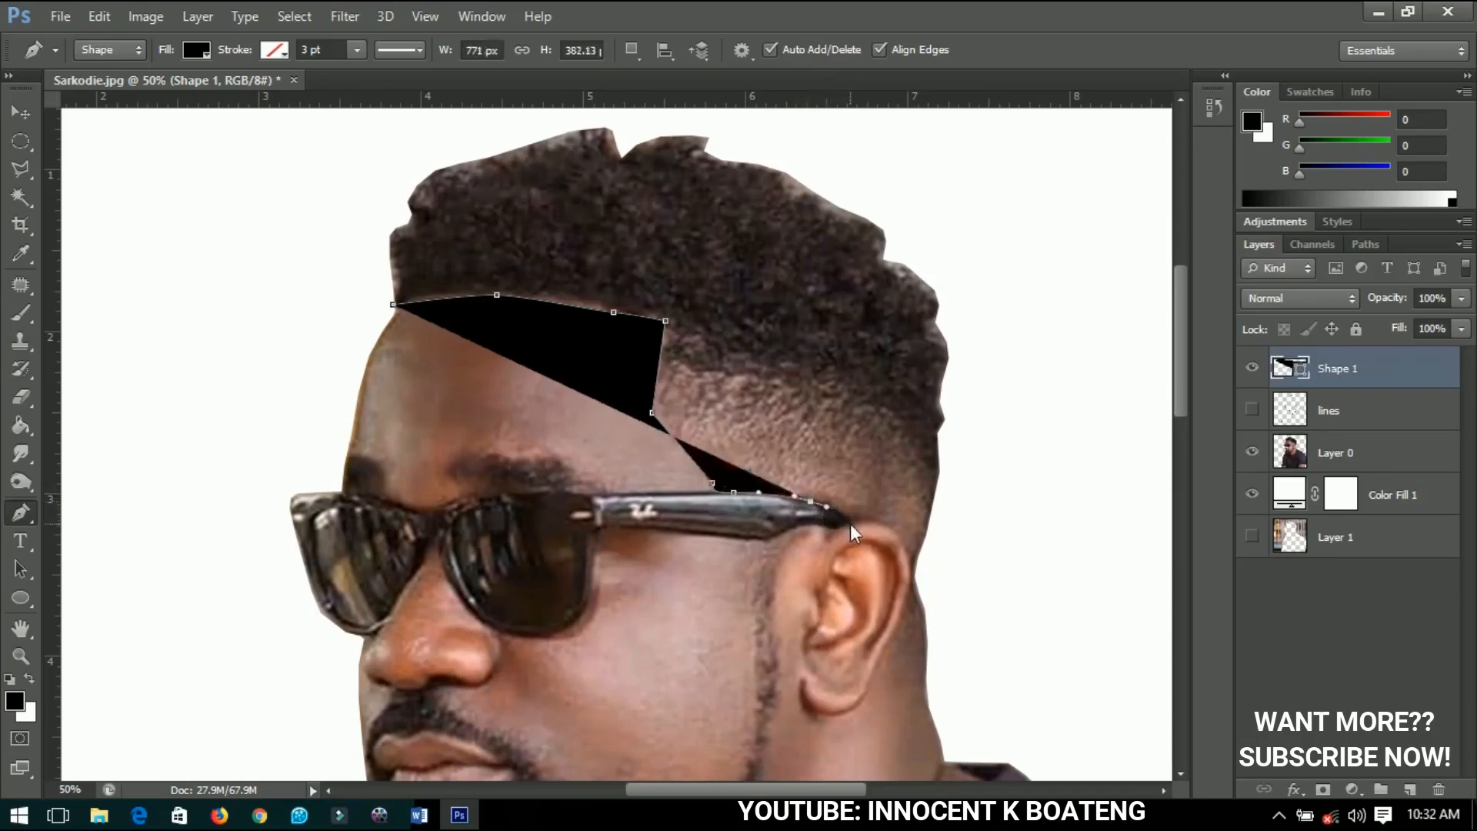
{"action": "left_click_drag", "start_coordinate": [851, 524], "coordinate": [915, 574]}
- Continue the hair shape up the back of the head, following the edge of the hair
{"action": "left_click", "coordinate": [928, 517]}
{"action": "left_click", "coordinate": [937, 475]}
{"action": "left_click", "coordinate": [936, 433]}
{"action": "left_click", "coordinate": [945, 418]}
{"action": "left_click", "coordinate": [944, 375]}
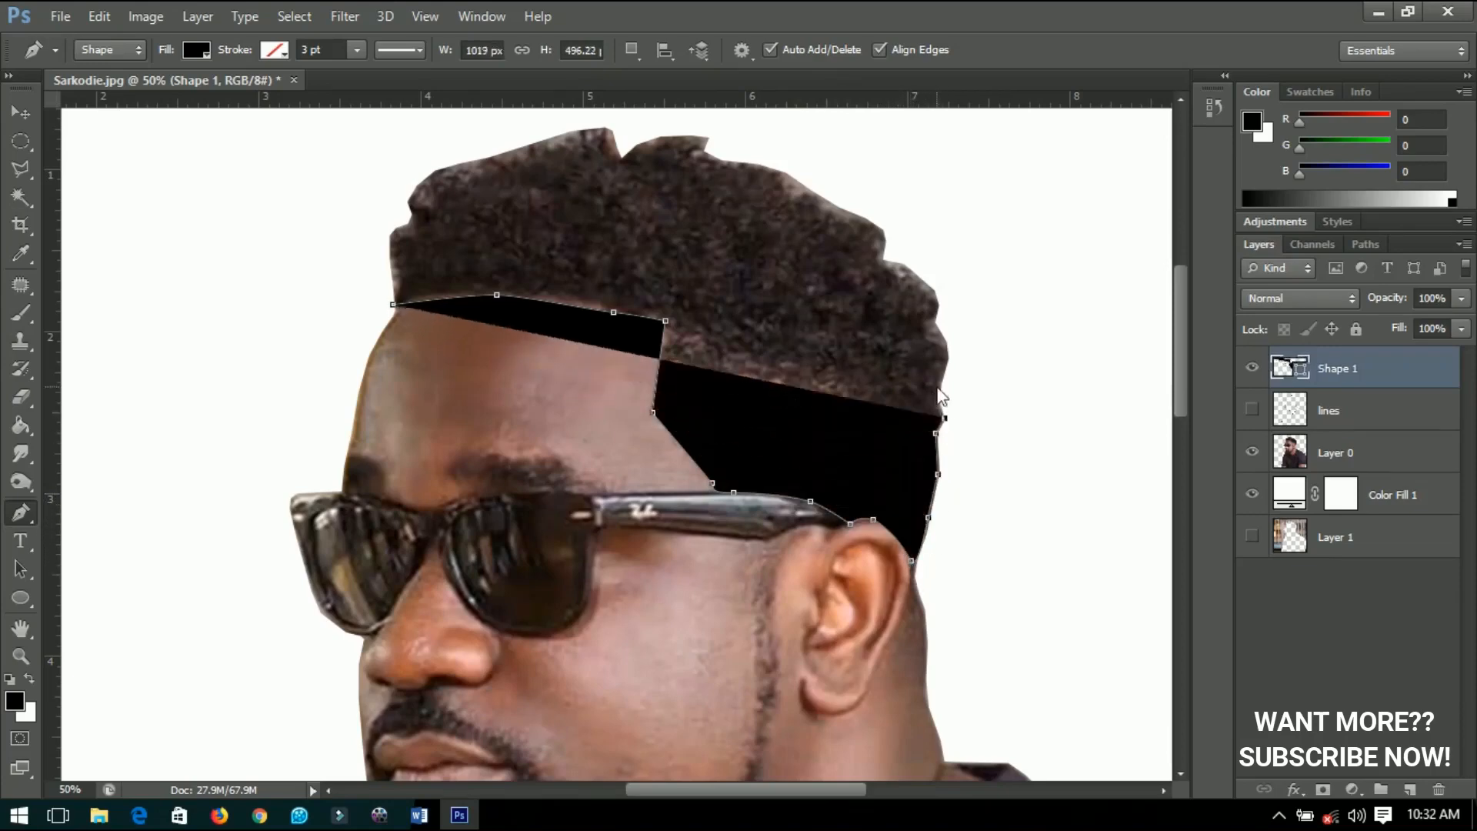
{"action": "left_click", "coordinate": [942, 335]}
{"action": "left_click", "coordinate": [935, 300]}
{"action": "left_click", "coordinate": [898, 263]}
- Continue the hair shape from the back of the head up over the rear of the crown, following the hair's outer edge
{"action": "left_click", "coordinate": [882, 257]}
{"action": "left_click", "coordinate": [884, 231]}
{"action": "left_click", "coordinate": [861, 215]}
{"action": "left_click", "coordinate": [789, 171]}
{"action": "left_click", "coordinate": [775, 167]}
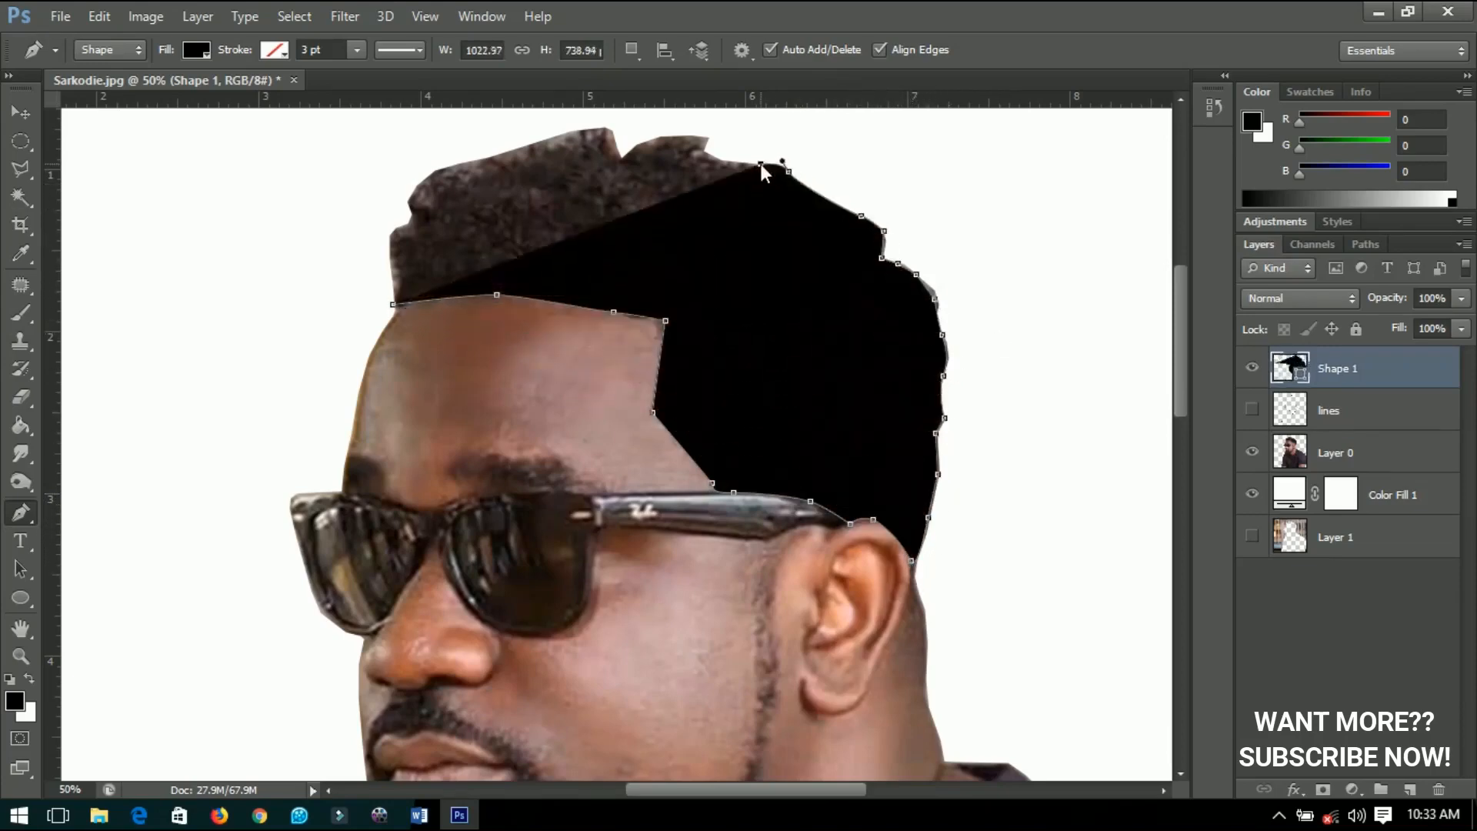
- Trace the hair shape forward along the top of the hair, including the notch, towards the front of the head
{"action": "left_click", "coordinate": [751, 164]}
{"action": "left_click", "coordinate": [728, 159]}
{"action": "left_click", "coordinate": [622, 158]}
{"action": "left_click", "coordinate": [597, 127]}
{"action": "left_click", "coordinate": [509, 150]}
{"action": "left_click", "coordinate": [437, 170]}
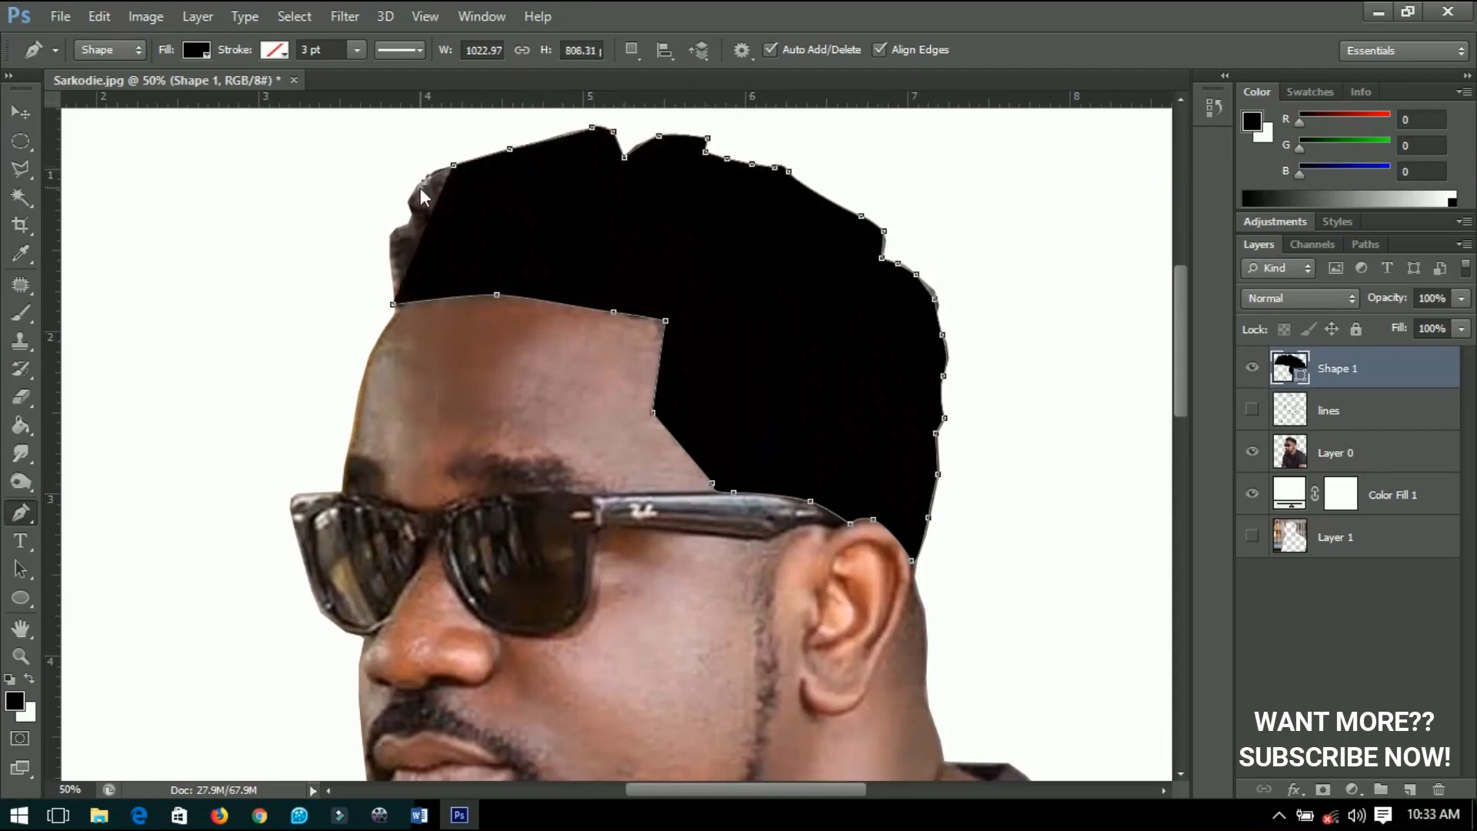
- Lower the hair shape's opacity to see its front edge, close the outline at the front hairline, and restore the opacity to 100%
{"action": "left_click", "coordinate": [413, 197]}
{"action": "left_click_drag", "start_coordinate": [1385, 300], "coordinate": [1309, 299]}
{"action": "left_click", "coordinate": [388, 235]}
{"action": "left_click", "coordinate": [393, 304]}
{"action": "key", "text": "0"}
{"action": "key", "text": "v"}
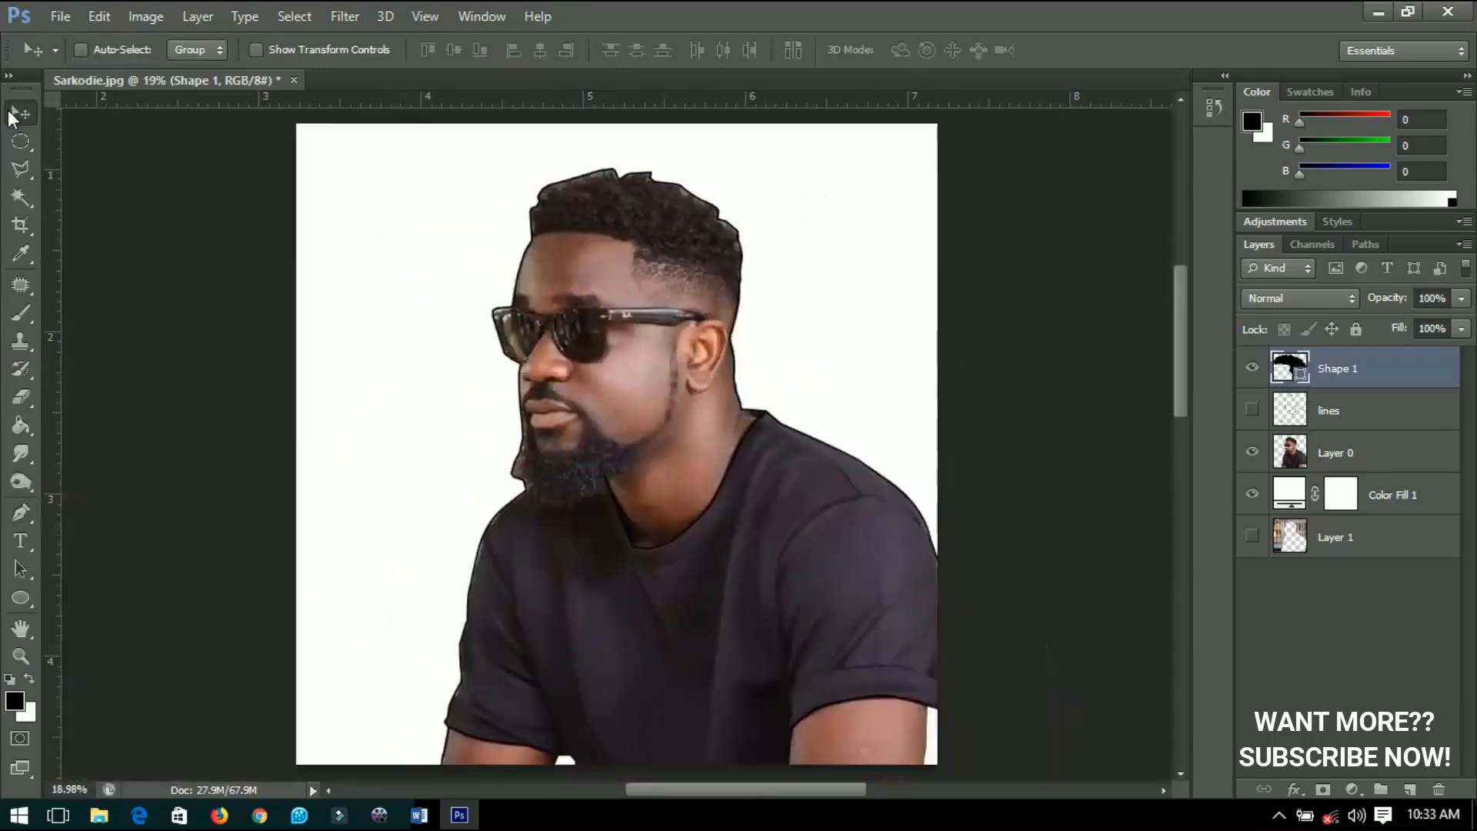
{"action": "key", "text": "ctrl+0"}
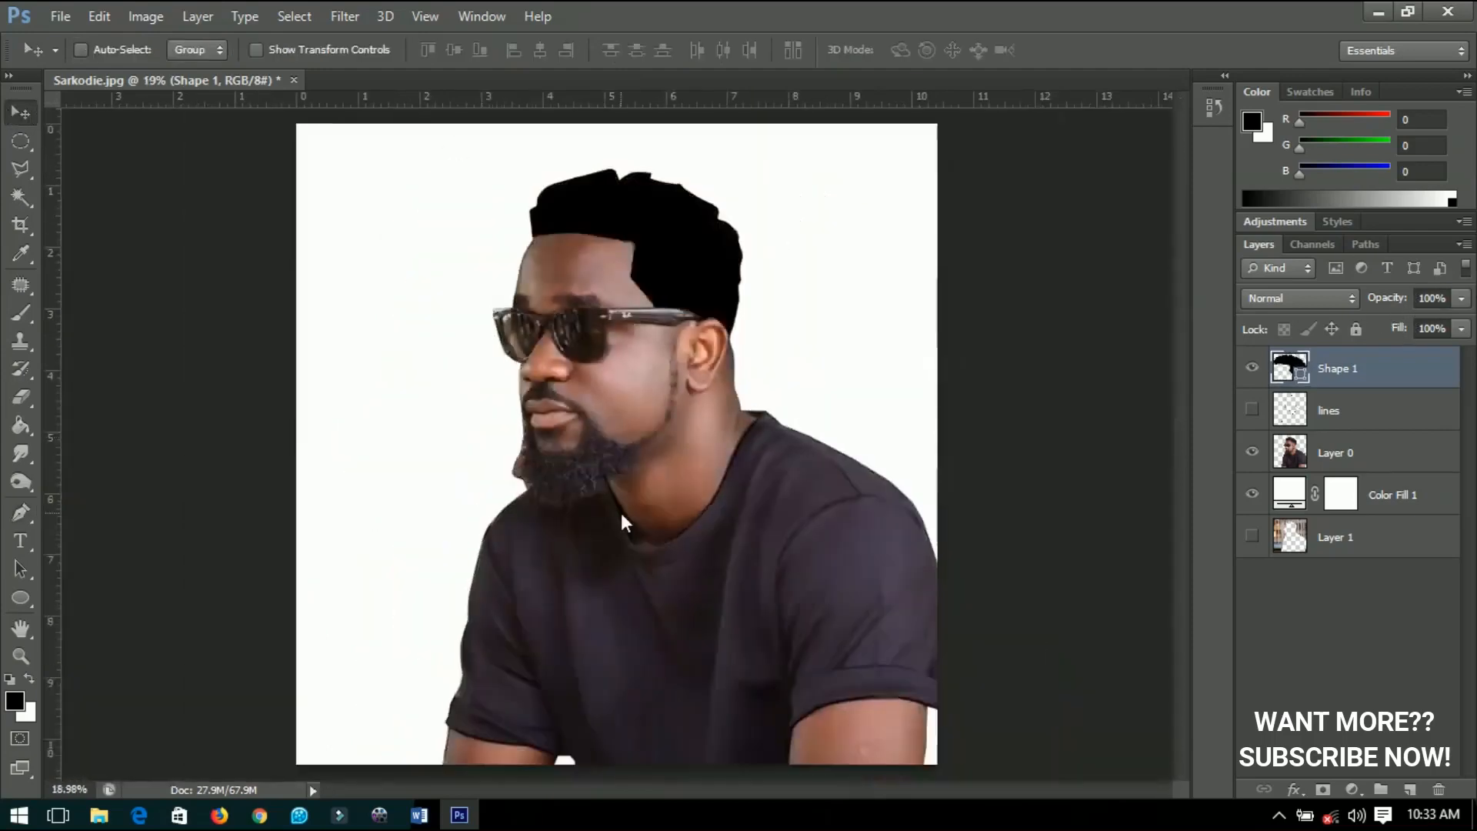
- Check the hair shape with the outlines by toggling the visibility of the lines layer and Layer 0
{"action": "left_click", "coordinate": [1251, 413]}
{"action": "left_click", "coordinate": [1258, 437]}
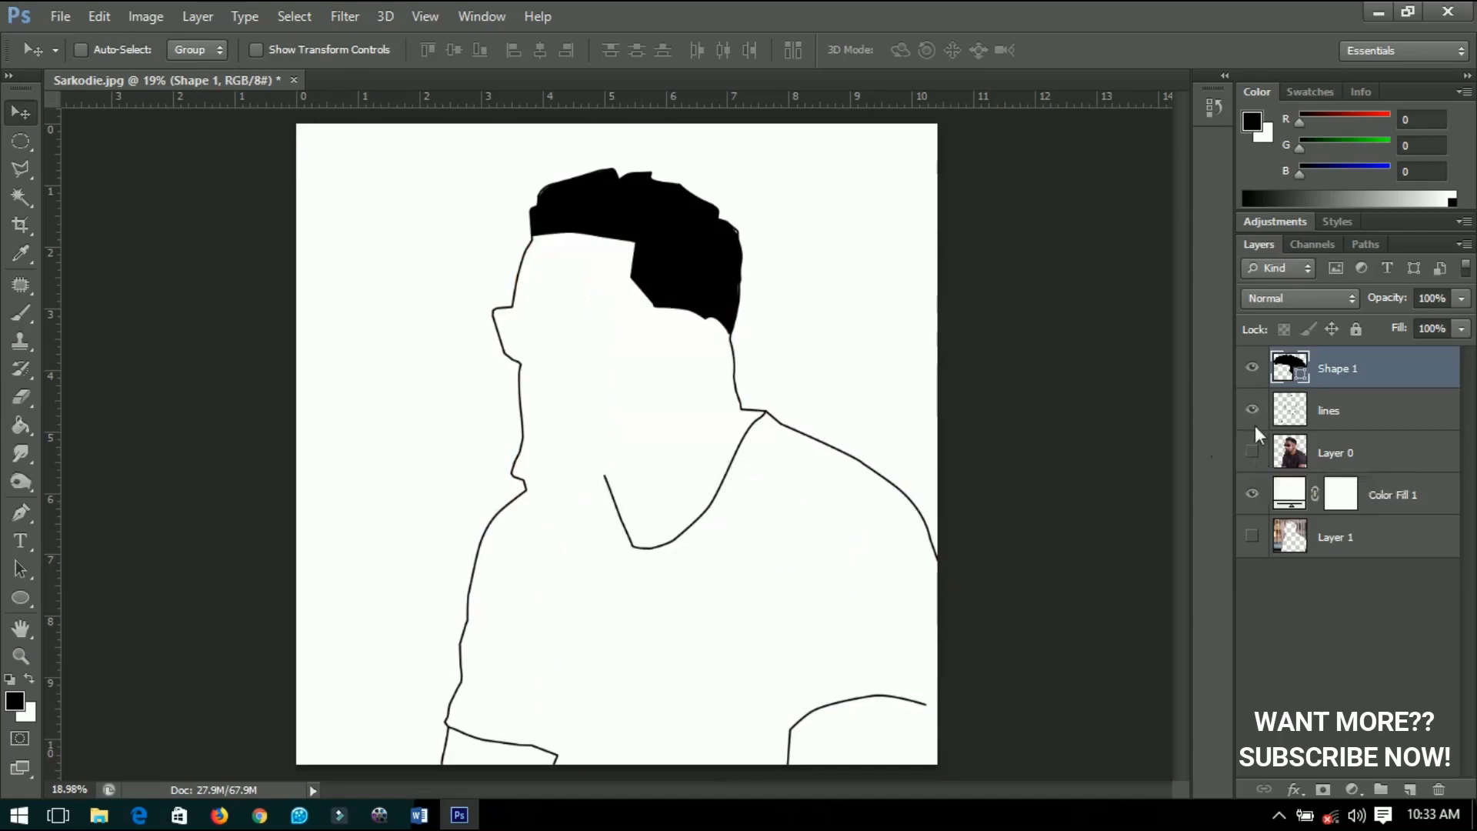
{"action": "left_click", "coordinate": [1249, 421]}
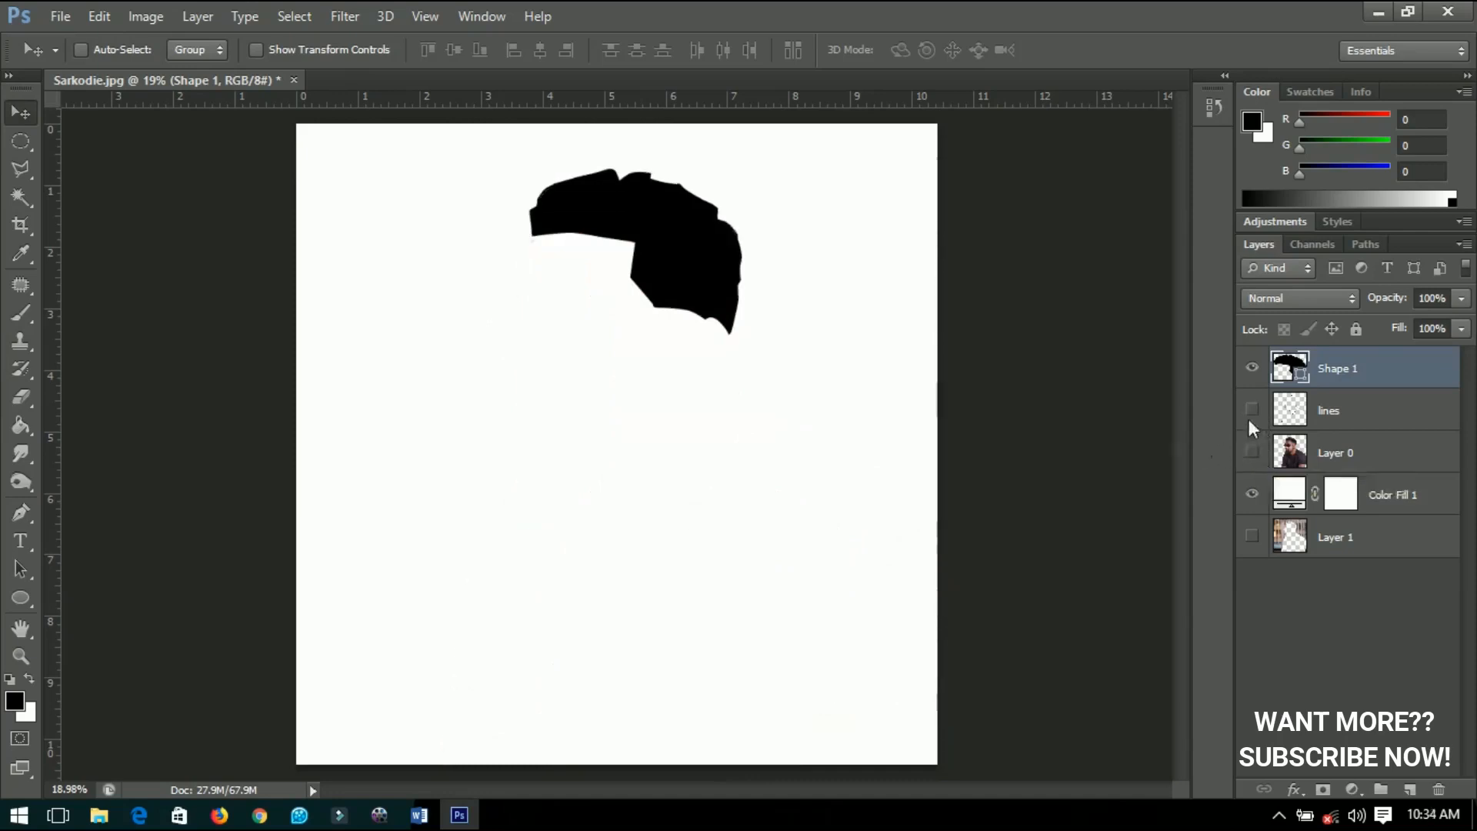
{"action": "left_click", "coordinate": [1250, 420]}
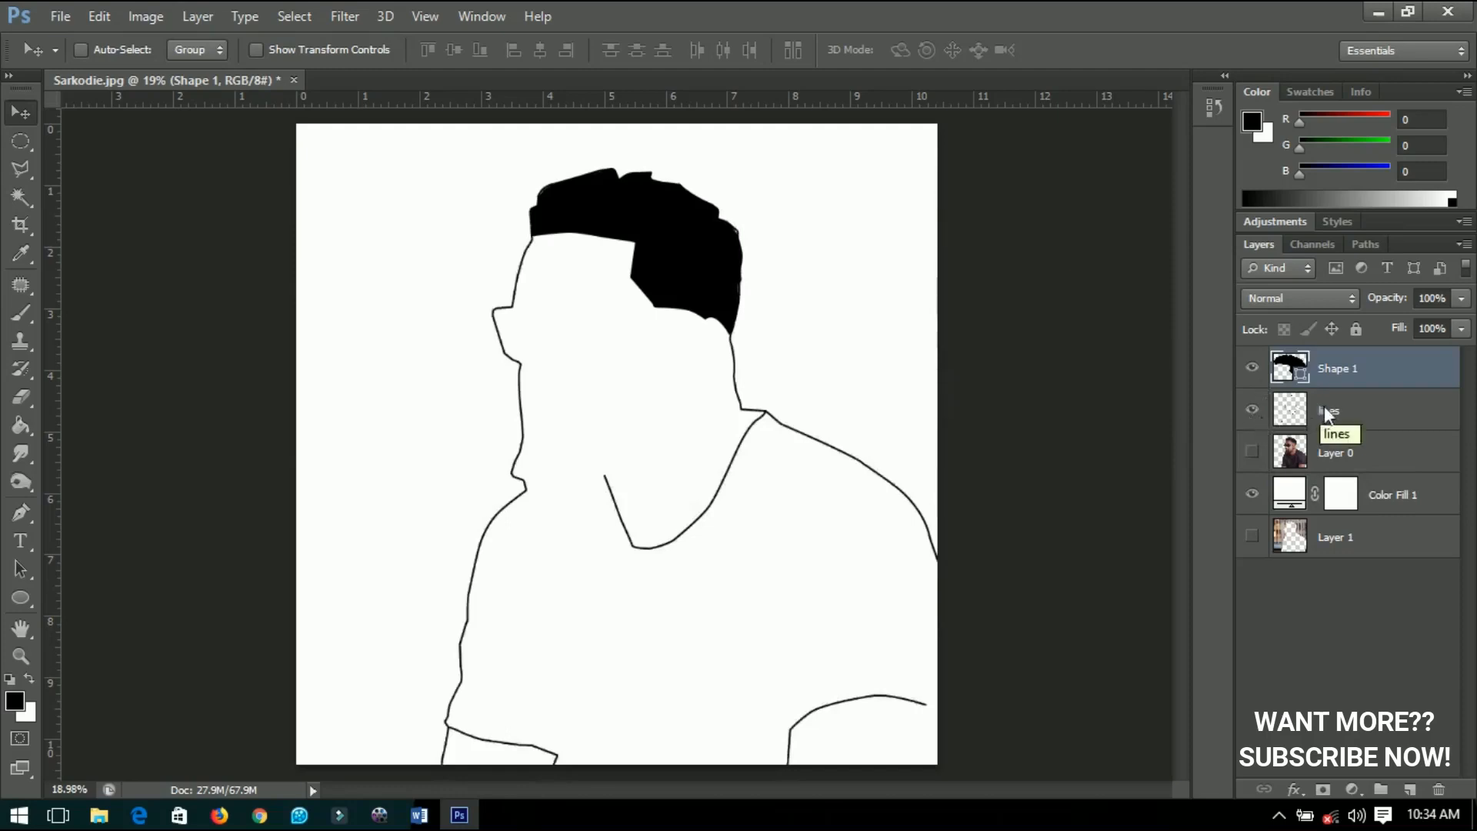
{"action": "left_click", "coordinate": [1252, 452]}
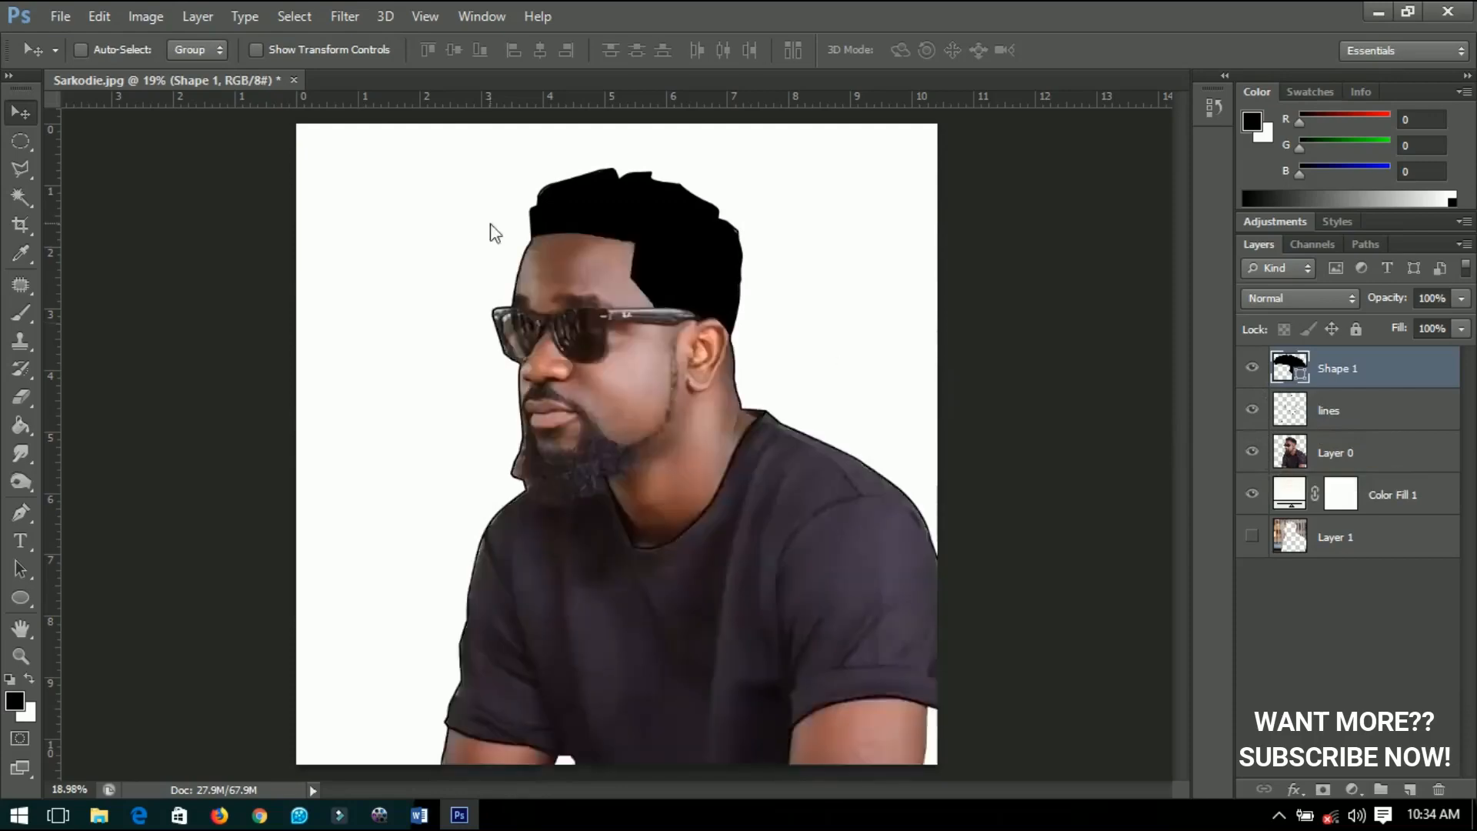
- Select the lines layer, hide it and Shape 1, and activate the Pen tool in Shape mode for tracing the sunglasses
{"action": "scroll", "coordinate": [522, 285], "scroll_direction": "up", "scroll_amount": 4}
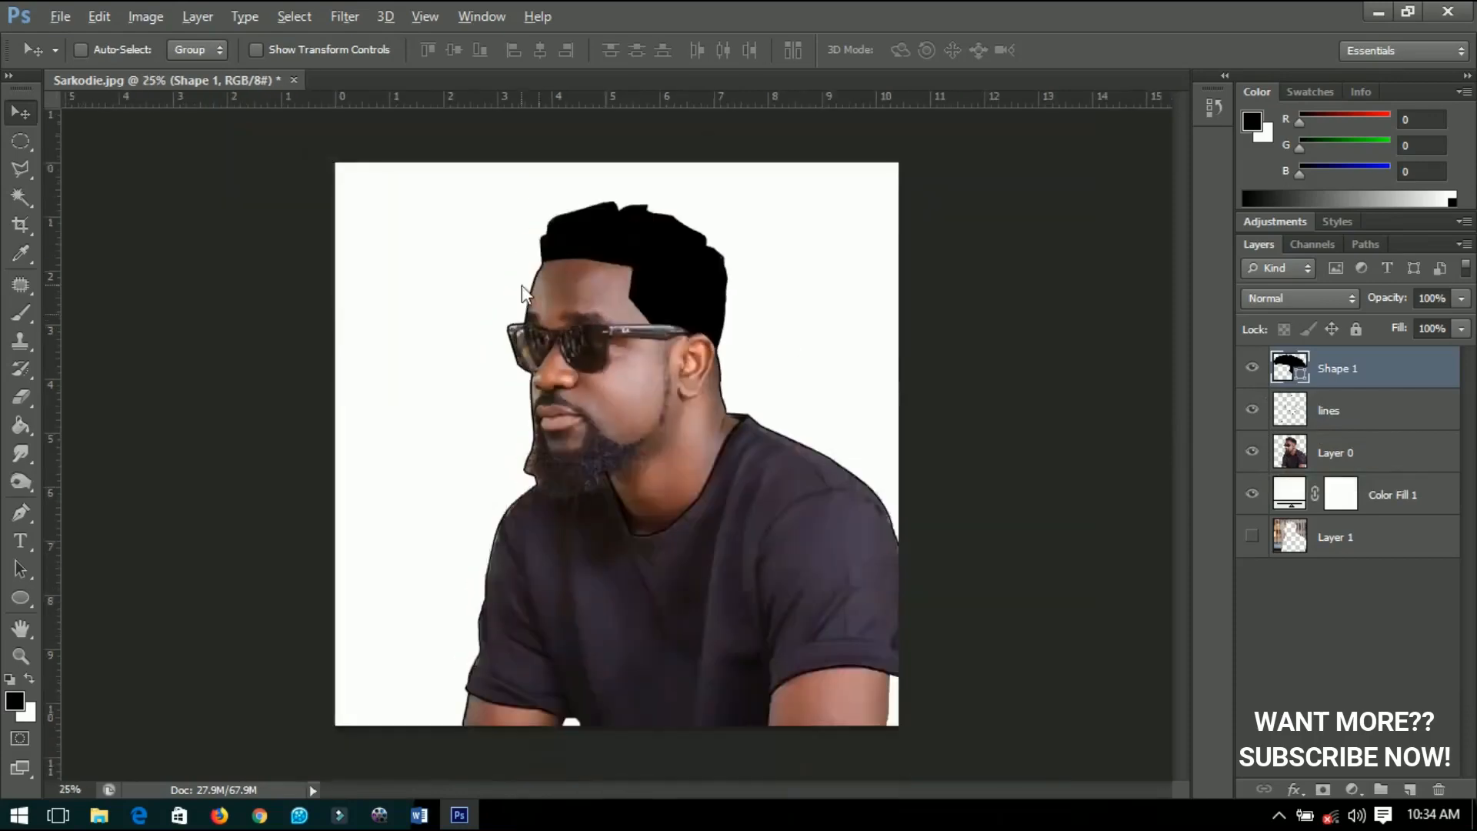
{"action": "scroll", "coordinate": [568, 368], "scroll_direction": "up", "scroll_amount": 1}
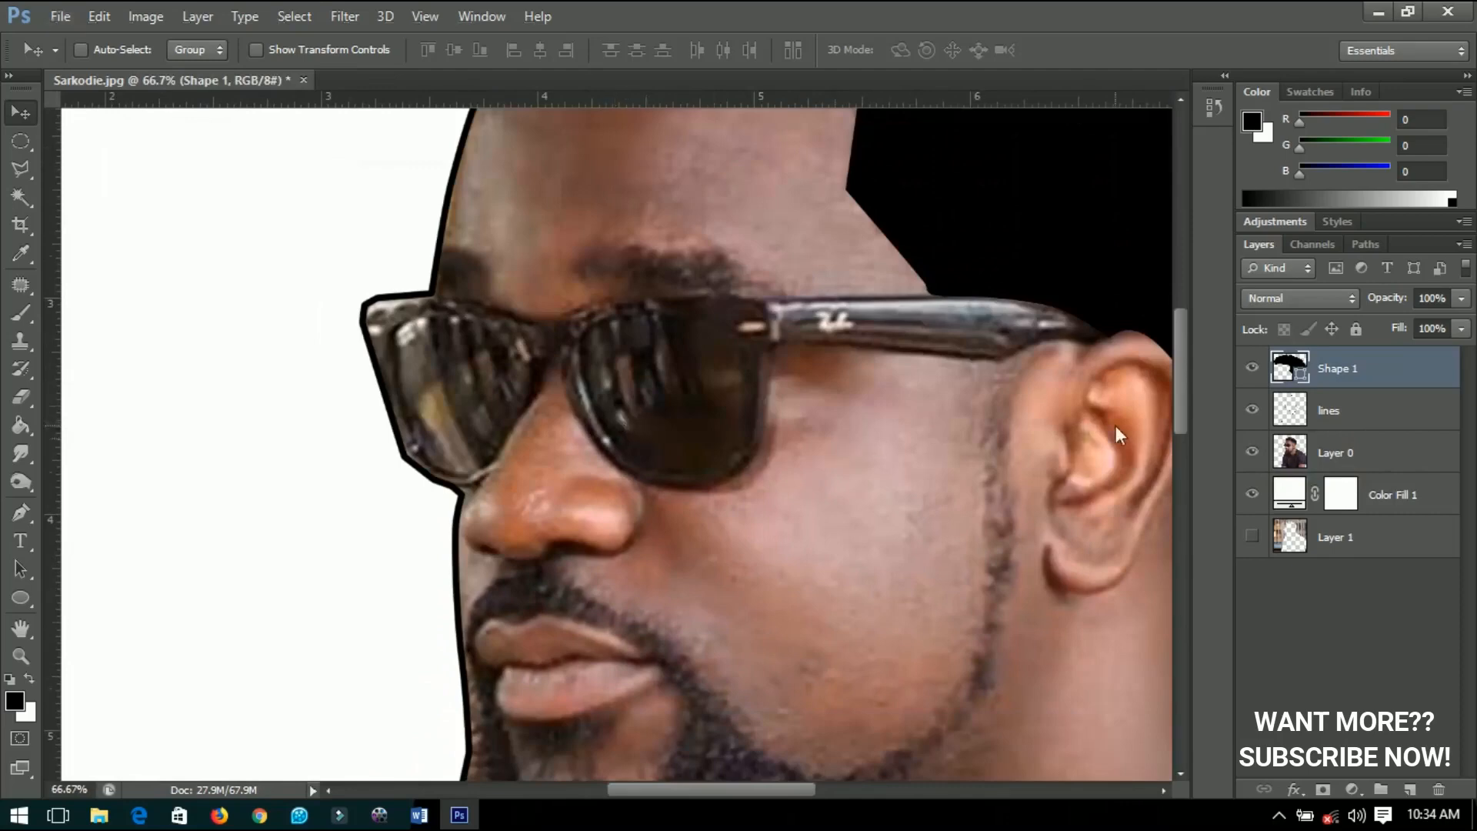
{"action": "left_click", "coordinate": [1317, 415]}
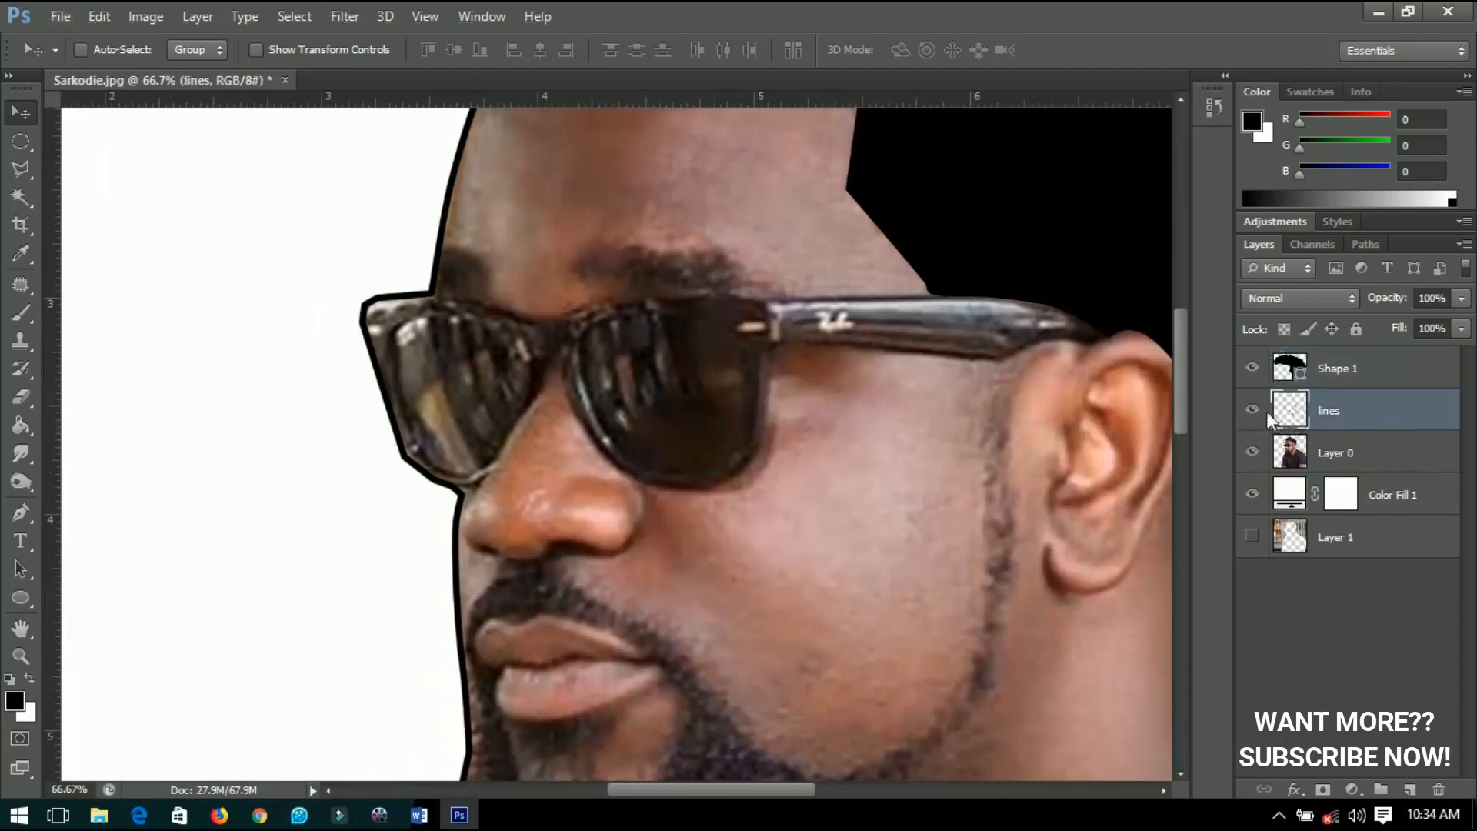
{"action": "left_click", "coordinate": [1263, 409]}
{"action": "scroll", "coordinate": [468, 220], "scroll_direction": "down", "scroll_amount": 1}
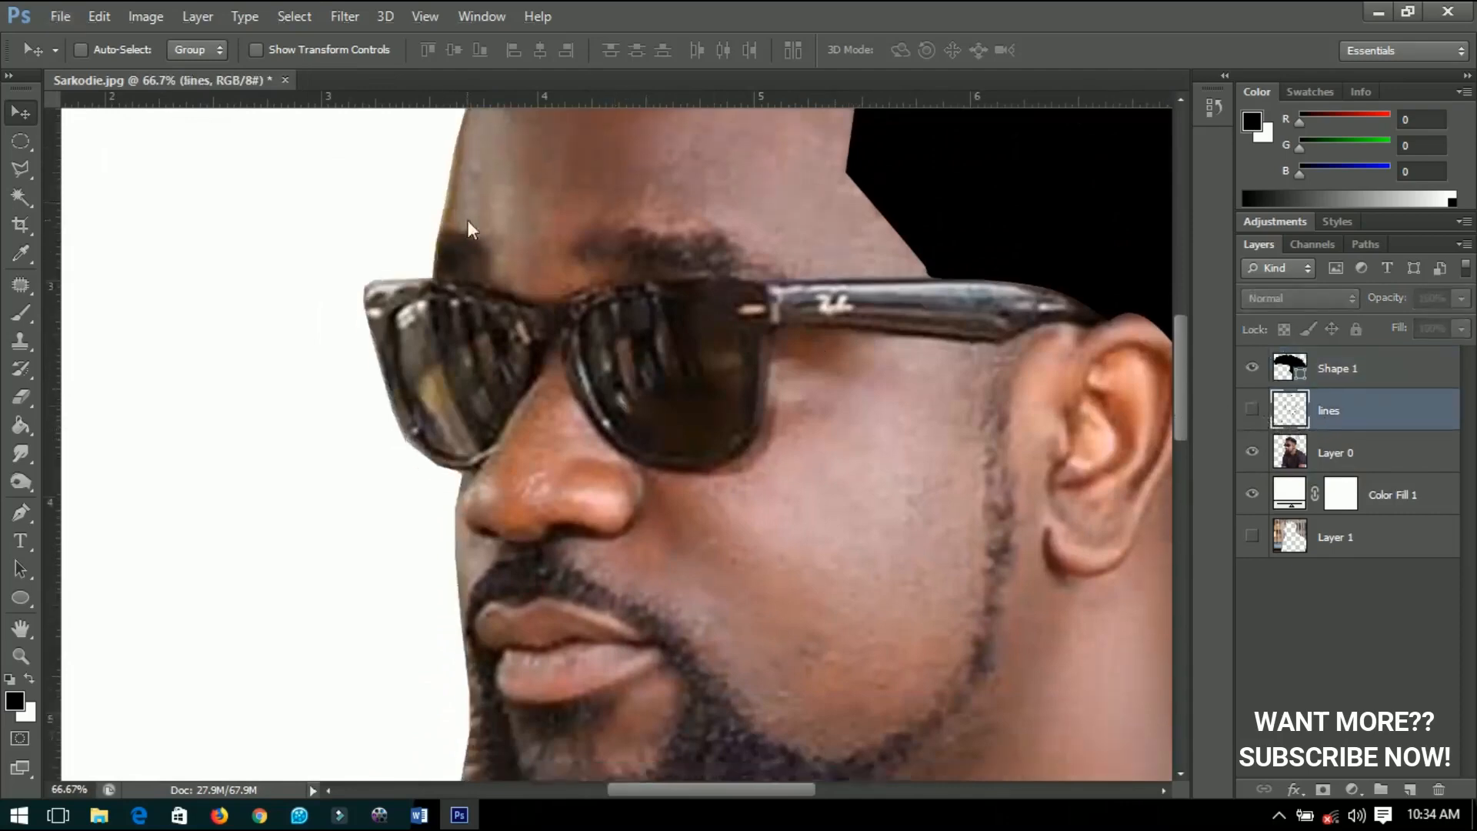
{"action": "scroll", "coordinate": [468, 222], "scroll_direction": "down", "scroll_amount": 2}
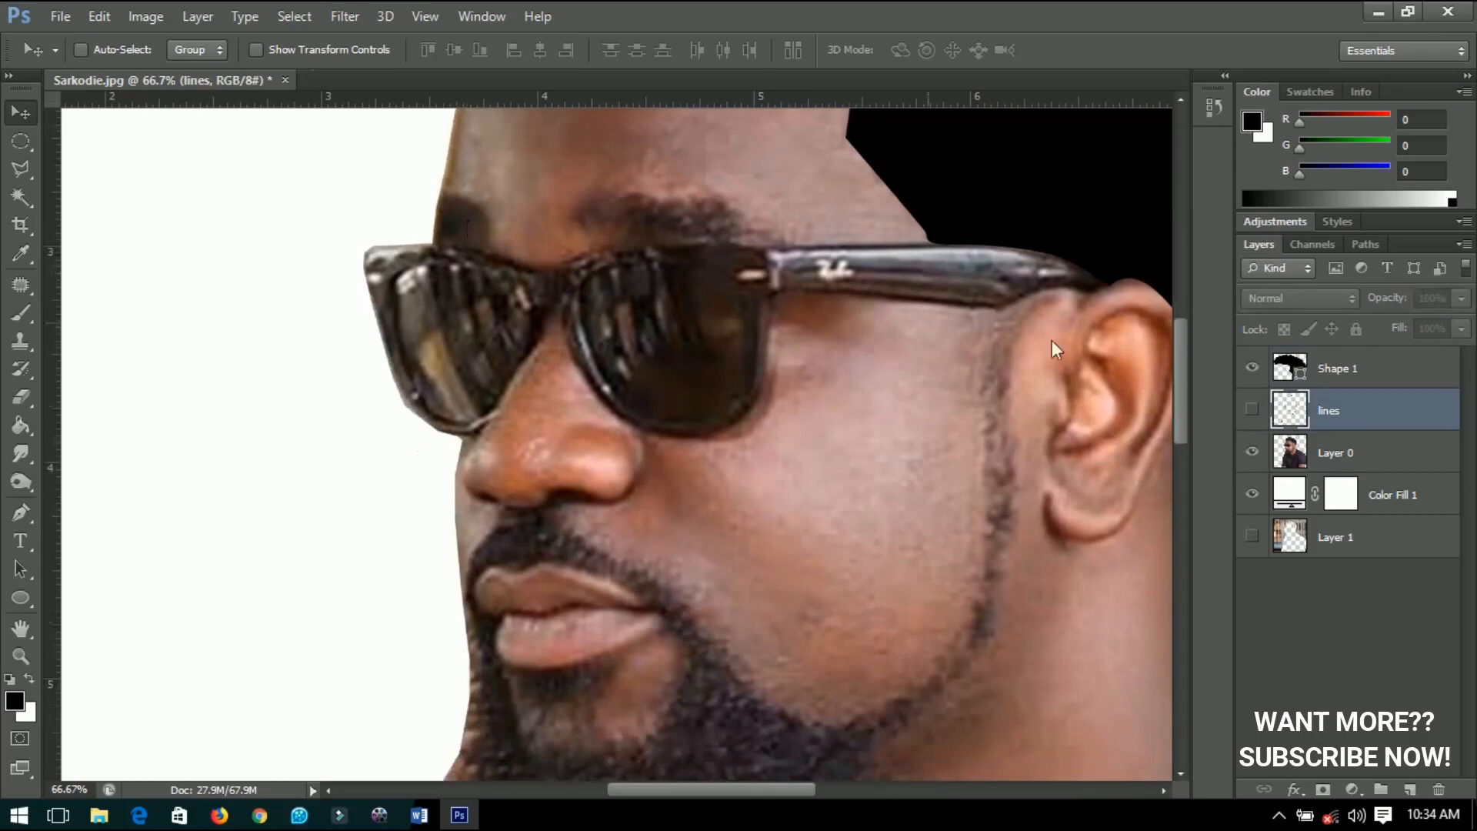
{"action": "left_click", "coordinate": [1251, 367]}
{"action": "left_click", "coordinate": [21, 512]}
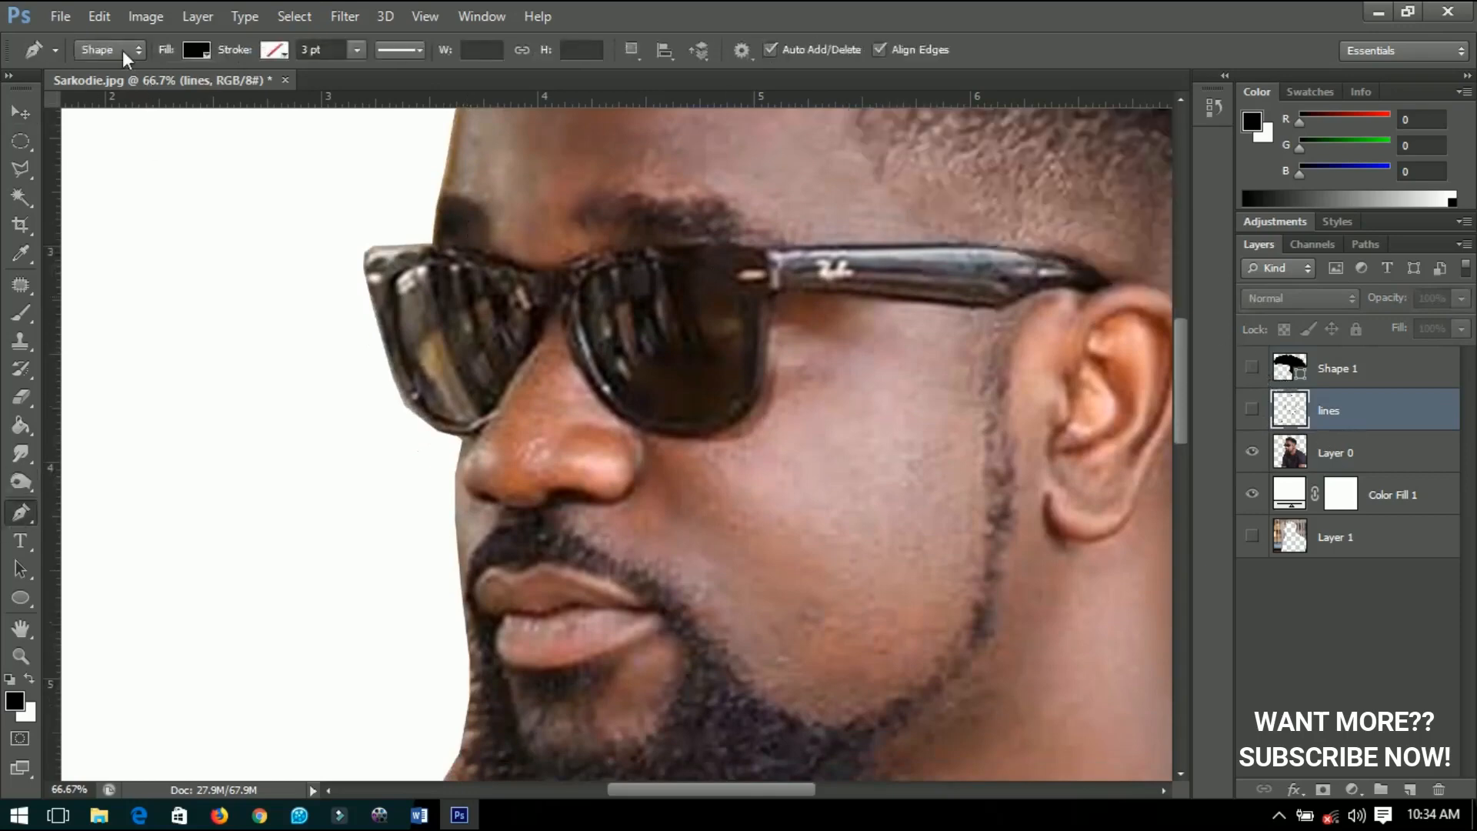
- Start a black-filled pen shape at the sunglasses' outer top corner and trace down the far lens and around its lower edge
{"action": "left_click_drag", "start_coordinate": [421, 297], "coordinate": [694, 314]}
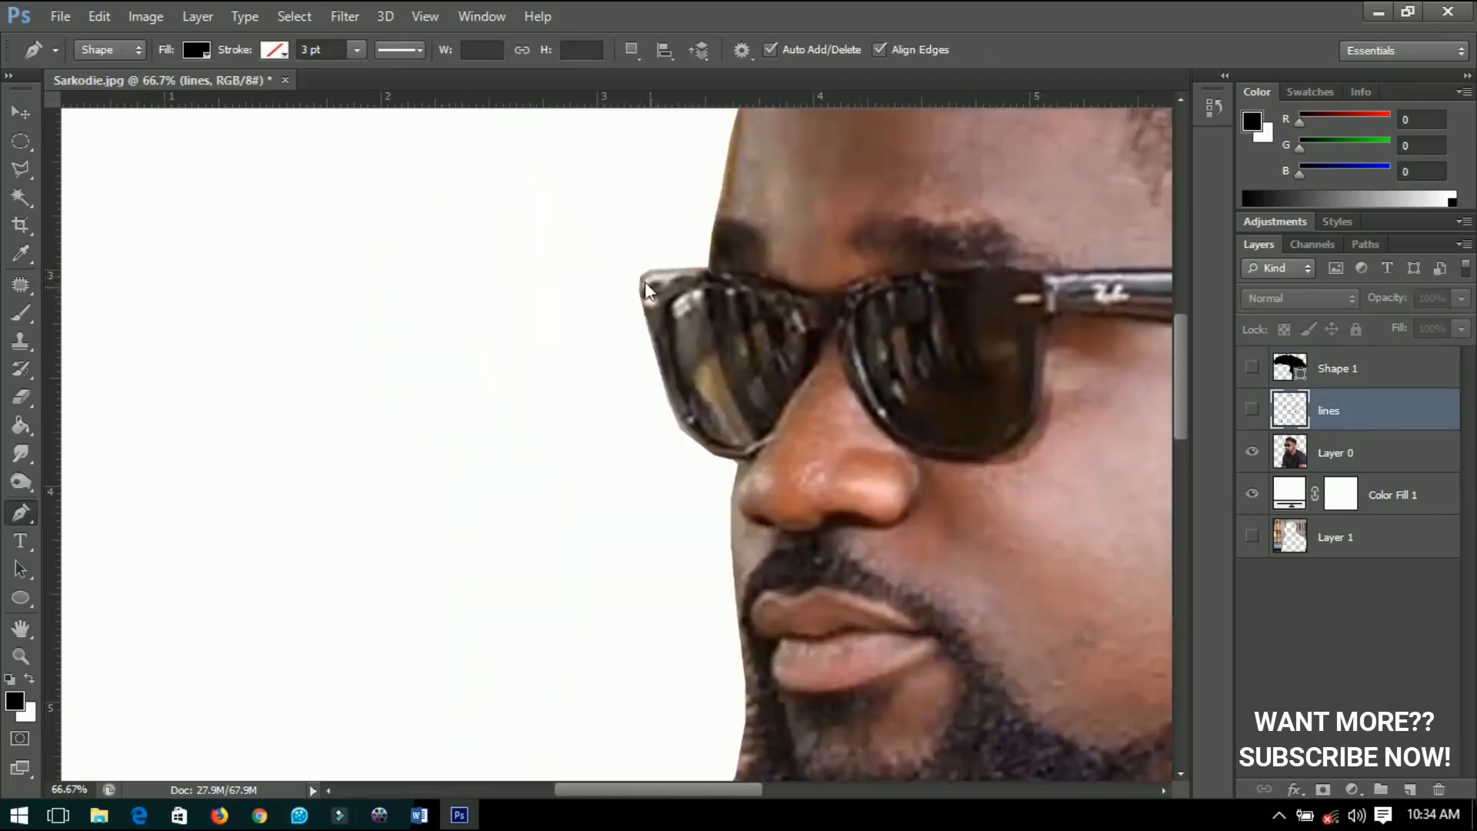
{"action": "scroll", "coordinate": [645, 282], "scroll_direction": "up", "scroll_amount": 1}
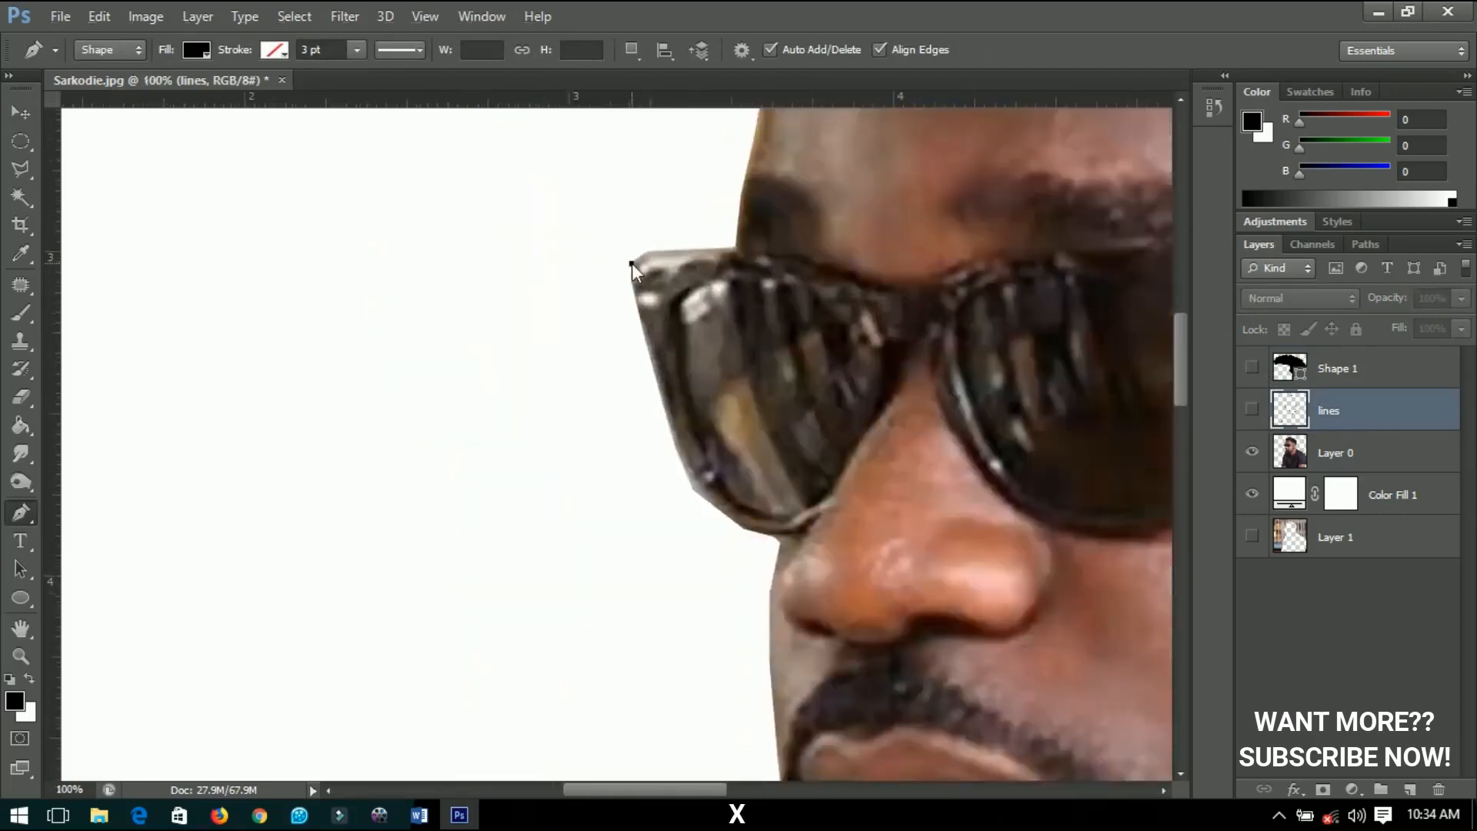
{"action": "left_click", "coordinate": [631, 263]}
{"action": "left_click_drag", "start_coordinate": [643, 332], "coordinate": [650, 363]}
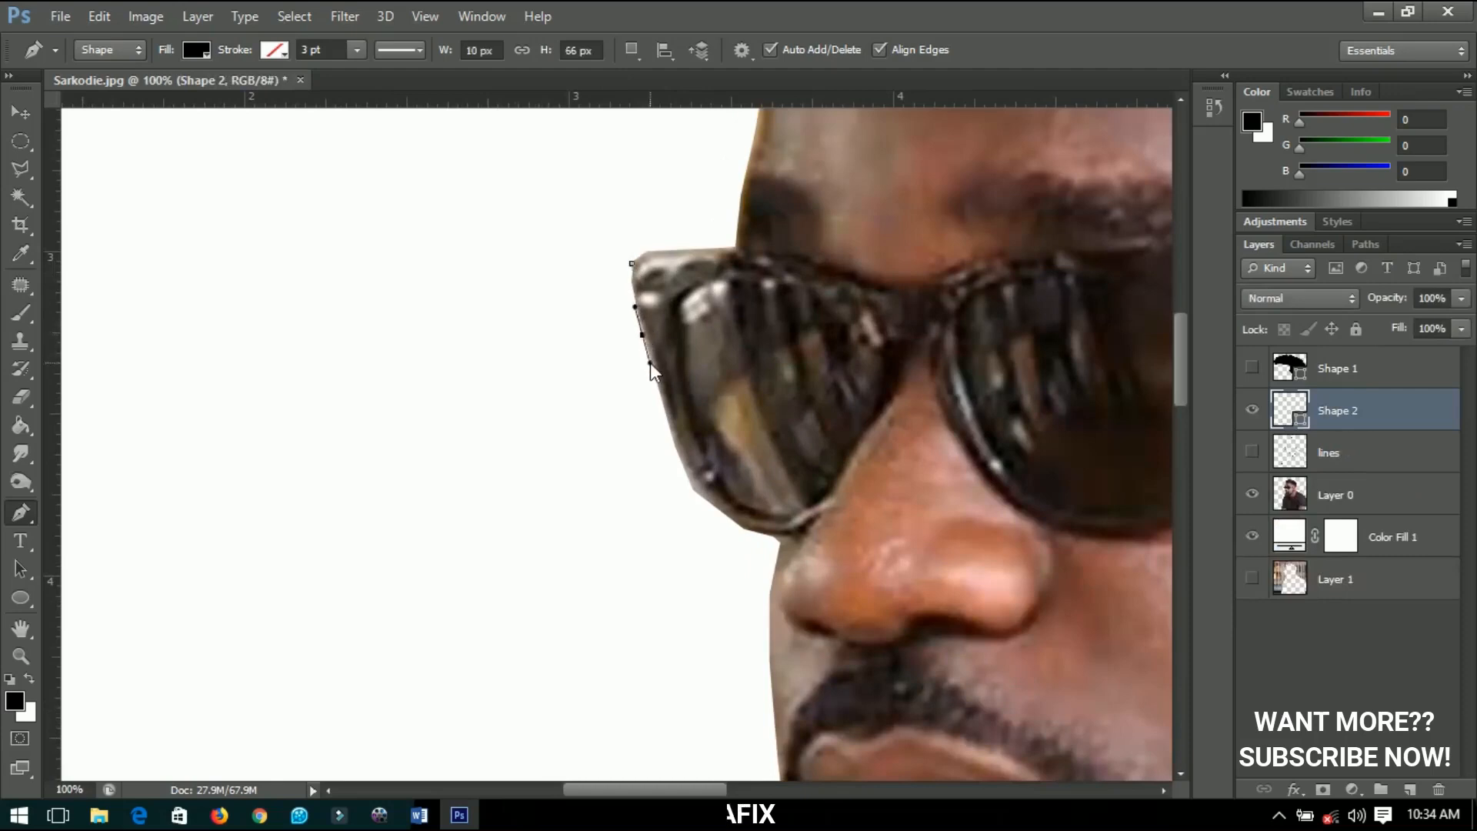
{"action": "left_click", "coordinate": [688, 484]}
{"action": "left_click", "coordinate": [738, 524]}
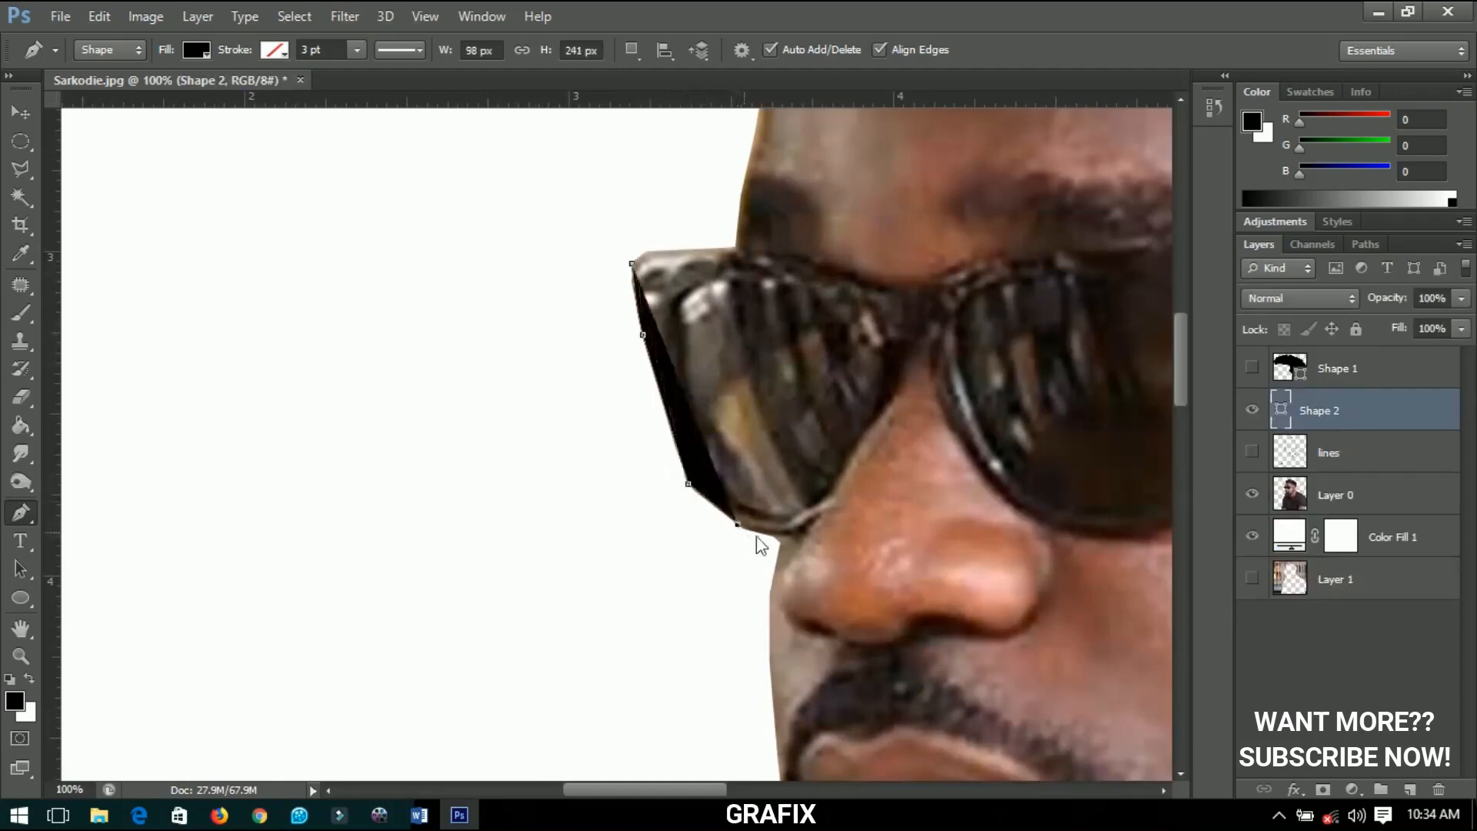
{"action": "left_click", "coordinate": [774, 542]}
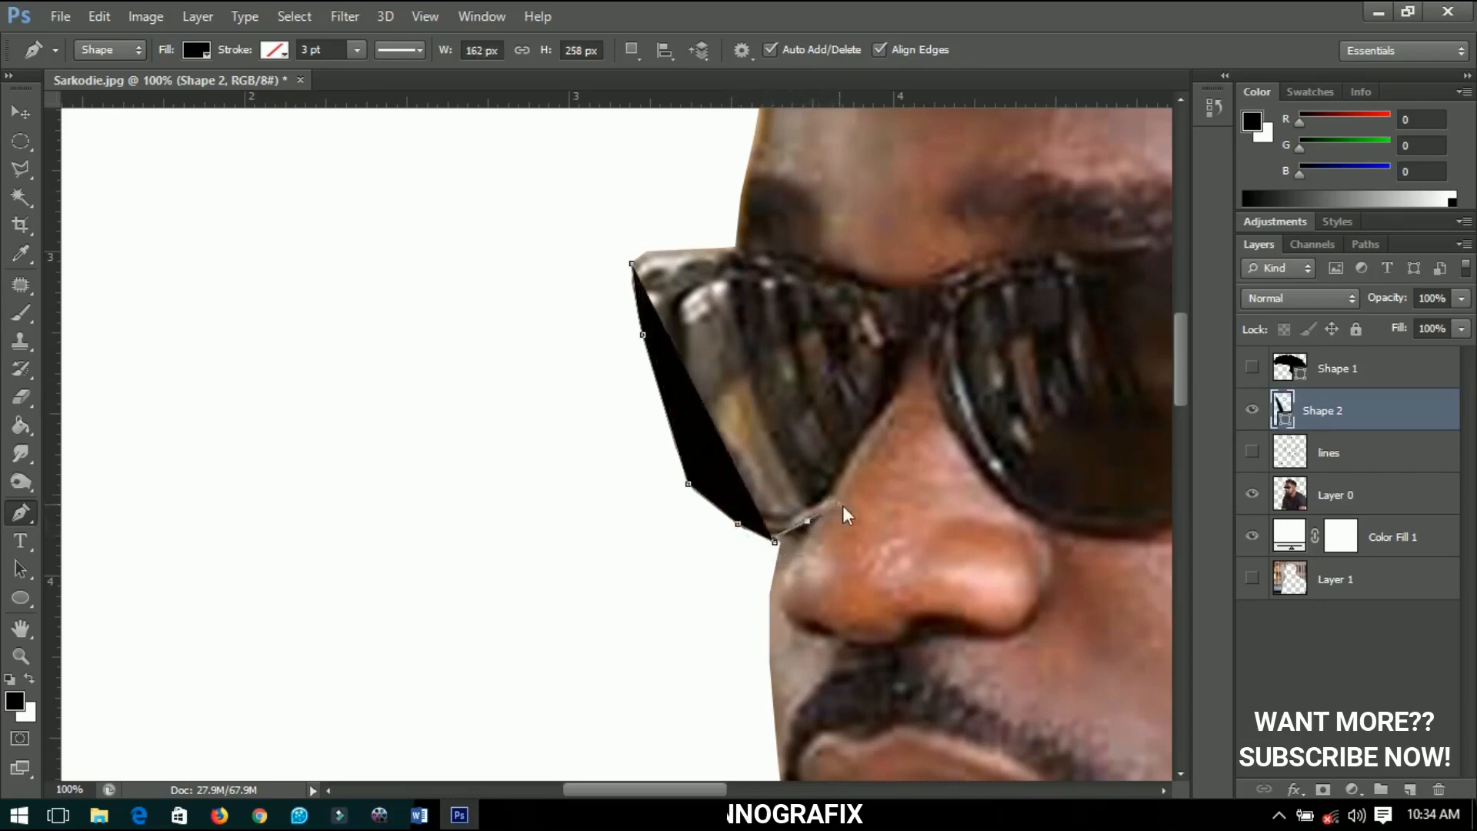
{"action": "left_click_drag", "start_coordinate": [833, 503], "coordinate": [833, 503]}
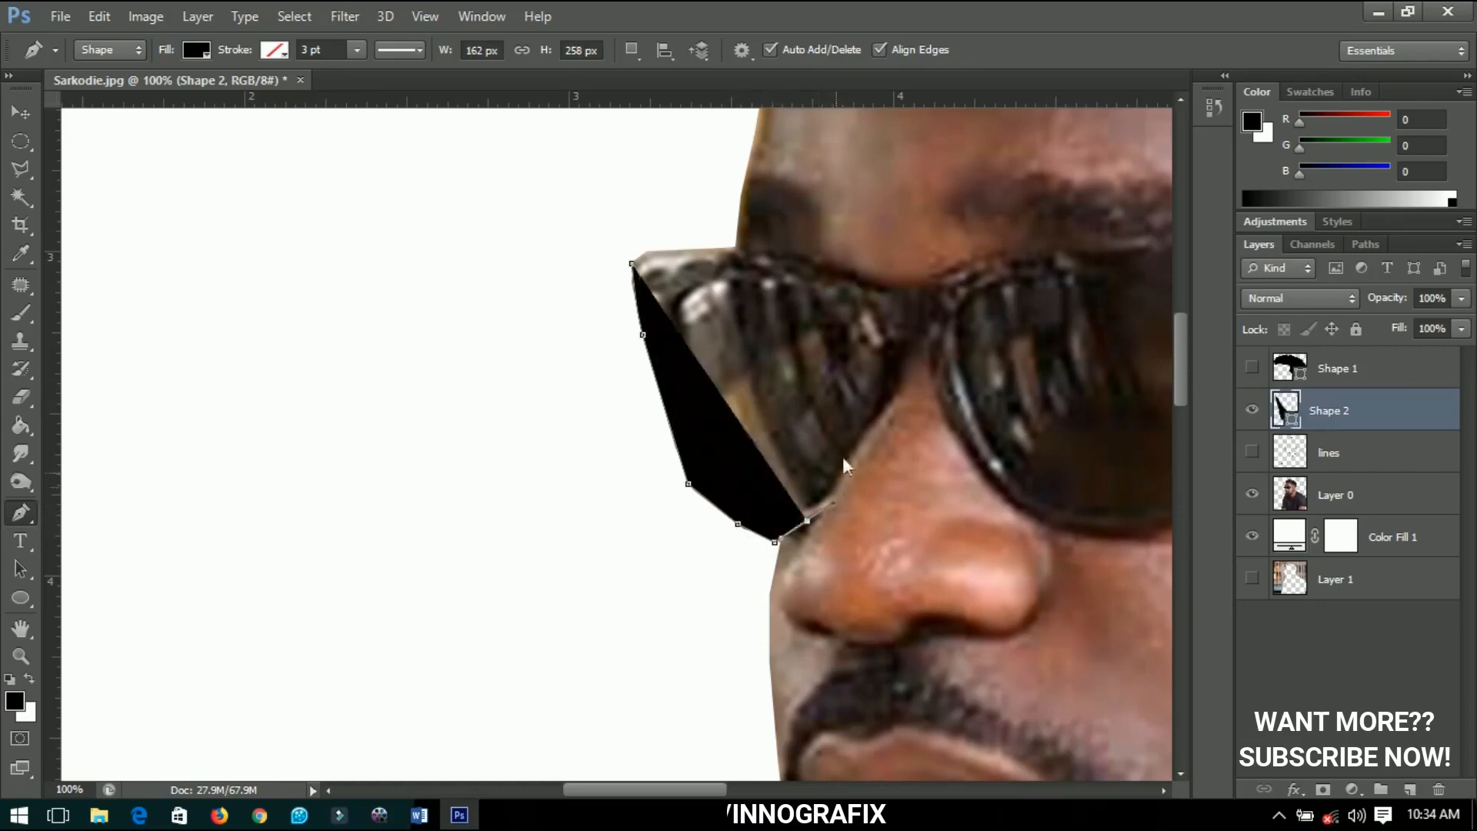
- Continue the sunglasses shape up the nose side of the far lens and across the underside of the bridge
{"action": "left_click", "coordinate": [869, 423]}
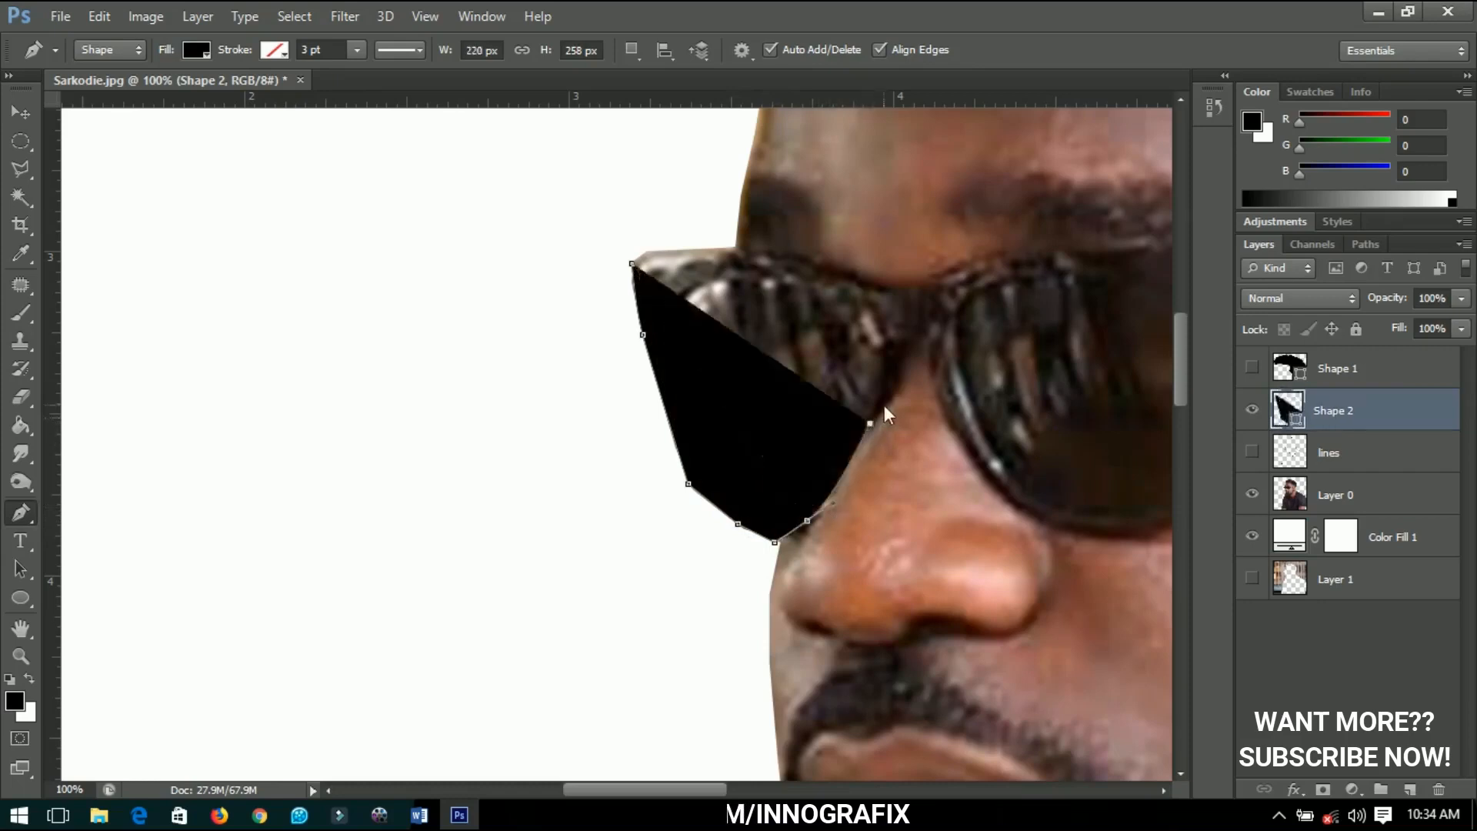
{"action": "left_click", "coordinate": [889, 394]}
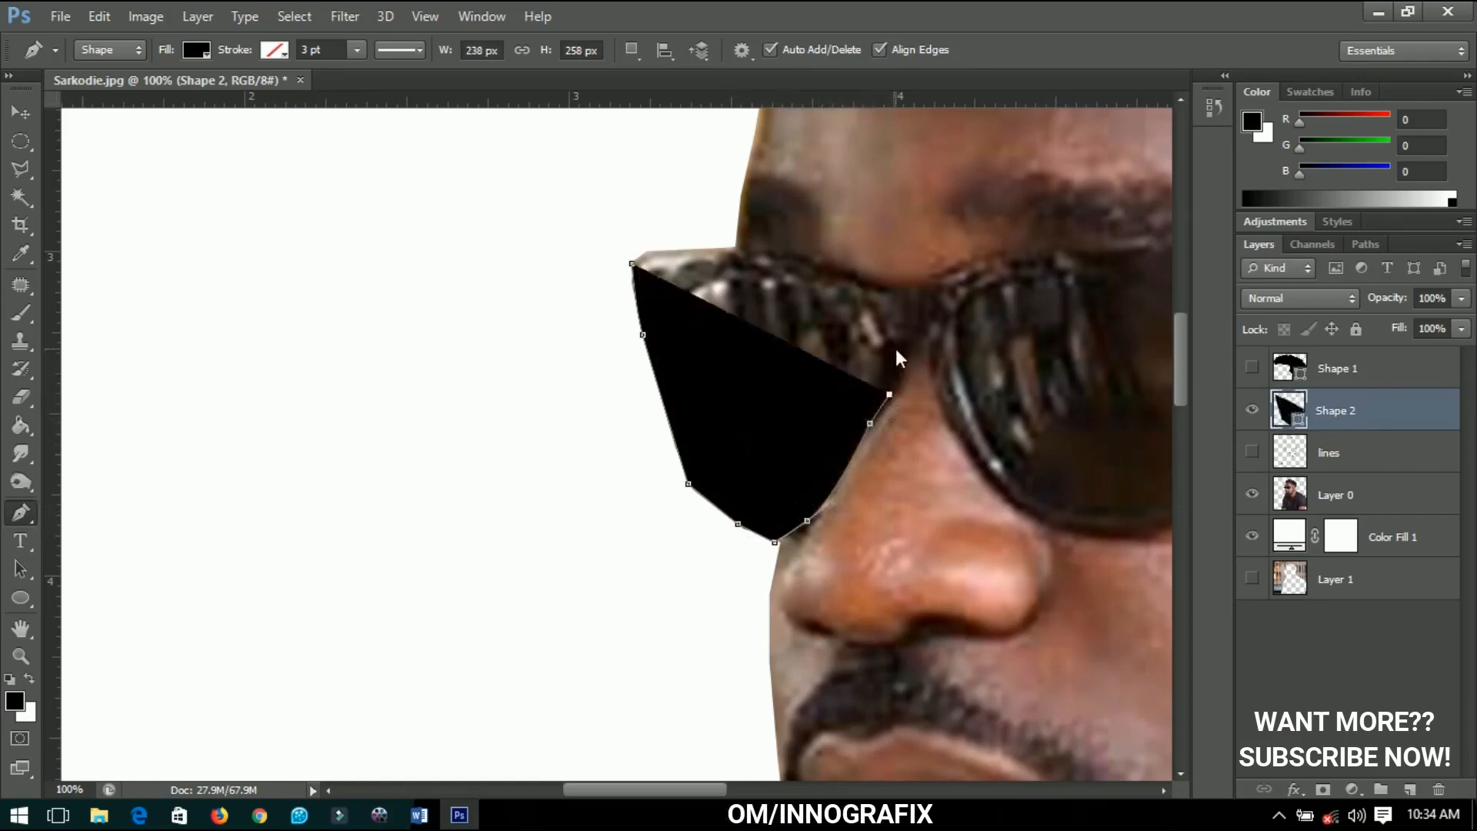
{"action": "left_click", "coordinate": [901, 346]}
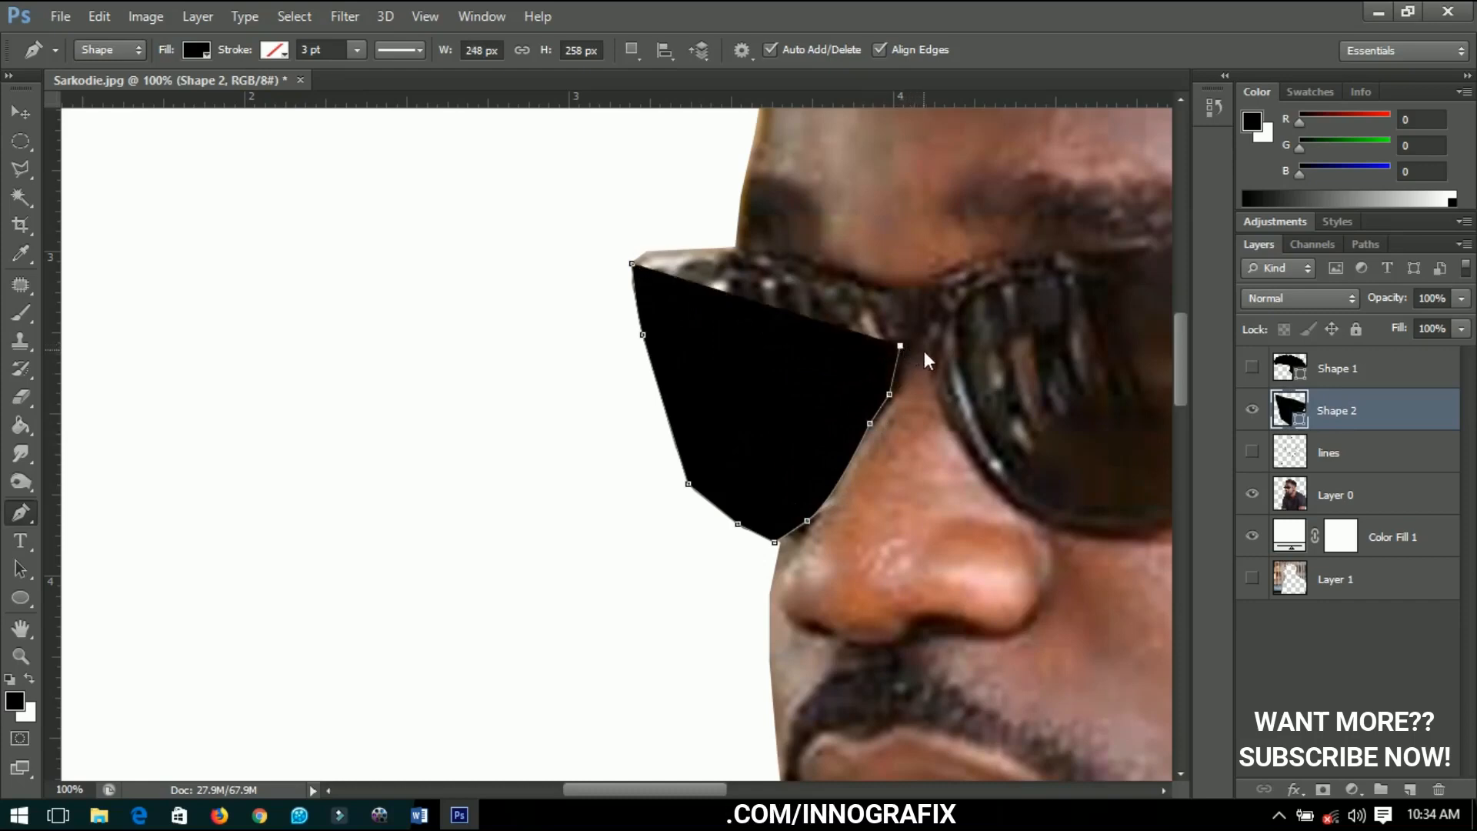
{"action": "left_click", "coordinate": [925, 347]}
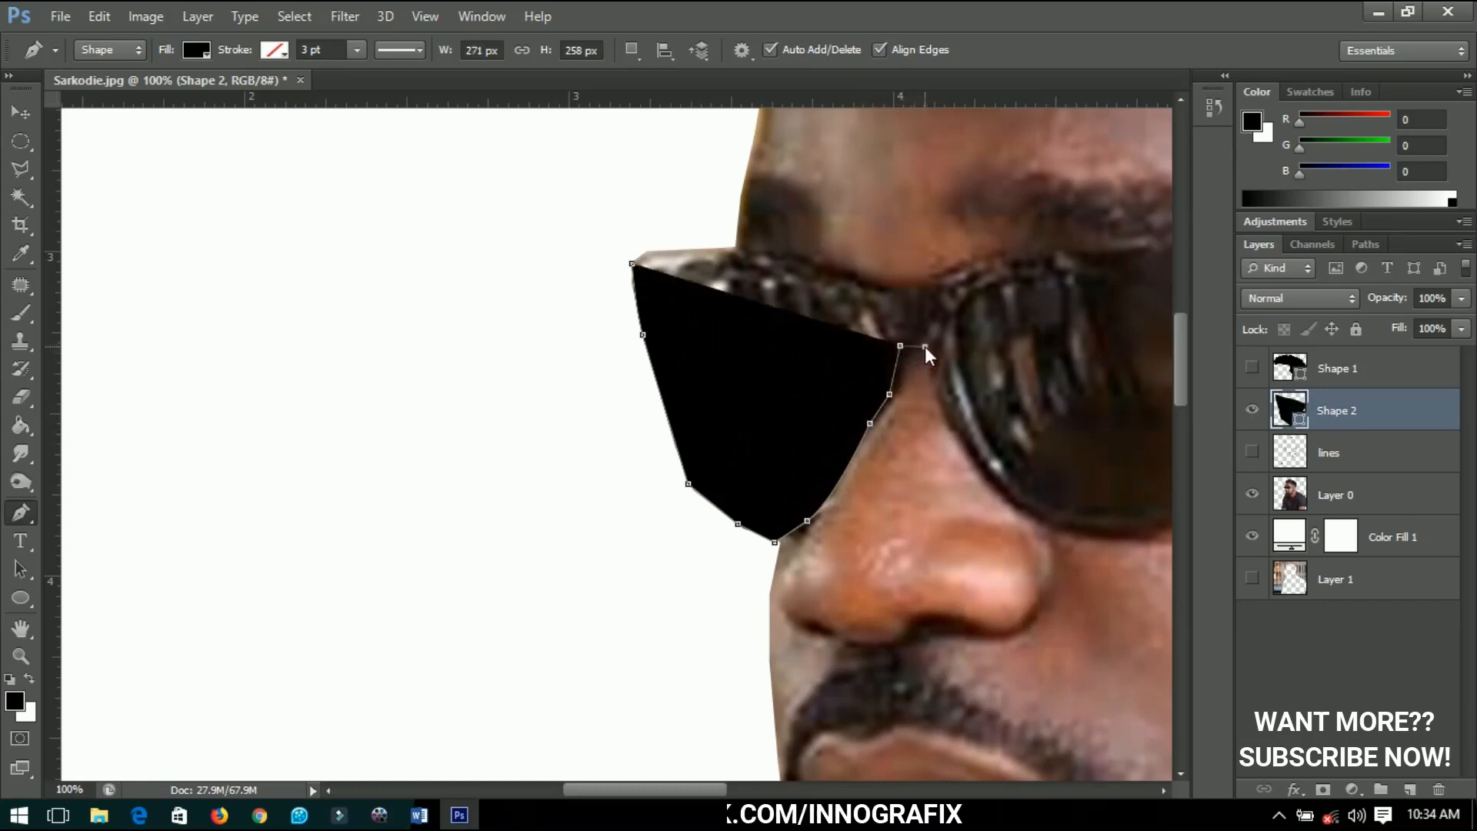
- Trace the sunglasses shape down the nose side of the near lens and around its lower edge
{"action": "left_click", "coordinate": [950, 416]}
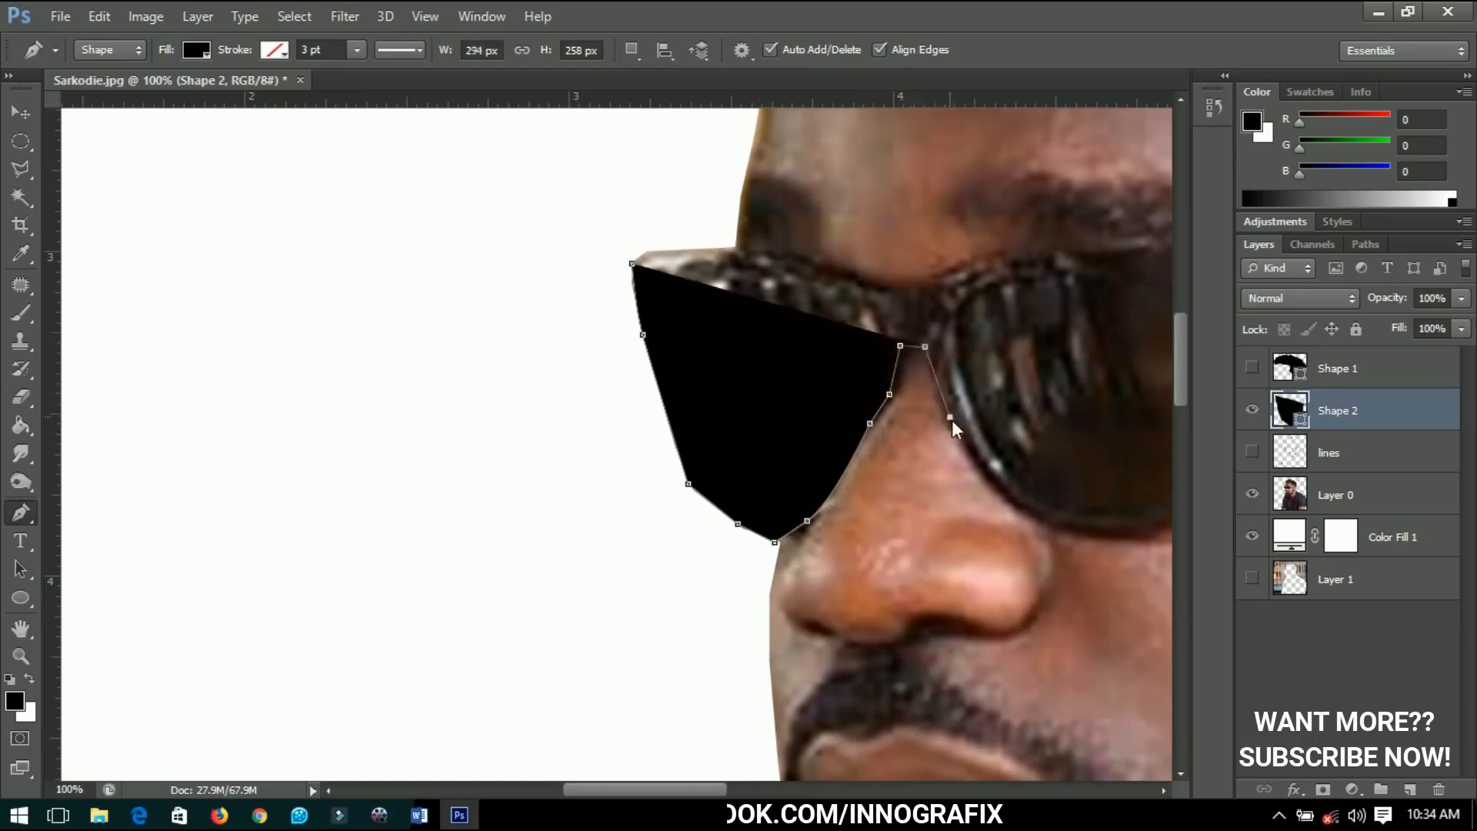
{"action": "mouse_move", "coordinate": [991, 477]}
{"action": "left_mouse_down"}
{"action": "mouse_move", "coordinate": [1000, 489]}
{"action": "mouse_move", "coordinate": [903, 484]}
{"action": "left_mouse_up"}
{"action": "left_click", "coordinate": [1035, 519]}
{"action": "left_click_drag", "start_coordinate": [983, 499], "coordinate": [1058, 479]}
{"action": "left_click_drag", "start_coordinate": [1049, 478], "coordinate": [699, 497]}
{"action": "left_click_drag", "start_coordinate": [738, 464], "coordinate": [755, 442]}
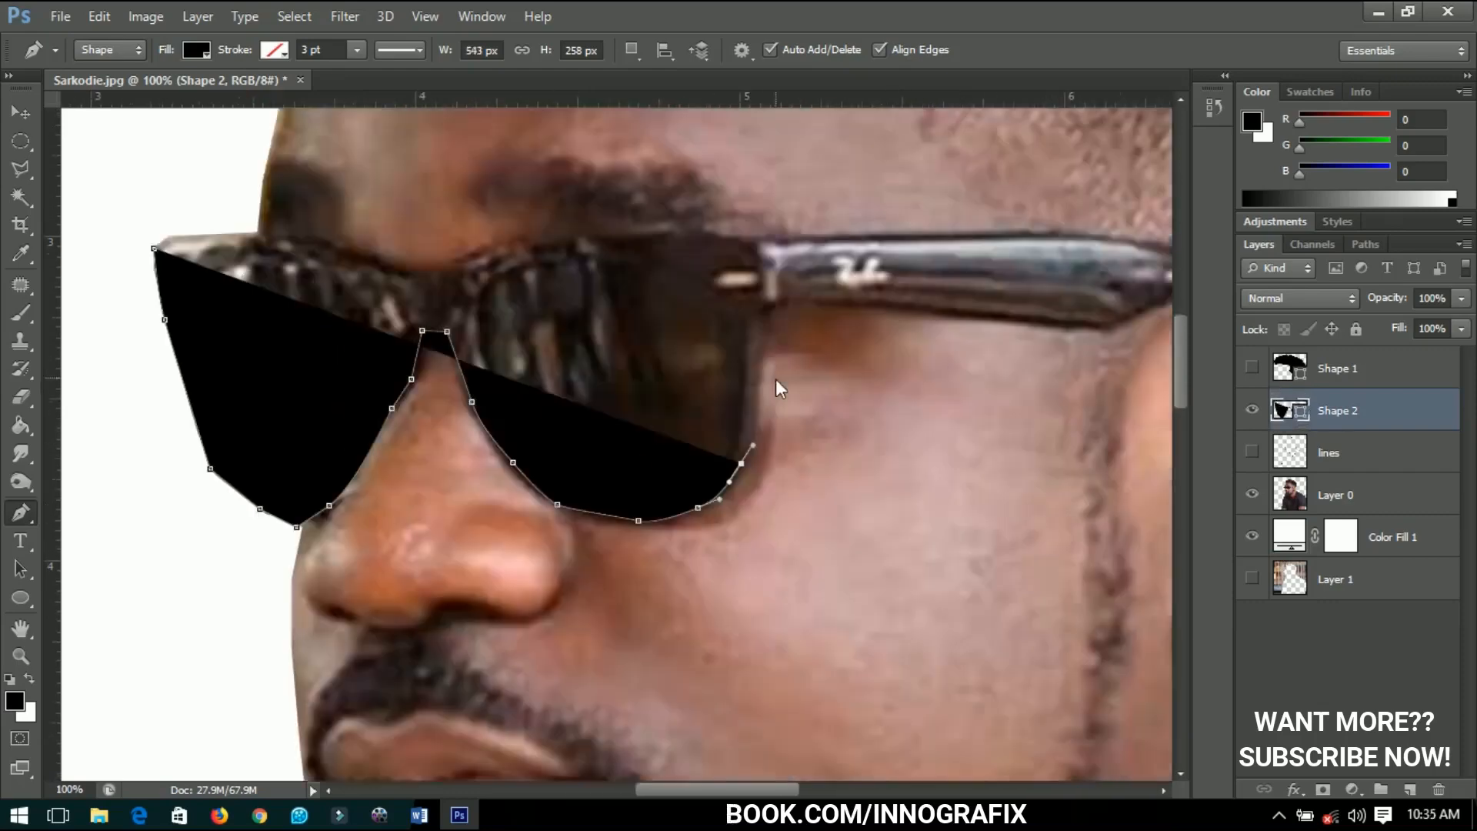
- Extend the sunglasses shape up the near lens's outer edge and along the underside of the arm to the ear
{"action": "left_click", "coordinate": [762, 352]}
{"action": "left_click", "coordinate": [767, 307]}
{"action": "left_click_drag", "start_coordinate": [790, 312], "coordinate": [814, 312]}
{"action": "left_click_drag", "start_coordinate": [838, 322], "coordinate": [811, 267]}
{"action": "left_click", "coordinate": [868, 307]}
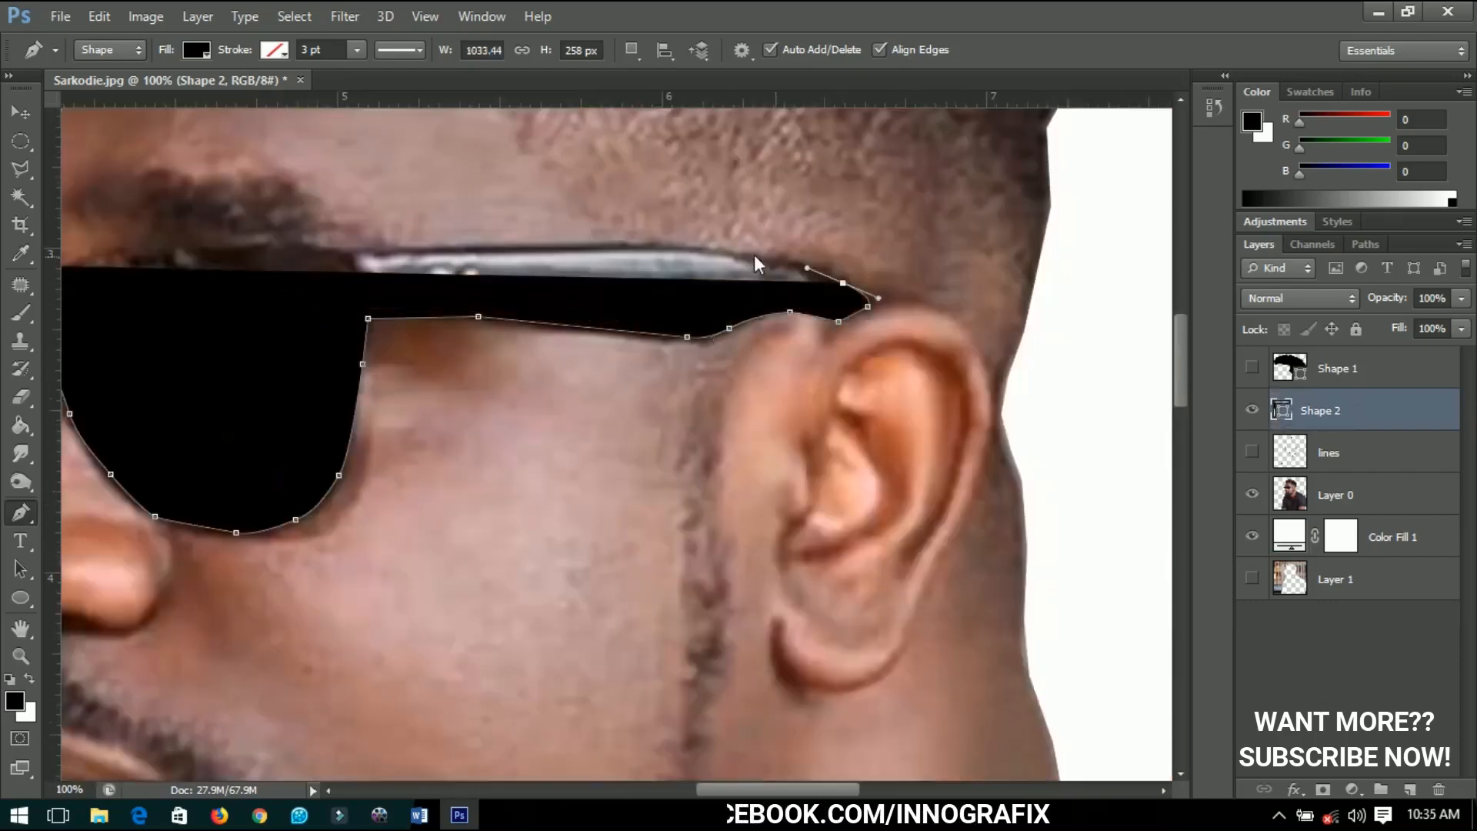
- Trace back along the arm's top edge to the hinge and set the sunglasses shape layer's opacity to 0%
{"action": "left_click", "coordinate": [722, 253]}
{"action": "left_click", "coordinate": [363, 255]}
{"action": "key", "text": "0"}
{"action": "key", "text": "0"}
- Continue the sunglasses shape along the top edge of the near lens and across the top of the bridge
{"action": "mouse_move", "coordinate": [558, 290]}
{"action": "left_mouse_down"}
{"action": "mouse_move", "coordinate": [658, 320]}
{"action": "mouse_move", "coordinate": [1040, 372]}
{"action": "left_mouse_up"}
{"action": "left_click_drag", "start_coordinate": [696, 336], "coordinate": [652, 335]}
{"action": "left_click", "coordinate": [587, 341]}
{"action": "left_click", "coordinate": [539, 367]}
{"action": "left_click", "coordinate": [489, 368]}
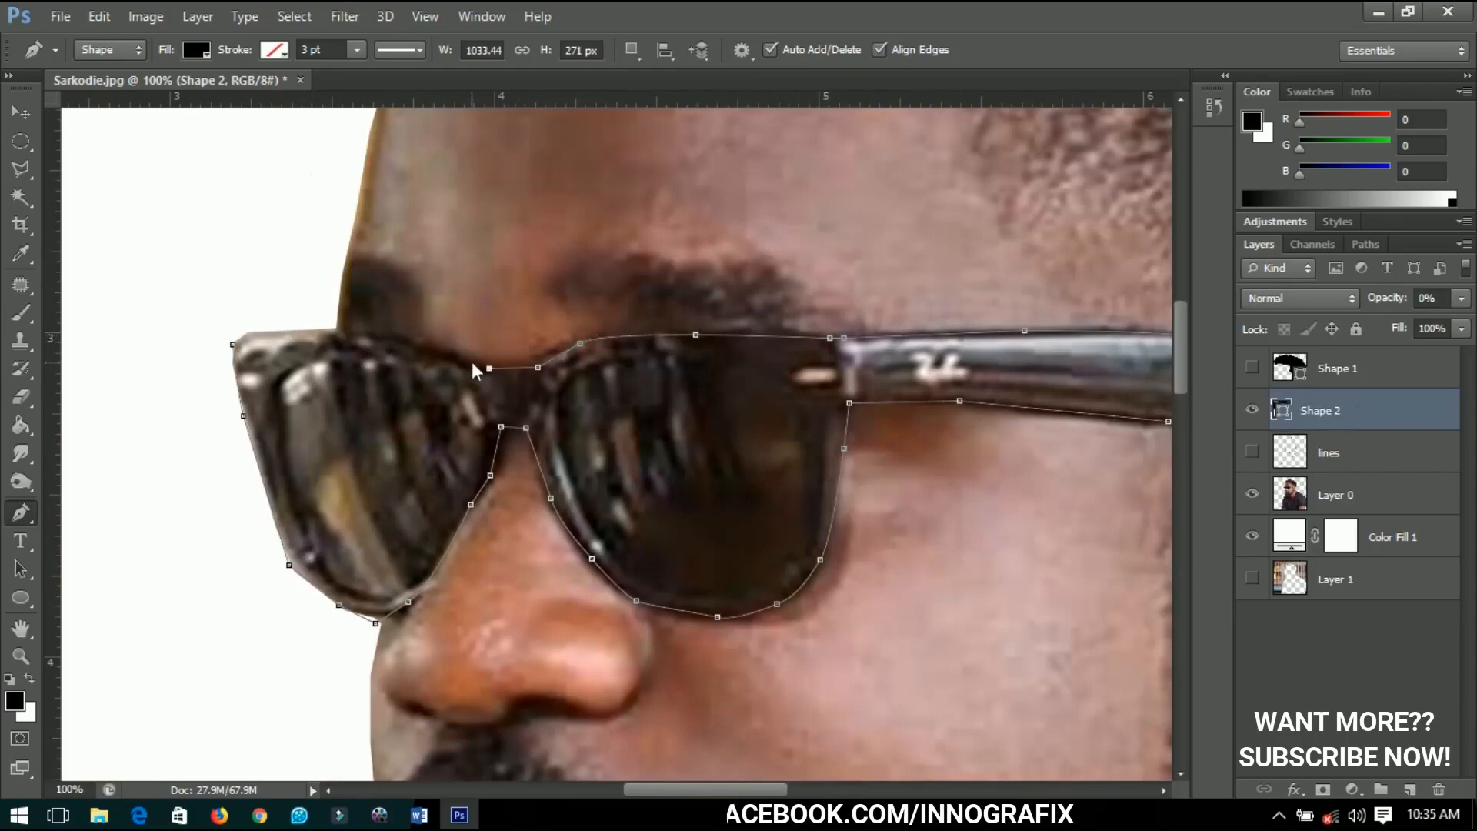
- Close the sunglasses shape along the far lens's top edge and restore its layer opacity to 100%
{"action": "left_click", "coordinate": [336, 328]}
{"action": "left_click", "coordinate": [246, 332]}
{"action": "key", "text": "6"}
{"action": "key", "text": "9"}
{"action": "key", "text": "0"}
{"action": "key", "text": "v"}
{"action": "key", "text": "ctrl+0"}
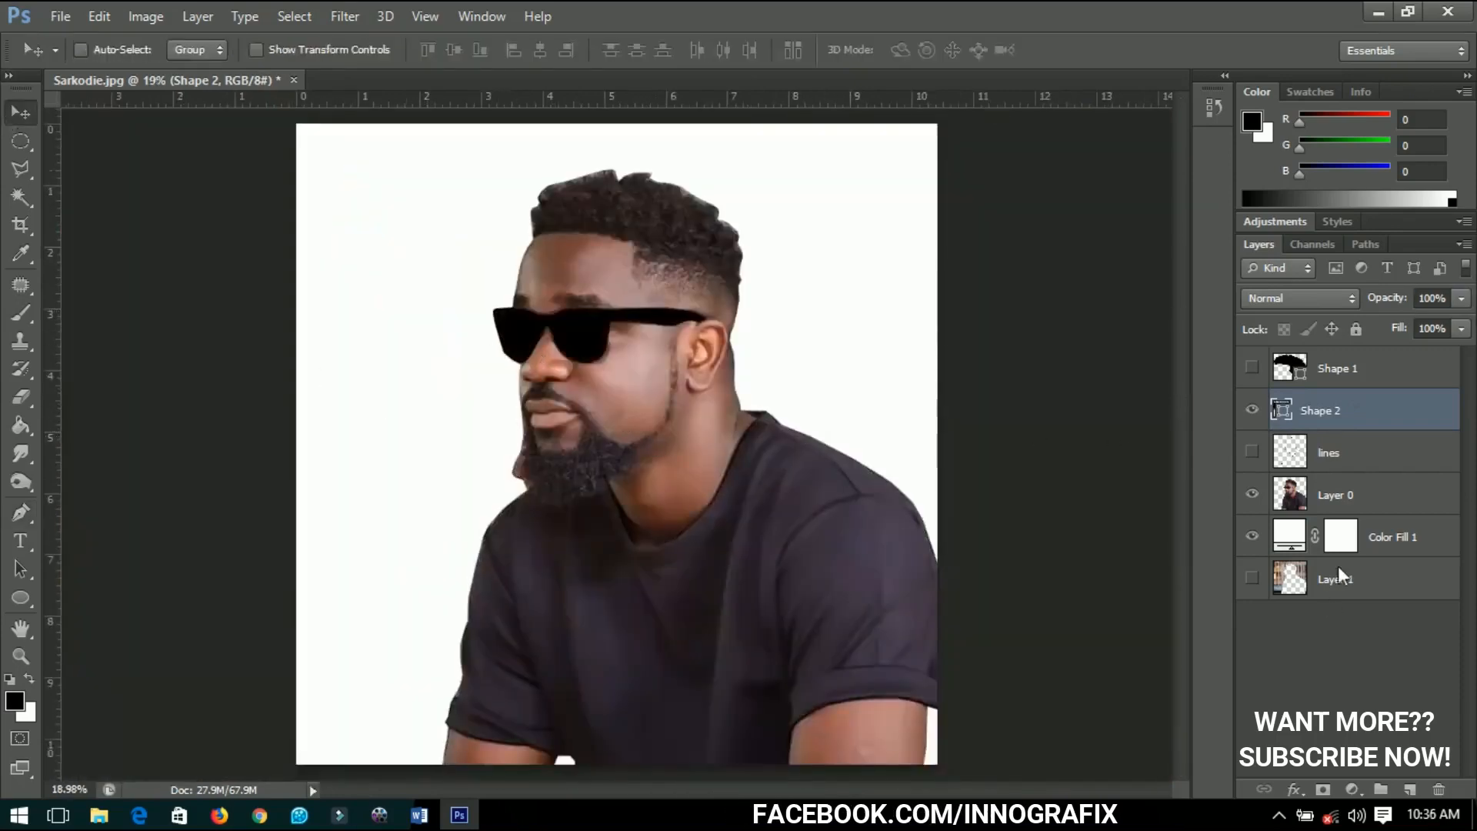
- Show the lines and hair shape layers and toggle Layer 0 off and on to check the artwork with the sunglasses
{"action": "left_click", "coordinate": [1253, 453]}
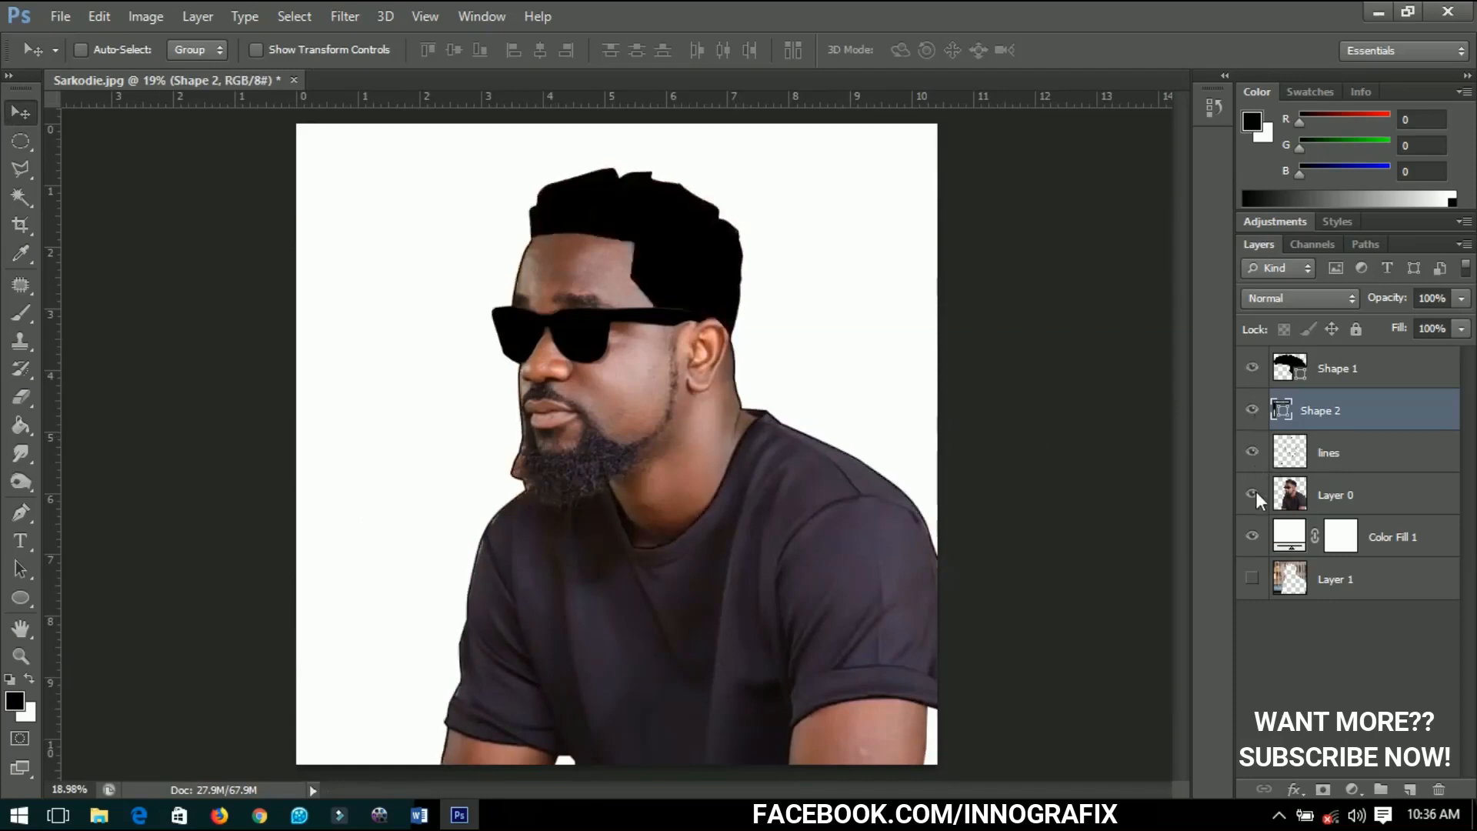
{"action": "left_click", "coordinate": [1254, 494]}
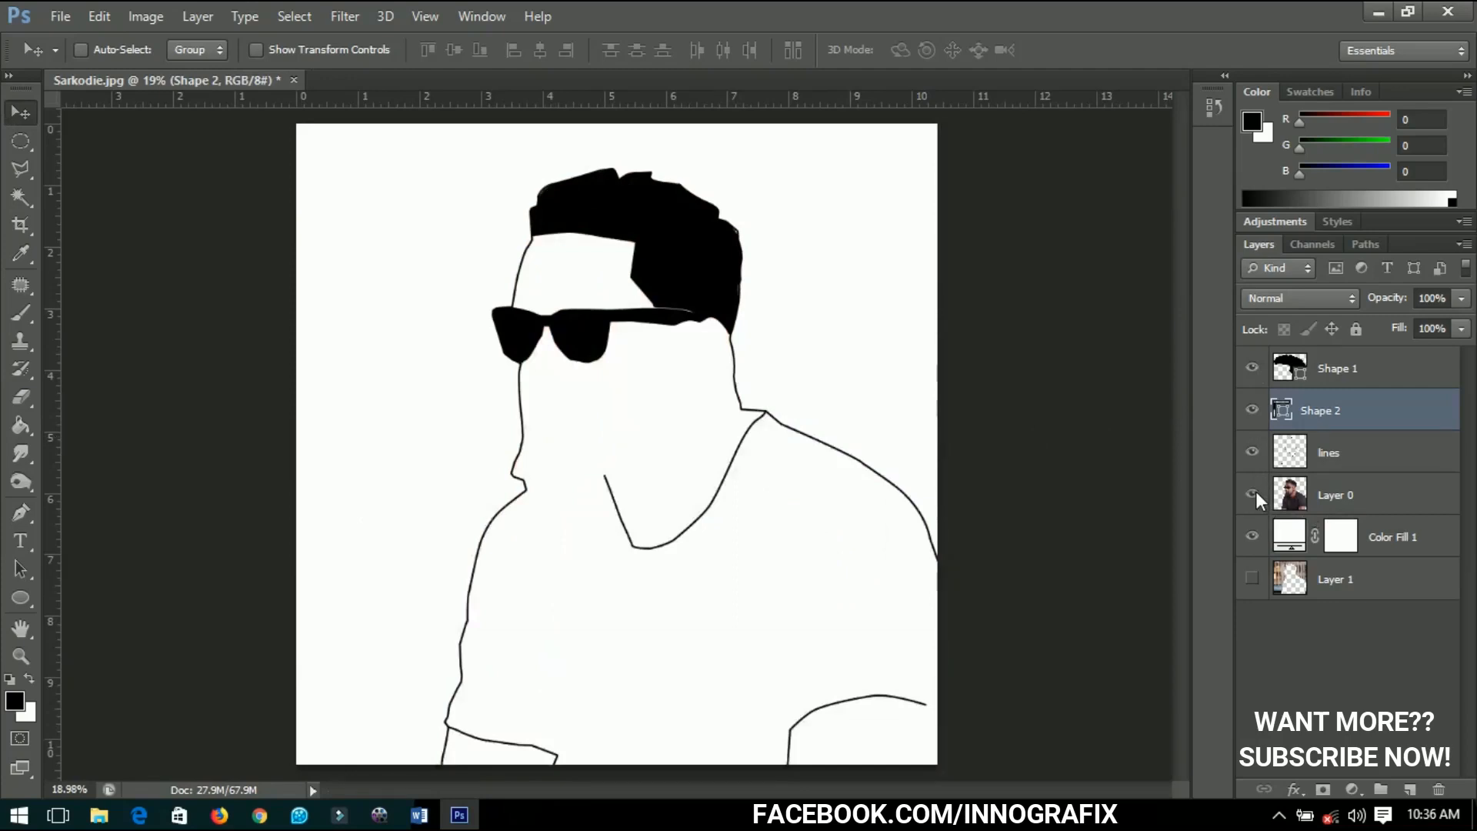
{"action": "left_click", "coordinate": [1252, 494]}
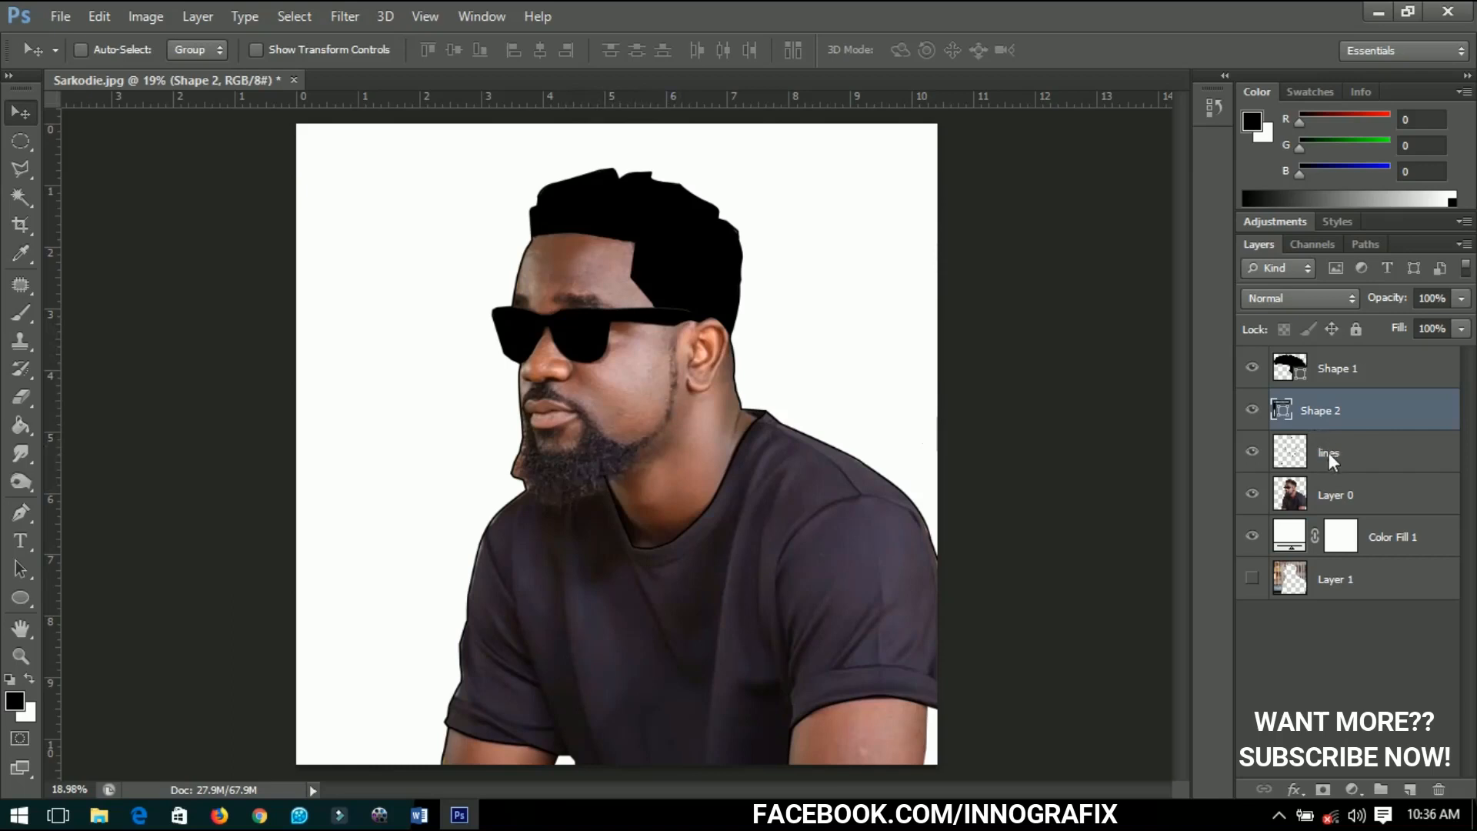
- Hide Shape 1, Shape 2 and the lines layer to expose the photo around the ear
{"action": "left_click", "coordinate": [1252, 410]}
{"action": "left_click", "coordinate": [1252, 368]}
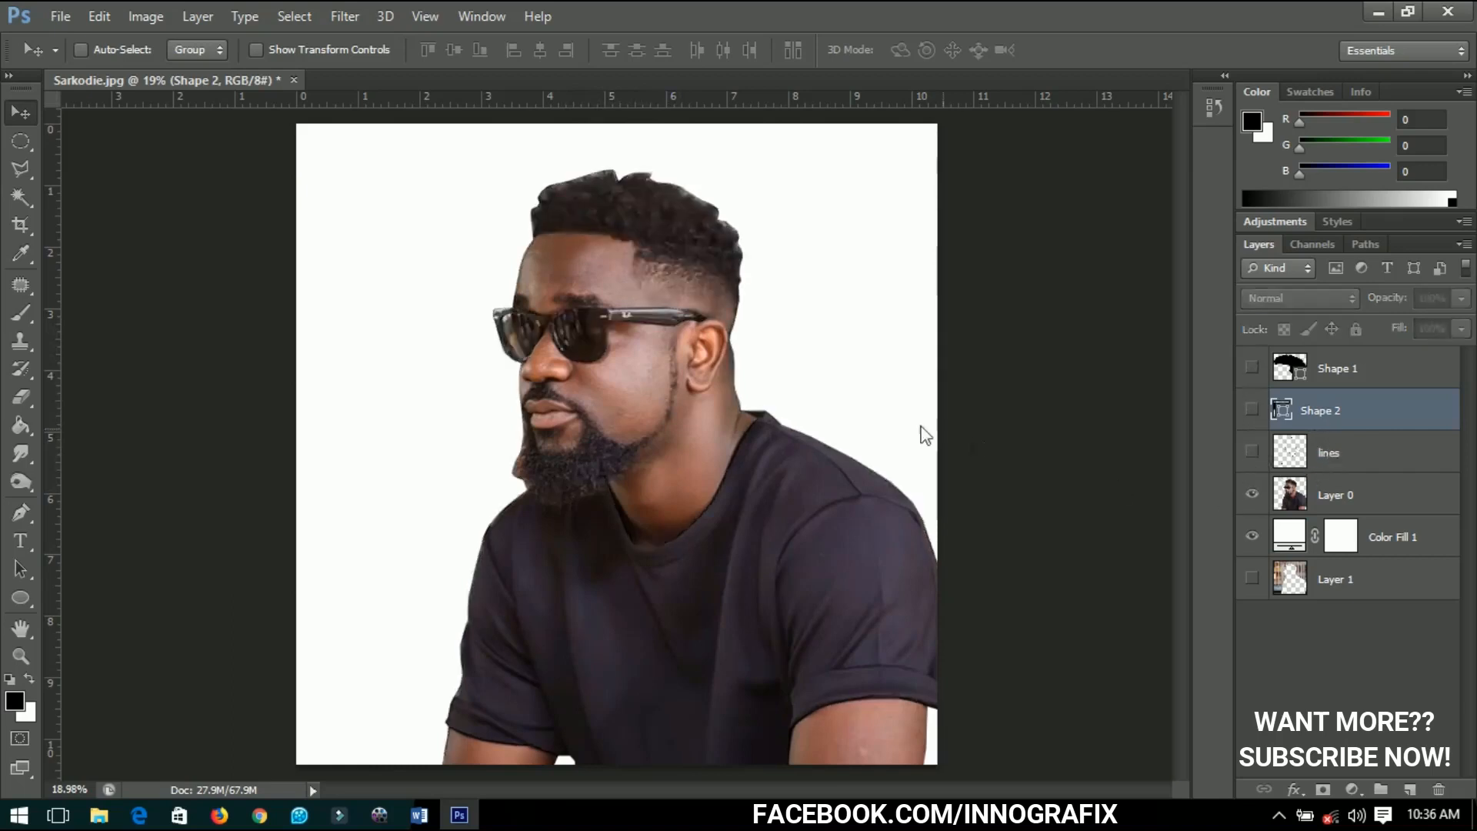
{"action": "scroll", "coordinate": [667, 344], "scroll_direction": "up", "scroll_amount": 3}
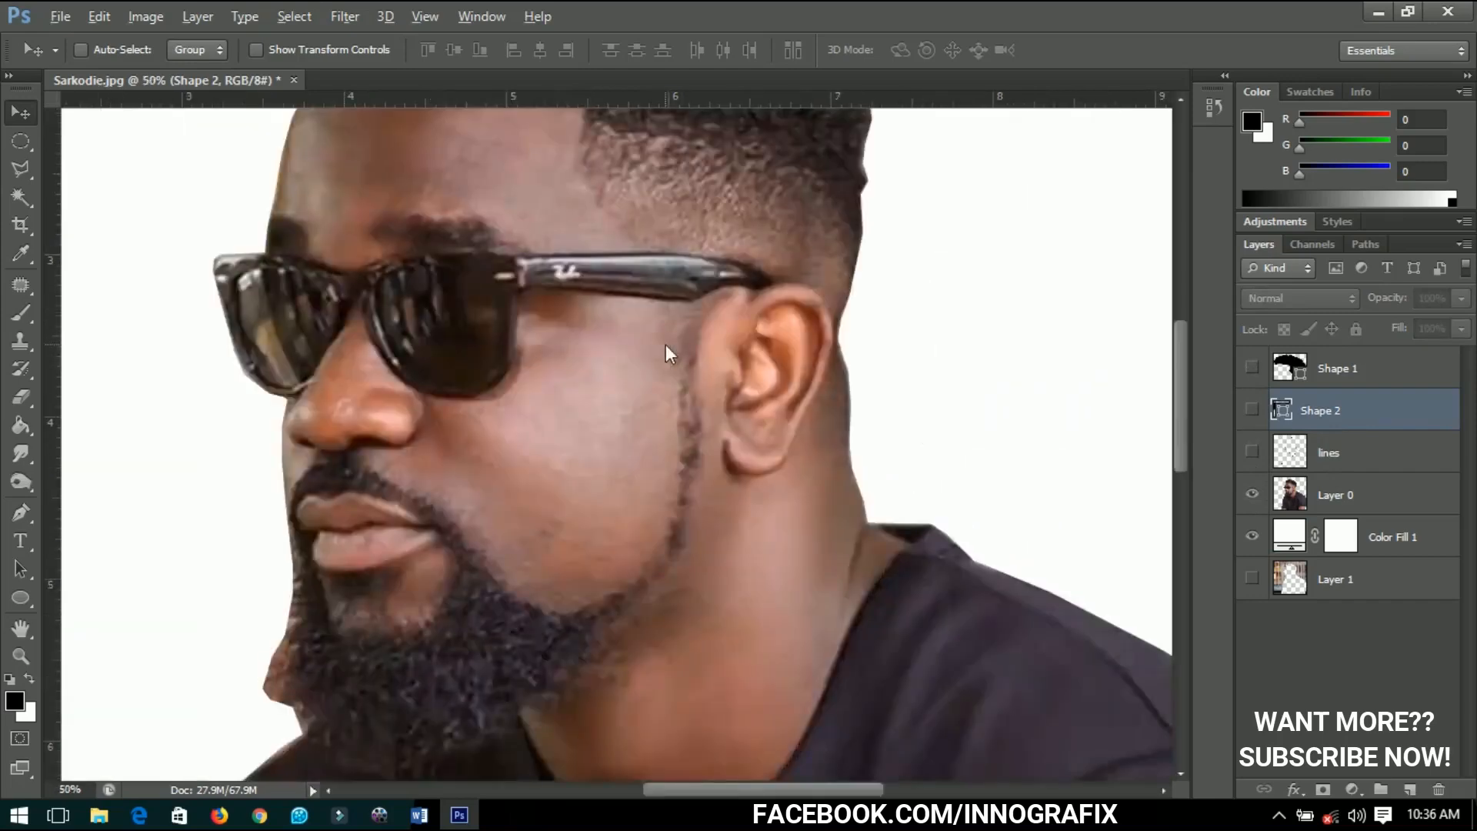
{"action": "scroll", "coordinate": [666, 344], "scroll_direction": "up", "scroll_amount": 2}
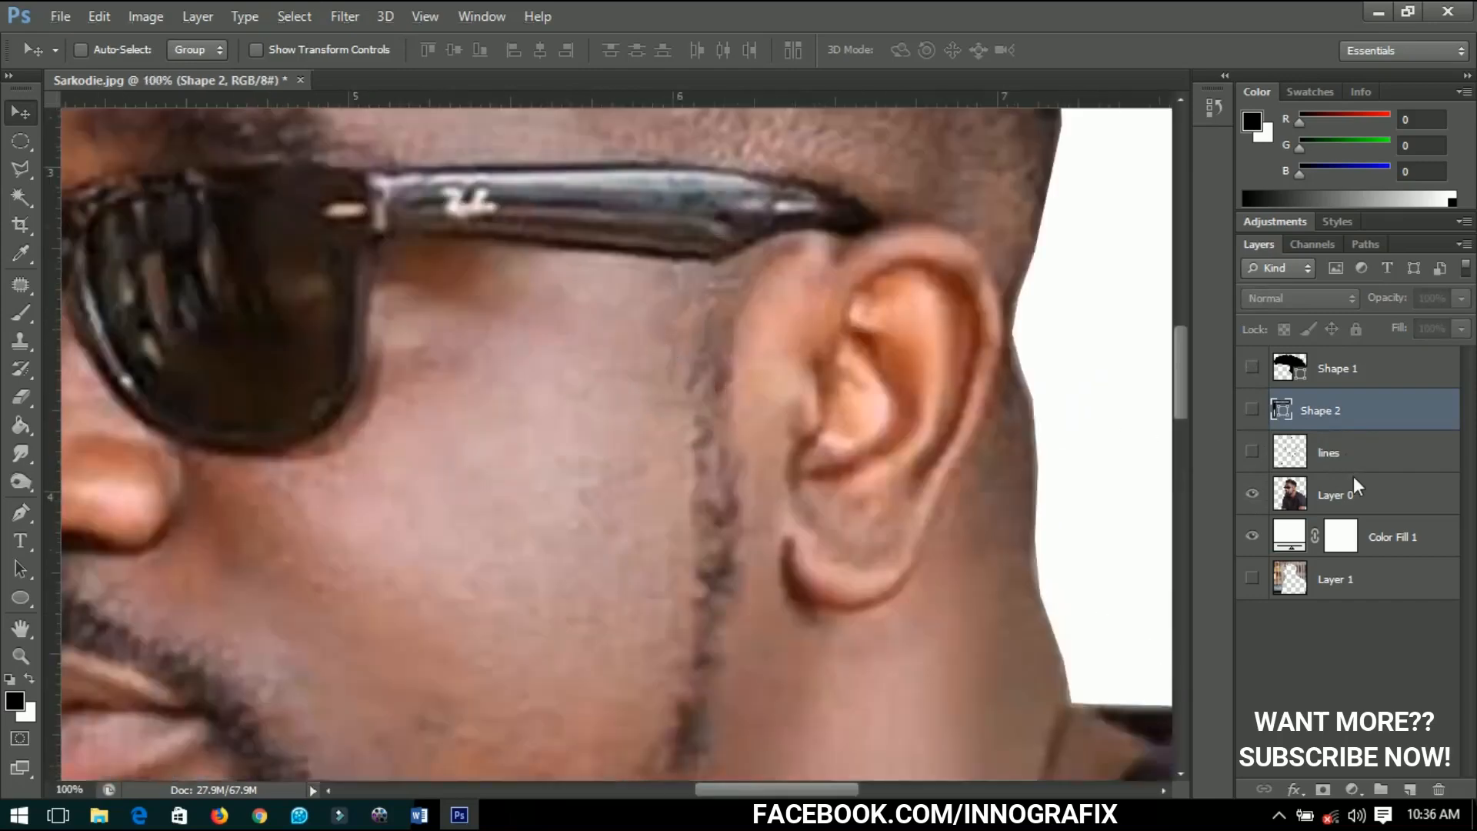
- Start a black Pen tool shape below the sunglasses arm and trace down the sideburn's inner edge and along the jaw beard's upper edge
{"action": "left_click", "coordinate": [12, 516]}
{"action": "scroll", "coordinate": [737, 247], "scroll_direction": "down", "scroll_amount": 3}
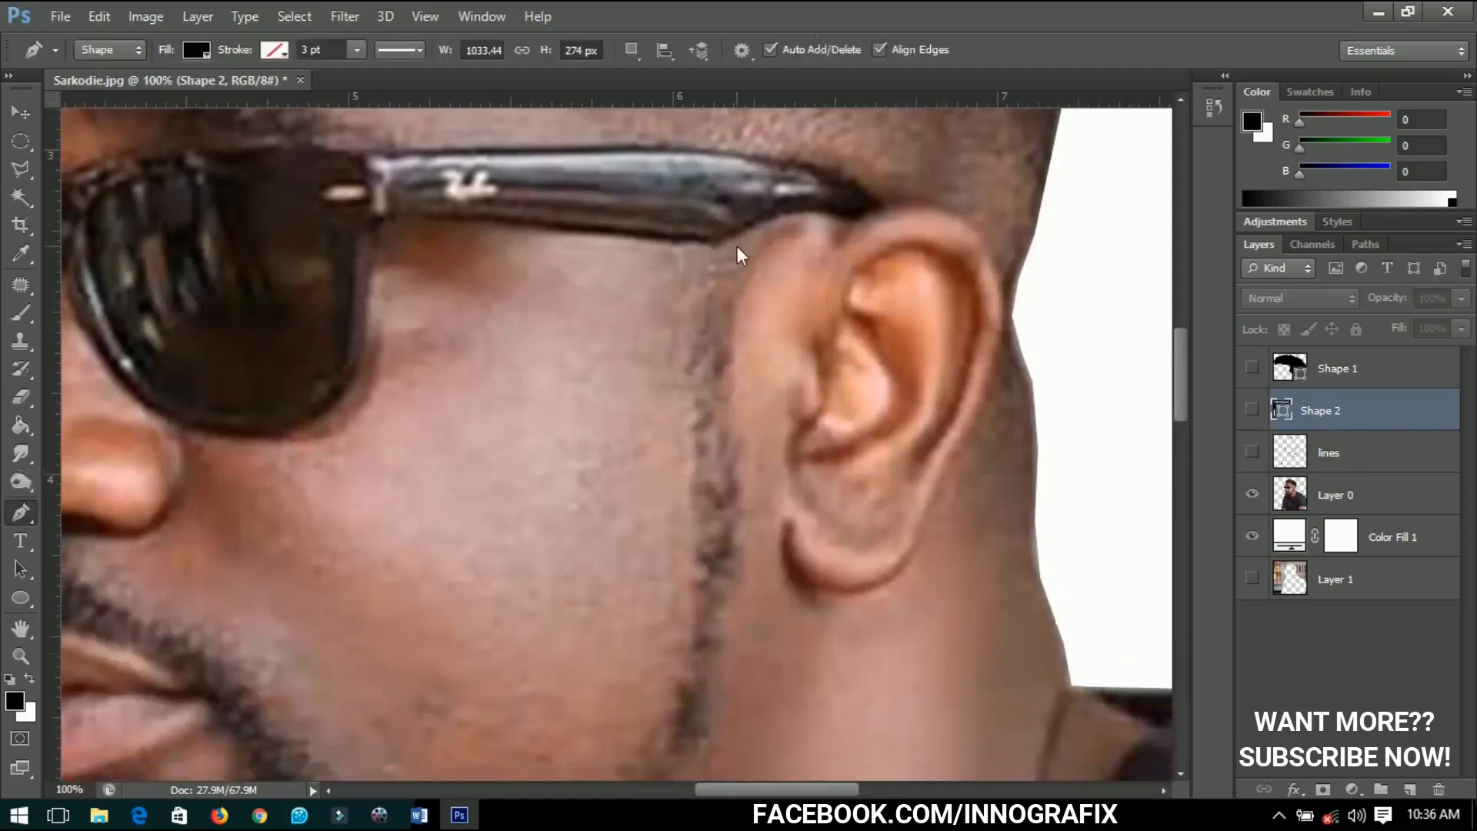
{"action": "left_click", "coordinate": [693, 174]}
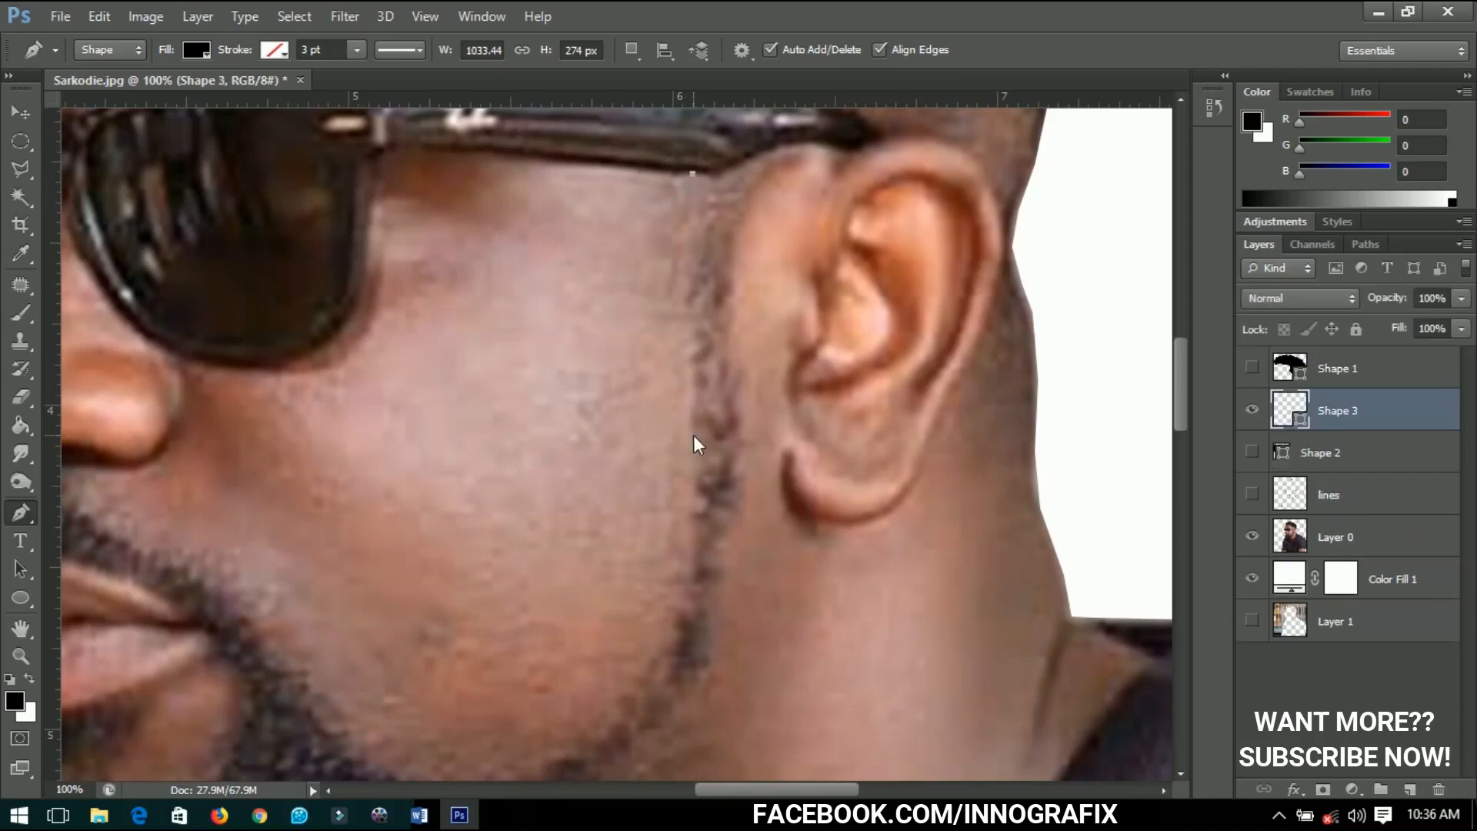
{"action": "left_click_drag", "start_coordinate": [694, 464], "coordinate": [686, 525]}
{"action": "left_click", "coordinate": [687, 551]}
{"action": "left_click_drag", "start_coordinate": [685, 612], "coordinate": [930, 474]}
{"action": "left_click_drag", "start_coordinate": [809, 572], "coordinate": [626, 545]}
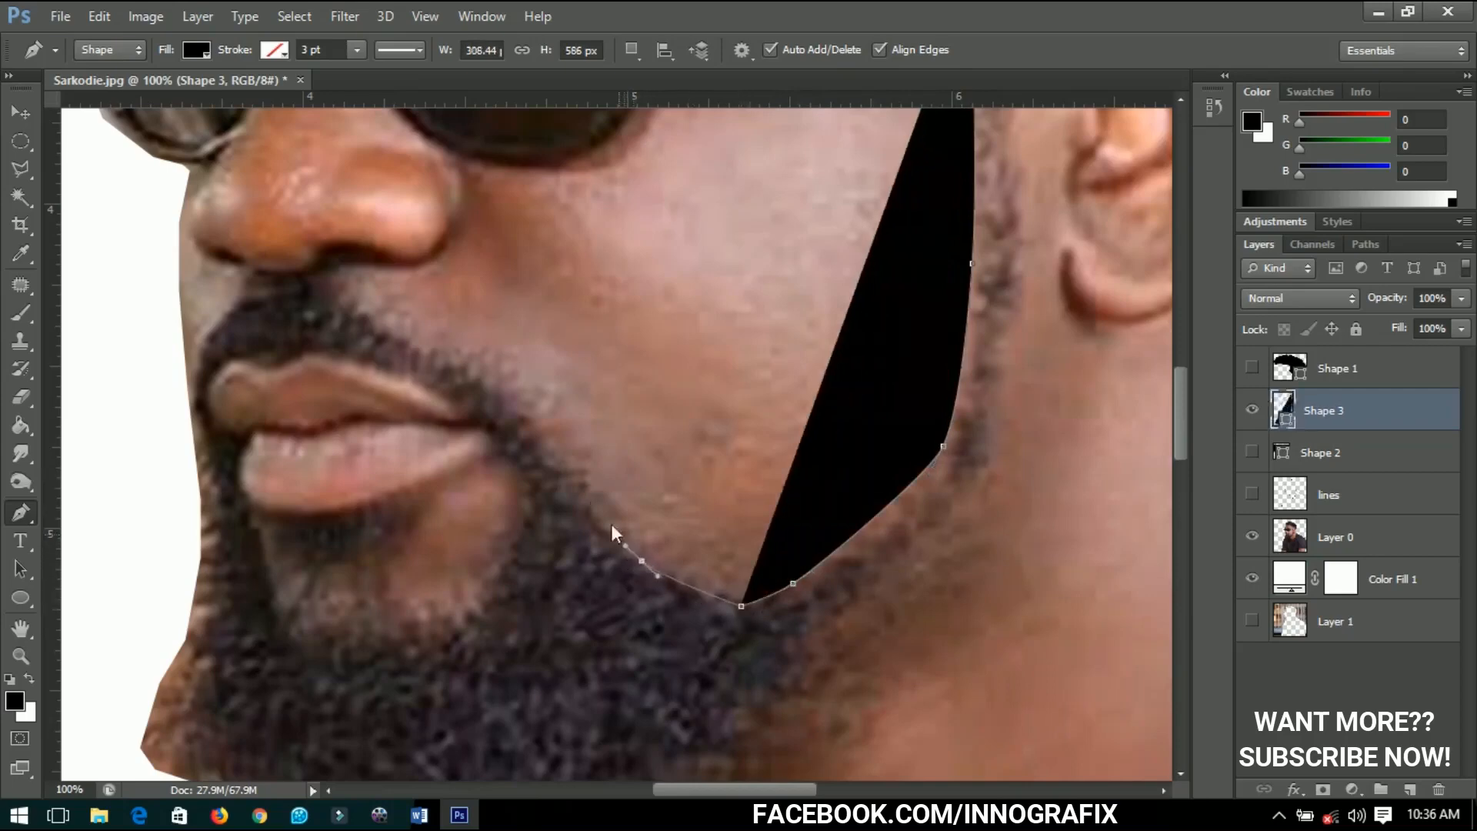
- Continue the beard shape up the cheek edge of the beard and over the top of the moustache beneath the nose
{"action": "left_click", "coordinate": [550, 456]}
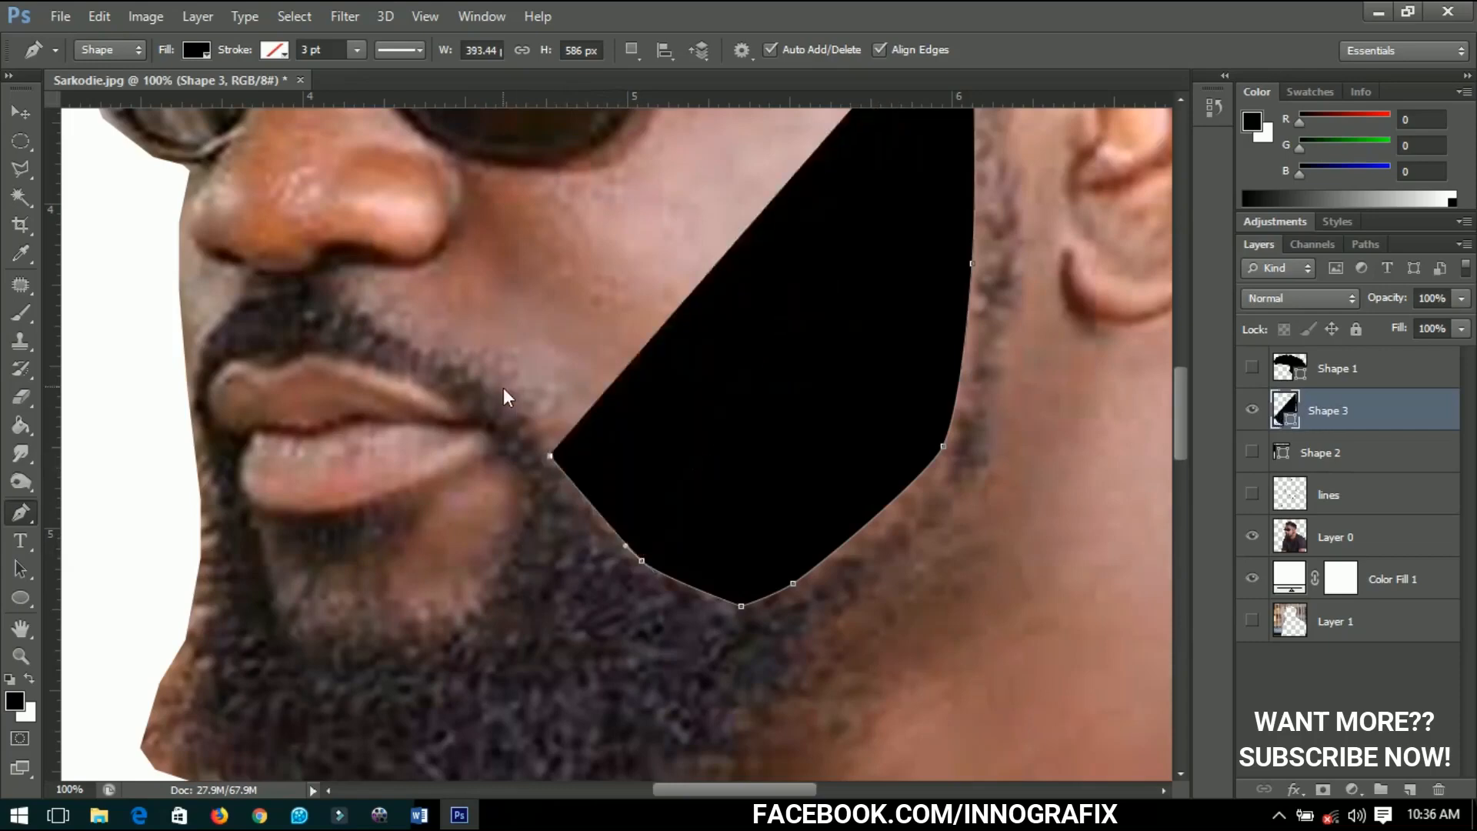
{"action": "left_click_drag", "start_coordinate": [474, 377], "coordinate": [449, 361]}
{"action": "left_click", "coordinate": [379, 331]}
{"action": "left_click", "coordinate": [352, 303]}
{"action": "left_click", "coordinate": [330, 270]}
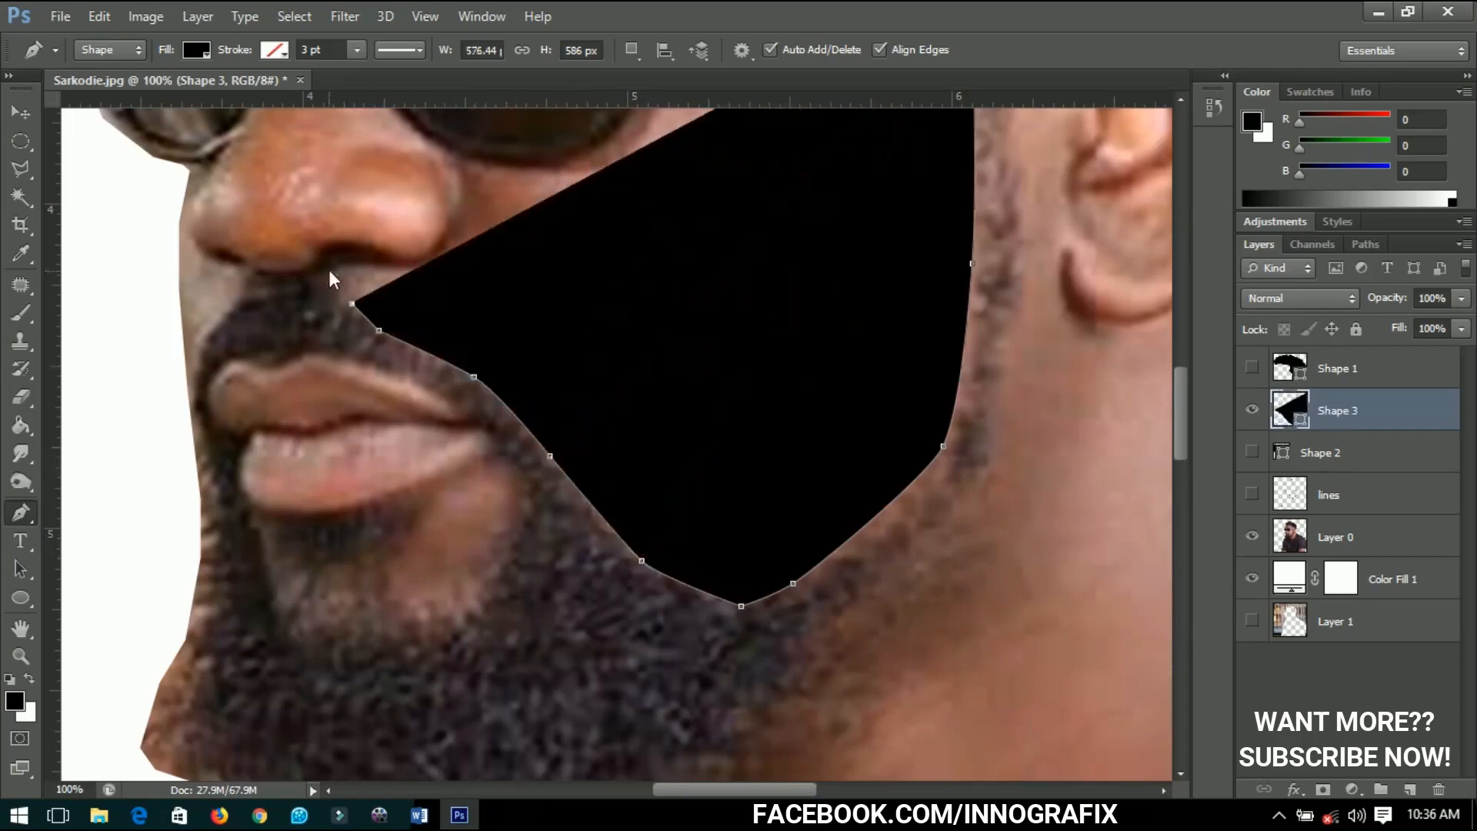
{"action": "left_click_drag", "start_coordinate": [295, 274], "coordinate": [279, 278]}
{"action": "left_click", "coordinate": [251, 272]}
- Trace the beard shape down the outer edge of the moustache and the front of the beard
{"action": "left_click", "coordinate": [204, 341]}
{"action": "left_click", "coordinate": [192, 423]}
{"action": "left_click", "coordinate": [198, 501]}
{"action": "left_click", "coordinate": [200, 579]}
{"action": "left_click", "coordinate": [180, 648]}
{"action": "left_click_drag", "start_coordinate": [166, 755], "coordinate": [244, 267]}
- Curve the beard shape around the bottom of the beard under the chin and set its layer opacity to 0%
{"action": "left_click_drag", "start_coordinate": [284, 289], "coordinate": [294, 290]}
{"action": "left_click_drag", "start_coordinate": [336, 402], "coordinate": [354, 432]}
{"action": "left_click_drag", "start_coordinate": [488, 452], "coordinate": [543, 458]}
{"action": "left_click_drag", "start_coordinate": [709, 356], "coordinate": [782, 323]}
{"action": "key", "text": "0"}
{"action": "key", "text": "0"}
{"action": "left_click_drag", "start_coordinate": [782, 323], "coordinate": [492, 587]}
- Continue the beard shape up the jaw beard's lower edge to the base of the sideburn
{"action": "left_click_drag", "start_coordinate": [683, 494], "coordinate": [731, 453]}
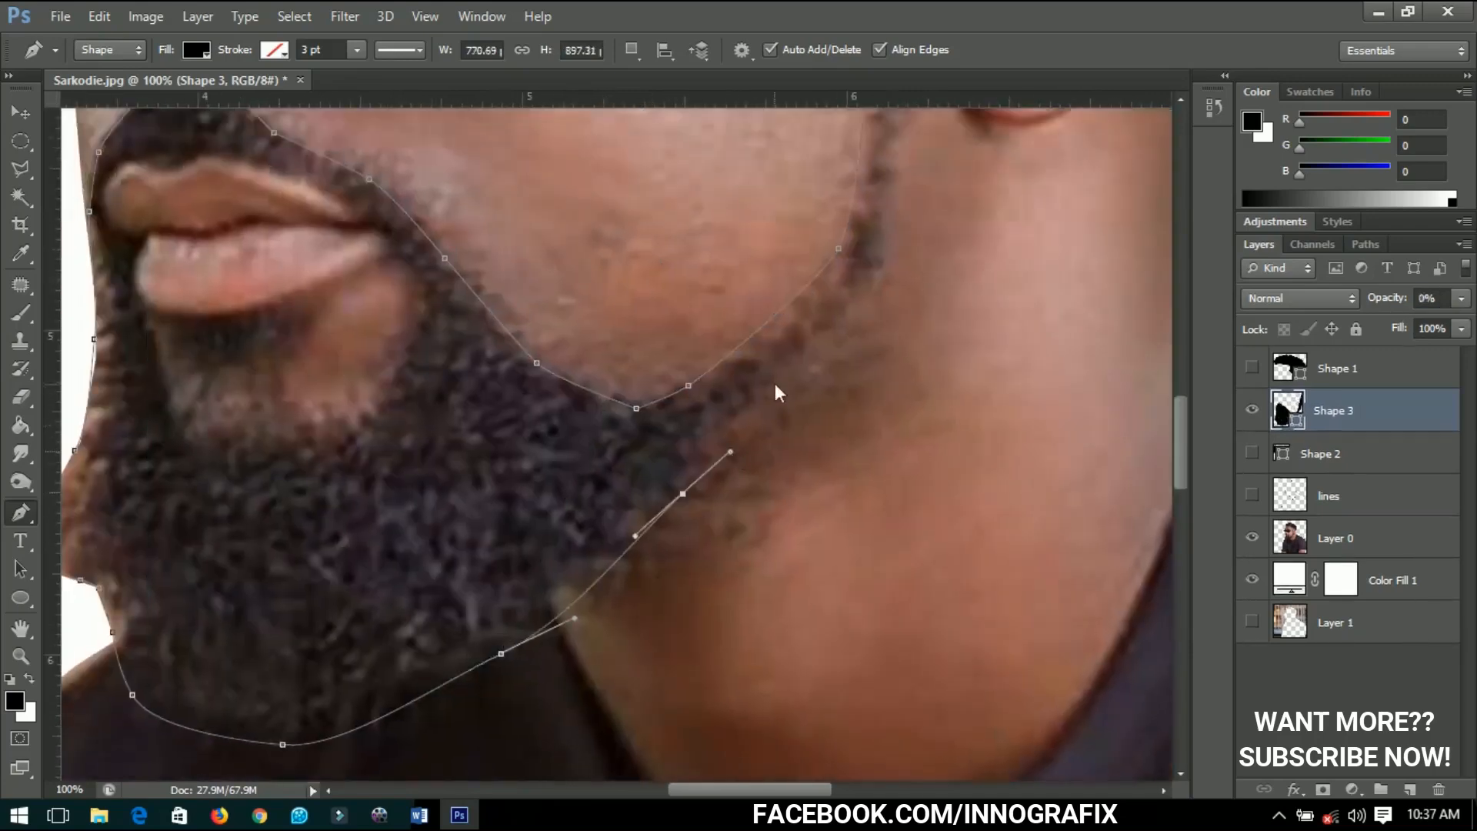
{"action": "left_click_drag", "start_coordinate": [781, 383], "coordinate": [825, 334]}
{"action": "left_click_drag", "start_coordinate": [872, 284], "coordinate": [645, 539]}
{"action": "left_click_drag", "start_coordinate": [676, 388], "coordinate": [681, 309]}
{"action": "left_click_drag", "start_coordinate": [681, 309], "coordinate": [719, 613]}
- Close the beard shape up the ear side of the sideburn to its start below the sunglasses arm and restore its opacity to 100%
{"action": "left_click", "coordinate": [719, 488]}
{"action": "left_click", "coordinate": [732, 360]}
{"action": "key", "text": "ctrl+z"}
{"action": "left_click", "coordinate": [720, 355]}
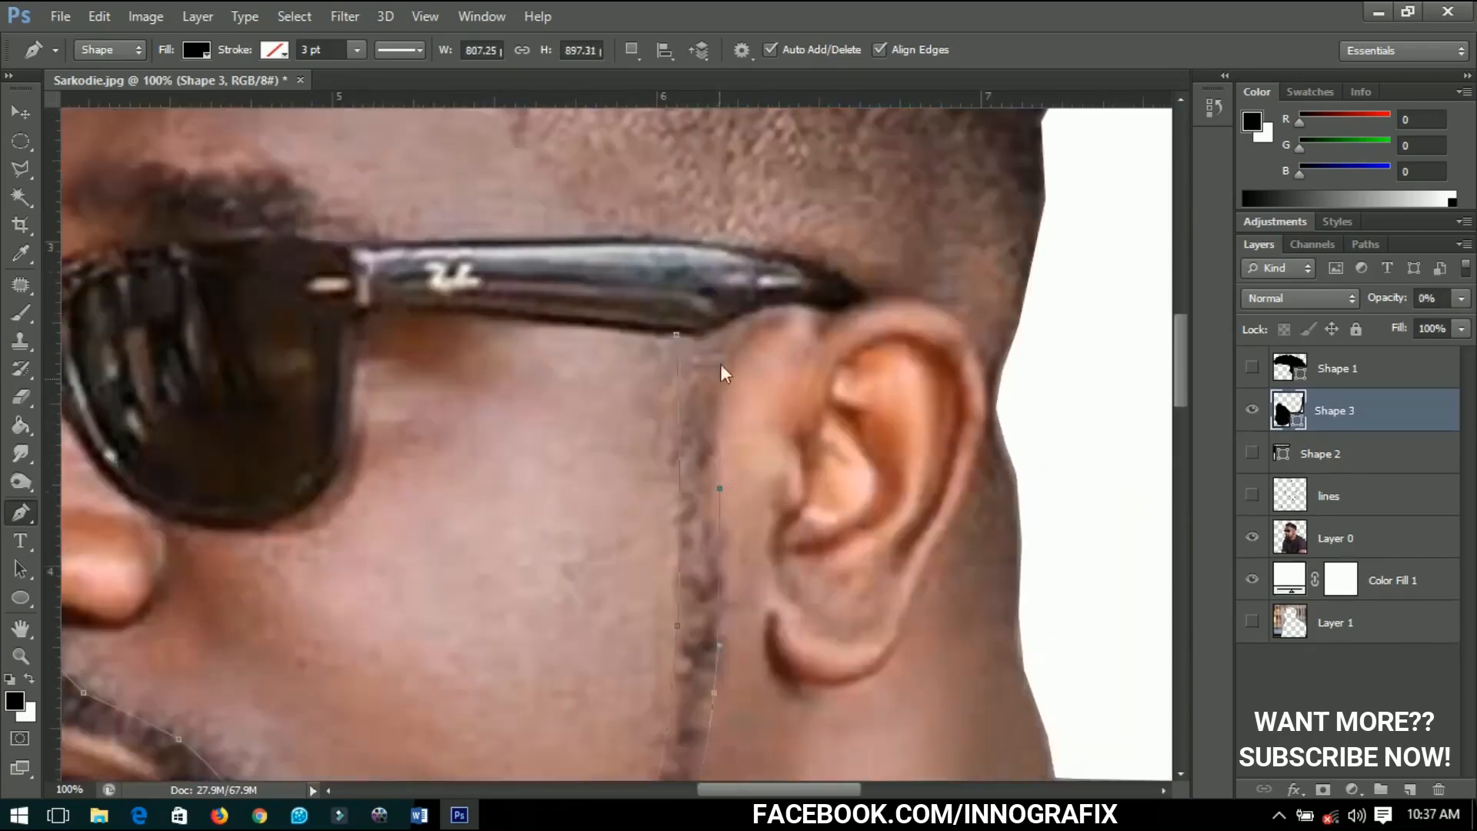
{"action": "left_click", "coordinate": [716, 313]}
{"action": "left_click", "coordinate": [683, 316]}
{"action": "left_click", "coordinate": [676, 336]}
{"action": "key", "text": "ctrl+0"}
{"action": "key", "text": "0"}
{"action": "key", "text": "v"}
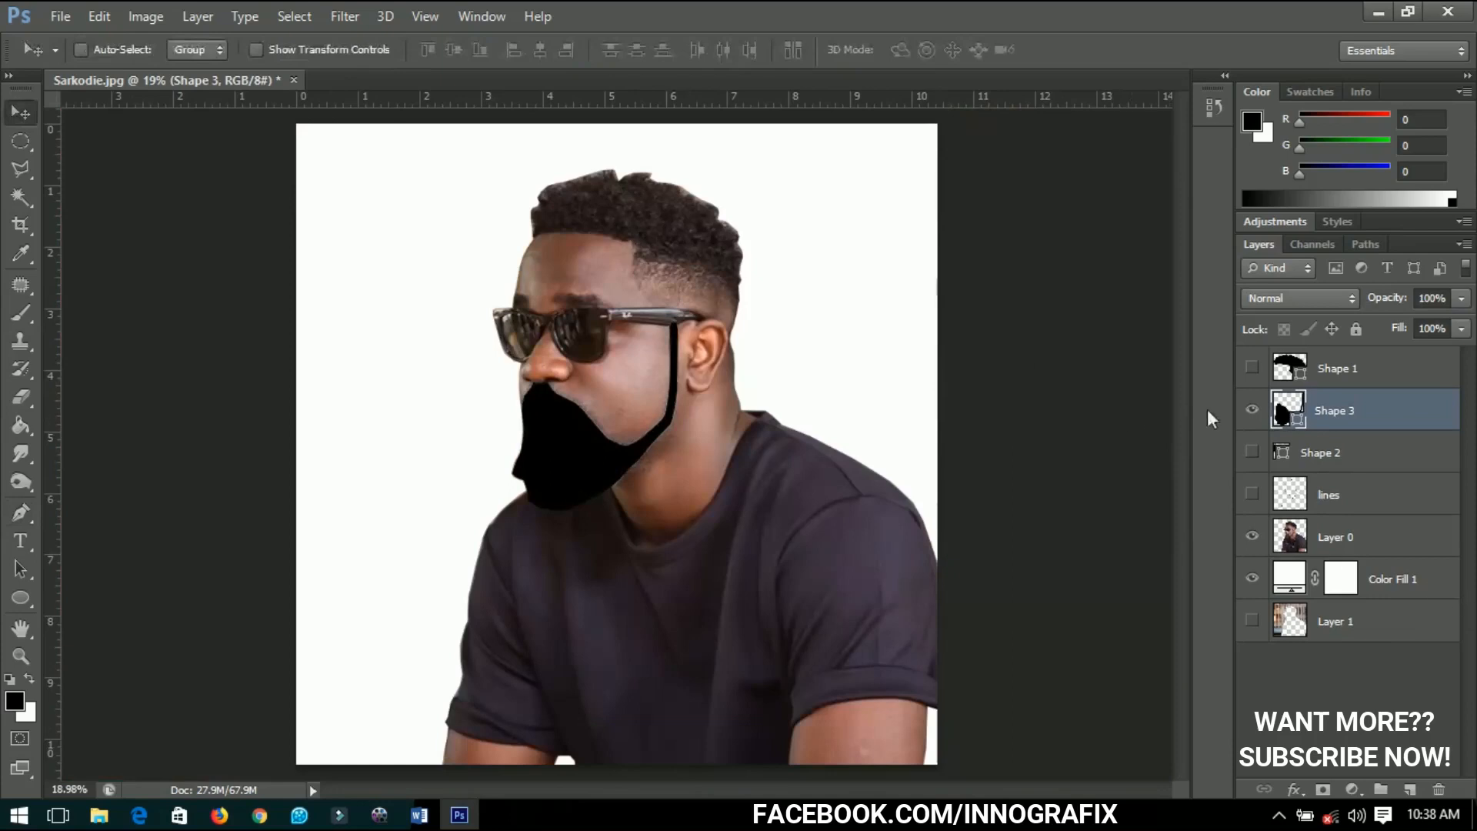
- Show Shape 1, Shape 2 and the lines layer and hide Layer 0 to check the artwork with the beard
{"action": "left_click", "coordinate": [1254, 363]}
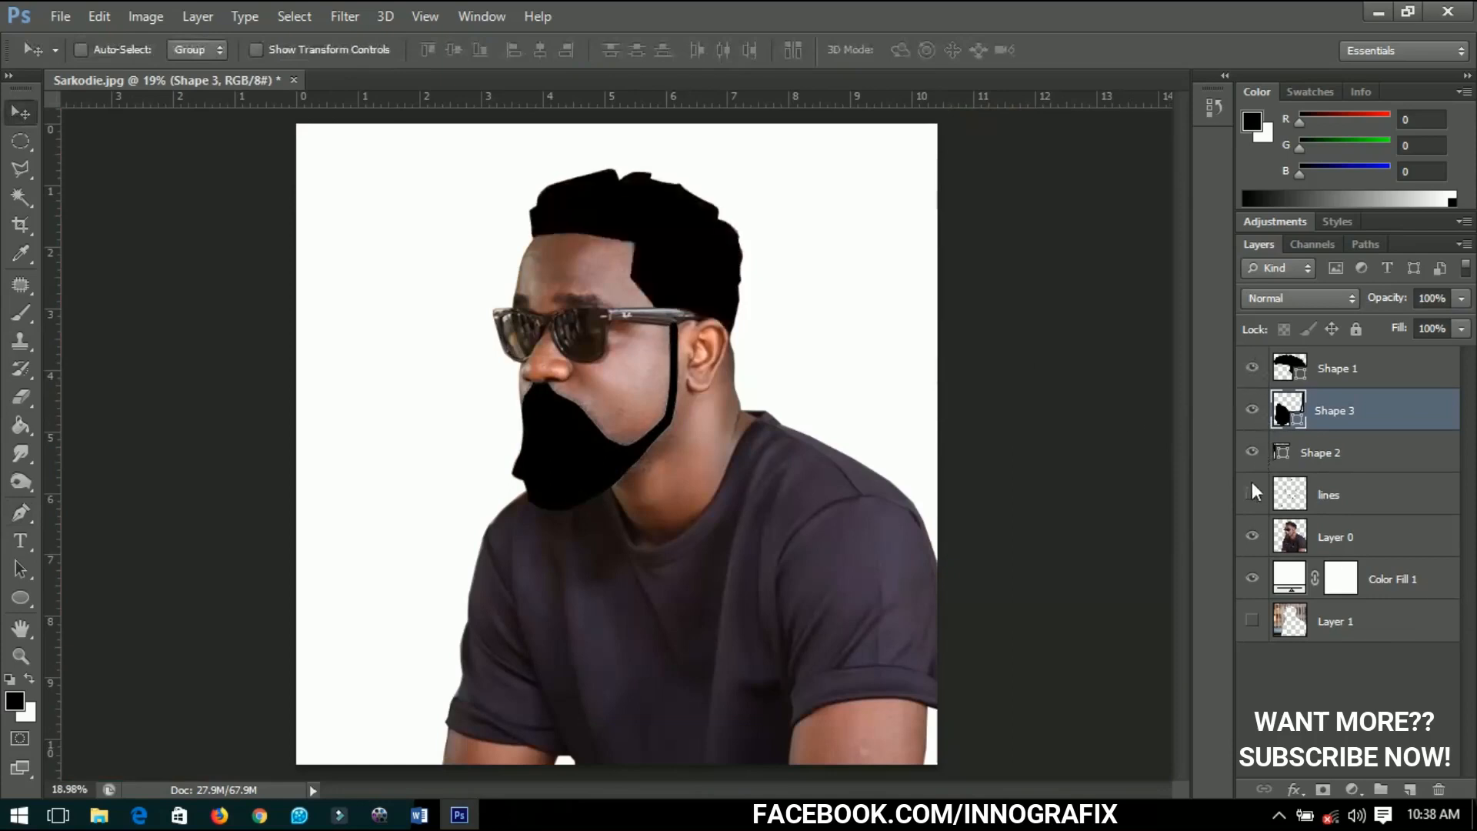
{"action": "left_click", "coordinate": [1253, 452]}
{"action": "left_click", "coordinate": [1253, 494]}
{"action": "left_click", "coordinate": [1253, 536]}
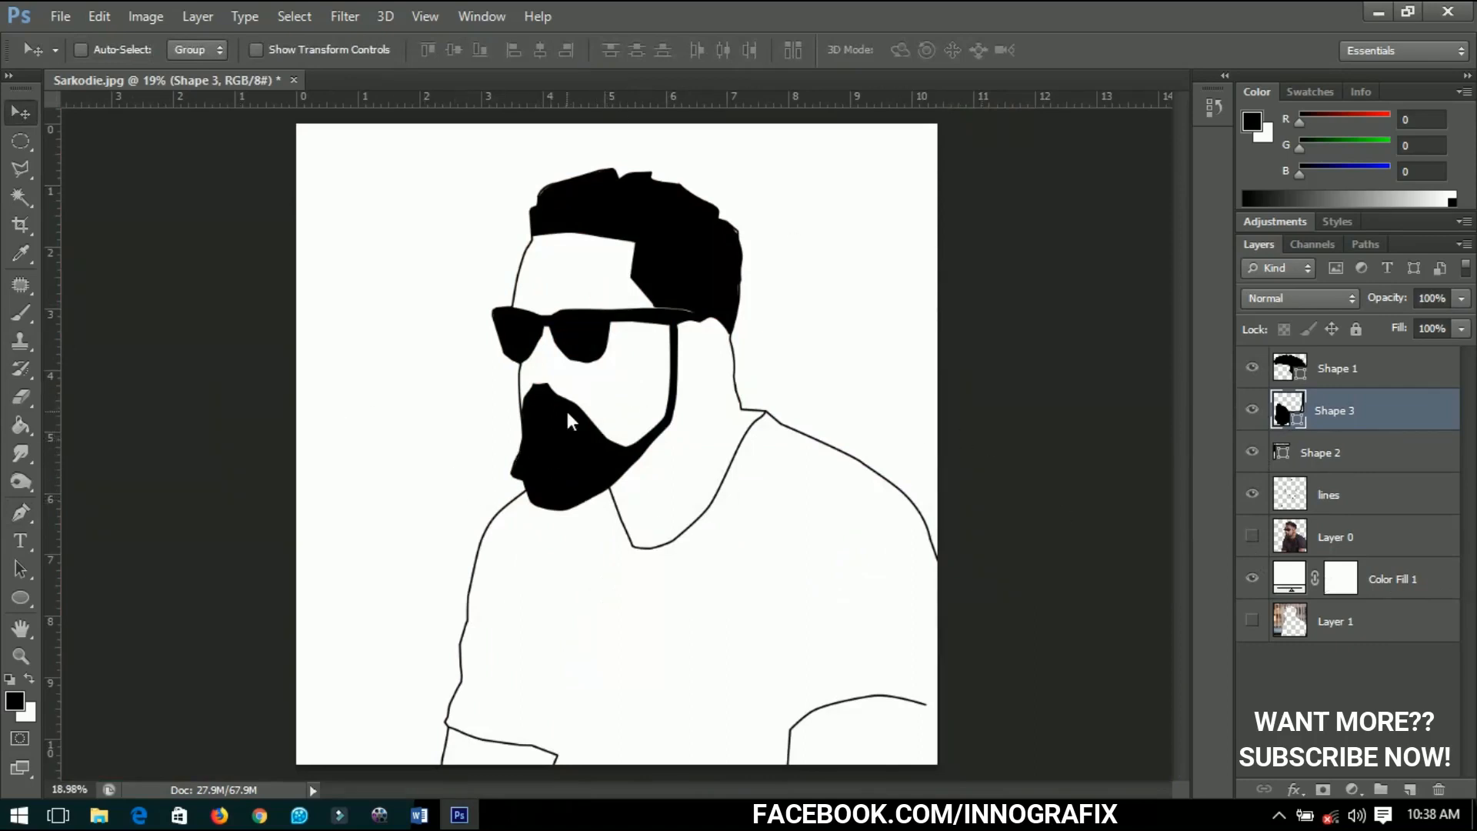
{"action": "left_click", "coordinate": [1246, 500]}
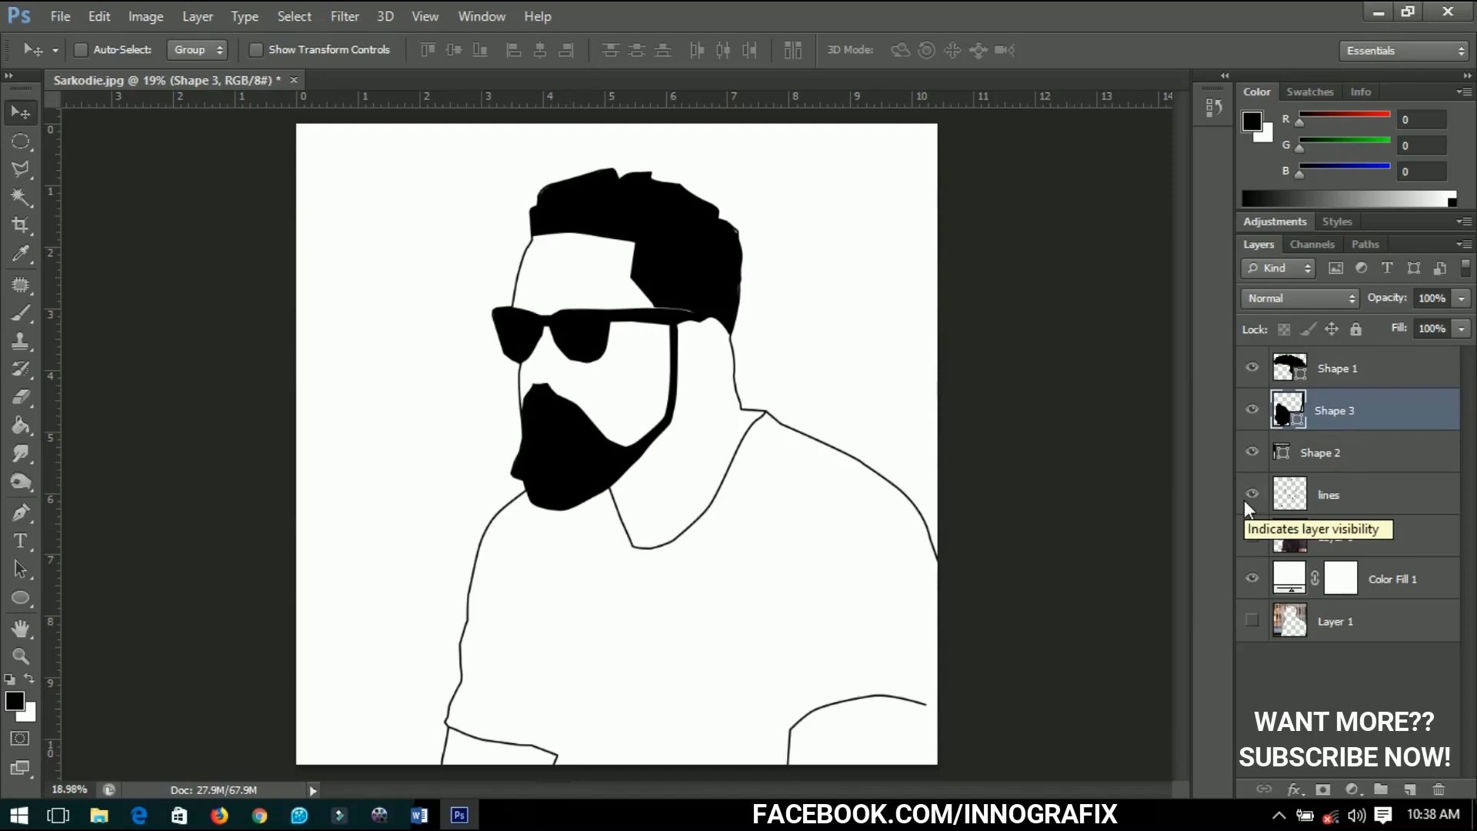
- Hide Shape 1, Shape 2 and Shape 3 and show Layer 0 to expose the photo around the eyebrows
{"action": "left_click", "coordinate": [1252, 410]}
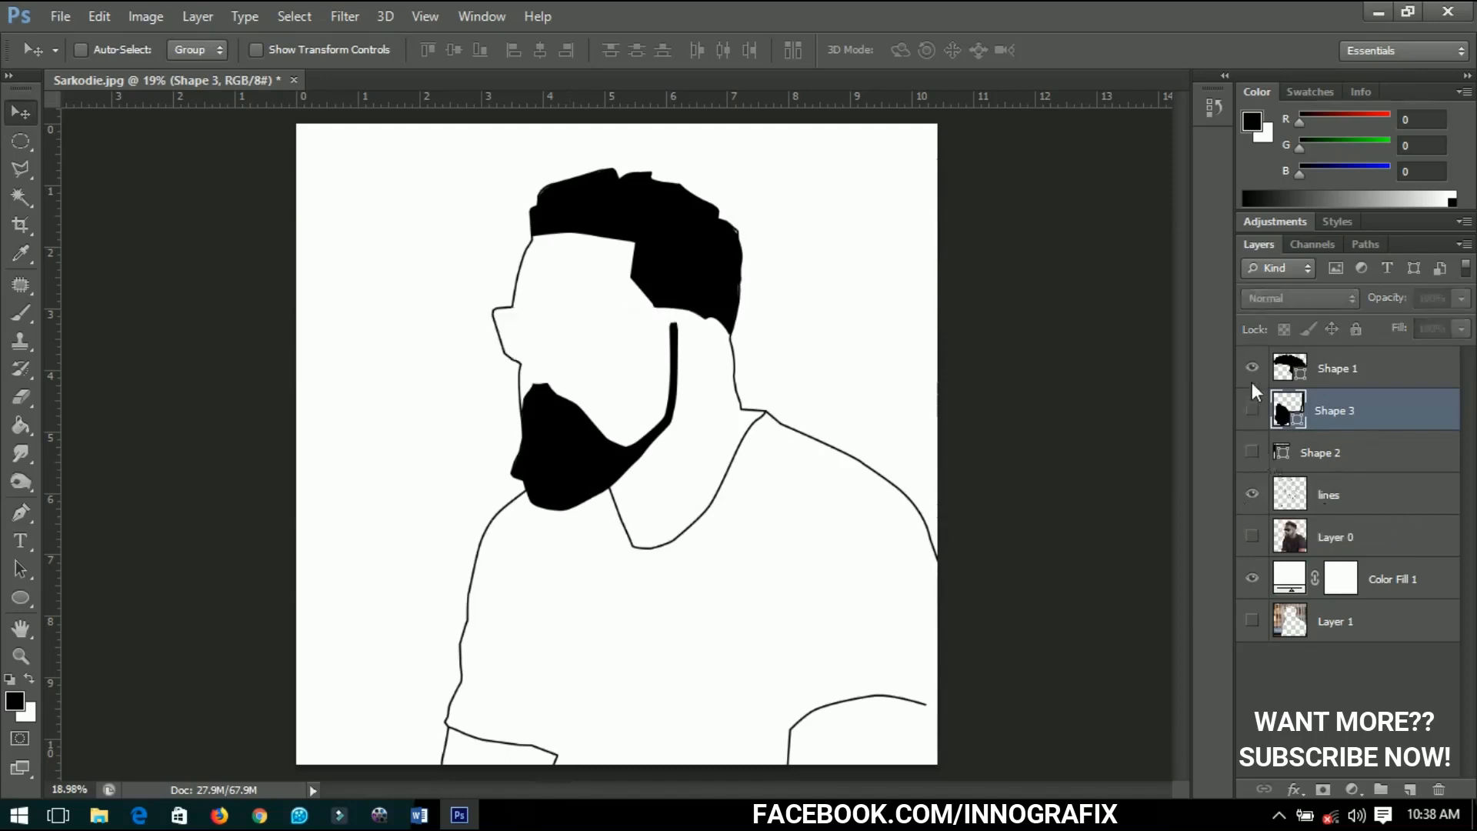
{"action": "left_click", "coordinate": [1252, 369]}
{"action": "left_click", "coordinate": [1252, 536]}
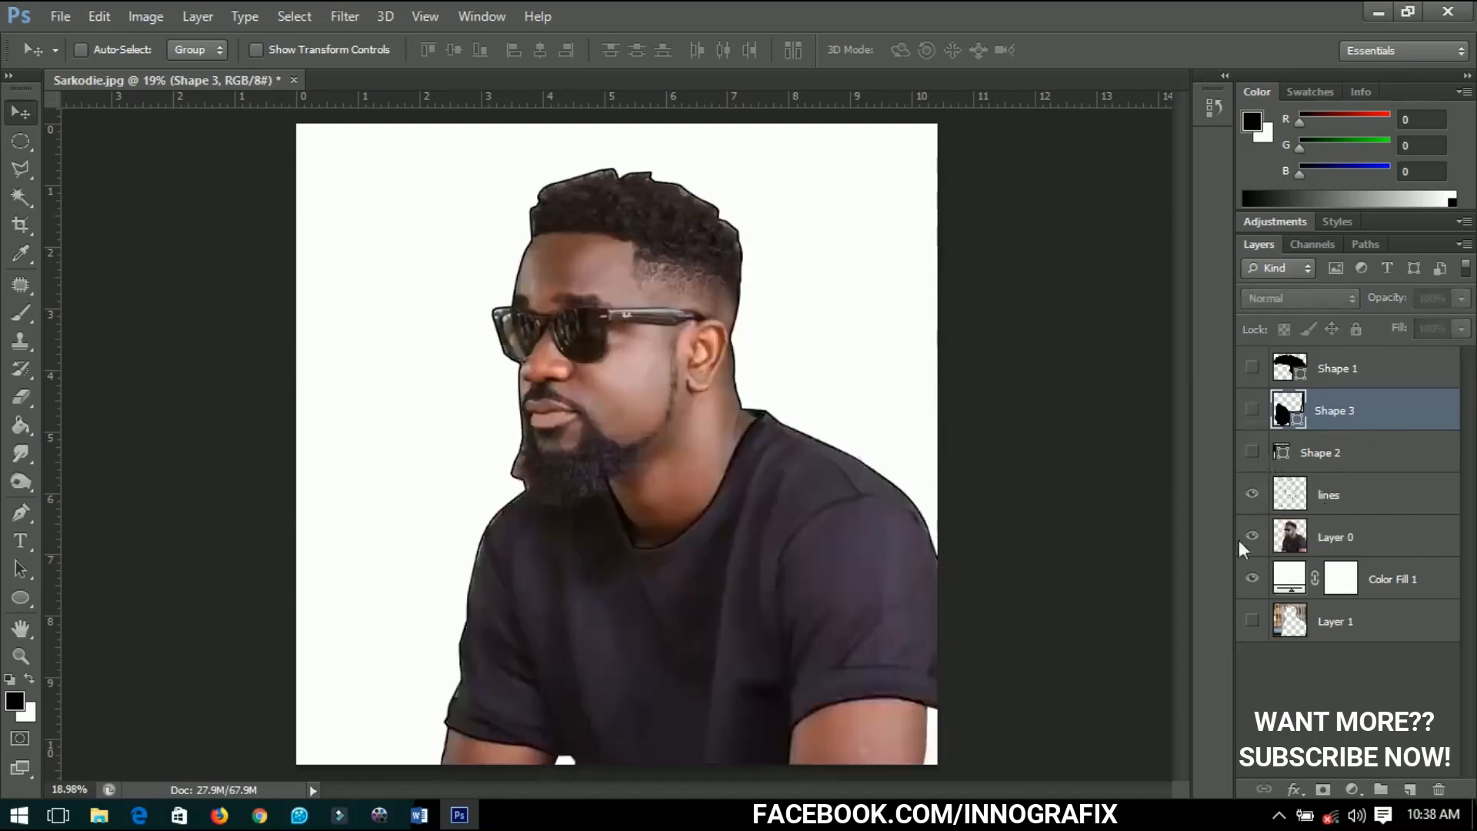
{"action": "scroll", "coordinate": [557, 325], "scroll_direction": "up", "scroll_amount": 3}
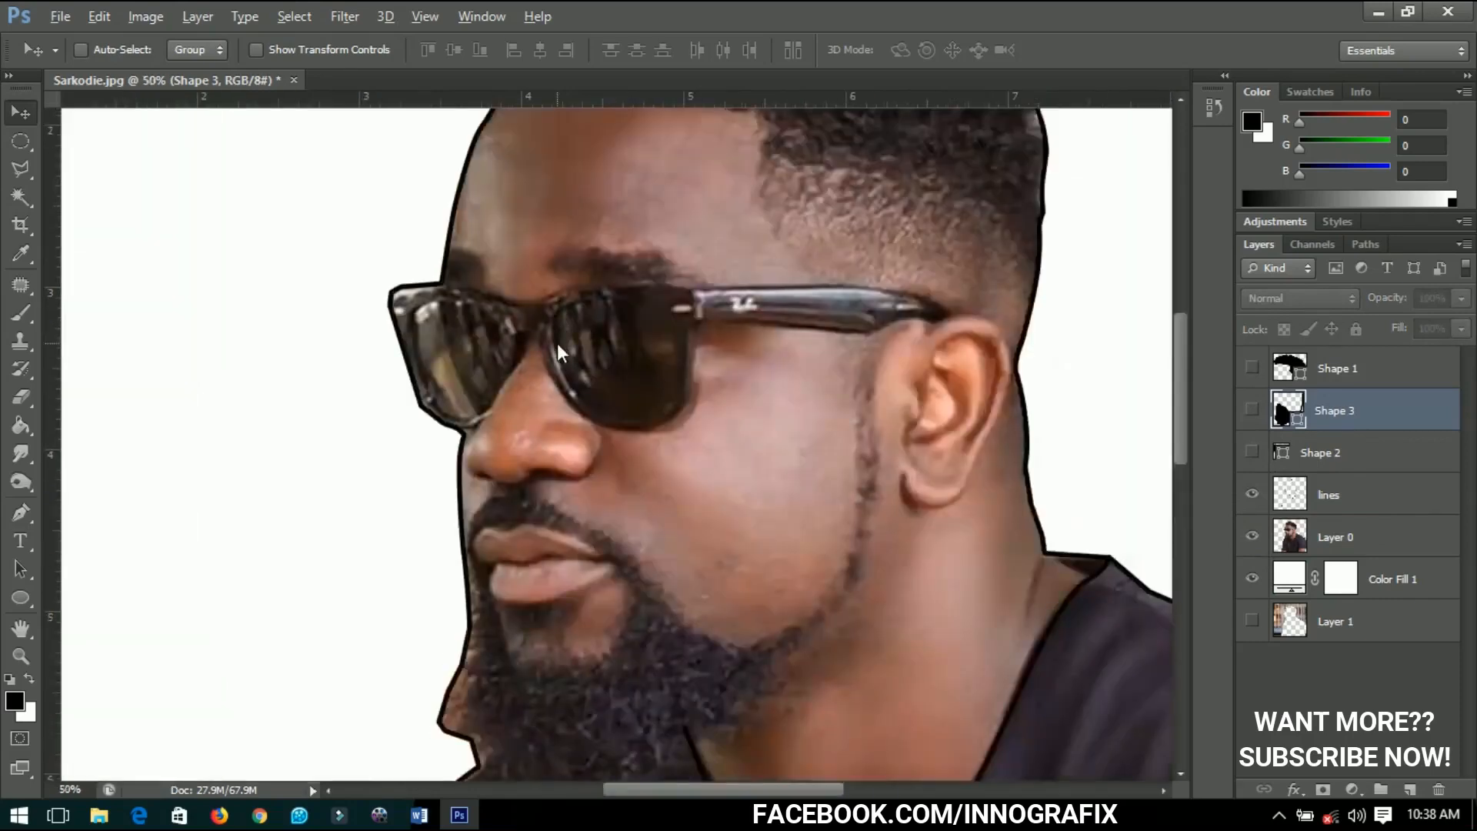
{"action": "scroll", "coordinate": [581, 264], "scroll_direction": "up", "scroll_amount": 1}
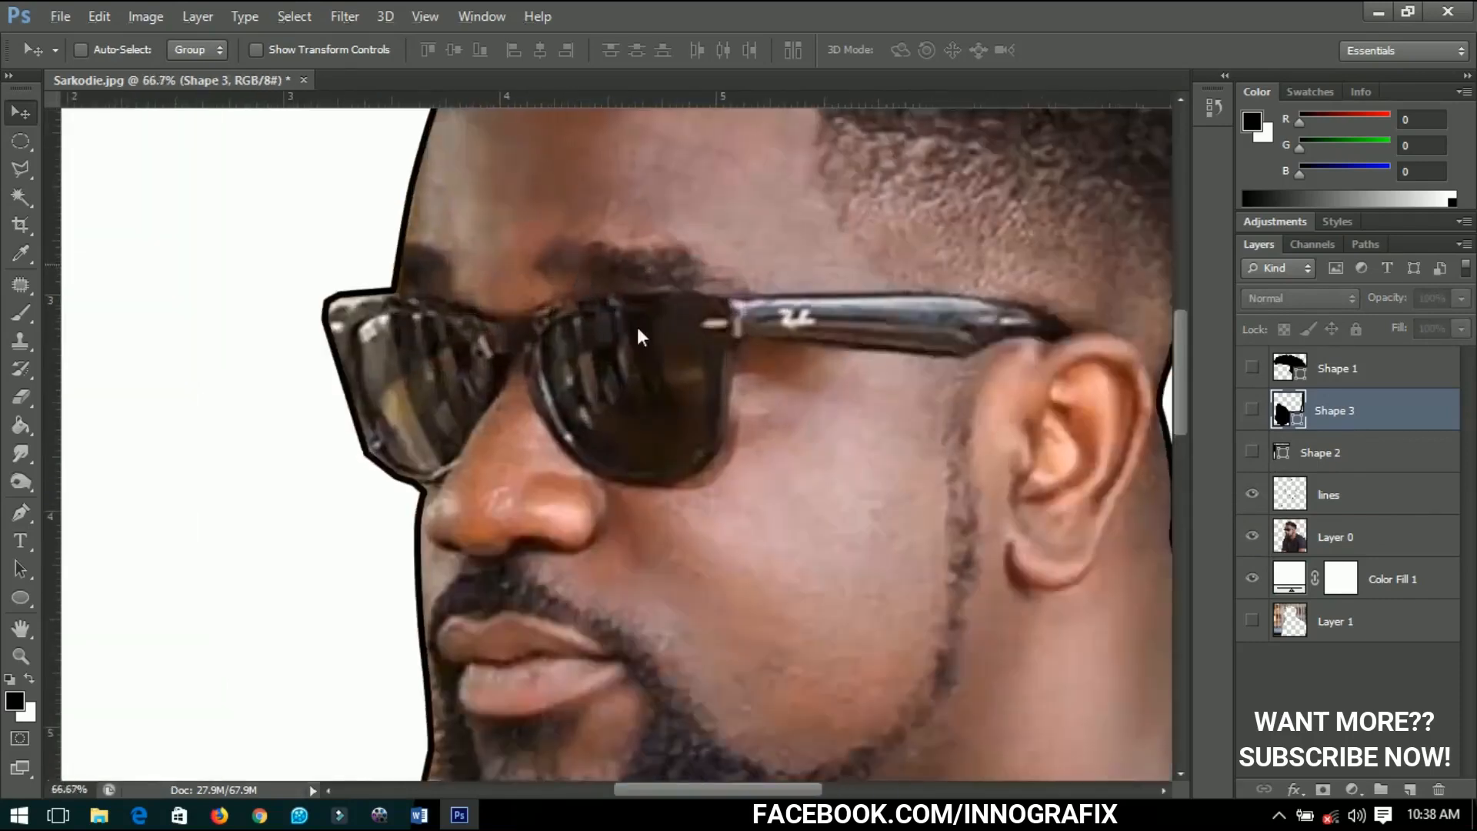
{"action": "scroll", "coordinate": [705, 402], "scroll_direction": "up", "scroll_amount": 1}
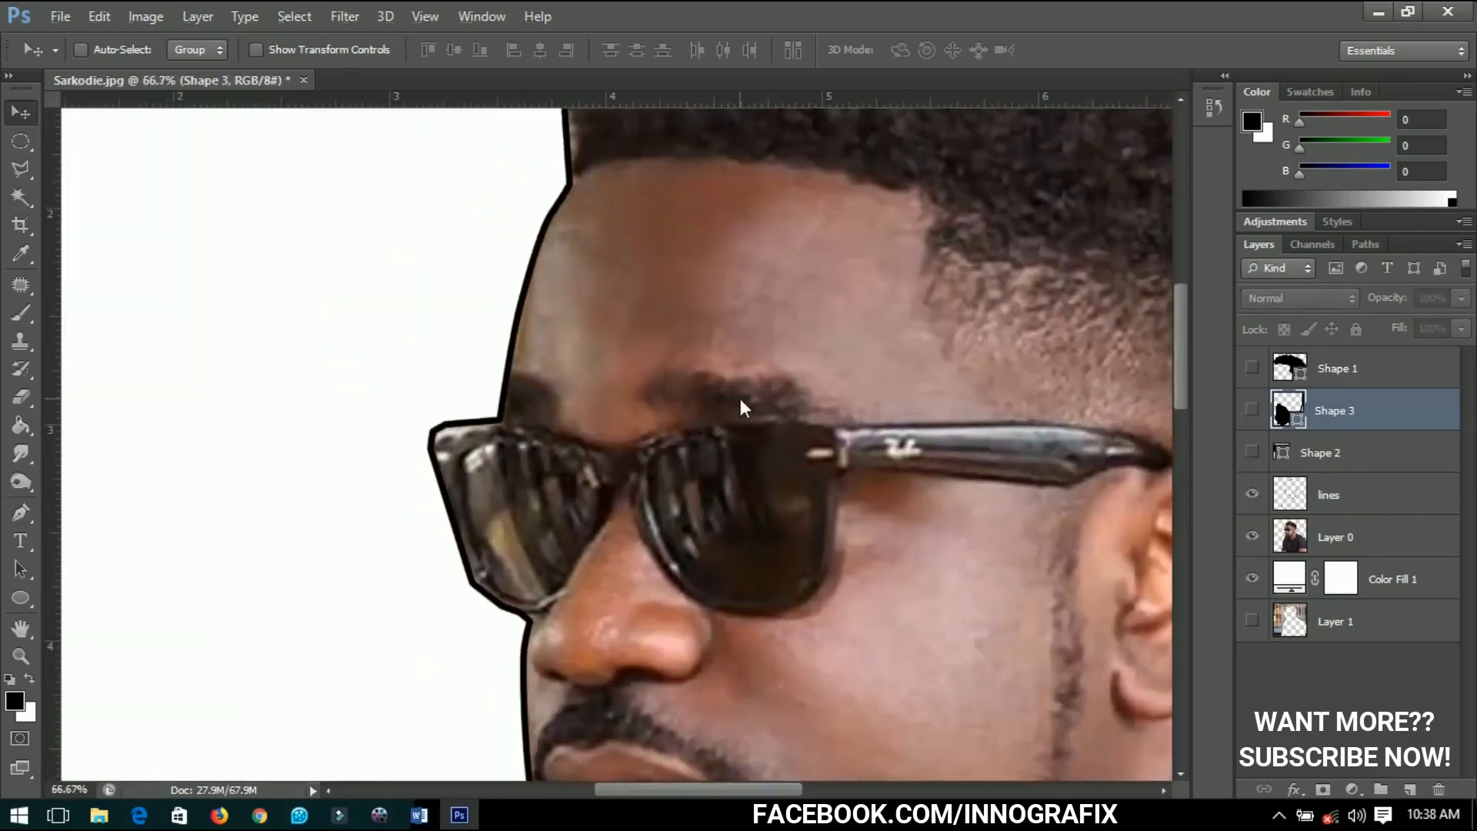
- Add a new layer above Shape 3 and choose the 11 px spatter tip for the Brush tool
{"action": "left_click", "coordinate": [1413, 791]}
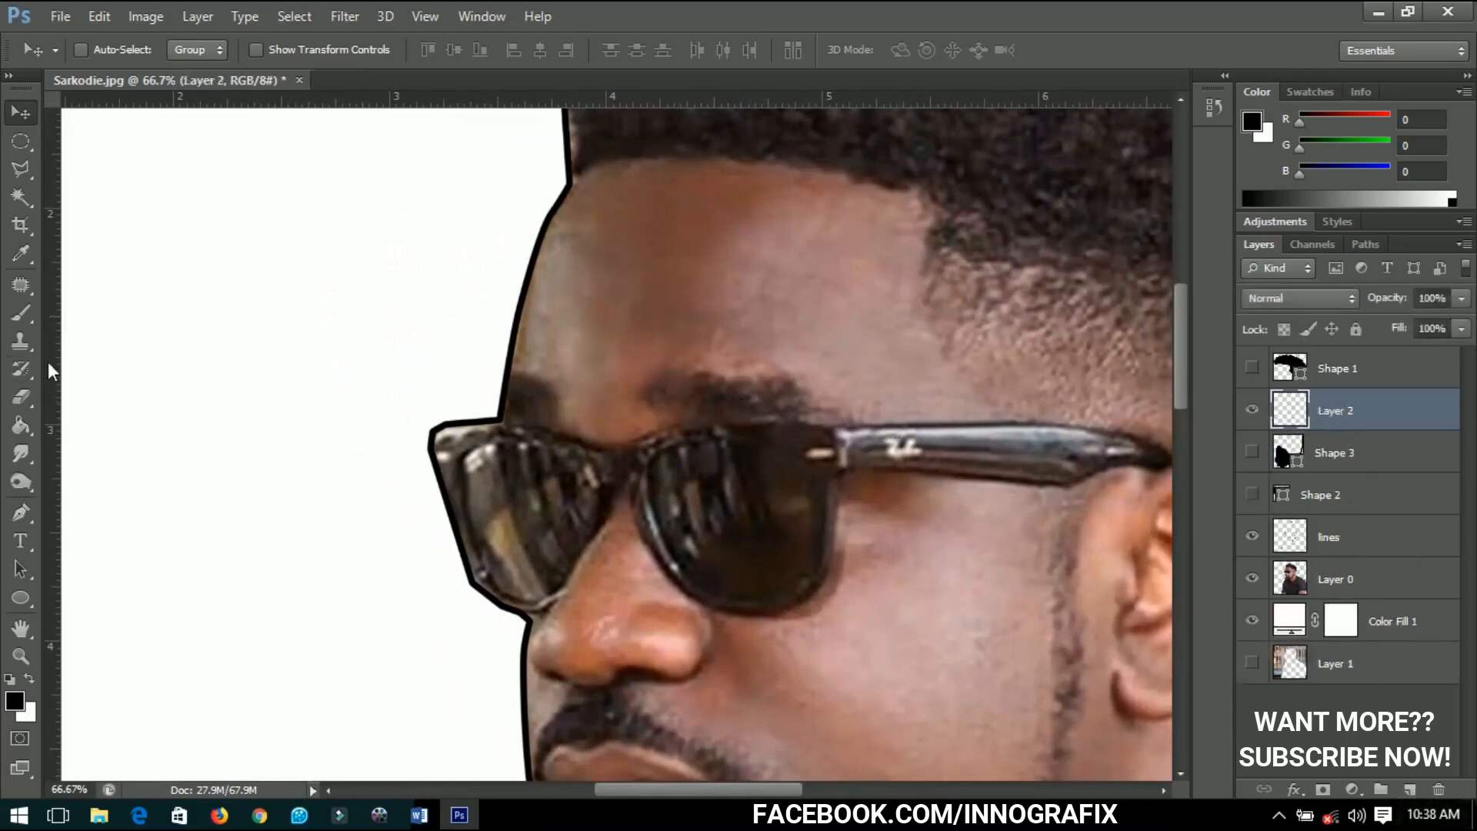
{"action": "scroll", "coordinate": [48, 362], "scroll_direction": "down", "scroll_amount": 1}
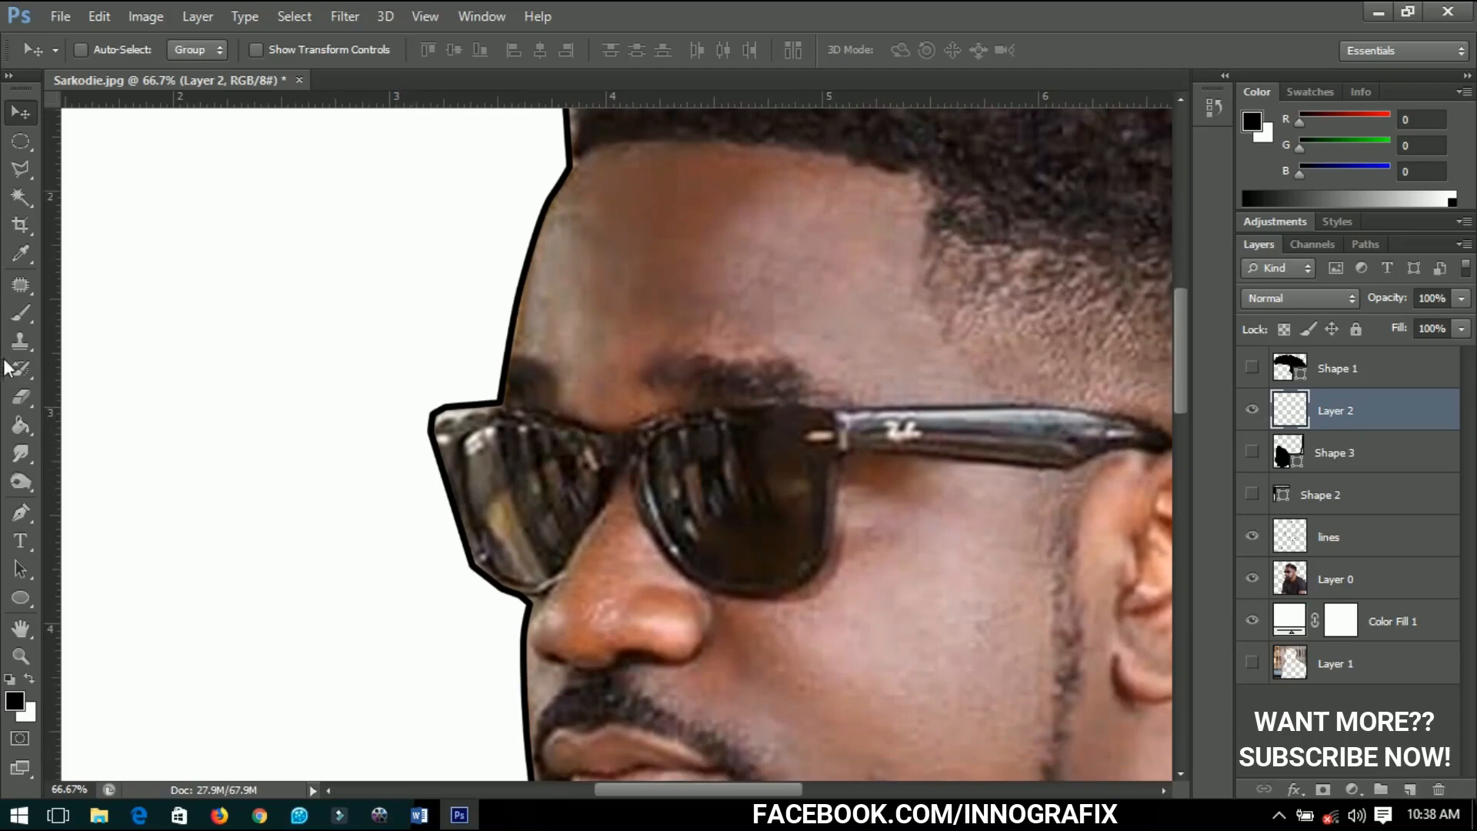
{"action": "left_click", "coordinate": [21, 314]}
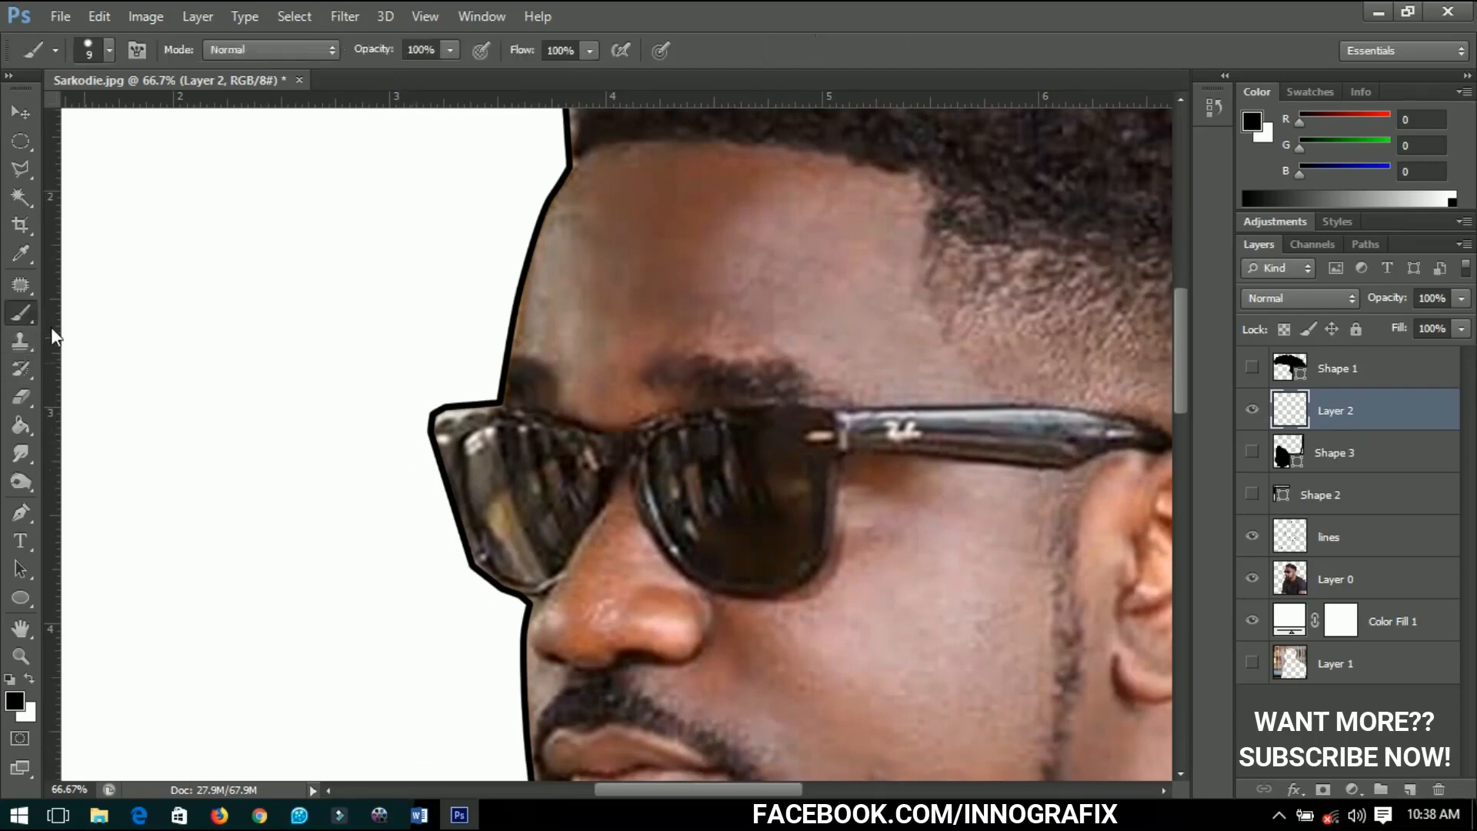
{"action": "right_click", "coordinate": [727, 410]}
{"action": "scroll", "coordinate": [855, 570], "scroll_direction": "down", "scroll_amount": 3}
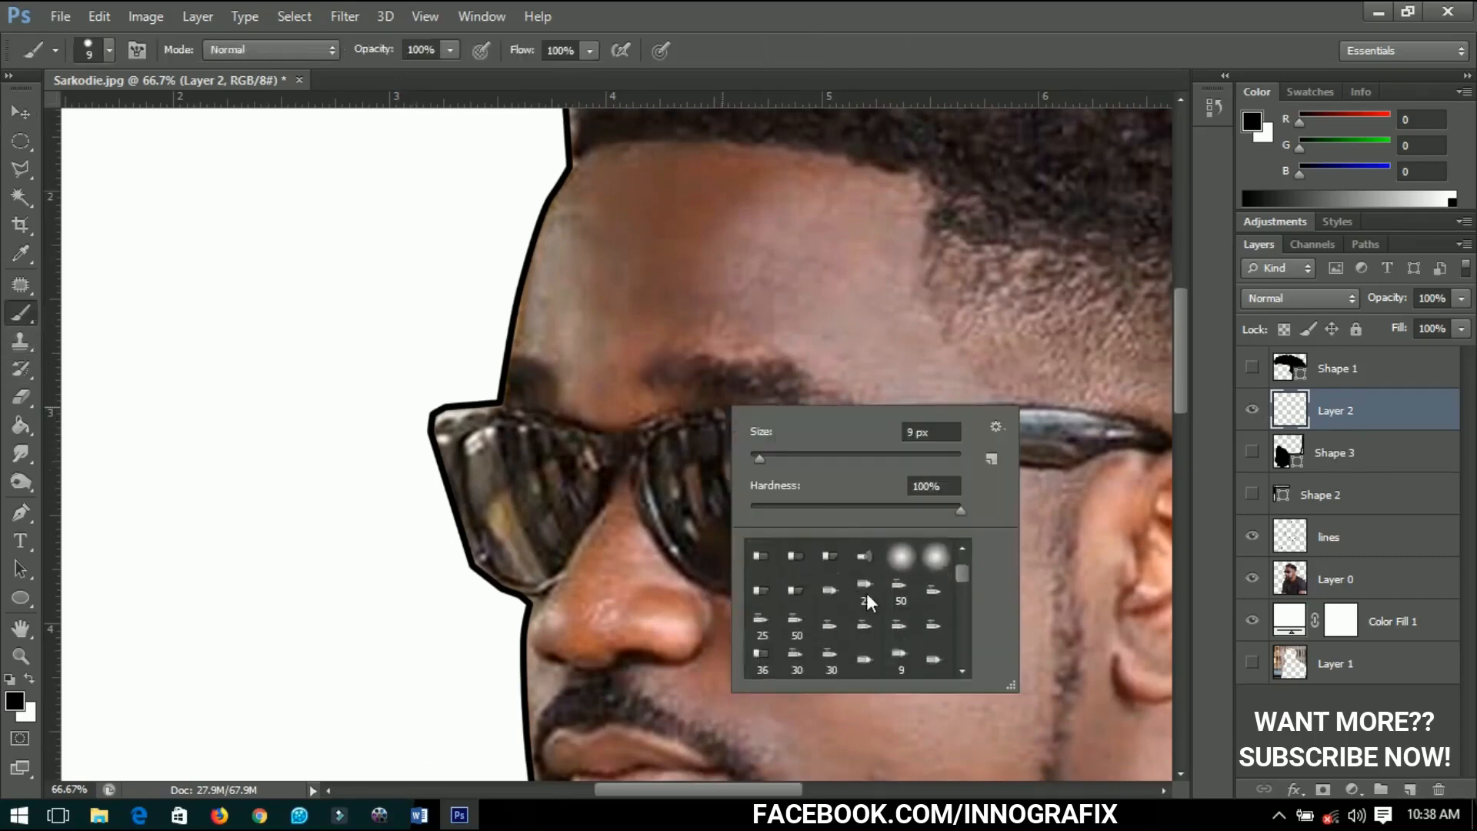
{"action": "scroll", "coordinate": [870, 606], "scroll_direction": "down", "scroll_amount": 1}
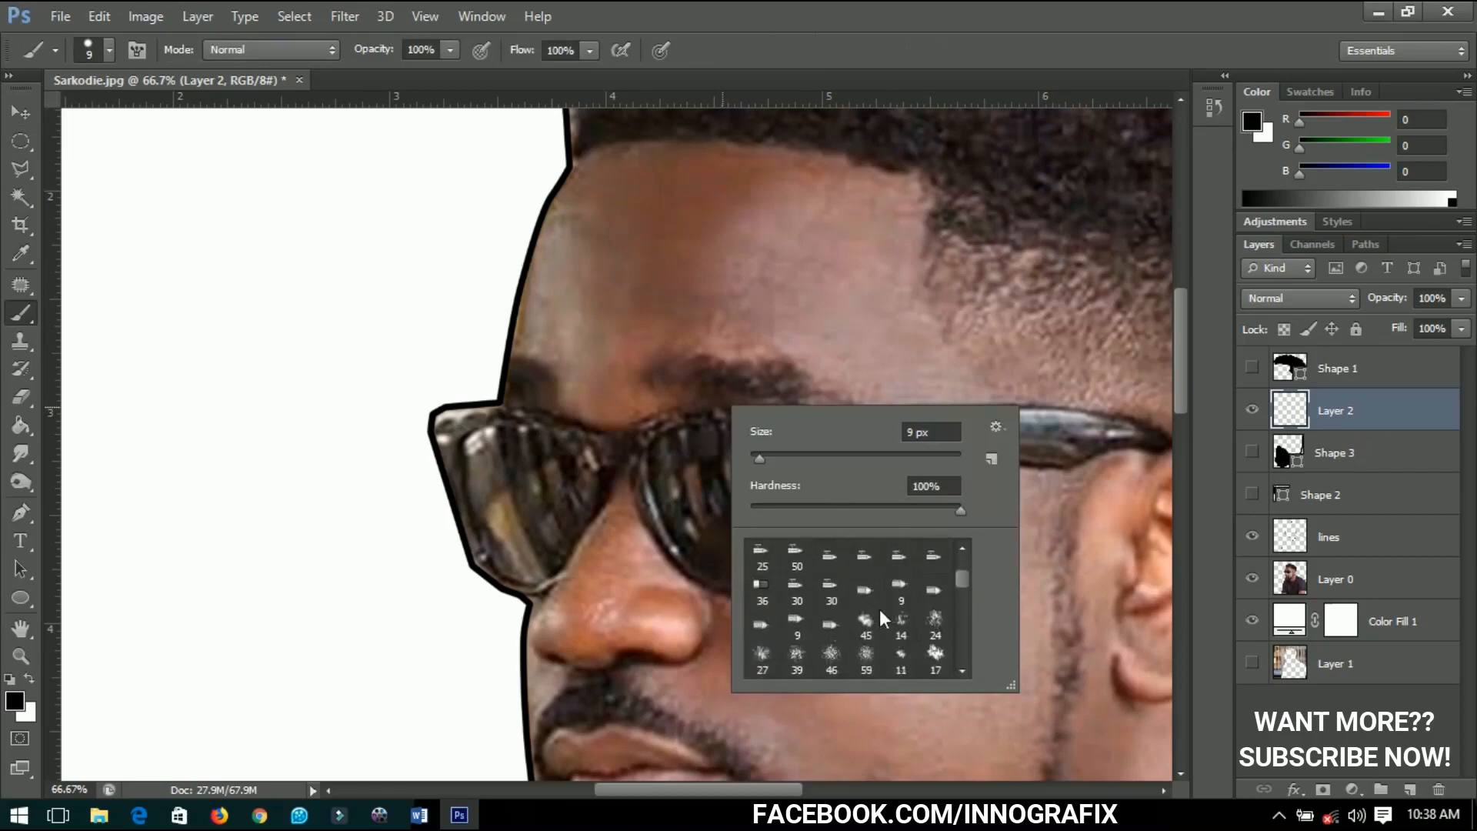
{"action": "left_click", "coordinate": [902, 660]}
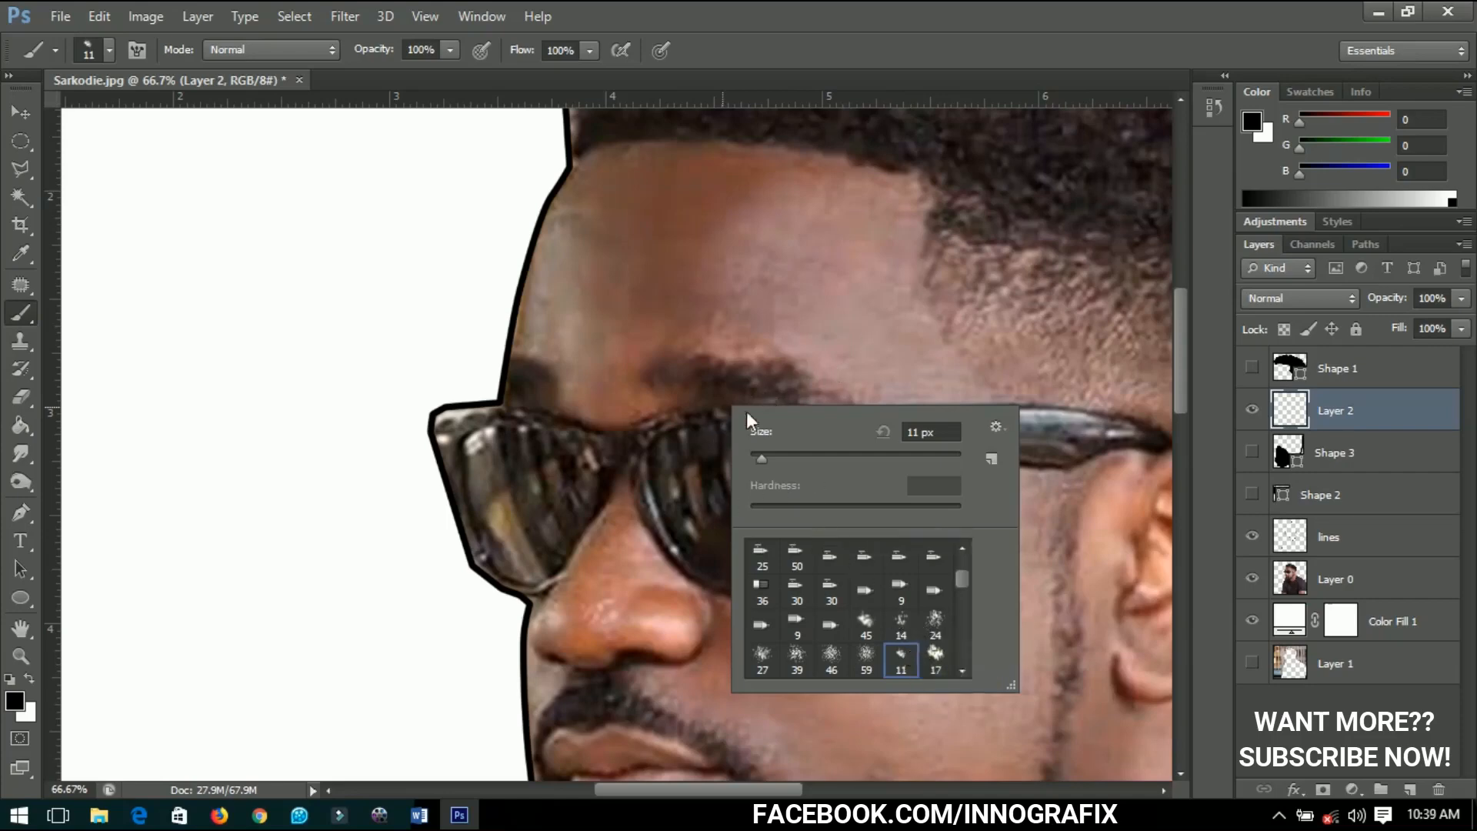
- Set the foreground colour to the dark brown RGB 34, 20, 20 sampled from the near eyebrow and return to the Brush tool
{"action": "left_click", "coordinate": [14, 700]}
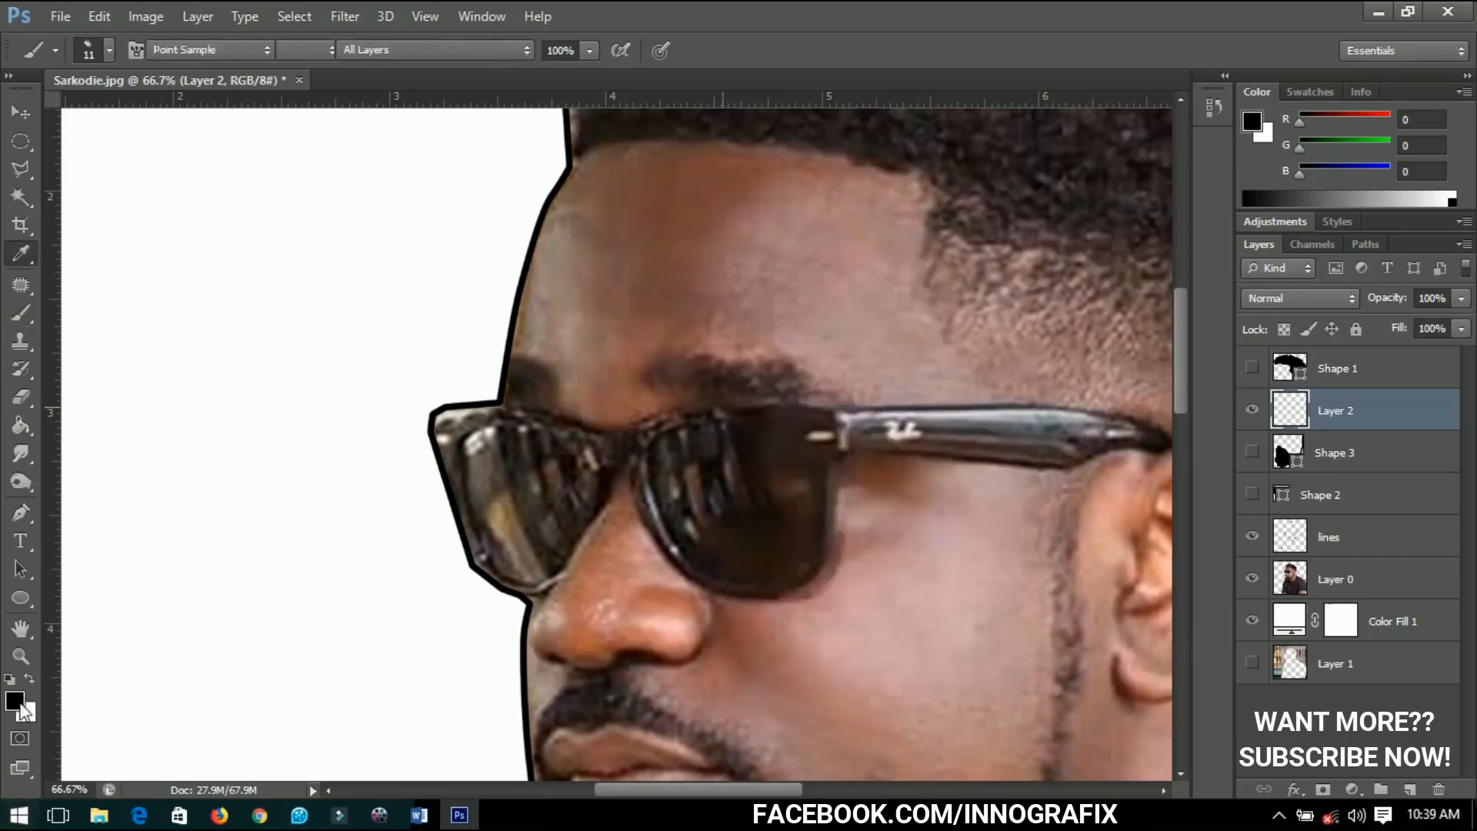
{"action": "left_click", "coordinate": [733, 380]}
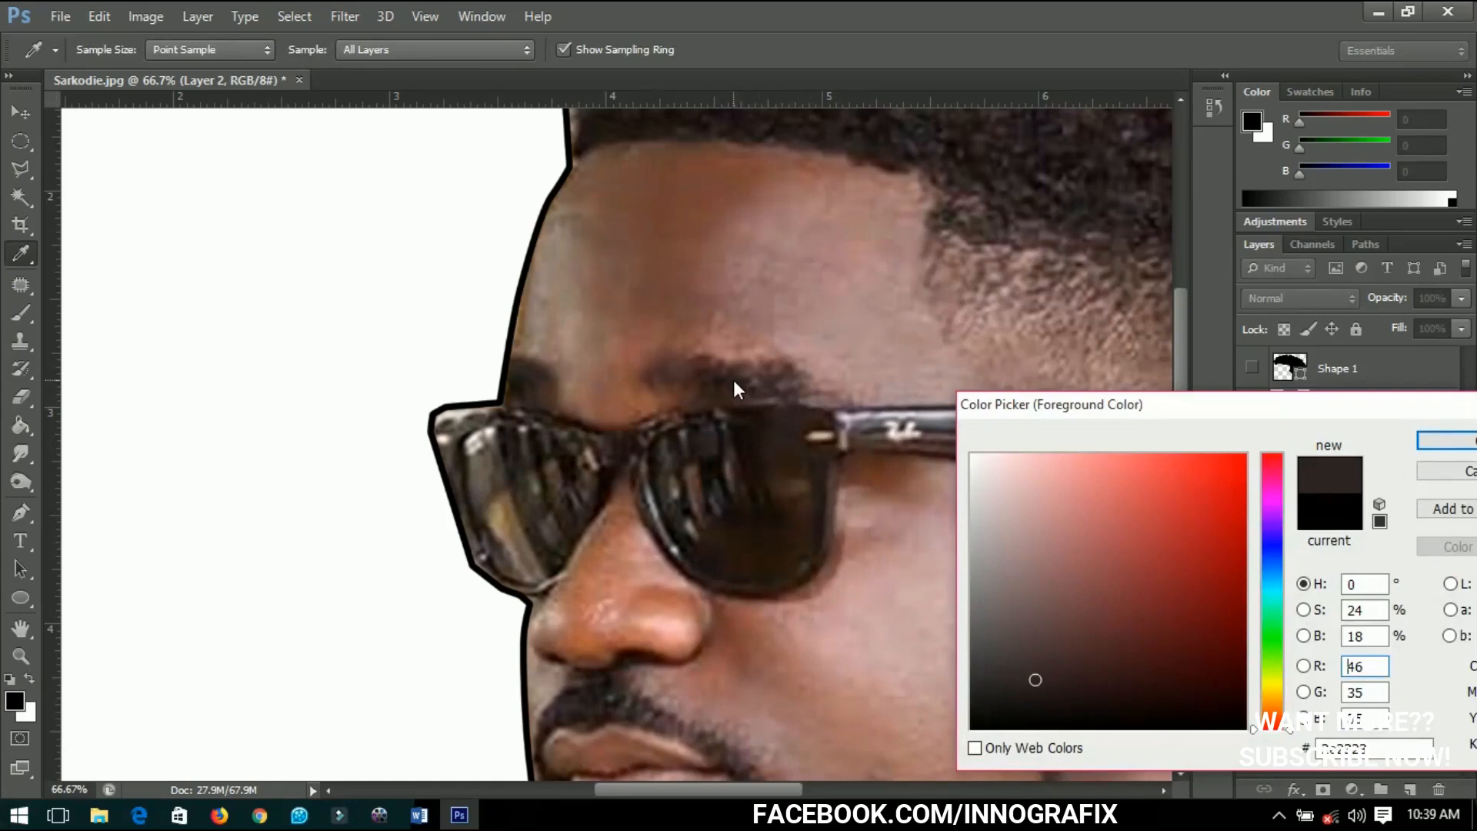
{"action": "left_click", "coordinate": [736, 386]}
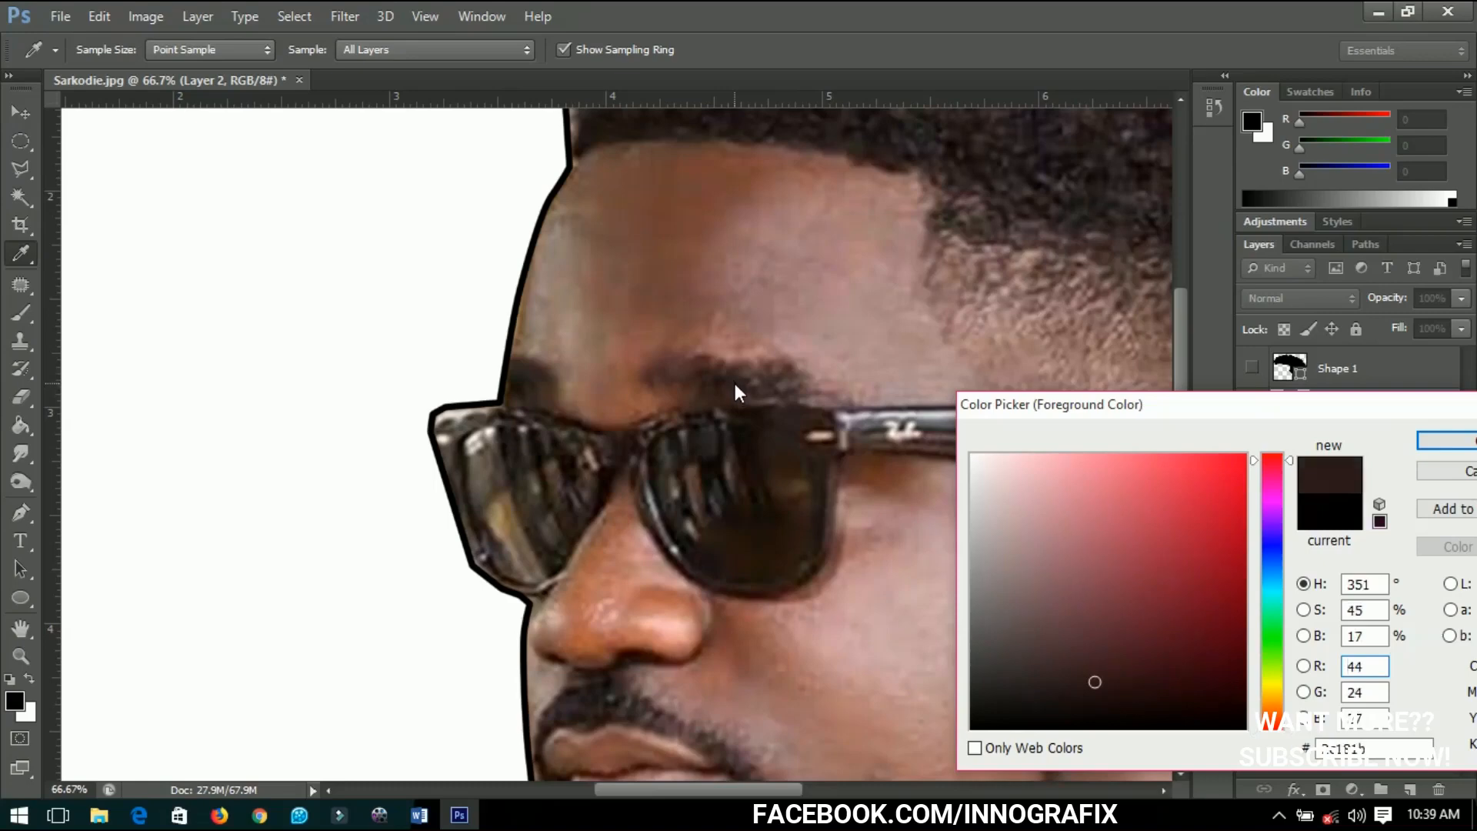
{"action": "left_click", "coordinate": [736, 383]}
{"action": "left_click", "coordinate": [719, 380]}
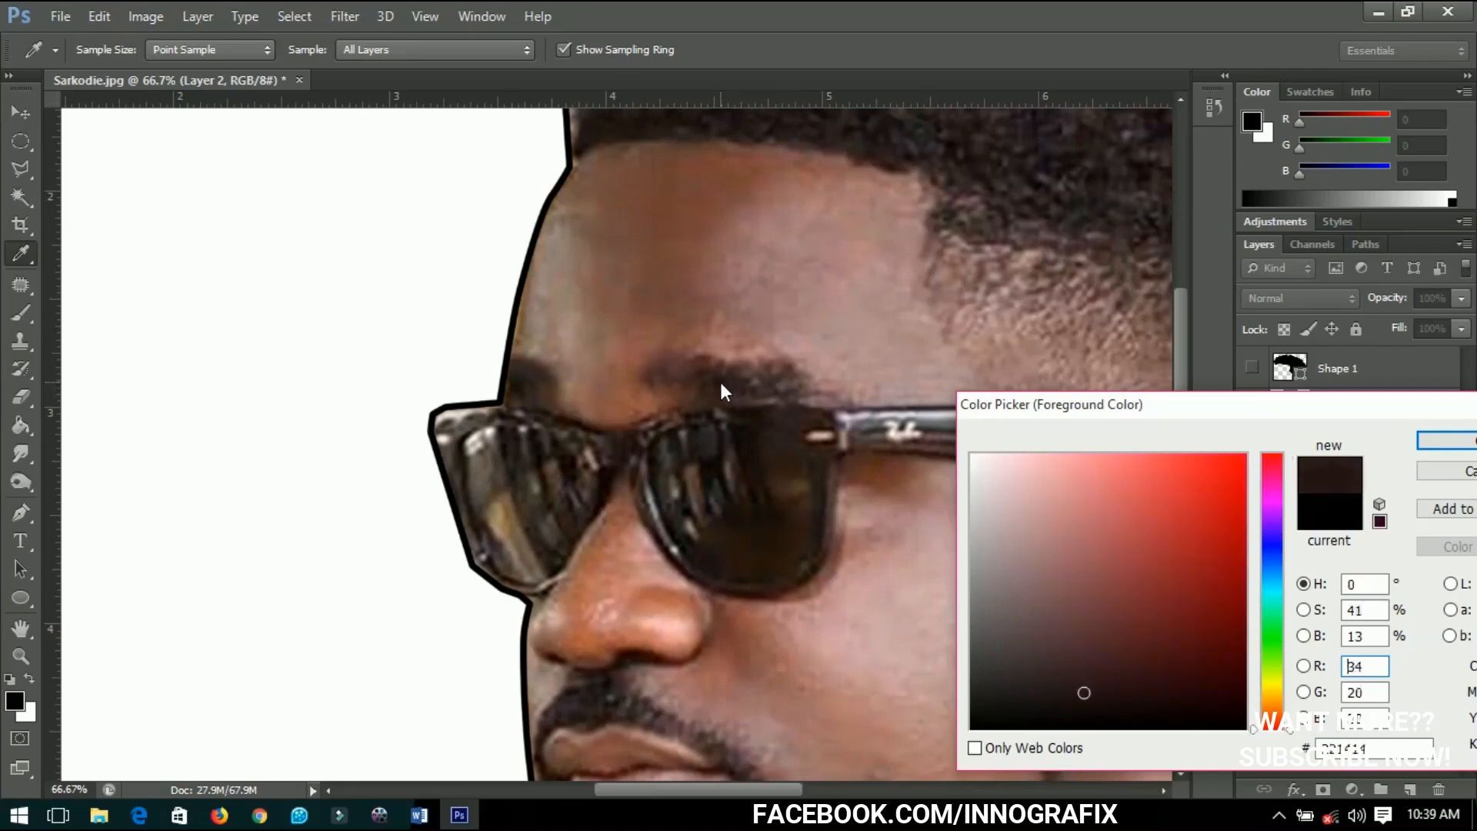
{"action": "left_click", "coordinate": [1446, 440]}
{"action": "key", "text": "b"}
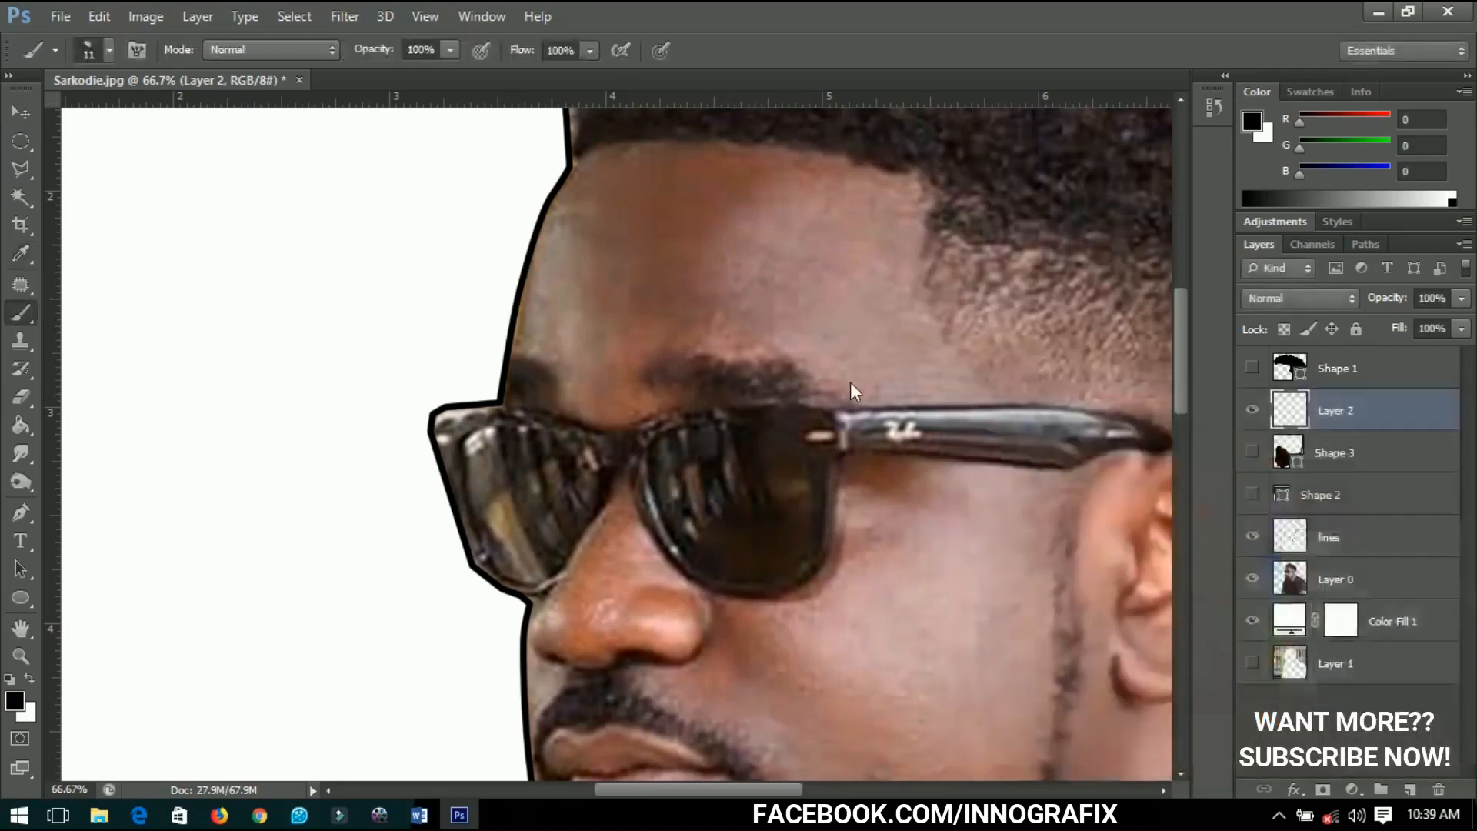
- Set the brush size to 40 px and paint over both eyebrows above the sunglasses
{"action": "key", "text": "bracketleft"}
{"action": "key", "text": "bracketleft"}
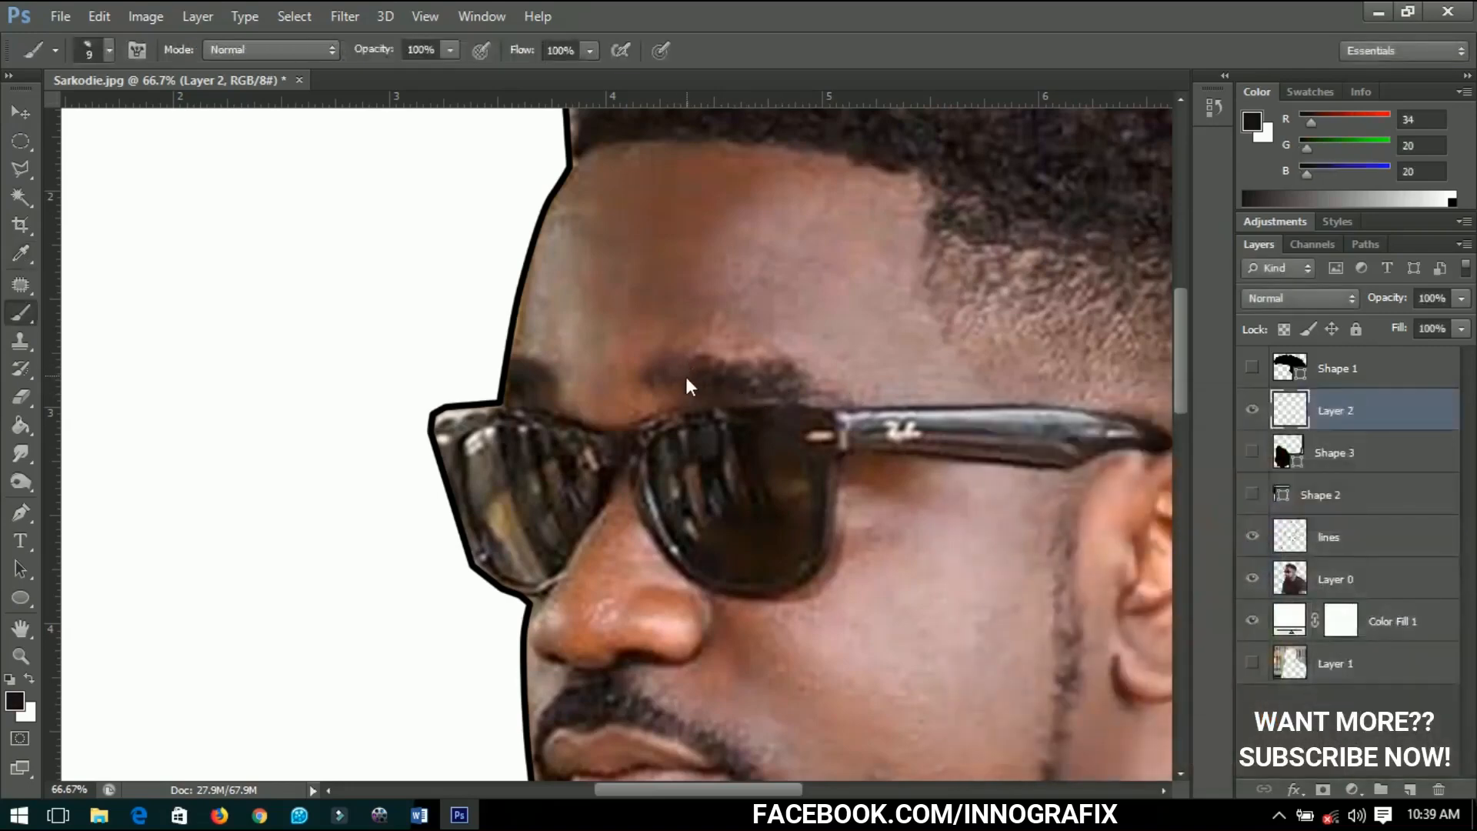
{"action": "key", "text": "bracketleft"}
{"action": "key", "text": "bracketleft"}
{"action": "key", "text": "bracketright"}
{"action": "key", "text": "bracketright"}
{"action": "key", "text": "bracketright"}
{"action": "key", "text": "bracketright"}
{"action": "key", "text": "bracketright"}
{"action": "key", "text": "bracketright"}
{"action": "key", "text": "bracketright"}
{"action": "key", "text": "bracketright"}
{"action": "key", "text": "bracketright"}
{"action": "key", "text": "bracketright"}
{"action": "key", "text": "bracketright"}
{"action": "left_click_drag", "start_coordinate": [674, 365], "coordinate": [682, 365]}
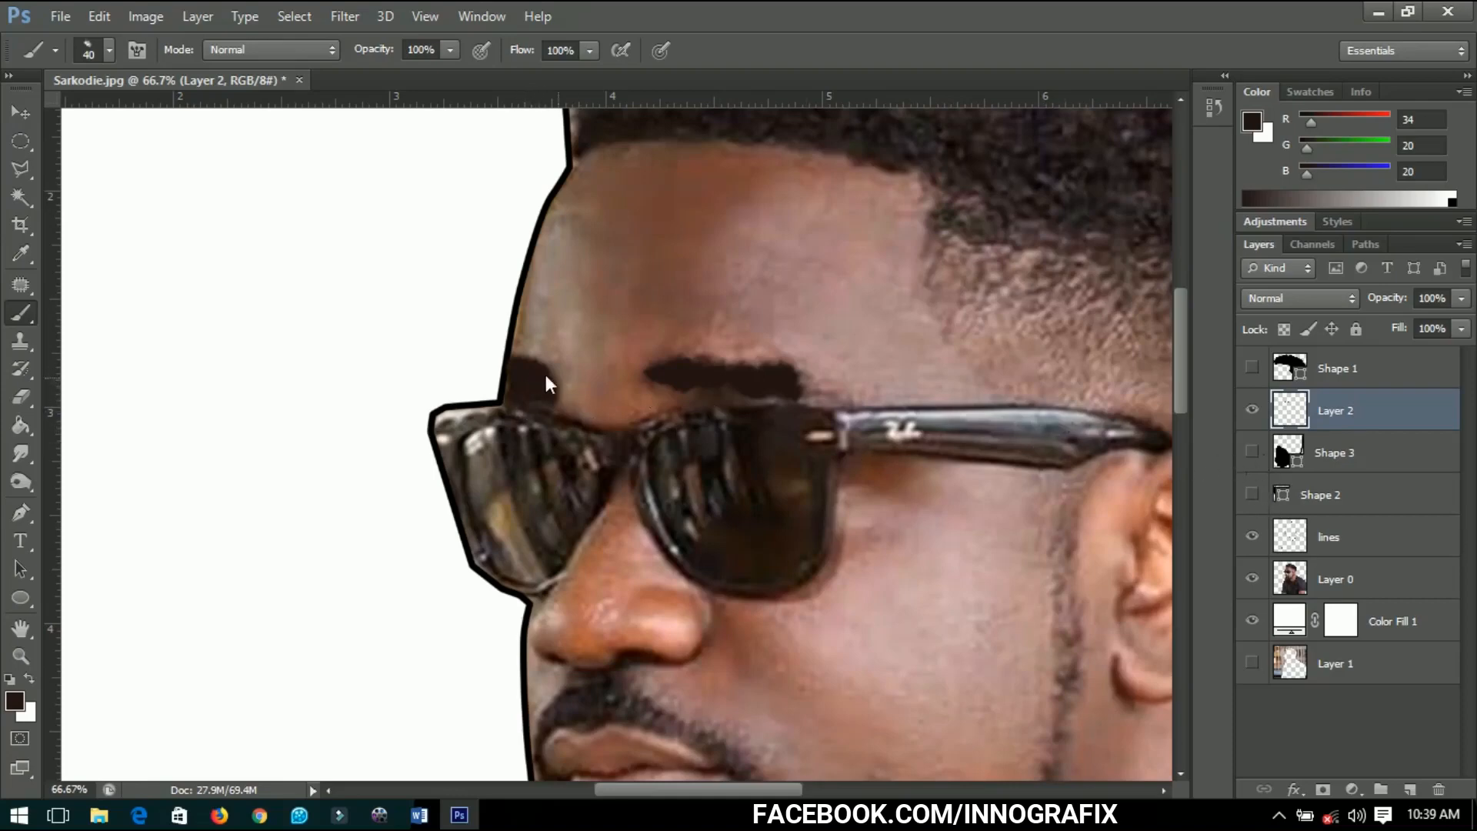
- Rename the painted eyebrow layer as "eye lashes"
{"action": "double_click", "coordinate": [1342, 416]}
{"action": "type", "text": "layer"}
{"action": "type", "text": "eye"}
{"action": "type", "text": " lashes"}
{"action": "key", "text": "Return"}
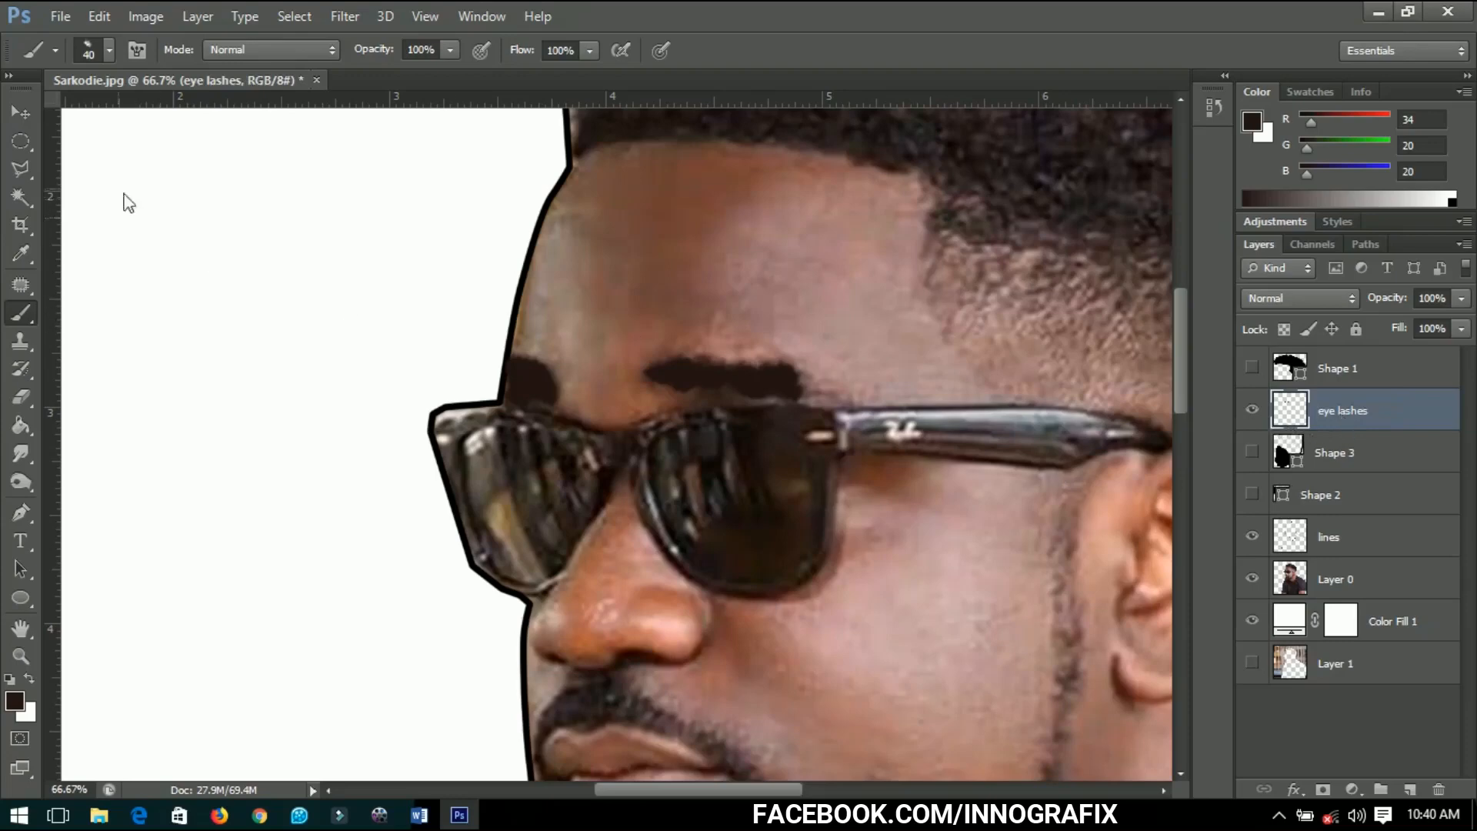
- Show Shape 1, Shape 2 and Shape 3 and hide Layer 0 to view the full artwork with the painted eyebrows
{"action": "left_click", "coordinate": [21, 114]}
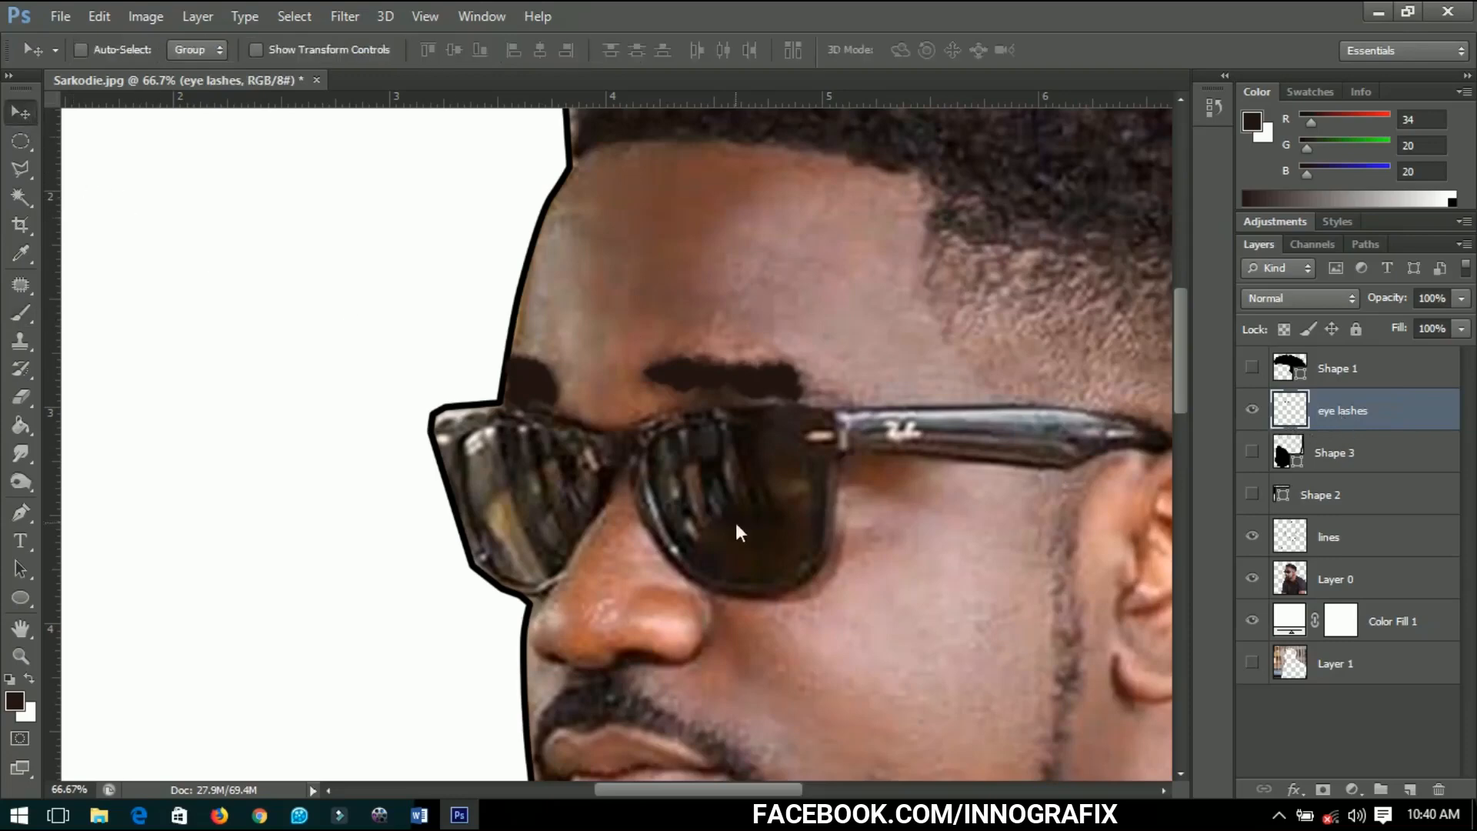
{"action": "key", "text": "ctrl+0"}
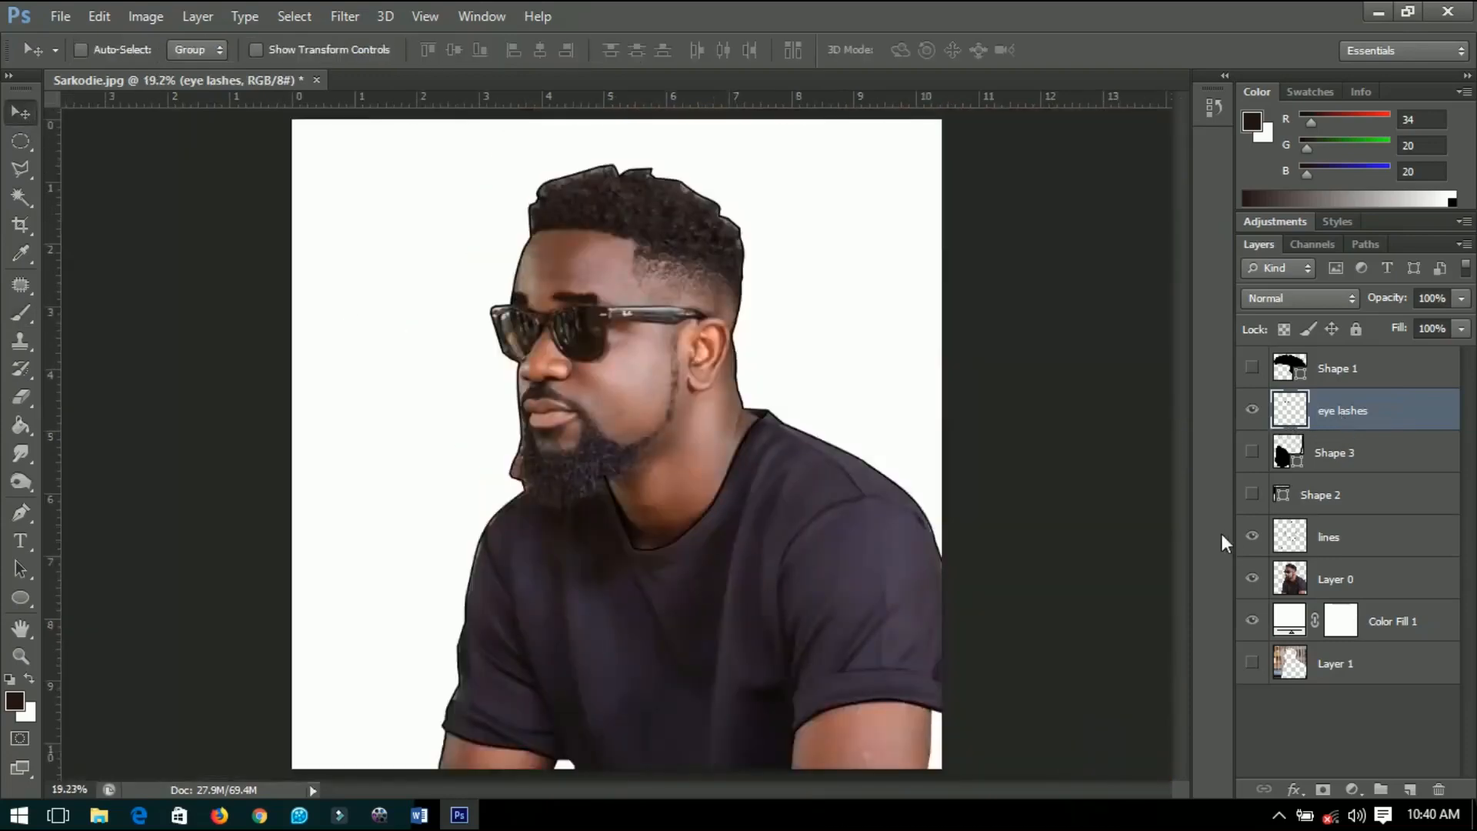
{"action": "left_click", "coordinate": [1252, 494]}
{"action": "left_click", "coordinate": [1252, 453]}
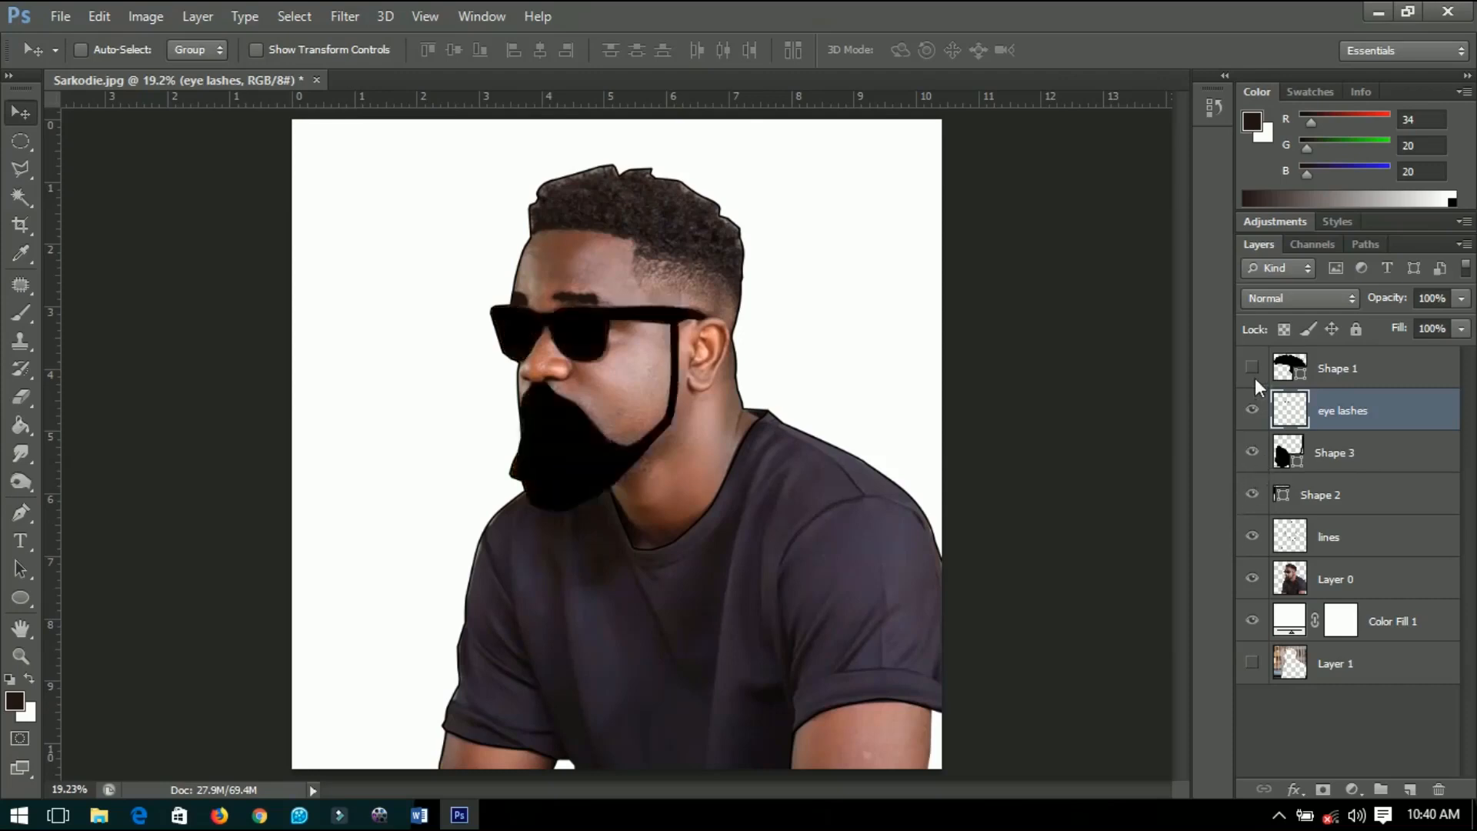
{"action": "left_click", "coordinate": [1252, 368]}
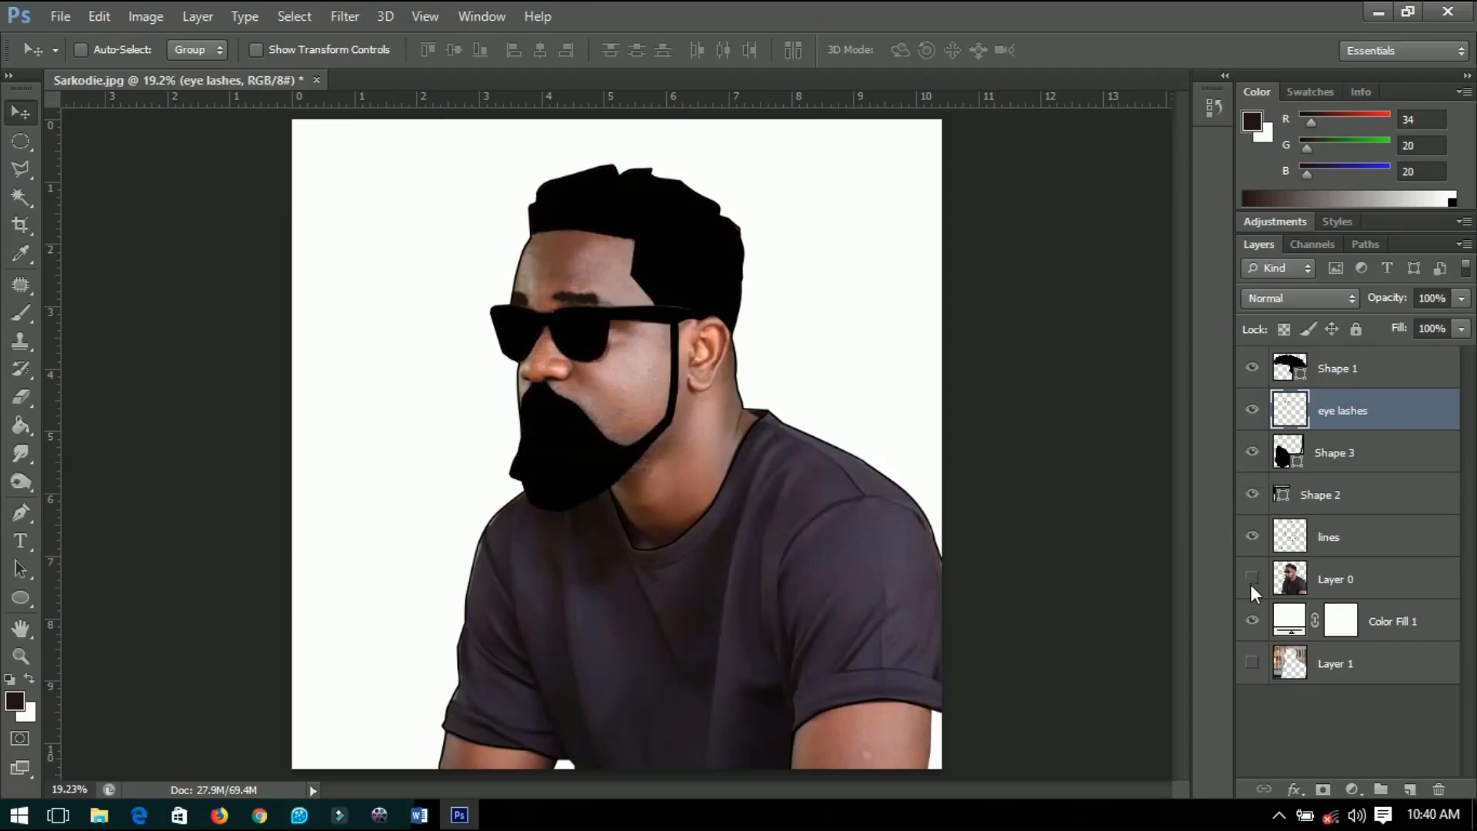
{"action": "left_click", "coordinate": [1252, 581]}
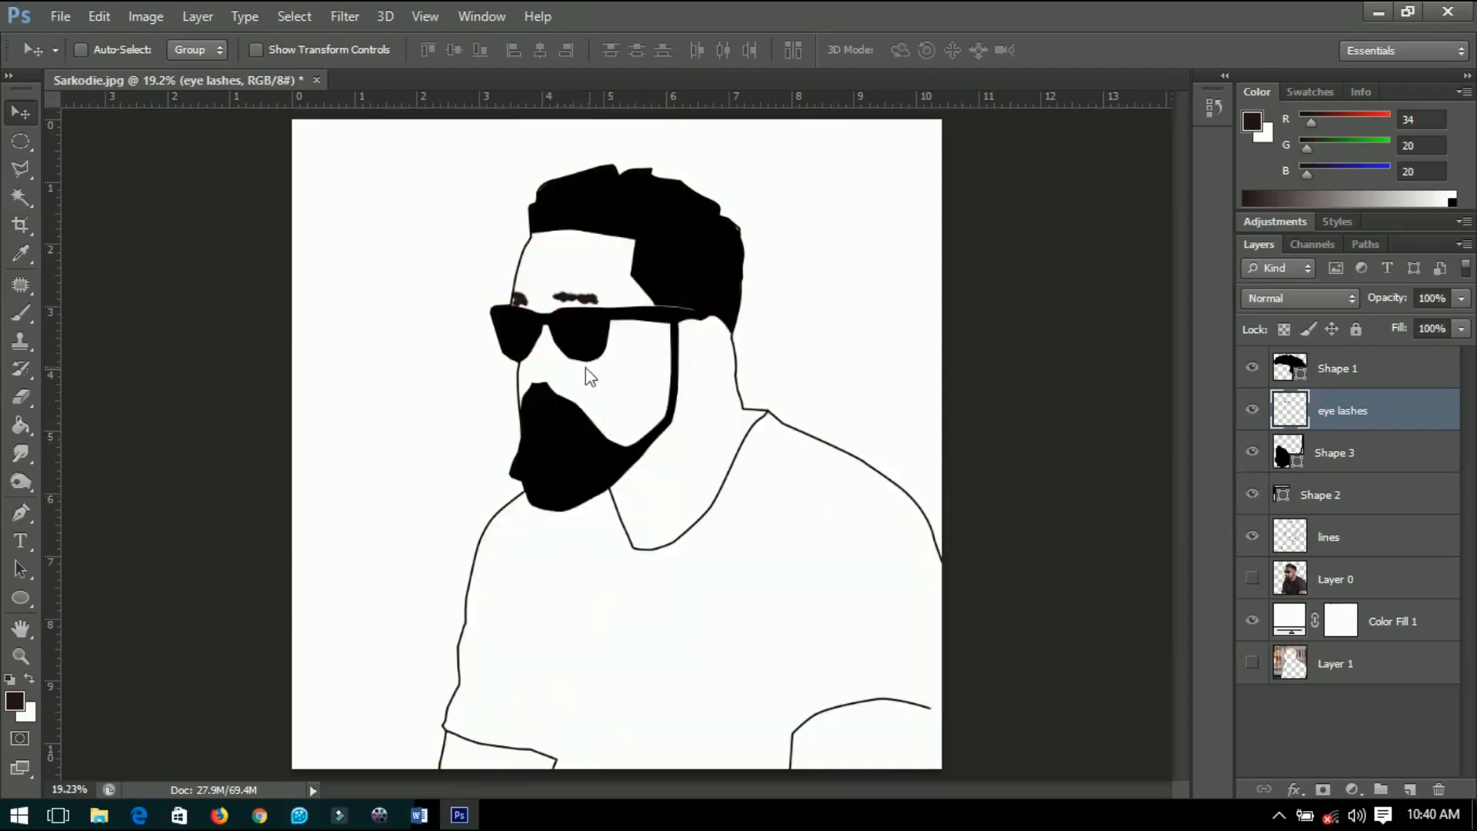
- Hide Shape 1, eye lashes, Shape 3, Shape 2 and lines, and show Layer 0 to expose the photo's mouth and beard
{"action": "scroll", "coordinate": [565, 407], "scroll_direction": "down", "scroll_amount": 2}
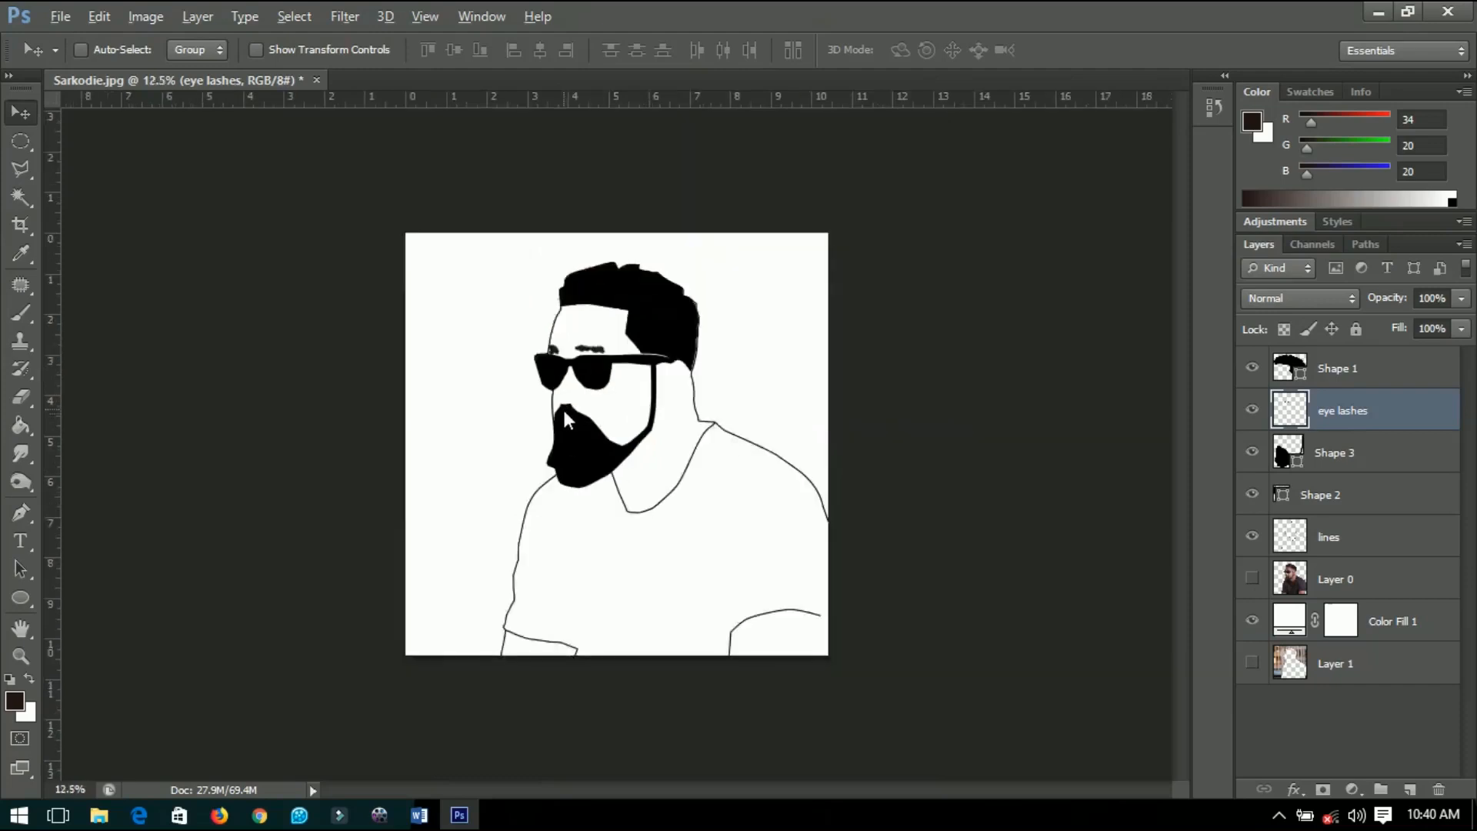
{"action": "scroll", "coordinate": [562, 477], "scroll_direction": "up", "scroll_amount": 3}
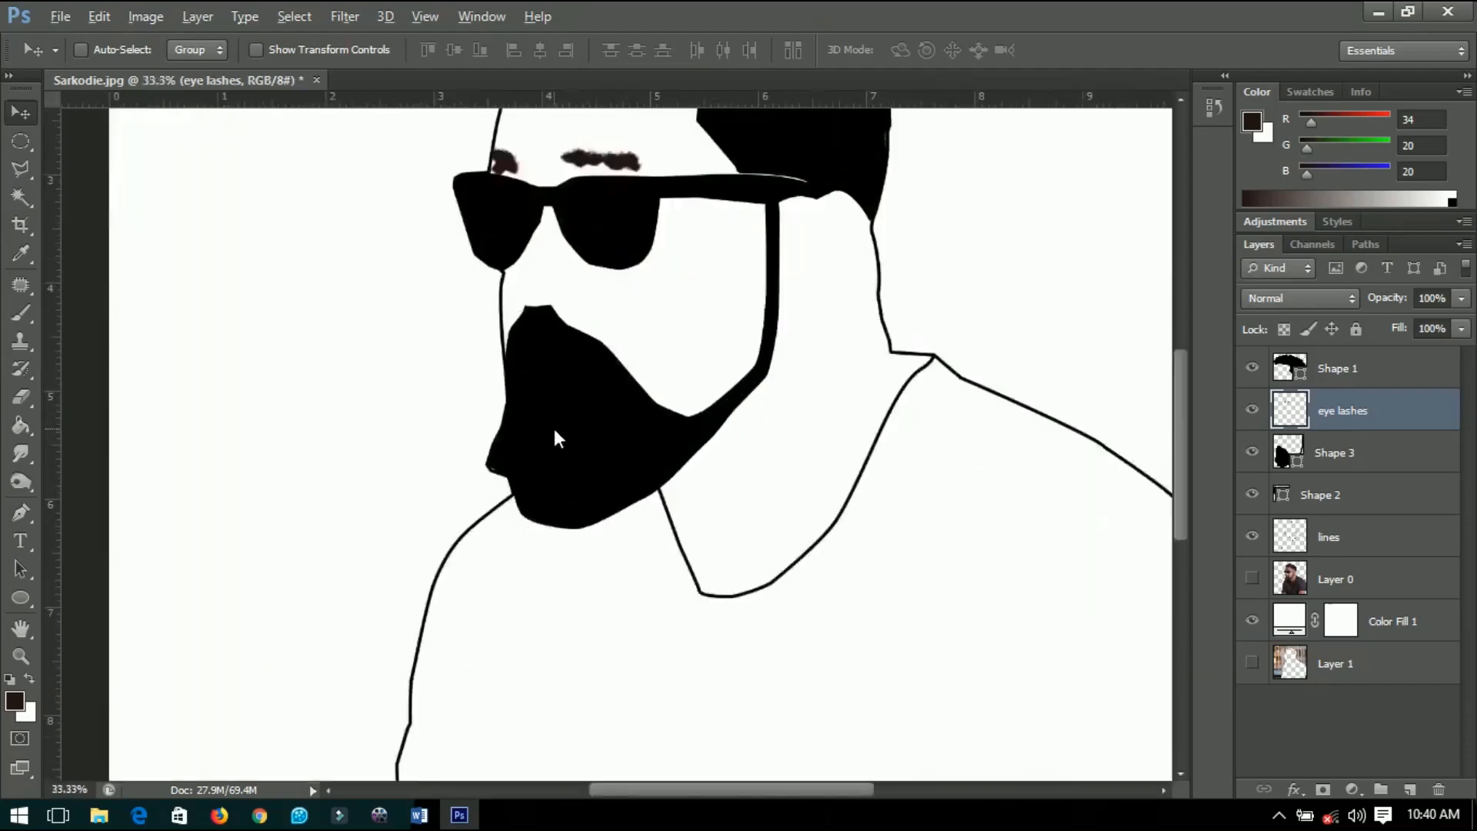
{"action": "scroll", "coordinate": [554, 432], "scroll_direction": "up", "scroll_amount": 1}
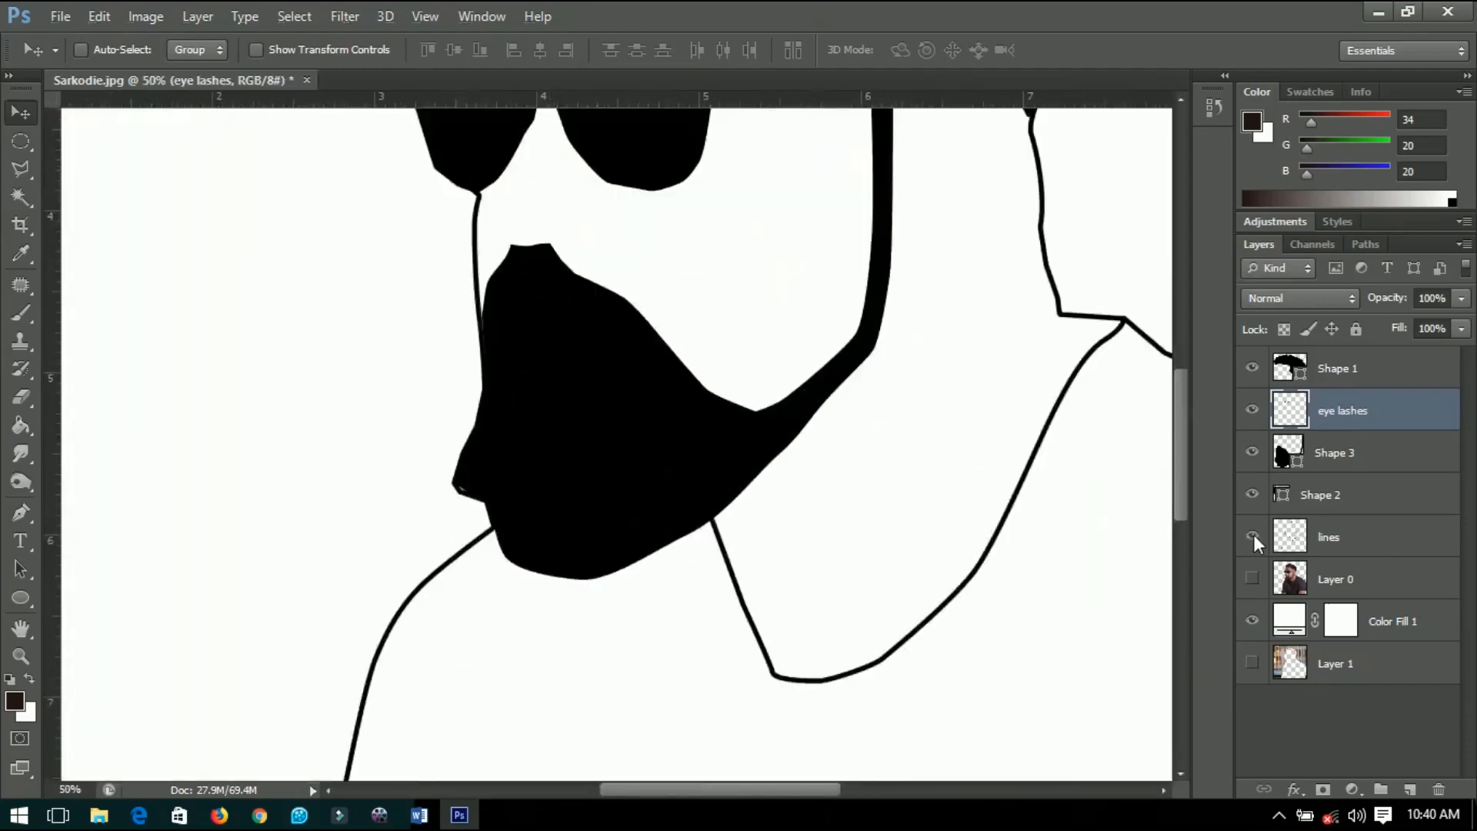
{"action": "left_click_drag", "start_coordinate": [1254, 534], "coordinate": [1253, 413]}
{"action": "left_click", "coordinate": [1253, 452]}
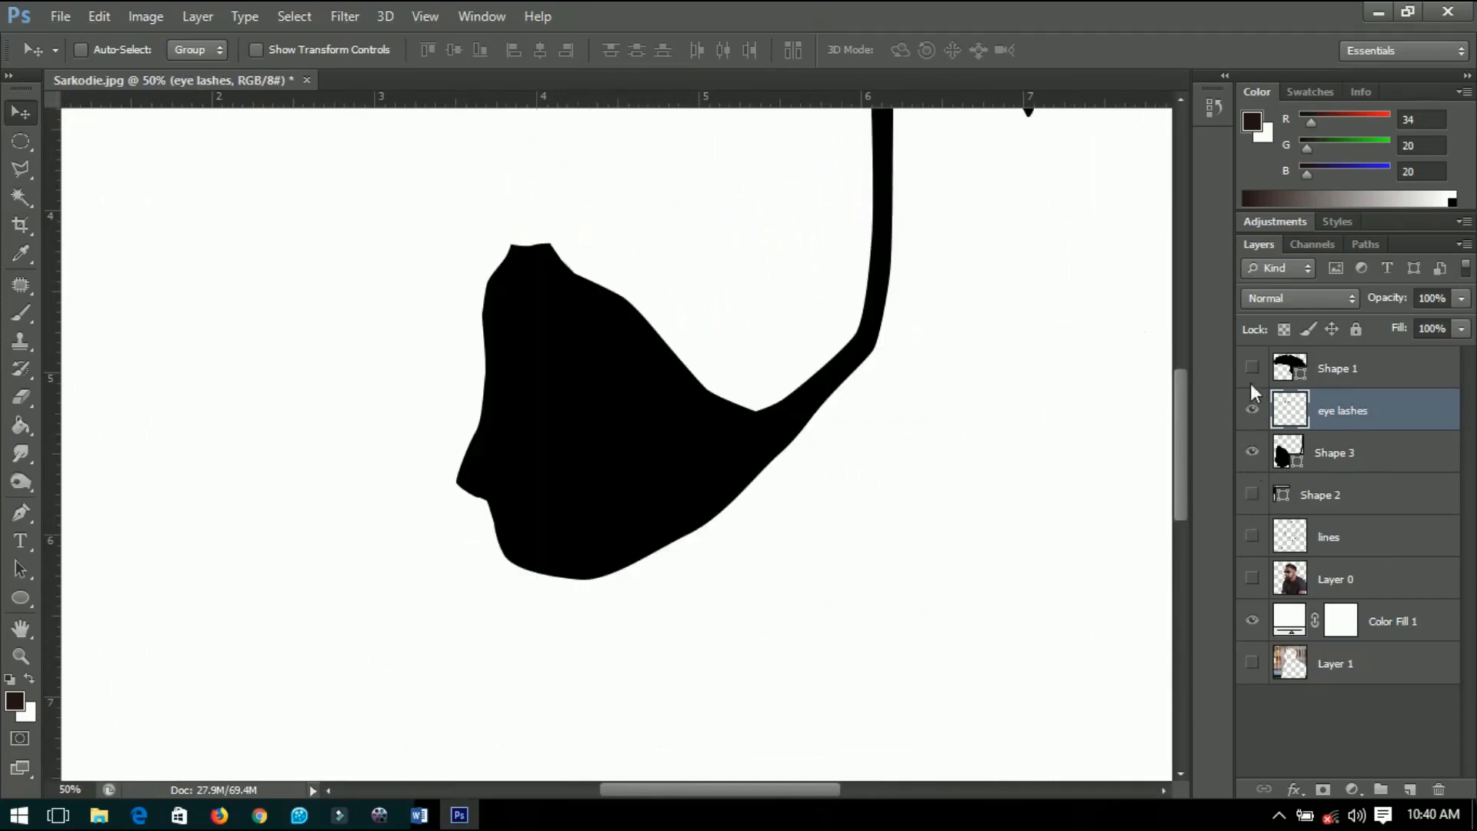
{"action": "left_click", "coordinate": [1251, 379]}
{"action": "left_click", "coordinate": [1253, 410]}
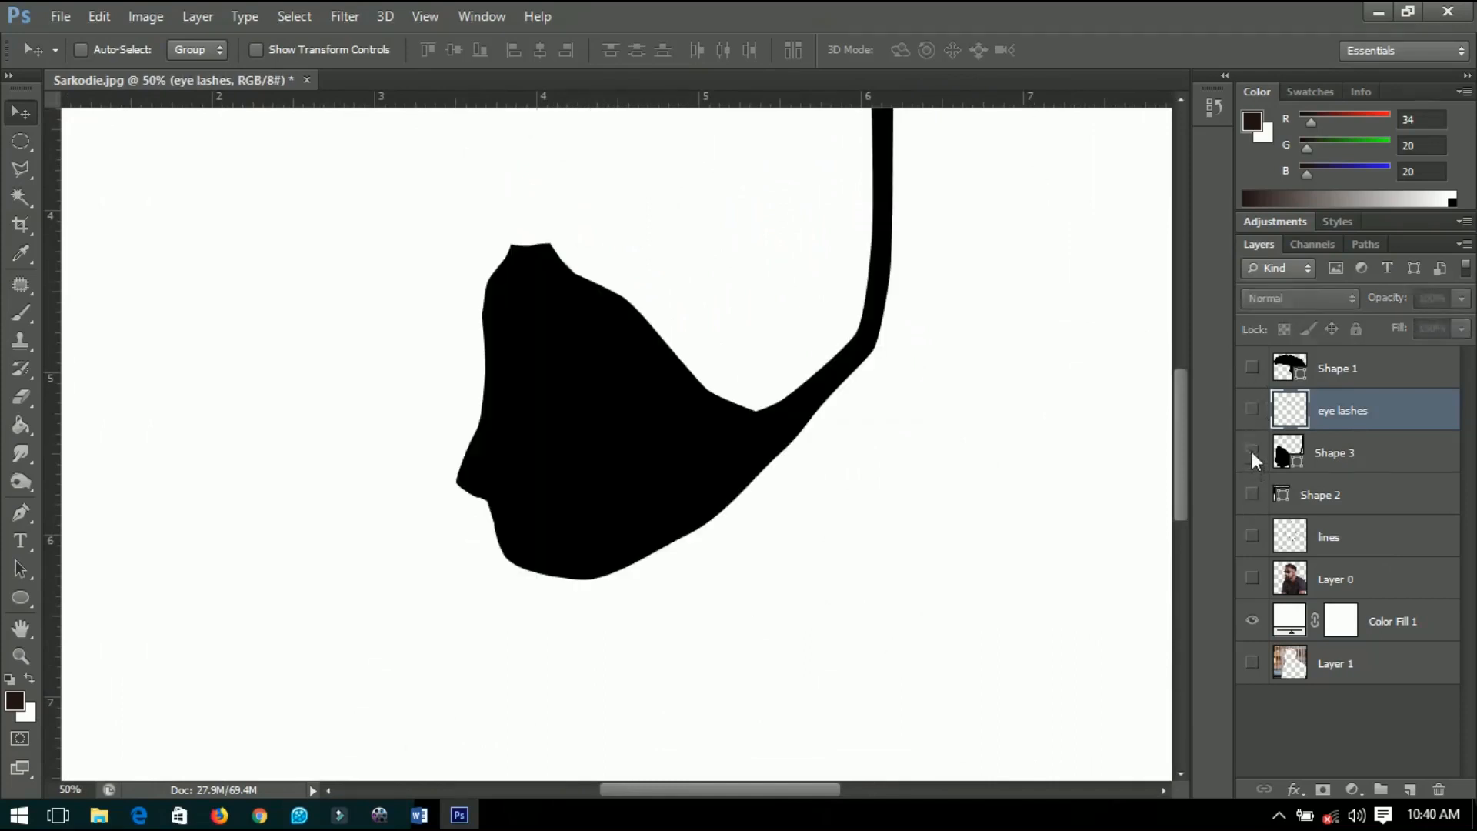
{"action": "left_click", "coordinate": [1253, 452]}
{"action": "left_click", "coordinate": [1252, 453]}
{"action": "left_click", "coordinate": [1253, 579]}
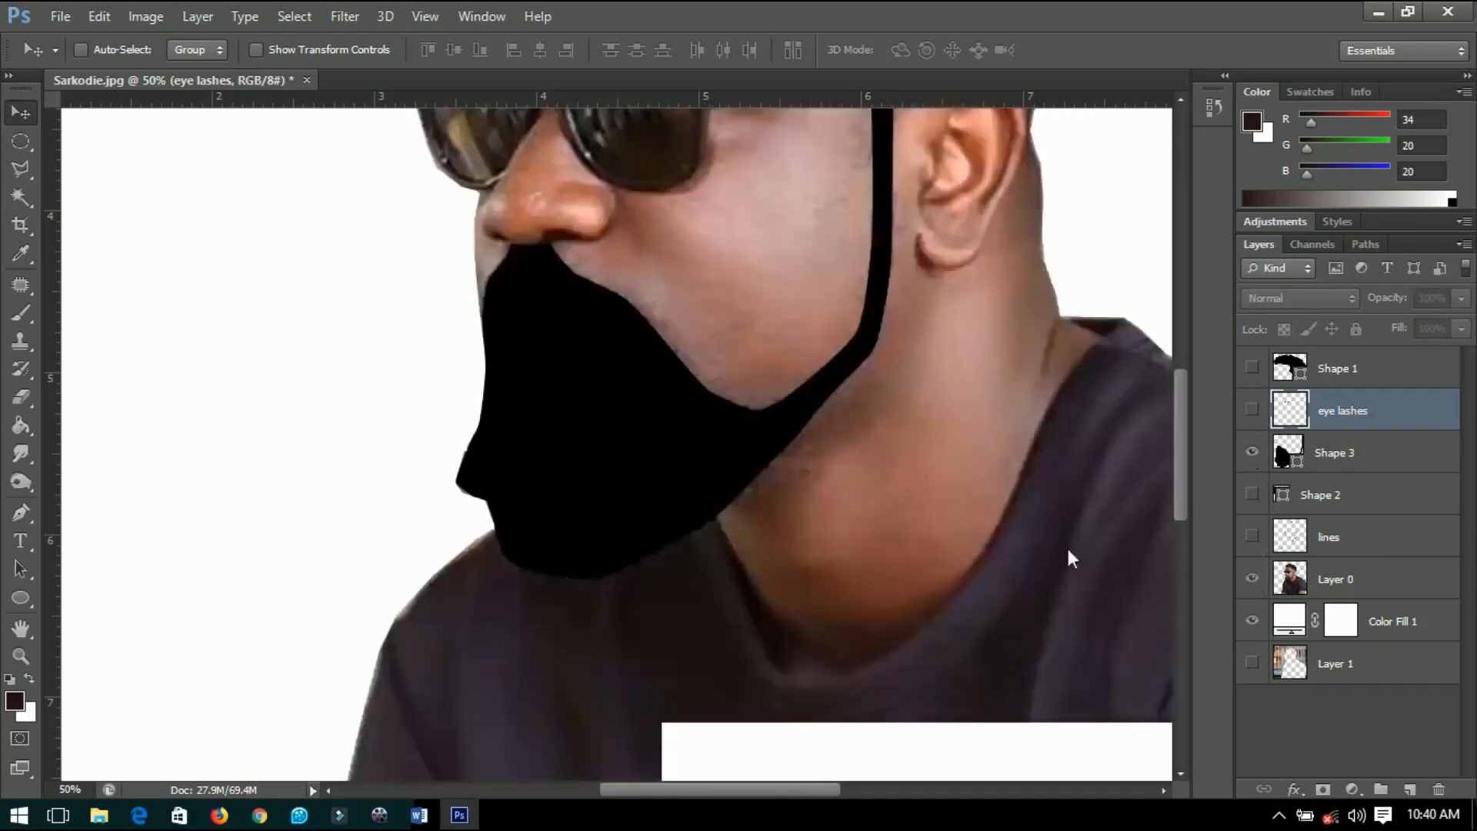
{"action": "left_click", "coordinate": [1252, 452]}
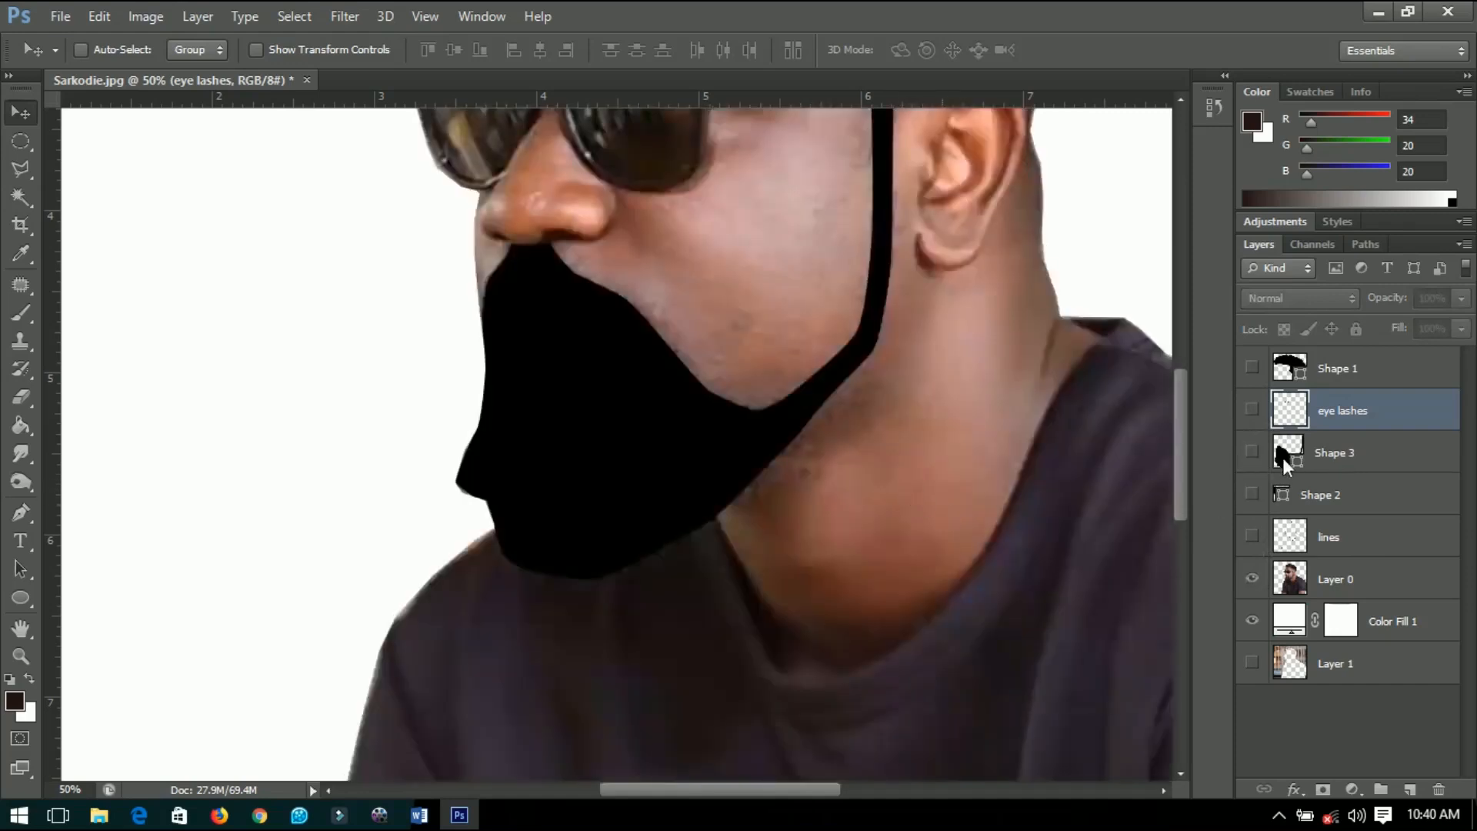
- Draw a closed black-filled Pen tool shape above Shape 3, covering the dark beard patch directly under the lower lip
{"action": "left_click", "coordinate": [1336, 460]}
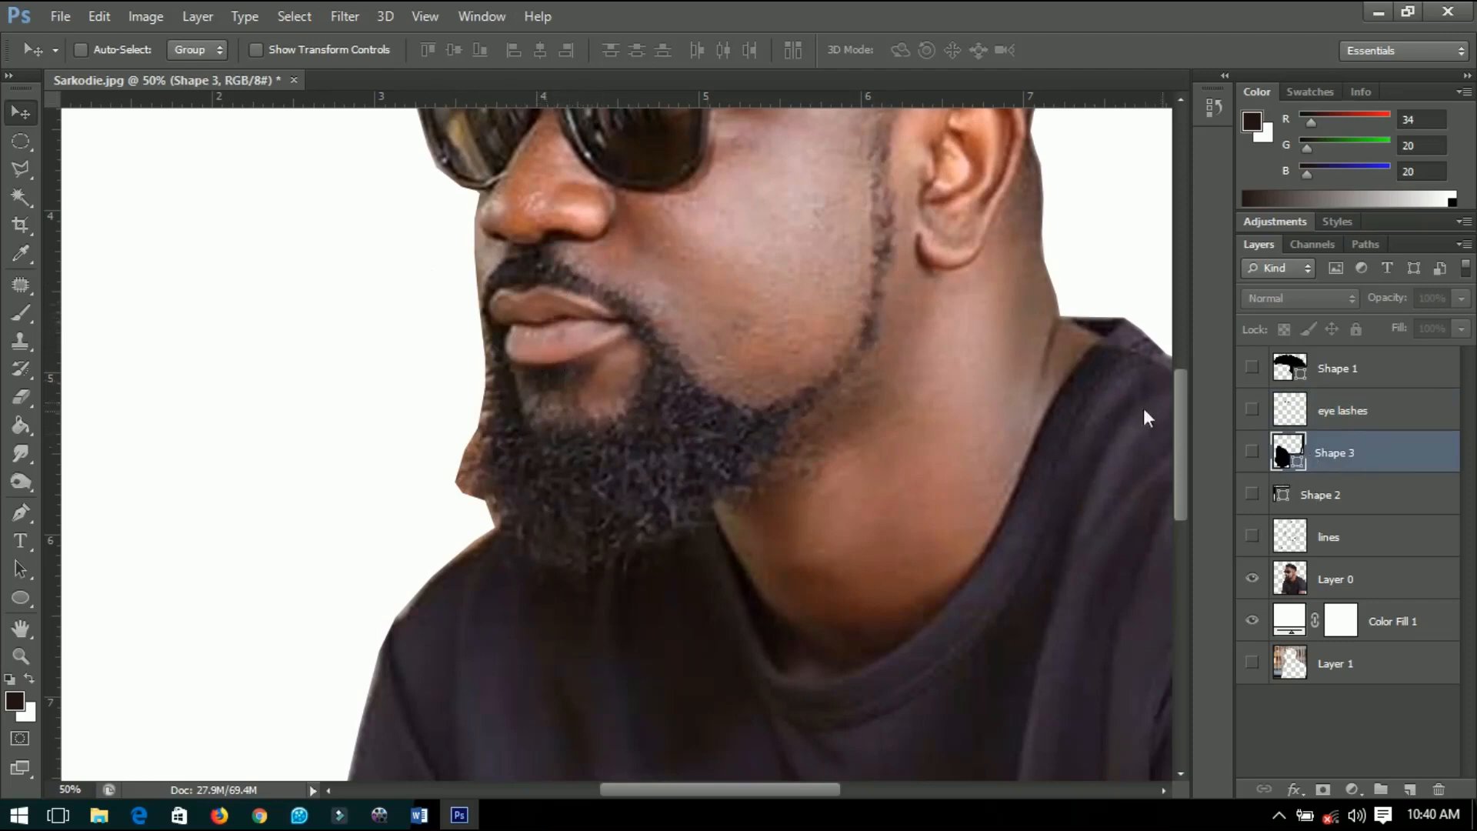
{"action": "left_click", "coordinate": [21, 513]}
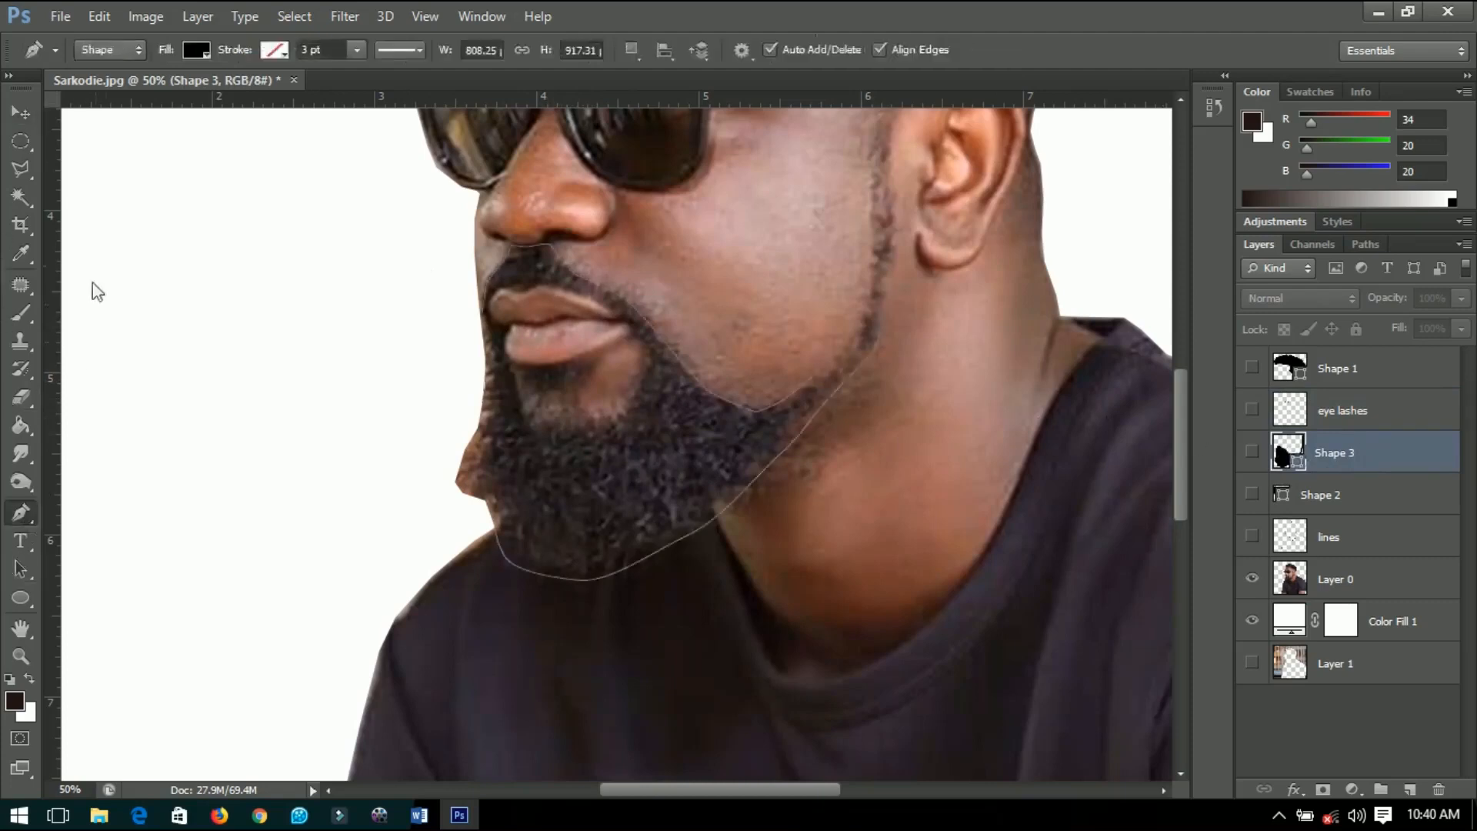
{"action": "left_click", "coordinate": [522, 363]}
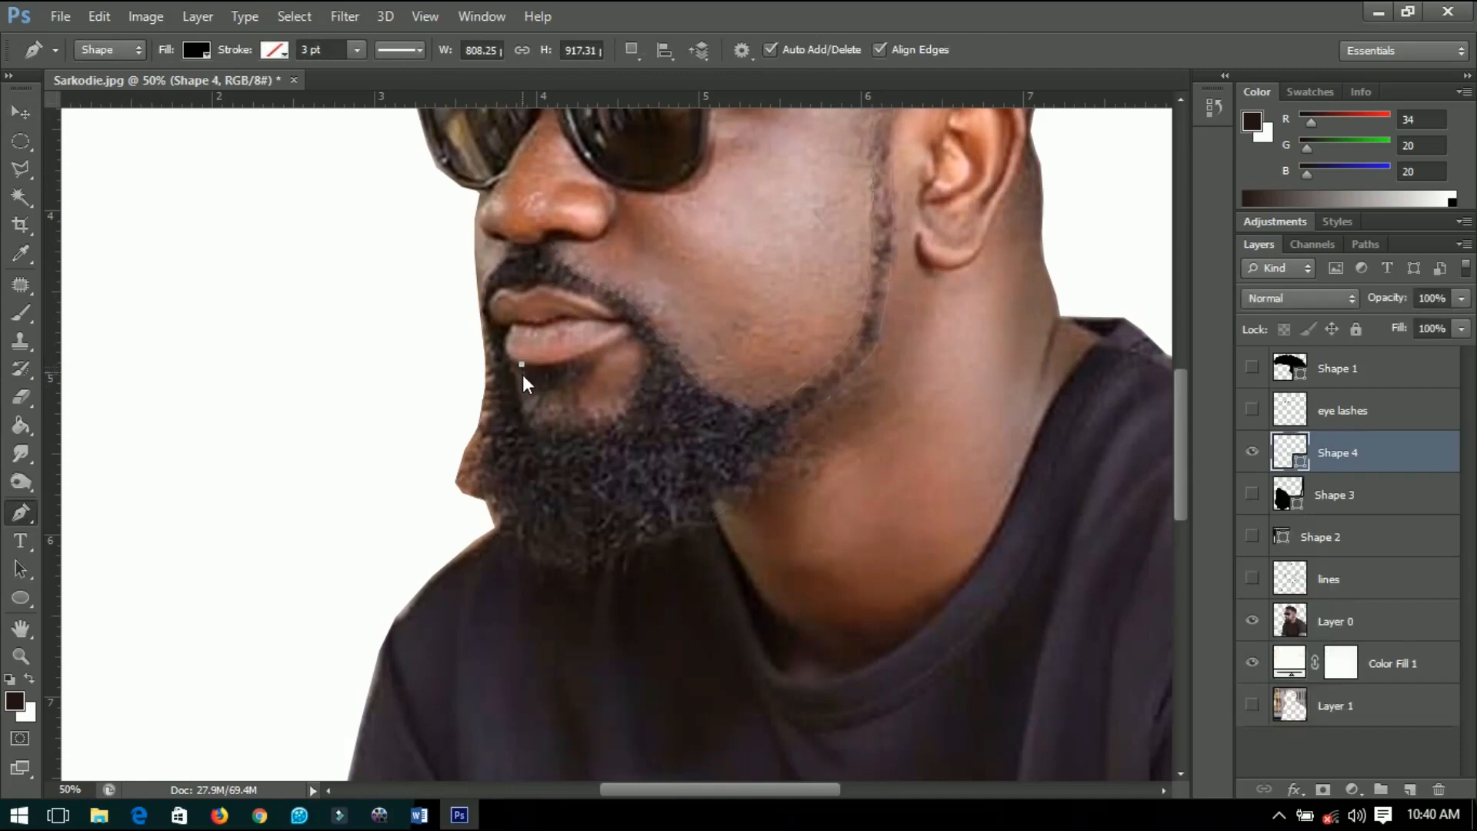
{"action": "left_click", "coordinate": [528, 388]}
{"action": "left_click_drag", "start_coordinate": [538, 389], "coordinate": [539, 390]}
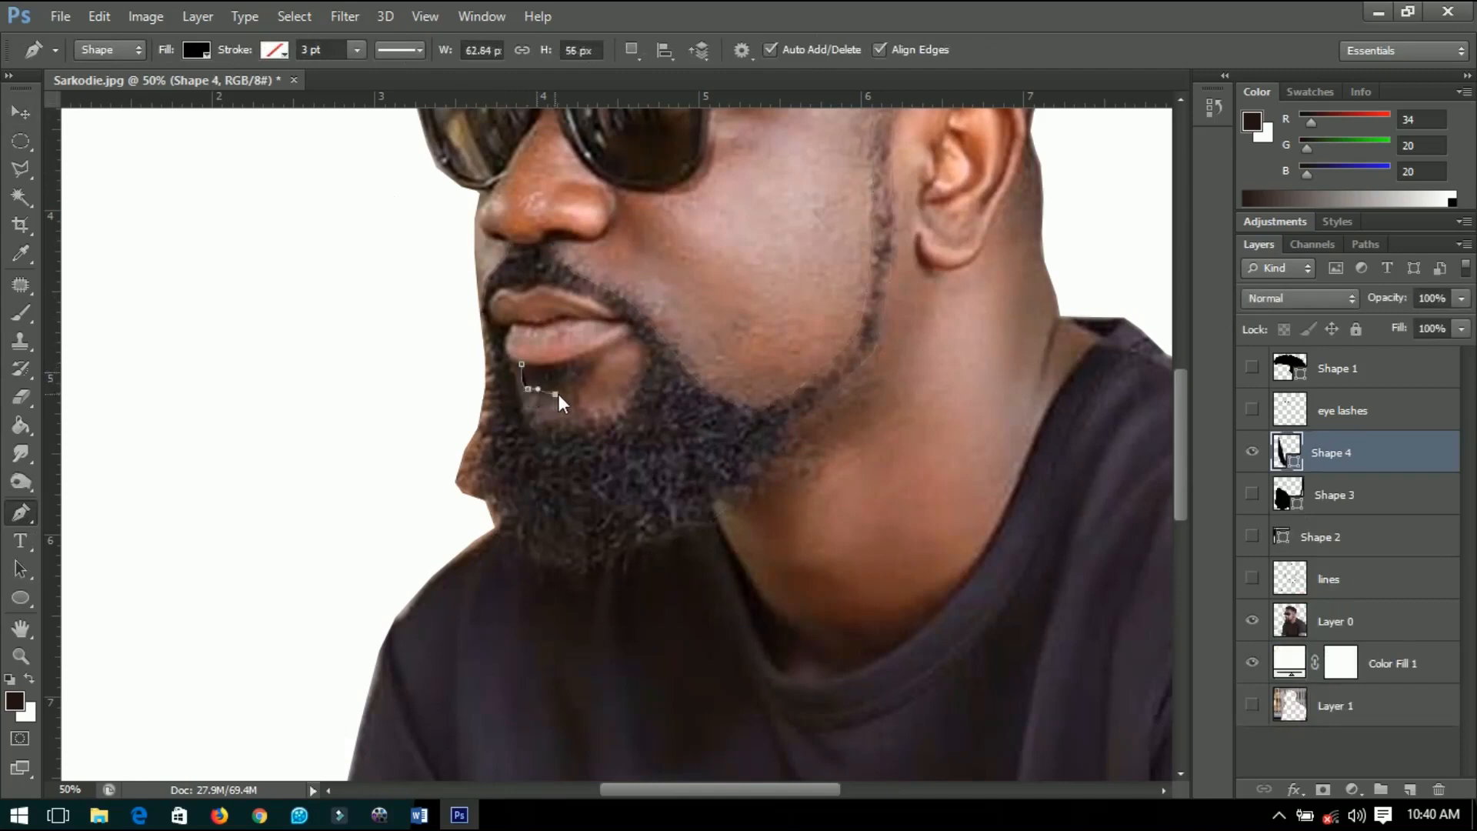
{"action": "left_click", "coordinate": [577, 385]}
{"action": "left_click", "coordinate": [590, 373]}
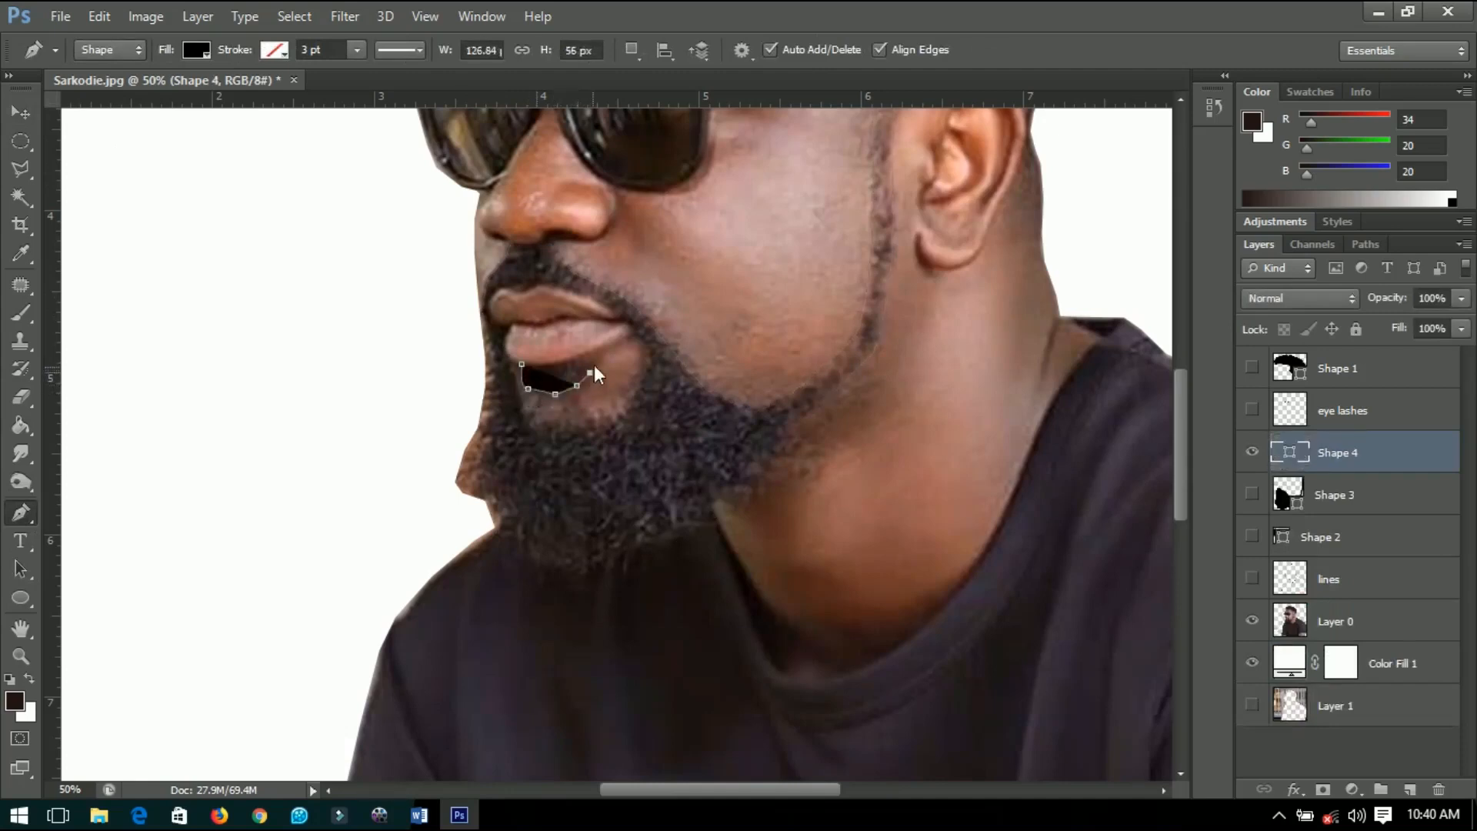
{"action": "left_click", "coordinate": [598, 354]}
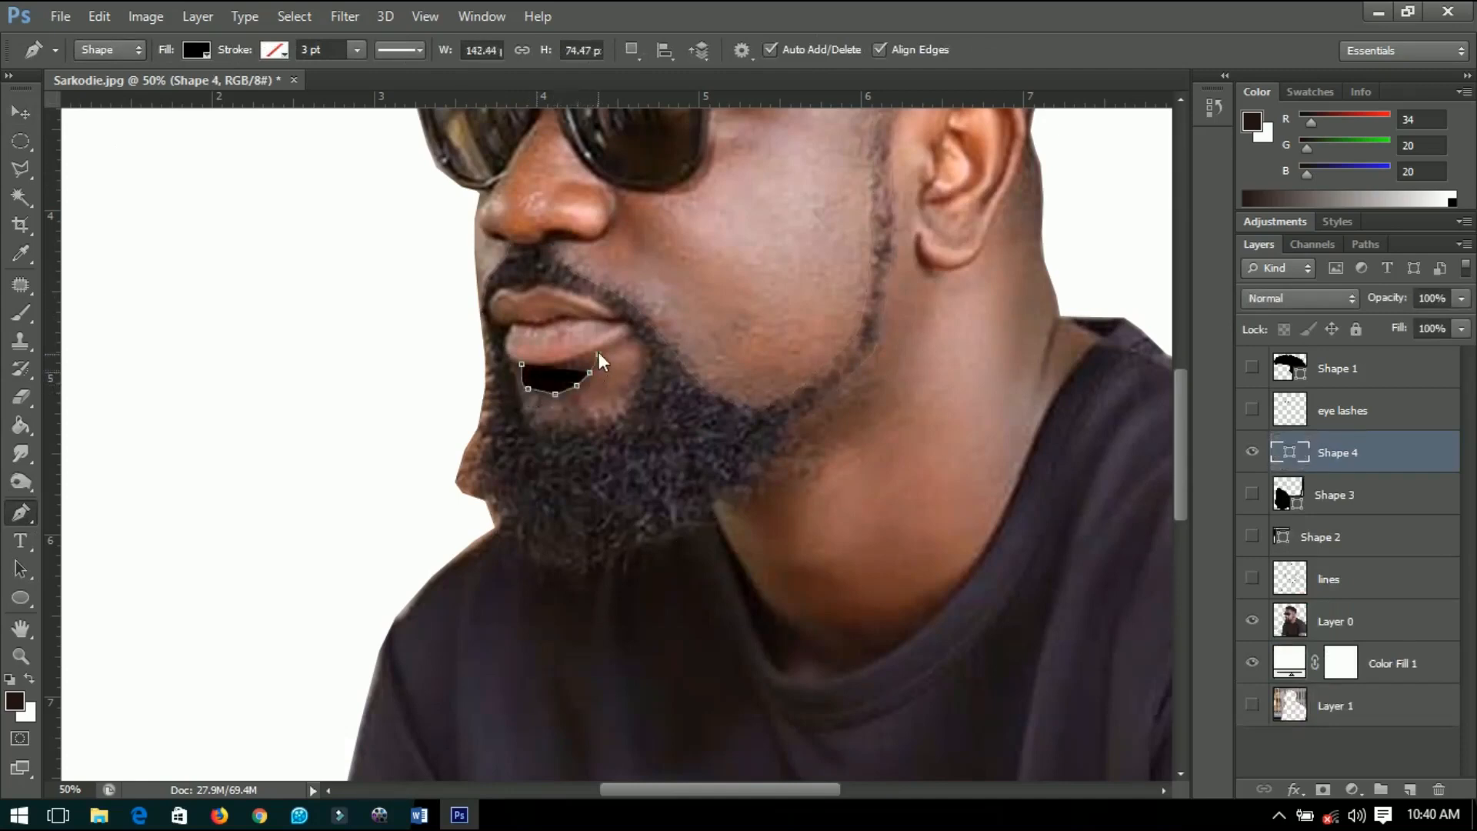
{"action": "left_click", "coordinate": [522, 364]}
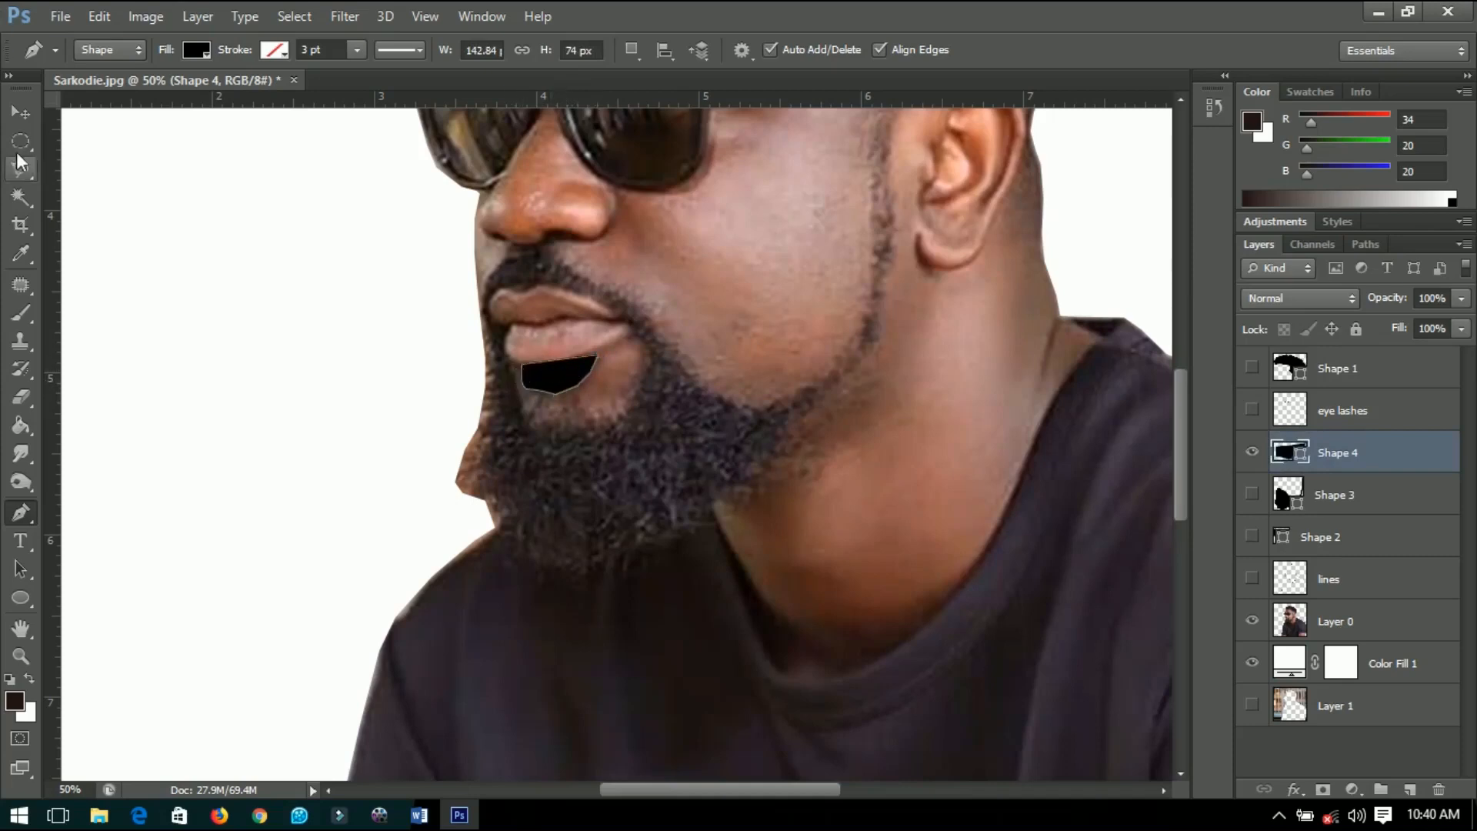
{"action": "left_click", "coordinate": [21, 113]}
- Start a new Pen tool shape above the Shape 2 layer, curving around the far corner of the upper lip to its first peak
{"action": "scroll", "coordinate": [562, 312], "scroll_direction": "up", "scroll_amount": 2}
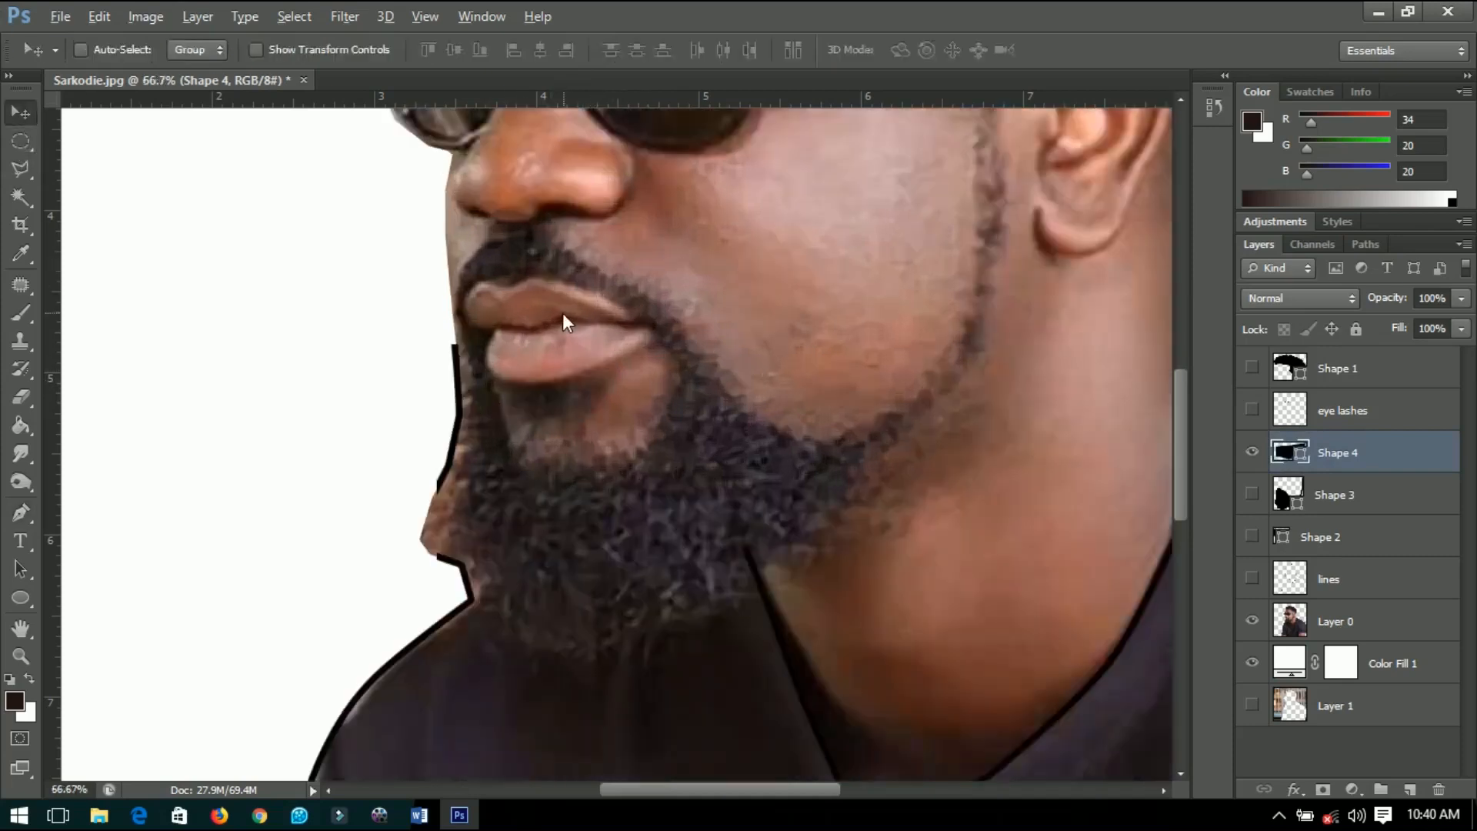
{"action": "left_click_drag", "start_coordinate": [524, 339], "coordinate": [635, 383]}
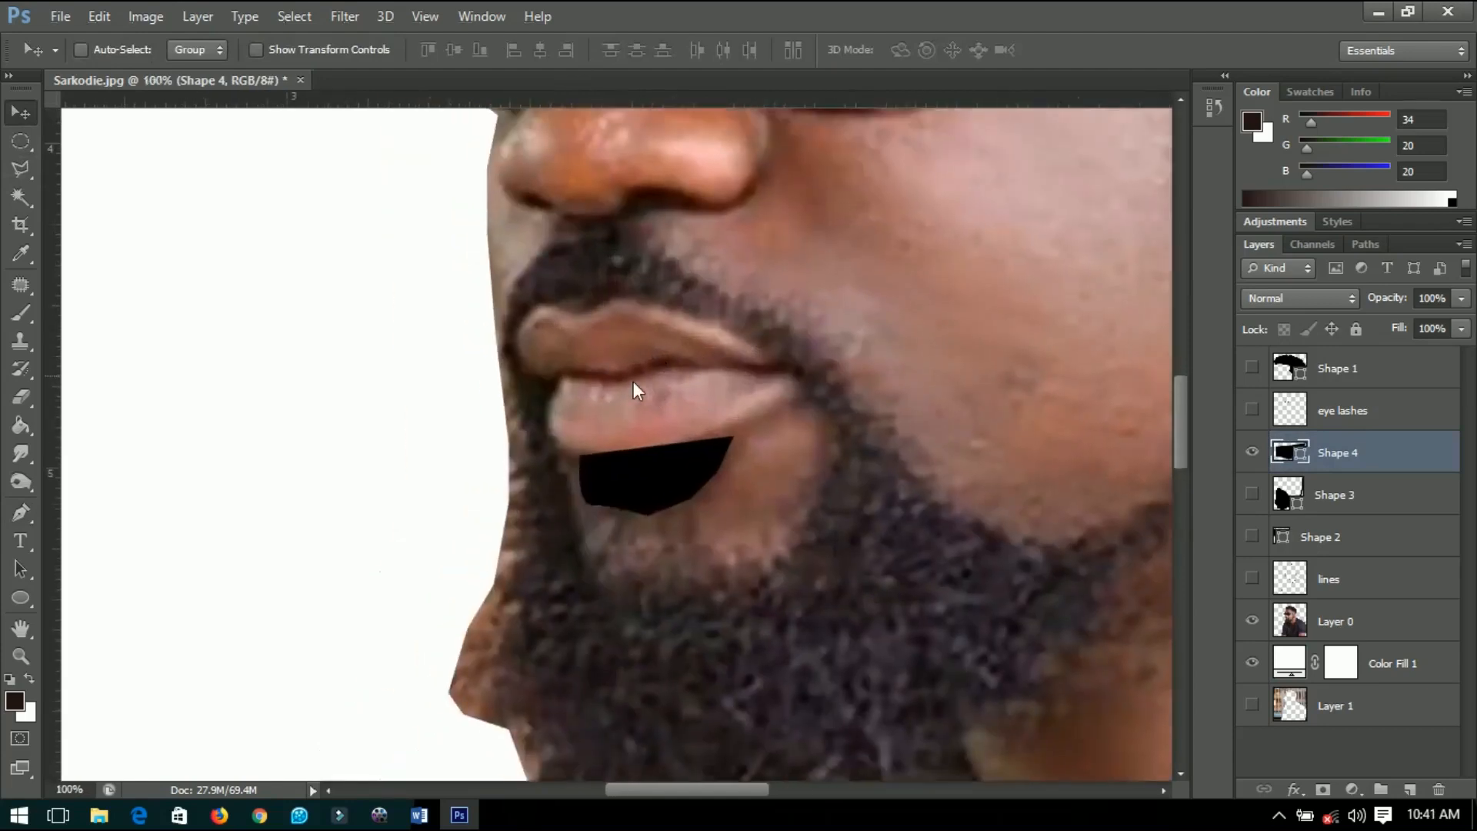
{"action": "left_click", "coordinate": [20, 513]}
{"action": "scroll", "coordinate": [622, 293], "scroll_direction": "up", "scroll_amount": 1}
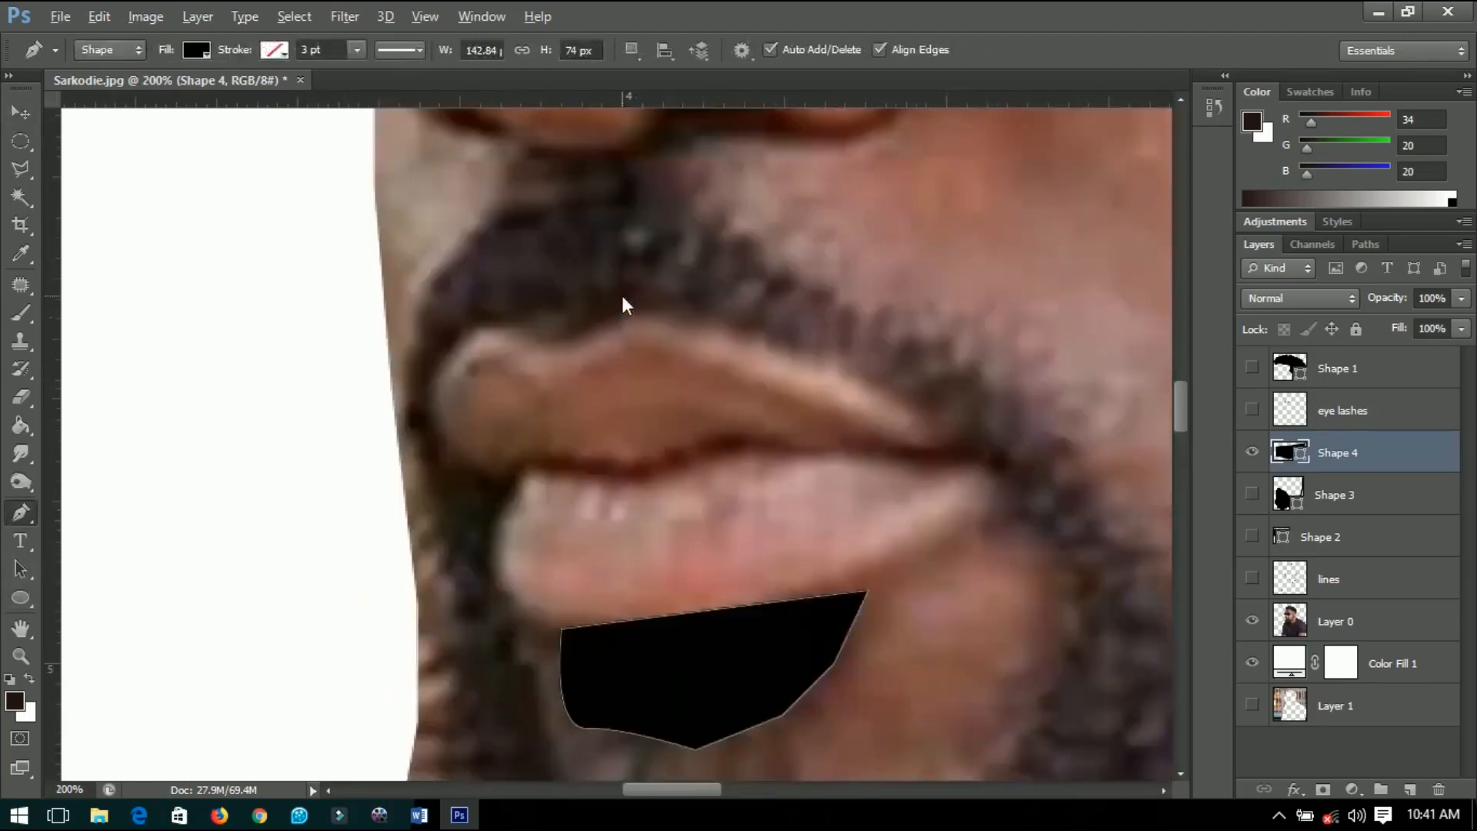
{"action": "left_click", "coordinate": [1350, 525]}
{"action": "left_click_drag", "start_coordinate": [330, 412], "coordinate": [448, 262]}
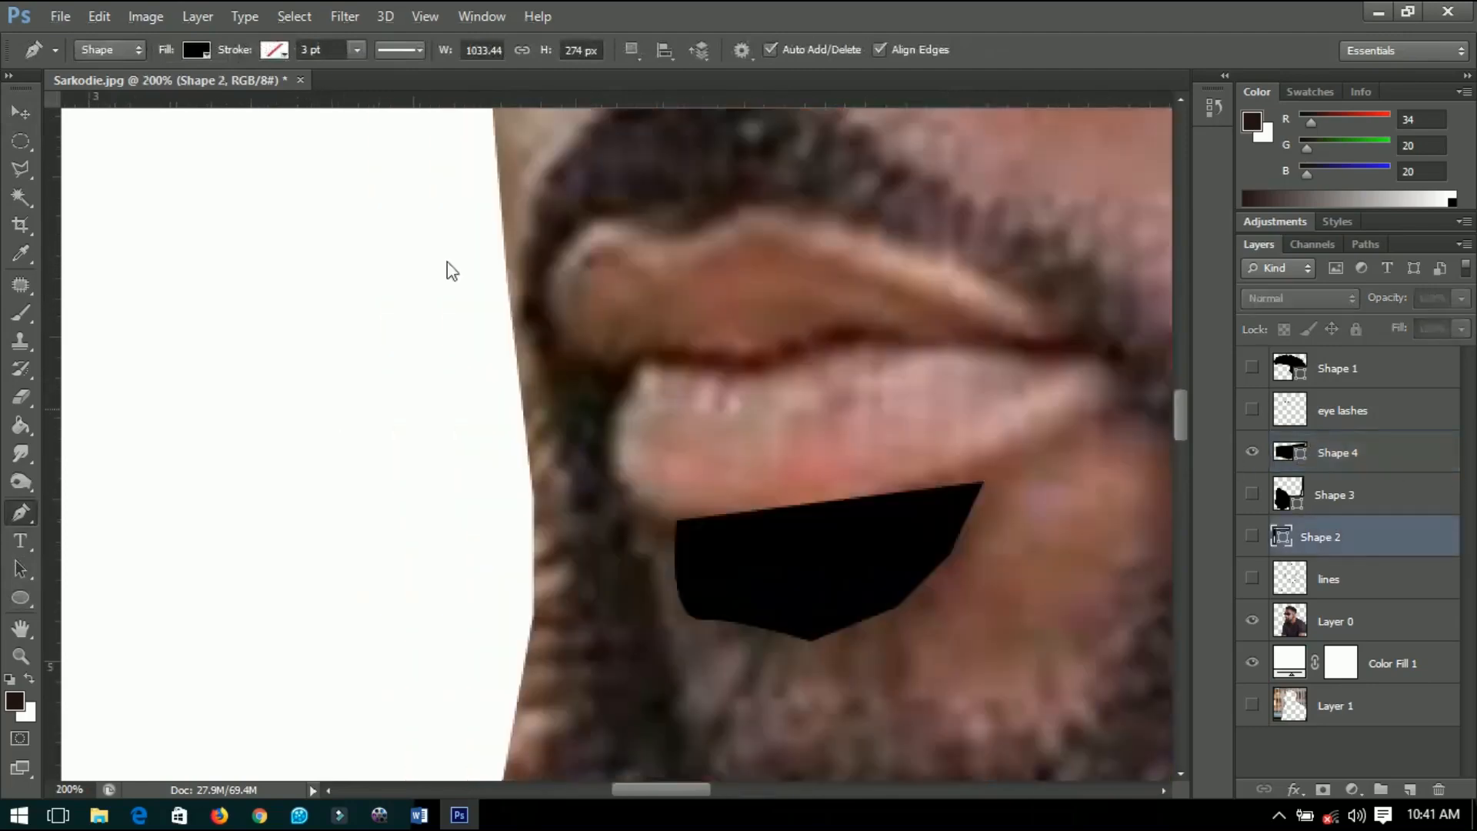
{"action": "left_click", "coordinate": [560, 293]}
{"action": "left_click", "coordinate": [557, 250]}
{"action": "left_click_drag", "start_coordinate": [569, 223], "coordinate": [625, 196]}
{"action": "left_click", "coordinate": [675, 217]}
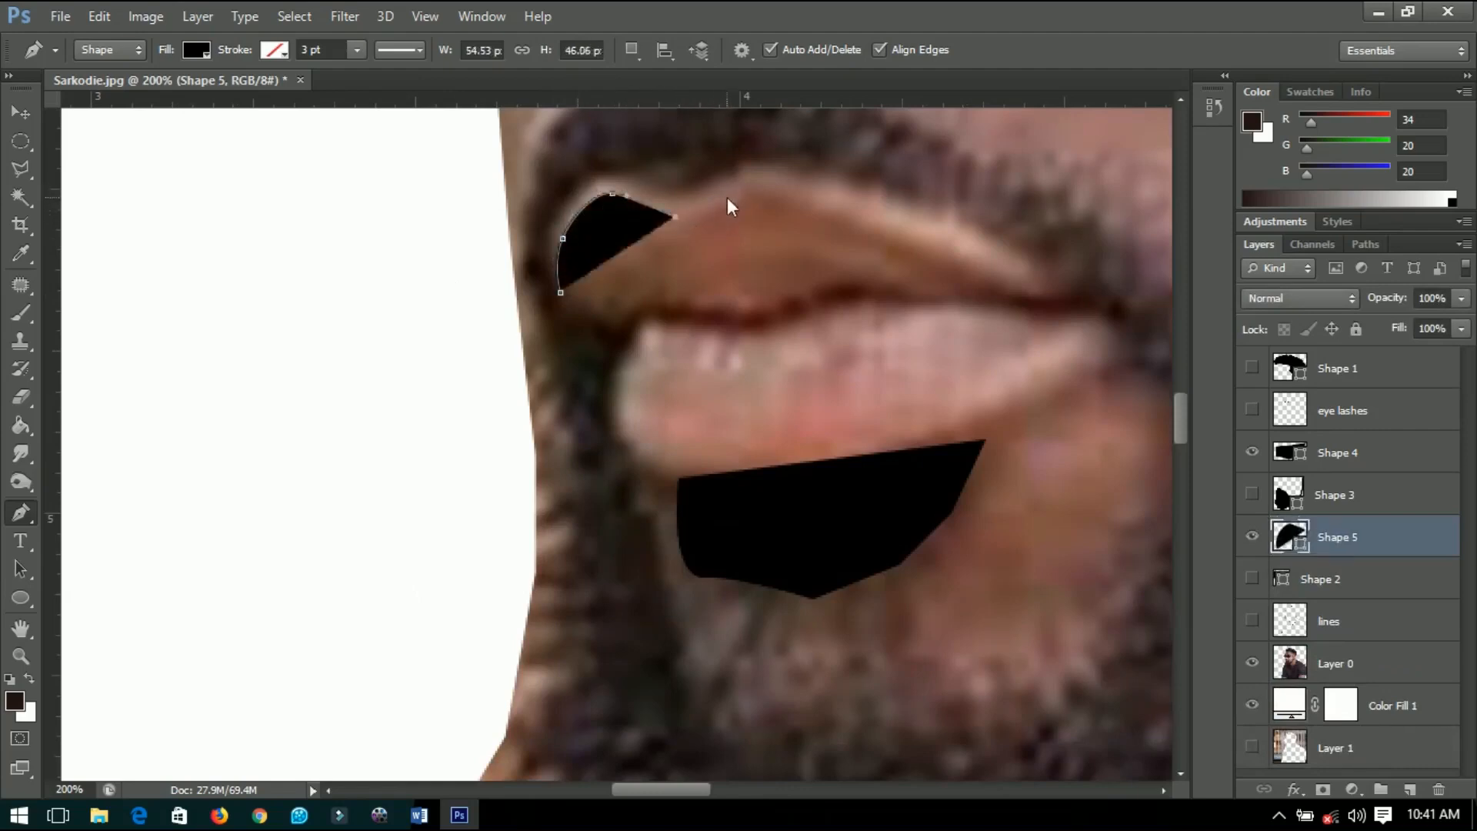
{"action": "left_click_drag", "start_coordinate": [727, 198], "coordinate": [745, 185]}
{"action": "key", "text": "ctrl+alt+z"}
{"action": "key", "text": "ctrl+alt+z"}
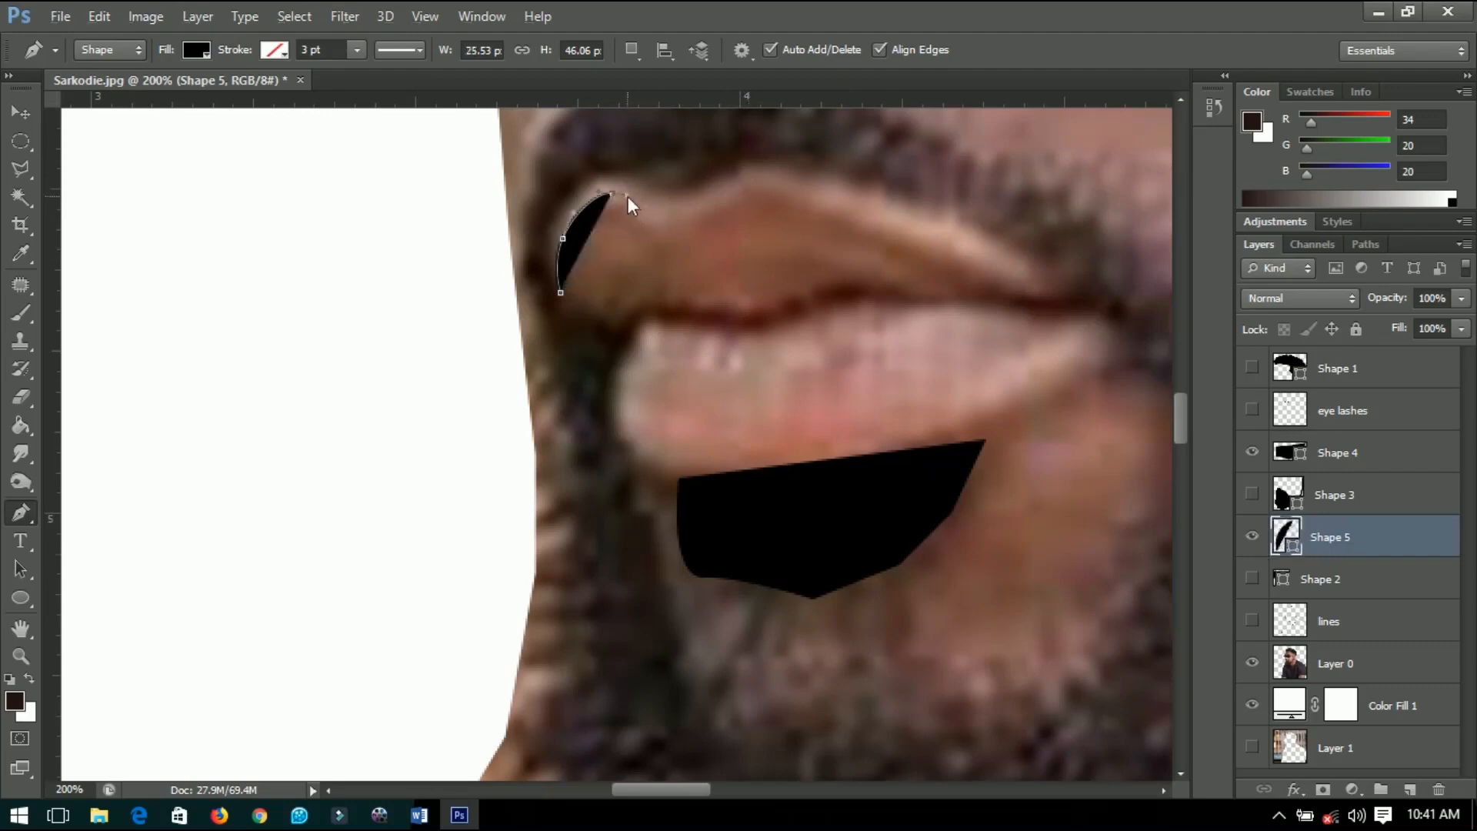
- Trace the upper lip's top edge from the centre dip to the near mouth corner, and hide Shape 4
{"action": "left_click", "coordinate": [671, 220]}
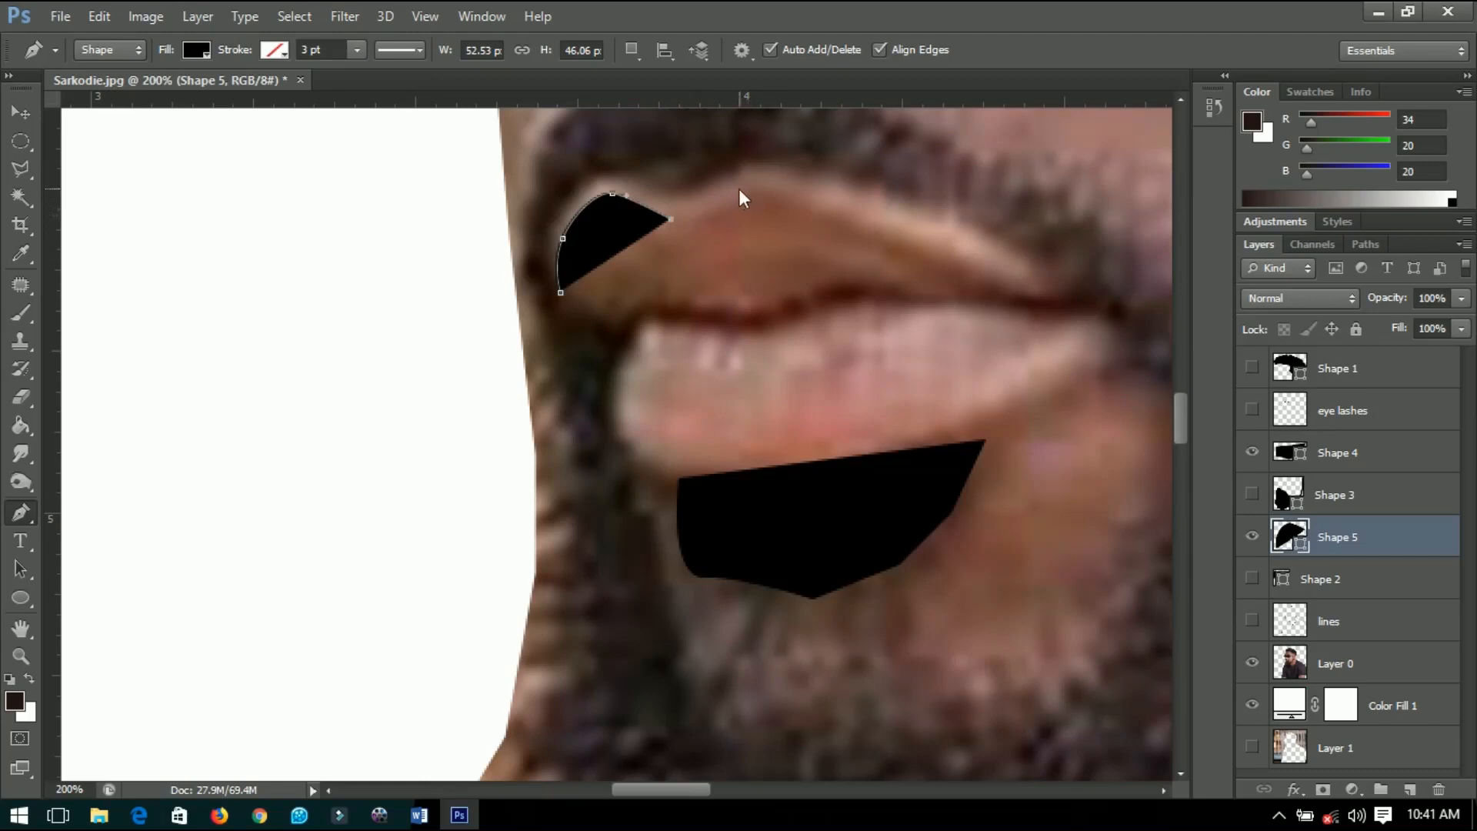
{"action": "left_click_drag", "start_coordinate": [753, 188], "coordinate": [782, 189]}
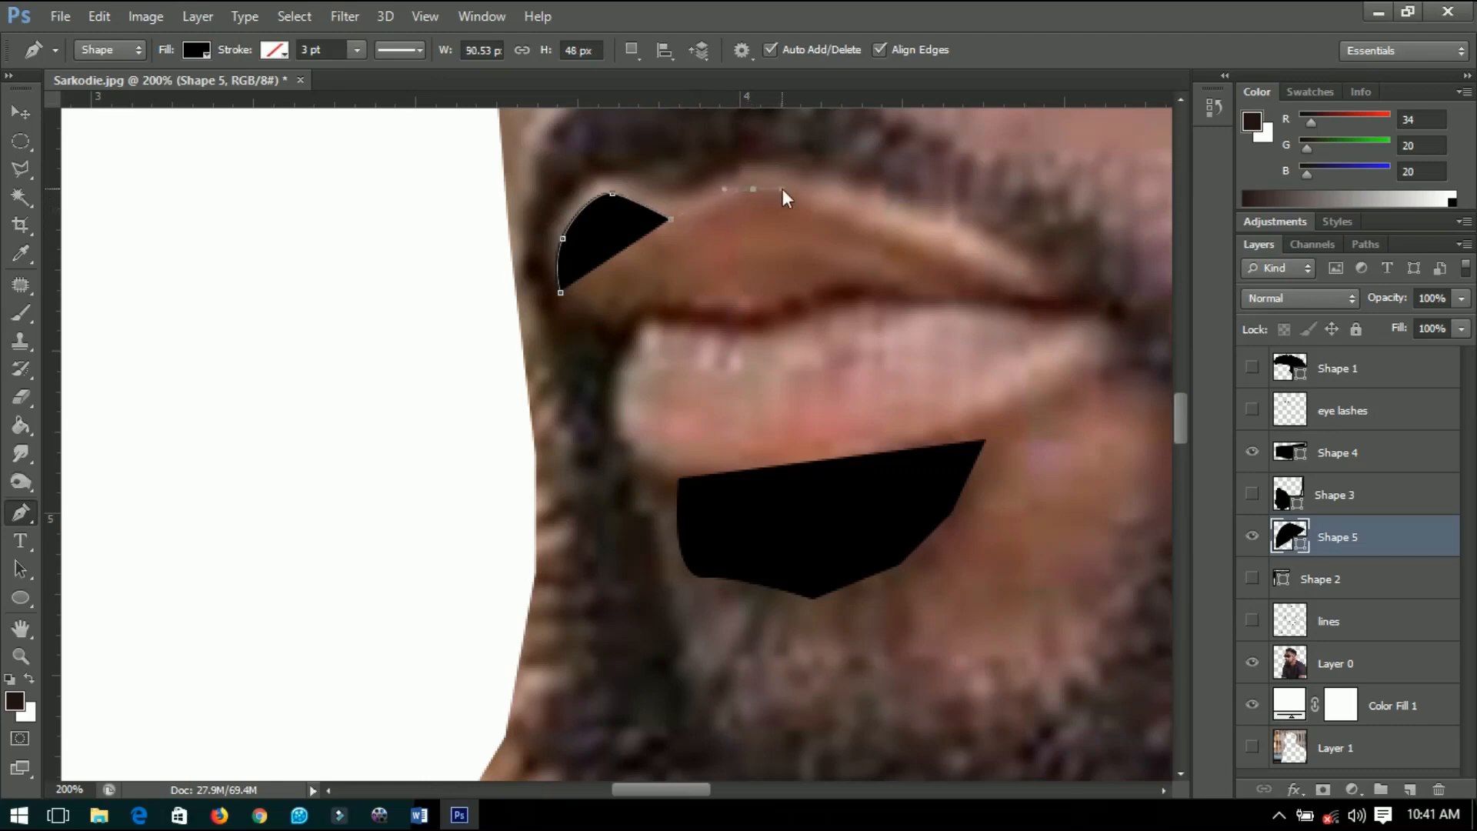
{"action": "left_click", "coordinate": [970, 256]}
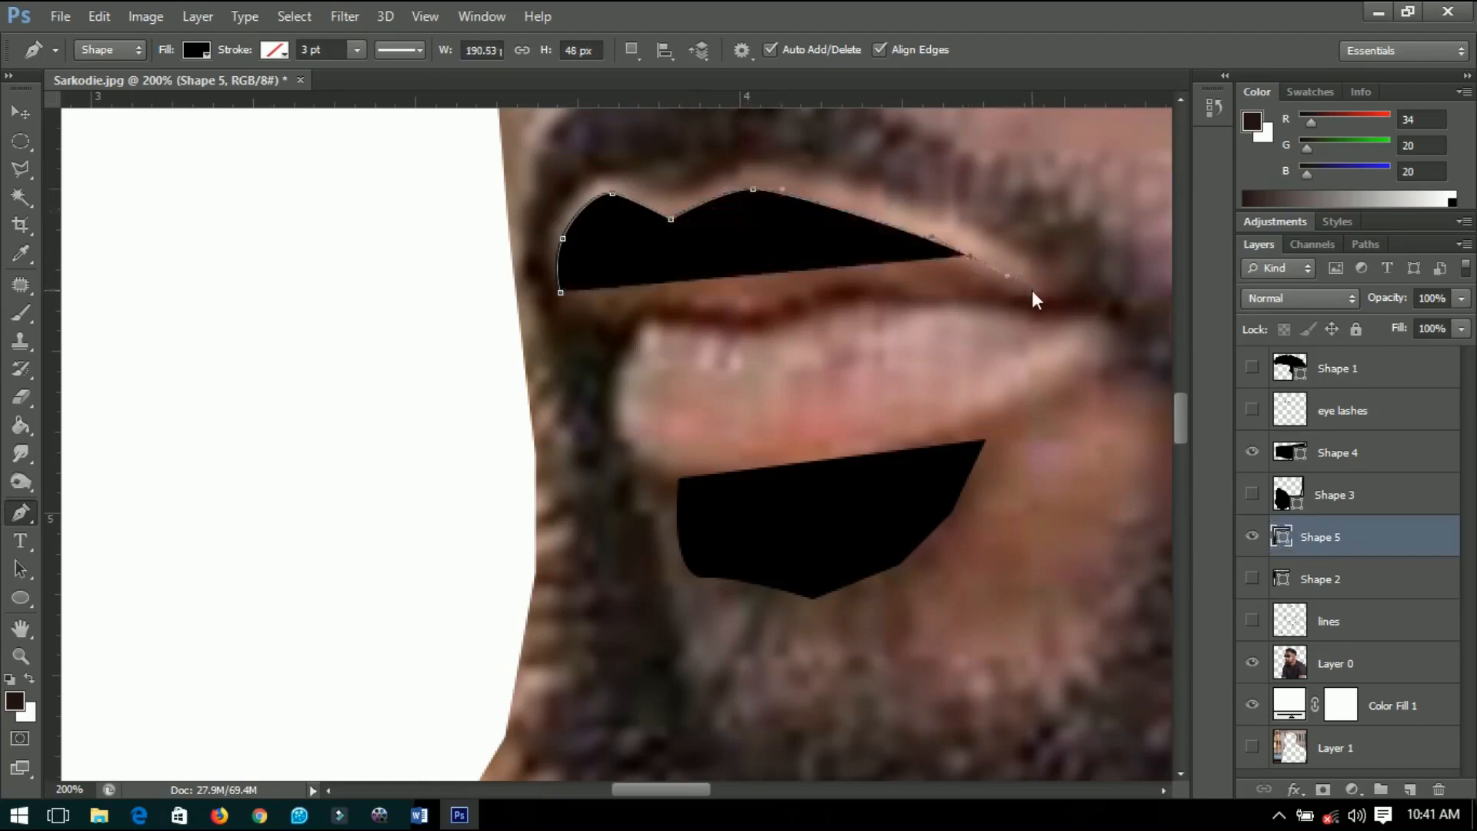
{"action": "left_click_drag", "start_coordinate": [1061, 294], "coordinate": [1119, 331]}
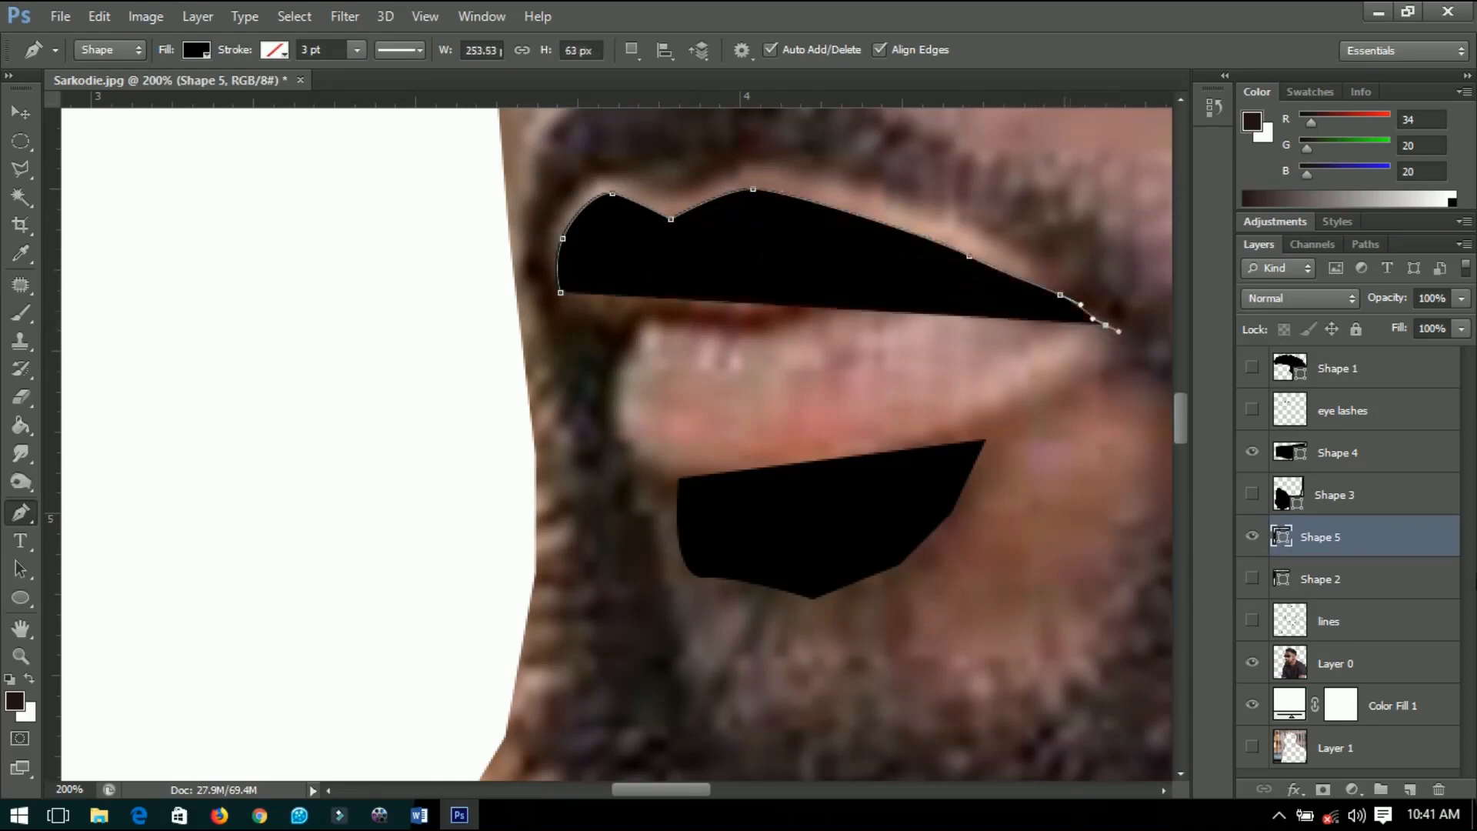
{"action": "left_click", "coordinate": [1254, 452]}
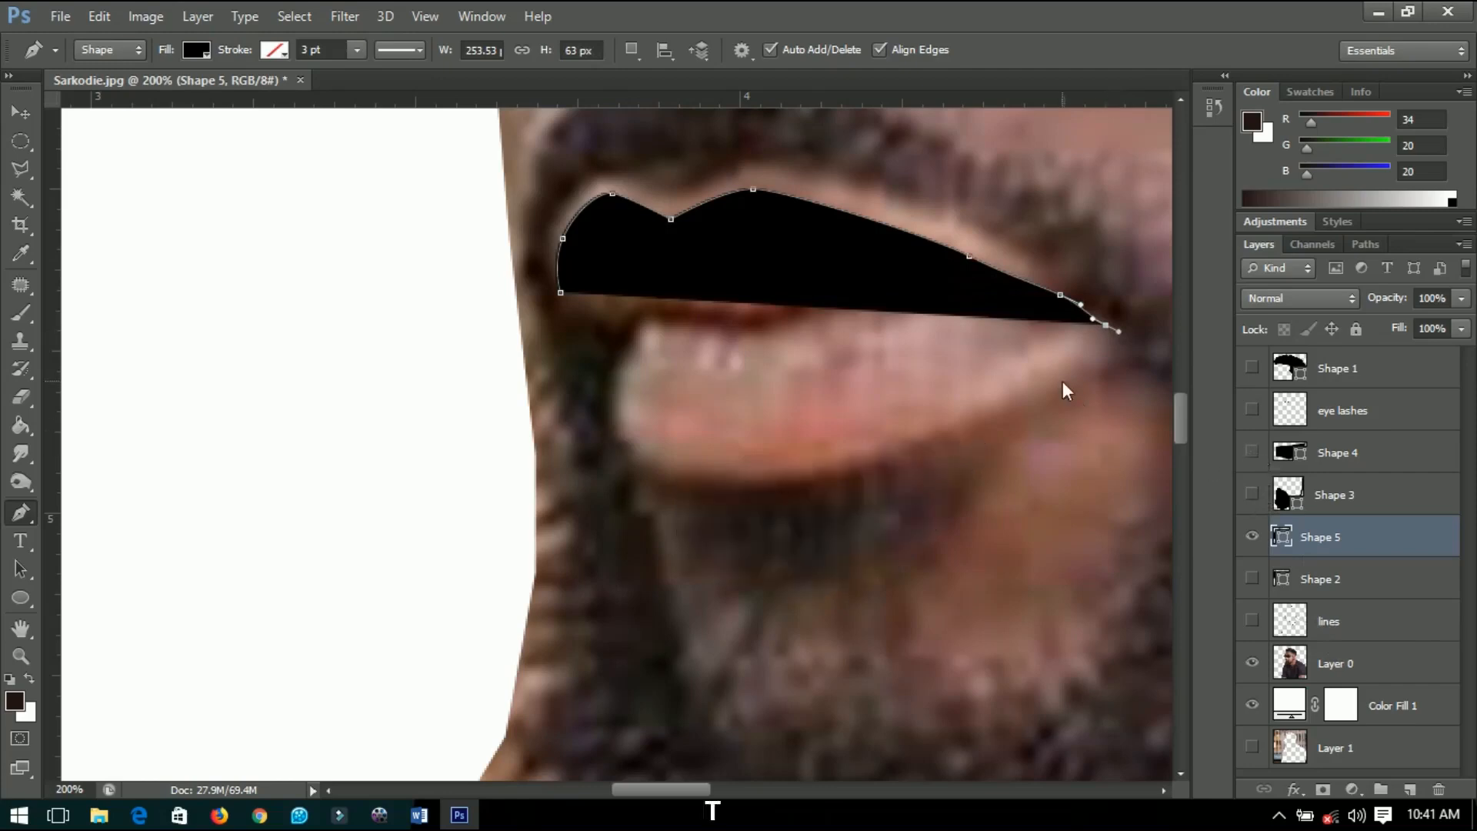
{"action": "left_click", "coordinate": [1138, 348]}
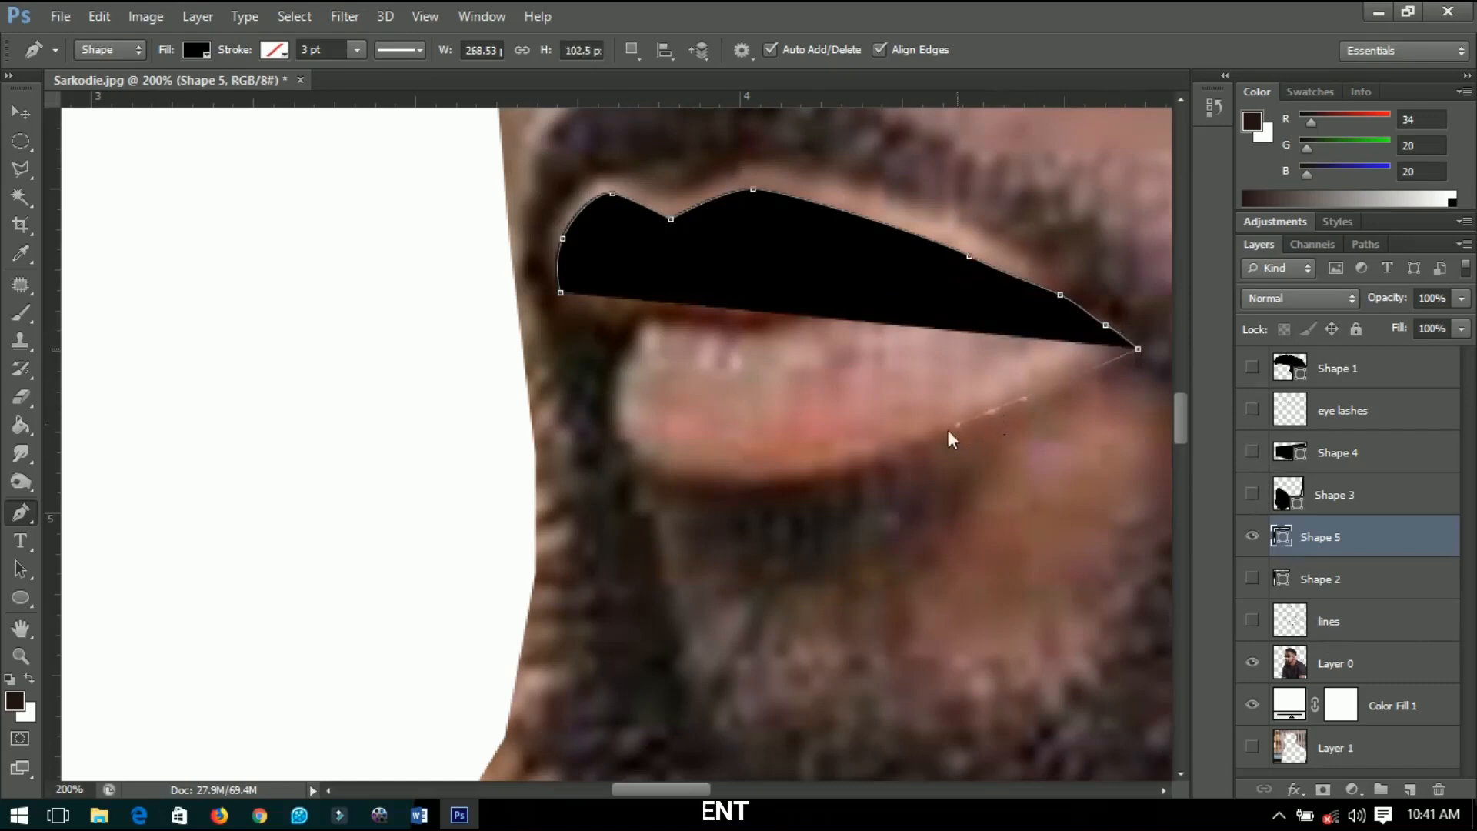
- Trace the lower lip back to the starting anchor to close the path, lowering the lip shape's opacity to 0% while tracing
{"action": "left_click_drag", "start_coordinate": [948, 430], "coordinate": [942, 432]}
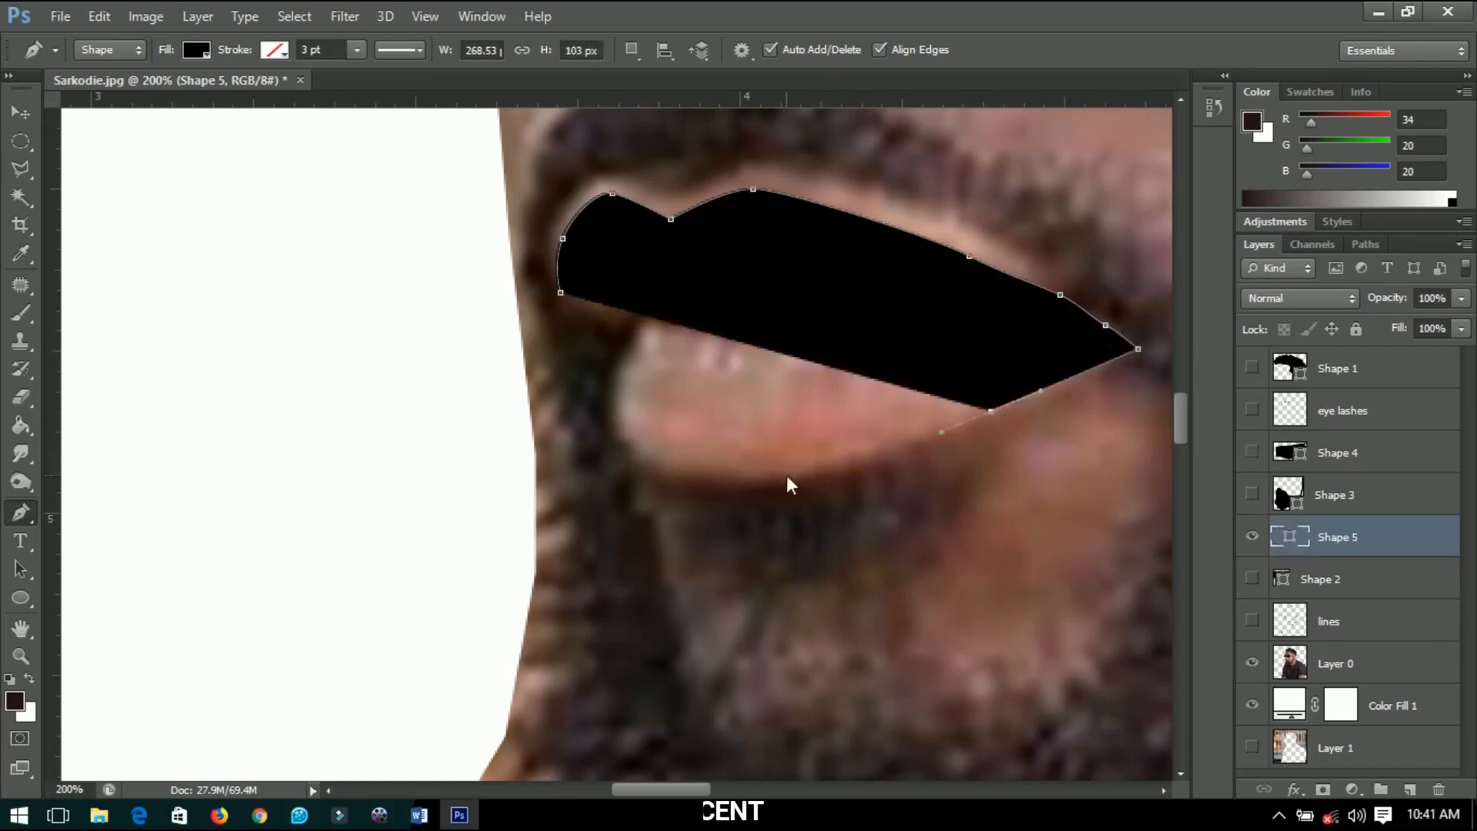
{"action": "left_click_drag", "start_coordinate": [787, 477], "coordinate": [726, 477]}
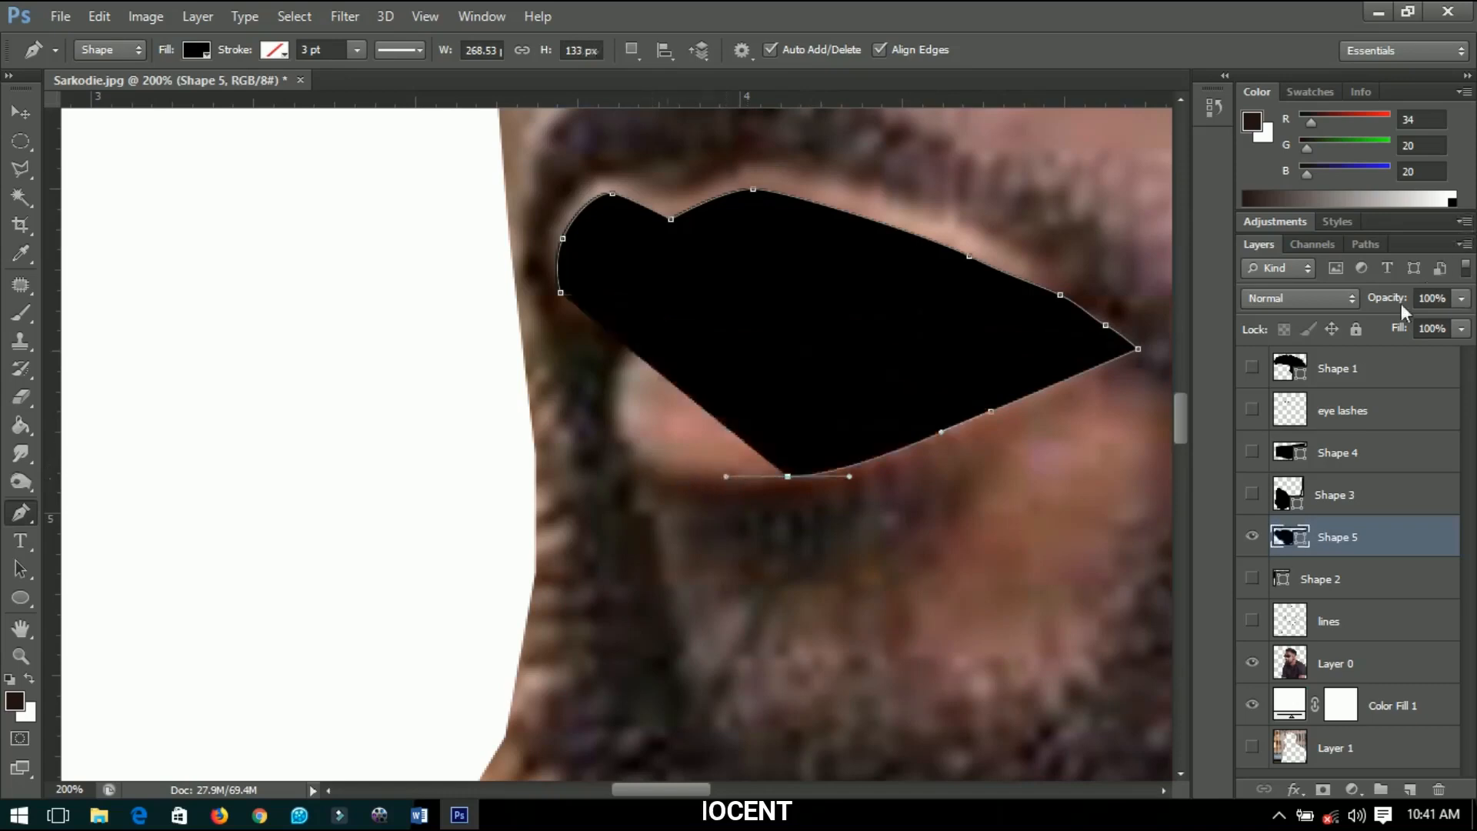
{"action": "left_click_drag", "start_coordinate": [1402, 293], "coordinate": [1240, 289]}
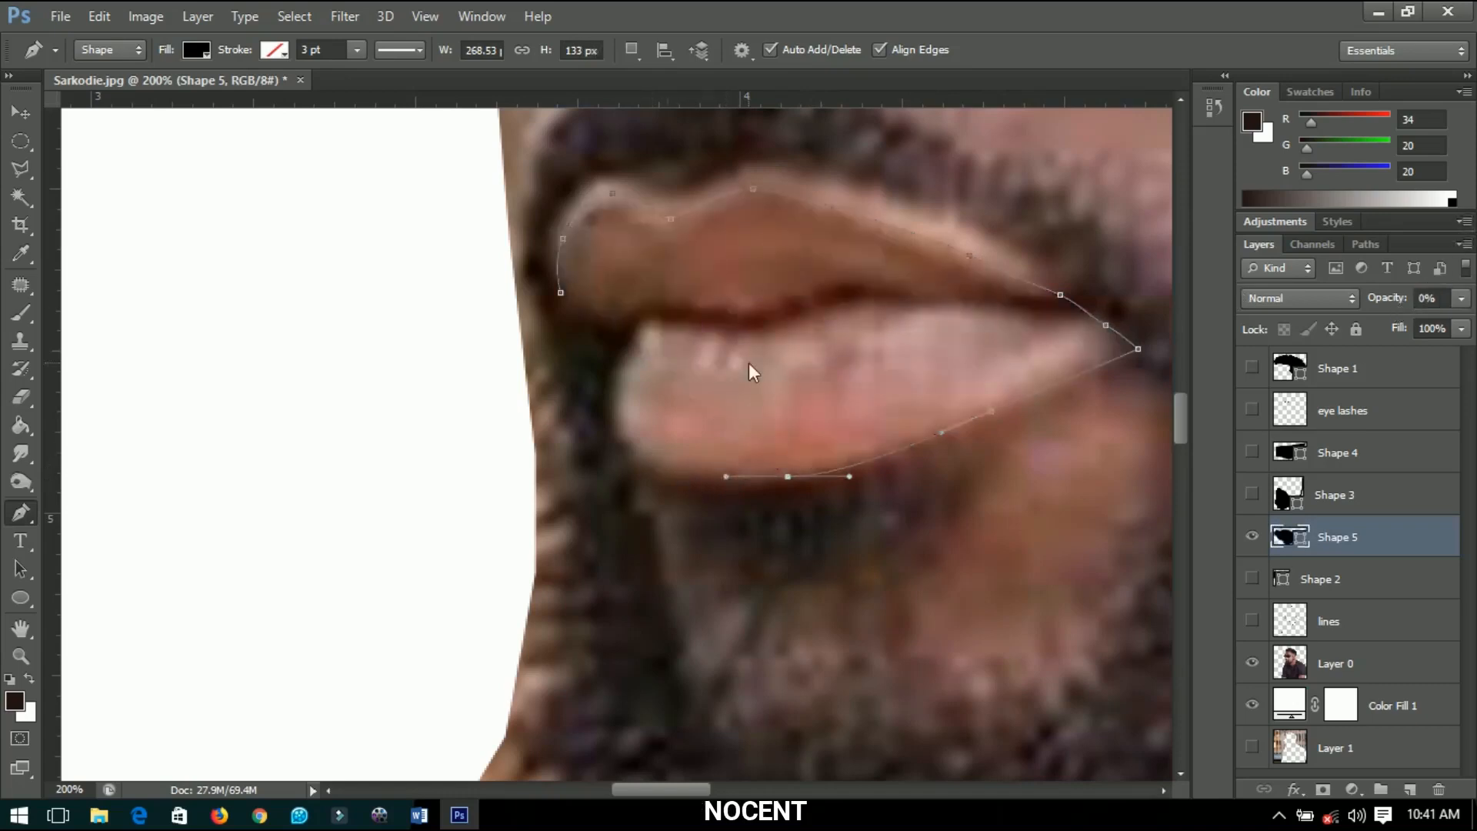
{"action": "left_click_drag", "start_coordinate": [632, 455], "coordinate": [613, 438]}
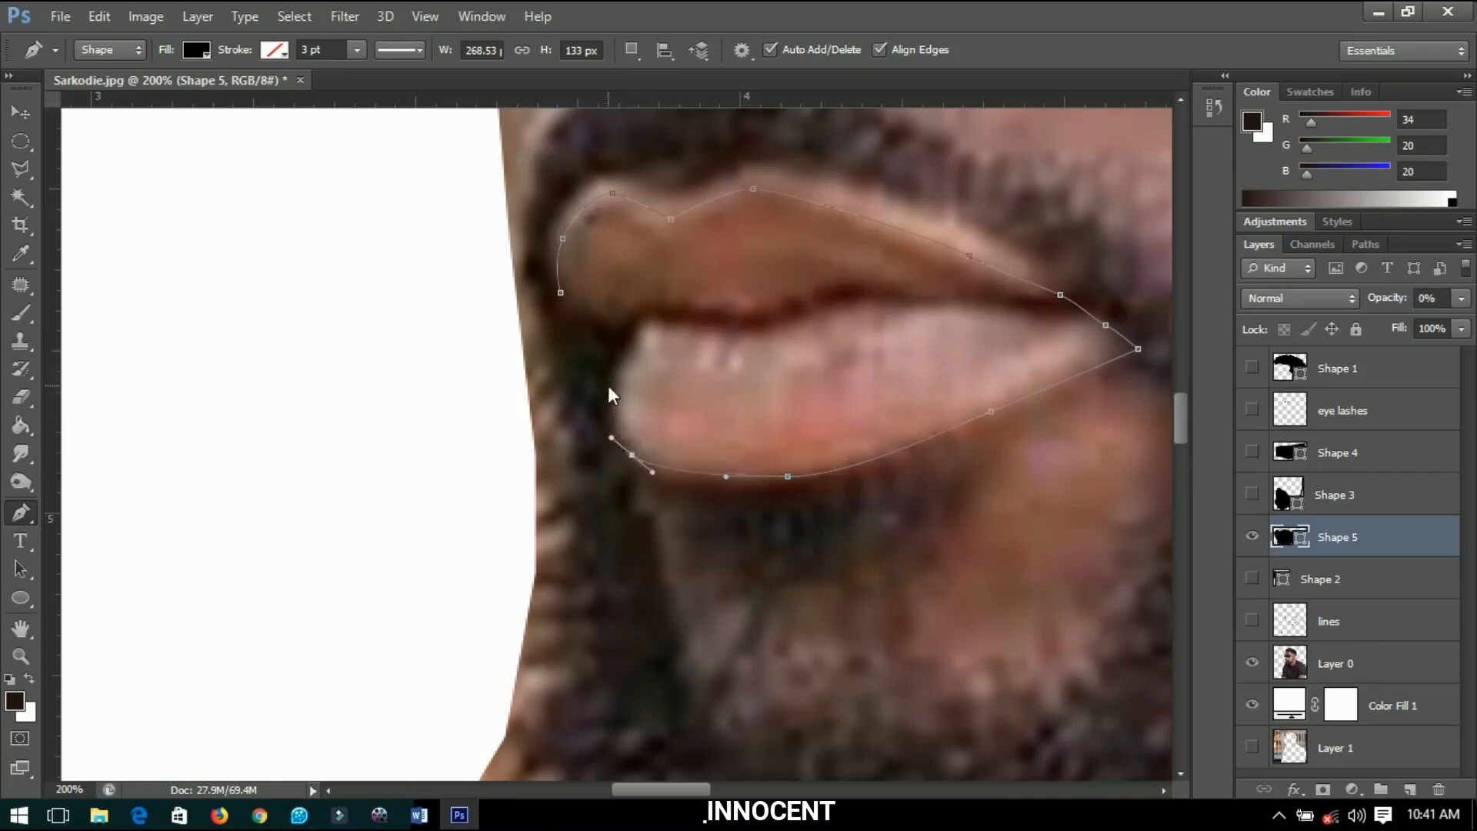
{"action": "left_click_drag", "start_coordinate": [608, 385], "coordinate": [618, 354]}
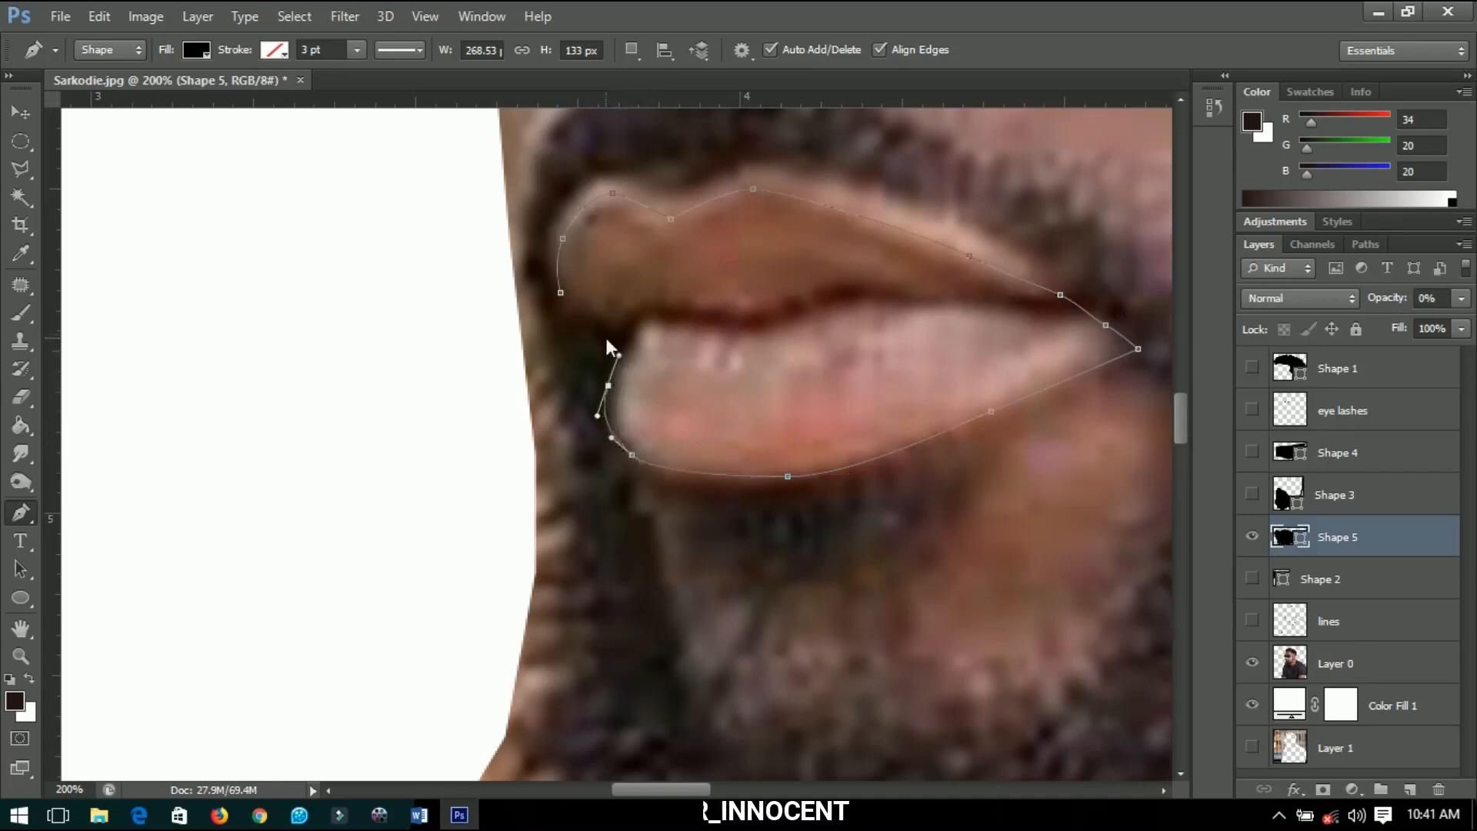
{"action": "left_click", "coordinate": [599, 336]}
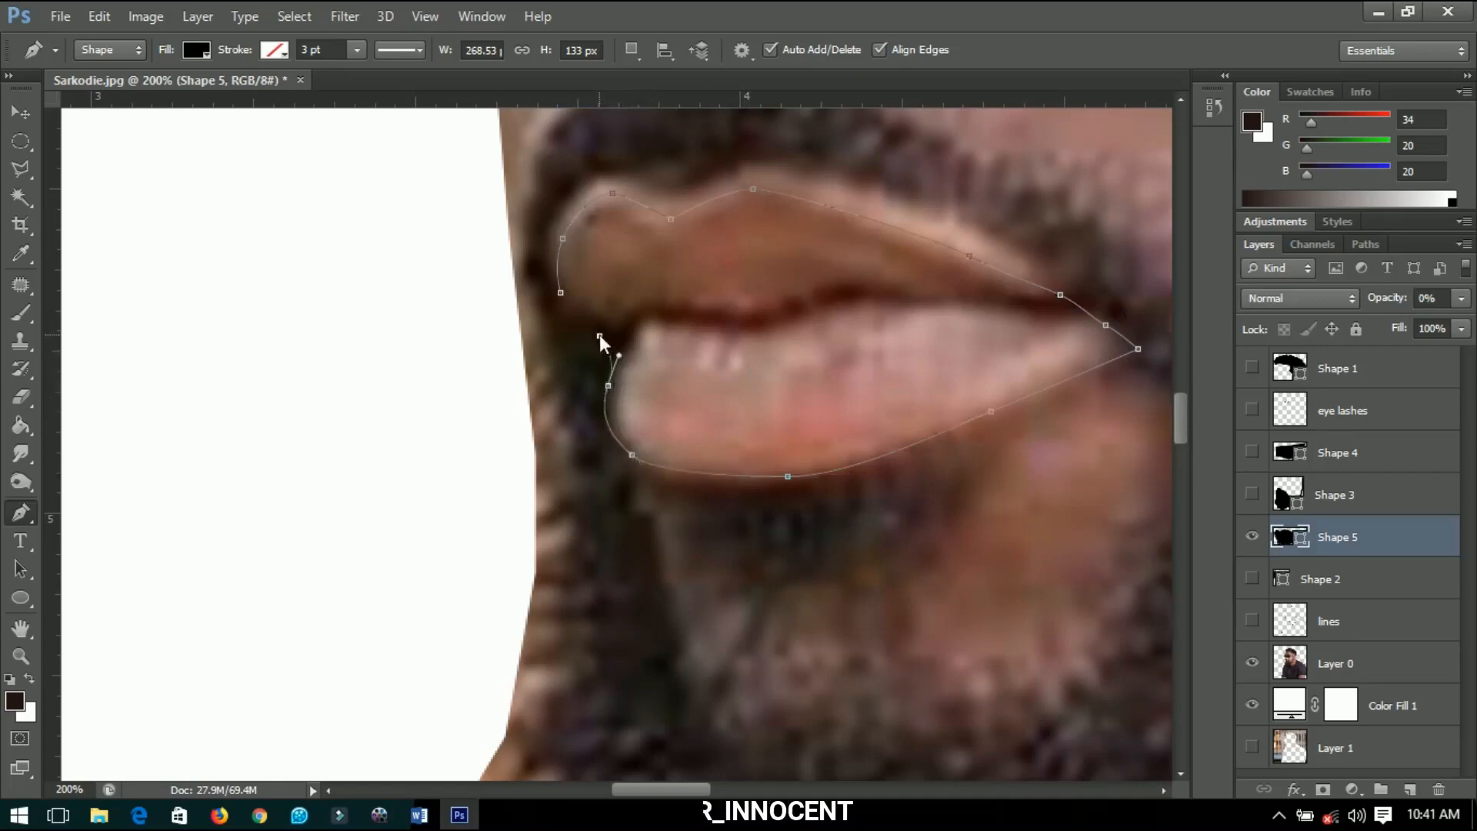
{"action": "left_click", "coordinate": [560, 293]}
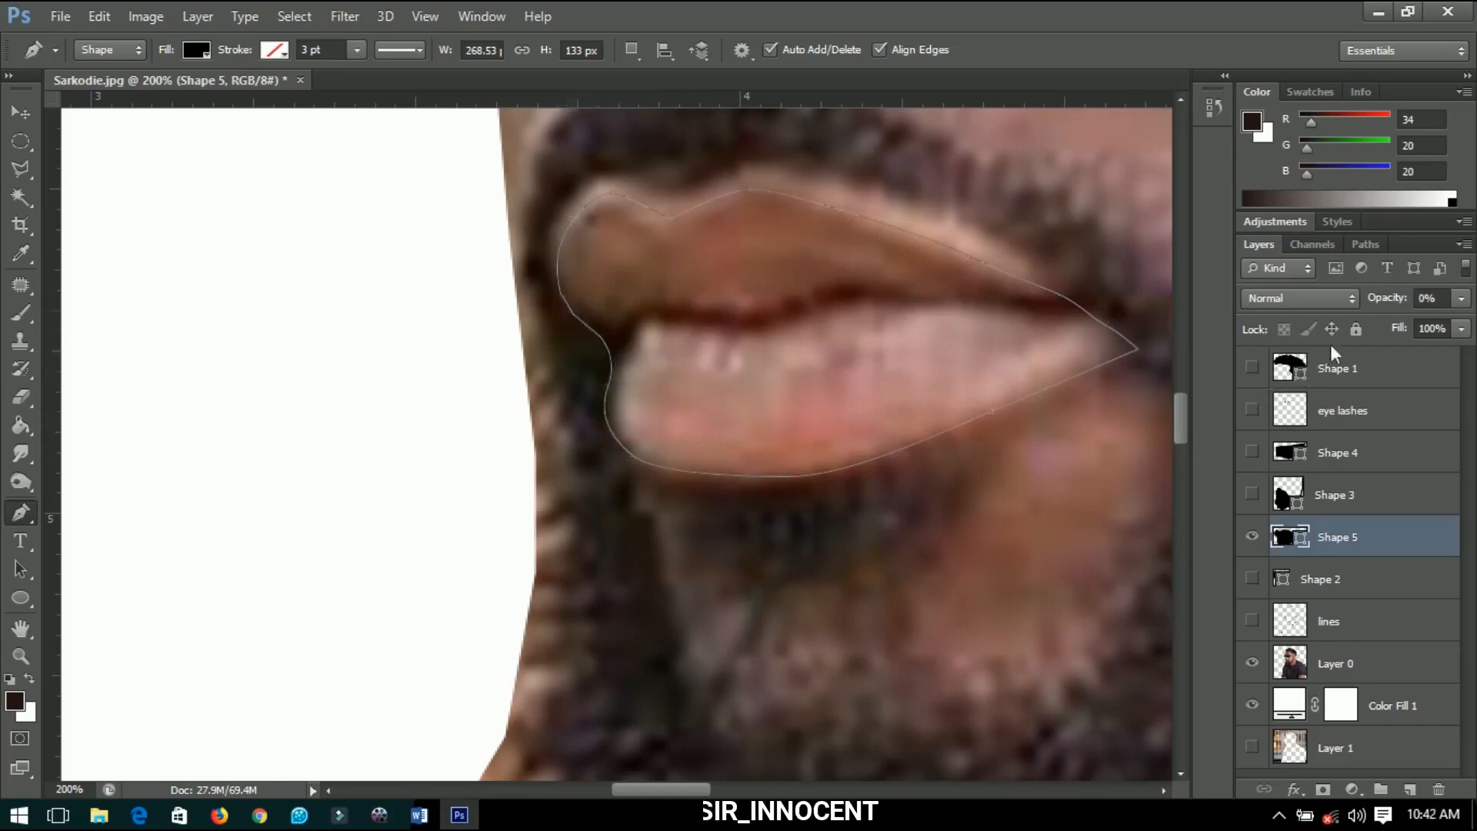
- Change the lip shape's fill on the Shape 5 layer to a pink sampled from the lower lip in the photo
{"action": "double_click", "coordinate": [1286, 538]}
{"action": "left_click", "coordinate": [831, 426]}
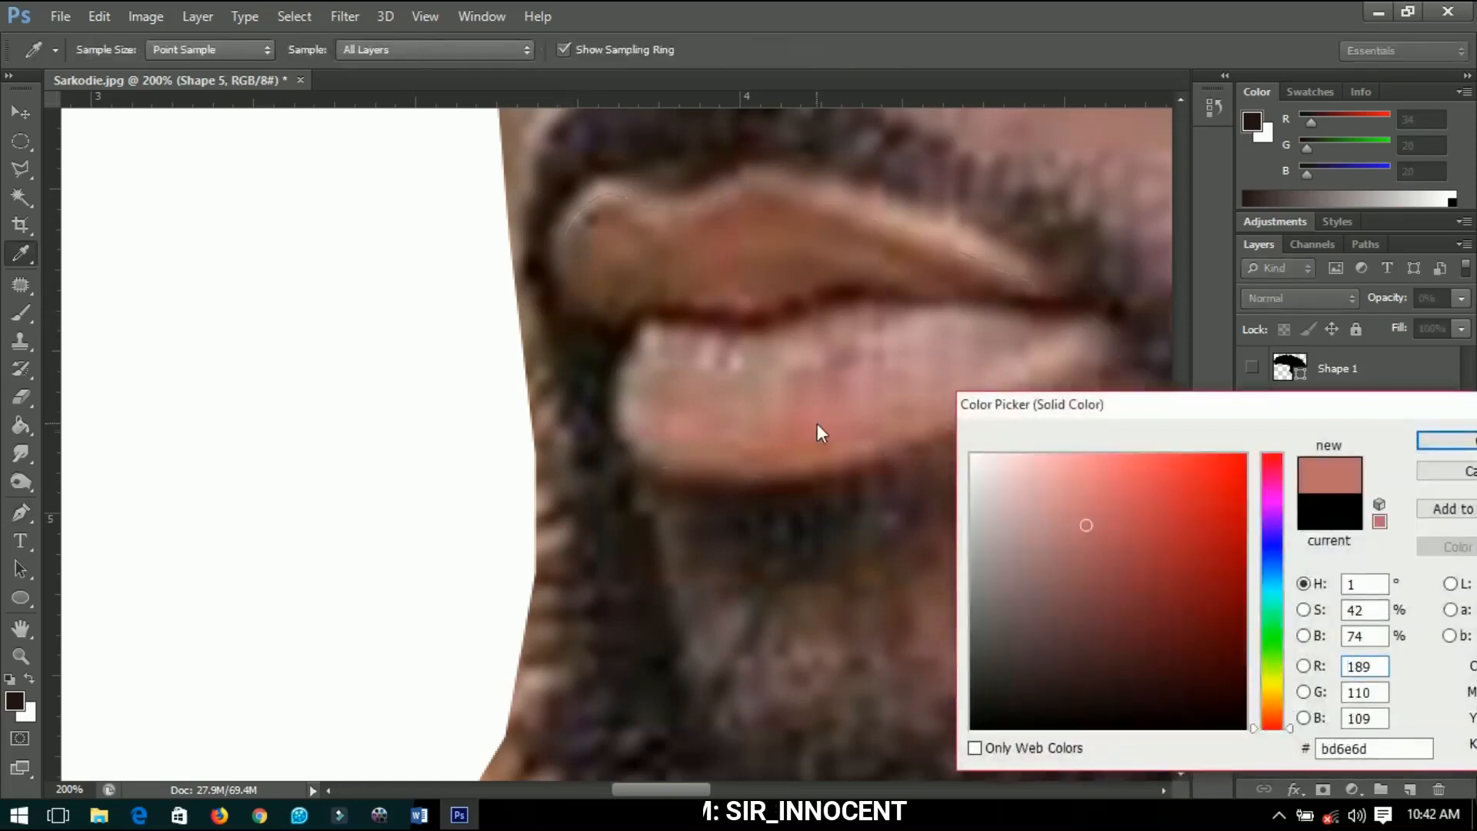
{"action": "left_click", "coordinate": [823, 425]}
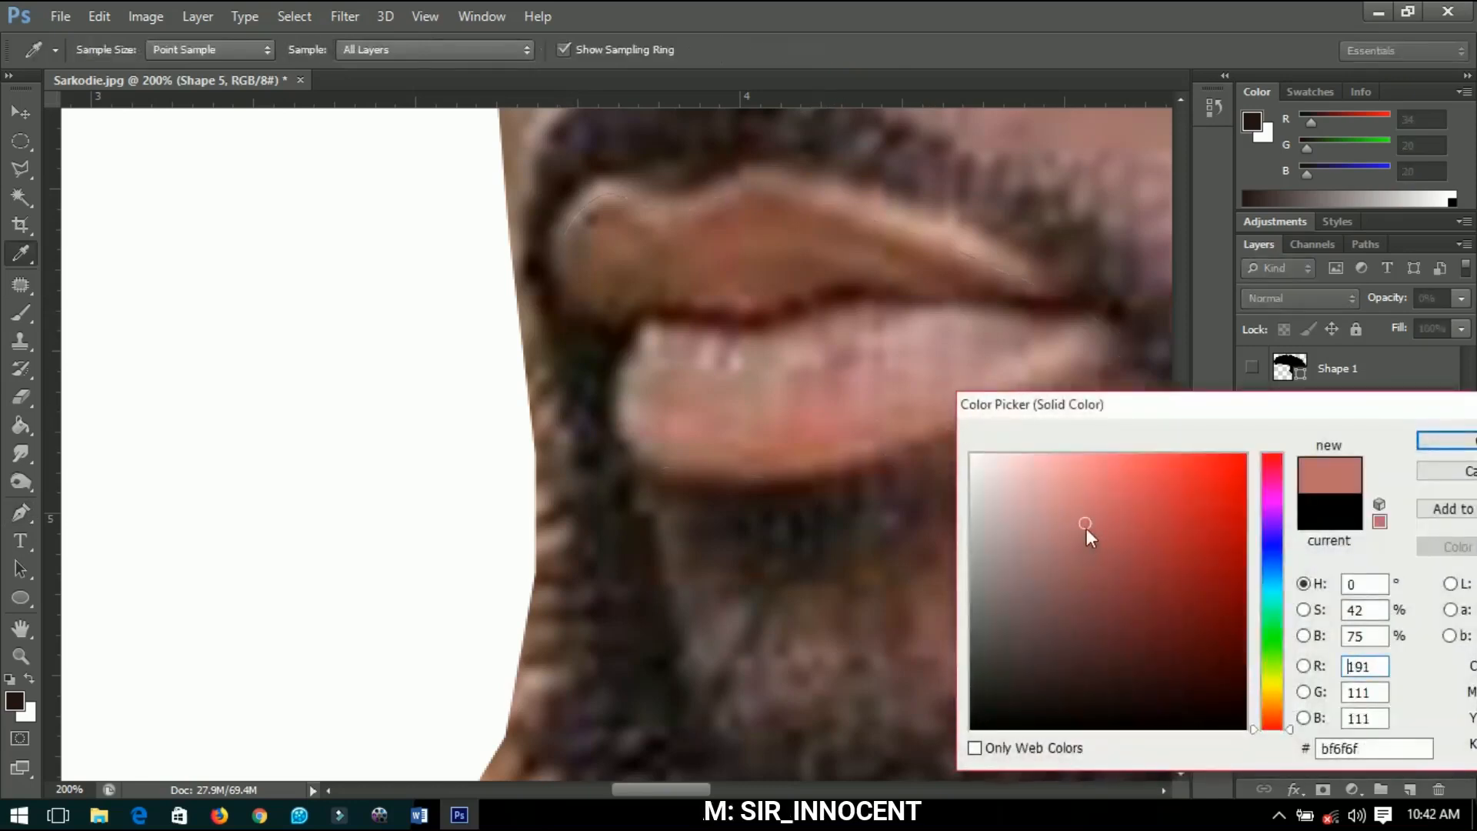
{"action": "left_click_drag", "start_coordinate": [1087, 528], "coordinate": [1085, 511]}
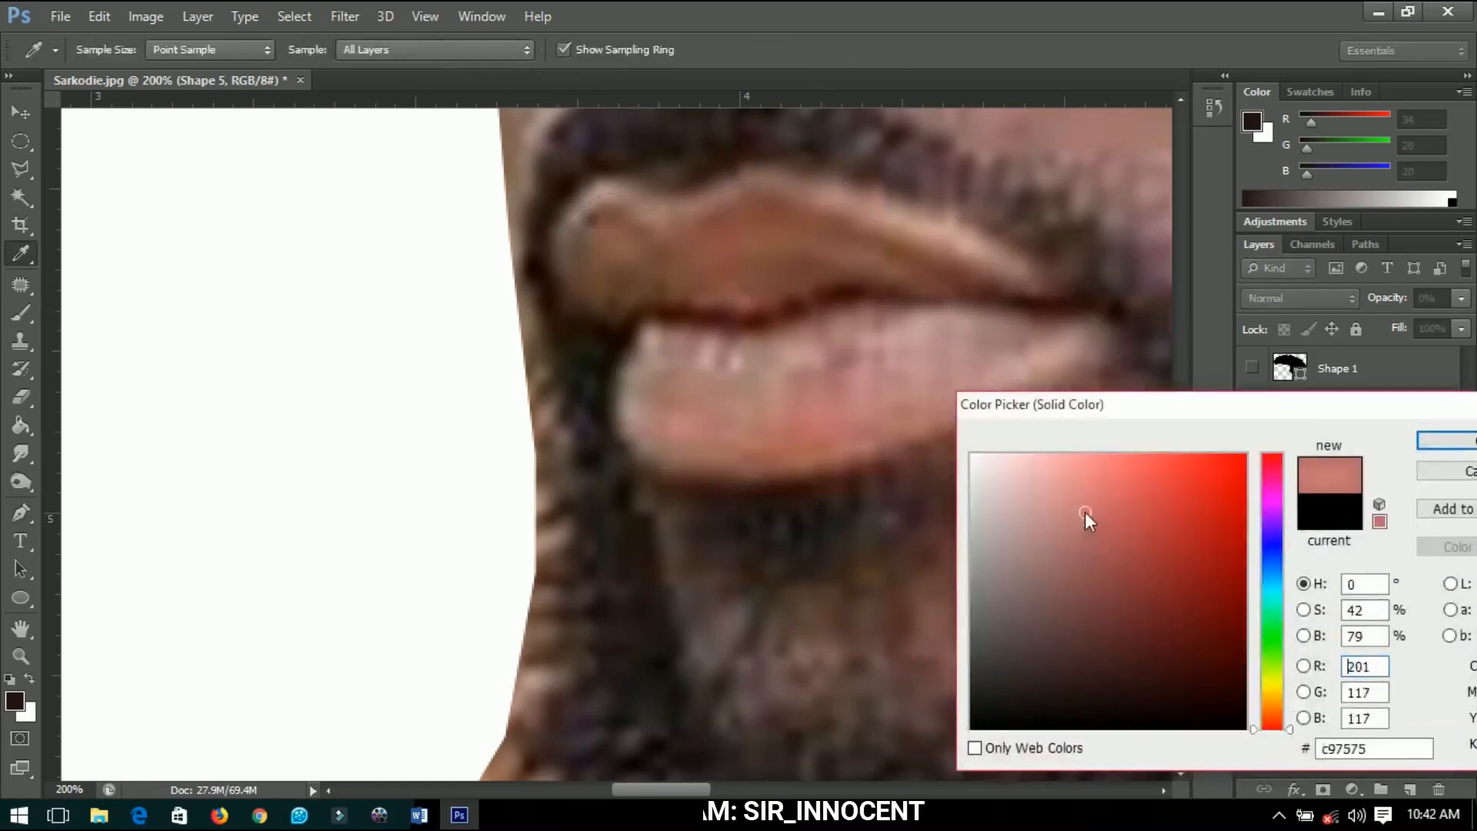
{"action": "left_click", "coordinate": [826, 429]}
{"action": "left_click", "coordinate": [1451, 443]}
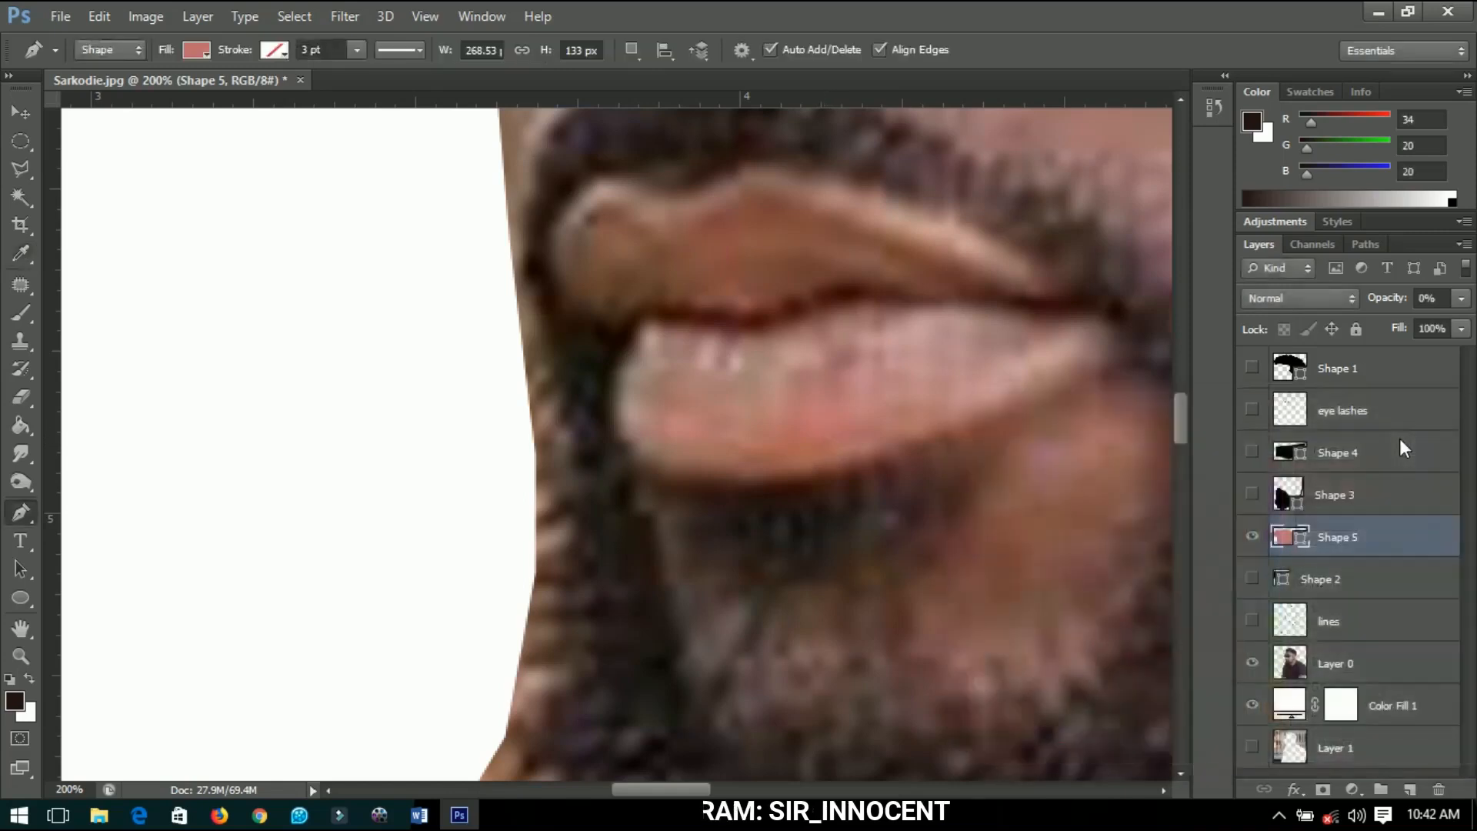
- Set the Shape 5 lip layer's opacity to 100% and switch to the Move tool
{"action": "left_click_drag", "start_coordinate": [1402, 302], "coordinate": [1419, 302]}
{"action": "type", "text": "100"}
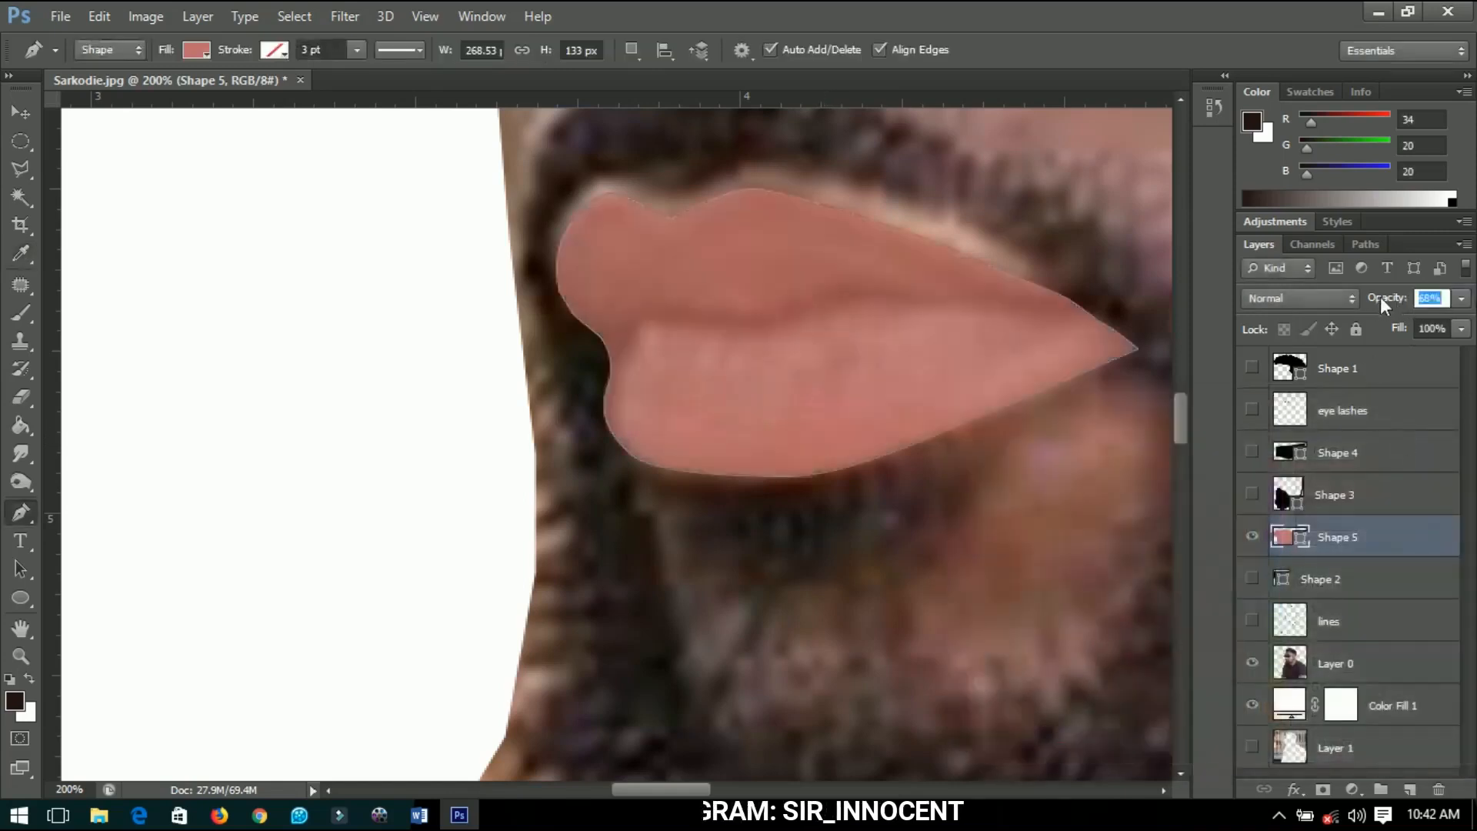
{"action": "key", "text": "Return"}
{"action": "left_click", "coordinate": [17, 108]}
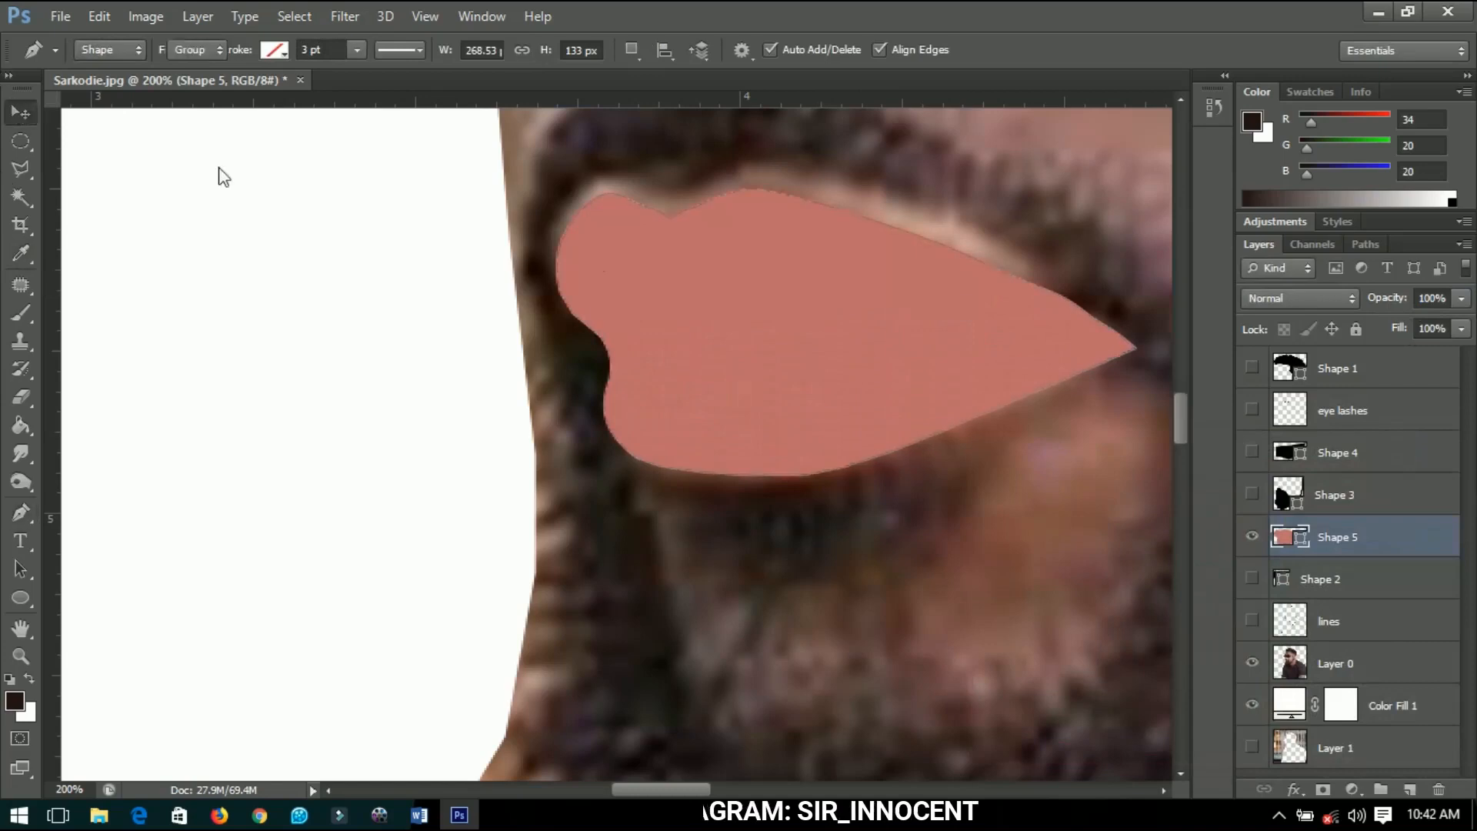
{"action": "scroll", "coordinate": [432, 389], "scroll_direction": "down", "scroll_amount": 1}
{"action": "scroll", "coordinate": [460, 396], "scroll_direction": "up", "scroll_amount": 2}
{"action": "scroll", "coordinate": [591, 454], "scroll_direction": "down", "scroll_amount": 6}
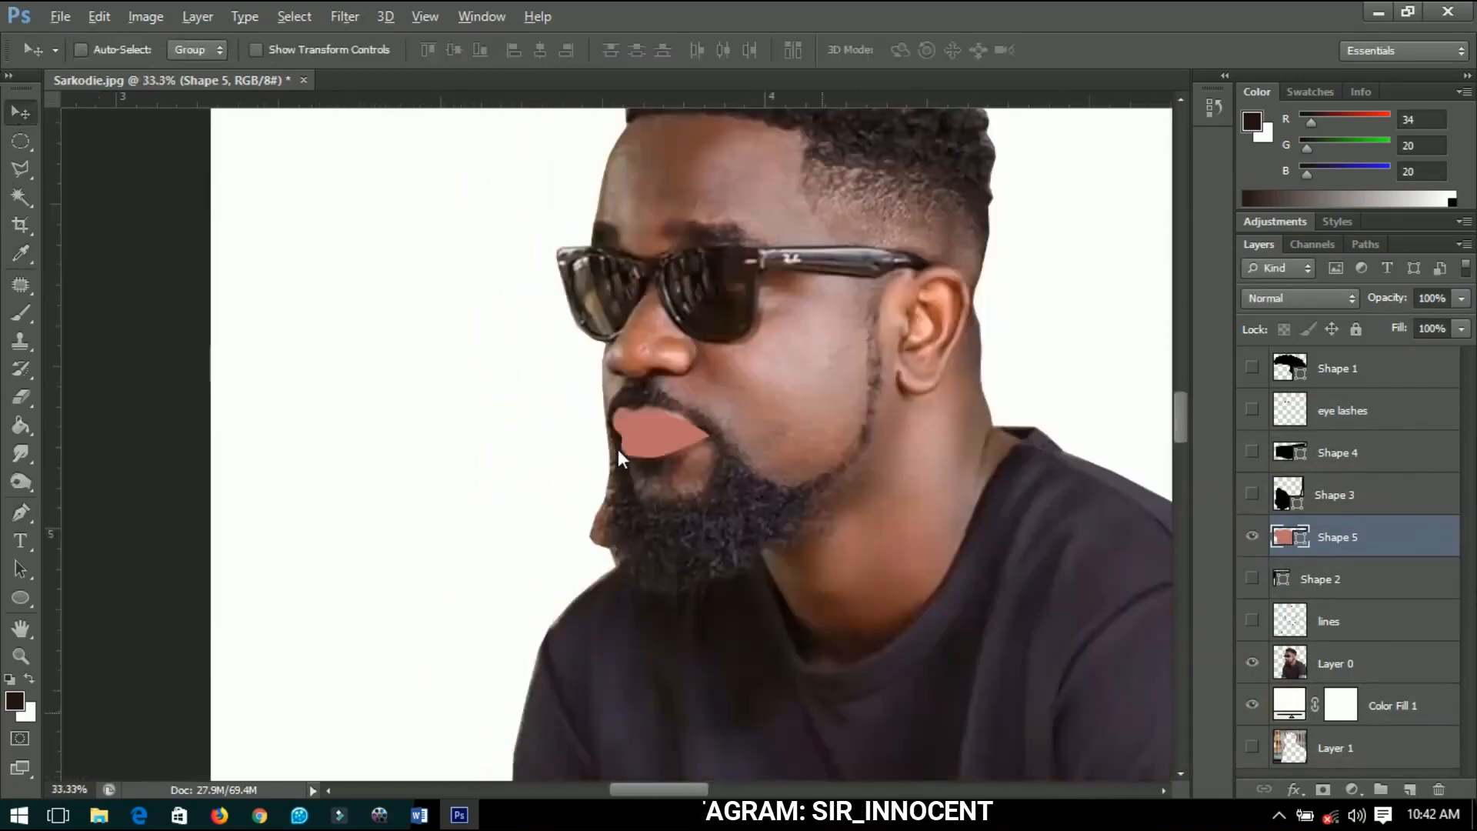
- Hide the Layer 0 photo and show the lines, Shape 2, Shape 3, Shape 4, eye lashes and Shape 1 layers
{"action": "left_click", "coordinate": [1253, 662]}
{"action": "left_click", "coordinate": [1253, 621]}
{"action": "left_click", "coordinate": [1253, 560]}
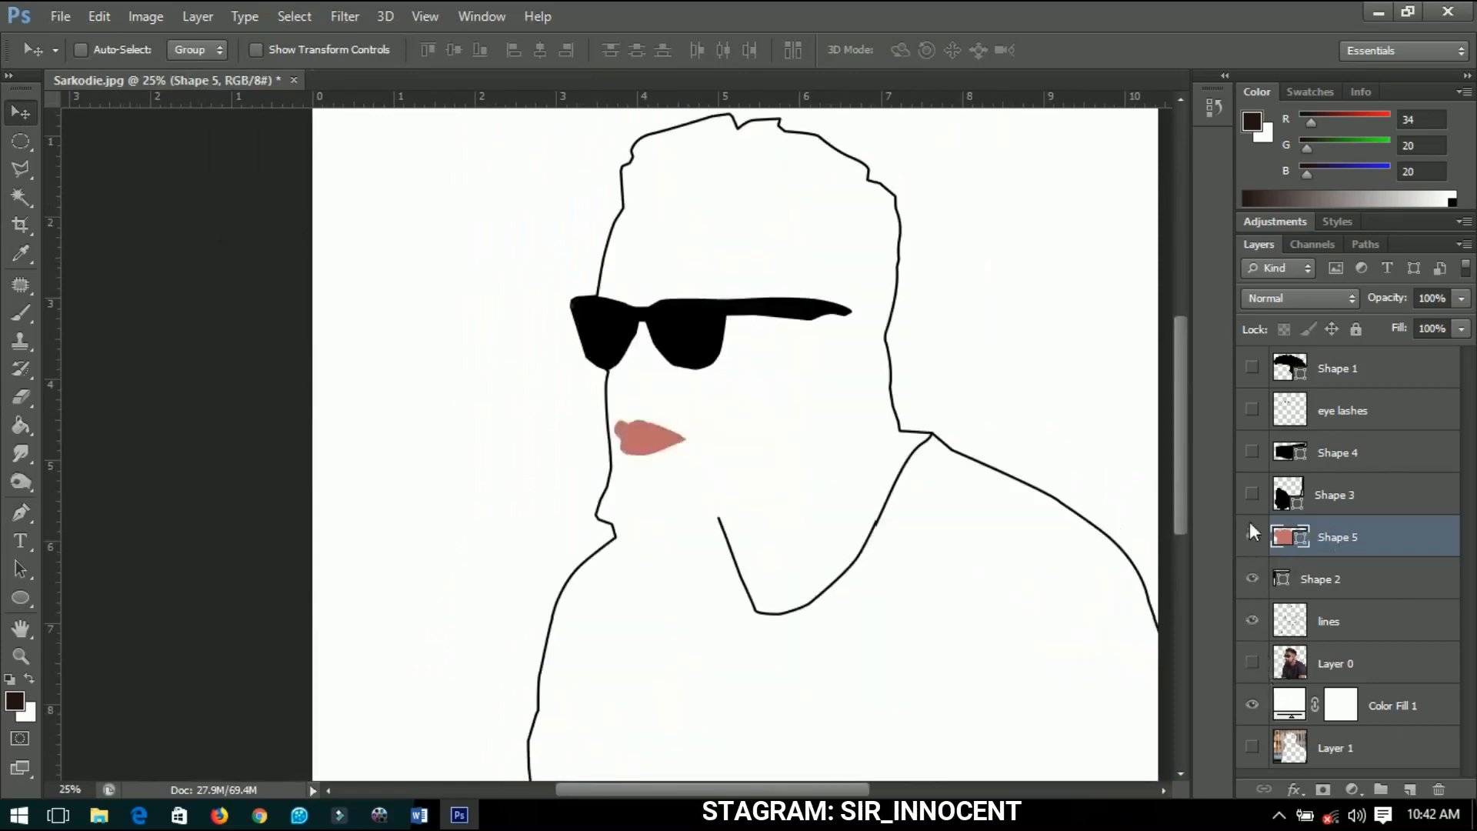
{"action": "left_click", "coordinate": [1253, 452]}
{"action": "left_click", "coordinate": [1253, 410]}
{"action": "left_click", "coordinate": [1253, 367]}
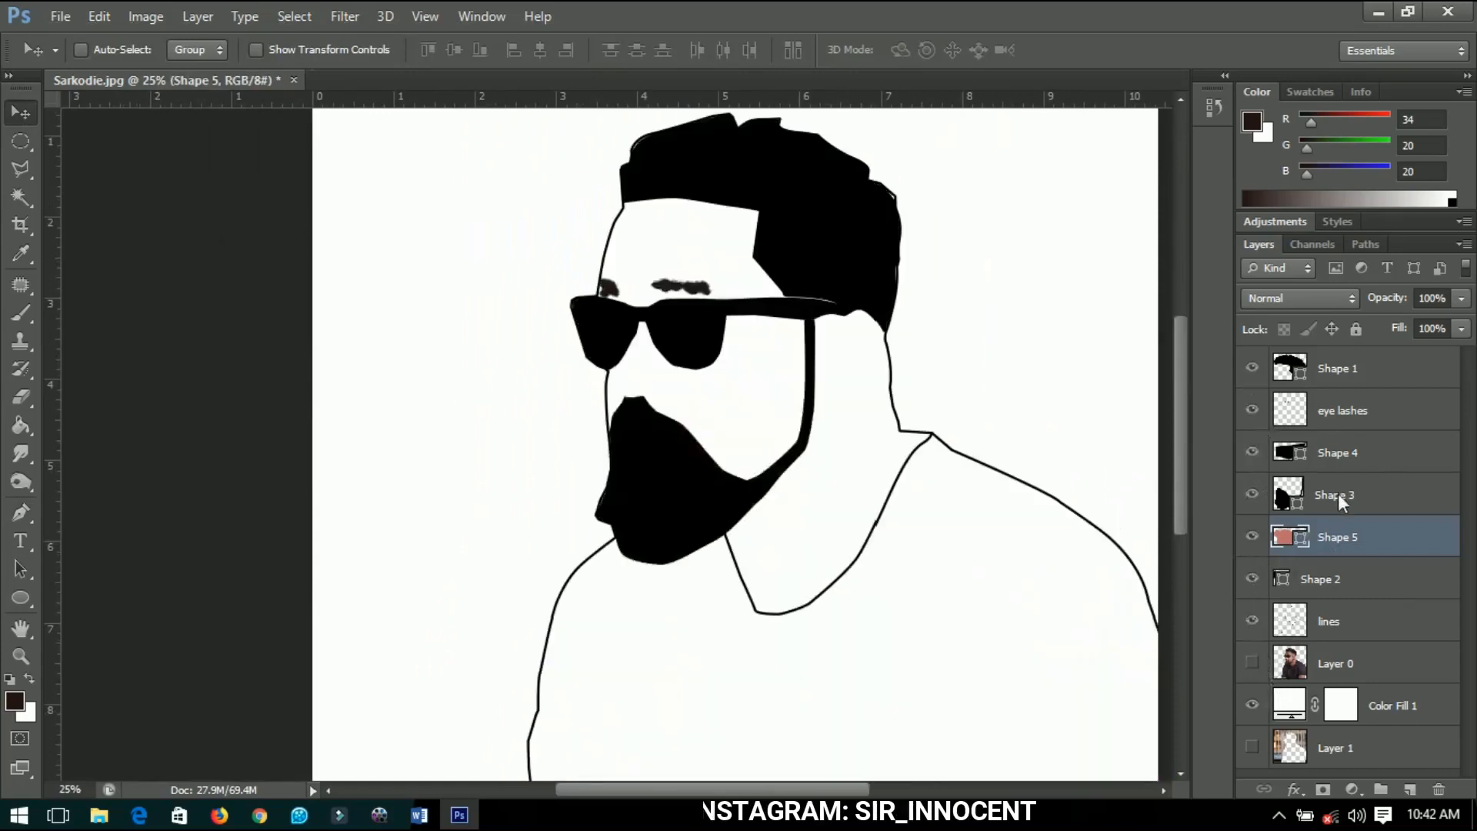
- Select the Shape 3 beard layer, toggle its visibility to check it against the lips, and show the Layer 0 photo
{"action": "left_click", "coordinate": [1332, 493]}
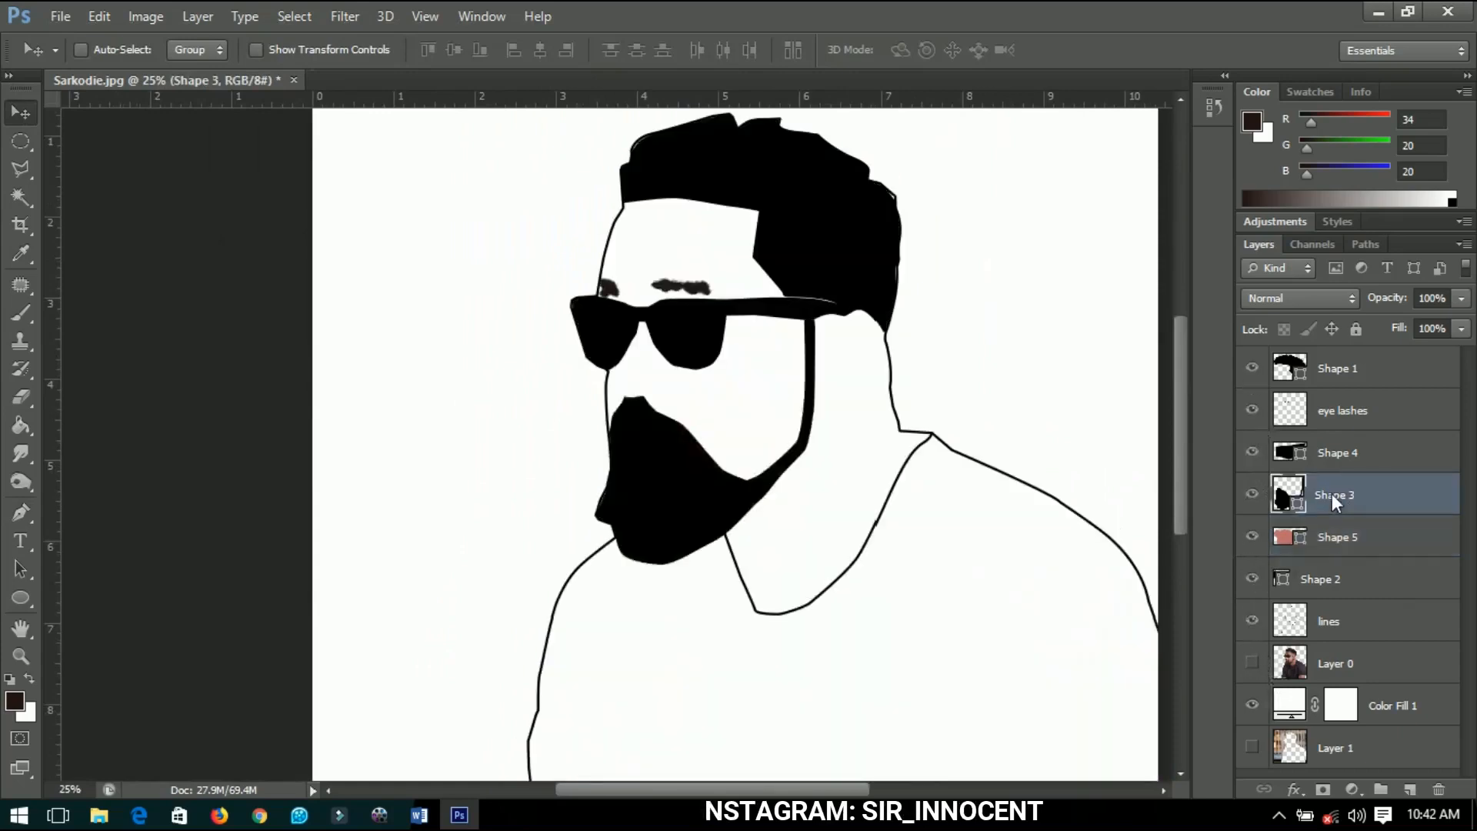
{"action": "left_click", "coordinate": [1248, 495]}
{"action": "left_click", "coordinate": [1250, 495]}
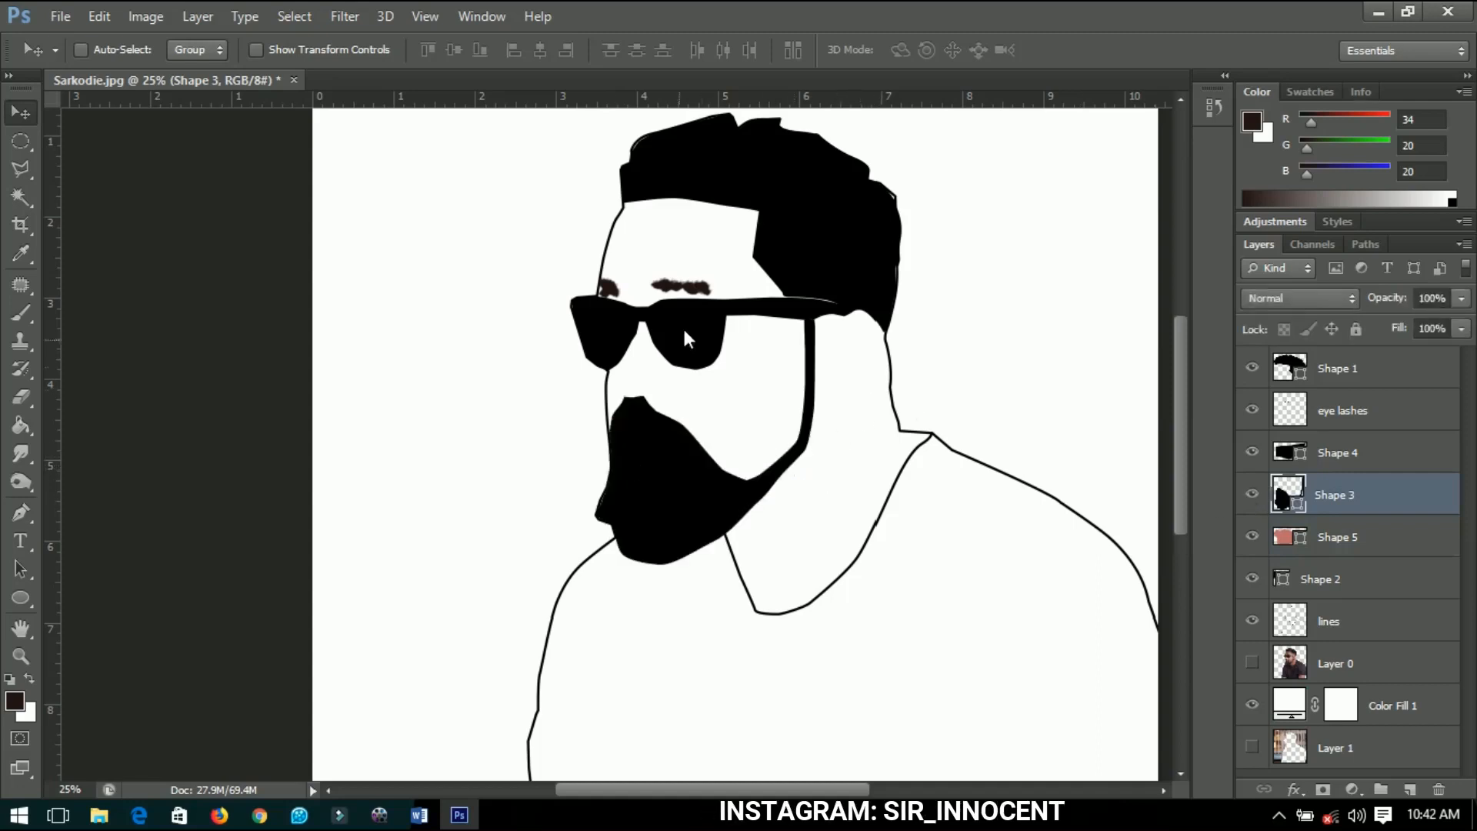
{"action": "scroll", "coordinate": [670, 421], "scroll_direction": "up", "scroll_amount": 2}
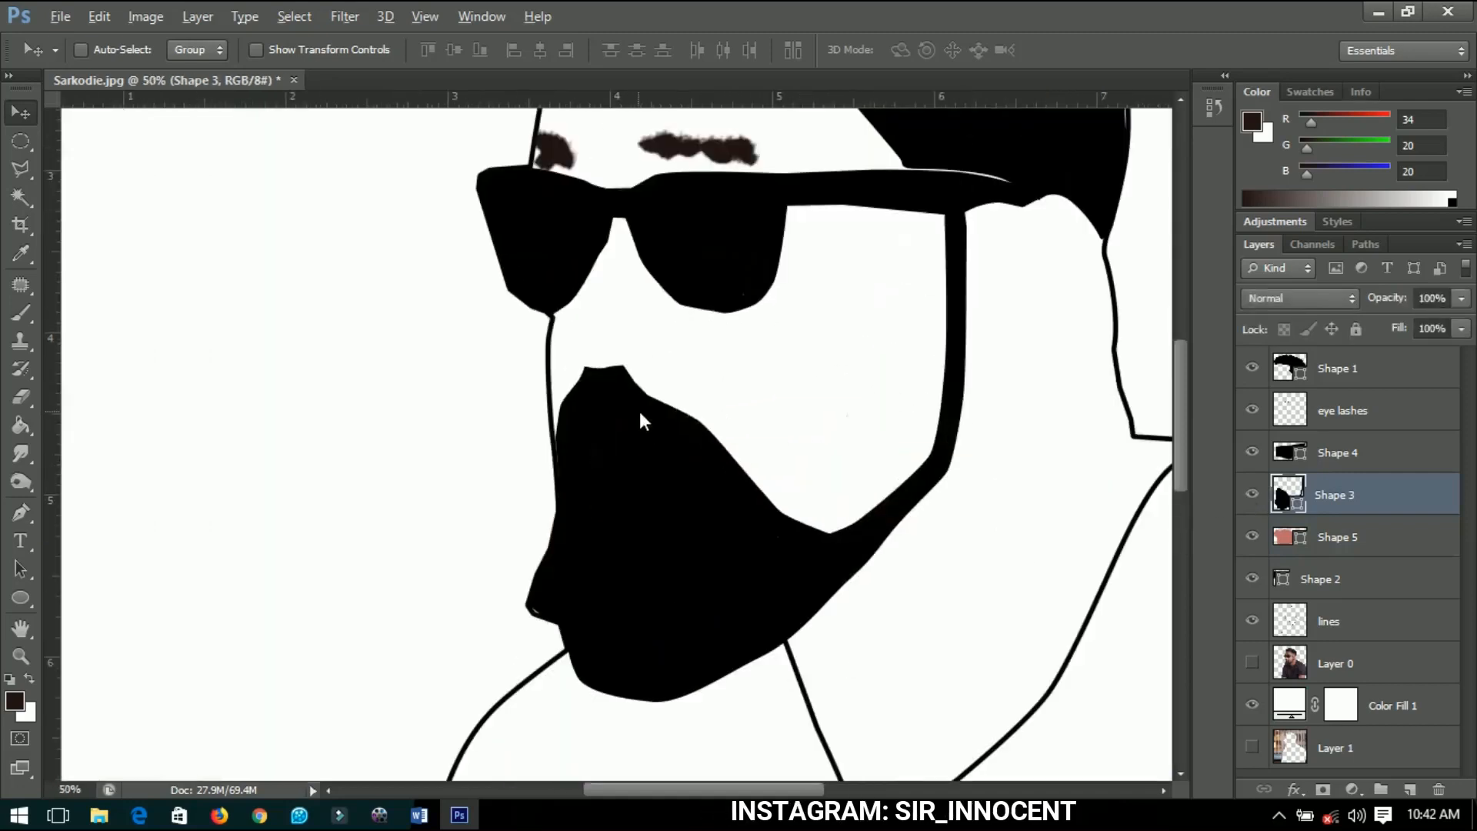
{"action": "left_click", "coordinate": [1253, 662]}
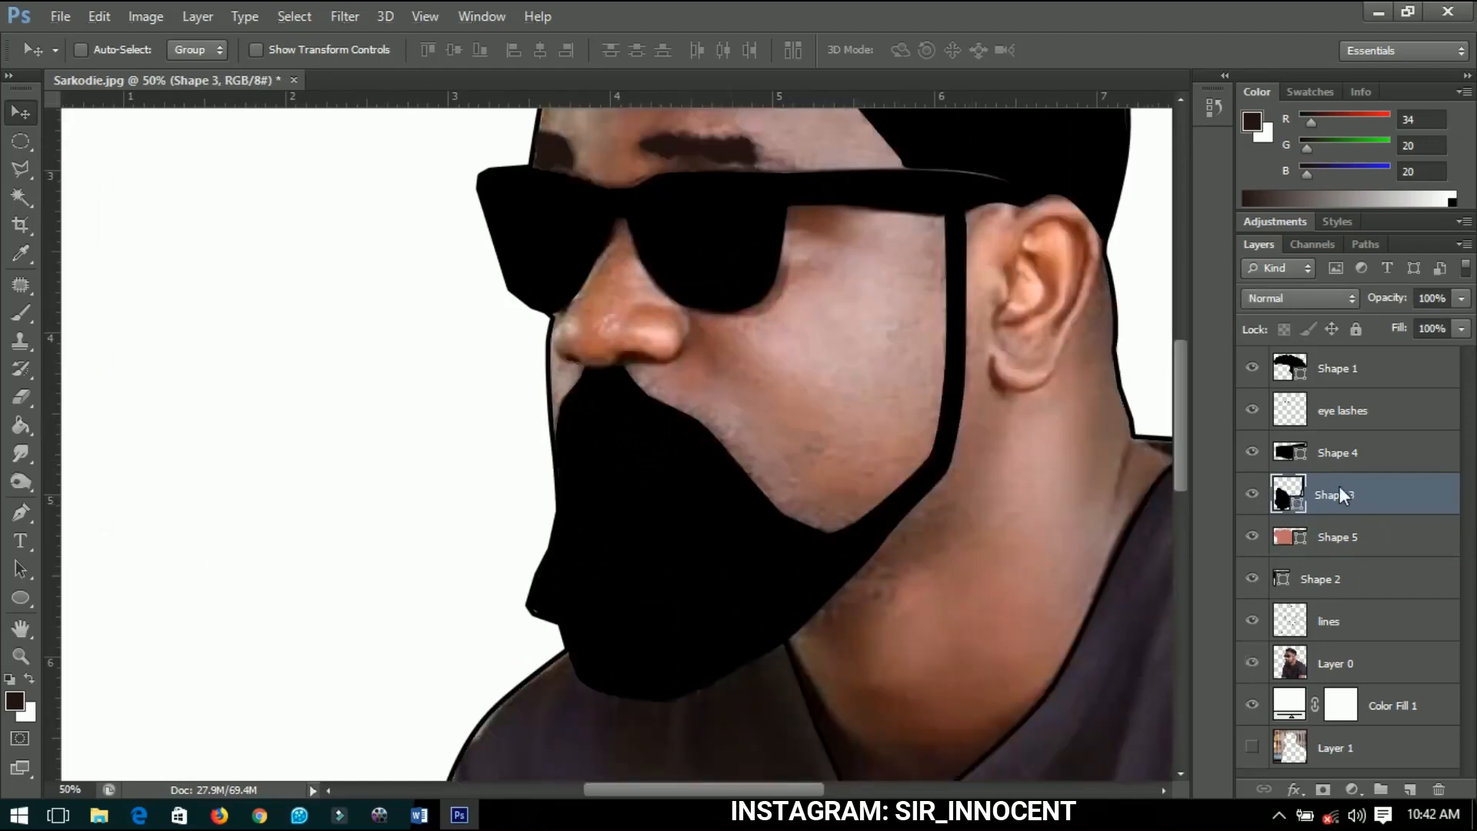
- Try rasterizing the Shape 3 beard layer, and undo the conversion
{"action": "right_click", "coordinate": [1340, 487]}
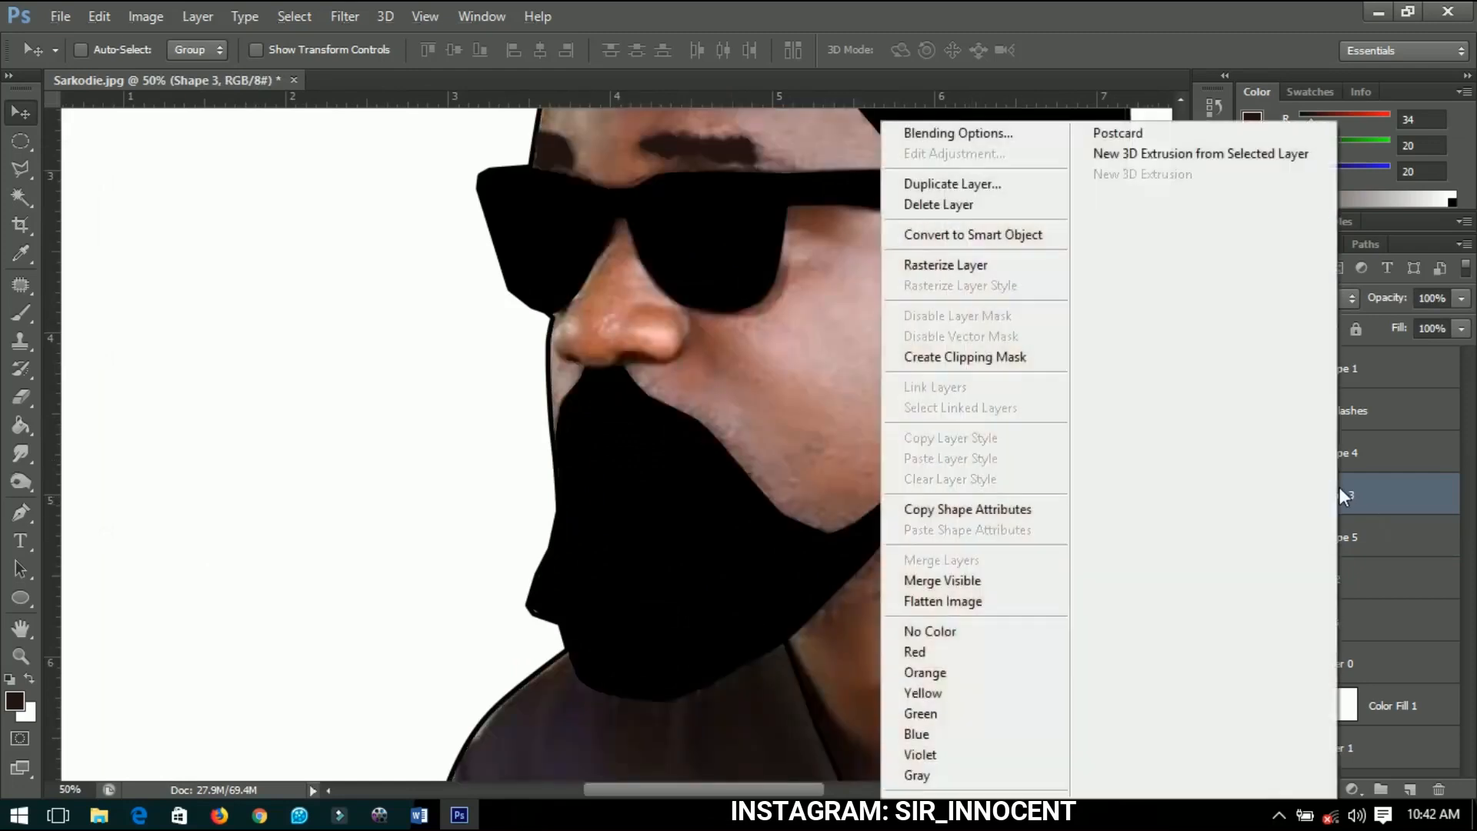
{"action": "left_click", "coordinate": [956, 265]}
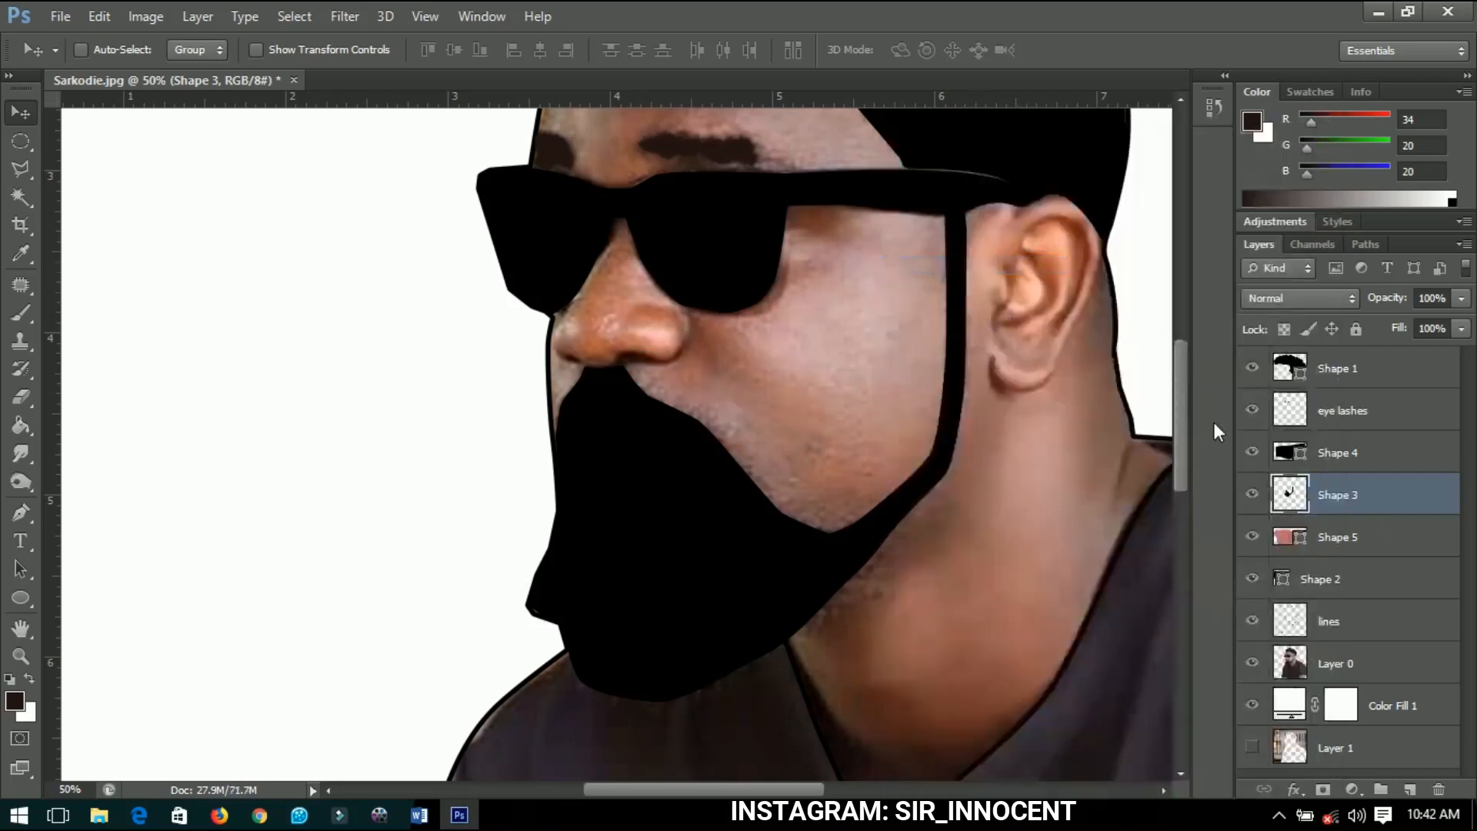
{"action": "key", "text": "ctrl+z"}
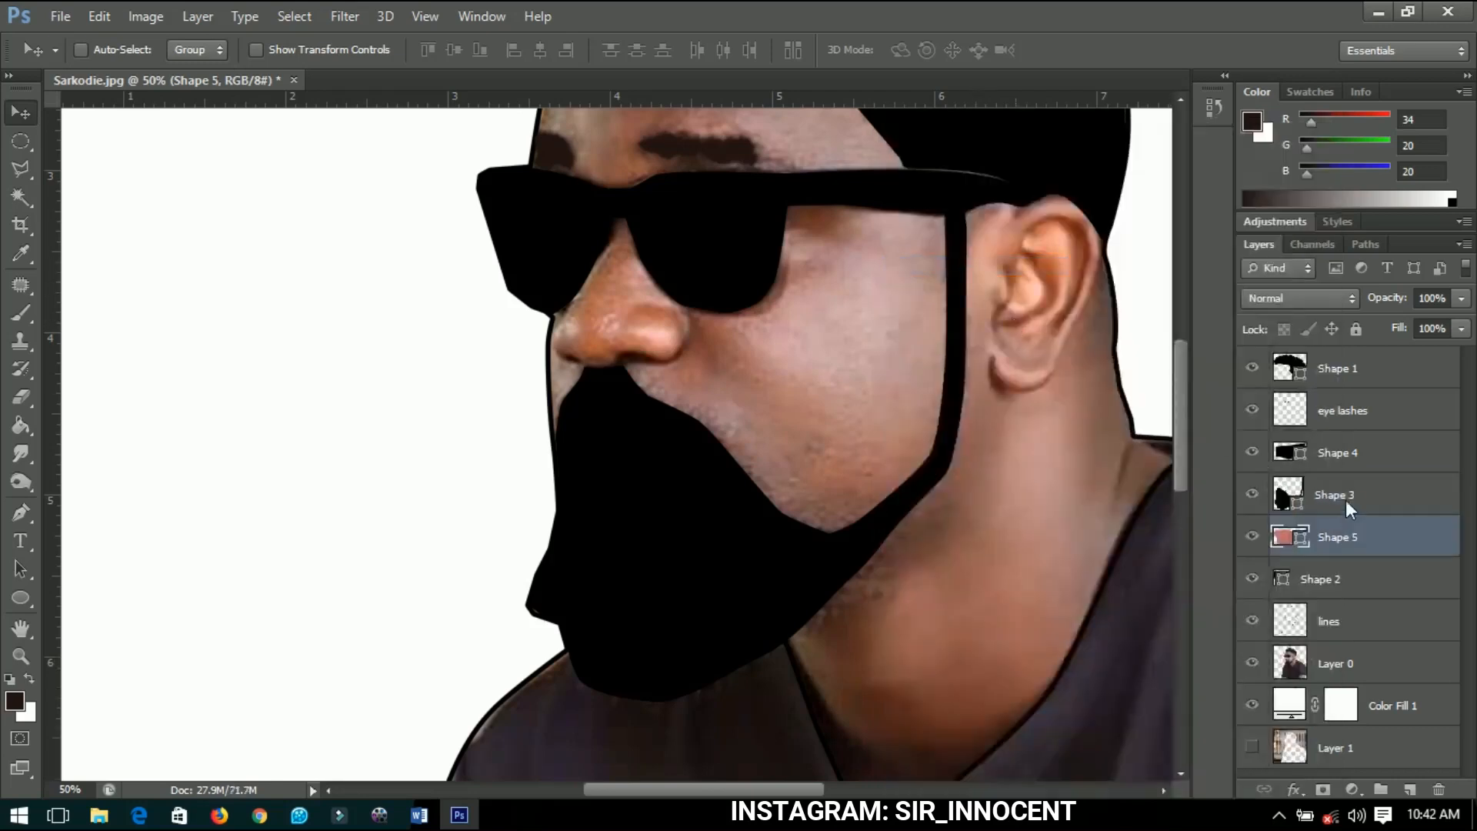
- Duplicate the Shape 3 beard layer, rasterize the copy and hide the original Shape 3
{"action": "left_click", "coordinate": [1347, 493]}
{"action": "key", "text": "ctrl+j"}
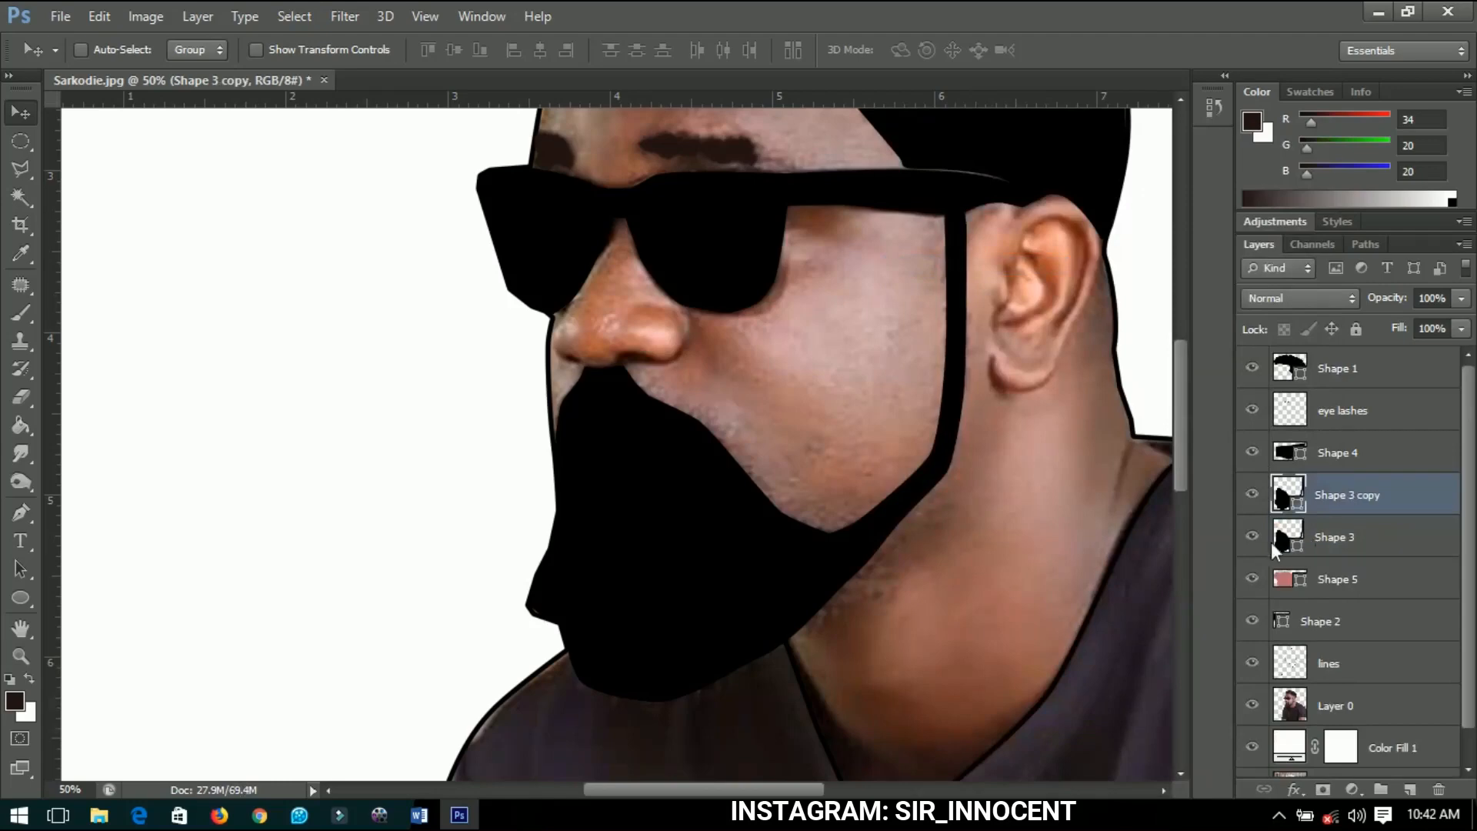
{"action": "right_click", "coordinate": [1338, 506]}
{"action": "left_click", "coordinate": [1000, 266]}
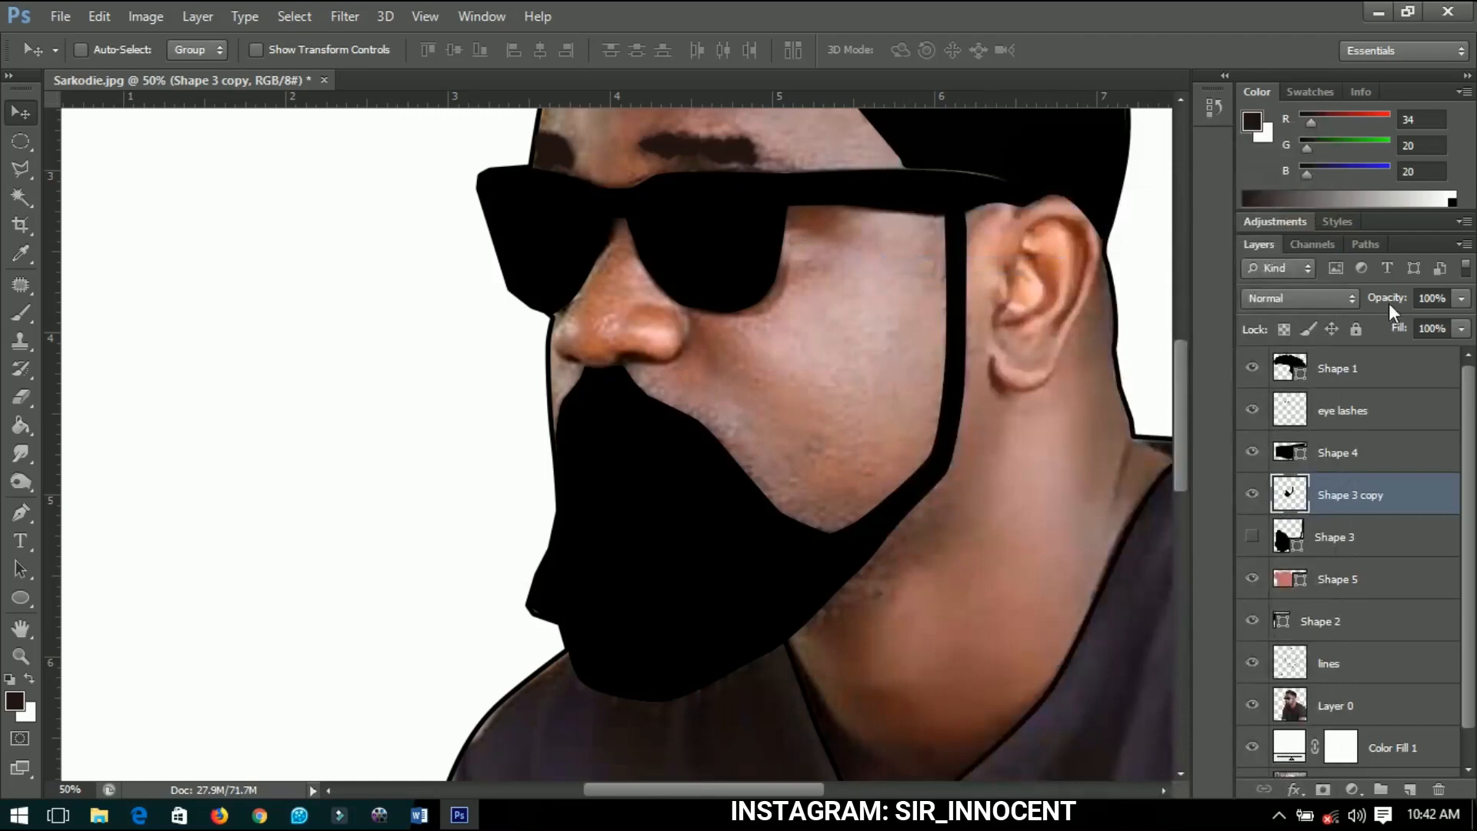
- Set the Shape 3 copy layer's opacity to 0% and hide the pink lip layer, Shape 5, to expose the photographed mouth
{"action": "left_click_drag", "start_coordinate": [1389, 298], "coordinate": [1194, 298]}
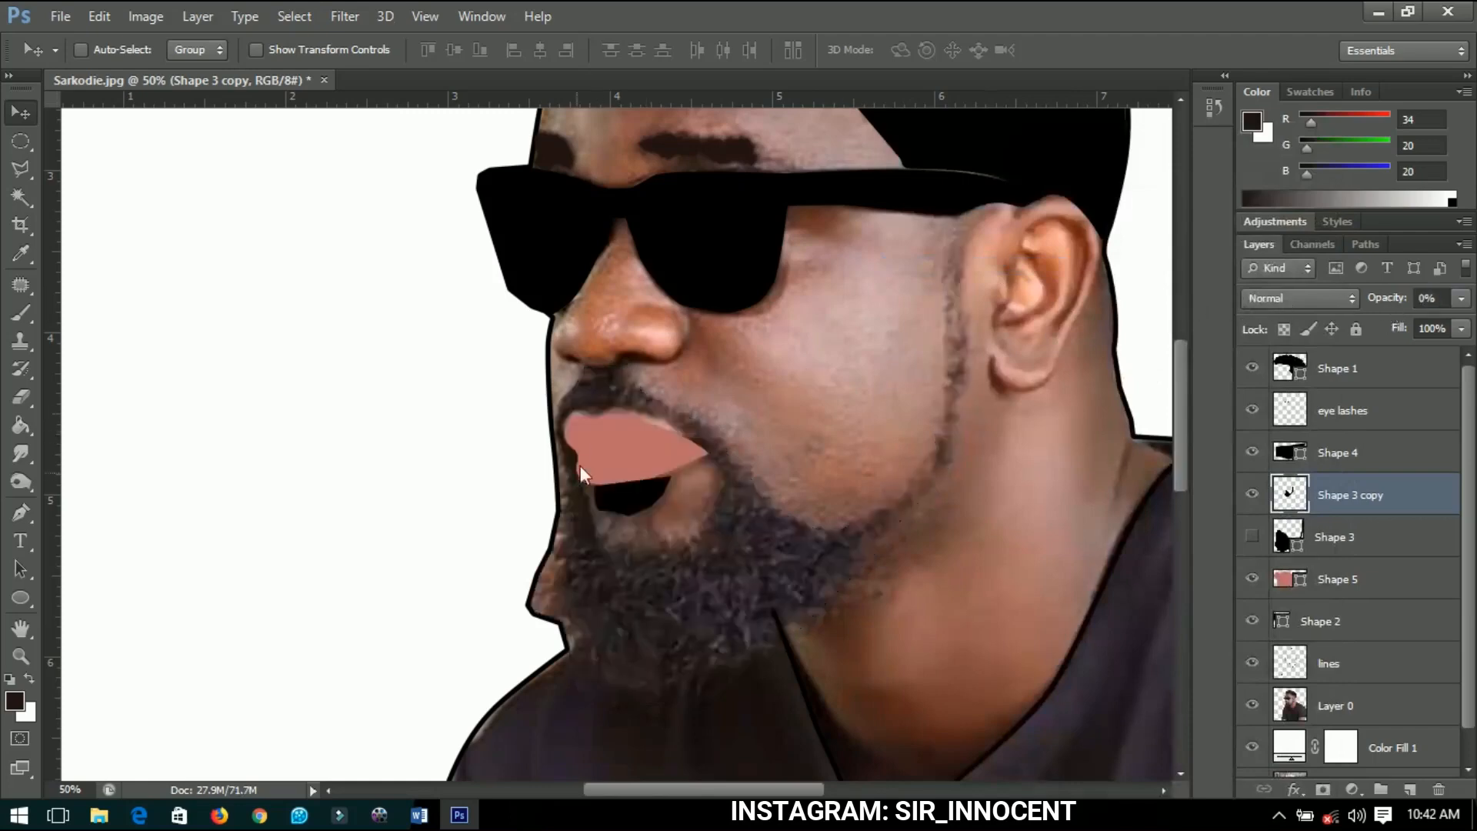
{"action": "scroll", "coordinate": [570, 489], "scroll_direction": "up", "scroll_amount": 5}
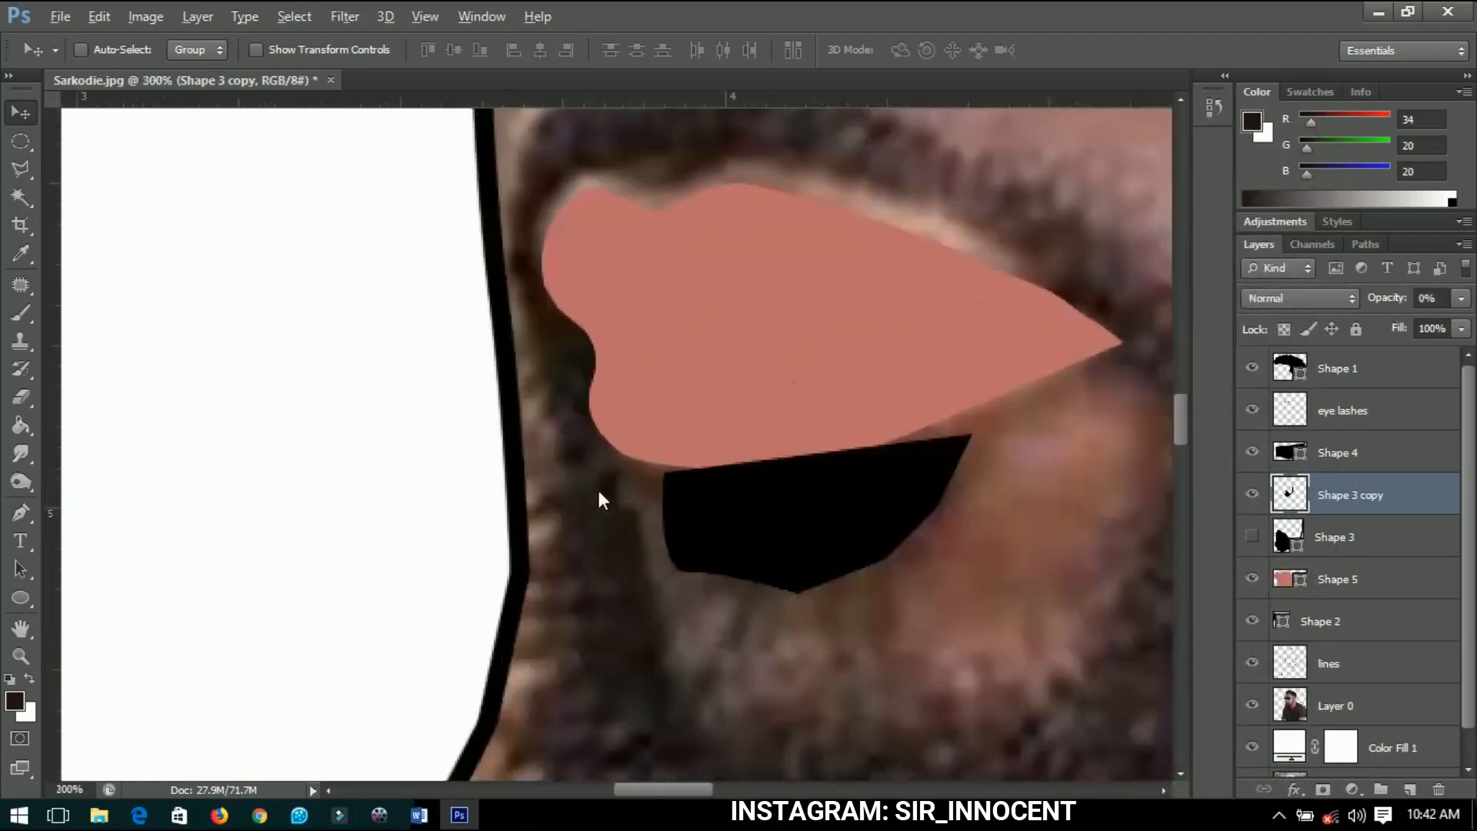
{"action": "scroll", "coordinate": [599, 500], "scroll_direction": "down", "scroll_amount": 1}
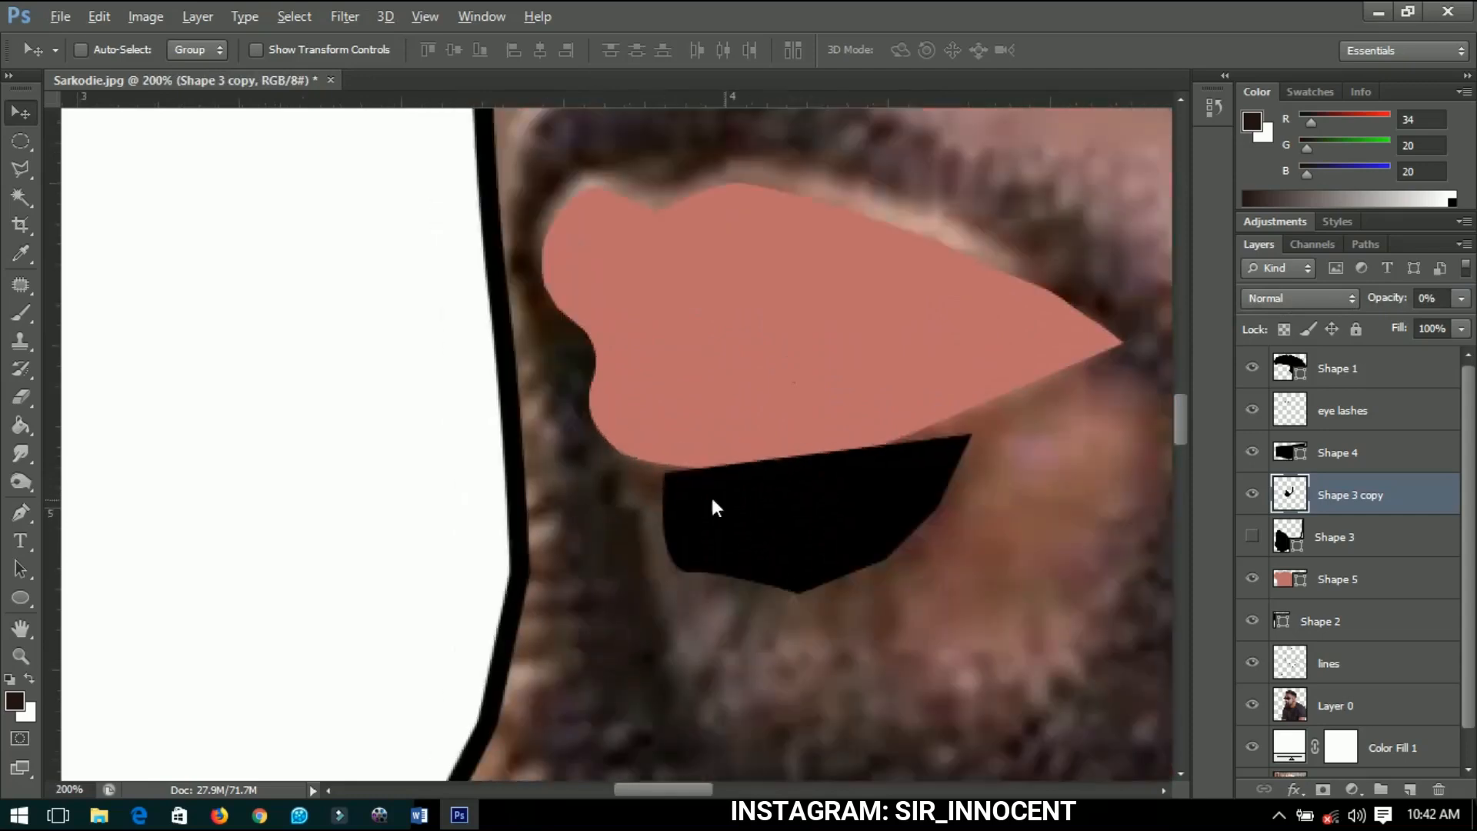
{"action": "left_click", "coordinate": [1251, 579]}
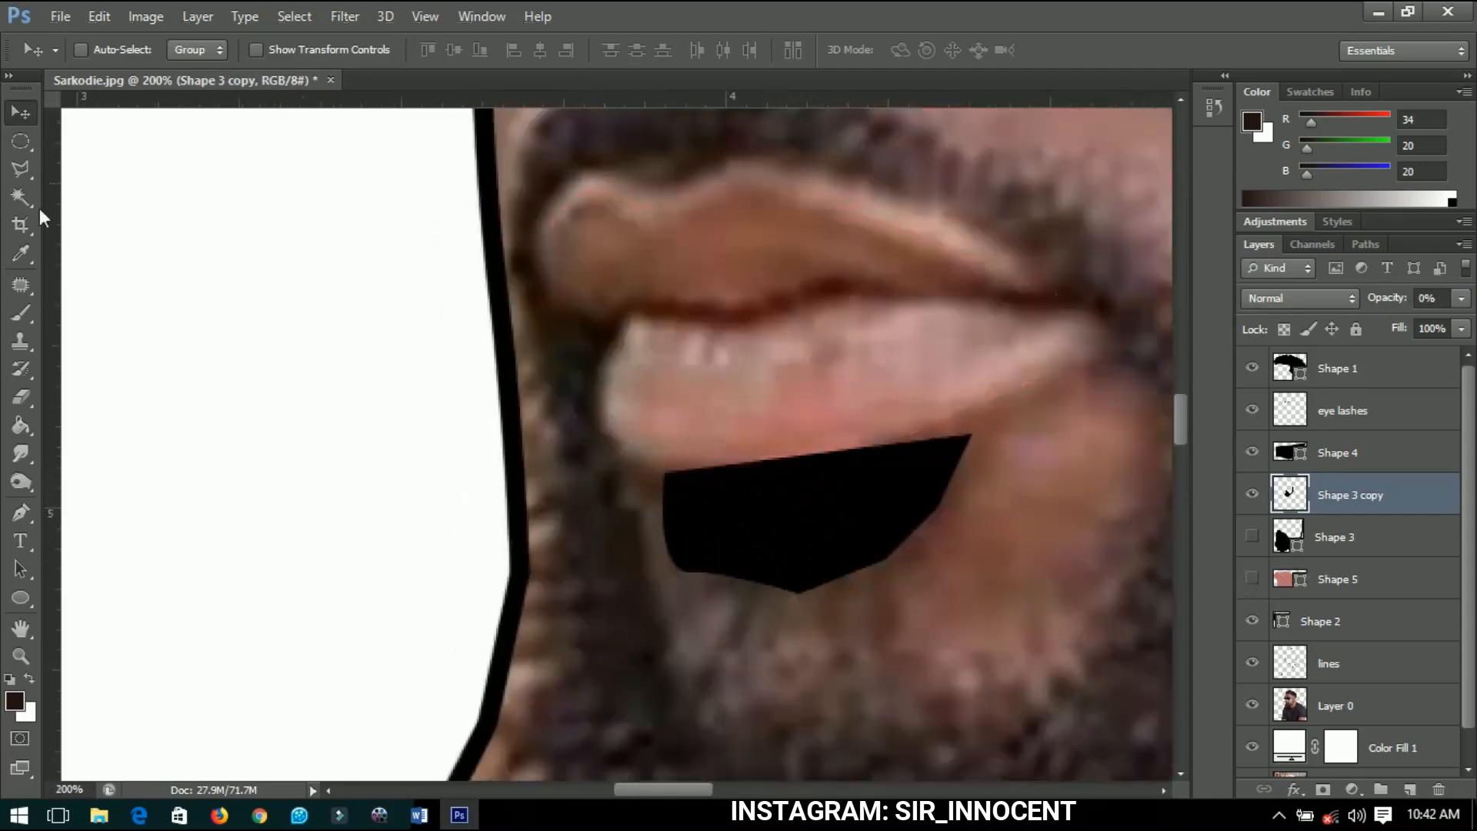
- Outline the lips and the bare chin area below them with a closed Polygonal Lasso selection
{"action": "left_click", "coordinate": [20, 170]}
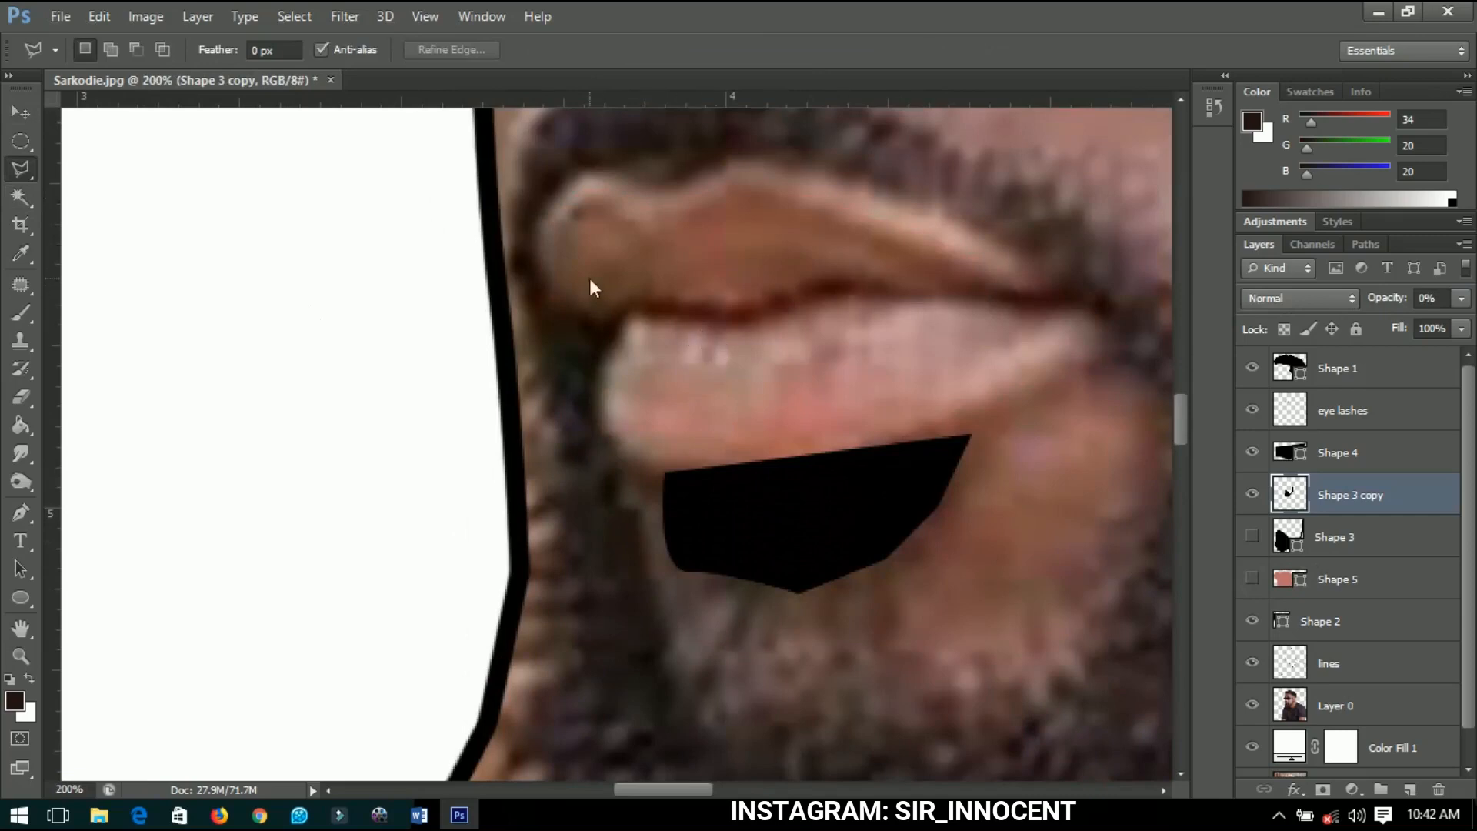
{"action": "left_click", "coordinate": [540, 252]}
{"action": "left_click", "coordinate": [553, 303]}
{"action": "left_click", "coordinate": [624, 477]}
{"action": "mouse_move", "coordinate": [625, 485]}
{"action": "left_mouse_down"}
{"action": "mouse_move", "coordinate": [557, 291]}
{"action": "mouse_move", "coordinate": [462, 136]}
{"action": "left_mouse_up"}
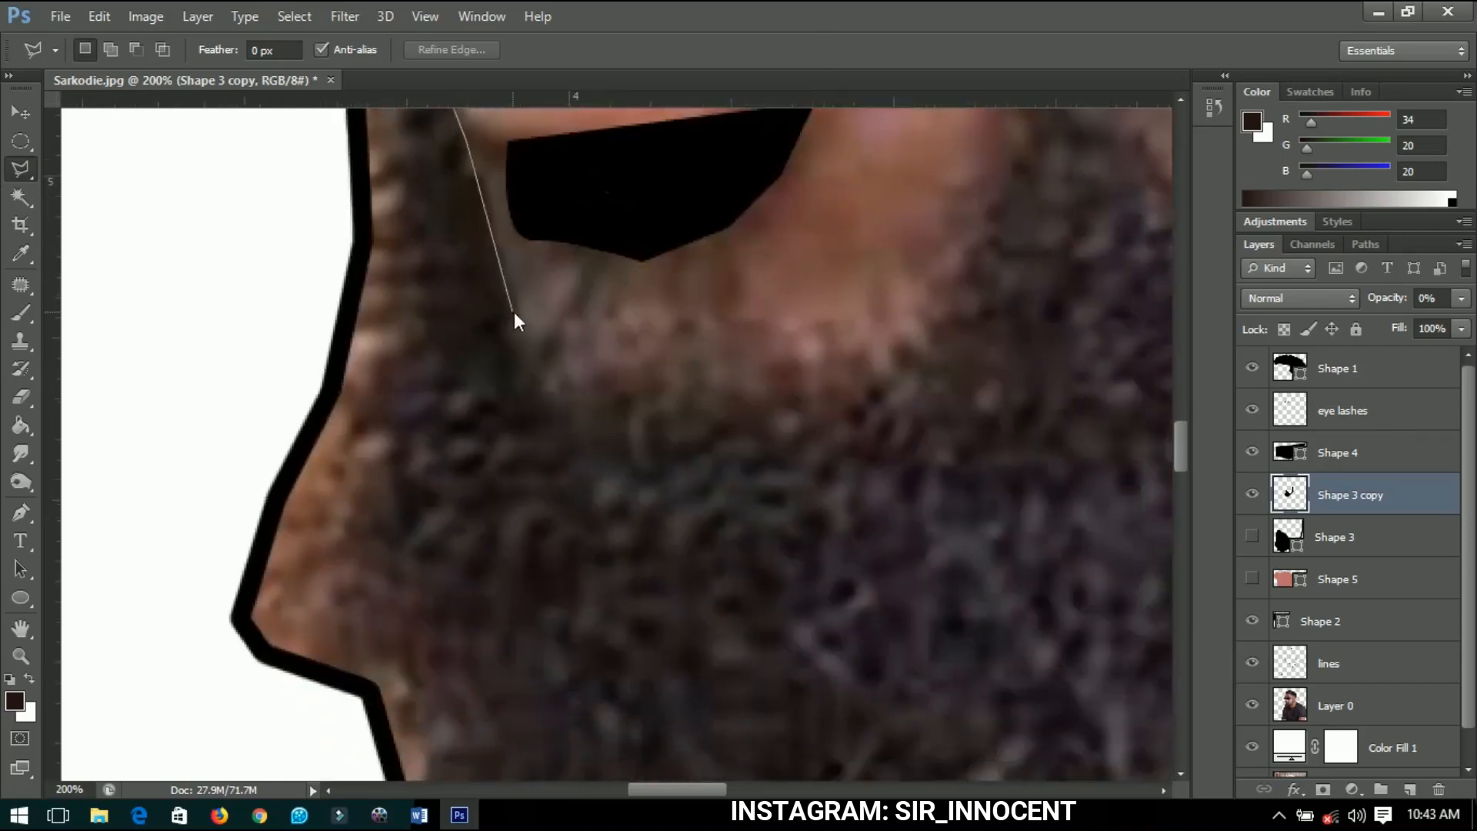
{"action": "left_click", "coordinate": [574, 399]}
{"action": "left_click", "coordinate": [702, 404]}
{"action": "left_click", "coordinate": [904, 330]}
{"action": "scroll", "coordinate": [903, 331], "scroll_direction": "up", "scroll_amount": 4}
{"action": "left_click", "coordinate": [964, 546]}
{"action": "left_click", "coordinate": [985, 446]}
{"action": "left_click", "coordinate": [960, 314]}
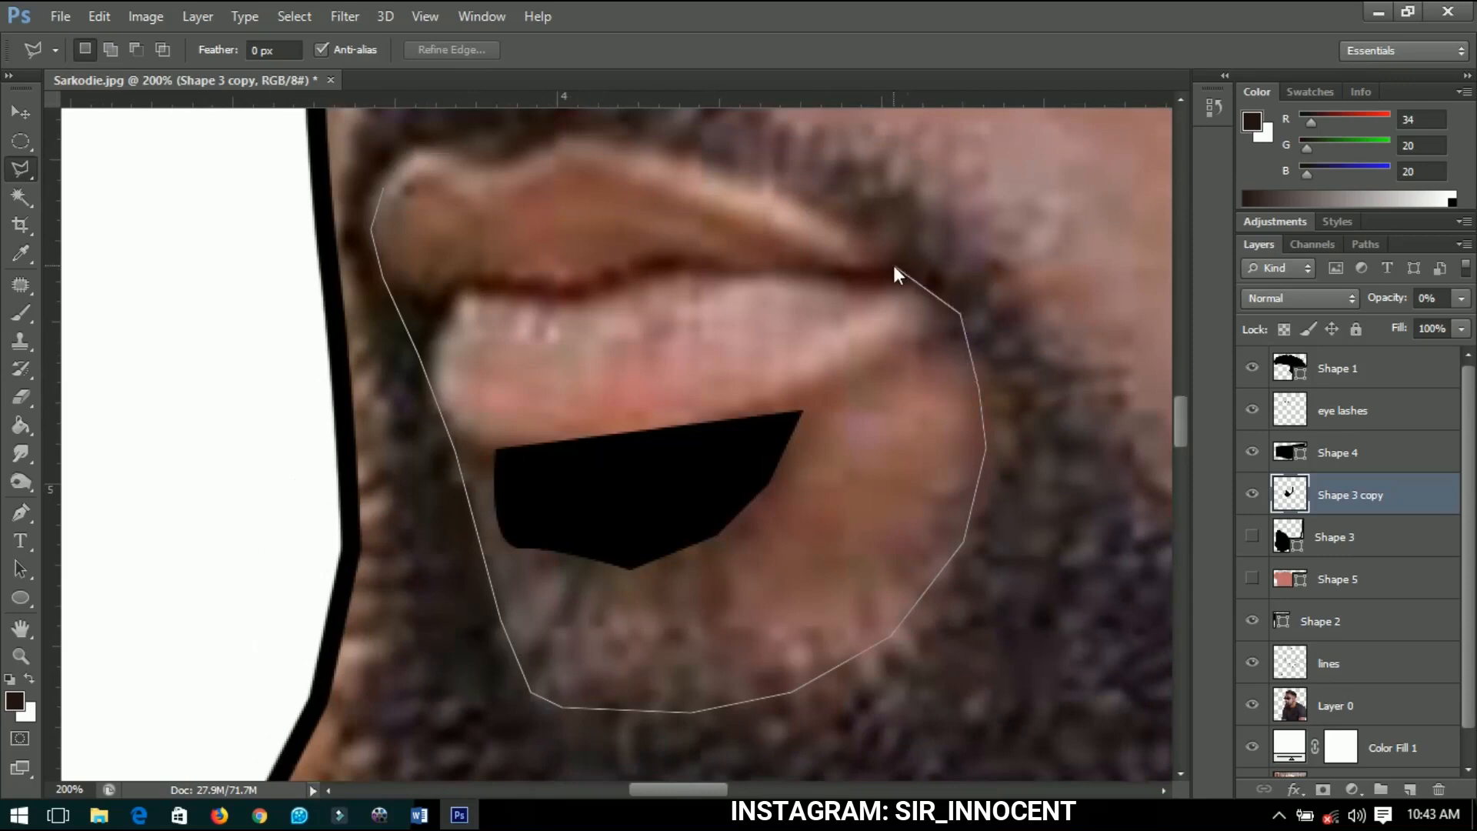
{"action": "left_click", "coordinate": [909, 255]}
{"action": "left_click", "coordinate": [632, 140]}
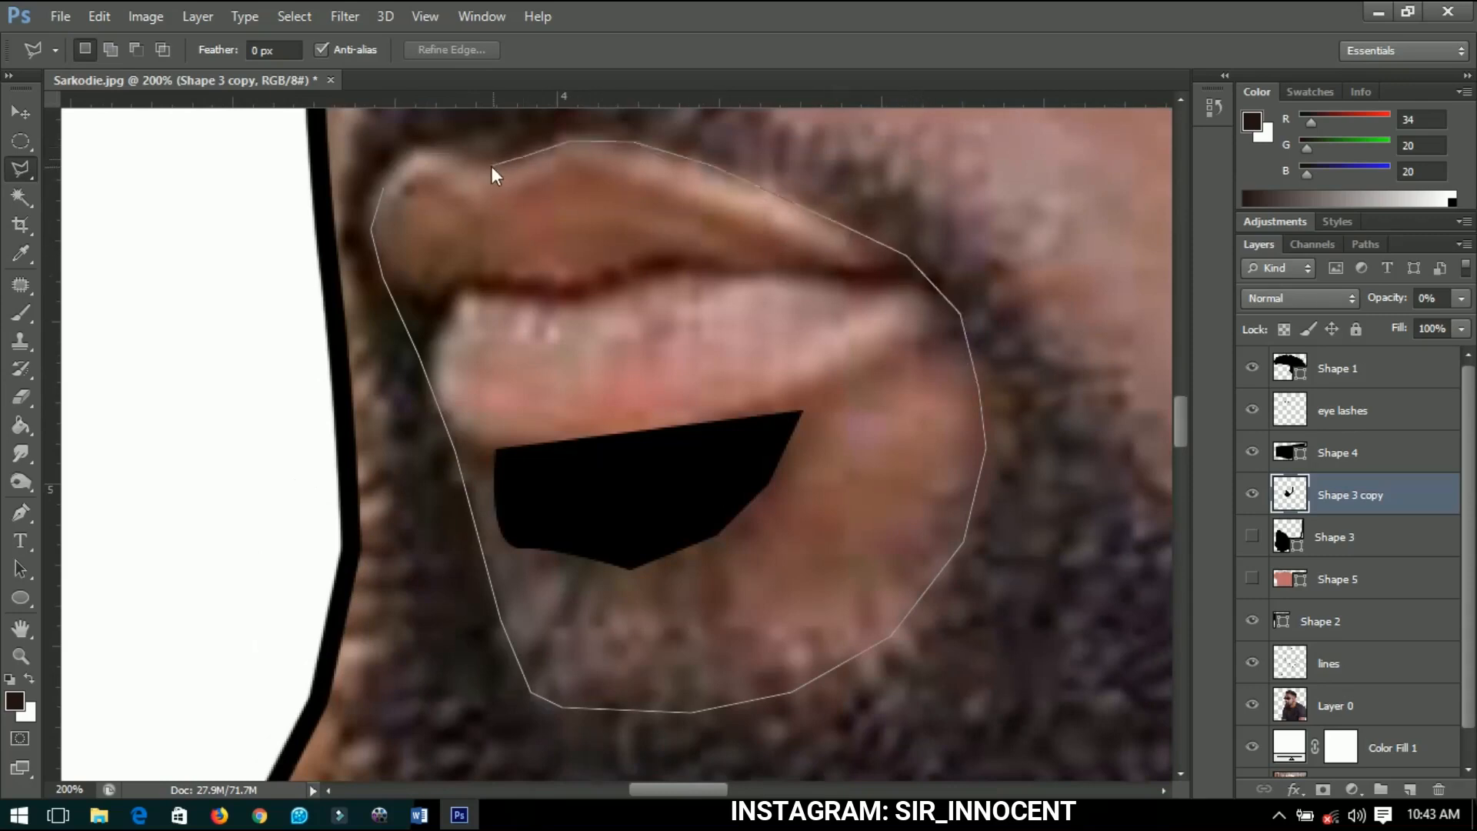
{"action": "double_click", "coordinate": [418, 150]}
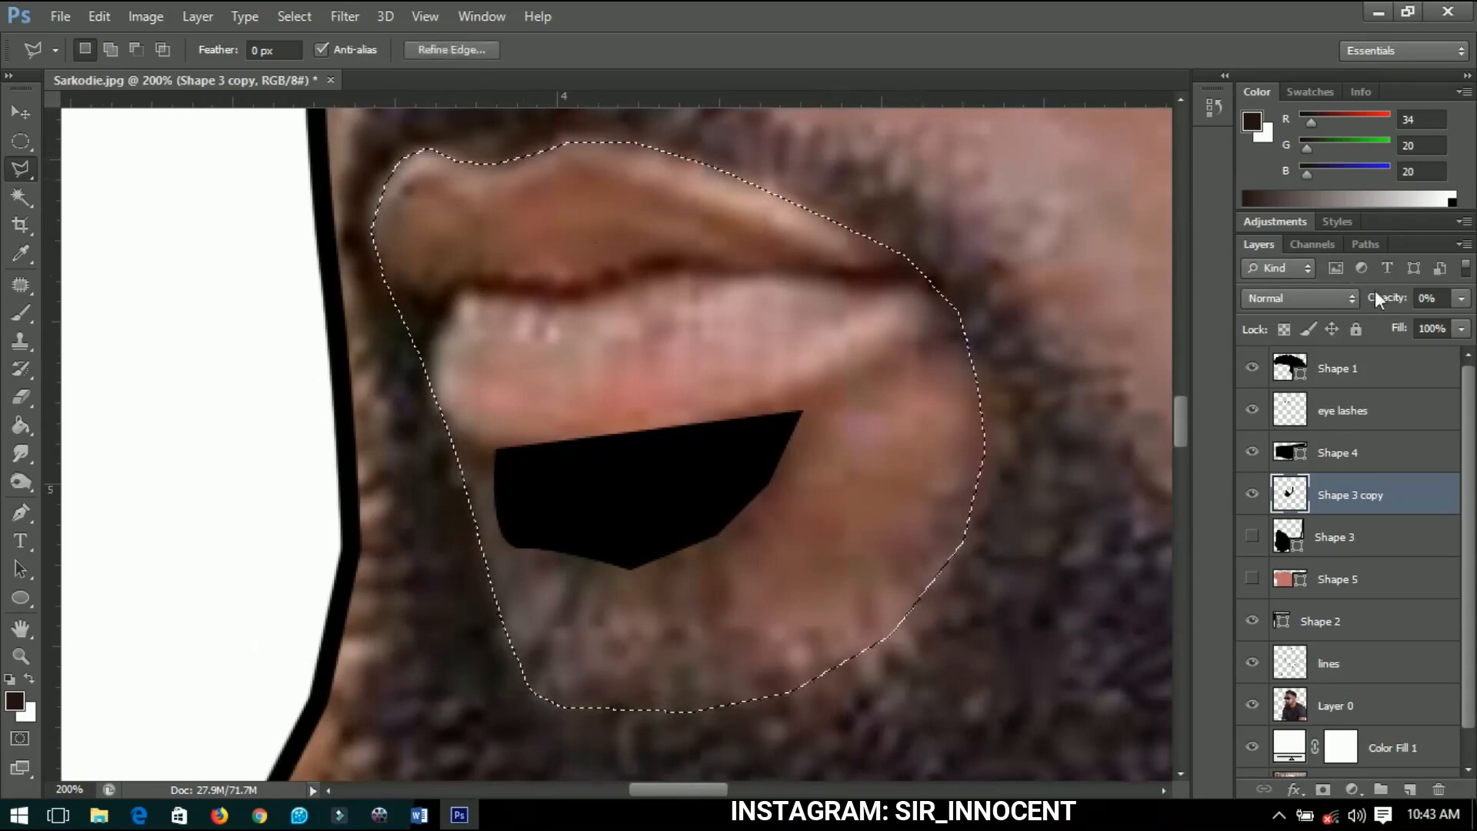
- Restore the Shape 3 copy's opacity to 100%, delete the selected mouth area from the beard and deselect
{"action": "left_click_drag", "start_coordinate": [1377, 292], "coordinate": [1468, 300]}
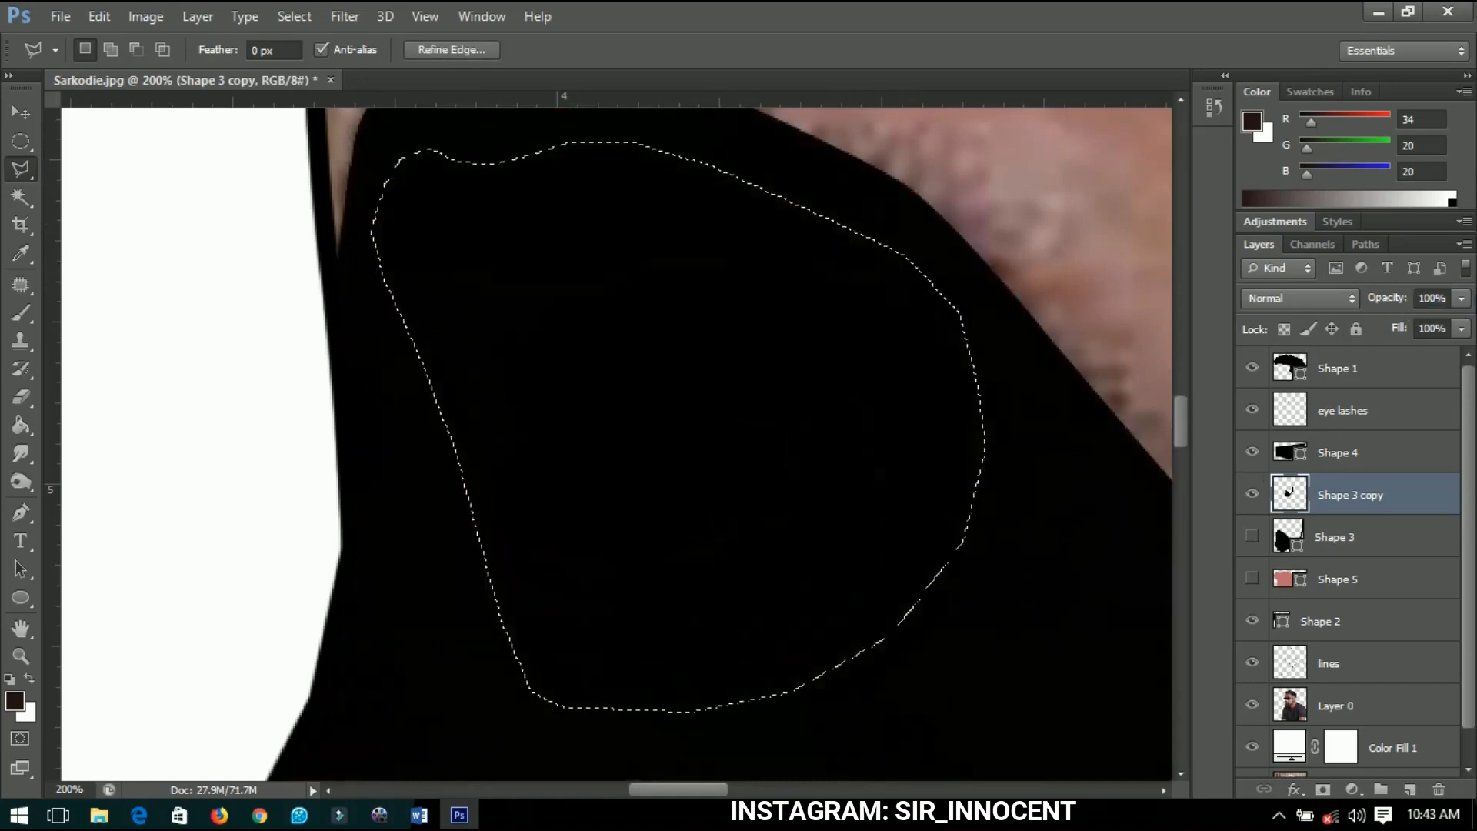
{"action": "key", "text": "Delete"}
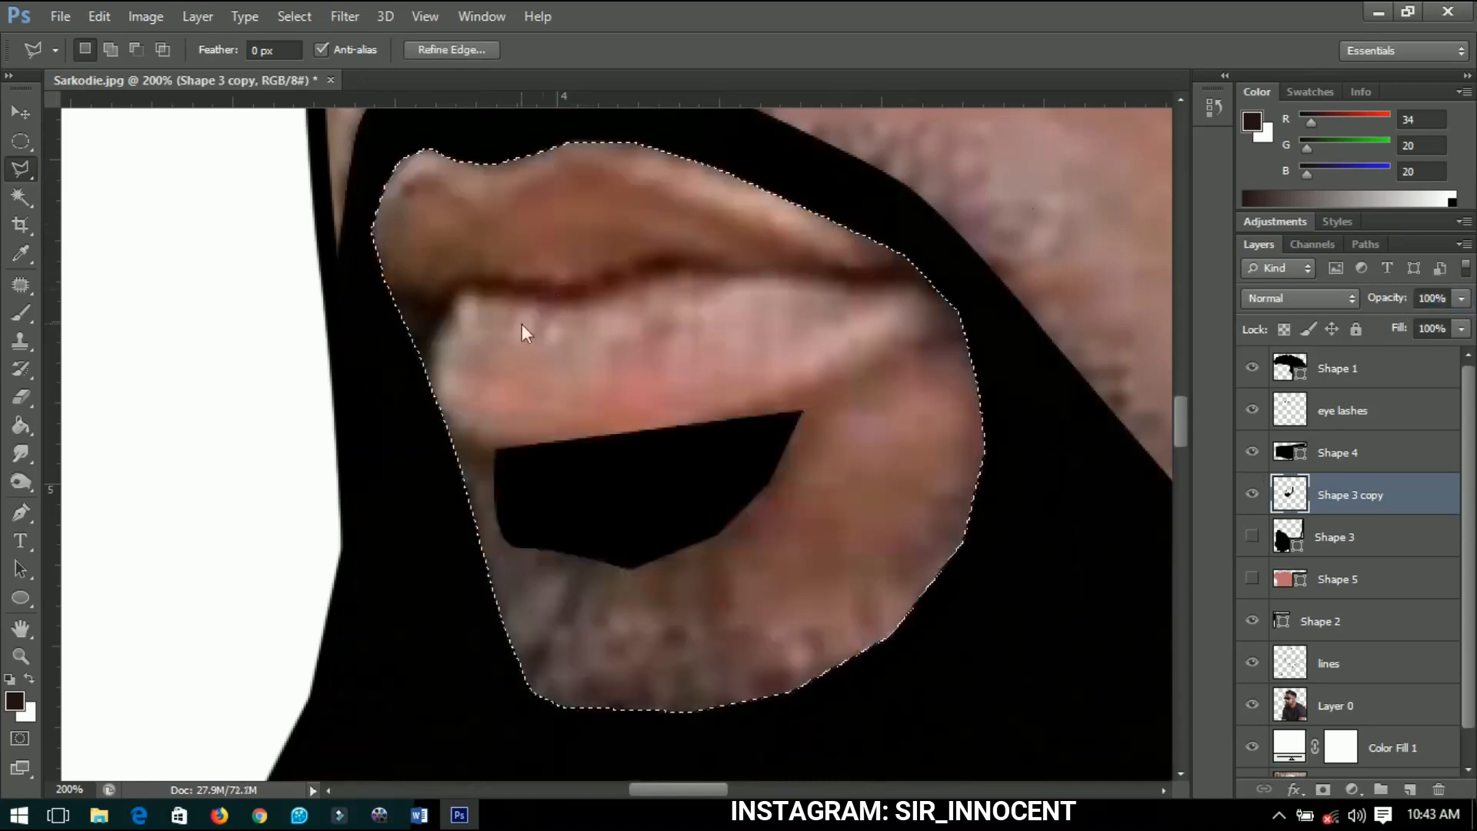
{"action": "key", "text": "ctrl+d"}
- Show the pink lip layer, Shape 5, again and hide the Layer 0 photo
{"action": "key", "text": "ctrl+0"}
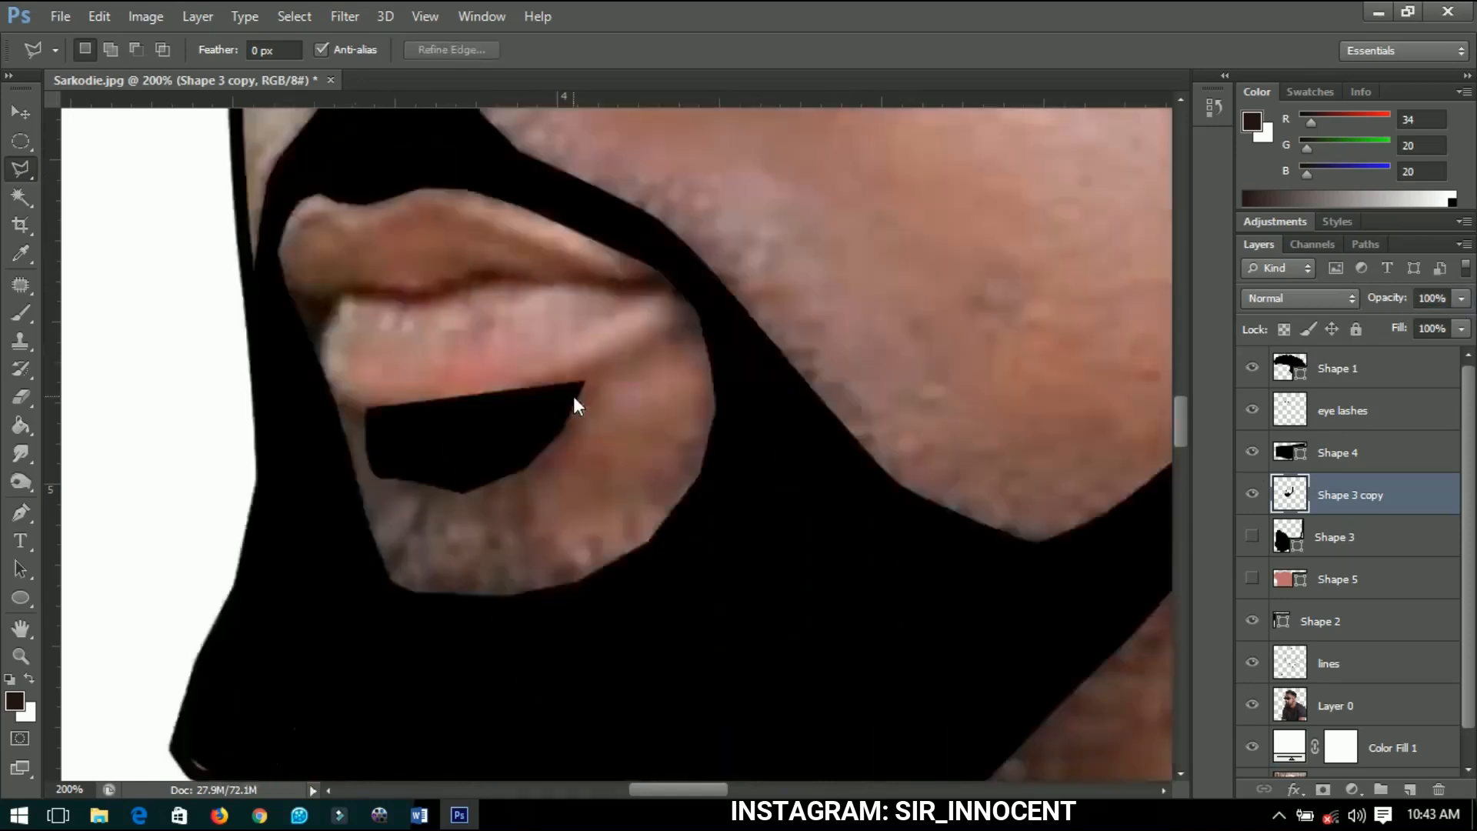
{"action": "left_click", "coordinate": [1254, 579]}
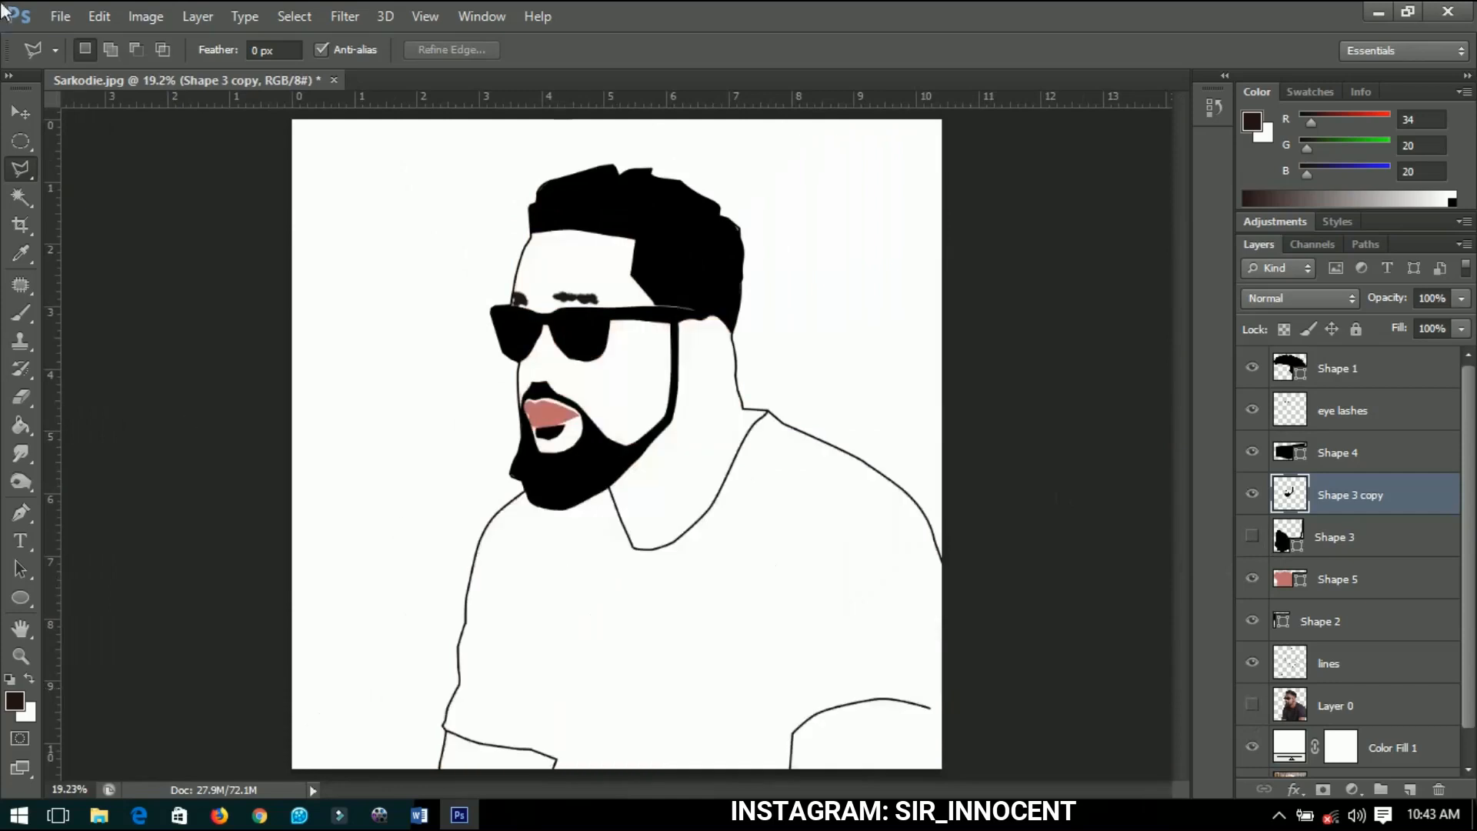
{"action": "left_click", "coordinate": [22, 112]}
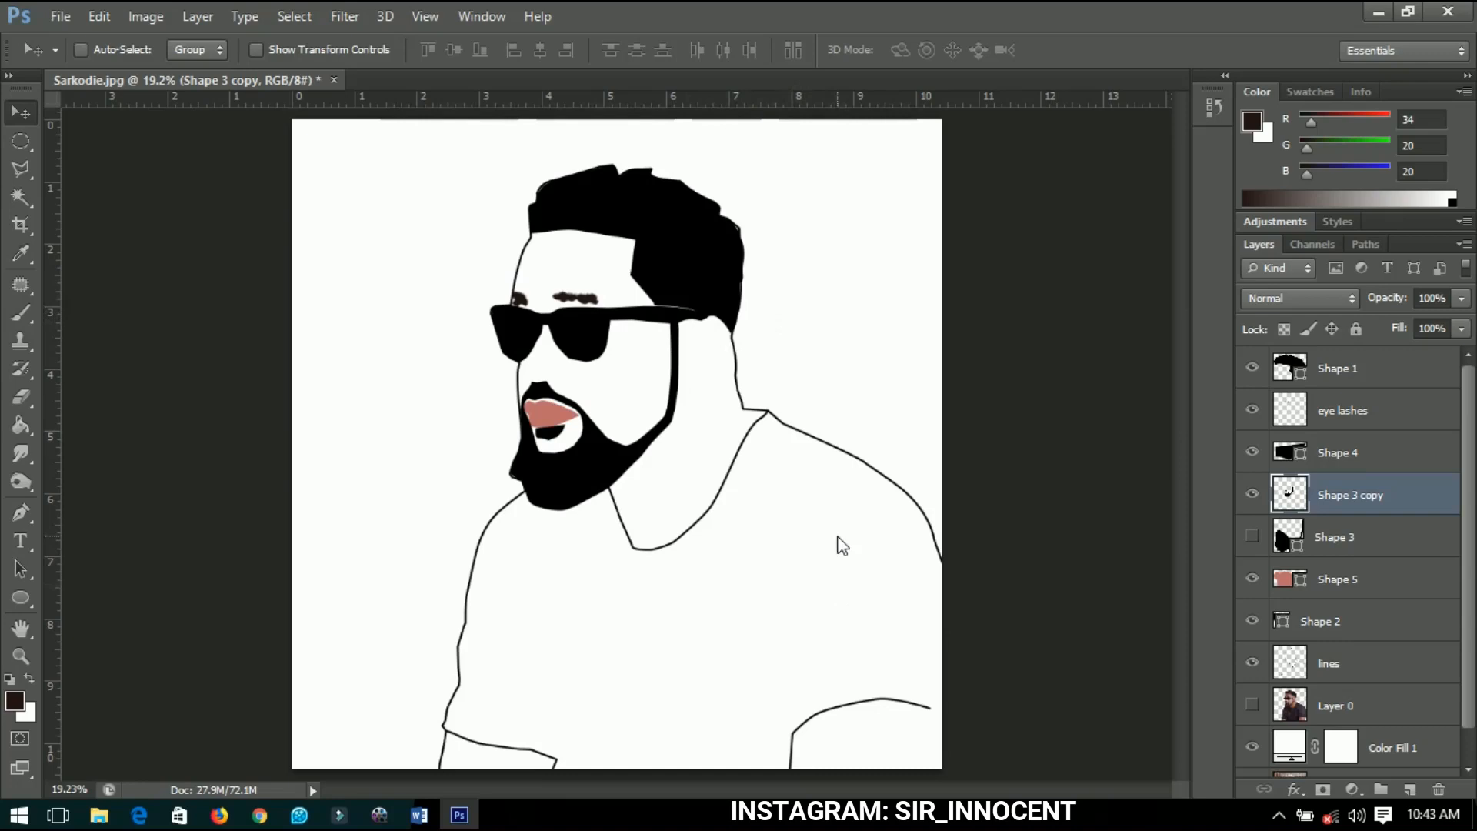
- Reveal the Layer 0 photo to examine the shirt, and leave Layer 0 selected but hidden
{"action": "scroll", "coordinate": [703, 717], "scroll_direction": "up", "scroll_amount": 2}
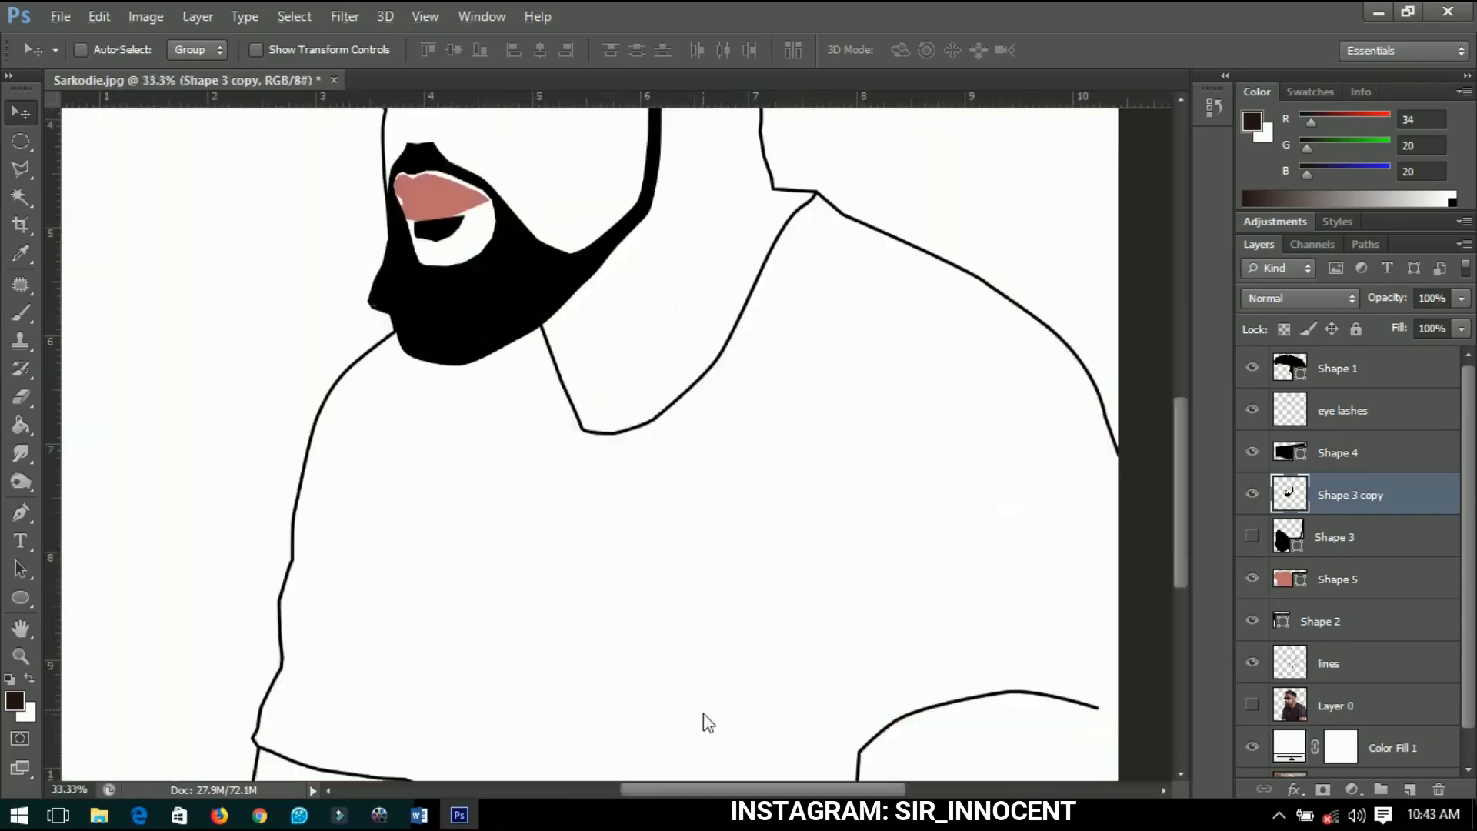
{"action": "scroll", "coordinate": [703, 695], "scroll_direction": "down", "scroll_amount": 3}
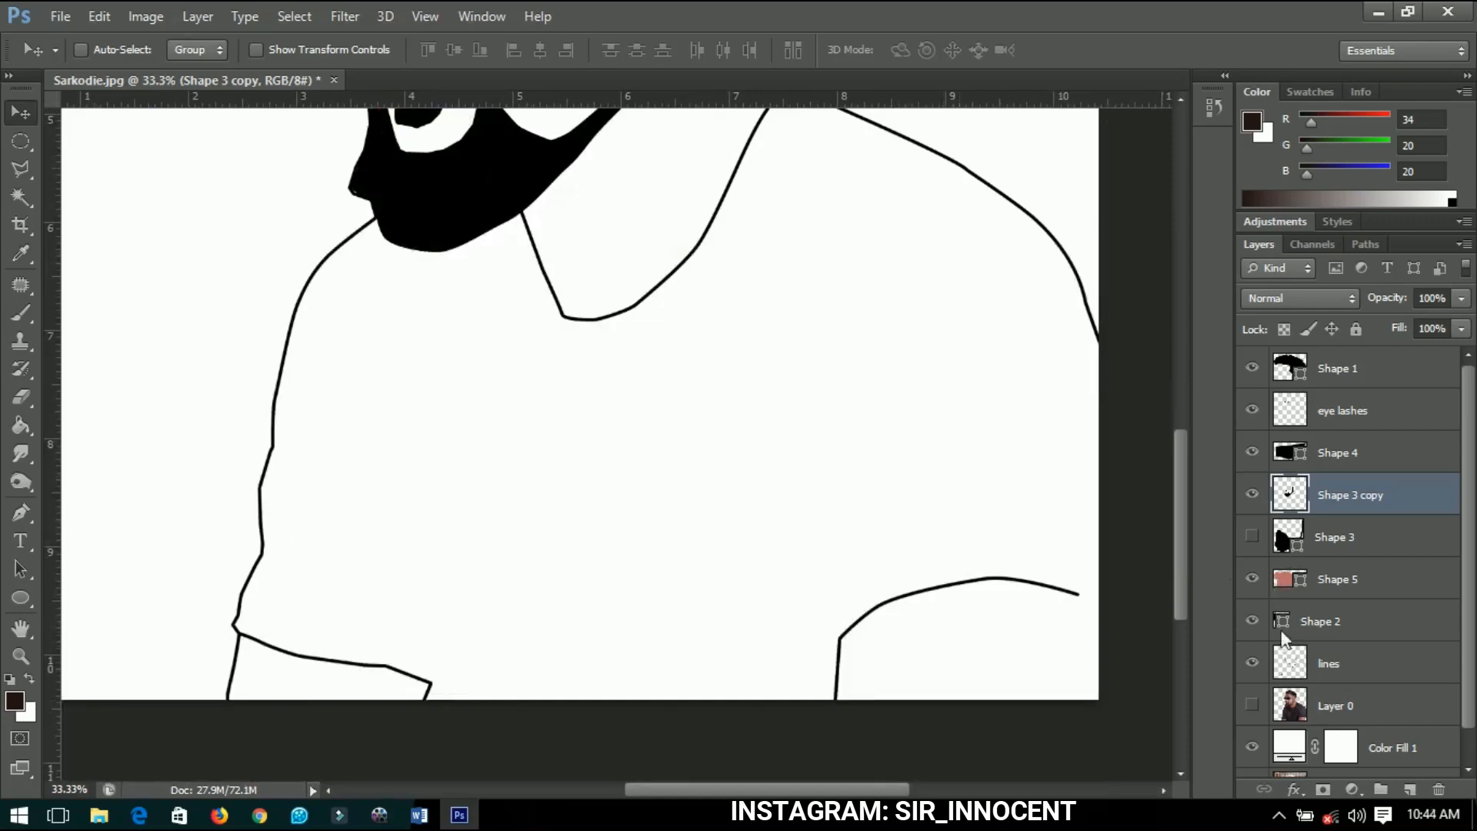
{"action": "left_click", "coordinate": [1253, 705]}
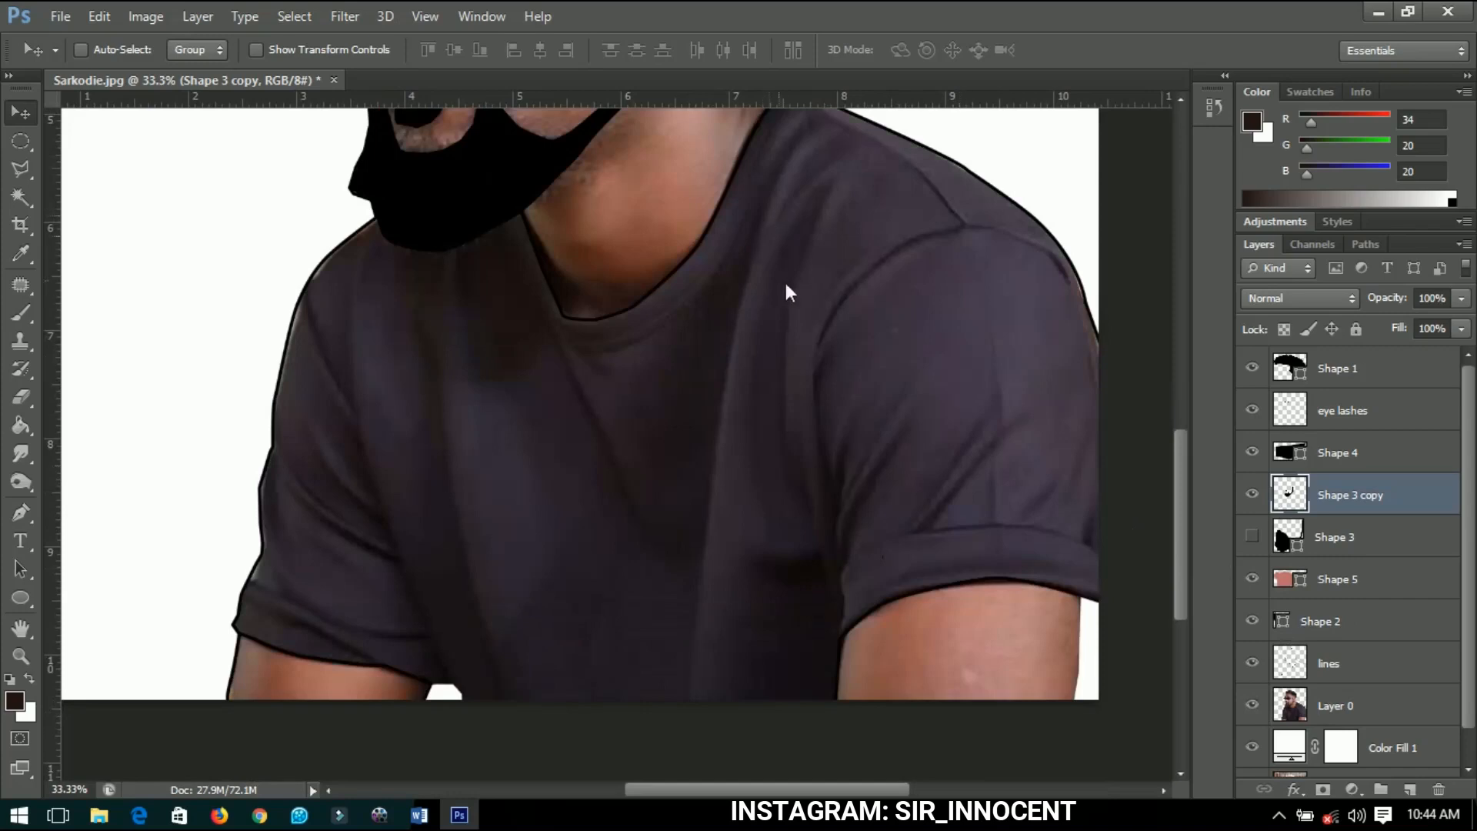
{"action": "left_click", "coordinate": [1360, 662]}
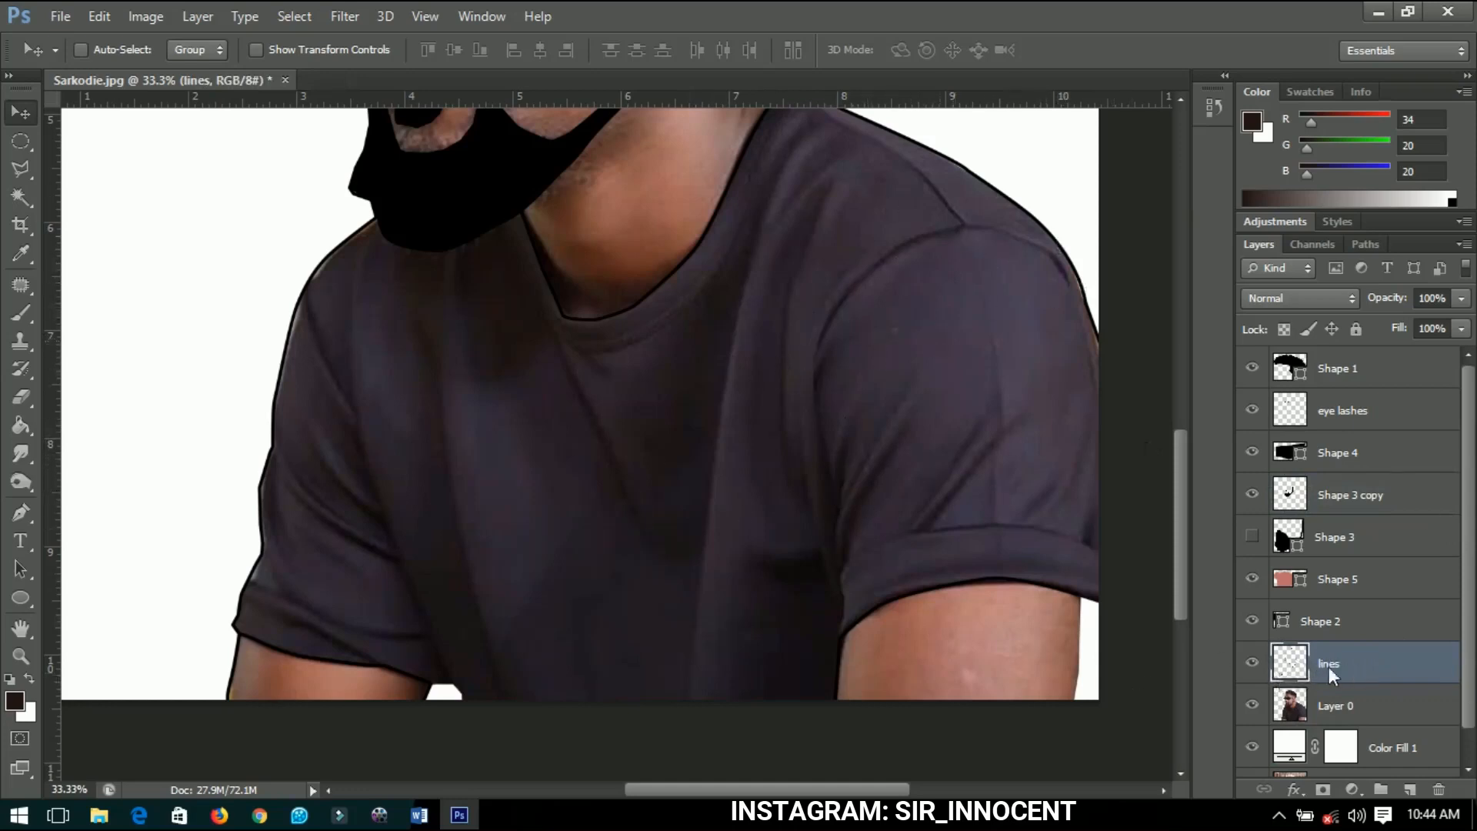
{"action": "left_click", "coordinate": [1348, 693]}
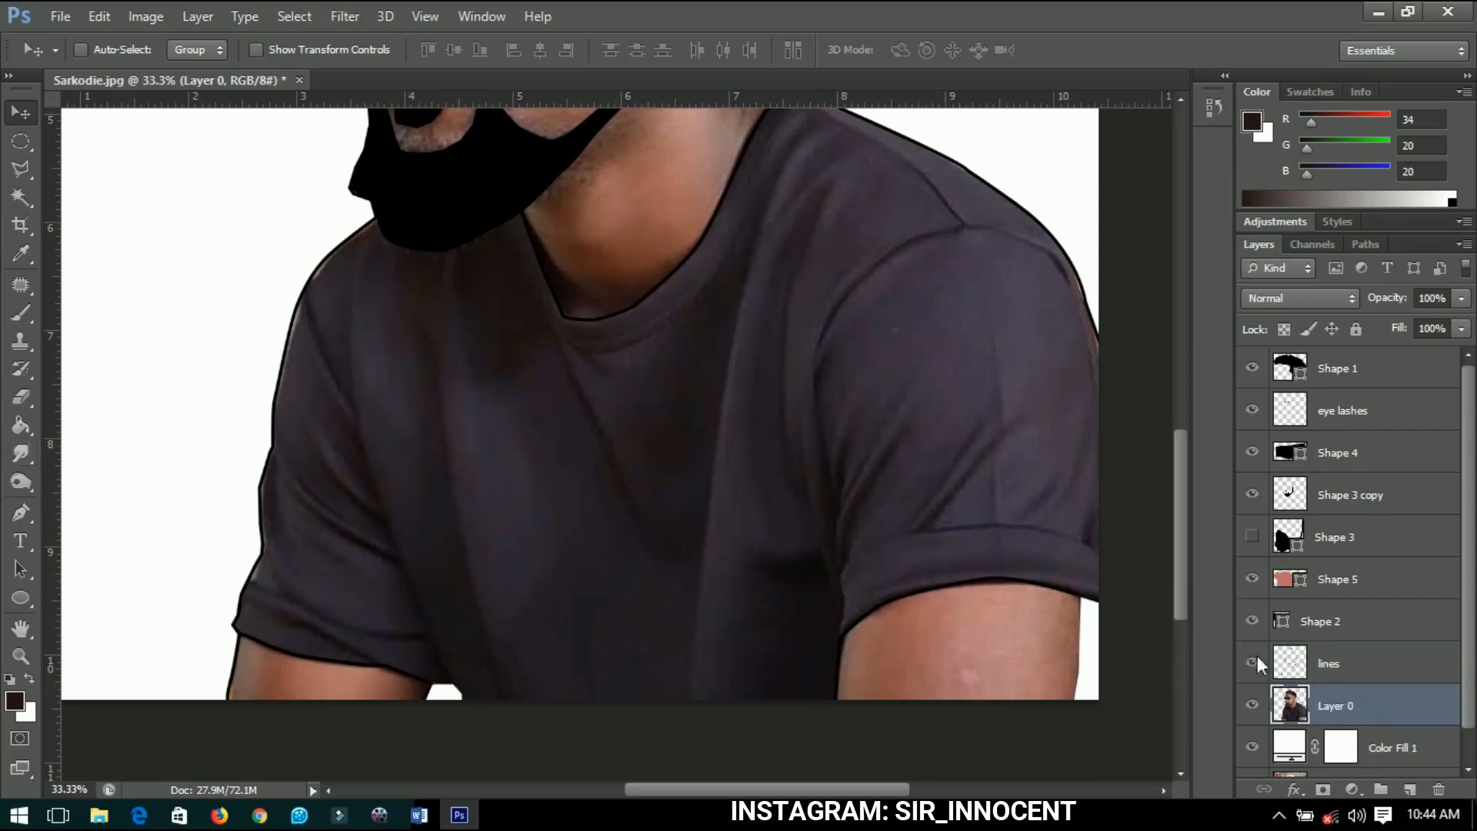
{"action": "left_click", "coordinate": [1255, 705]}
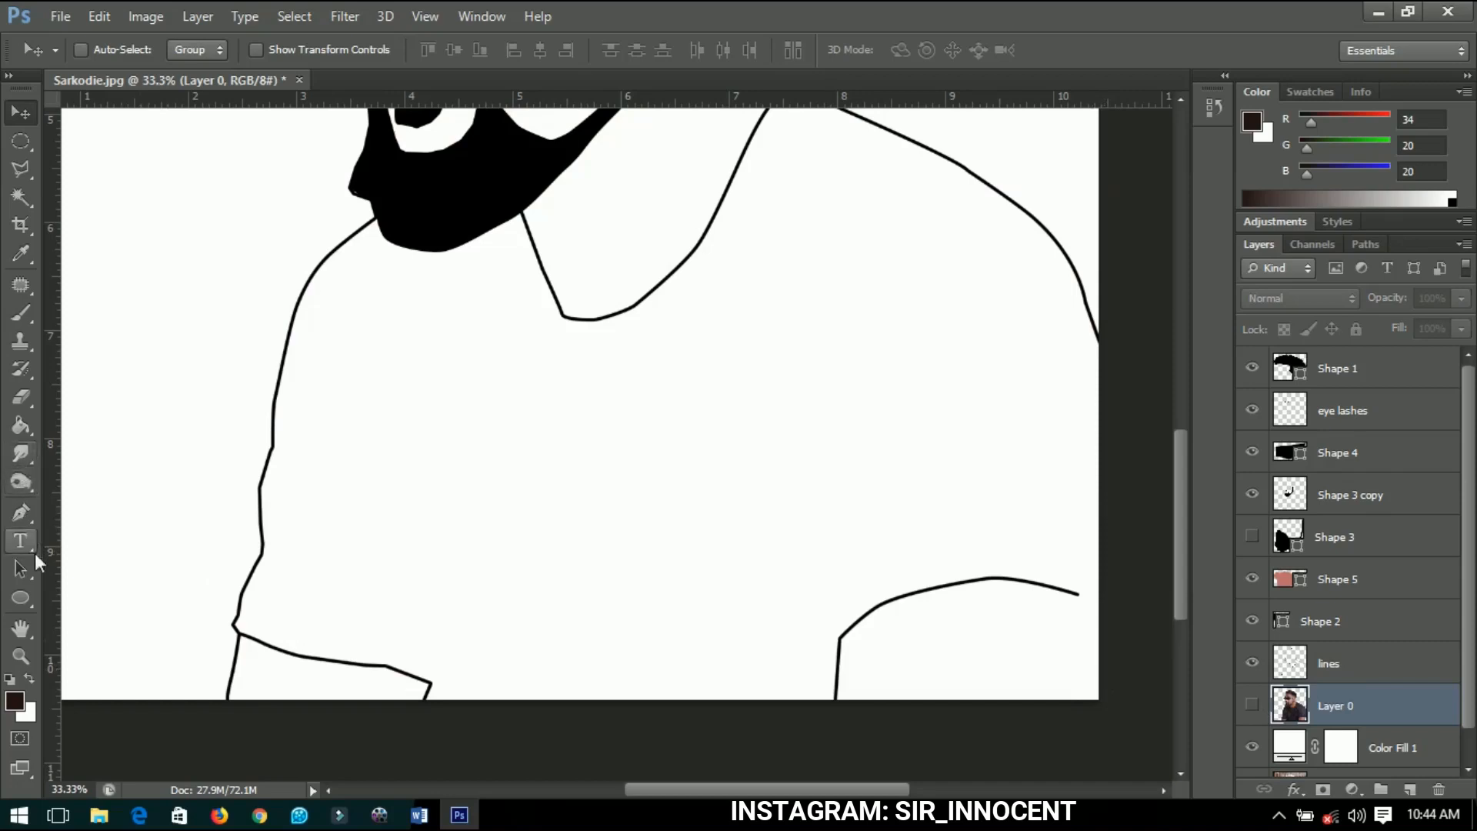
- Activate the Pen tool with its drawing mode set to Shape
{"action": "left_click", "coordinate": [21, 513]}
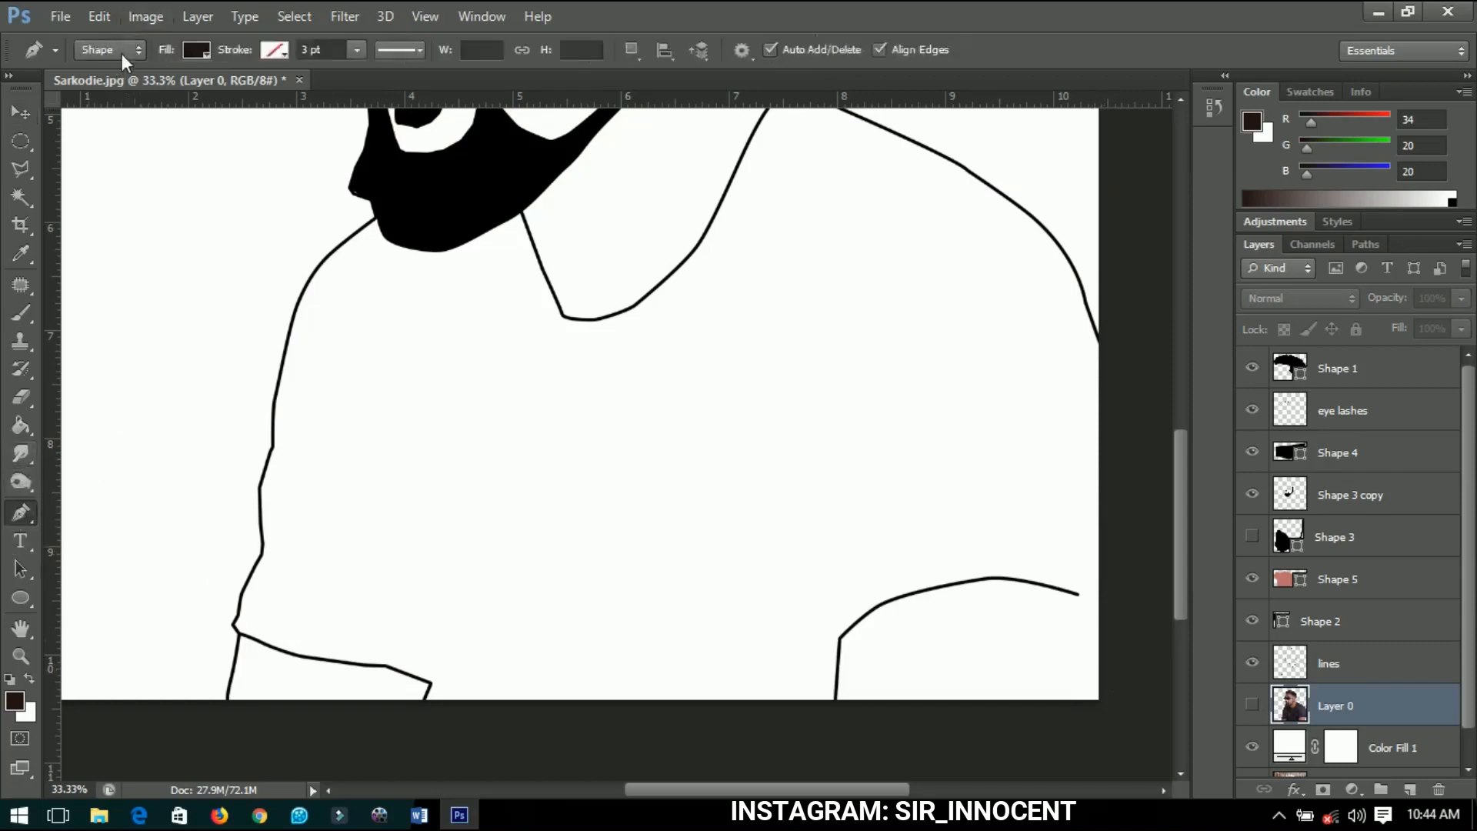
{"action": "left_click", "coordinate": [121, 49]}
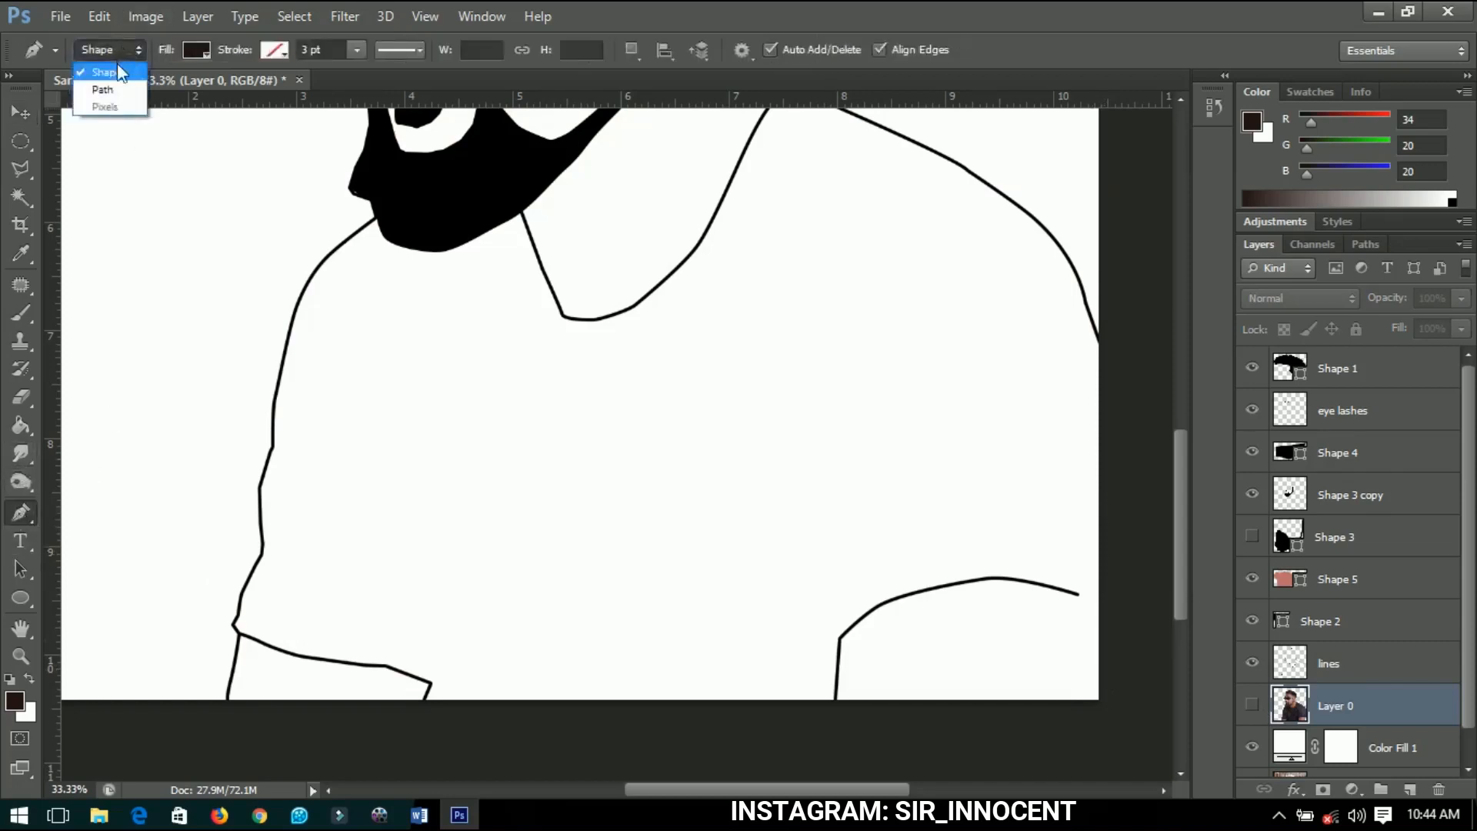
{"action": "left_click", "coordinate": [117, 70]}
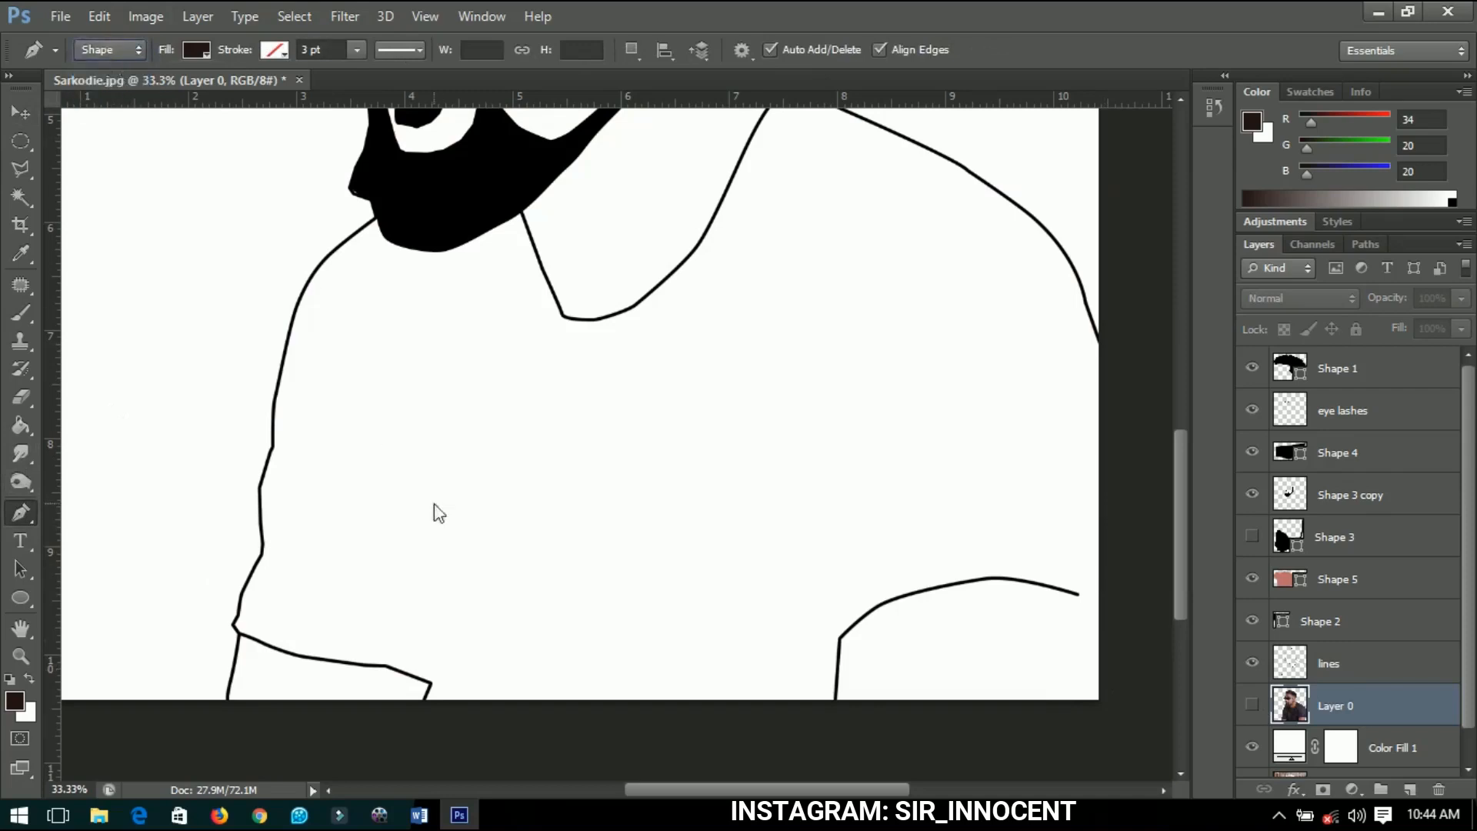
{"action": "left_click", "coordinate": [12, 118]}
{"action": "scroll", "coordinate": [237, 502], "scroll_direction": "up", "scroll_amount": 2}
{"action": "mouse_move", "coordinate": [286, 500]}
{"action": "left_mouse_down"}
{"action": "mouse_move", "coordinate": [435, 320]}
{"action": "mouse_move", "coordinate": [584, 303]}
{"action": "left_mouse_up"}
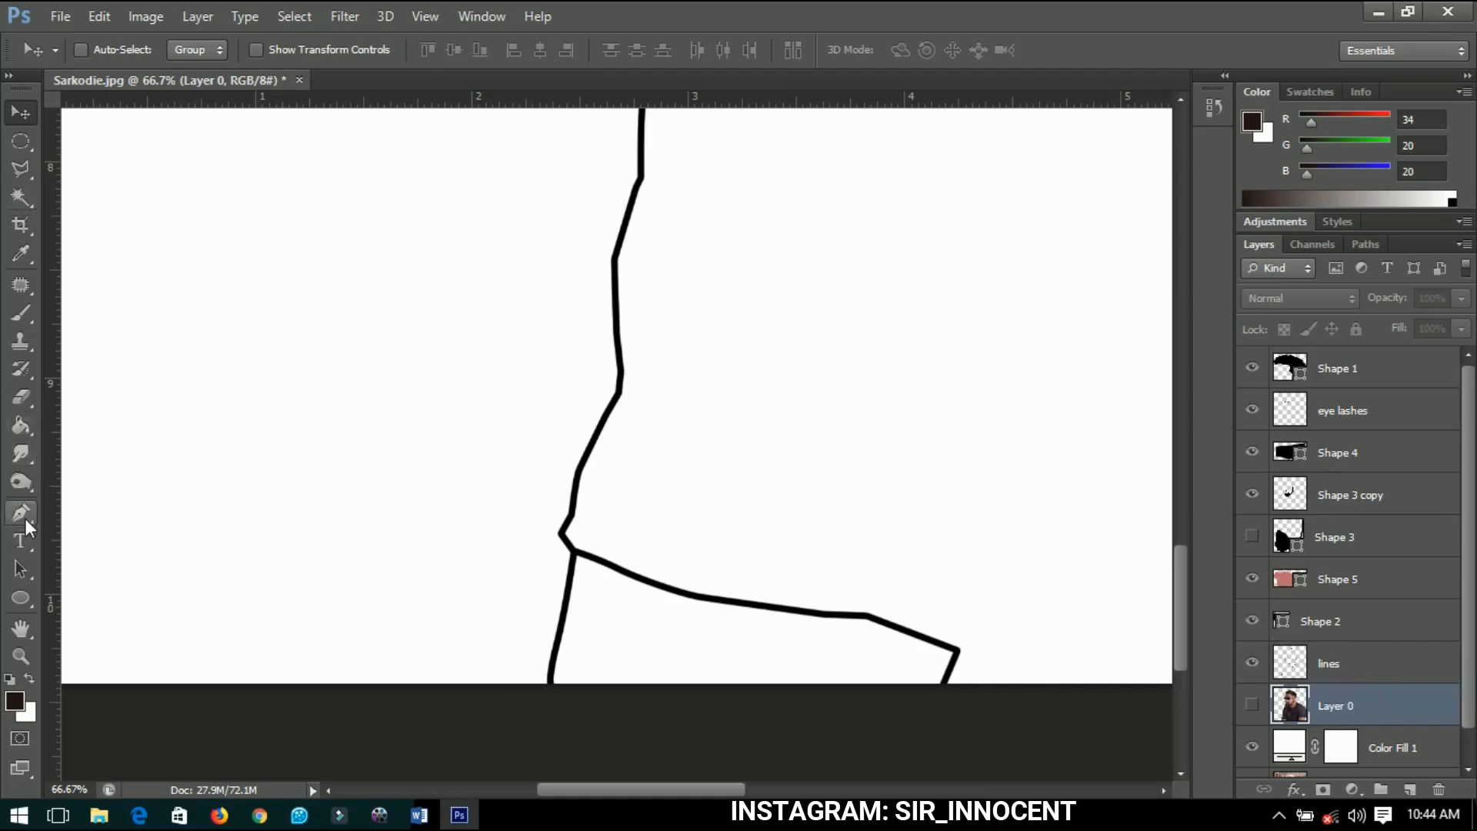
{"action": "scroll", "coordinate": [815, 468], "scroll_direction": "down", "scroll_amount": 3}
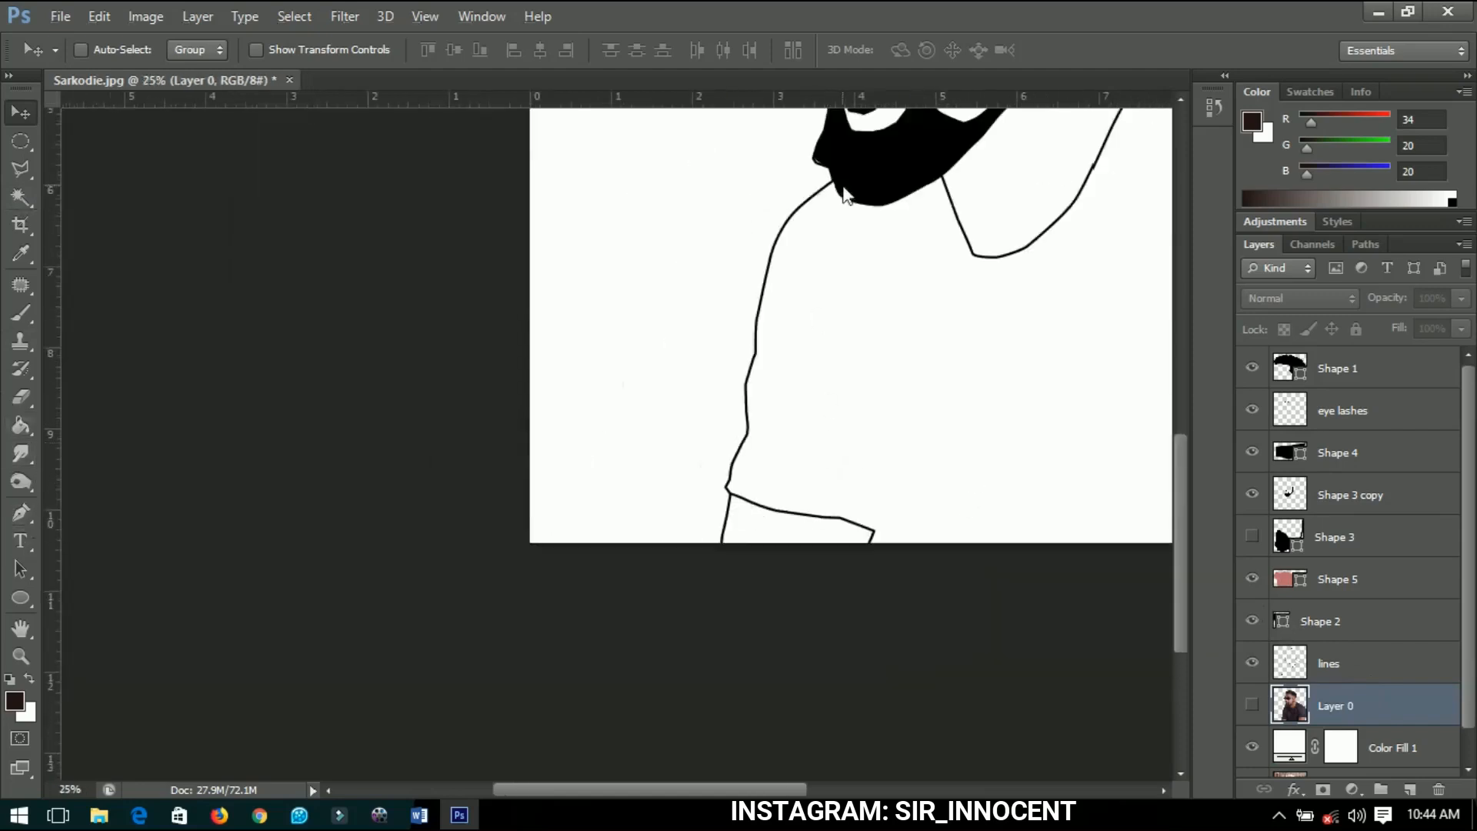
{"action": "left_click_drag", "start_coordinate": [1005, 264], "coordinate": [598, 381]}
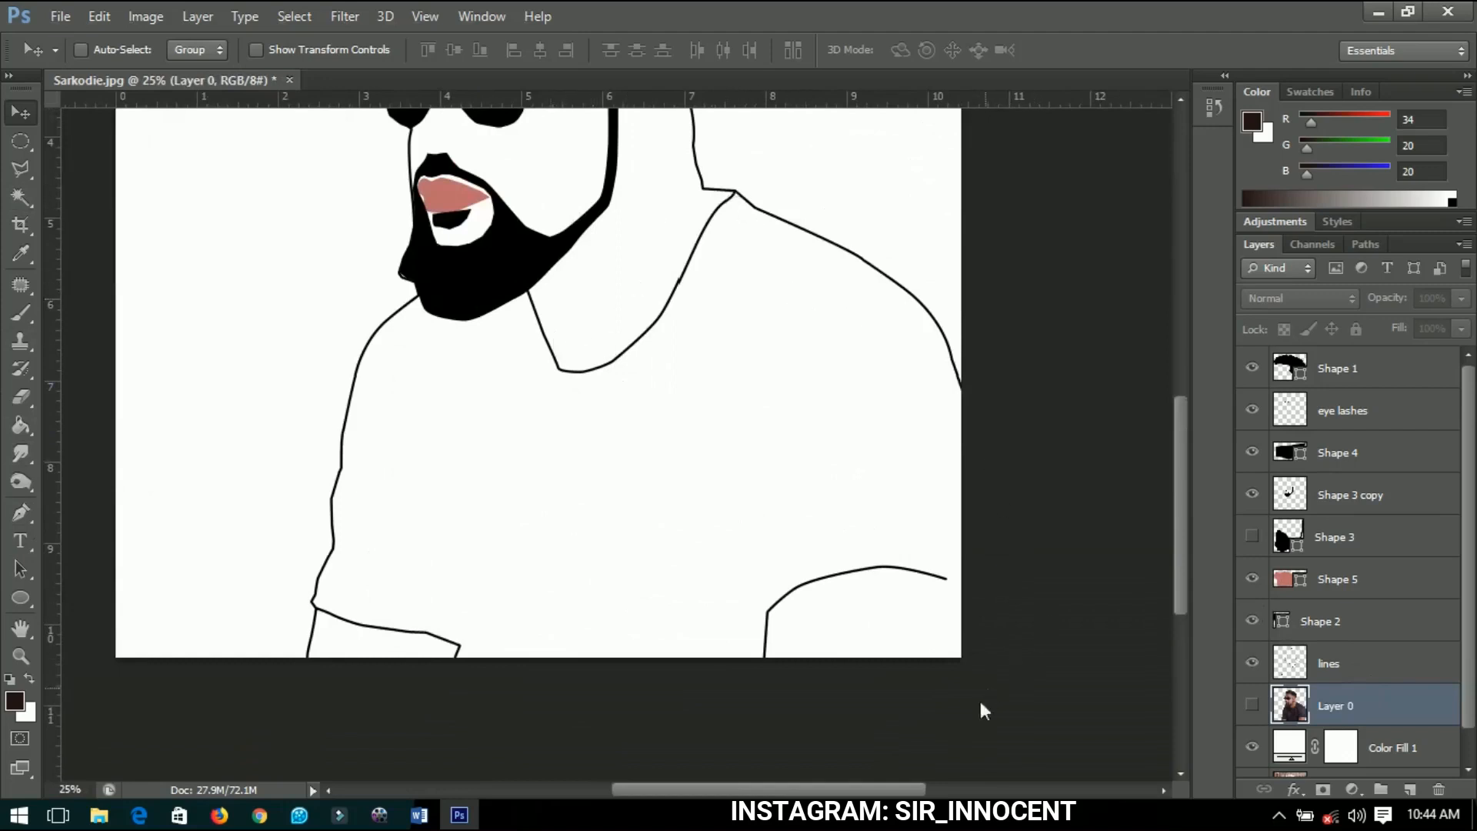
- Start a filled Pen shape just below the canvas's lower edge and trace up the left arm and around the sleeve hem corner
{"action": "scroll", "coordinate": [352, 699], "scroll_direction": "up", "scroll_amount": 3}
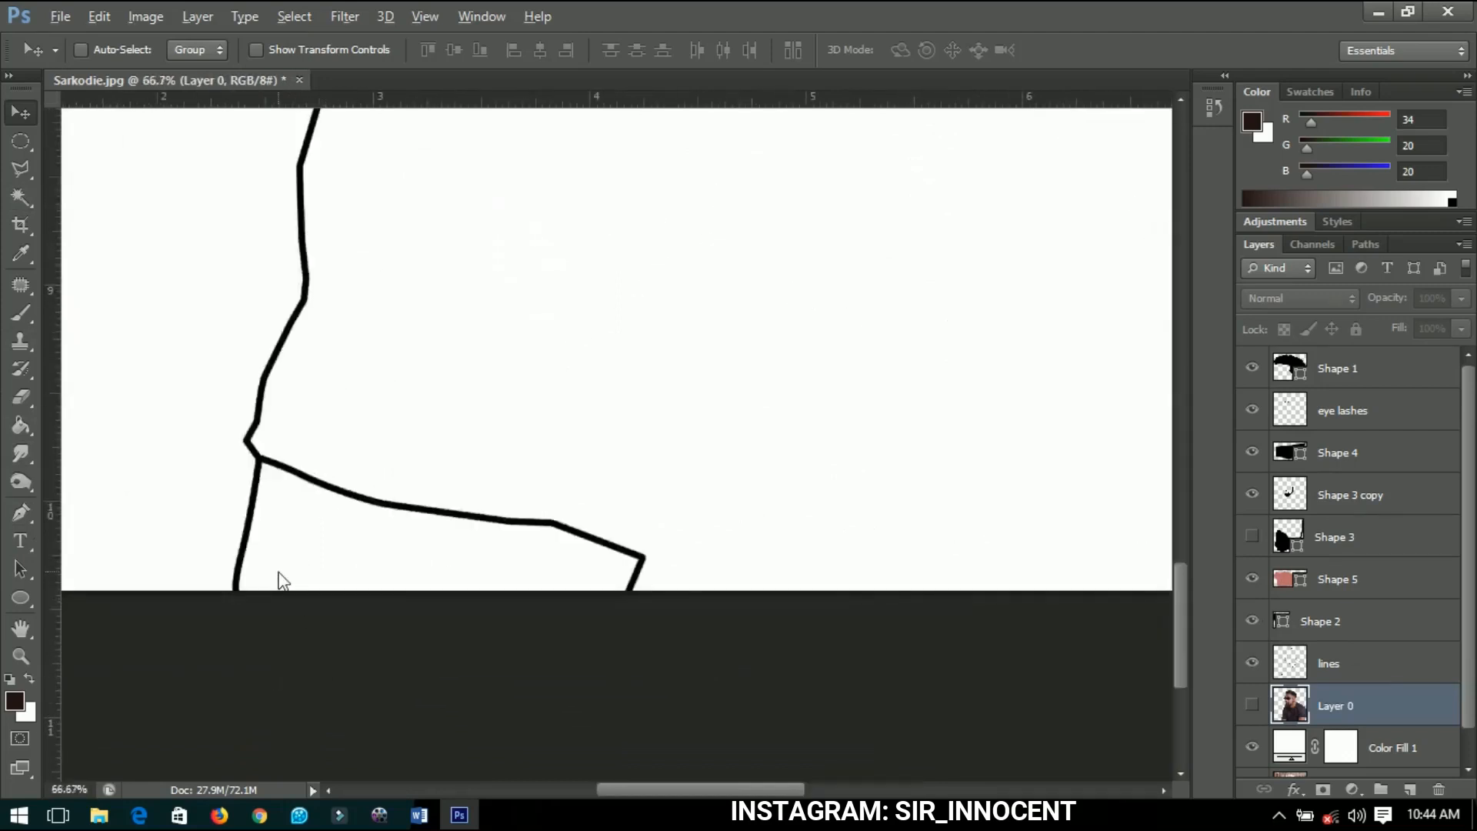
{"action": "scroll", "coordinate": [281, 580], "scroll_direction": "up", "scroll_amount": 1}
{"action": "left_click", "coordinate": [21, 514]}
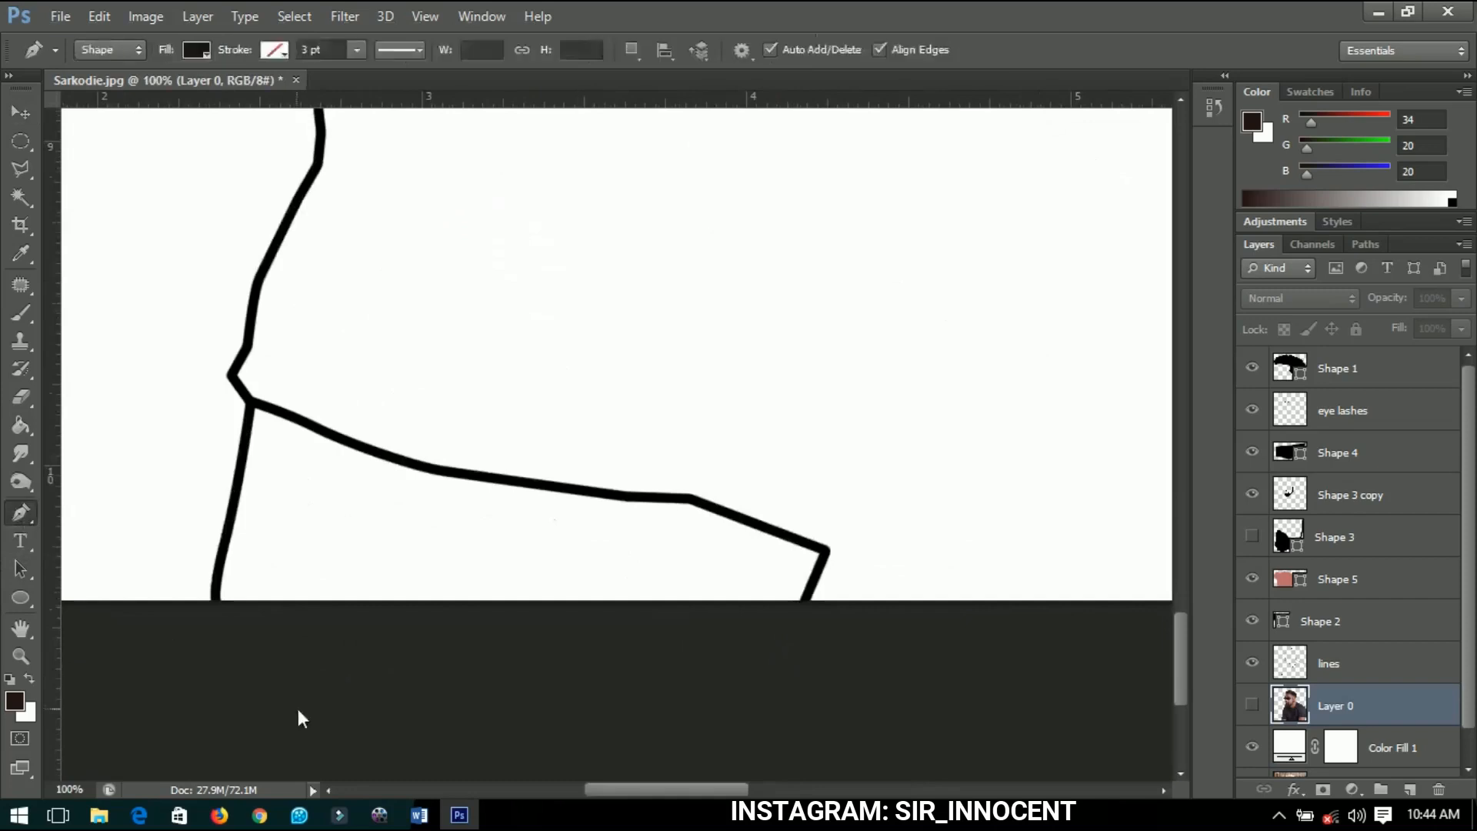
{"action": "left_click", "coordinate": [215, 609]}
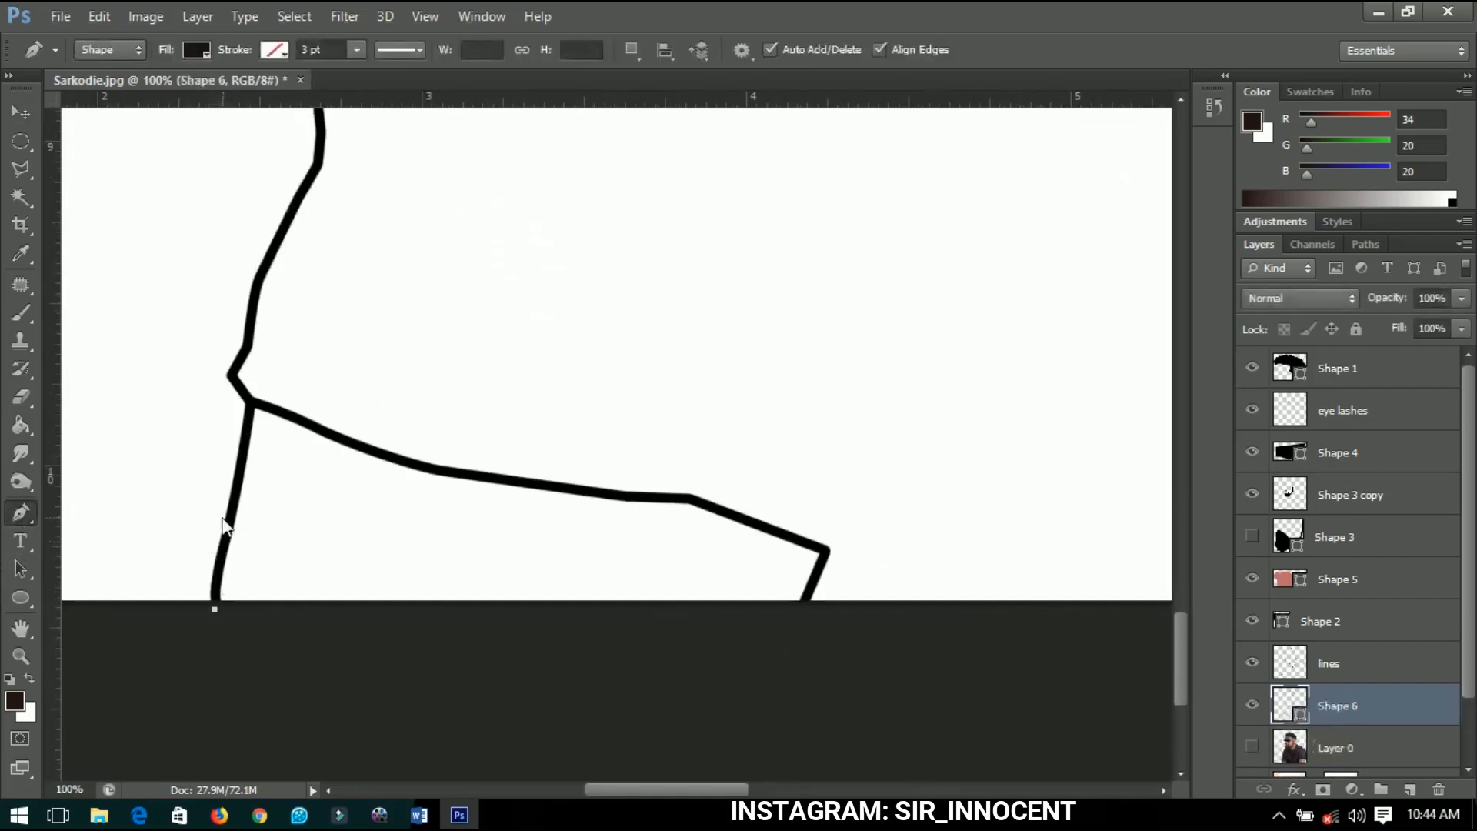
{"action": "left_click", "coordinate": [229, 511]}
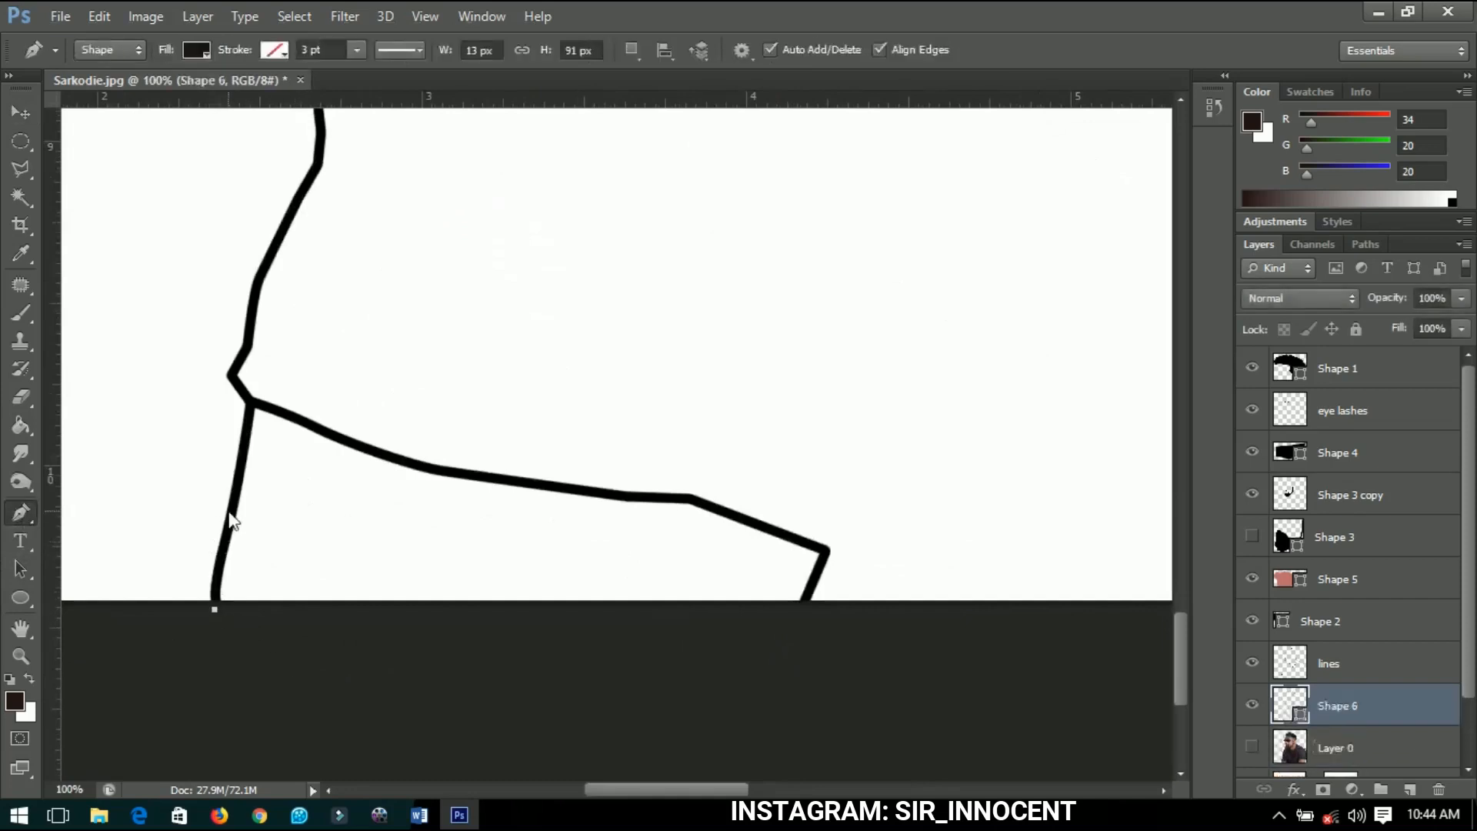
{"action": "left_click", "coordinate": [247, 405]}
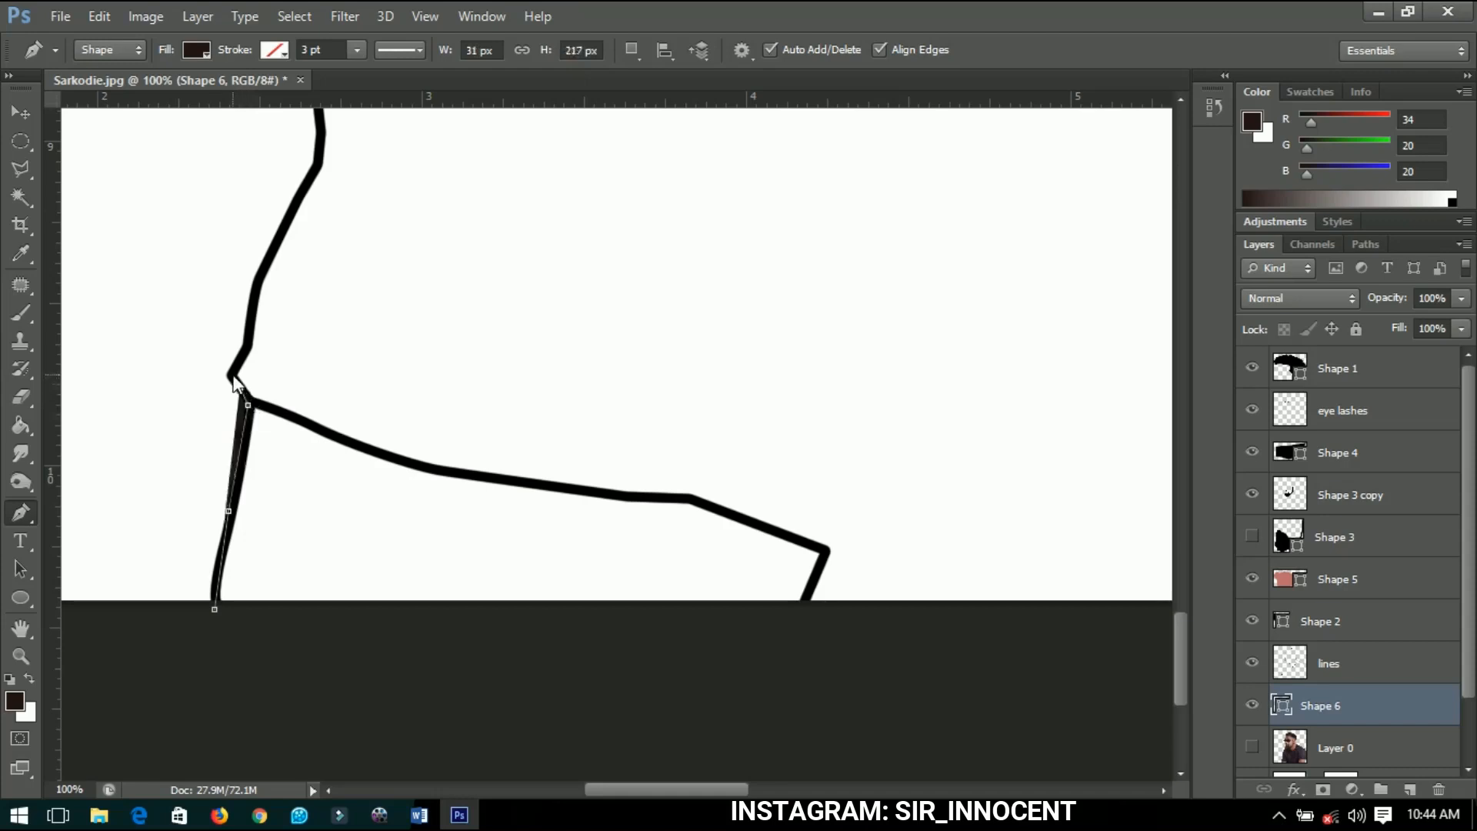
{"action": "left_click", "coordinate": [241, 388]}
{"action": "left_click", "coordinate": [232, 374]}
{"action": "left_click", "coordinate": [247, 340]}
{"action": "left_click", "coordinate": [253, 297]}
{"action": "left_click", "coordinate": [309, 174]}
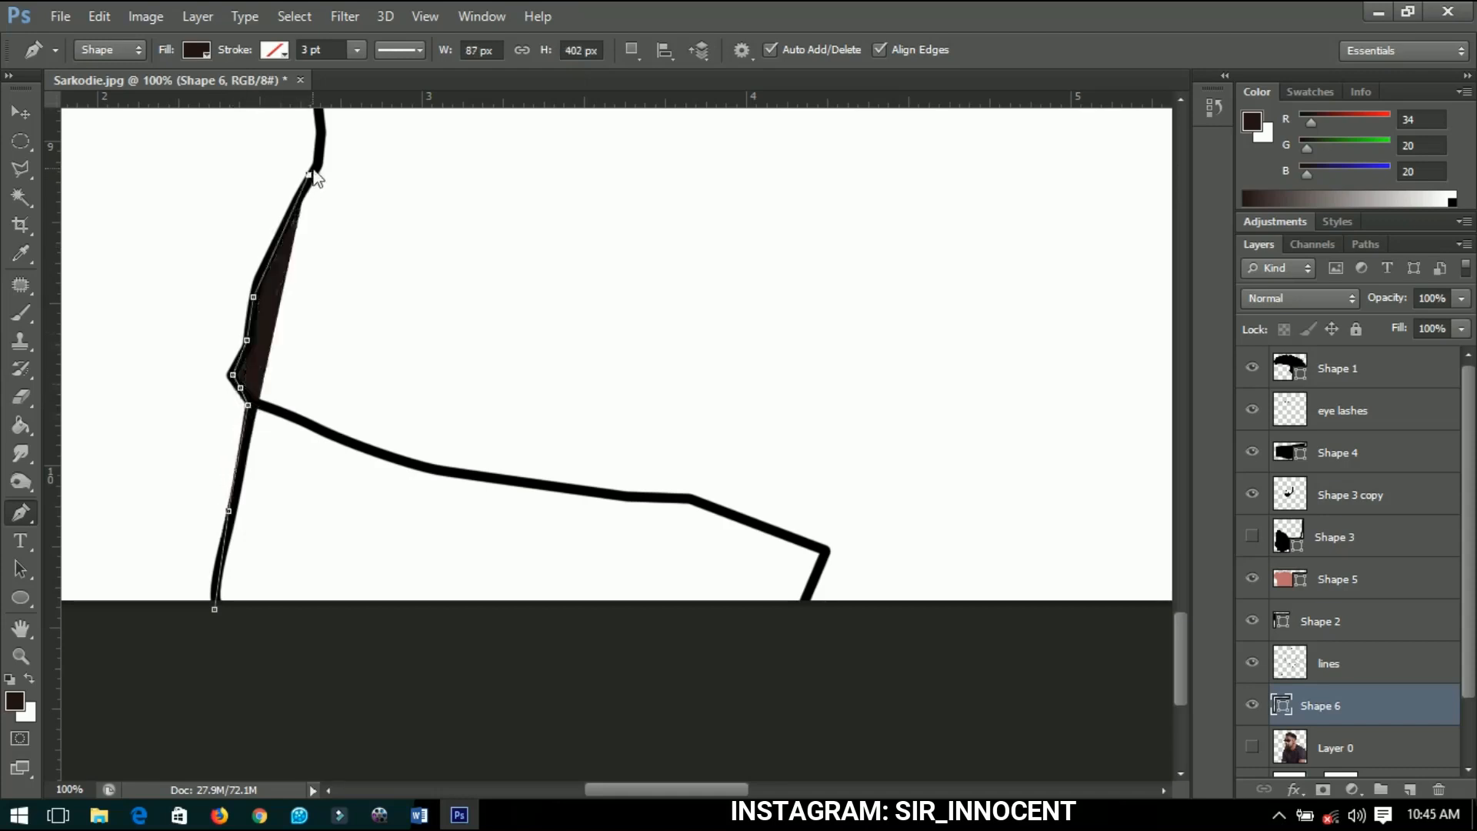
- Continue the shirt outline with anchor points up the outer edge of the left sleeve
{"action": "left_click_drag", "start_coordinate": [314, 170], "coordinate": [340, 420]}
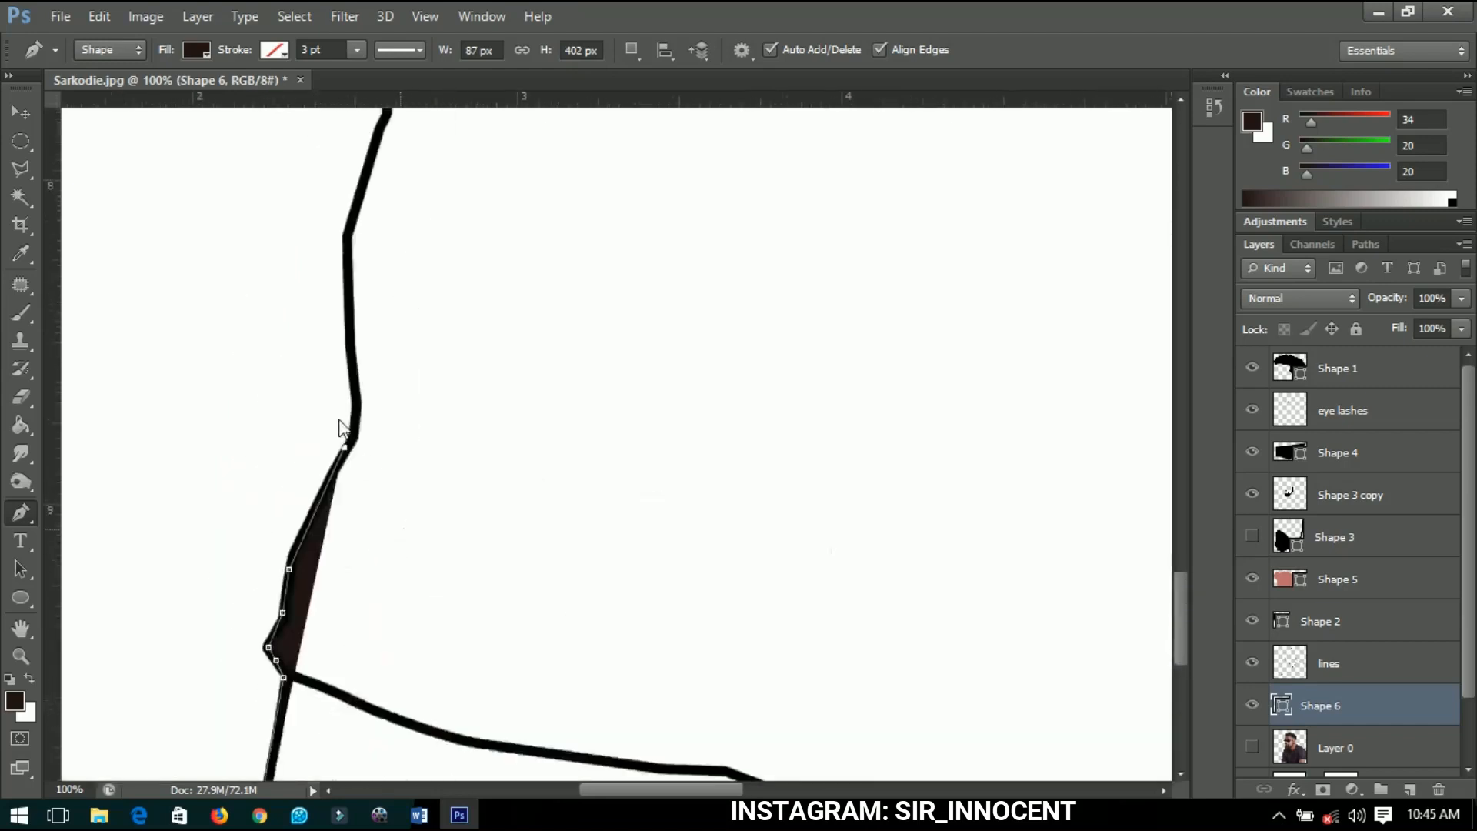
{"action": "left_click", "coordinate": [351, 408]}
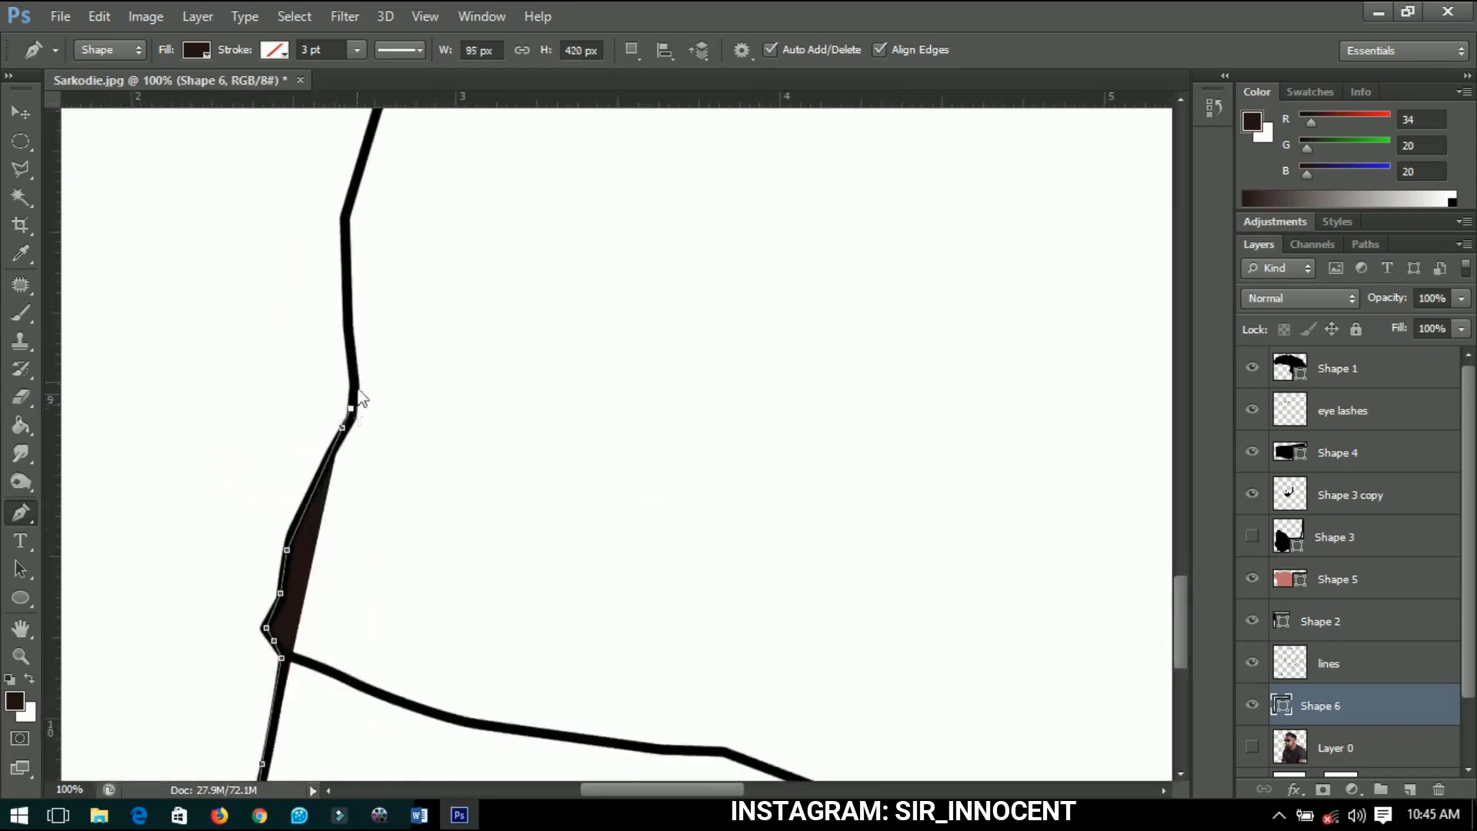
{"action": "left_click", "coordinate": [351, 354]}
{"action": "left_click", "coordinate": [346, 271]}
{"action": "left_click", "coordinate": [343, 227]}
{"action": "left_click", "coordinate": [351, 193]}
{"action": "left_click_drag", "start_coordinate": [379, 118], "coordinate": [443, 308]}
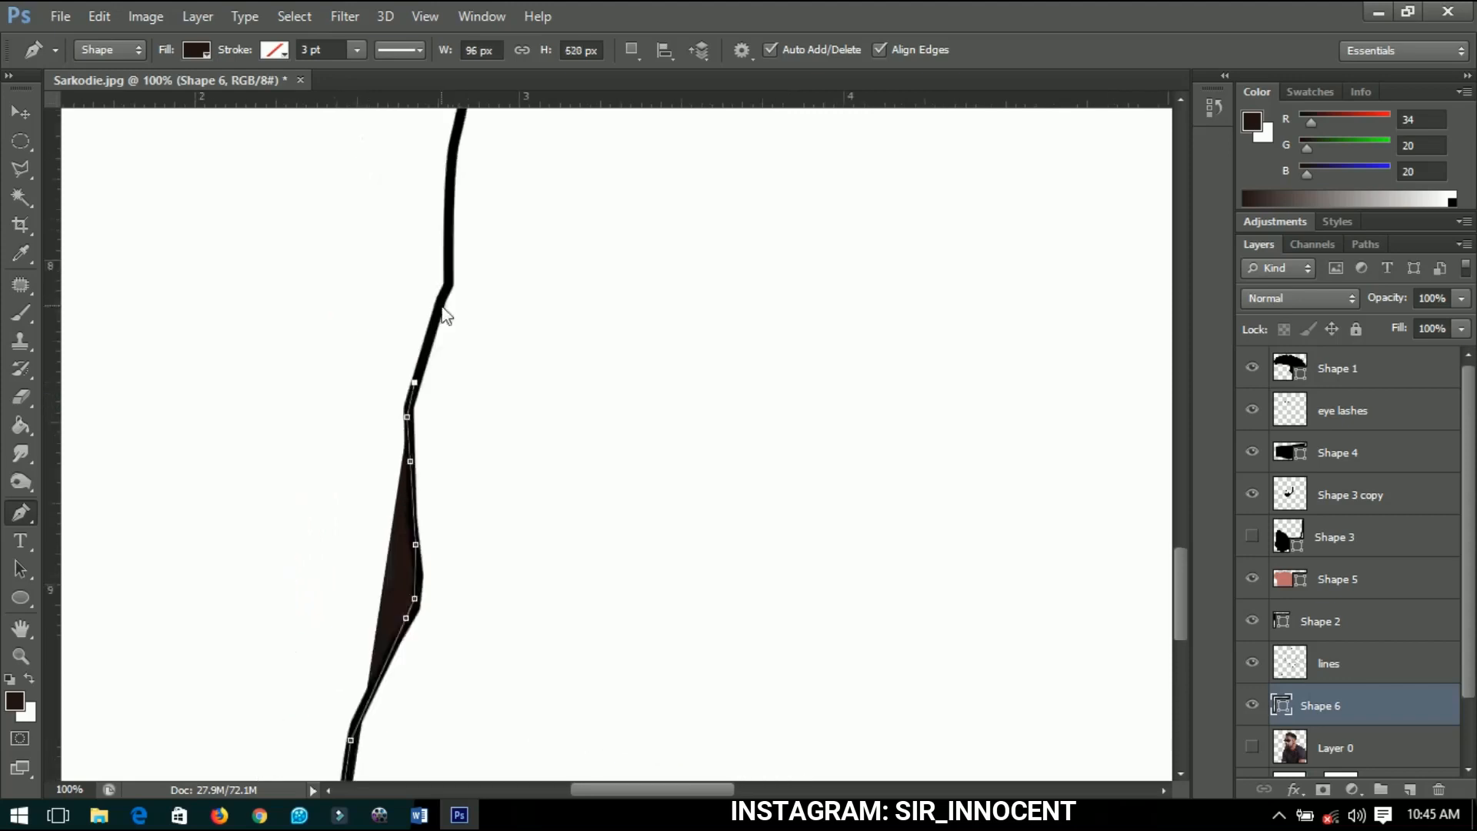
{"action": "left_click", "coordinate": [449, 286]}
{"action": "left_click", "coordinate": [450, 171]}
- Curve the shirt outline up the upper sleeve and over the left shoulder to where the line meets the beard
{"action": "left_click_drag", "start_coordinate": [451, 171], "coordinate": [455, 505]}
{"action": "left_click_drag", "start_coordinate": [495, 310], "coordinate": [508, 250]}
{"action": "left_click_drag", "start_coordinate": [508, 250], "coordinate": [517, 428]}
{"action": "left_click_drag", "start_coordinate": [588, 266], "coordinate": [615, 234]}
{"action": "left_click", "coordinate": [695, 158]}
{"action": "left_click_drag", "start_coordinate": [695, 158], "coordinate": [488, 449]}
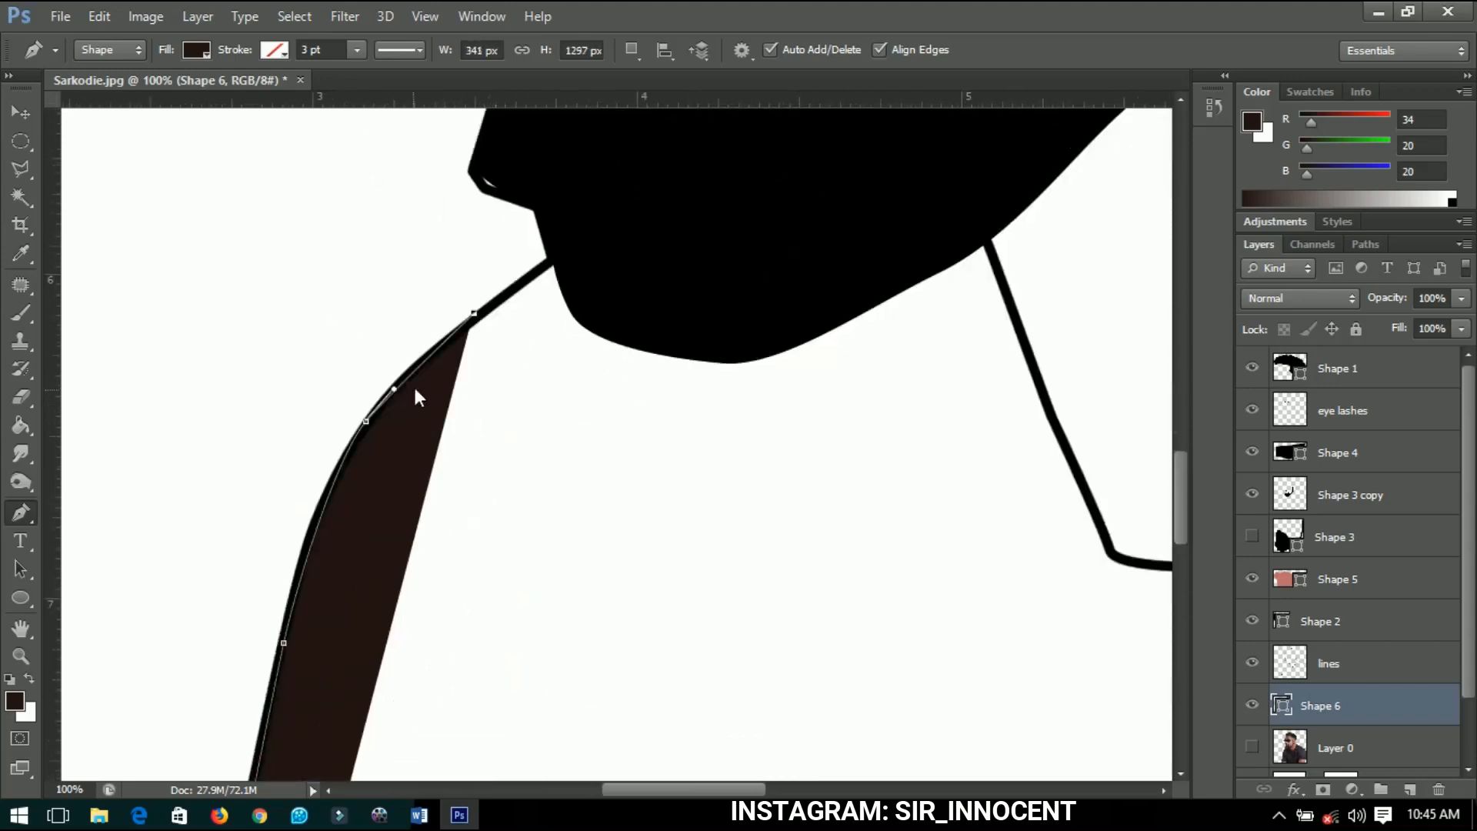
{"action": "left_click", "coordinate": [554, 256]}
- Carry the shirt outline across behind the beard and down the short left side of the collar to its lower corner
{"action": "left_click_drag", "start_coordinate": [597, 302], "coordinate": [541, 414]}
{"action": "left_click", "coordinate": [823, 358]}
{"action": "left_click", "coordinate": [932, 355]}
{"action": "left_click_drag", "start_coordinate": [932, 355], "coordinate": [600, 174]}
{"action": "left_click", "coordinate": [620, 223]}
{"action": "left_click", "coordinate": [687, 398]}
{"action": "left_click", "coordinate": [724, 481]}
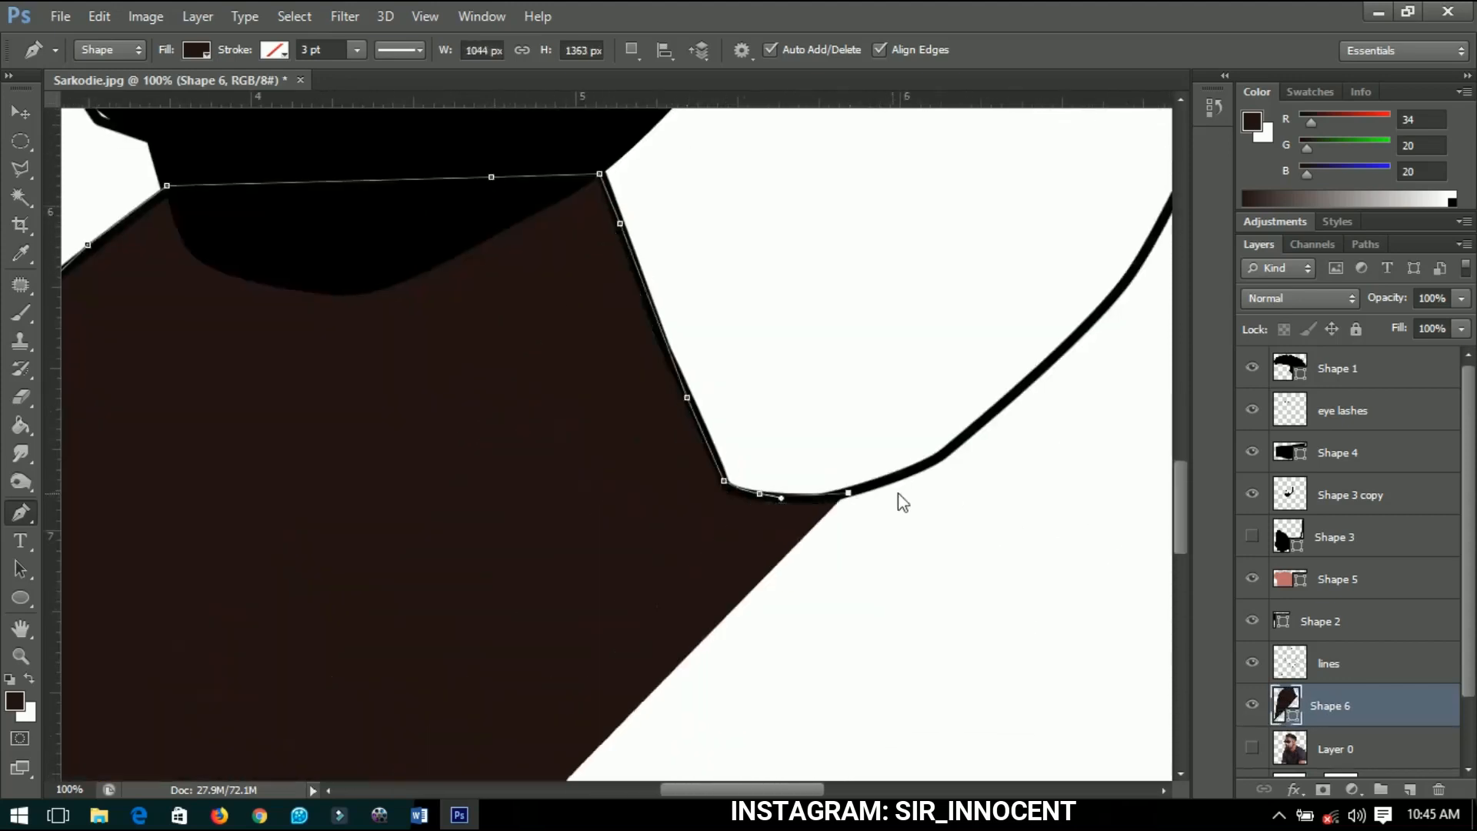
- Trace the shirt outline along the neckline curve up to the point where the collar meets the right shoulder
{"action": "left_click", "coordinate": [924, 464]}
{"action": "left_click", "coordinate": [983, 414]}
{"action": "left_click", "coordinate": [1096, 312]}
{"action": "left_click_drag", "start_coordinate": [996, 322], "coordinate": [521, 626]}
{"action": "left_click", "coordinate": [648, 585]}
{"action": "left_click", "coordinate": [709, 476]}
{"action": "left_click", "coordinate": [778, 330]}
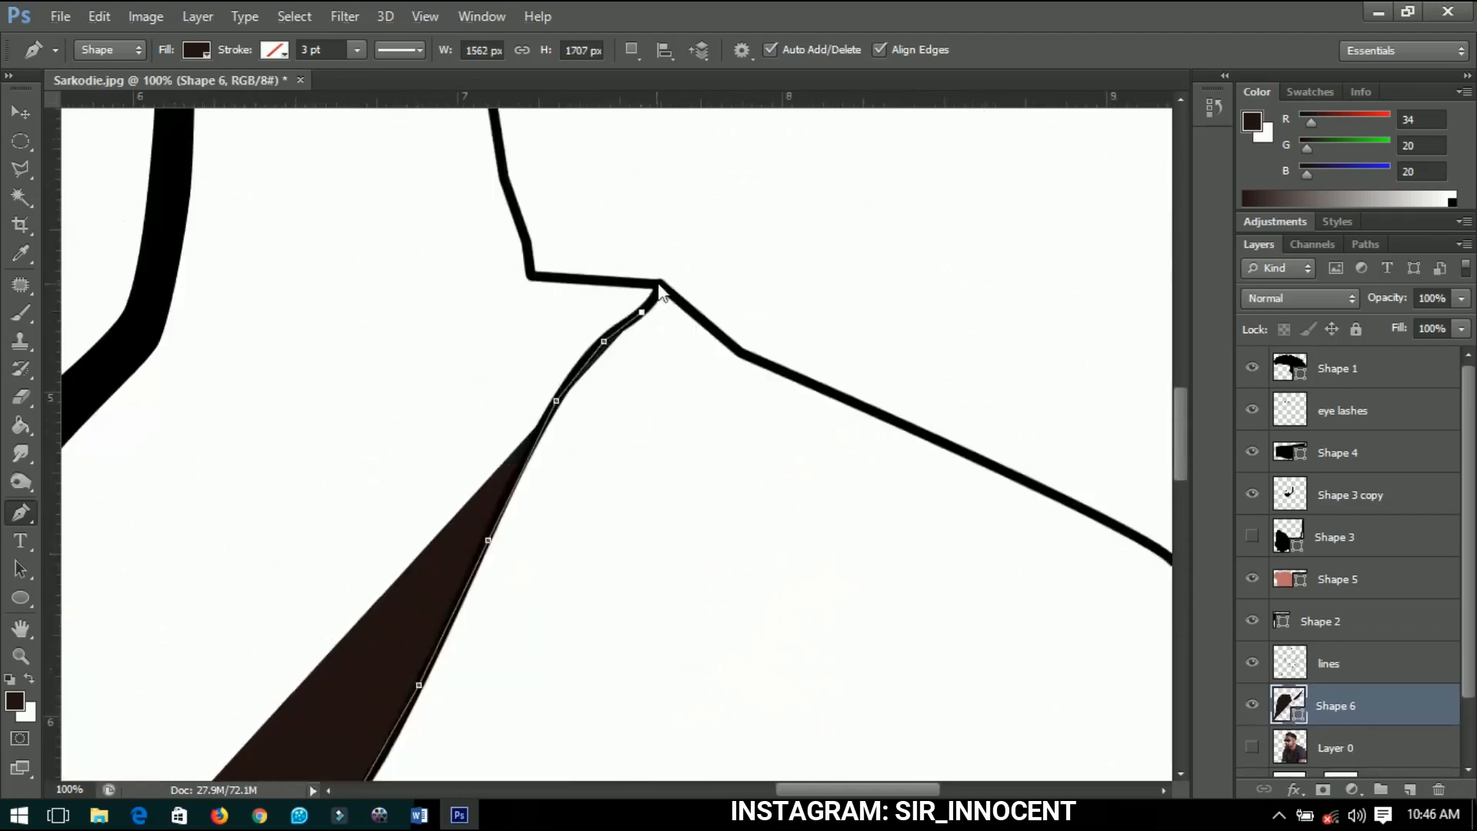
{"action": "left_click", "coordinate": [659, 285]}
- Trace the shirt outline along the slope of the right shoulder with straight and curved segments
{"action": "left_click", "coordinate": [740, 353]}
{"action": "left_click", "coordinate": [969, 450]}
{"action": "left_click_drag", "start_coordinate": [1012, 477], "coordinate": [534, 363]}
{"action": "left_click", "coordinate": [662, 422]}
{"action": "left_click", "coordinate": [840, 544]}
{"action": "left_click_drag", "start_coordinate": [884, 584], "coordinate": [750, 305]}
{"action": "left_click_drag", "start_coordinate": [834, 393], "coordinate": [858, 428]}
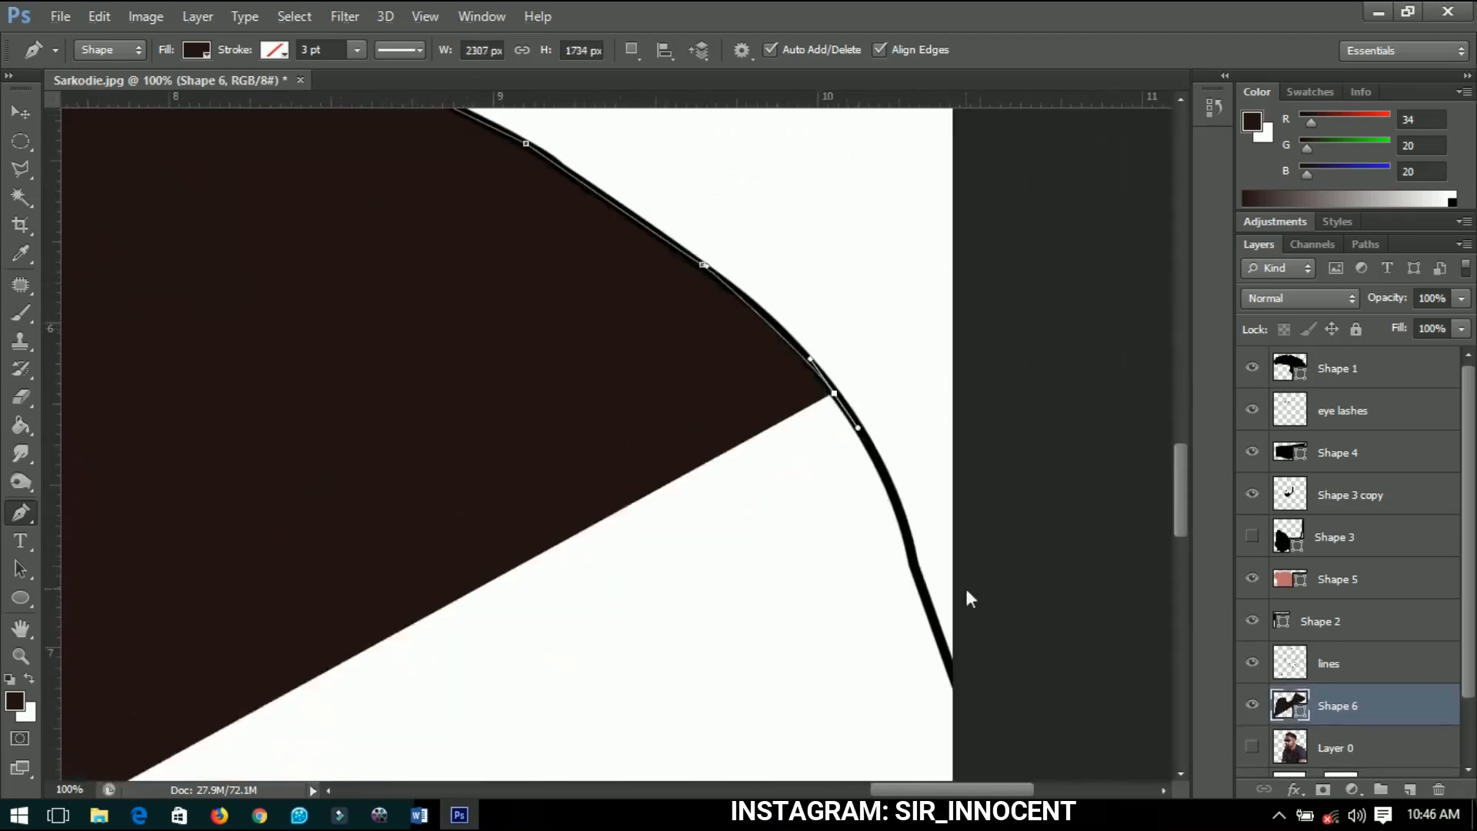
- Run the outline down the right shoulder past the canvas's edge and back in to the end of the right sleeve hem line
{"action": "left_click", "coordinate": [897, 498]}
{"action": "left_click", "coordinate": [914, 562]}
{"action": "left_click", "coordinate": [979, 714]}
{"action": "left_click_drag", "start_coordinate": [966, 749], "coordinate": [926, 259]}
{"action": "scroll", "coordinate": [926, 259], "scroll_direction": "down", "scroll_amount": 3}
{"action": "left_click", "coordinate": [933, 657]}
{"action": "scroll", "coordinate": [900, 665], "scroll_direction": "up", "scroll_amount": 4}
{"action": "left_click", "coordinate": [946, 658]}
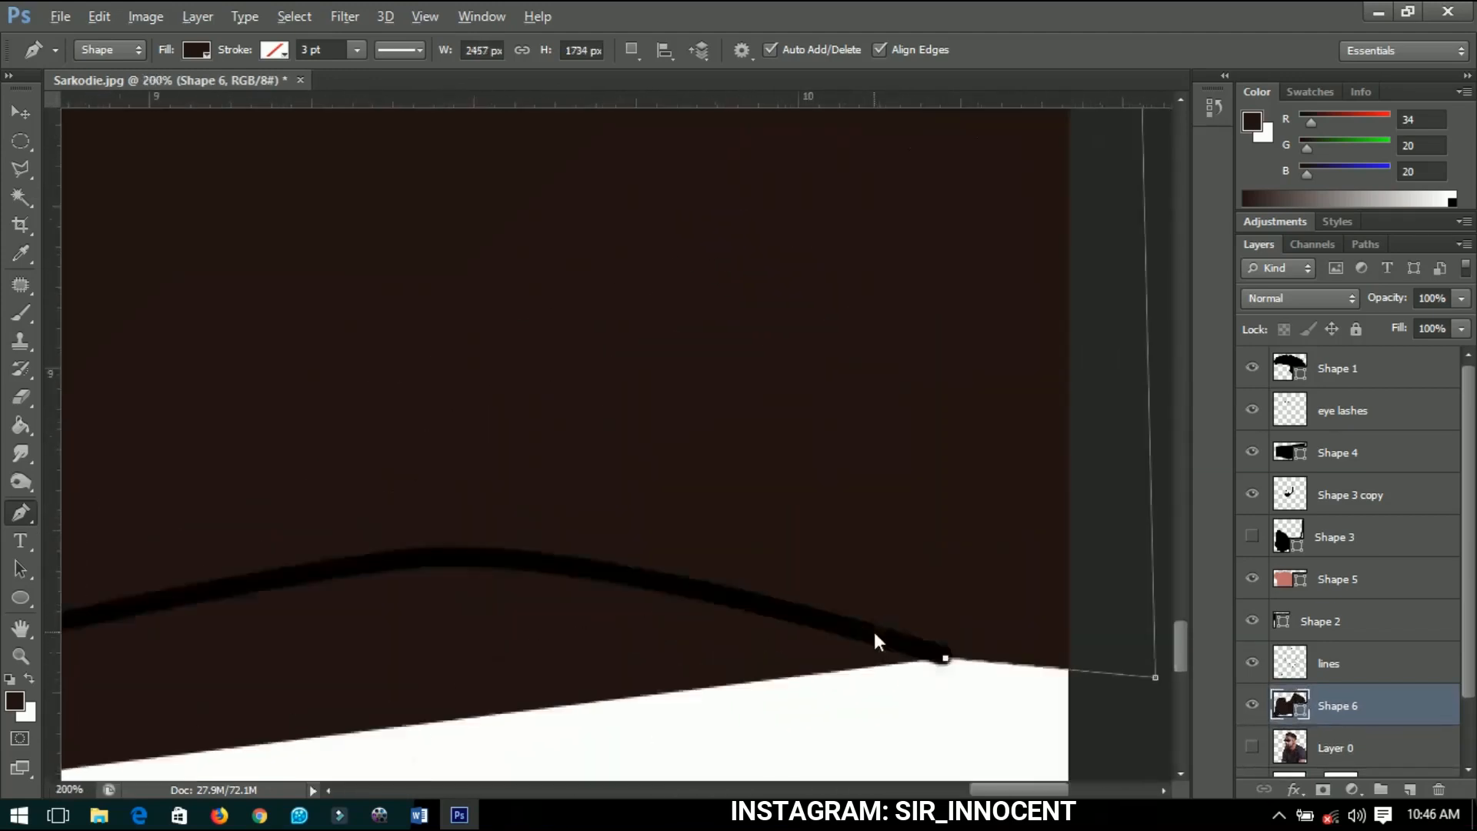
- Trace the curved right sleeve hem and the shirt's side line down to just below the canvas
{"action": "left_click", "coordinate": [532, 568]}
{"action": "left_click_drag", "start_coordinate": [295, 562], "coordinate": [896, 474]}
{"action": "left_click", "coordinate": [889, 482]}
{"action": "left_click_drag", "start_coordinate": [404, 597], "coordinate": [1032, 254]}
{"action": "left_click", "coordinate": [934, 320]}
{"action": "left_click", "coordinate": [753, 473]}
{"action": "left_click_drag", "start_coordinate": [751, 539], "coordinate": [781, 181]}
{"action": "left_click", "coordinate": [765, 335]}
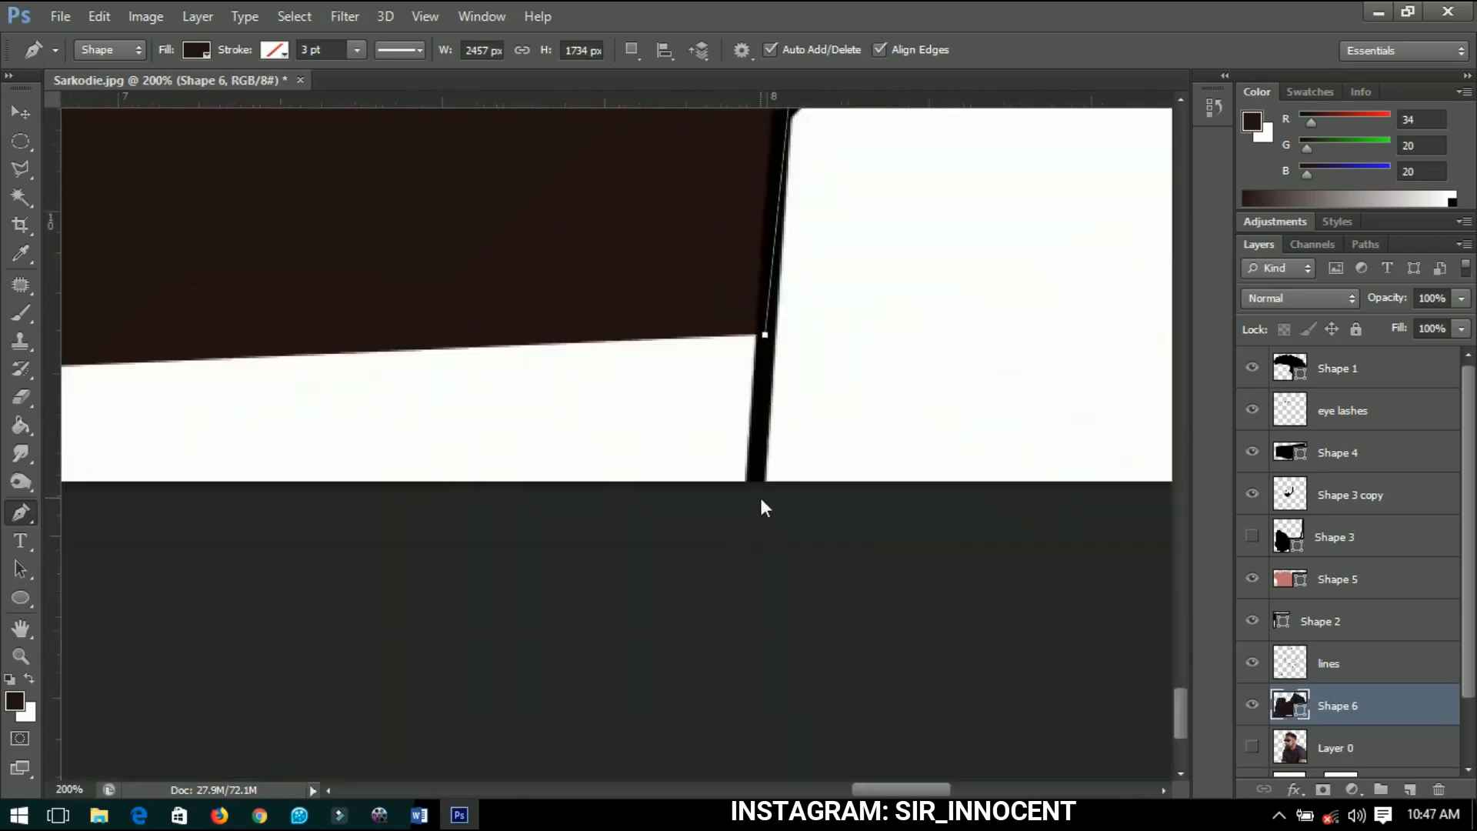
{"action": "left_click", "coordinate": [760, 498]}
- Close the shirt shape by running its outline below the canvas's lower edge back to the start, and fit the image in view
{"action": "scroll", "coordinate": [755, 493], "scroll_direction": "down", "scroll_amount": 5}
{"action": "left_click", "coordinate": [717, 497]}
{"action": "left_click", "coordinate": [631, 485]}
{"action": "key", "text": "ctrl+0"}
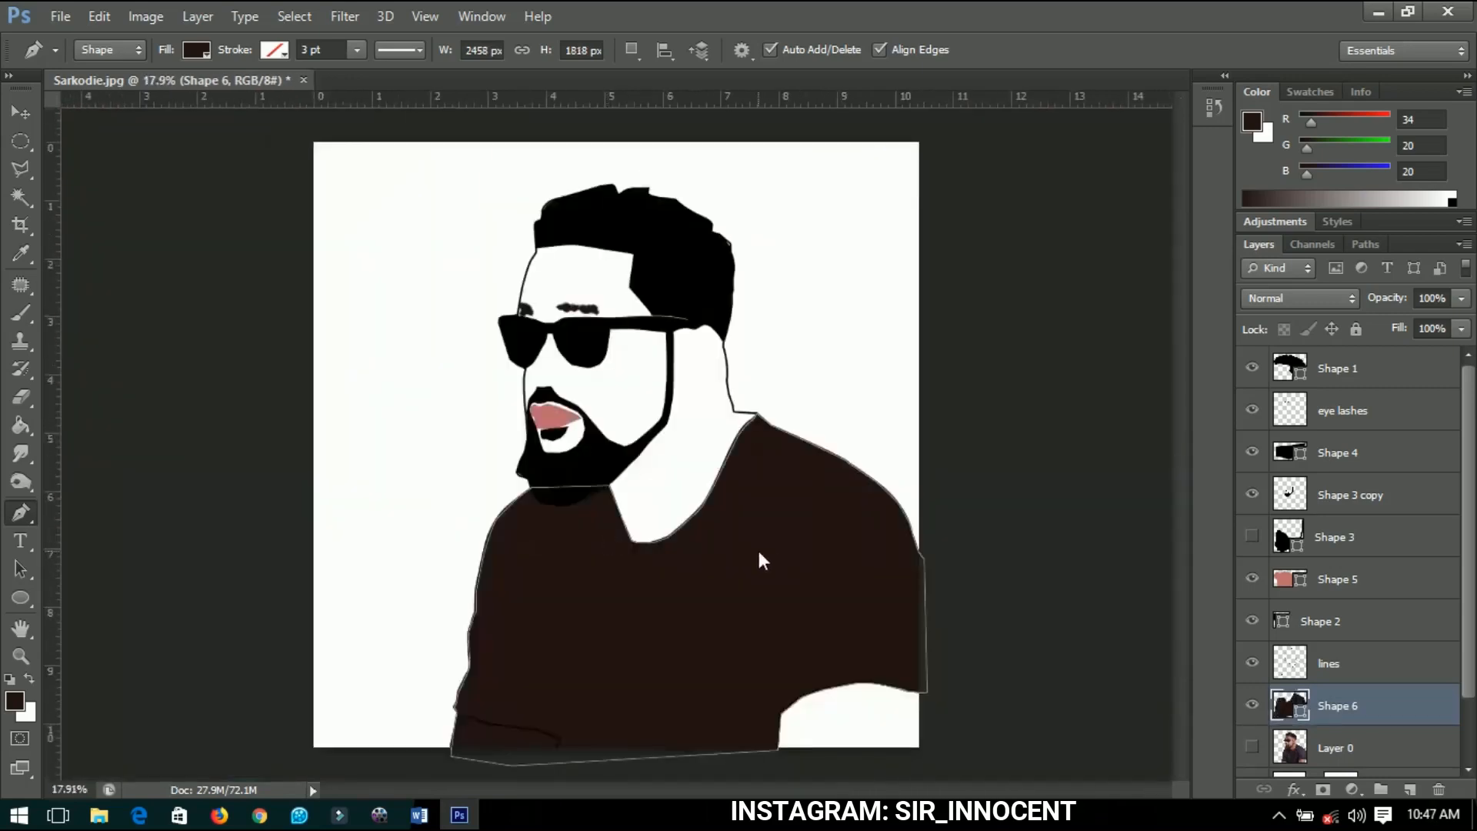
- Change the shirt shape's fill color to black (000000) and switch to the Move tool
{"action": "double_click", "coordinate": [1301, 711]}
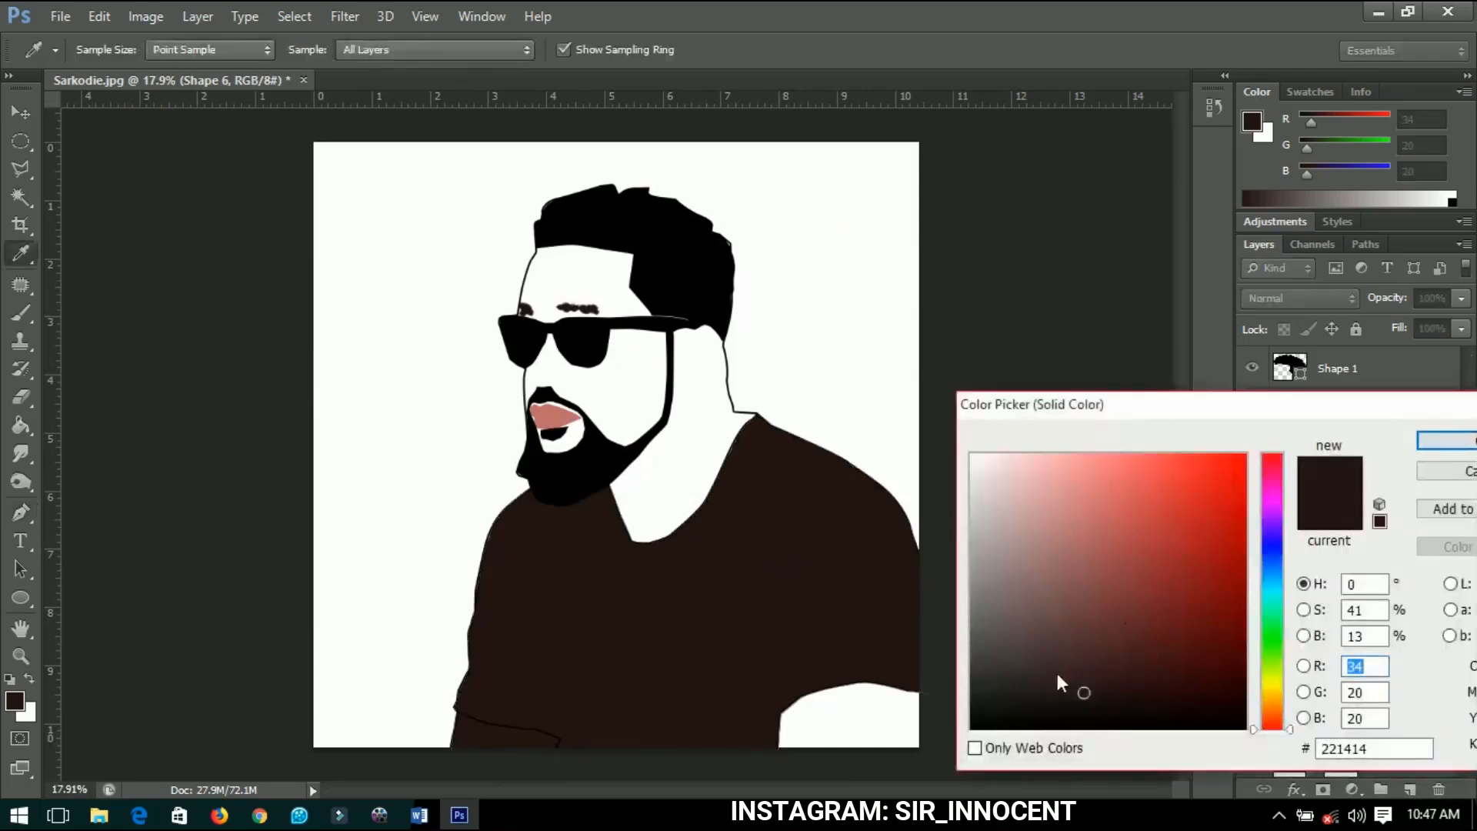
{"action": "left_click_drag", "start_coordinate": [1059, 681], "coordinate": [935, 768]}
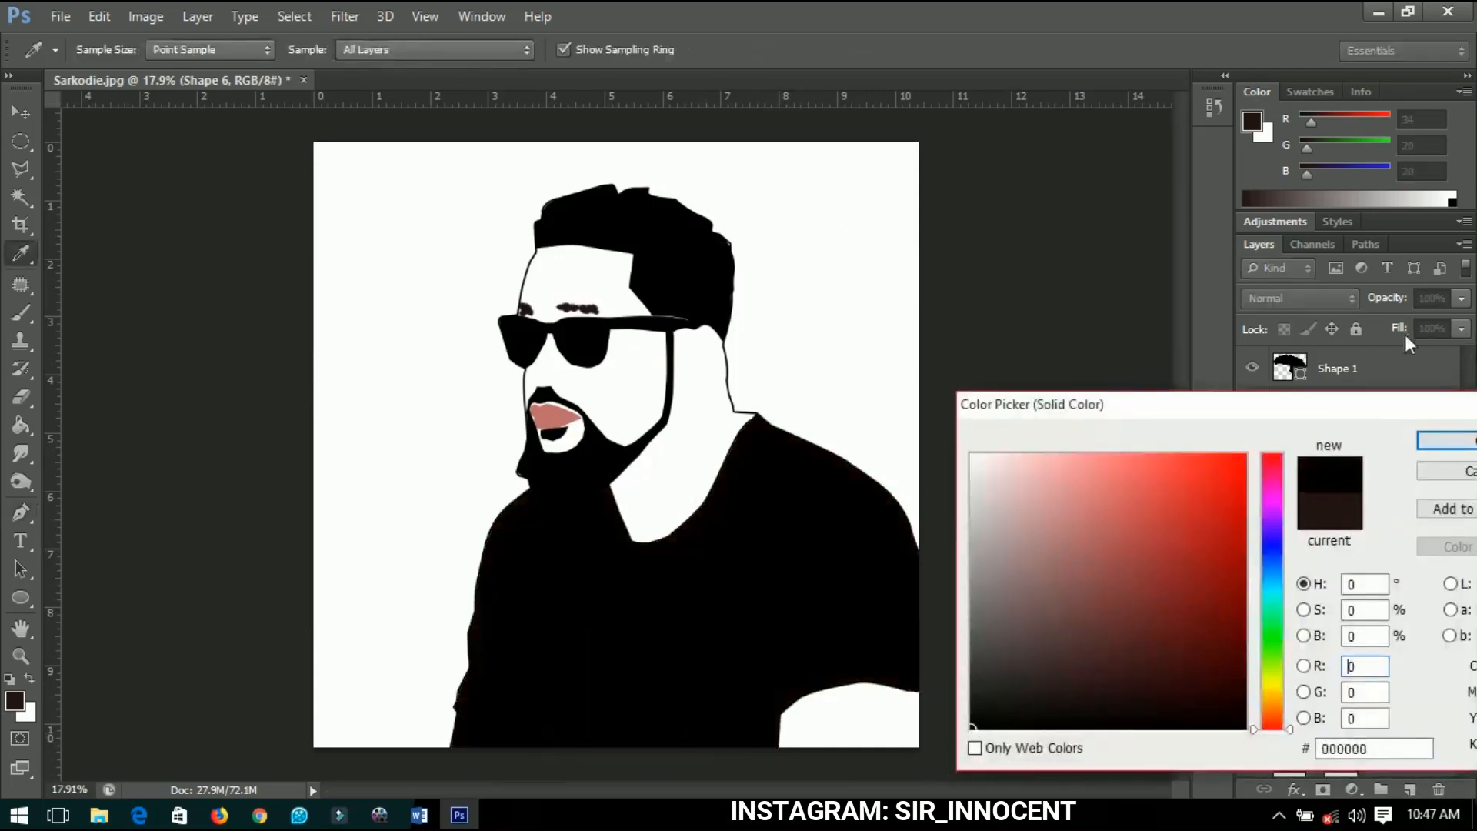
{"action": "left_click", "coordinate": [1432, 443]}
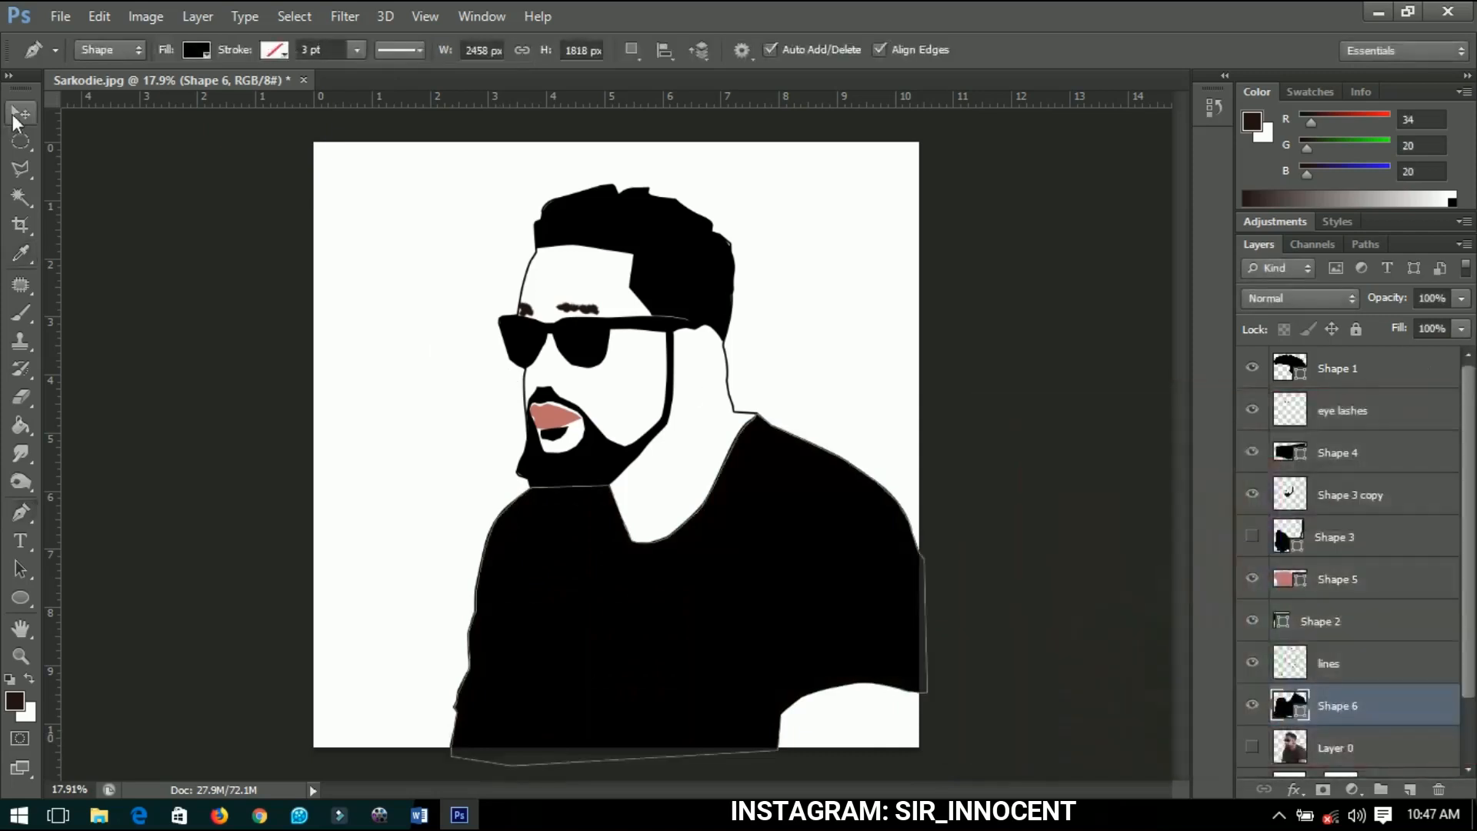
{"action": "left_click", "coordinate": [17, 115]}
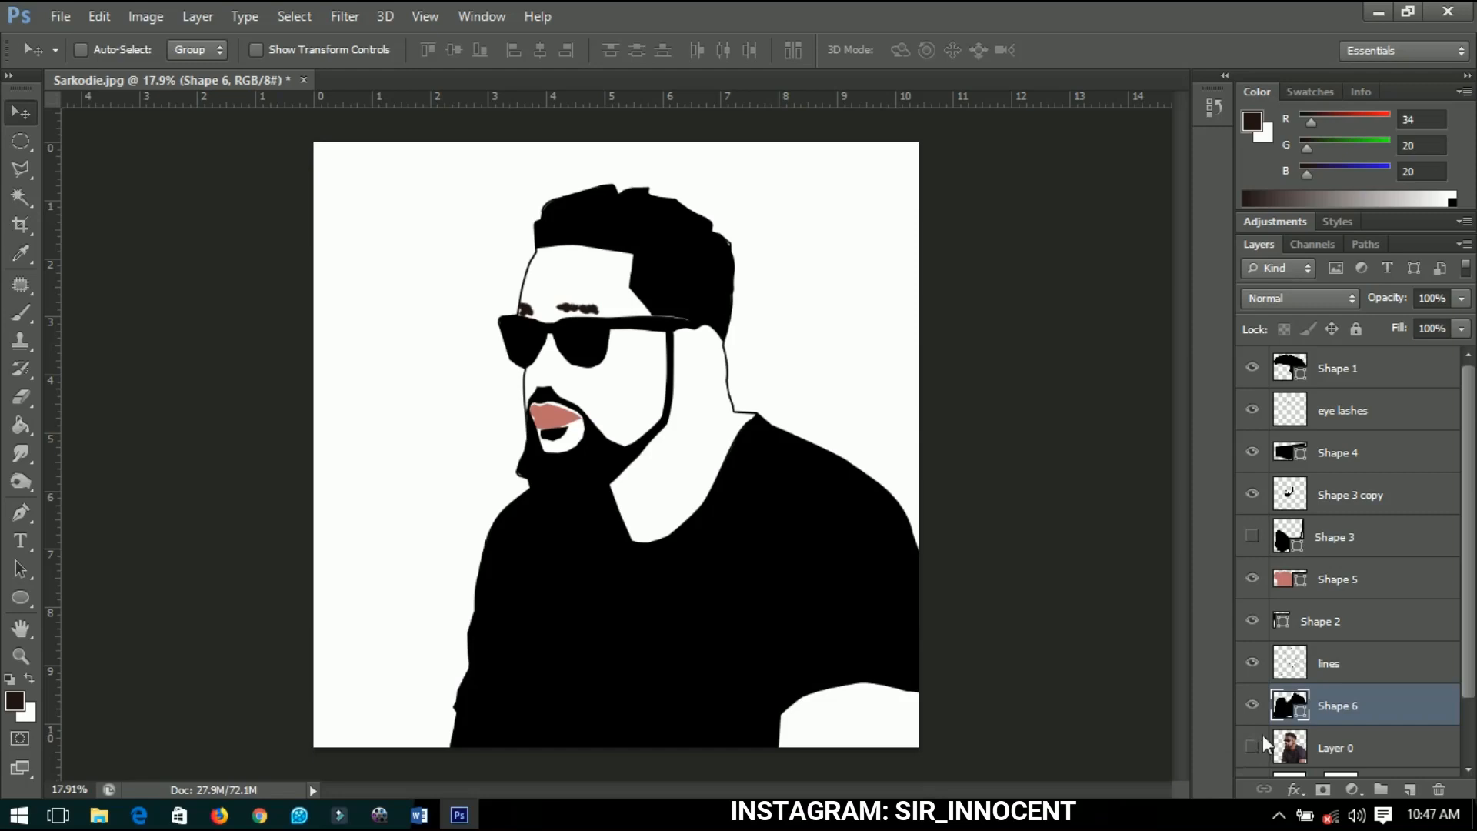
- Duplicate the Shape 6 layer, hide the original and rasterize the copy
{"action": "key", "text": "ctrl+j"}
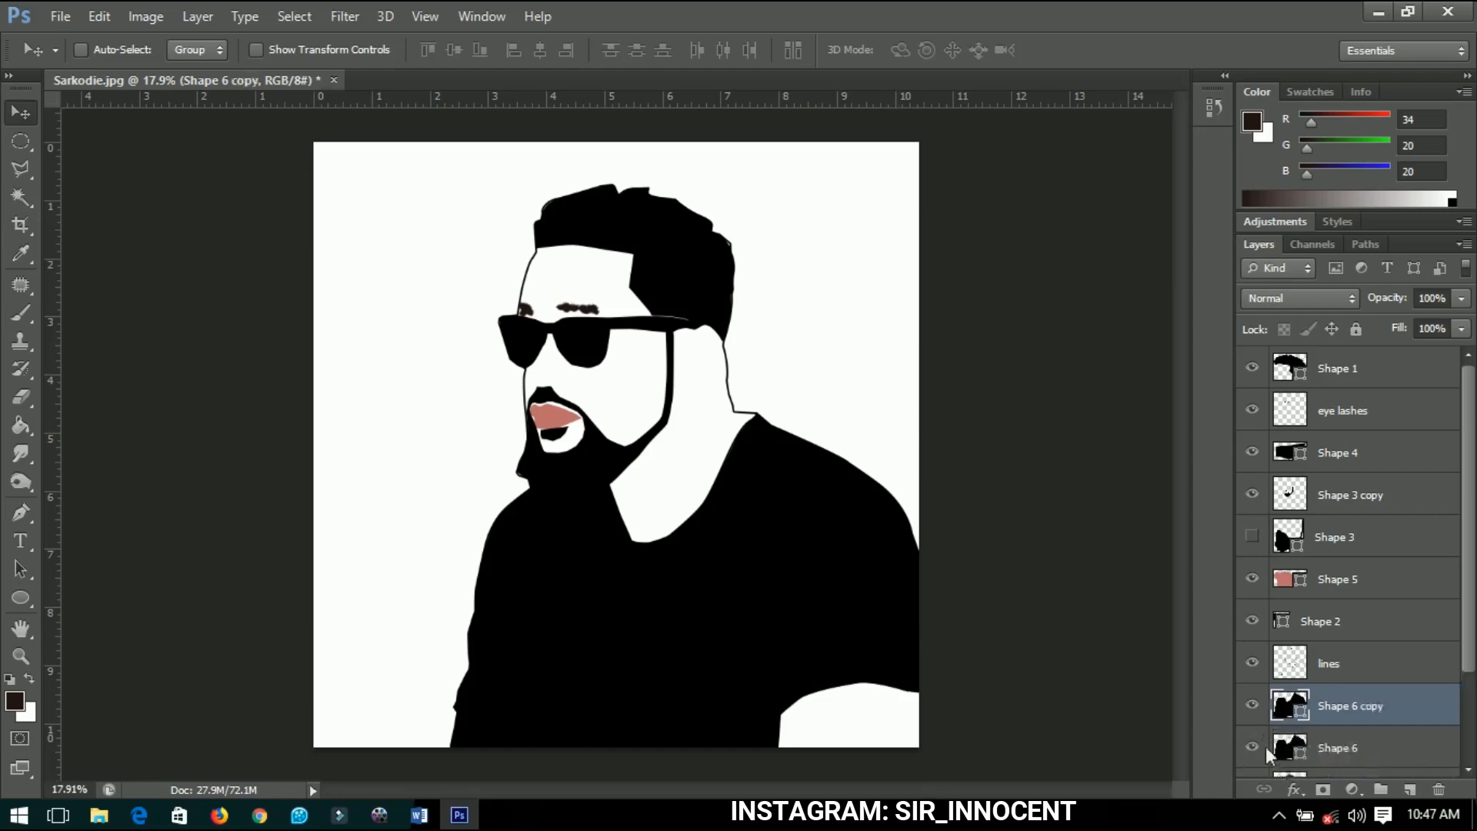
{"action": "right_click", "coordinate": [1345, 699]}
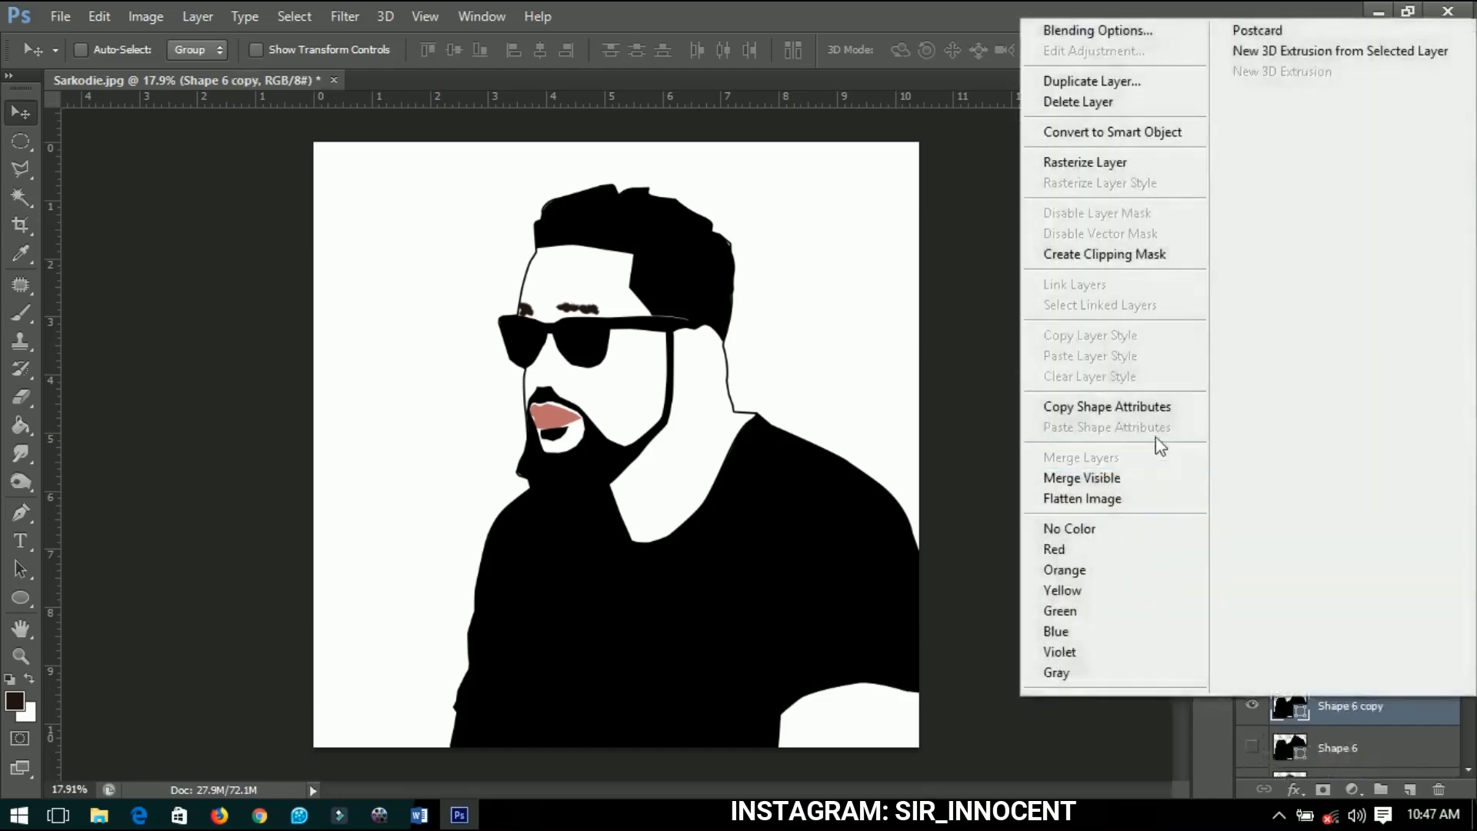
{"action": "left_click", "coordinate": [1100, 162]}
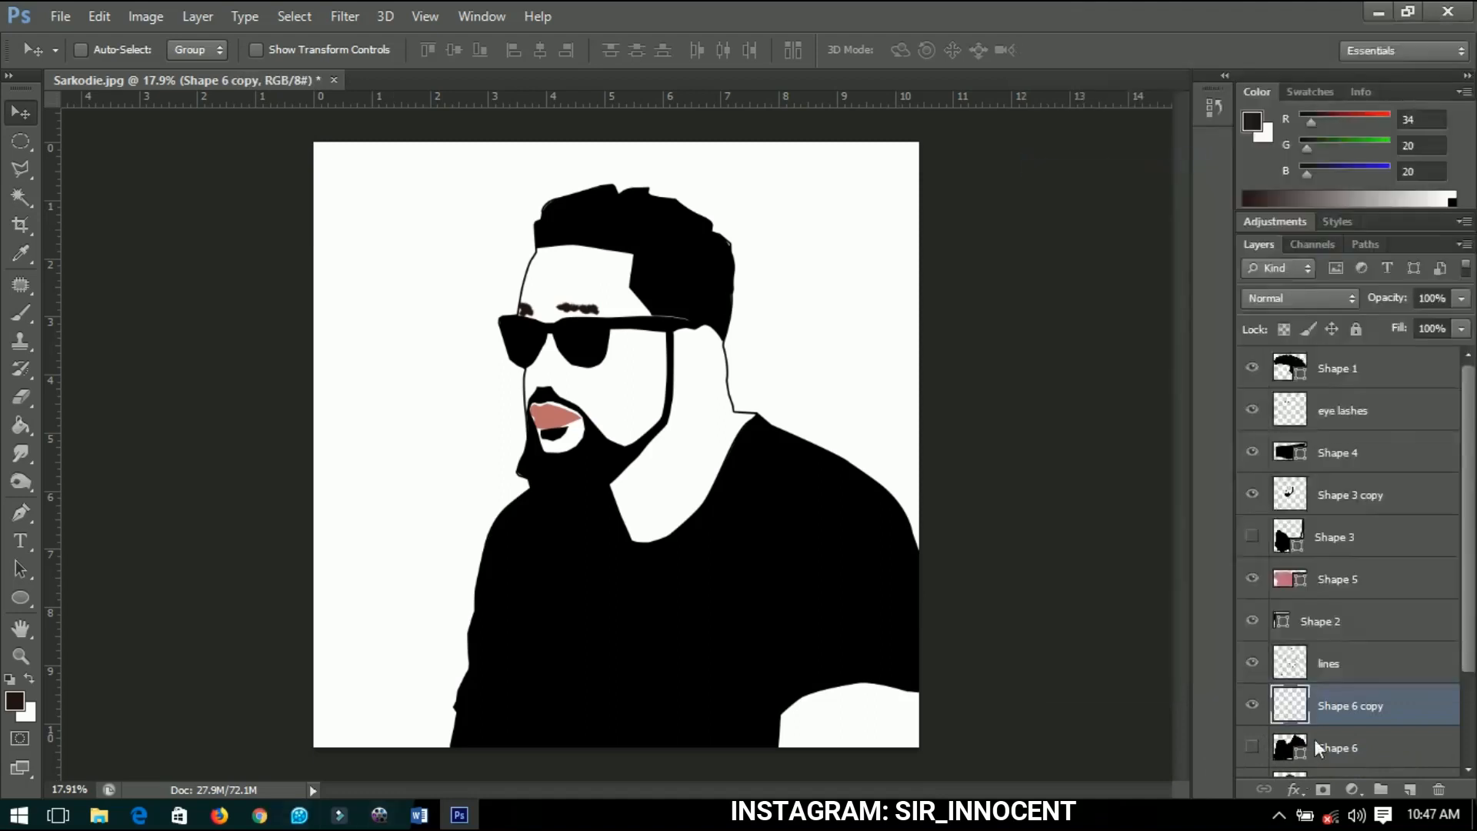
- Set the Shape 6 copy's opacity to 0% and activate the Polygonal Lasso tool at the left sleeve hem
{"action": "key", "text": "Return"}
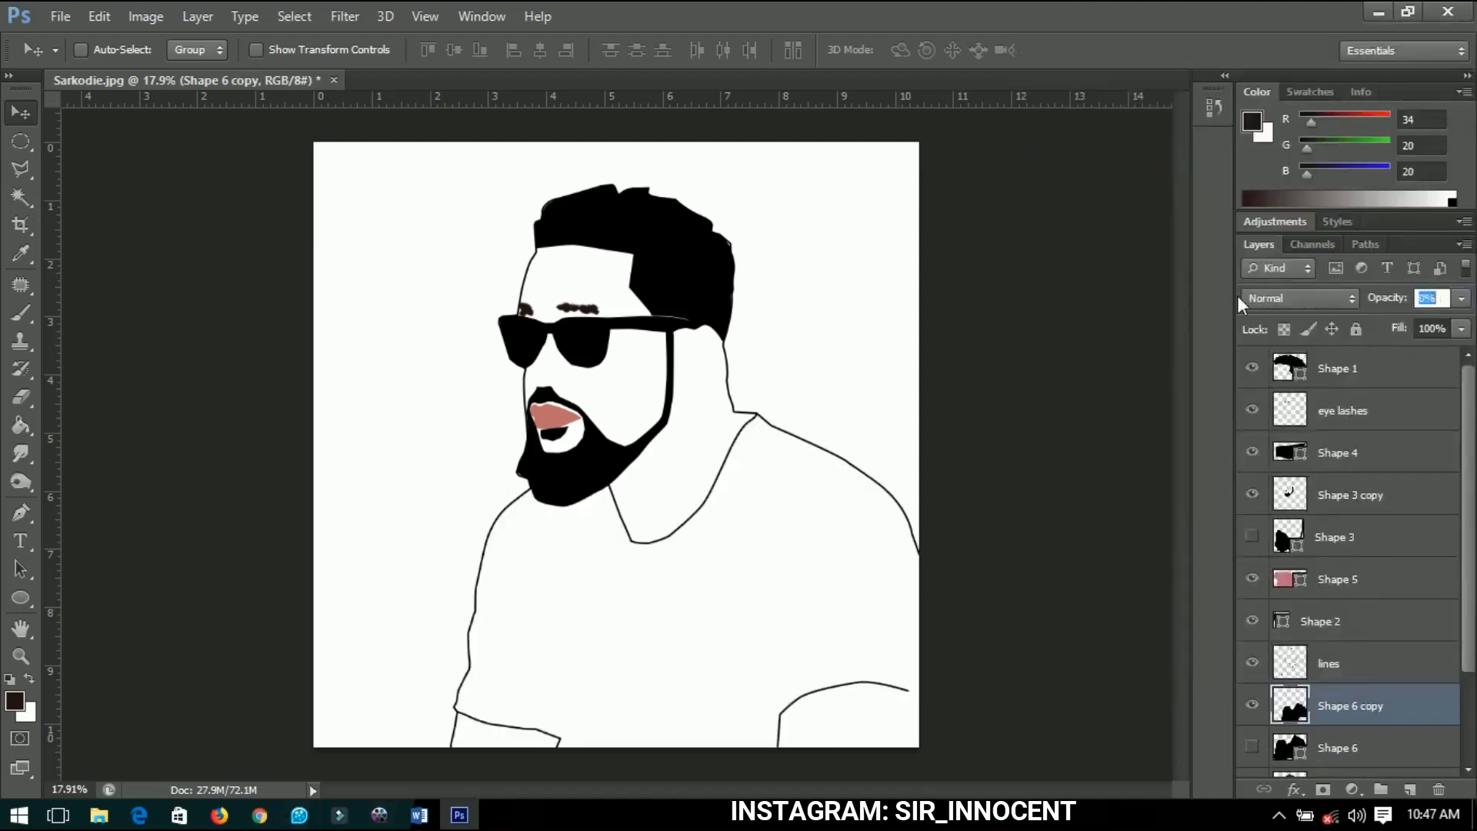
{"action": "scroll", "coordinate": [454, 723], "scroll_direction": "up", "scroll_amount": 3}
{"action": "scroll", "coordinate": [482, 740], "scroll_direction": "up", "scroll_amount": 4}
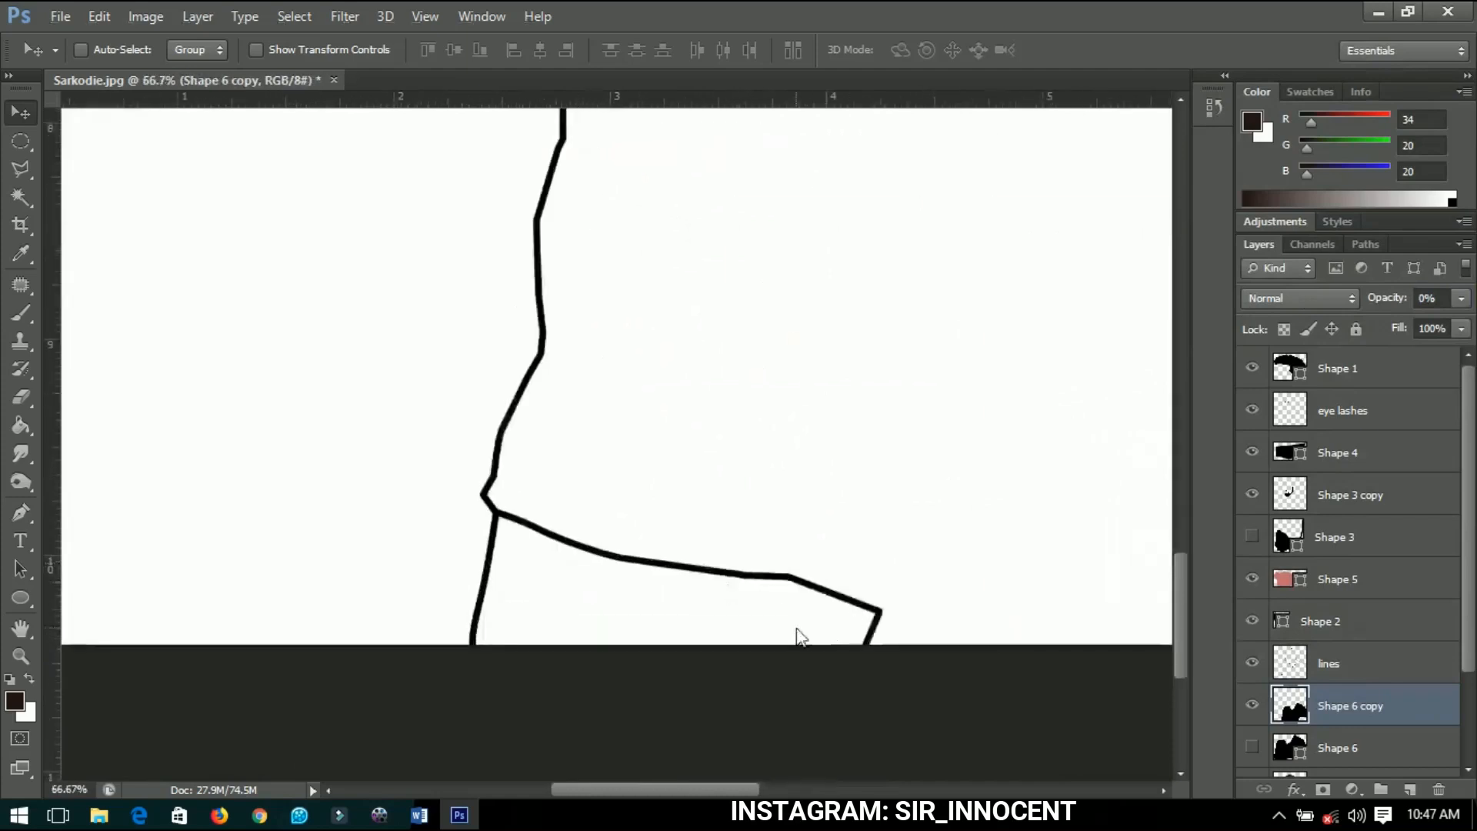
{"action": "scroll", "coordinate": [492, 624], "scroll_direction": "left", "scroll_amount": 3}
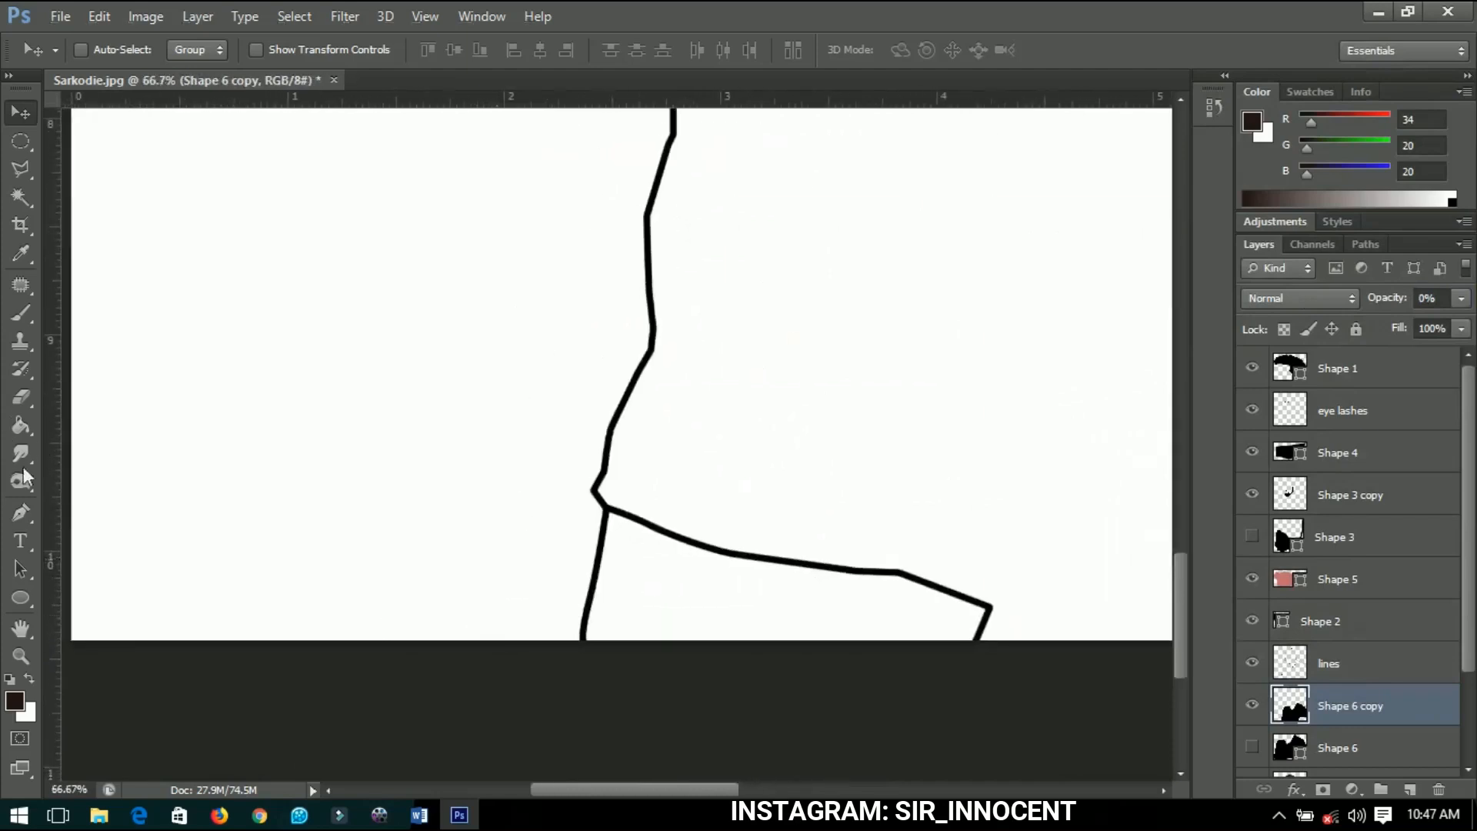
{"action": "left_click", "coordinate": [20, 169]}
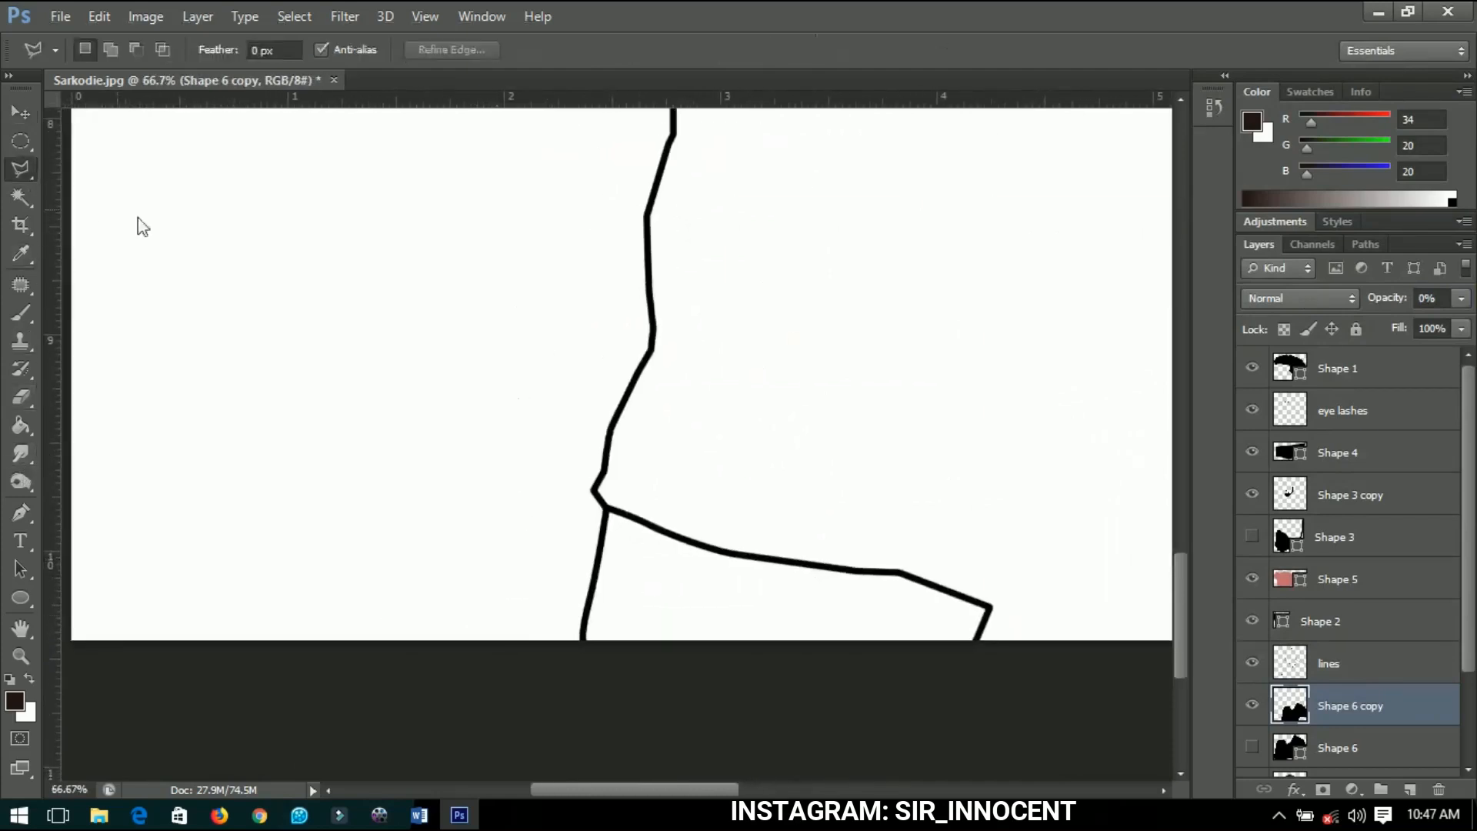
- Select the bare arm area below the left sleeve hem, following the hem line and closing the selection beneath the canvas
{"action": "left_click", "coordinate": [605, 510]}
{"action": "left_click", "coordinate": [665, 534]}
{"action": "left_click", "coordinate": [699, 545]}
{"action": "left_click", "coordinate": [738, 556]}
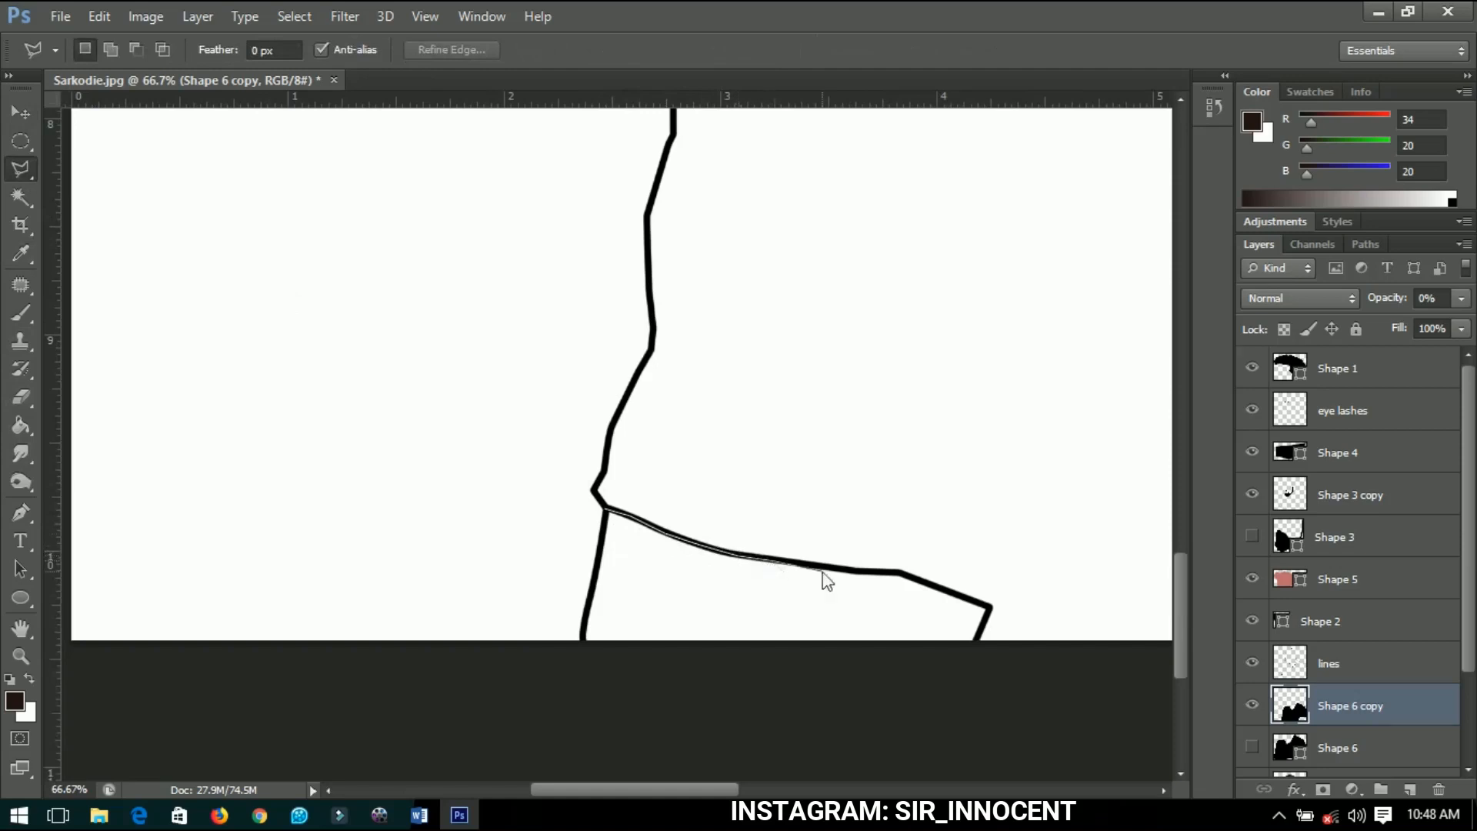
{"action": "left_click", "coordinate": [858, 571]}
{"action": "left_click", "coordinate": [901, 573]}
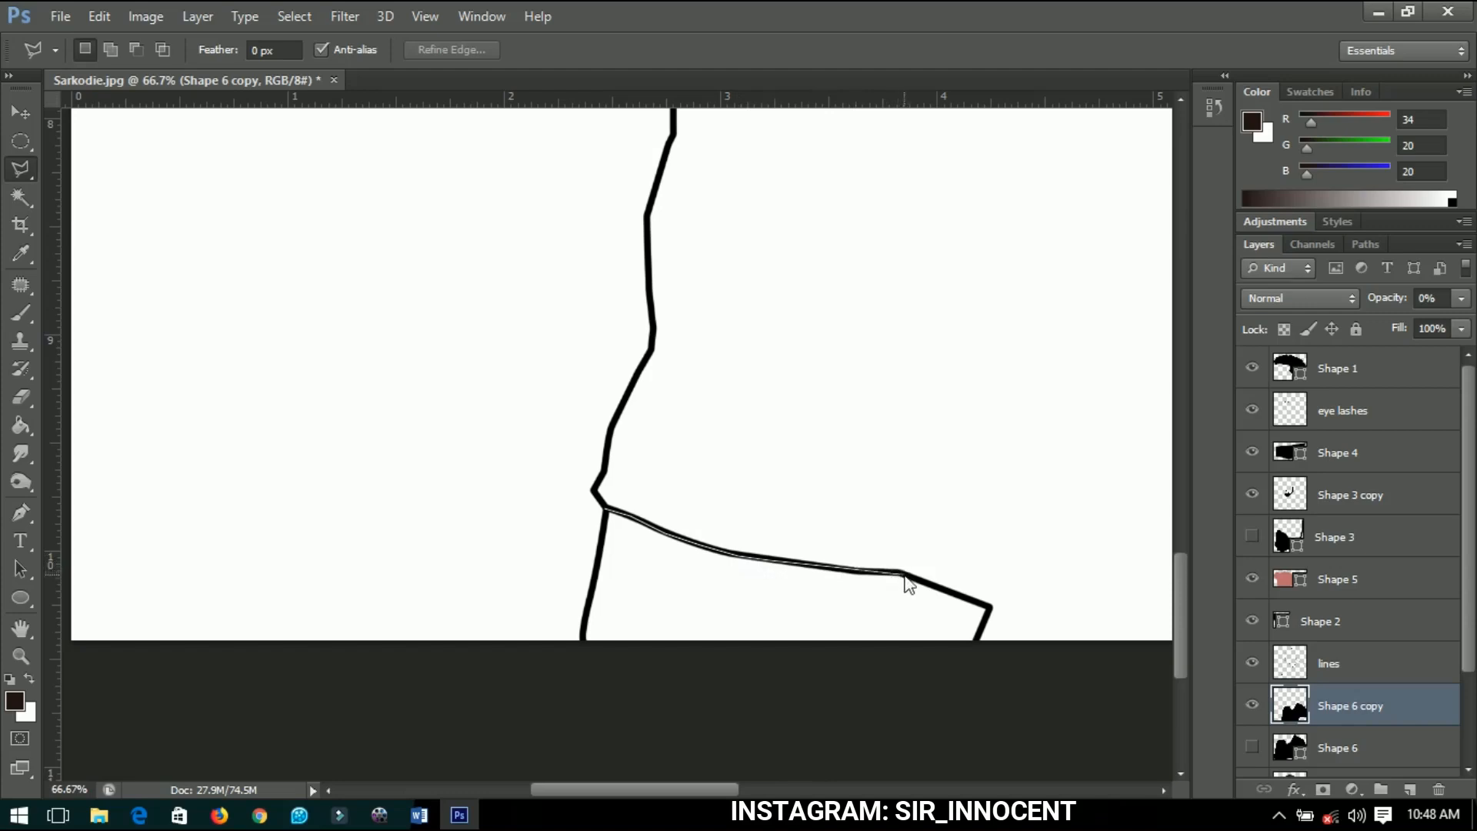
{"action": "left_click", "coordinate": [992, 610]}
{"action": "left_click", "coordinate": [972, 653]}
{"action": "left_click", "coordinate": [550, 708]}
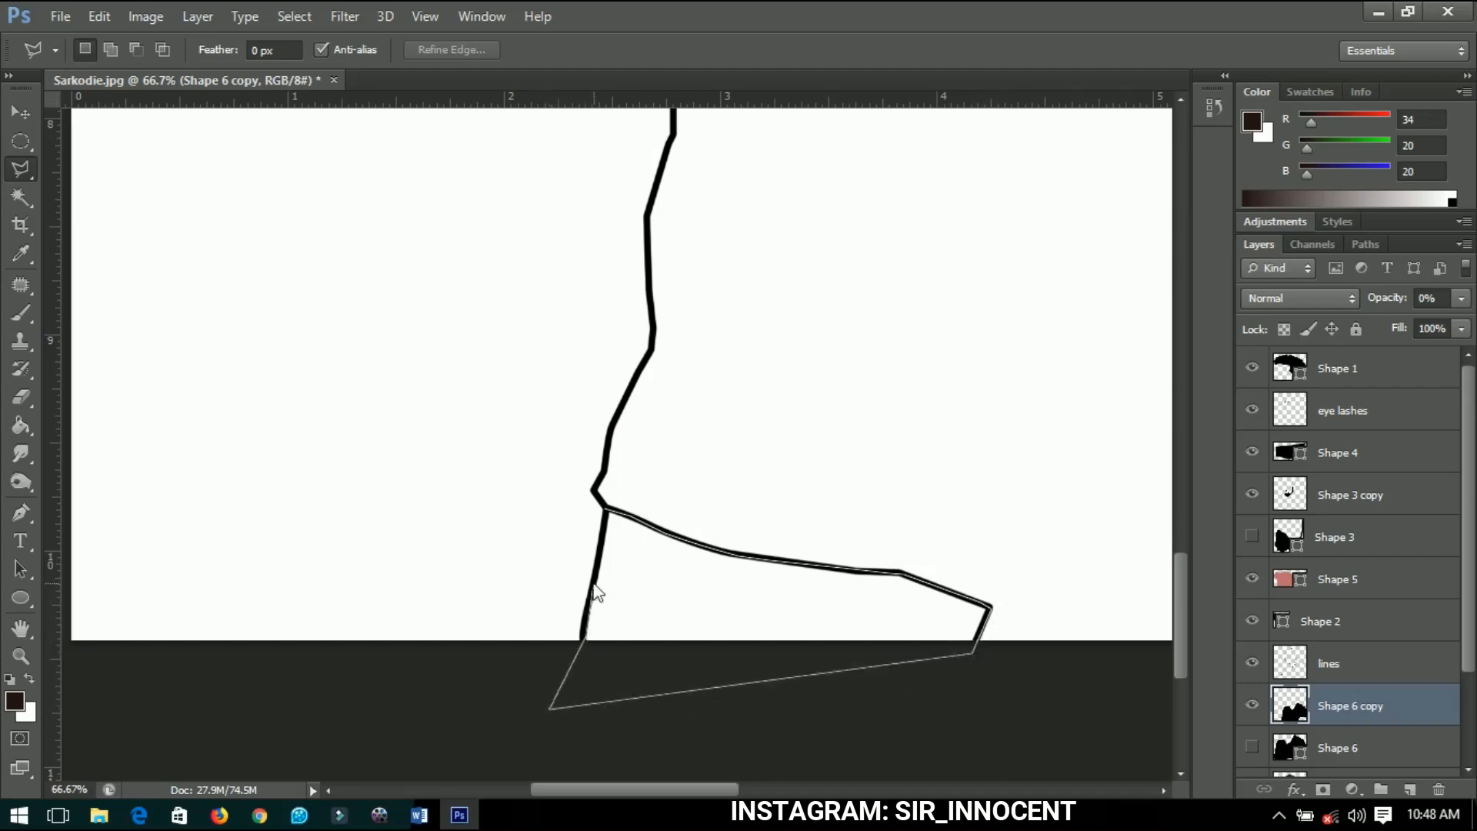
{"action": "left_click", "coordinate": [607, 510]}
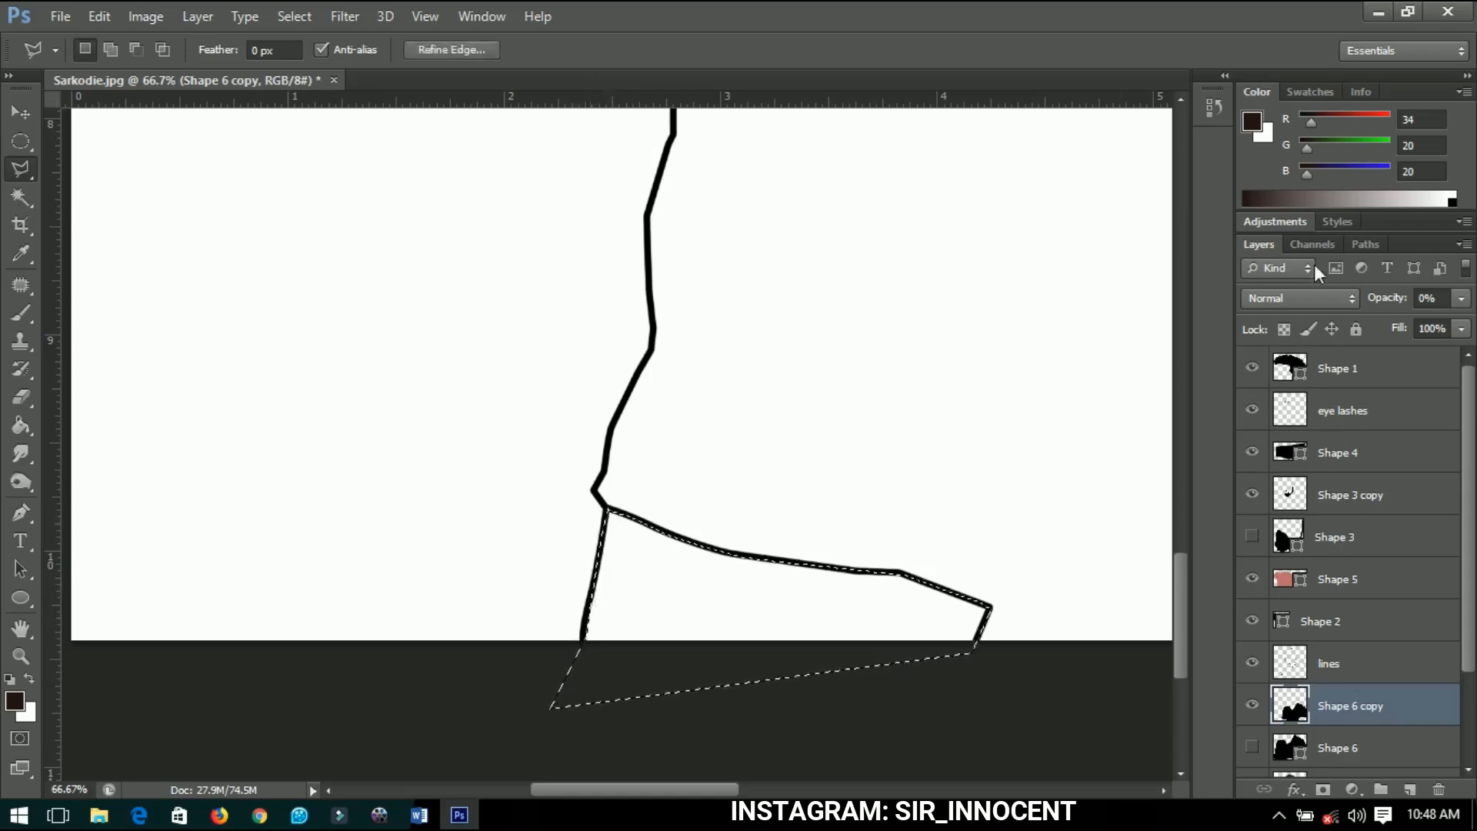
- Restore the Shape 6 copy's opacity to 100%, delete the selected arm area from the shirt, deselect and return to the Move tool
{"action": "left_click_drag", "start_coordinate": [1387, 302], "coordinate": [1447, 298]}
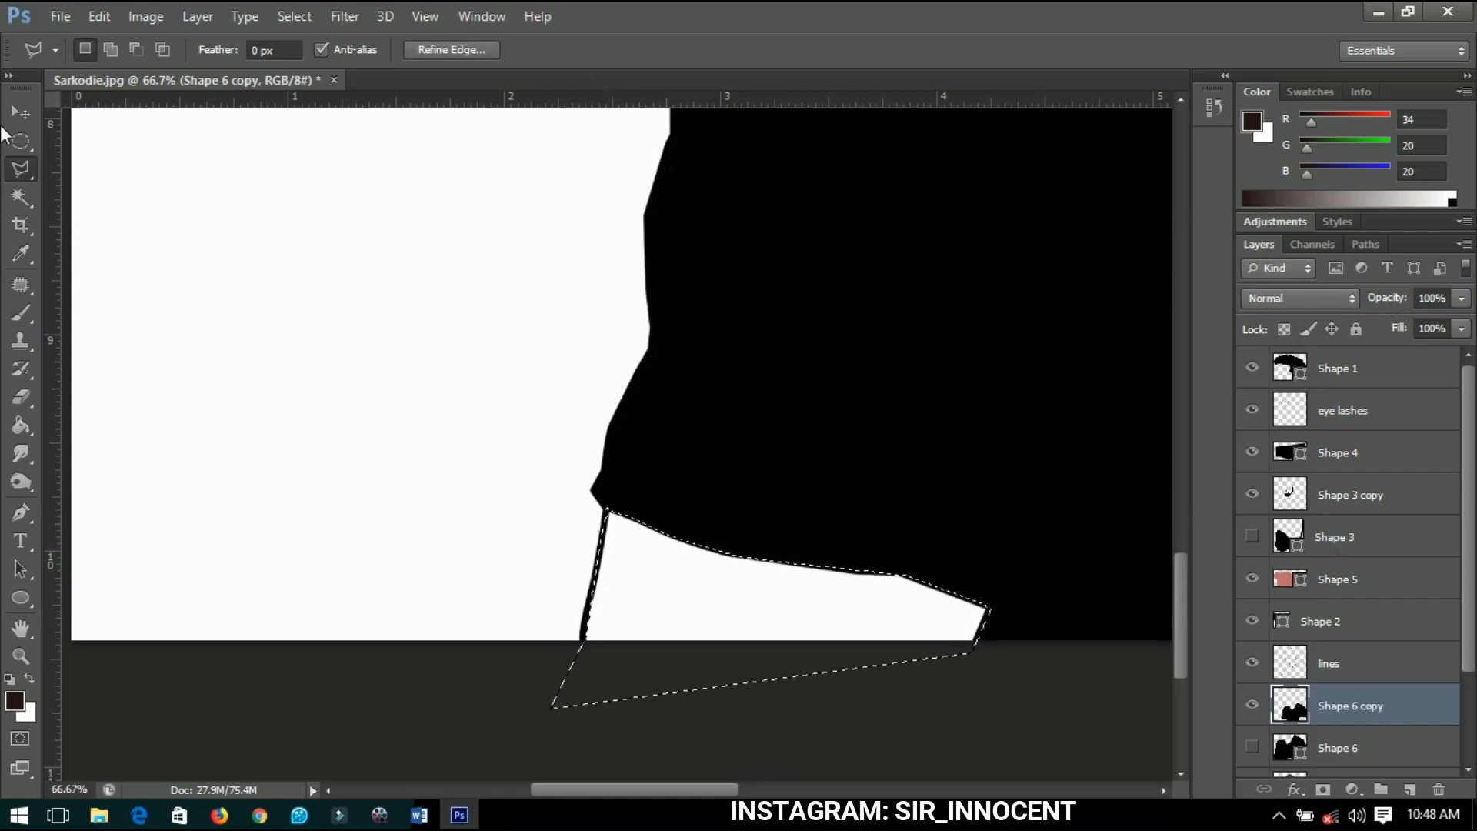
{"action": "key", "text": "ctrl+d"}
{"action": "key", "text": "ctrl+0"}
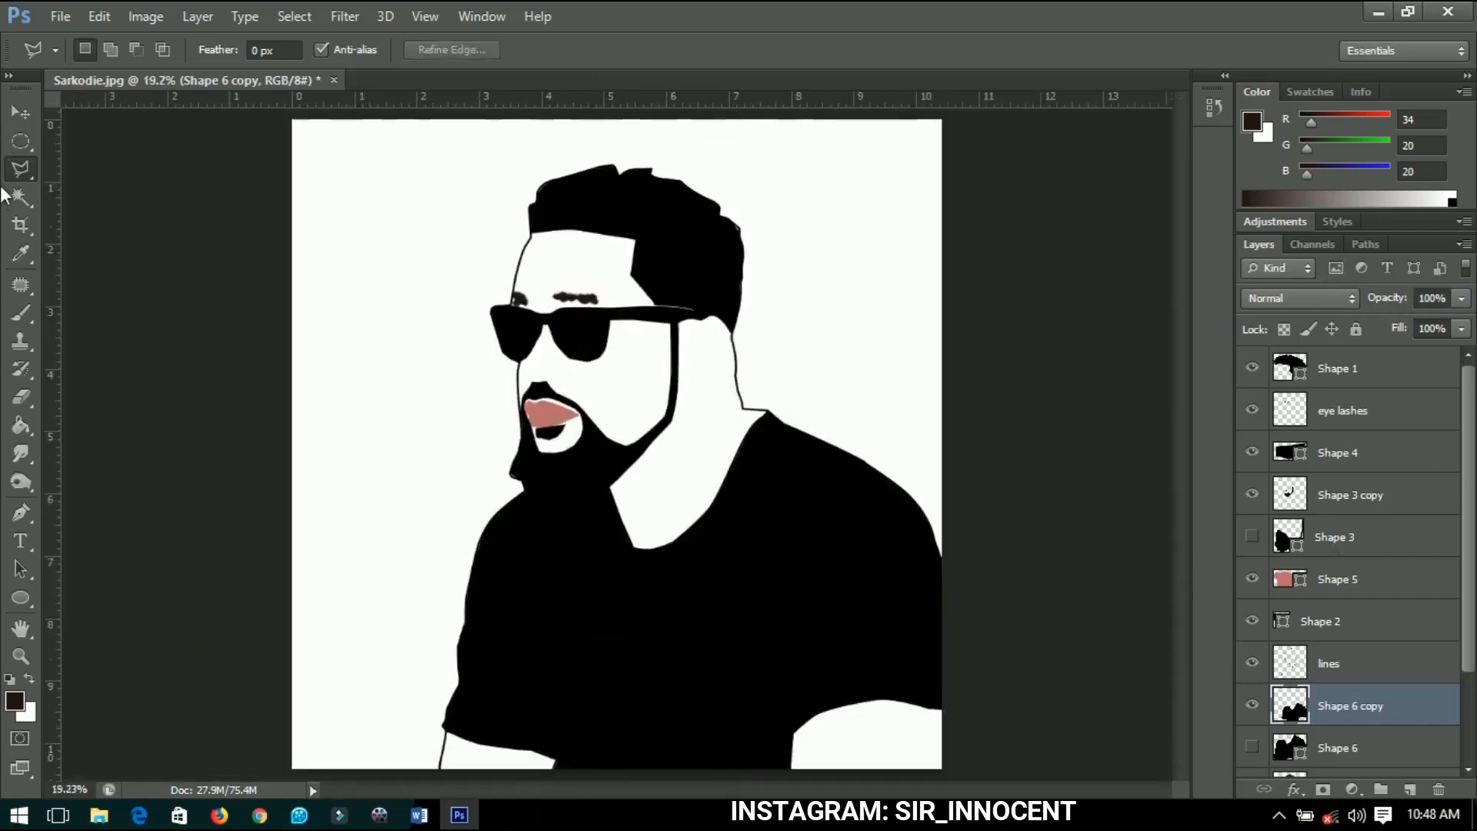
{"action": "left_click", "coordinate": [21, 113]}
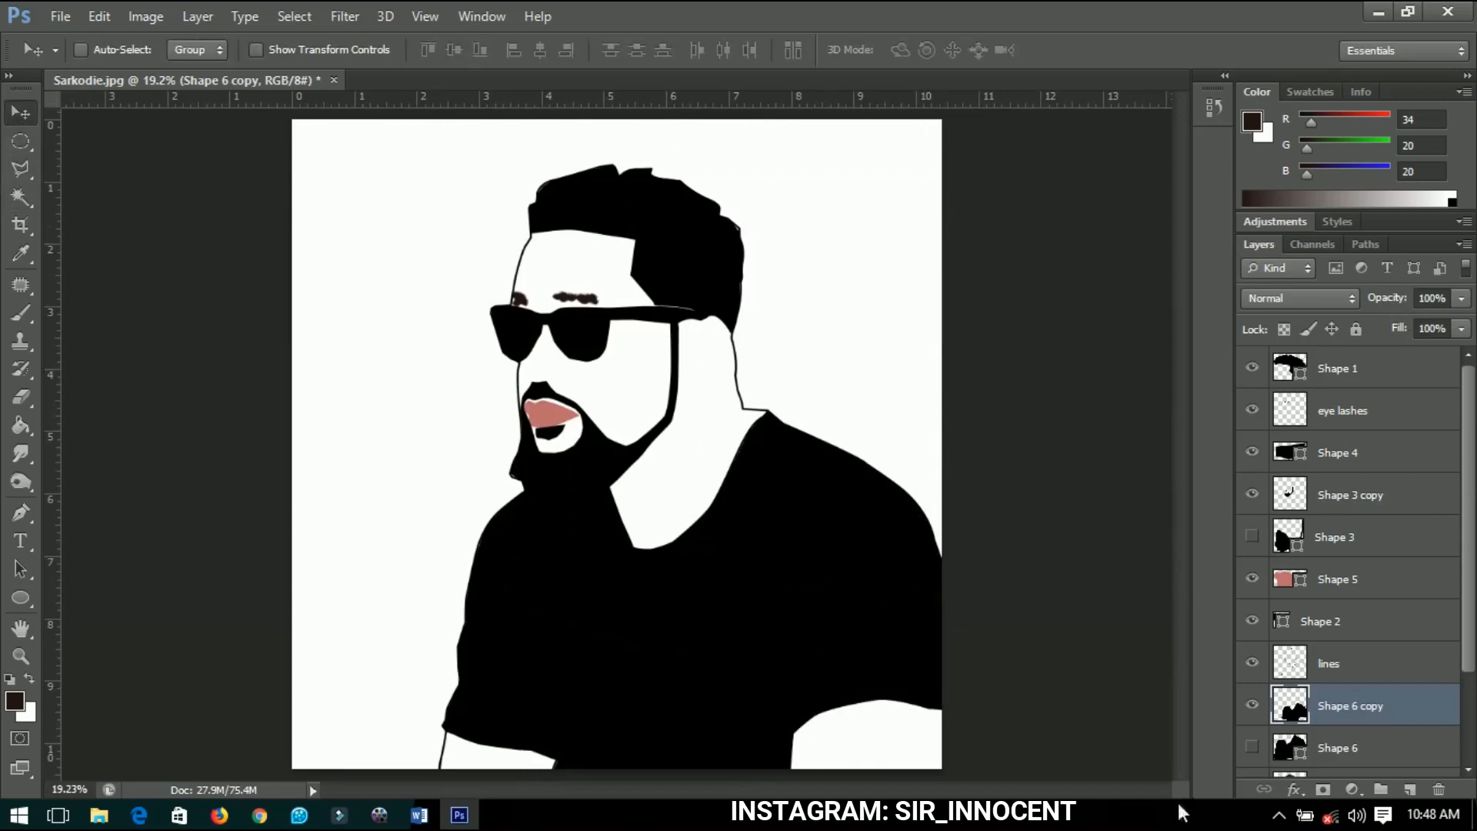
{"action": "scroll", "coordinate": [1309, 662], "scroll_direction": "down", "scroll_amount": 3}
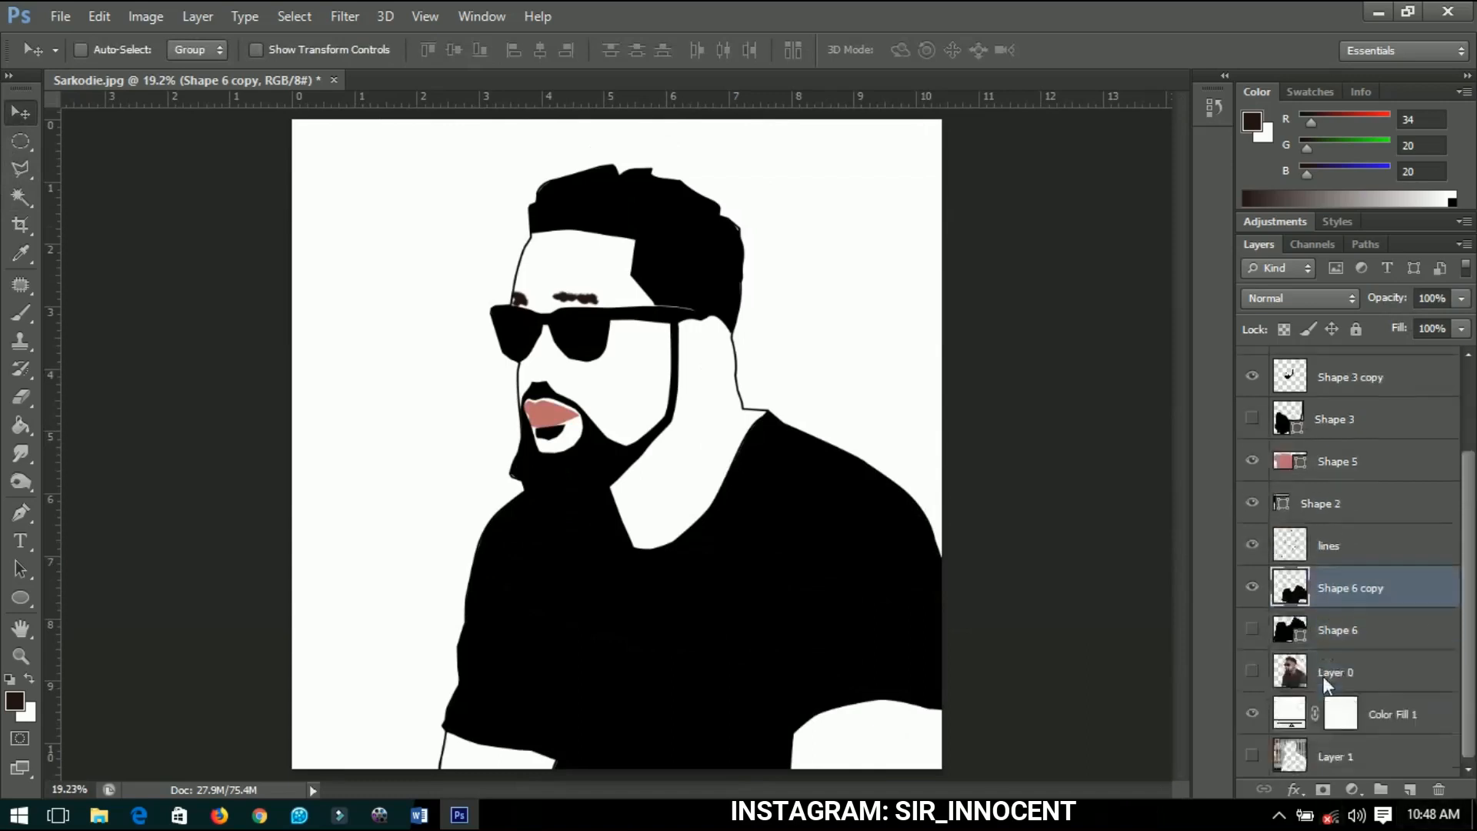
- Show the Layer 0 photo, select the Shape 2 layer and activate the Pen tool at the ear
{"action": "left_click", "coordinate": [1253, 672]}
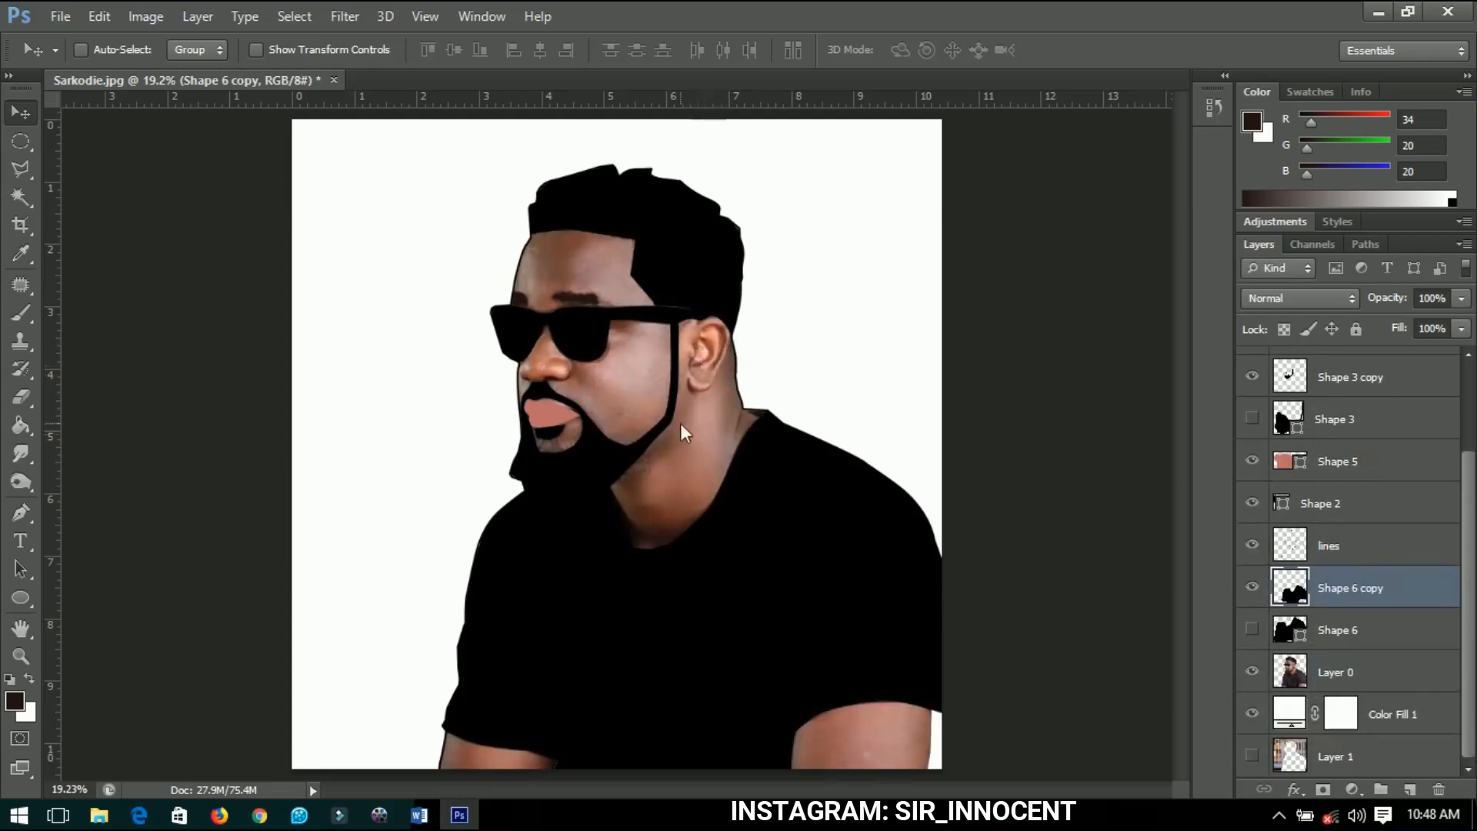
{"action": "scroll", "coordinate": [708, 372], "scroll_direction": "up", "scroll_amount": 5}
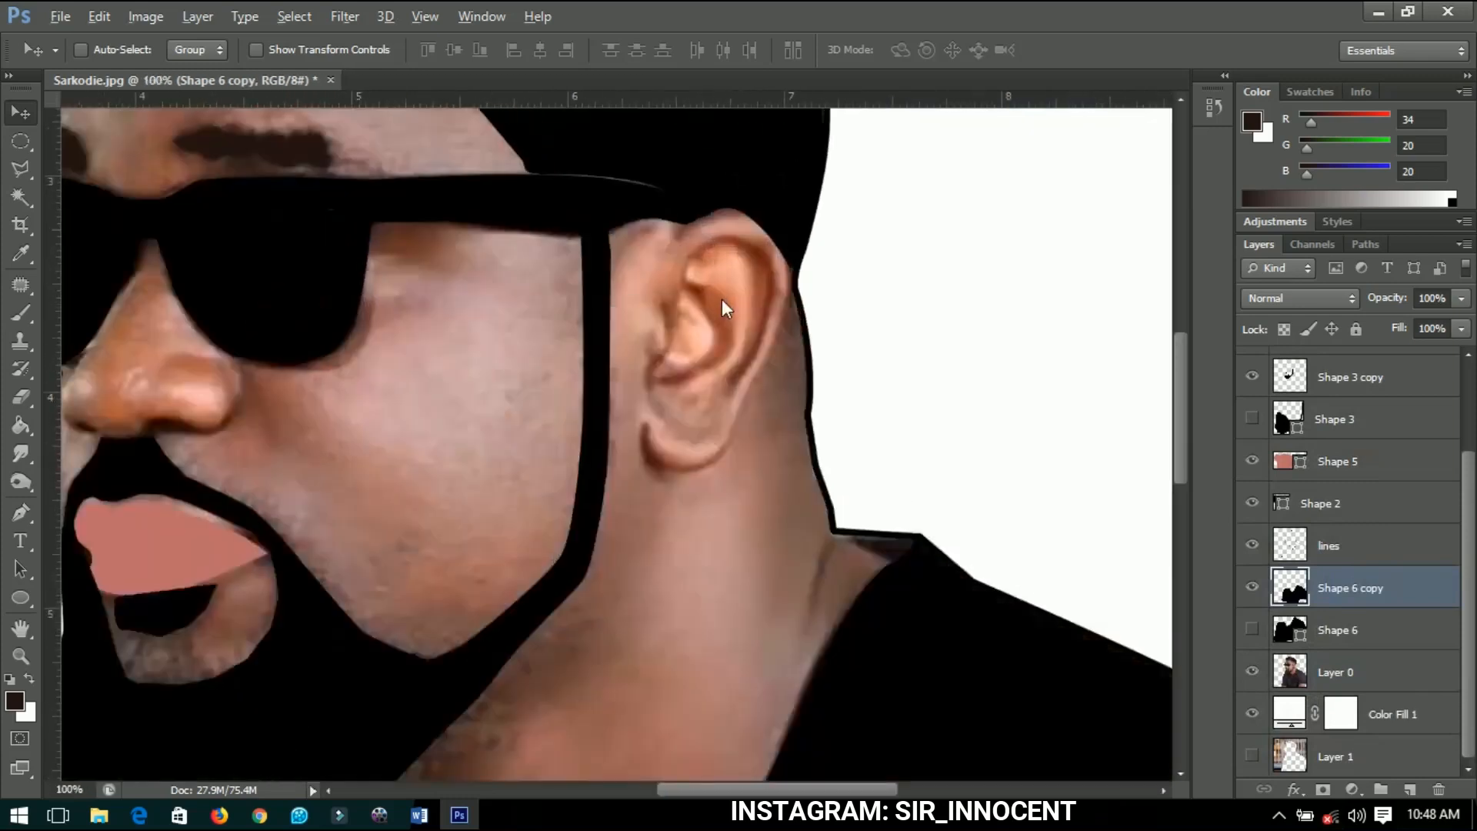
{"action": "scroll", "coordinate": [721, 300], "scroll_direction": "up", "scroll_amount": 2}
{"action": "scroll", "coordinate": [1401, 623], "scroll_direction": "up", "scroll_amount": 3}
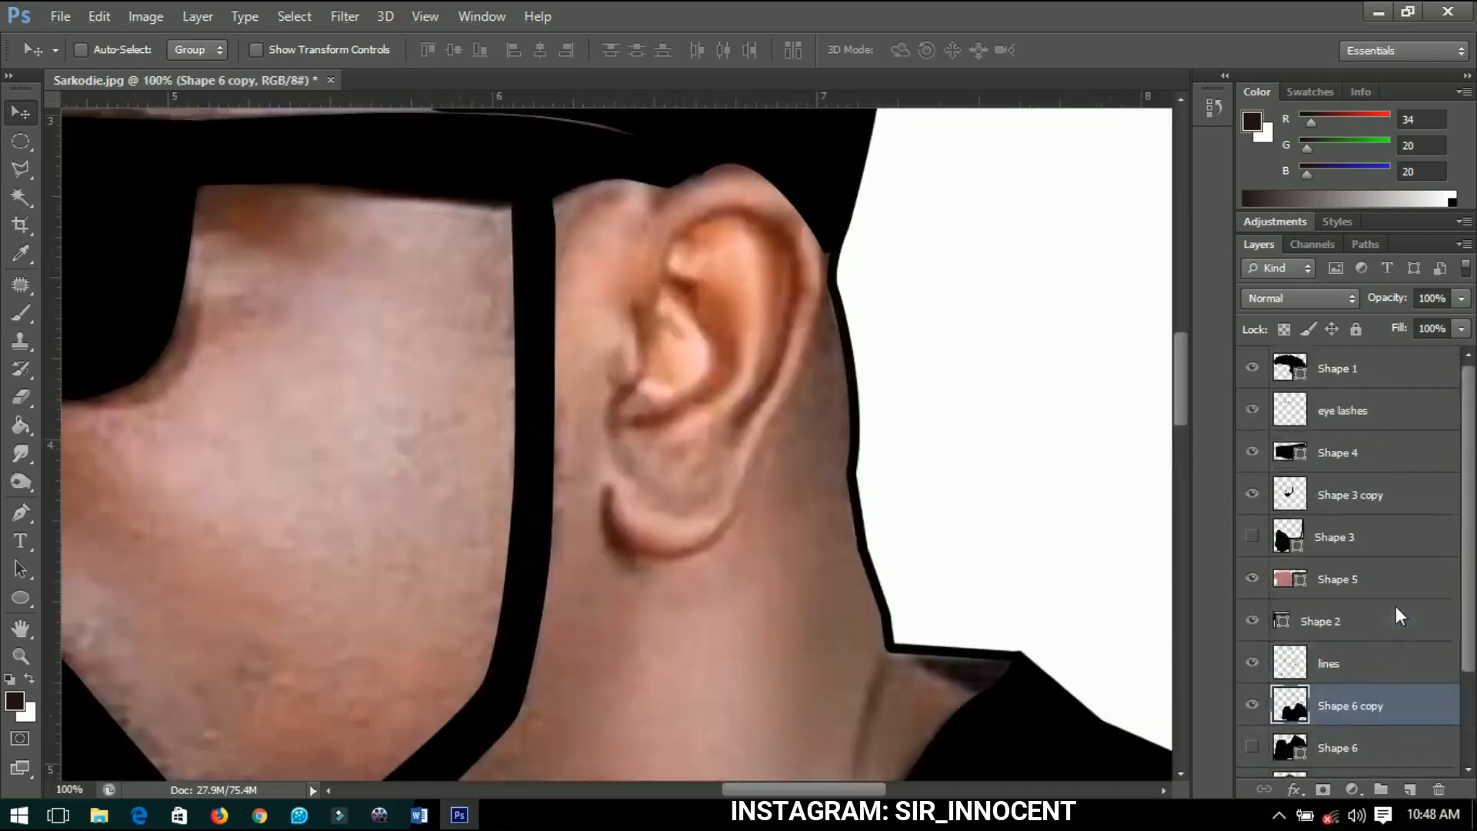
{"action": "left_click", "coordinate": [1340, 621]}
{"action": "scroll", "coordinate": [692, 223], "scroll_direction": "up", "scroll_amount": 1}
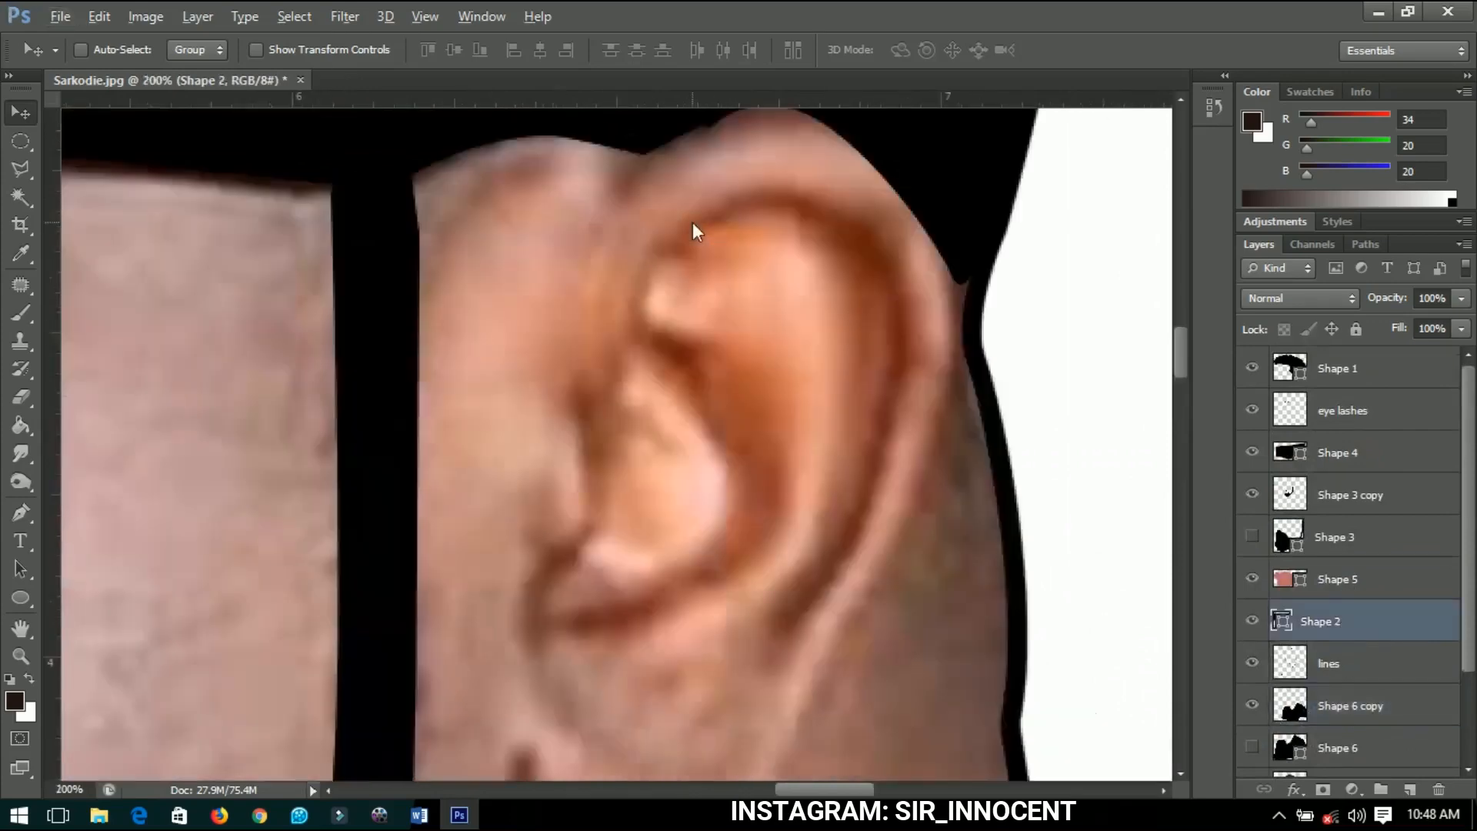
{"action": "left_click_drag", "start_coordinate": [773, 282], "coordinate": [714, 288]}
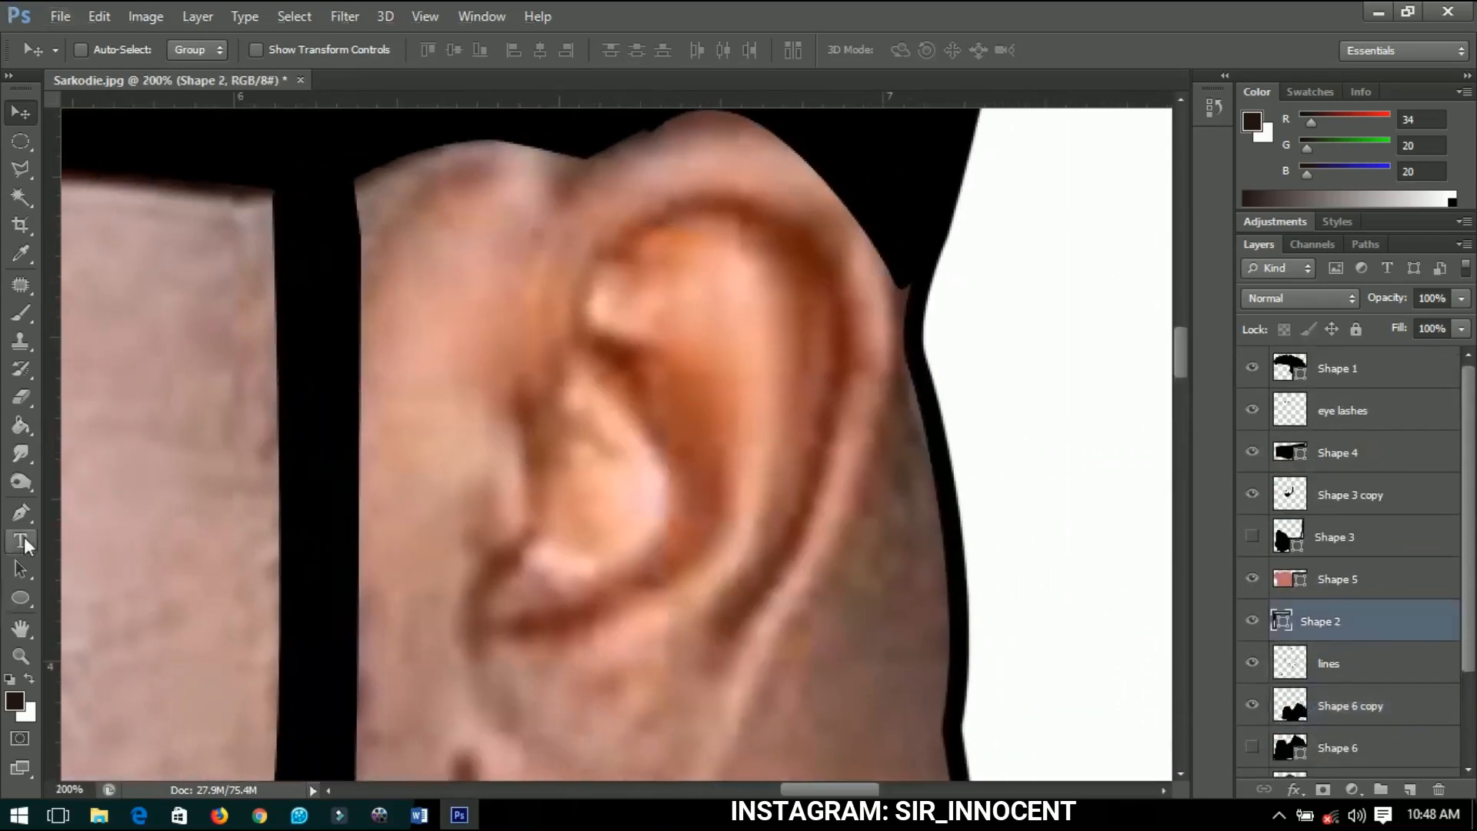
{"action": "left_click", "coordinate": [21, 512]}
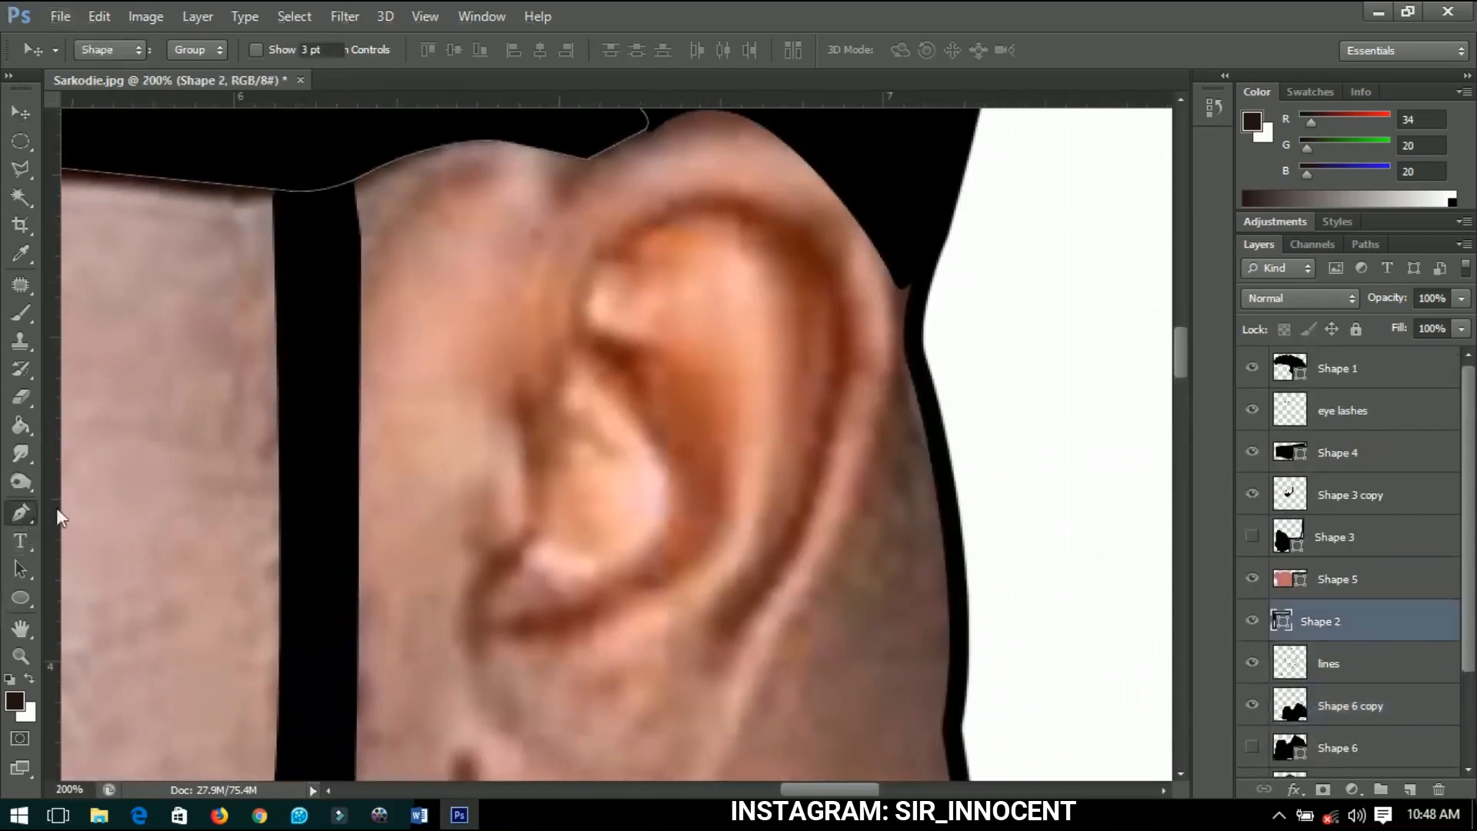
- Trace the outer edge of the dark groove inside the ear rim, from its upper front end down toward the lobe
{"action": "left_click", "coordinate": [607, 247]}
{"action": "left_click", "coordinate": [644, 223]}
{"action": "left_click", "coordinate": [683, 194]}
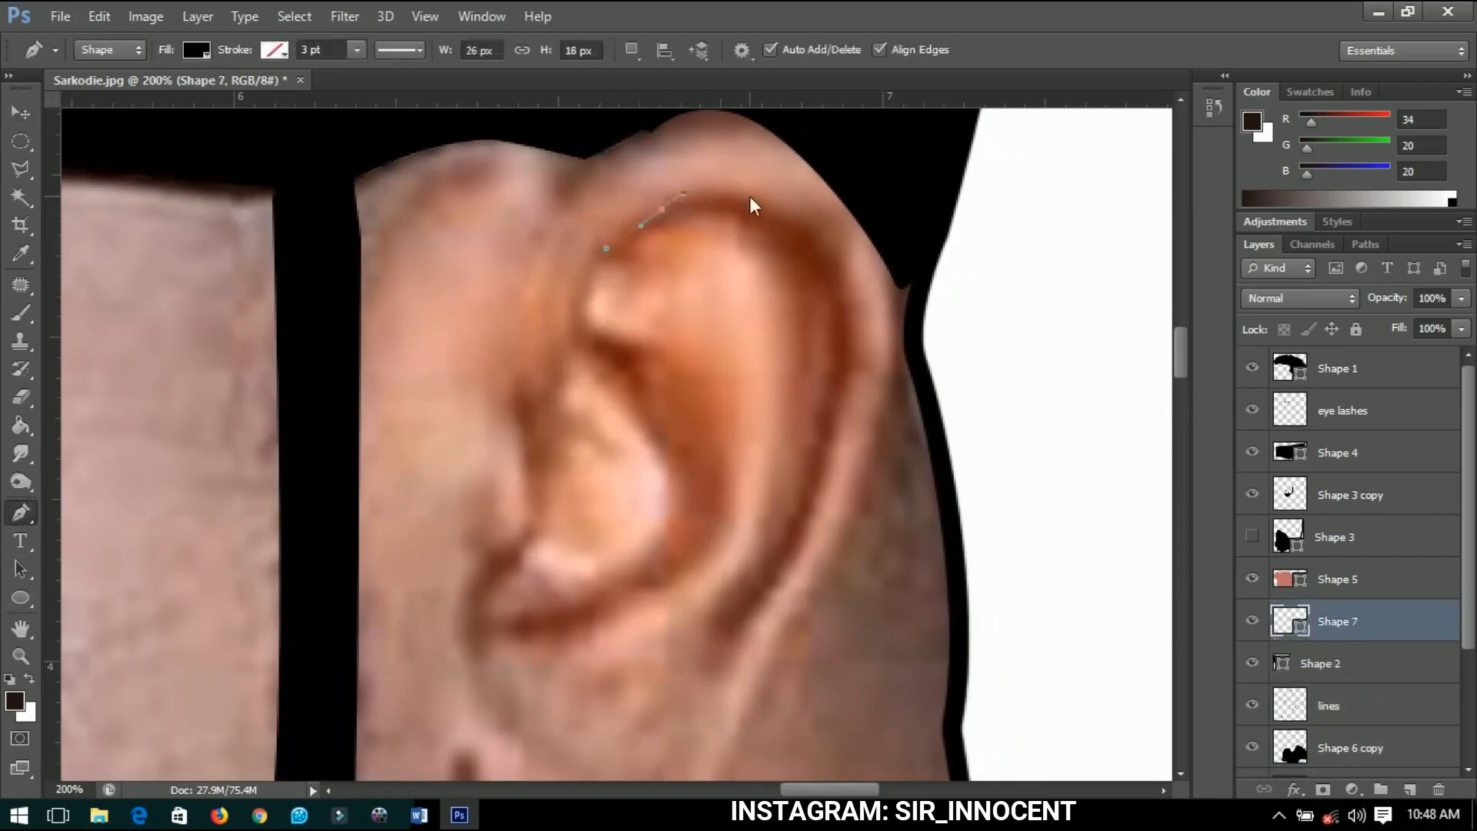
{"action": "left_click", "coordinate": [775, 209]}
{"action": "left_click", "coordinate": [811, 231]}
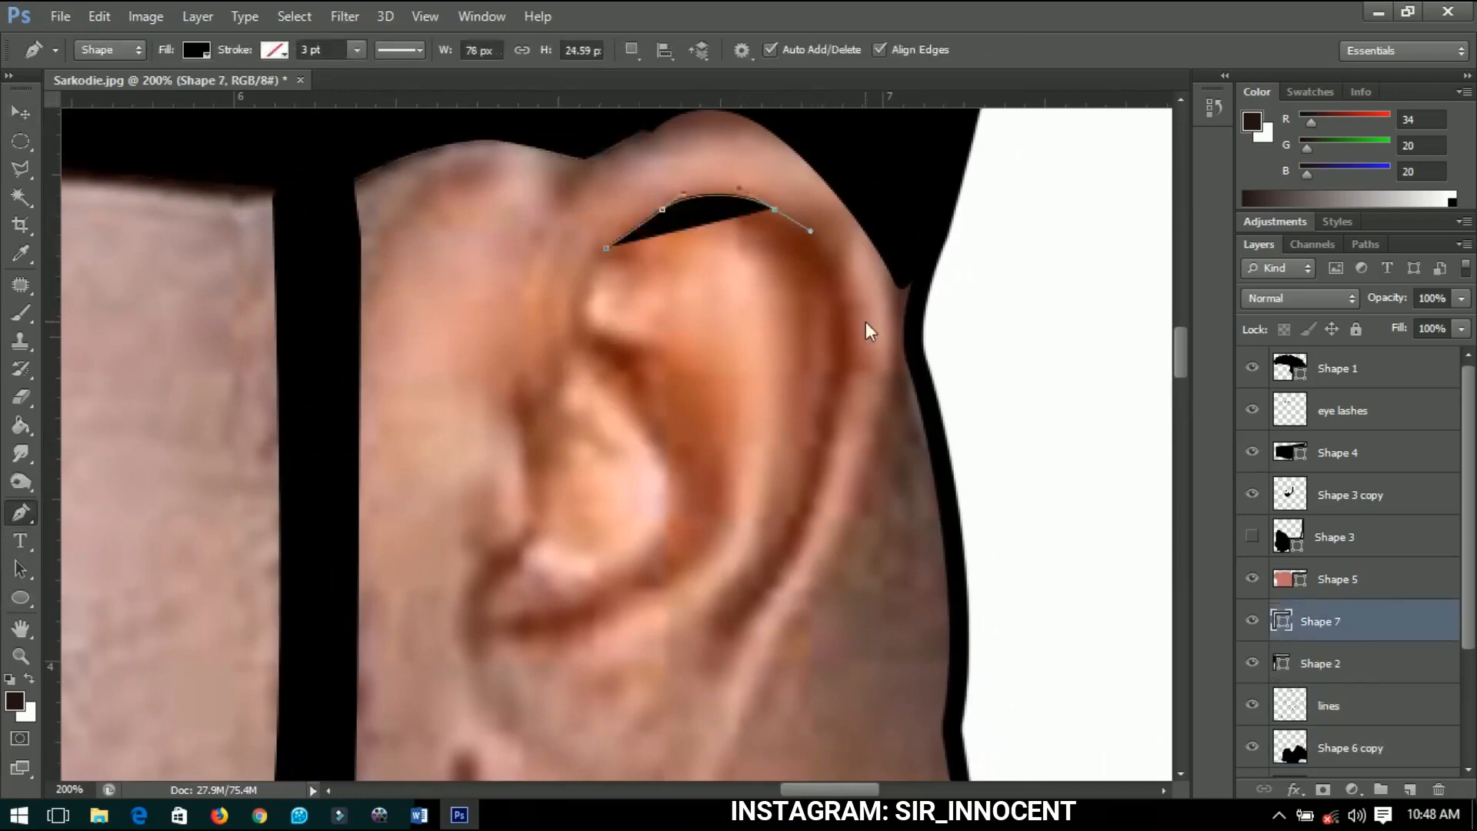
{"action": "left_click_drag", "start_coordinate": [850, 374], "coordinate": [834, 423]}
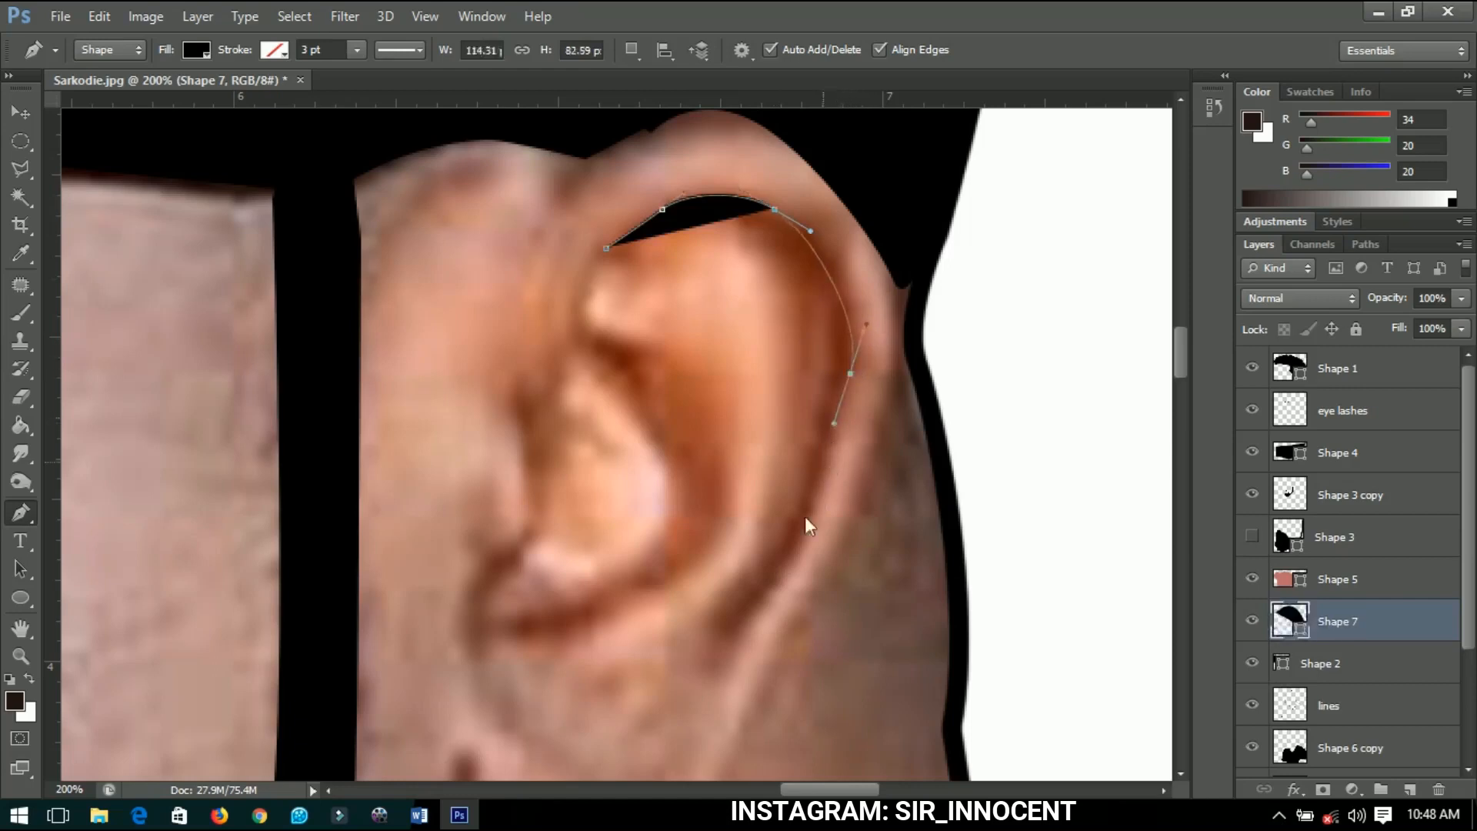
{"action": "left_click_drag", "start_coordinate": [748, 615], "coordinate": [714, 639]}
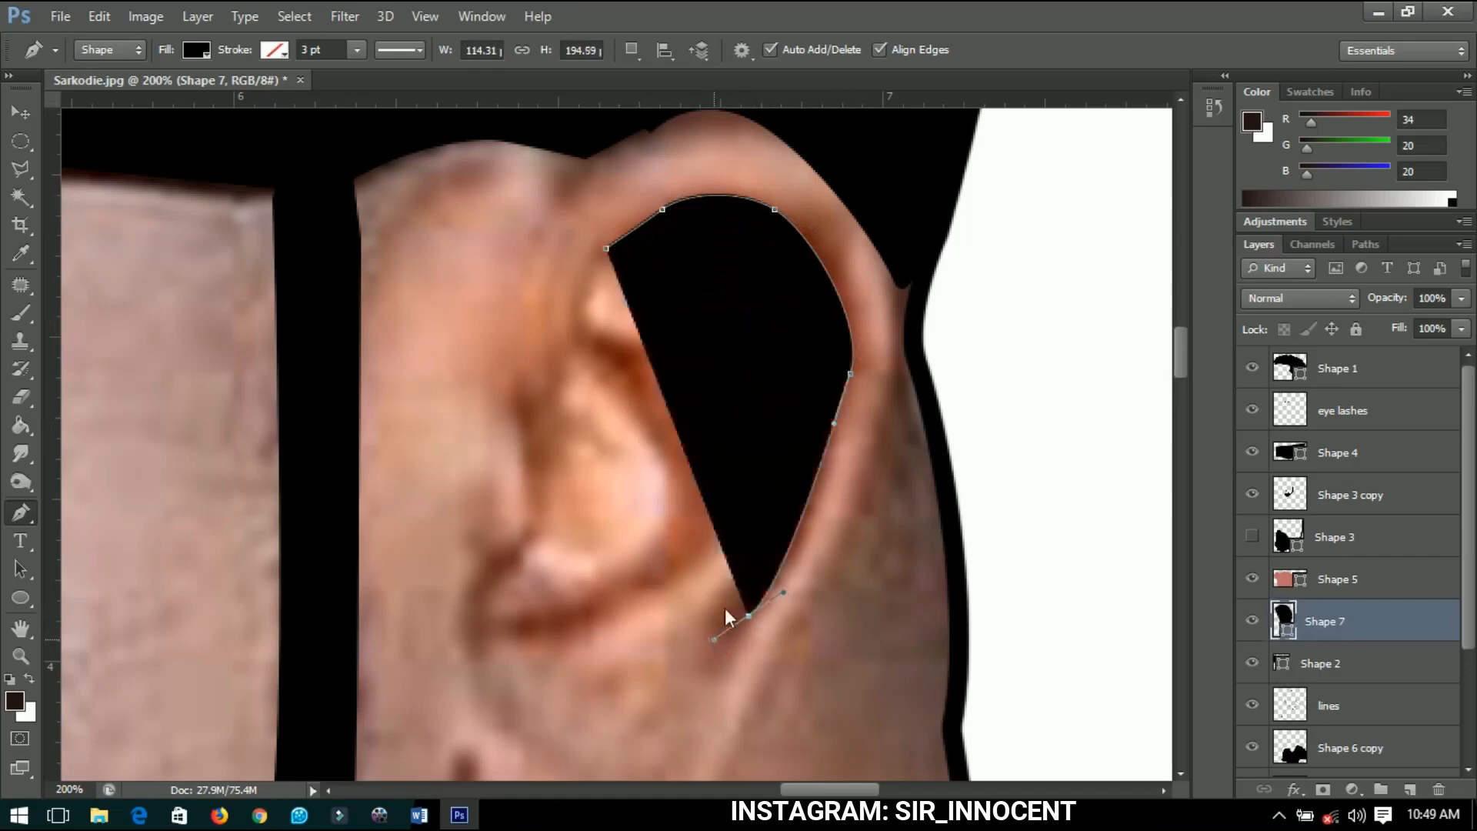
- Set the ear rim shape's opacity to 0%, trace back along the groove's inner edge and close the path
{"action": "left_click_drag", "start_coordinate": [1386, 299], "coordinate": [1026, 405]}
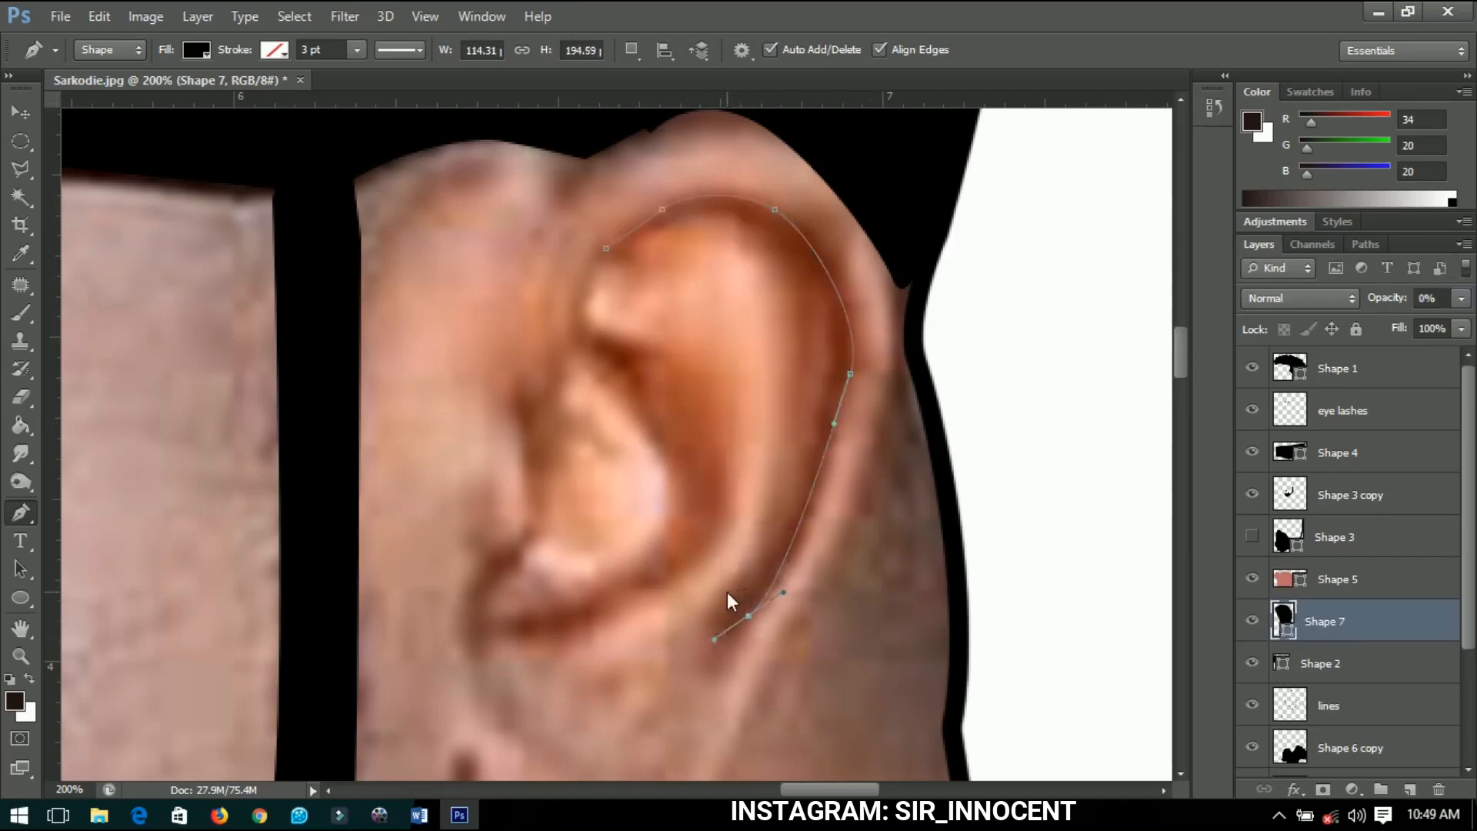
{"action": "left_click_drag", "start_coordinate": [714, 609], "coordinate": [747, 569]}
{"action": "left_click_drag", "start_coordinate": [792, 429], "coordinate": [794, 338]}
{"action": "left_click_drag", "start_coordinate": [773, 278], "coordinate": [680, 229]}
{"action": "left_click", "coordinate": [604, 249]}
- Set the ear rim shape's fill to the dark brown #722c12 sampled from the ear's shadow
{"action": "double_click", "coordinate": [1287, 631]}
{"action": "left_click", "coordinate": [796, 257]}
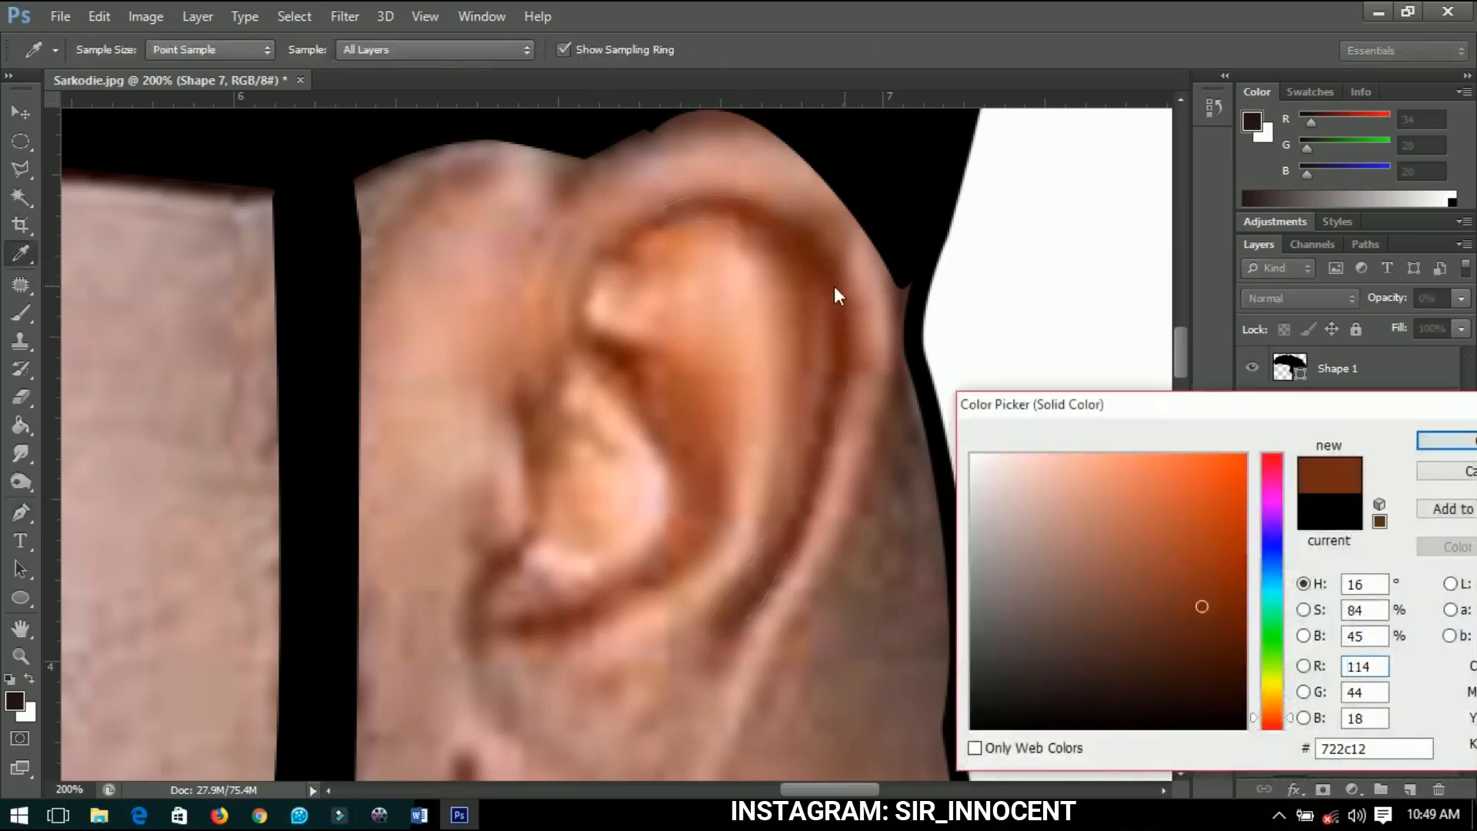
{"action": "left_click", "coordinate": [1447, 440]}
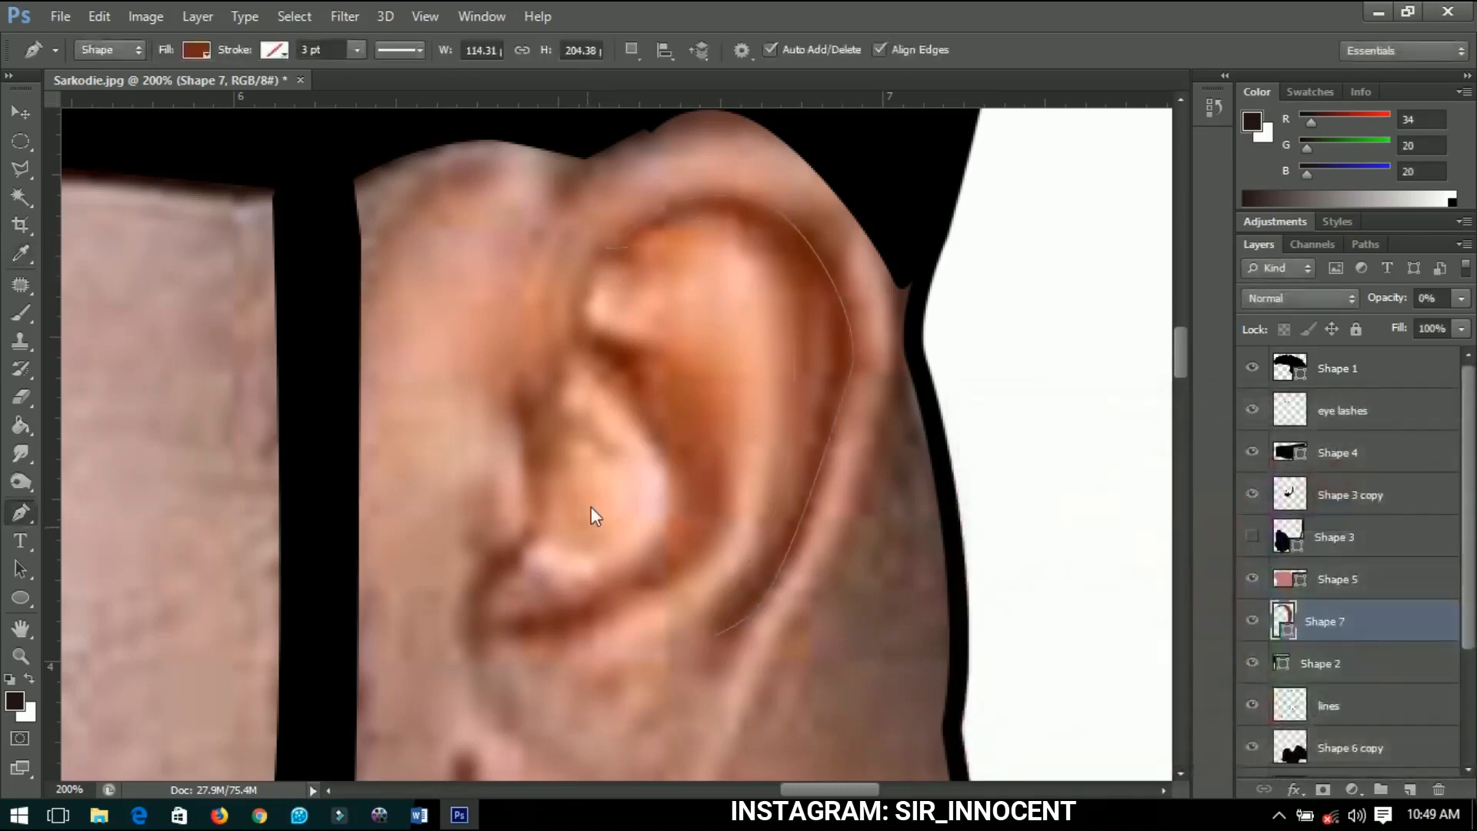
- Start a new shape along the shadow fold in the middle of the ear, curving down under the bright inner hollow
{"action": "scroll", "coordinate": [640, 422], "scroll_direction": "down", "scroll_amount": 1}
{"action": "scroll", "coordinate": [638, 418], "scroll_direction": "down", "scroll_amount": 1}
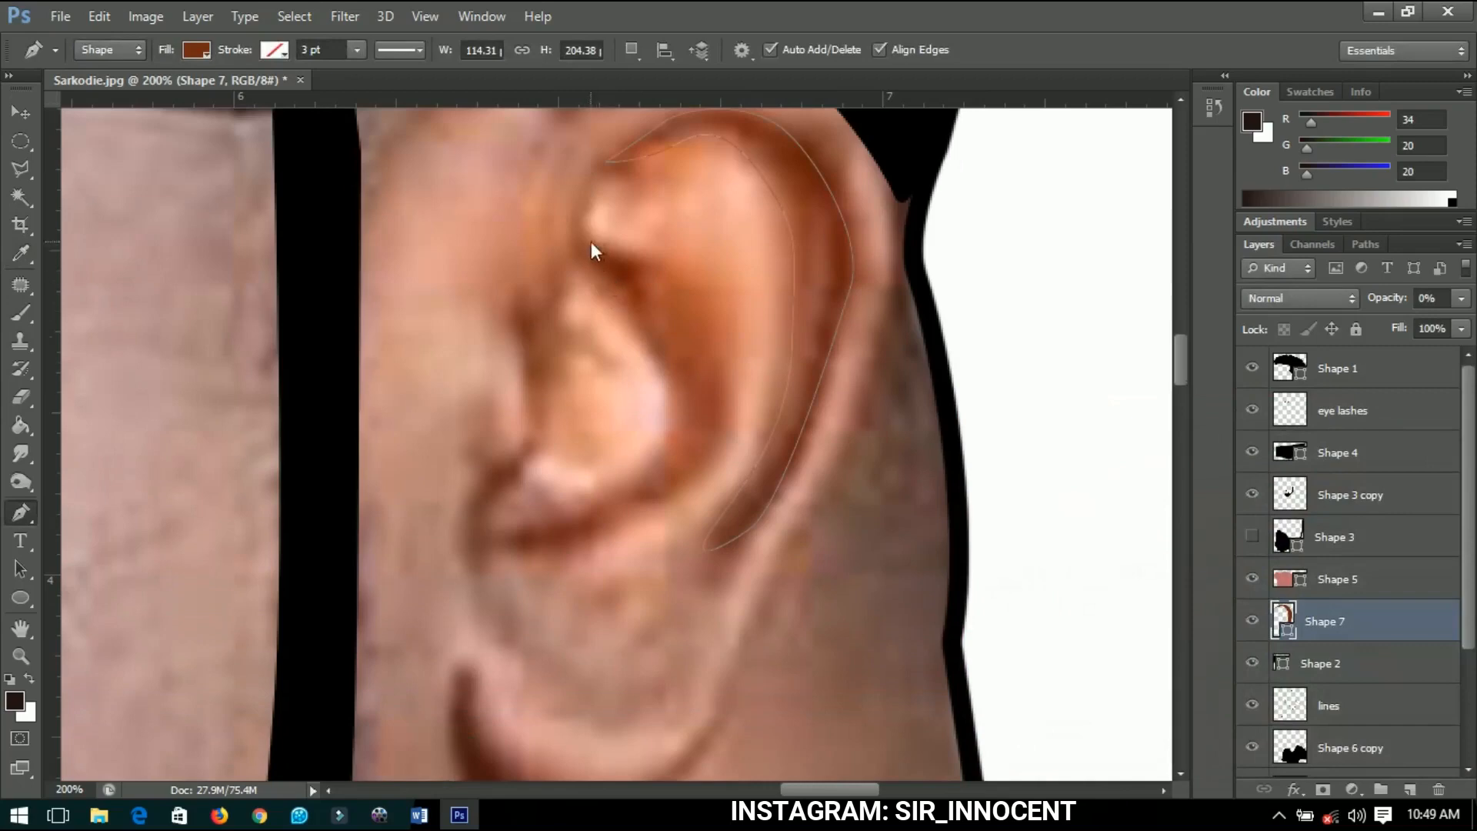
{"action": "left_click", "coordinate": [589, 241]}
{"action": "left_click", "coordinate": [632, 276]}
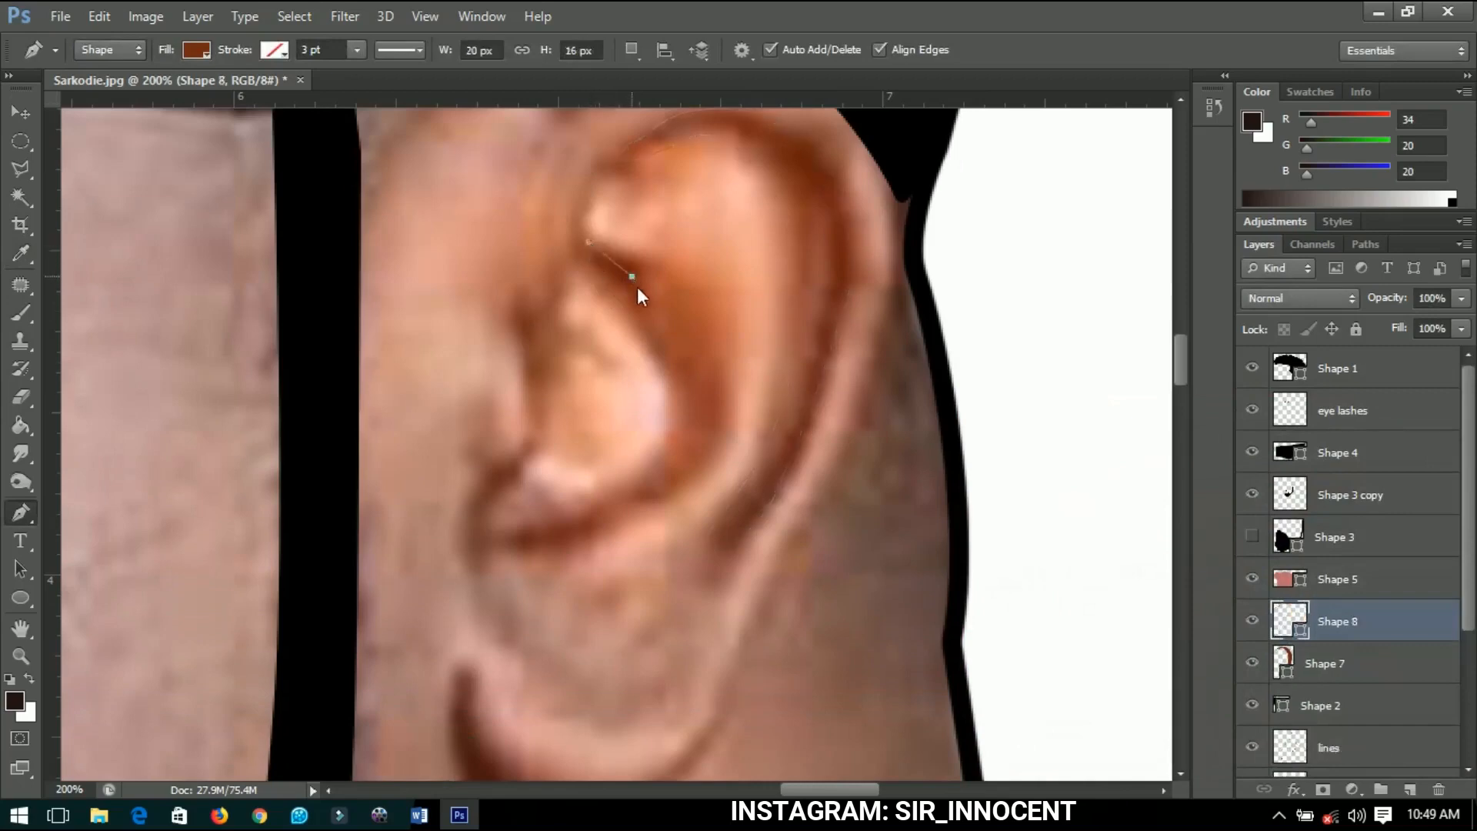
{"action": "left_click", "coordinate": [670, 348]}
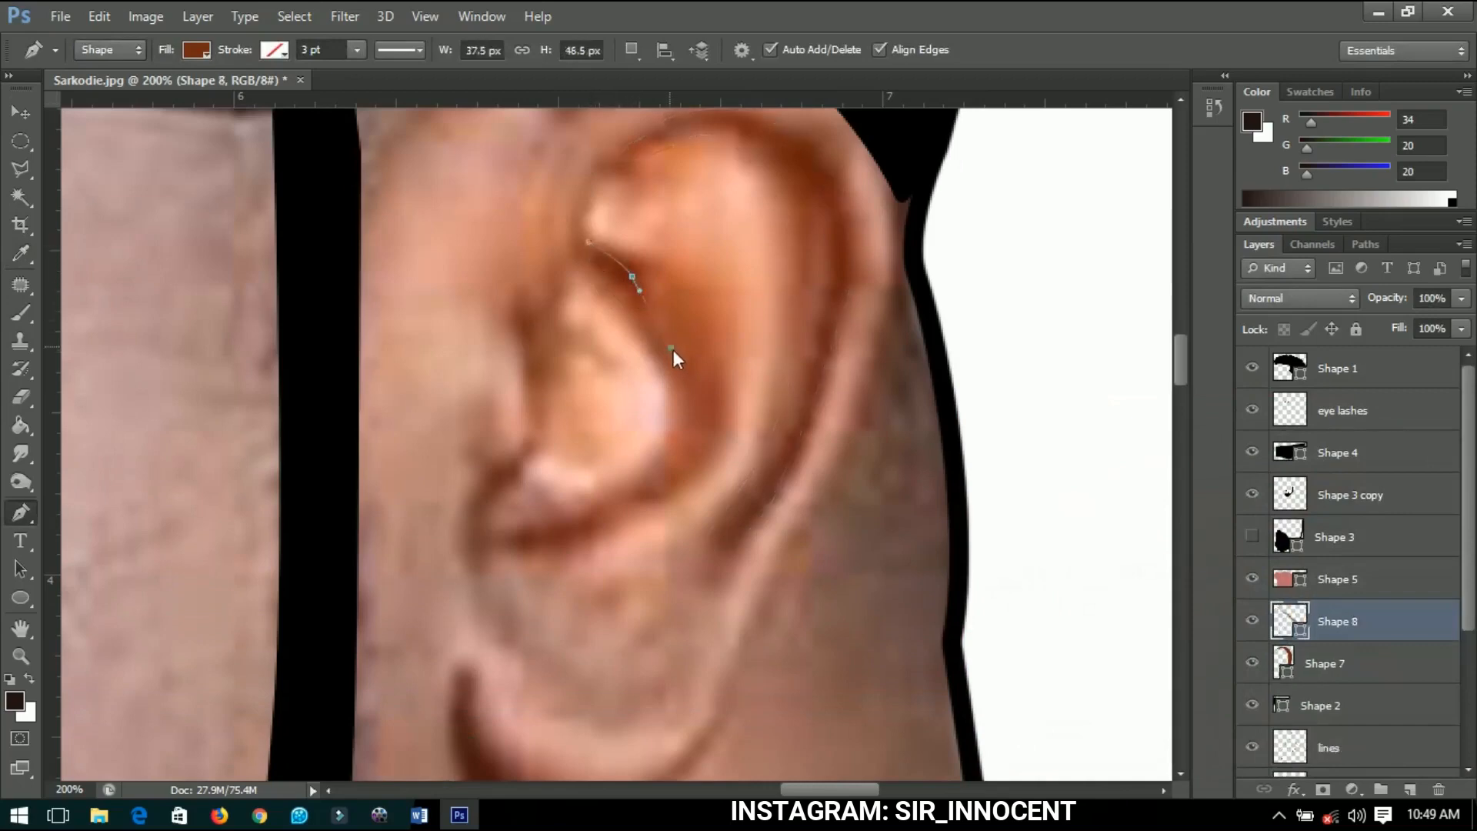
{"action": "left_click", "coordinate": [712, 364]}
{"action": "left_click", "coordinate": [720, 448]}
{"action": "left_click", "coordinate": [612, 518]}
- Set the inner ear shape's opacity to 0% and trace around the fold's lower tip and back along its inner edge
{"action": "left_click_drag", "start_coordinate": [689, 378], "coordinate": [918, 395]}
{"action": "key", "text": "0"}
{"action": "key", "text": "0"}
{"action": "left_click", "coordinate": [769, 562]}
{"action": "left_click", "coordinate": [750, 551]}
{"action": "left_click", "coordinate": [800, 539]}
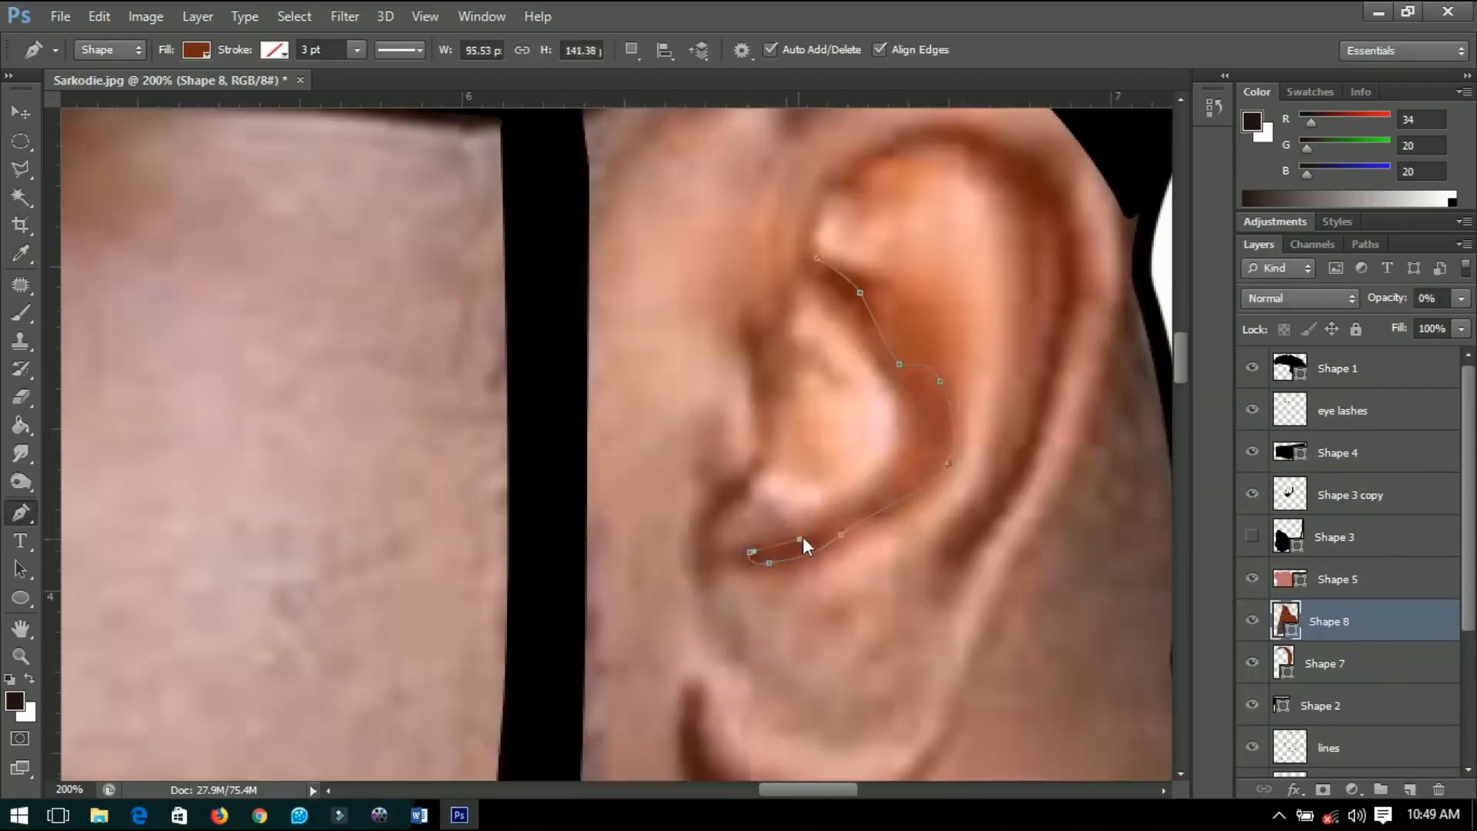
- Trace the shadow around the bottom of the earlobe as a thin curved shape and close it
{"action": "scroll", "coordinate": [904, 426], "scroll_direction": "down", "scroll_amount": 3}
{"action": "scroll", "coordinate": [888, 559], "scroll_direction": "up", "scroll_amount": 3}
{"action": "left_click", "coordinate": [746, 291]}
{"action": "mouse_move", "coordinate": [758, 375]}
{"action": "left_mouse_down"}
{"action": "mouse_move", "coordinate": [769, 396]}
{"action": "mouse_move", "coordinate": [878, 412]}
{"action": "left_mouse_up"}
{"action": "left_click_drag", "start_coordinate": [938, 385], "coordinate": [962, 363]}
{"action": "left_click", "coordinate": [993, 325]}
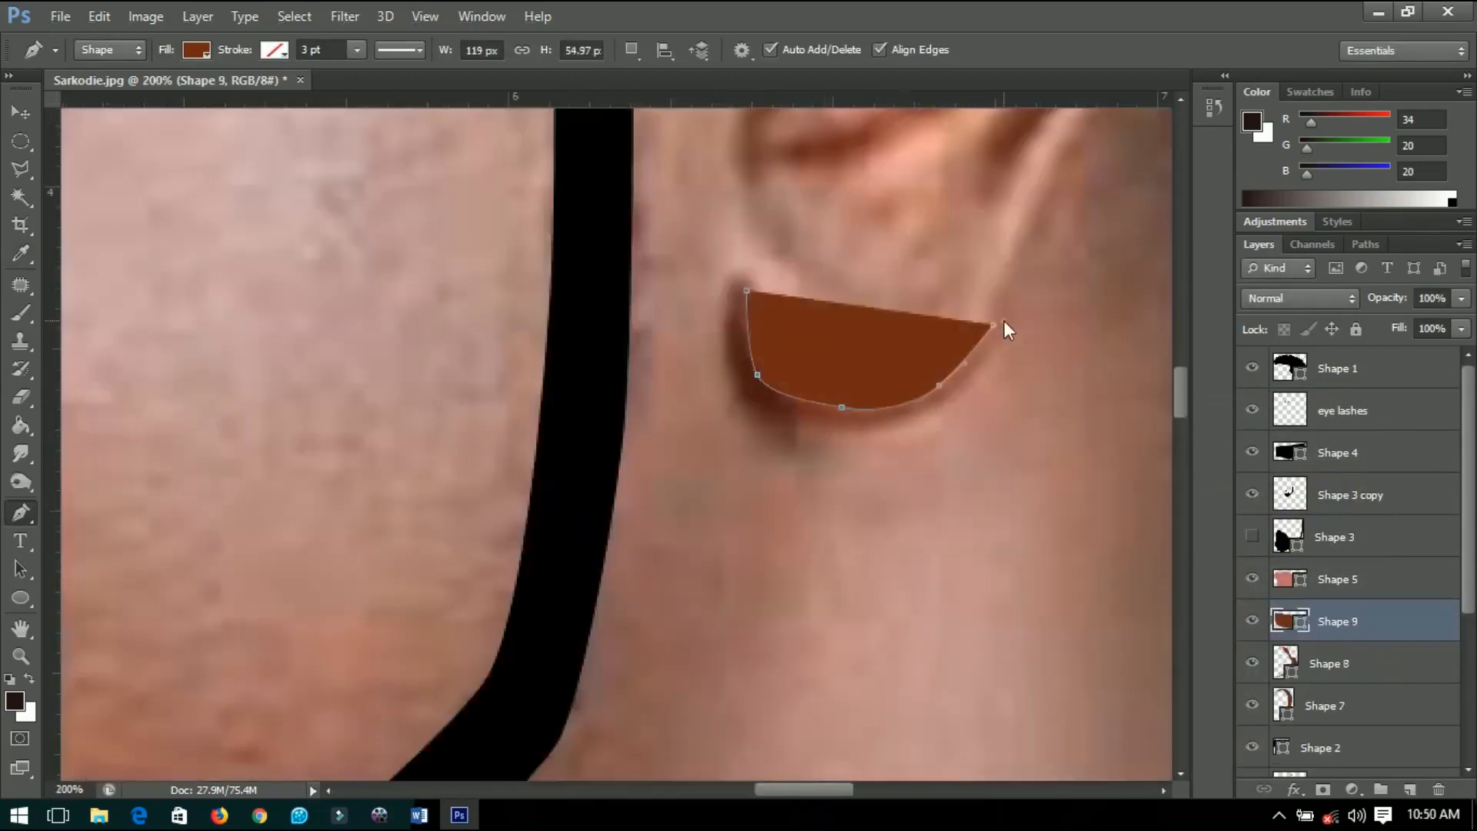
{"action": "left_click", "coordinate": [1004, 320]}
{"action": "left_click_drag", "start_coordinate": [734, 372], "coordinate": [731, 361]}
{"action": "left_click", "coordinate": [746, 291]}
- Lower the earlobe shape's opacity and change its fill color
{"action": "left_click_drag", "start_coordinate": [1387, 298], "coordinate": [1308, 297]}
{"action": "double_click", "coordinate": [1285, 621]}
{"action": "left_click", "coordinate": [1436, 442]}
- Select the Shape 7 ear rim layer and restore its opacity to 100%
{"action": "scroll", "coordinate": [777, 431], "scroll_direction": "down", "scroll_amount": 3}
{"action": "left_click", "coordinate": [1342, 663]}
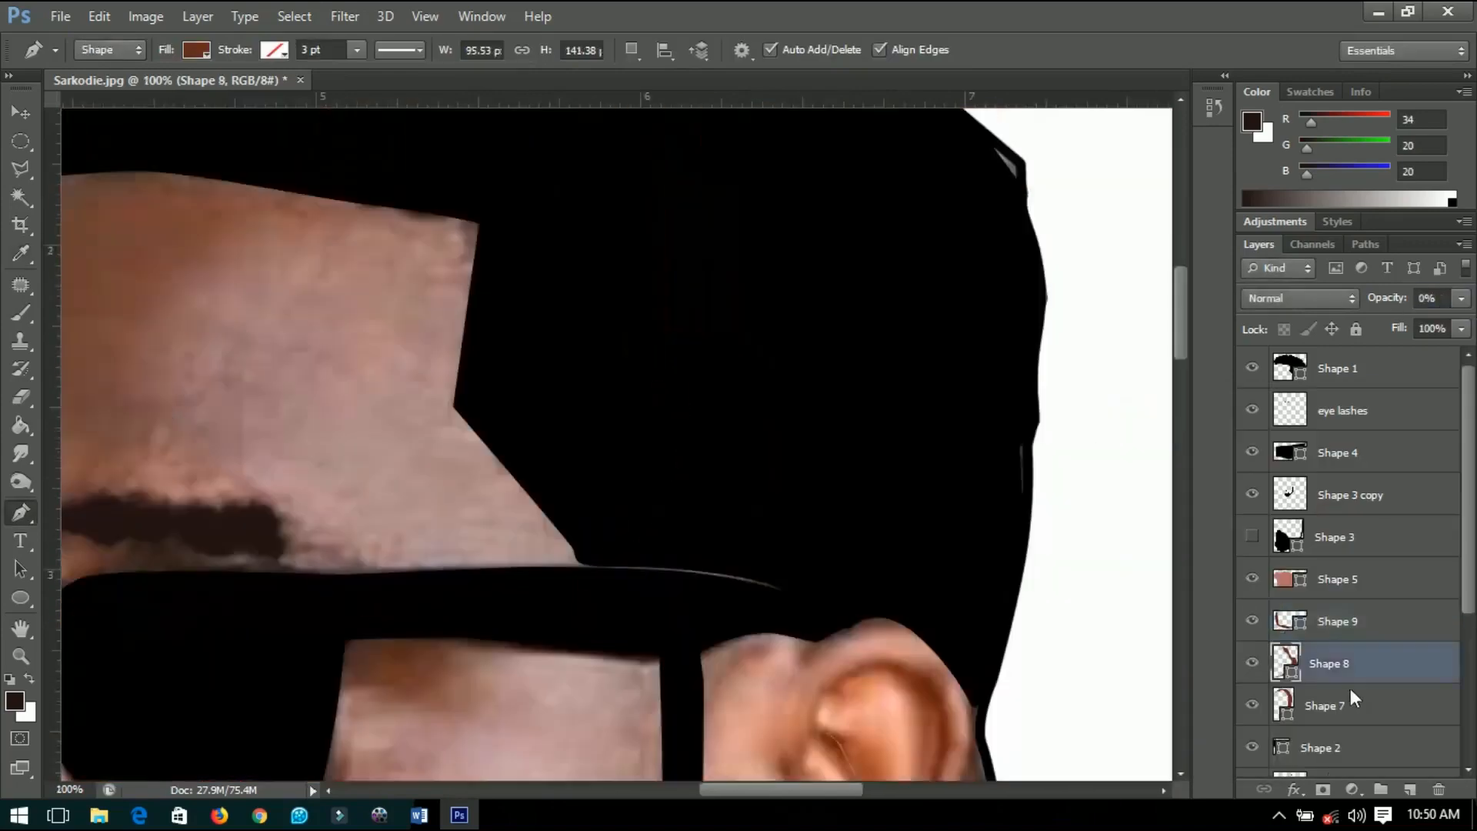
{"action": "left_click", "coordinate": [1347, 701]}
- Trace the upper edge of the larger nostril's shadow and follow it up around the side of the nose wing
{"action": "scroll", "coordinate": [654, 495], "scroll_direction": "down", "scroll_amount": 4}
{"action": "scroll", "coordinate": [548, 511], "scroll_direction": "up", "scroll_amount": 1}
{"action": "left_click_drag", "start_coordinate": [379, 511], "coordinate": [1052, 474]}
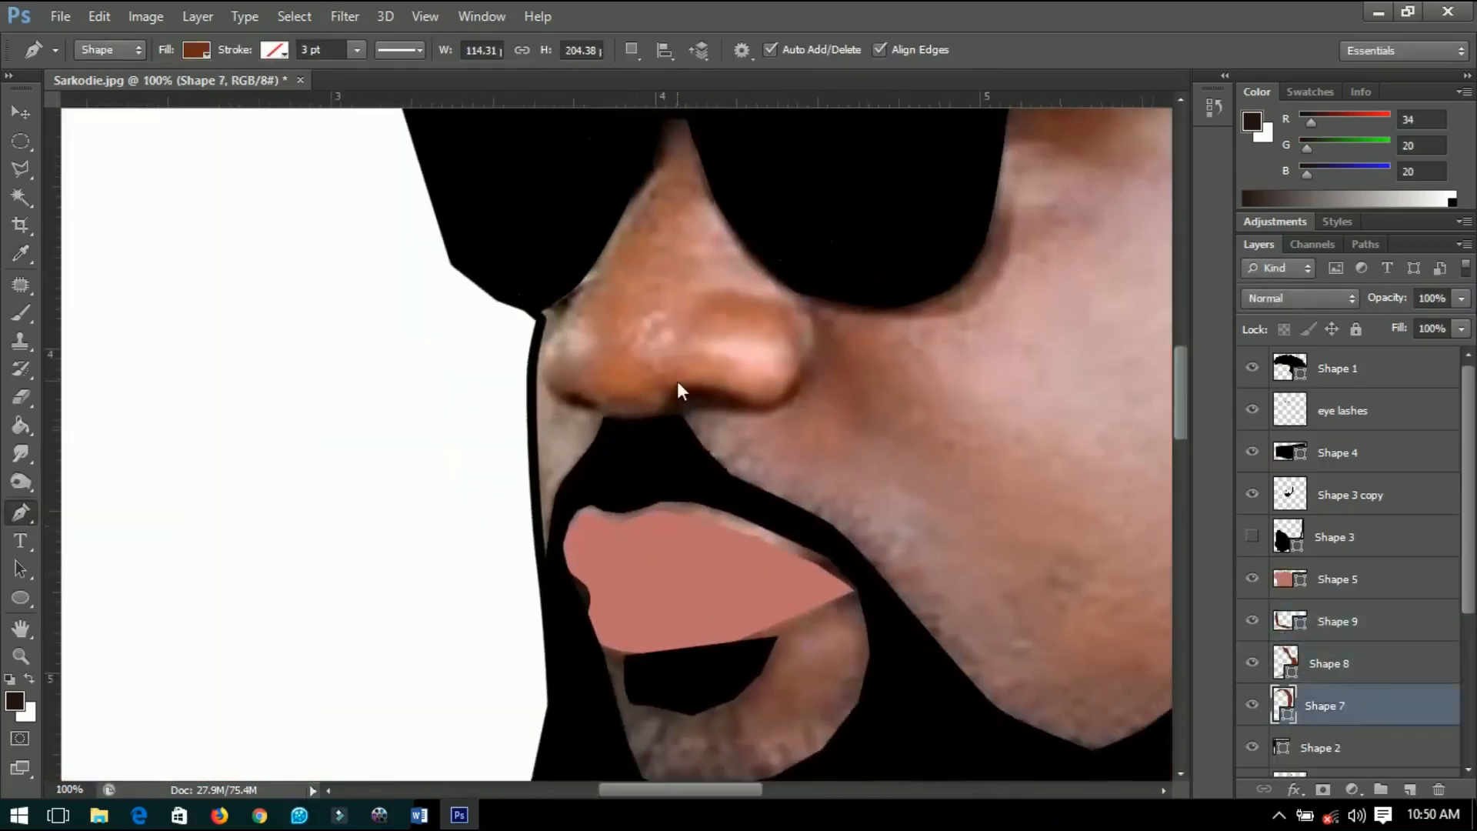
{"action": "scroll", "coordinate": [677, 381], "scroll_direction": "up", "scroll_amount": 2}
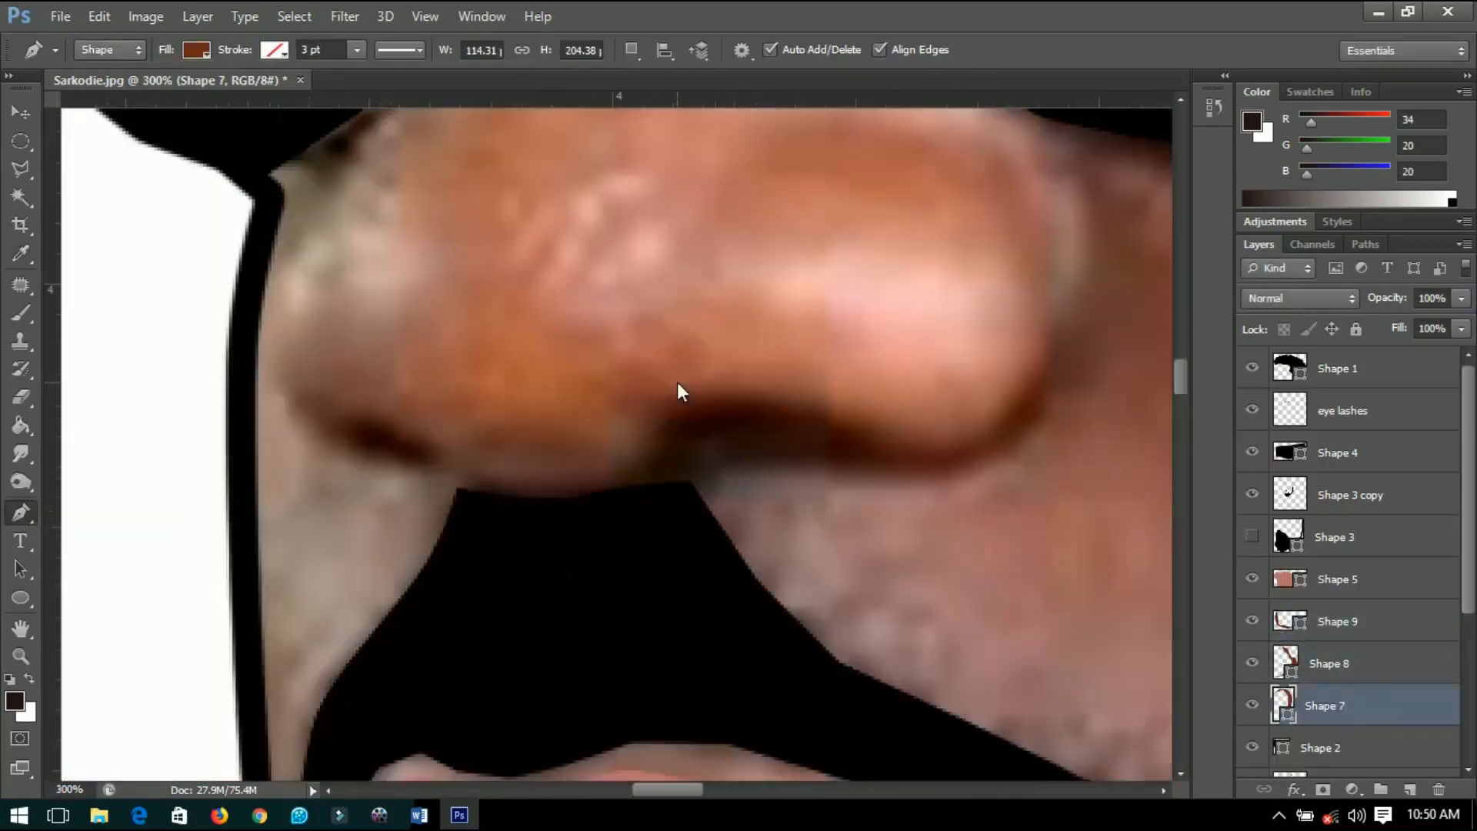
{"action": "left_click", "coordinate": [661, 420]}
{"action": "left_click_drag", "start_coordinate": [704, 397], "coordinate": [740, 394]}
{"action": "left_click_drag", "start_coordinate": [825, 417], "coordinate": [862, 436]}
{"action": "left_click", "coordinate": [922, 447]}
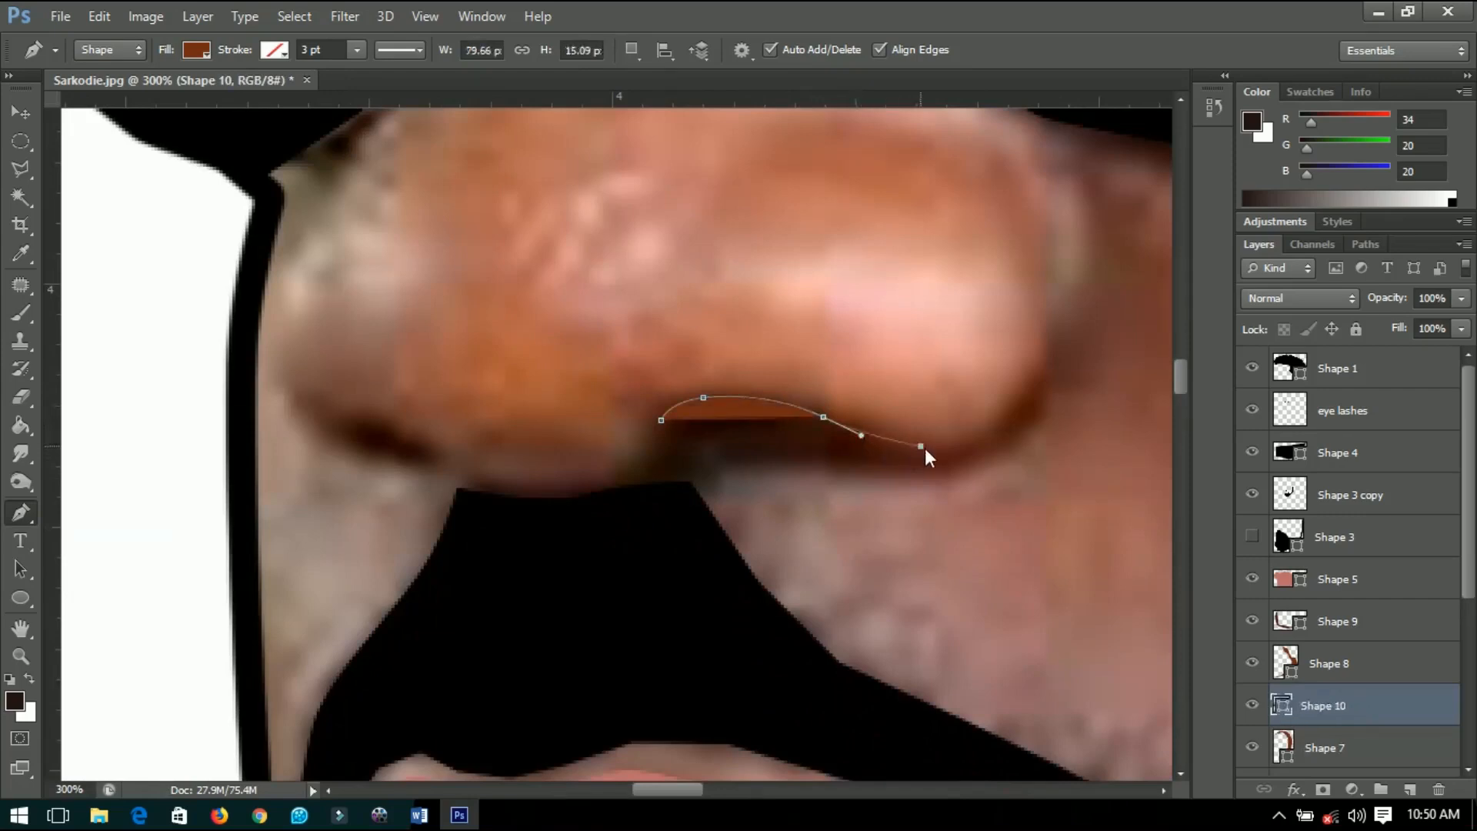
{"action": "mouse_move", "coordinate": [989, 423]}
{"action": "left_mouse_down"}
{"action": "mouse_move", "coordinate": [1004, 408]}
{"action": "mouse_move", "coordinate": [1020, 440]}
{"action": "left_mouse_up"}
{"action": "left_click", "coordinate": [1018, 388]}
{"action": "left_click", "coordinate": [1034, 367]}
{"action": "left_click", "coordinate": [1044, 364]}
- Lower the nostril shape's opacity, trace back along the shadow's lower edge and close the path at its start
{"action": "left_click_drag", "start_coordinate": [954, 469], "coordinate": [939, 468]}
{"action": "key", "text": "0"}
{"action": "key", "text": "0"}
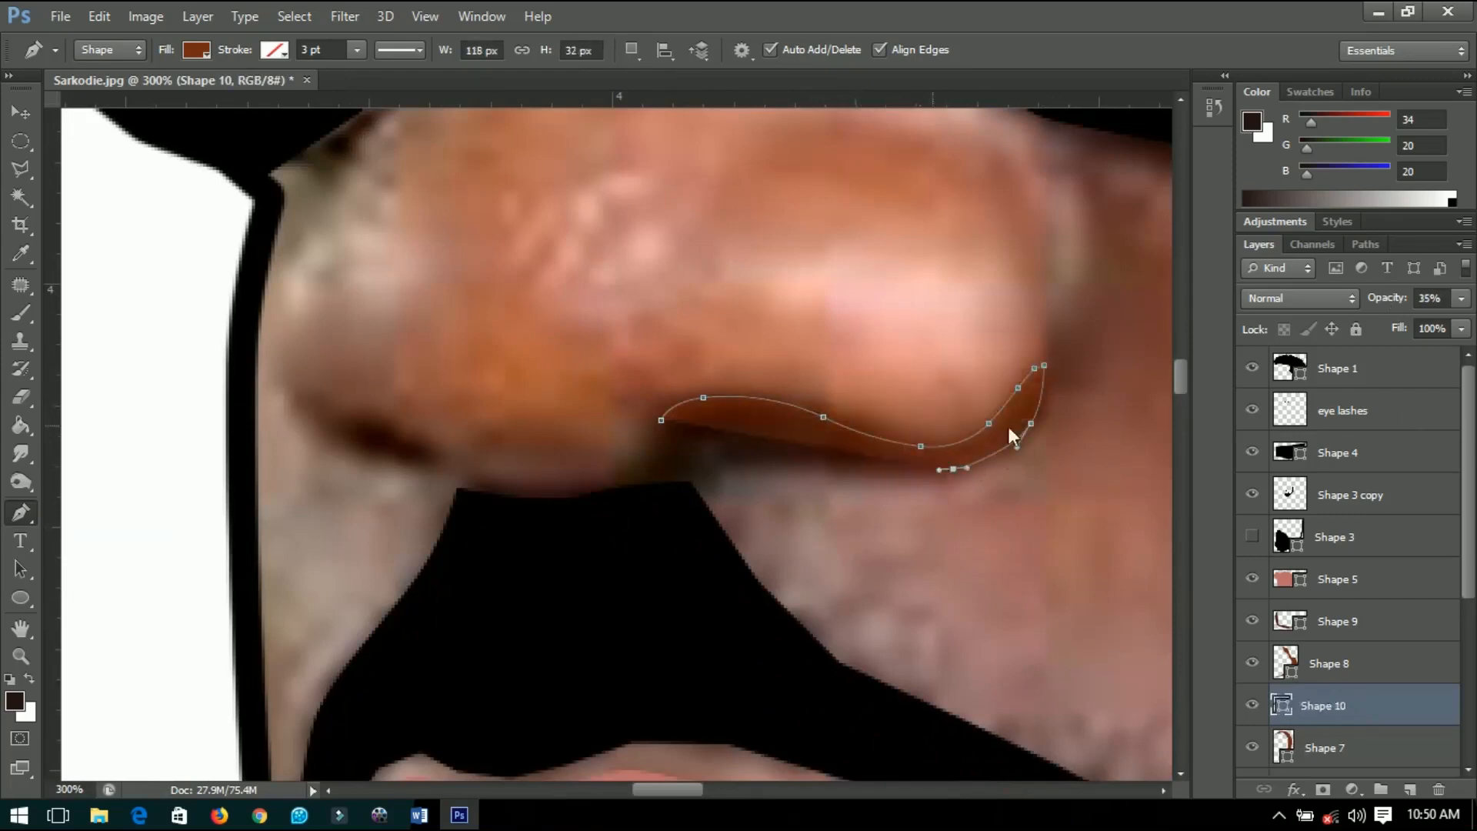
{"action": "left_click_drag", "start_coordinate": [842, 460], "coordinate": [820, 459]}
{"action": "left_click", "coordinate": [671, 455]}
{"action": "left_click", "coordinate": [661, 420]}
- Fill the nostril shape with the dark brown sampled from the nose shadow and restore its opacity to 100%
{"action": "double_click", "coordinate": [1282, 706]}
{"action": "left_click", "coordinate": [784, 424]}
{"action": "left_click", "coordinate": [1441, 442]}
{"action": "key", "text": "0"}
- Trace the small dark shadow under the far nostril as another filled shape
{"action": "left_click", "coordinate": [301, 394]}
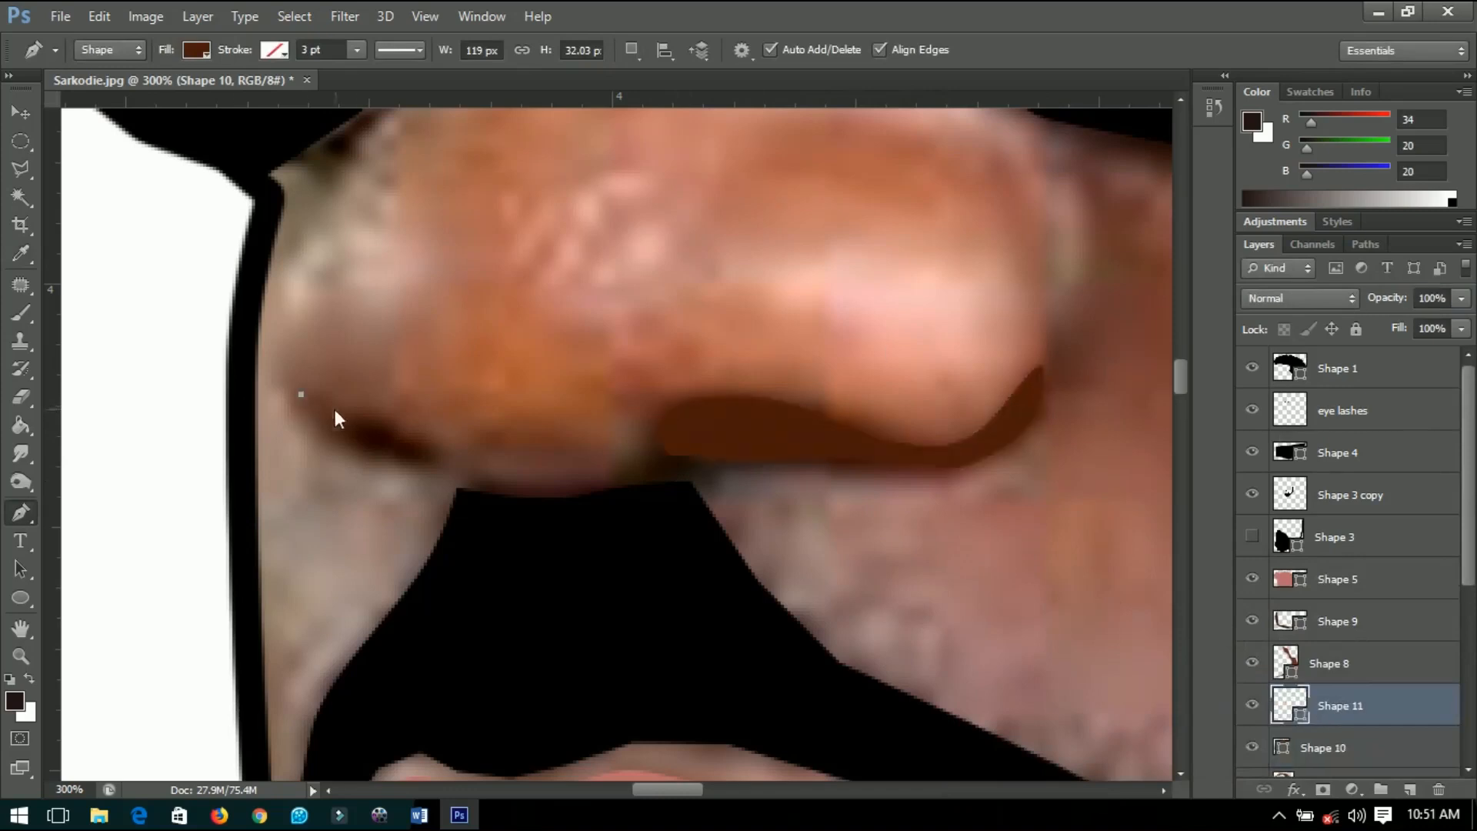
{"action": "left_click", "coordinate": [370, 423]}
{"action": "scroll", "coordinate": [486, 436], "scroll_direction": "down", "scroll_amount": 10}
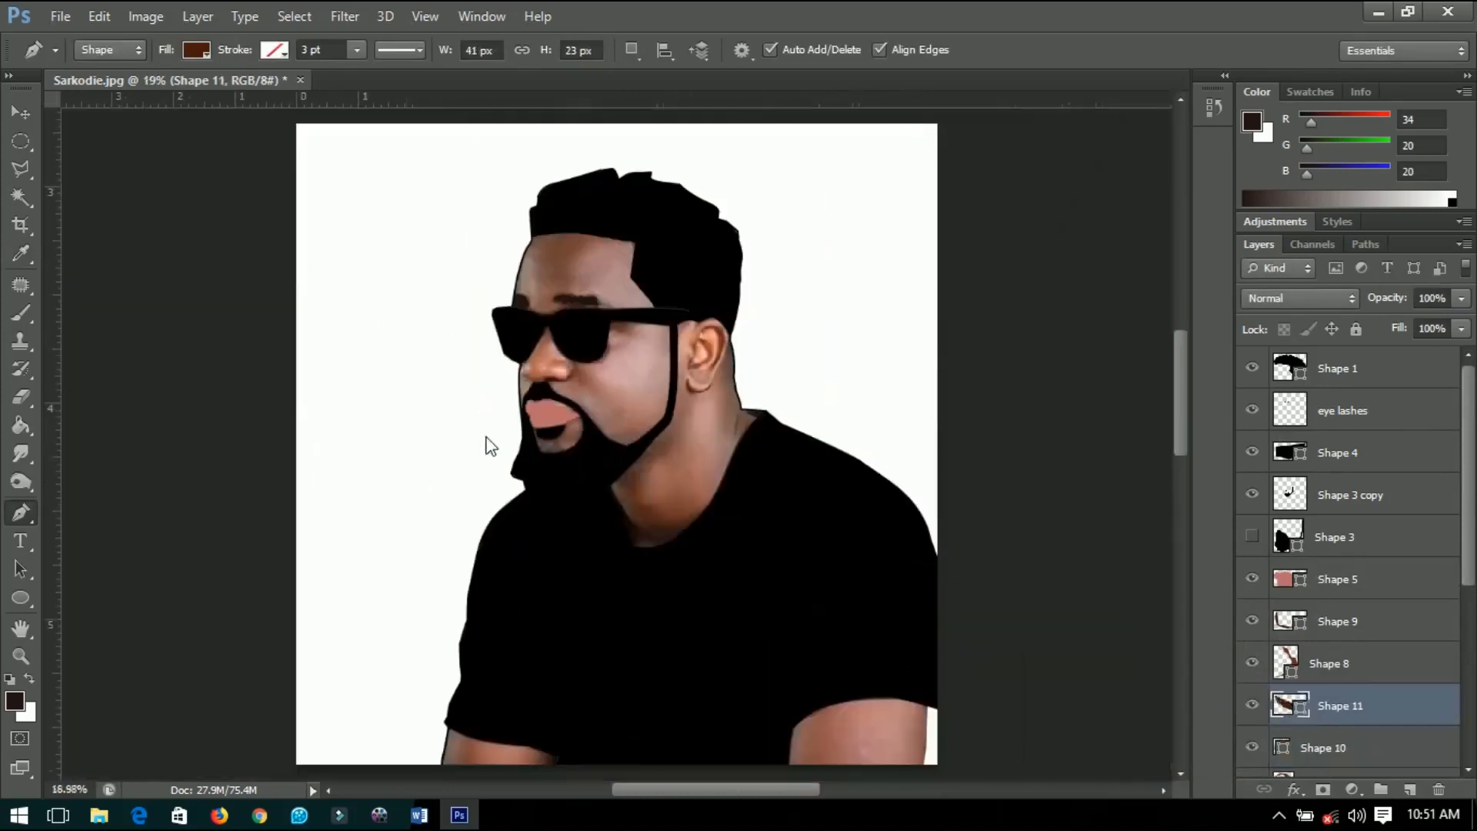
- Hide the Layer 0 photo and restore the Shape 8 inner ear layer's opacity to 100%
{"action": "left_click", "coordinate": [21, 112]}
{"action": "scroll", "coordinate": [1316, 676], "scroll_direction": "down", "scroll_amount": 5}
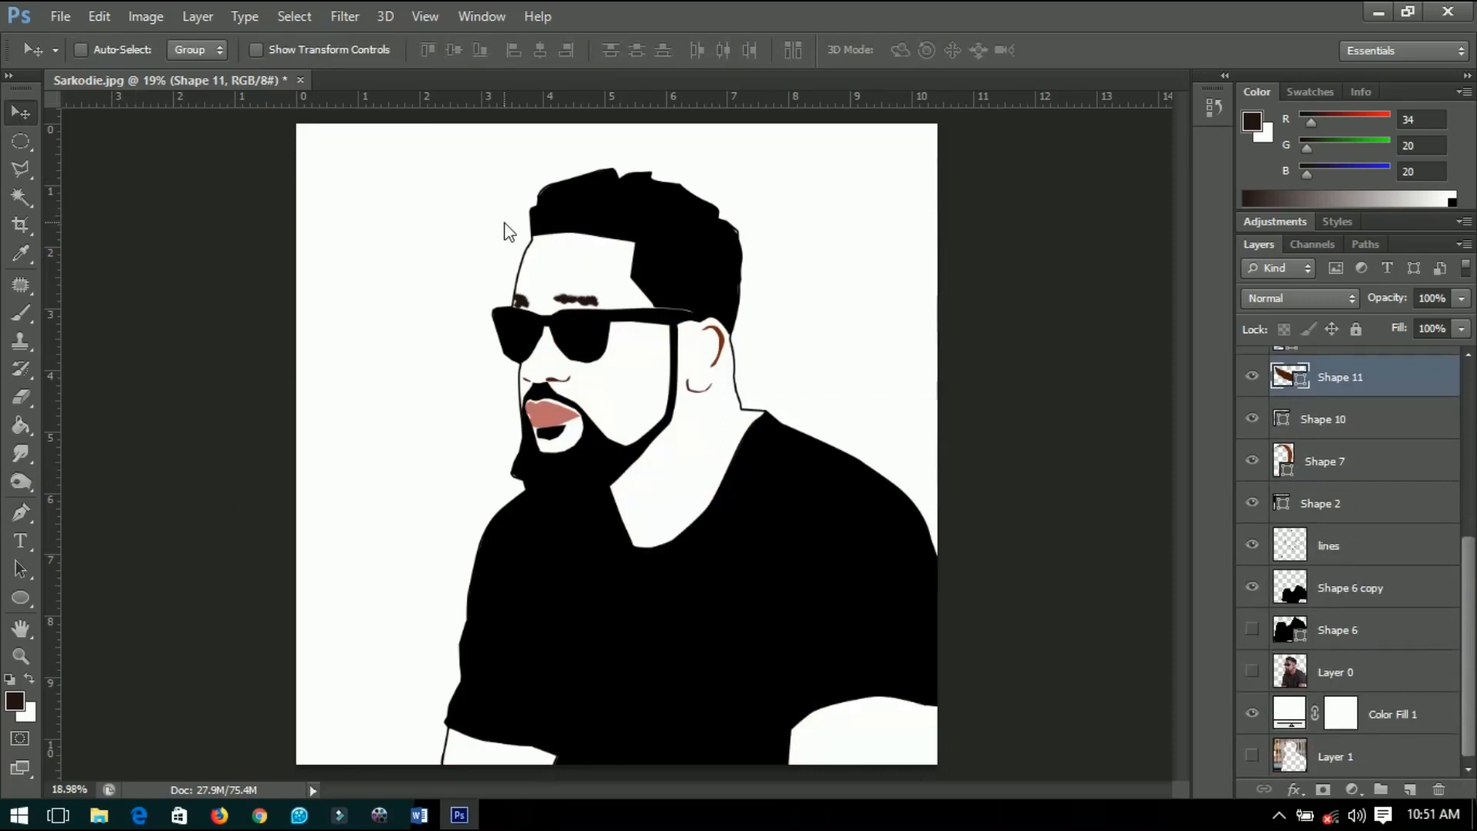
{"action": "scroll", "coordinate": [1343, 460], "scroll_direction": "up", "scroll_amount": 1}
{"action": "left_click", "coordinate": [1336, 460]}
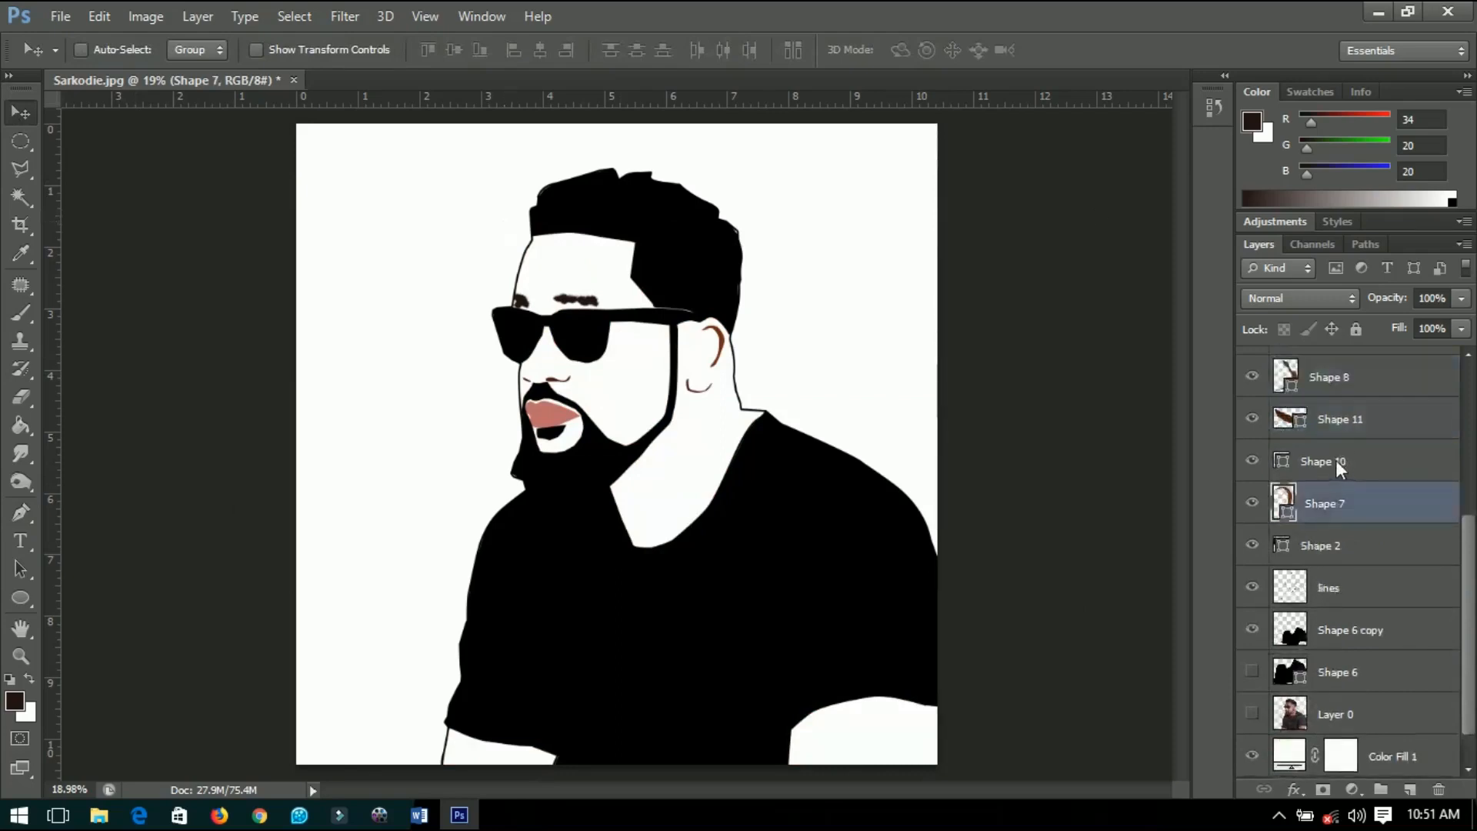
{"action": "scroll", "coordinate": [1337, 450], "scroll_direction": "up", "scroll_amount": 1}
{"action": "double_click", "coordinate": [1339, 459]}
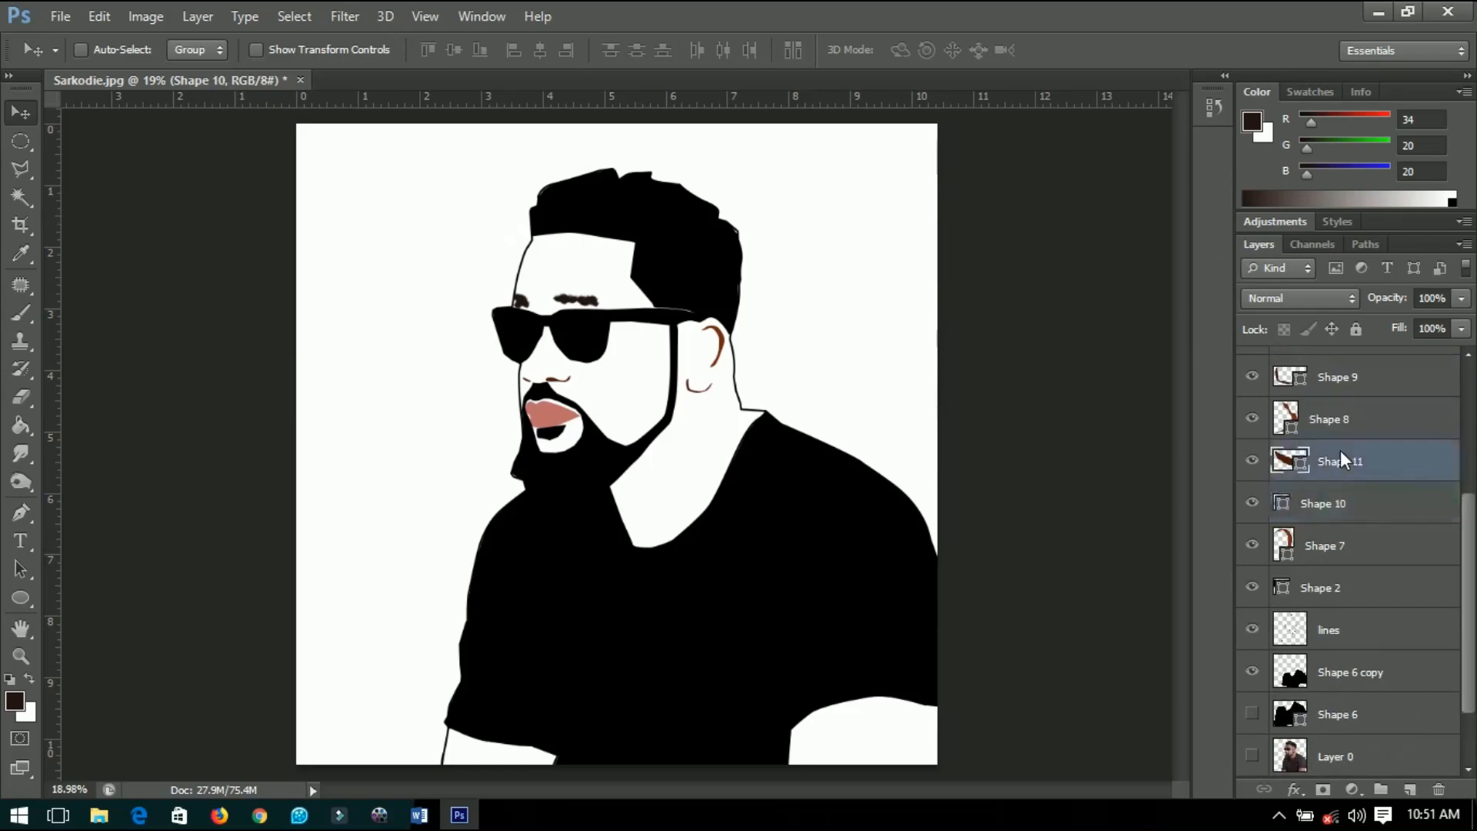
{"action": "left_click", "coordinate": [1345, 424]}
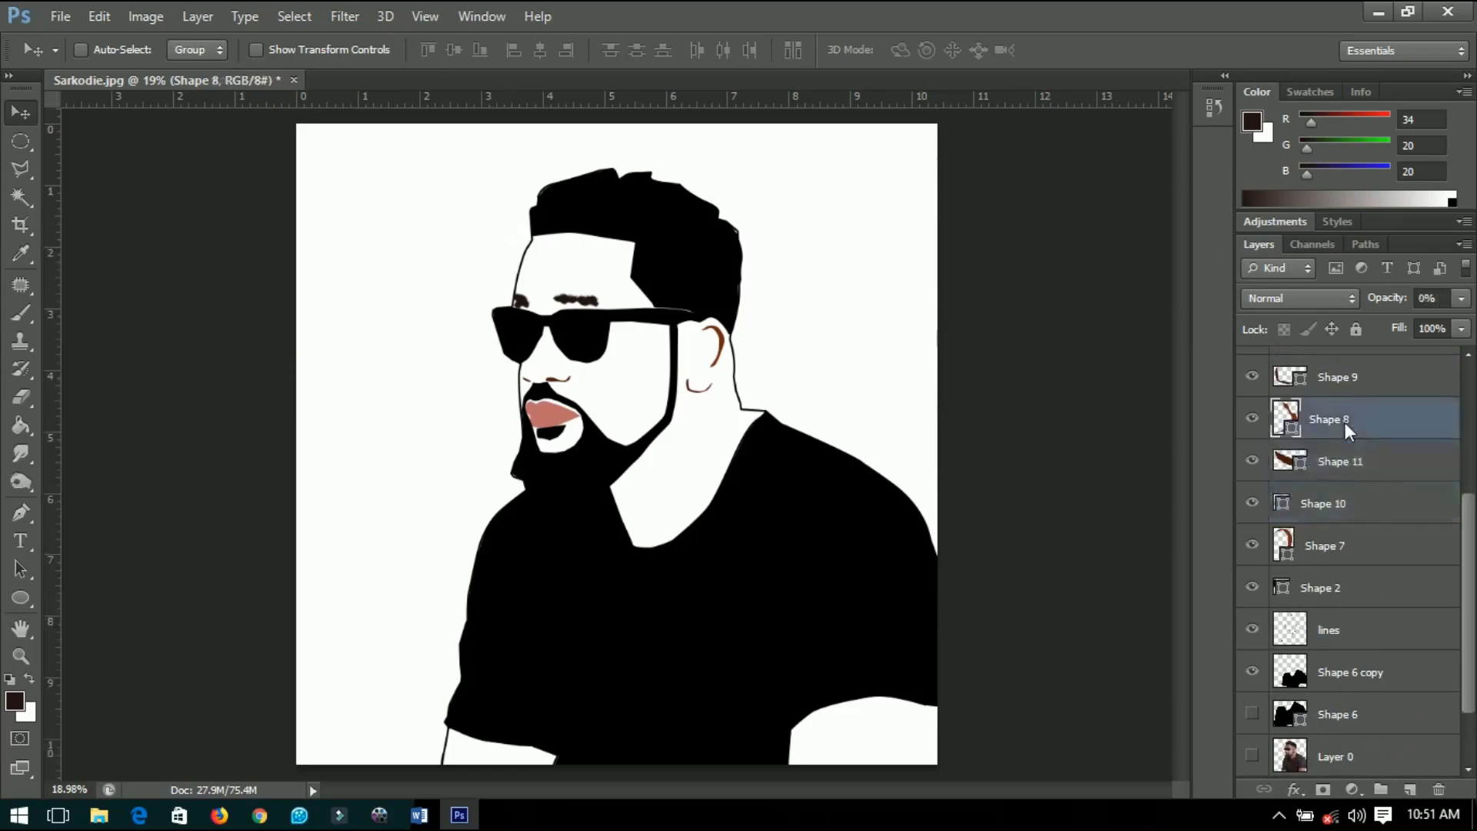
{"action": "mouse_move", "coordinate": [1386, 296]}
{"action": "left_mouse_down"}
{"action": "mouse_move", "coordinate": [1447, 297]}
{"action": "mouse_move", "coordinate": [1401, 300]}
{"action": "left_mouse_up"}
- Select the hidden Layer 0 photo as the insertion point for a new shape and activate the Pen tool in Shape mode
{"action": "scroll", "coordinate": [656, 296], "scroll_direction": "up", "scroll_amount": 1}
{"action": "scroll", "coordinate": [656, 295], "scroll_direction": "down", "scroll_amount": 2}
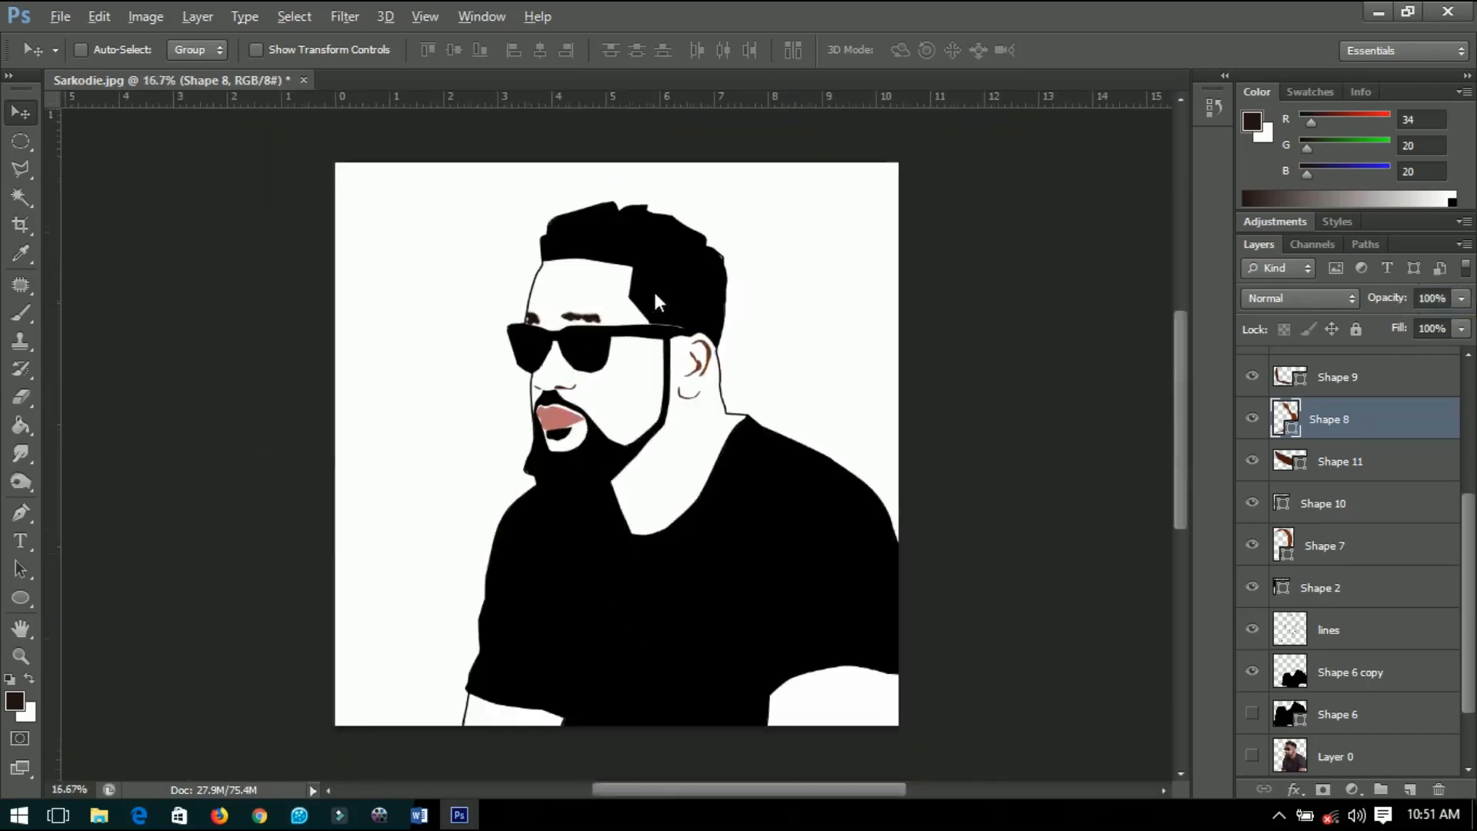
{"action": "scroll", "coordinate": [511, 683], "scroll_direction": "up", "scroll_amount": 4}
{"action": "scroll", "coordinate": [510, 682], "scroll_direction": "up", "scroll_amount": 3}
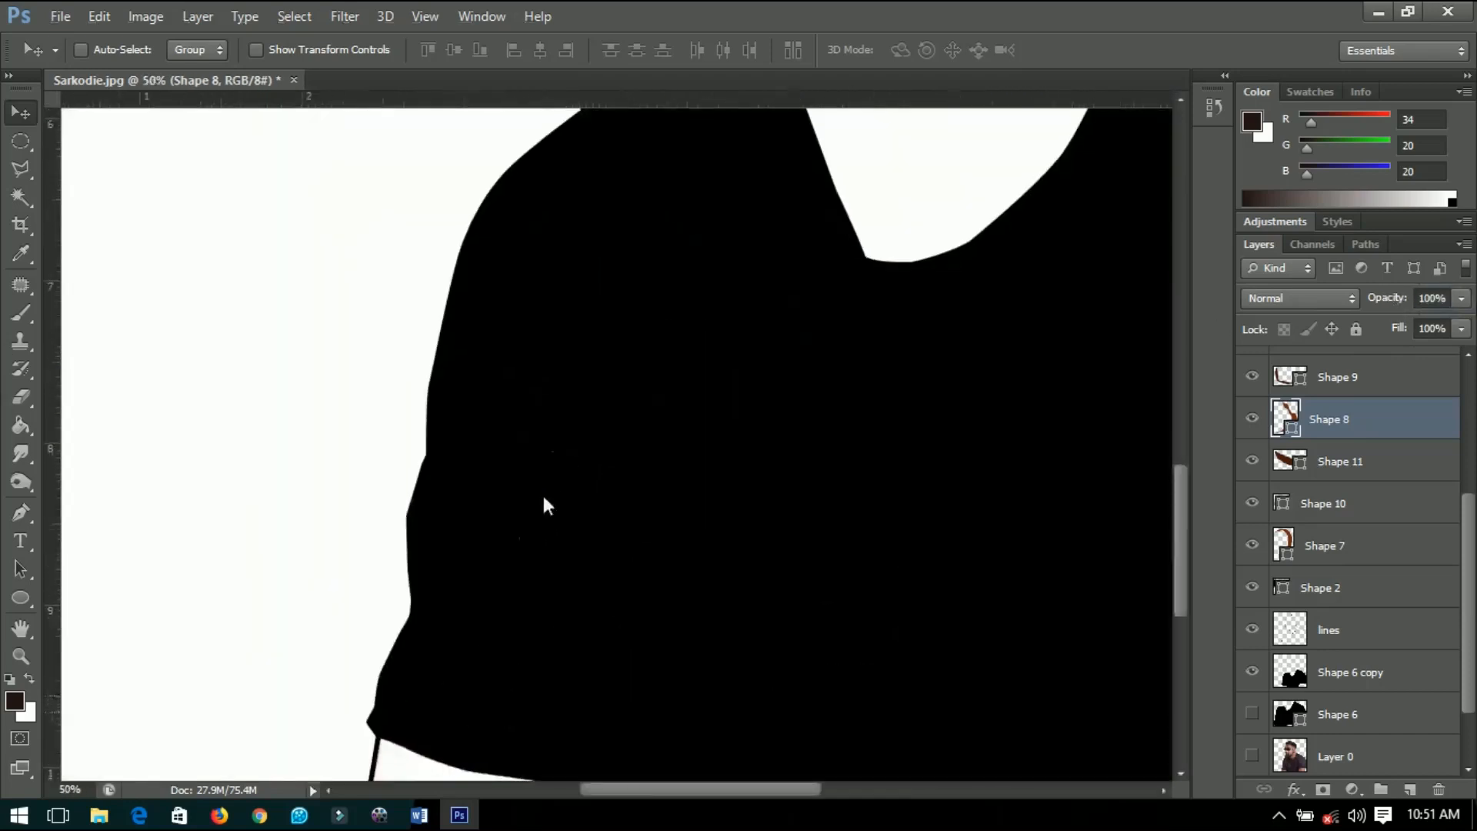
{"action": "scroll", "coordinate": [542, 491], "scroll_direction": "down", "scroll_amount": 3}
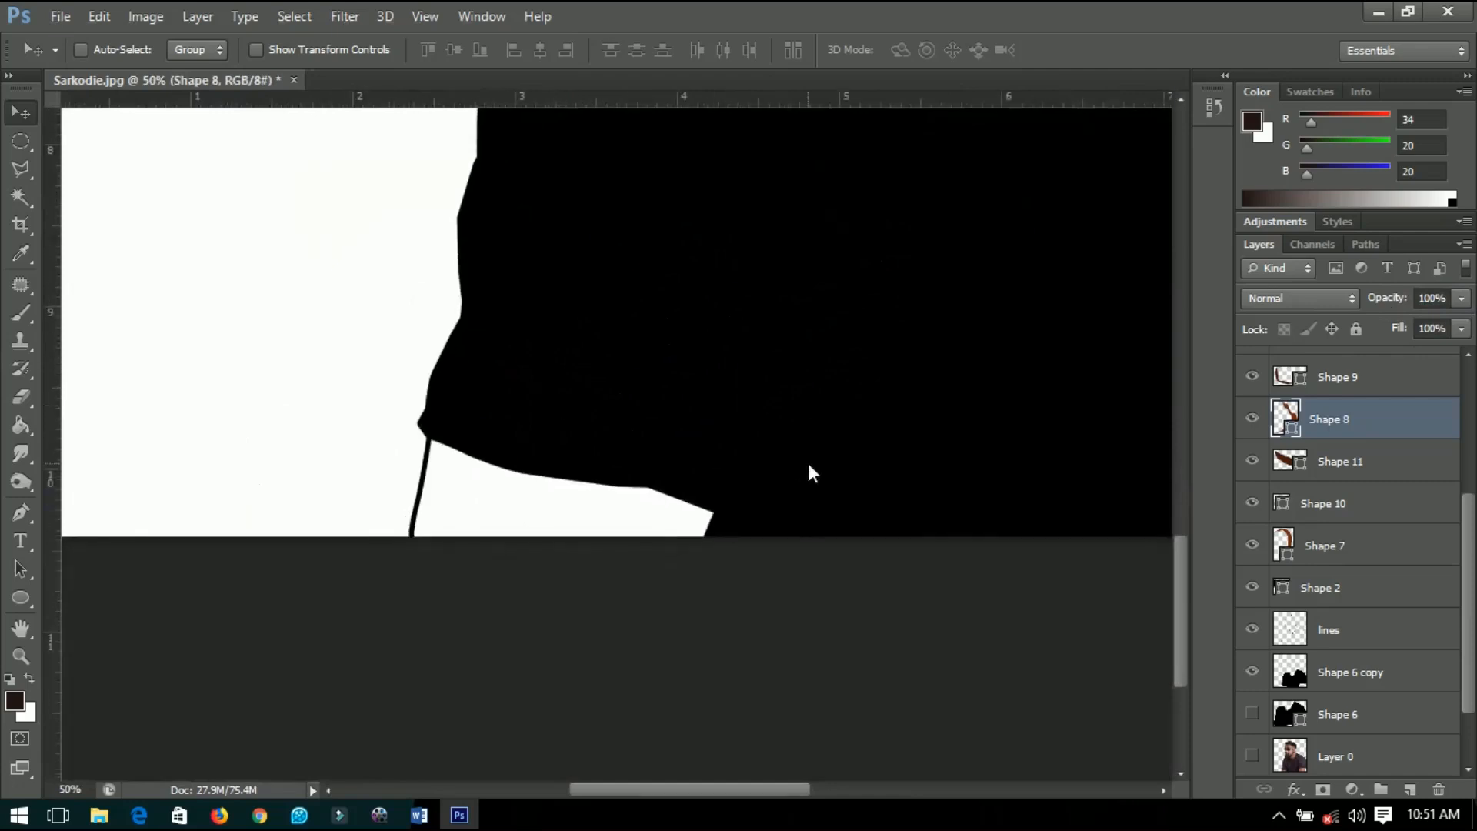
{"action": "scroll", "coordinate": [1433, 612], "scroll_direction": "down", "scroll_amount": 2}
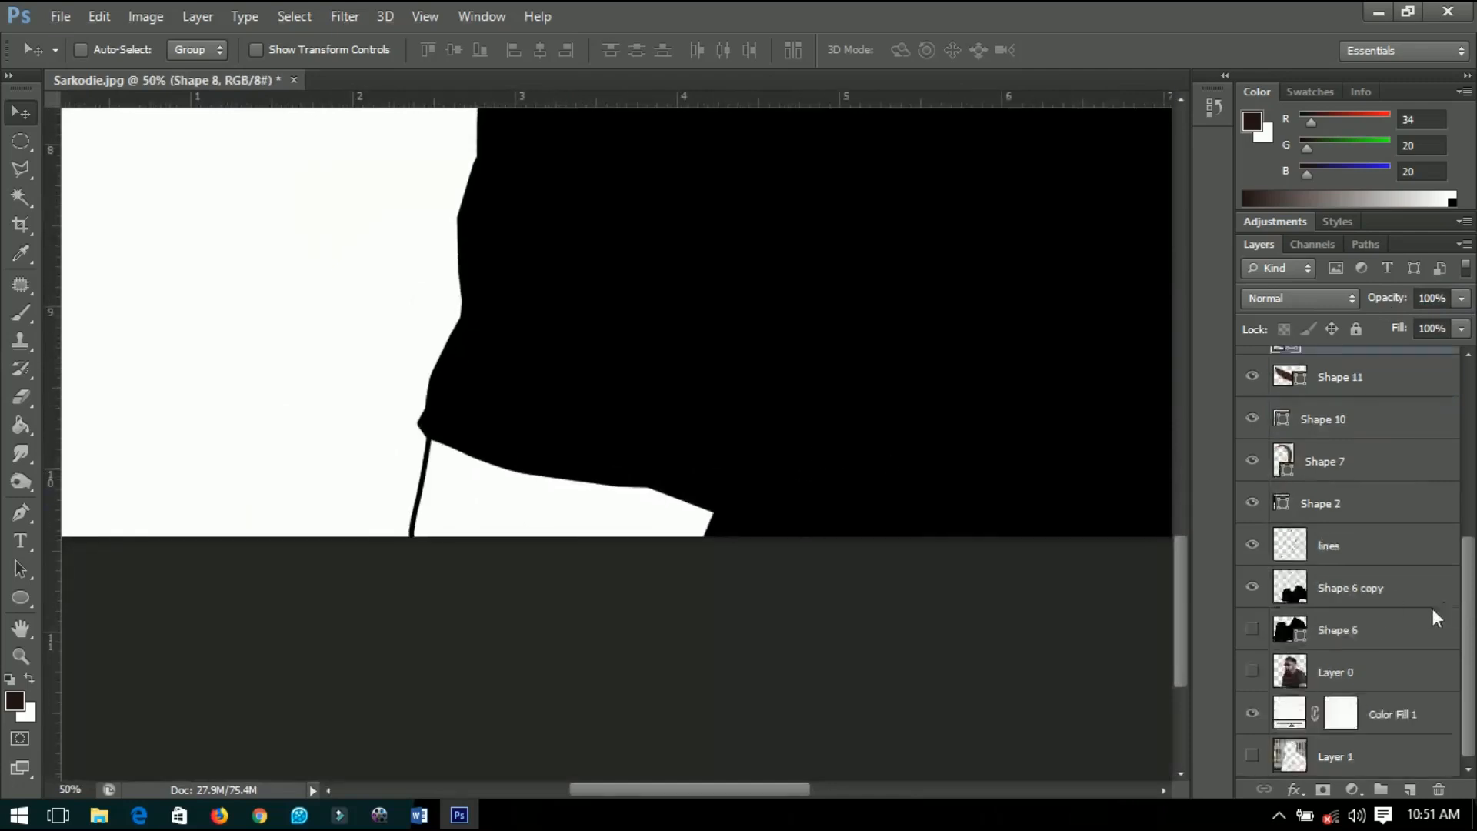
{"action": "left_click", "coordinate": [1356, 675]}
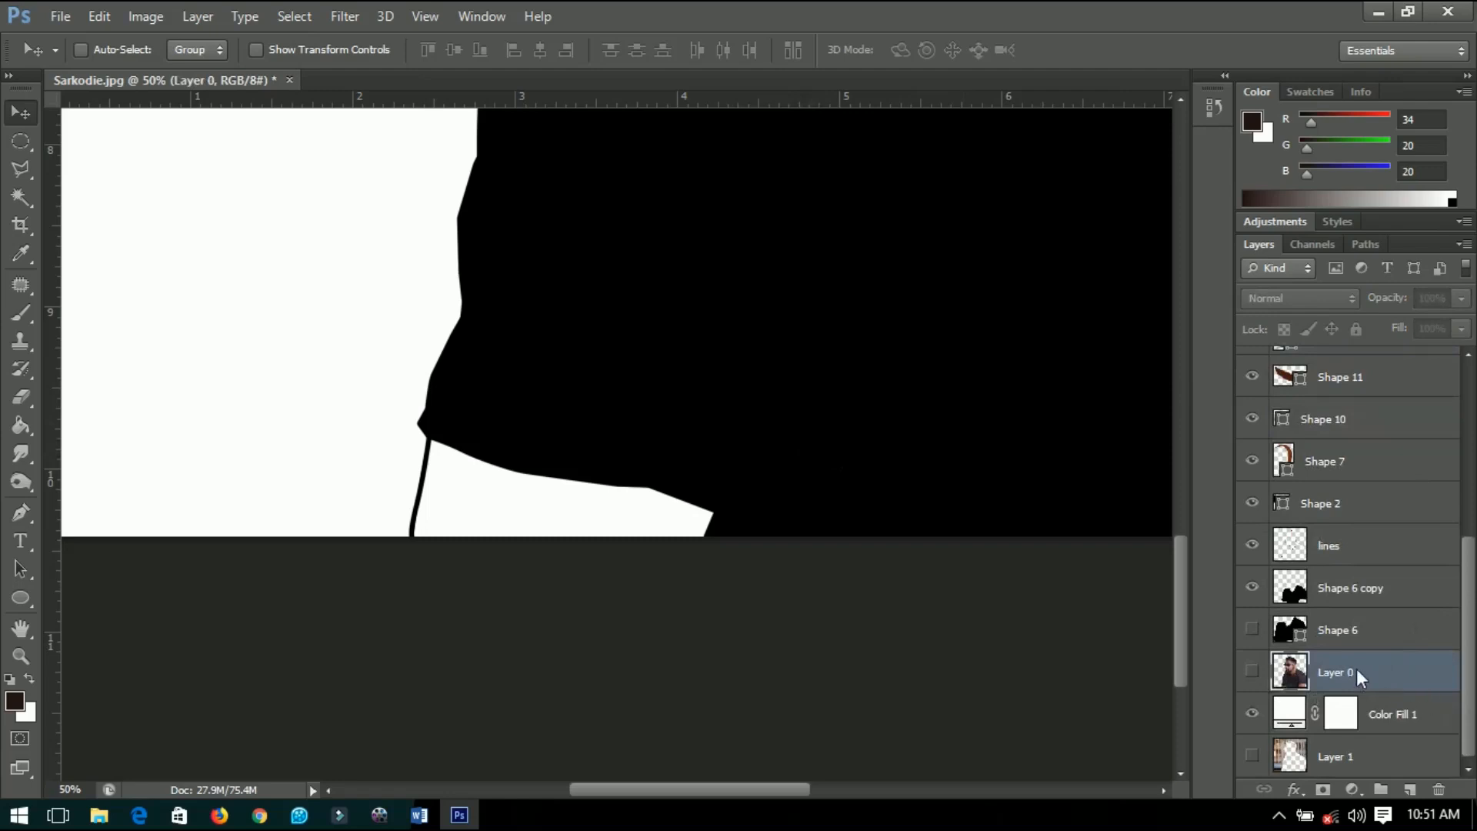
{"action": "left_click", "coordinate": [21, 512]}
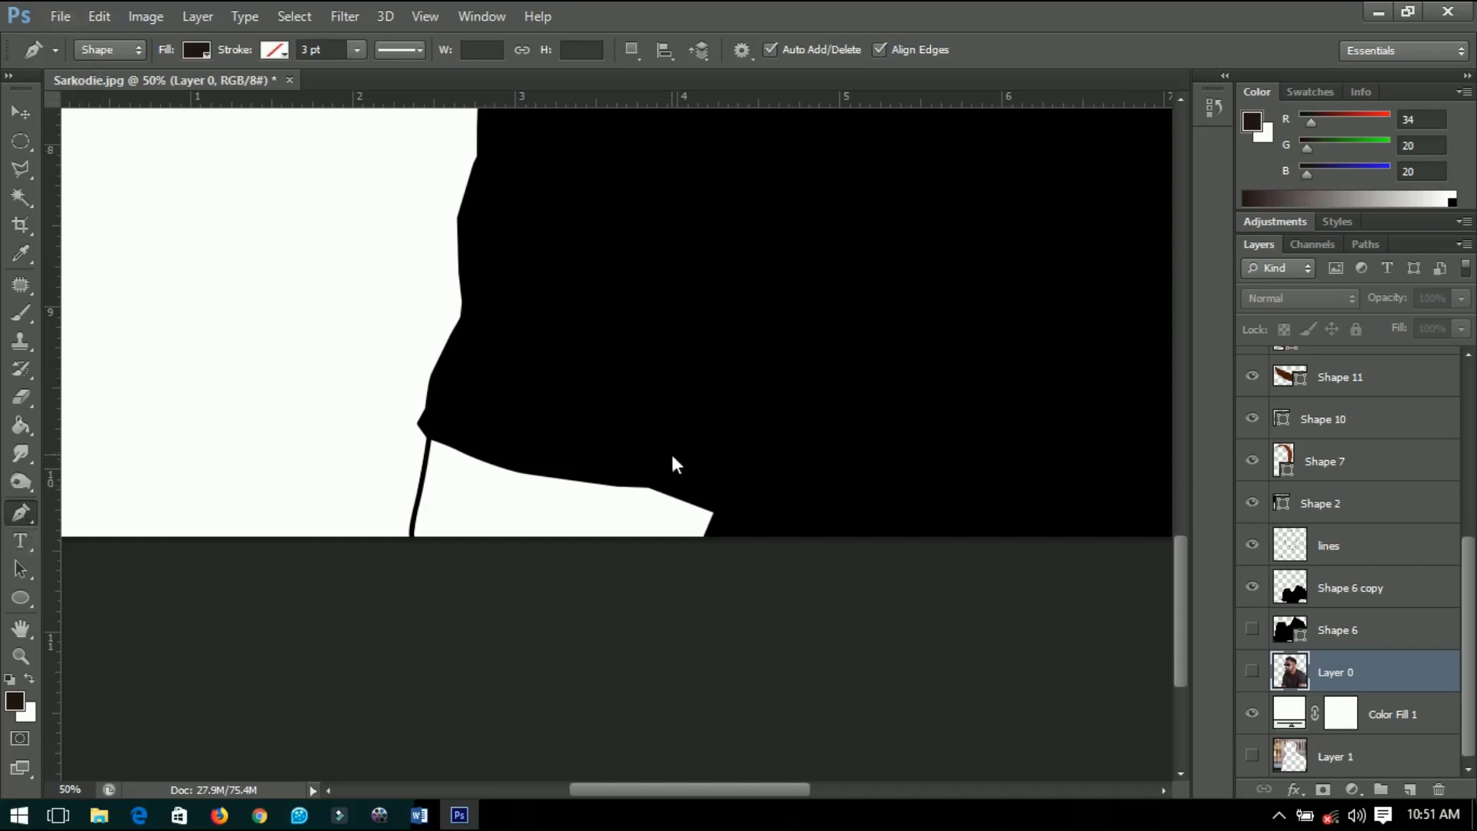
- Set the foreground and shape fill color to the orange-tan skin tone e49753
{"action": "left_click", "coordinate": [15, 701]}
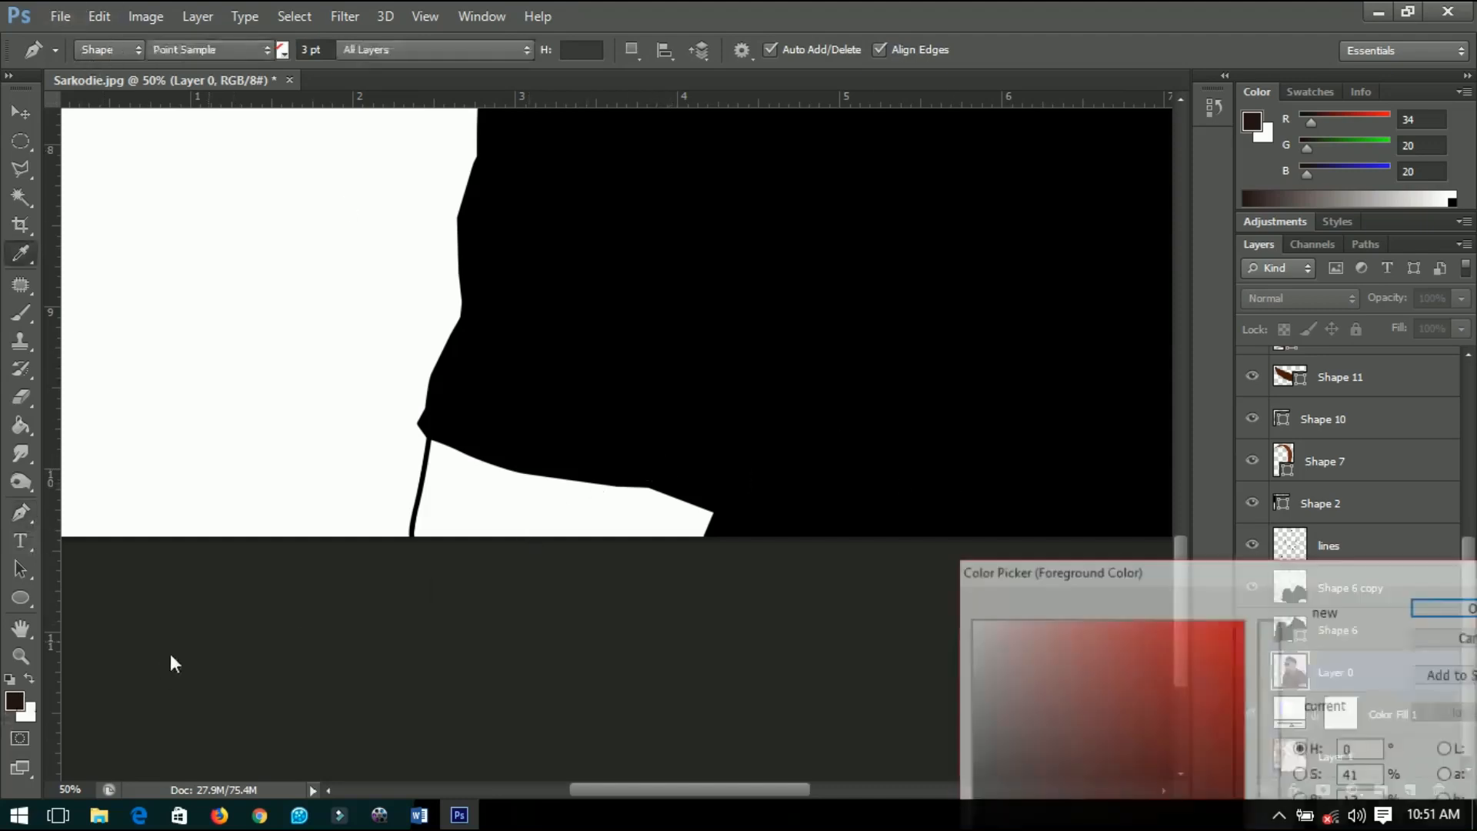
{"action": "left_click", "coordinate": [1099, 691]}
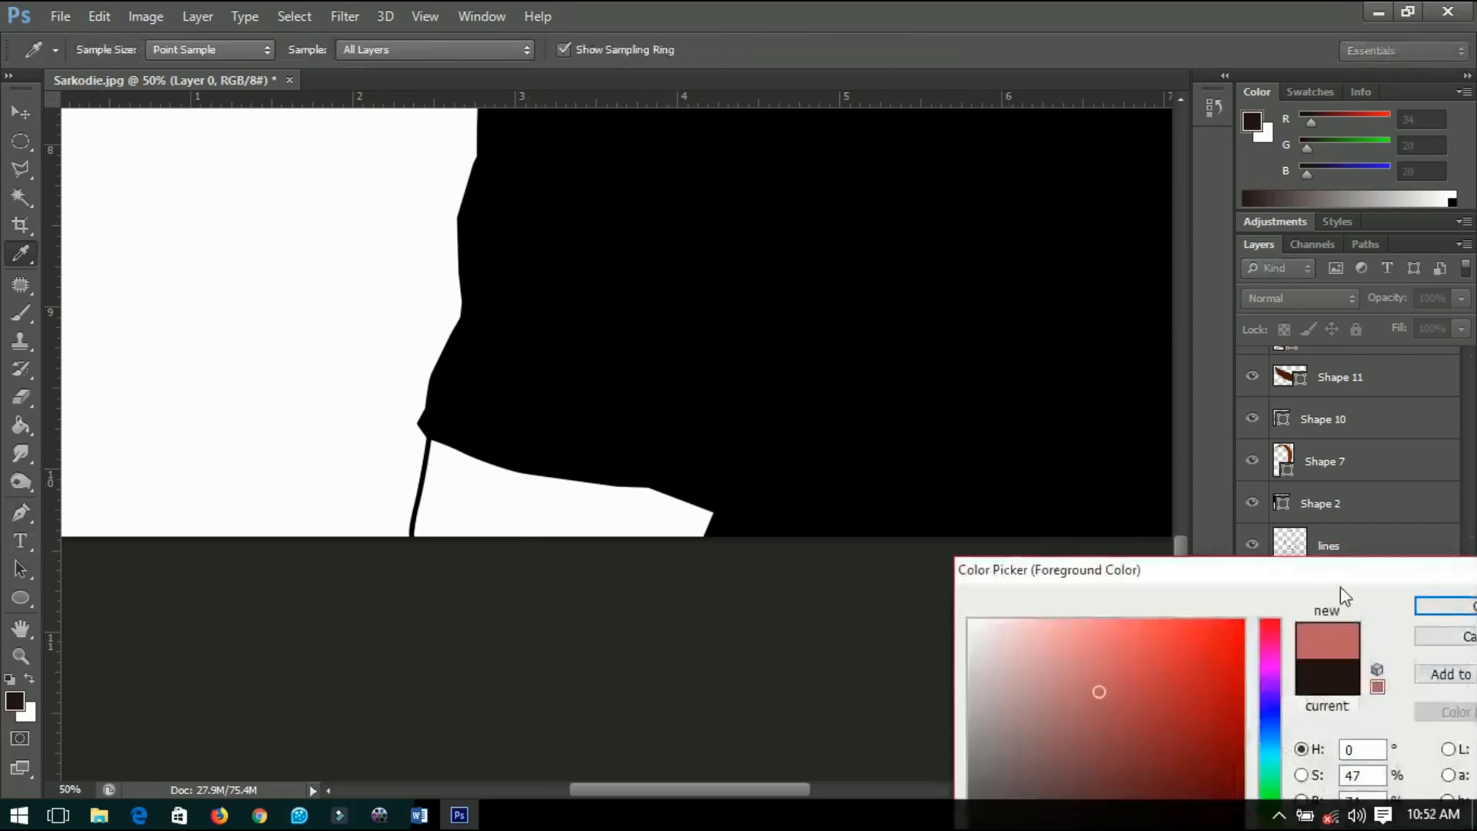
{"action": "left_click_drag", "start_coordinate": [1341, 587], "coordinate": [1218, 389]}
{"action": "left_click_drag", "start_coordinate": [956, 472], "coordinate": [985, 456]}
{"action": "left_click_drag", "start_coordinate": [1123, 387], "coordinate": [994, 343]}
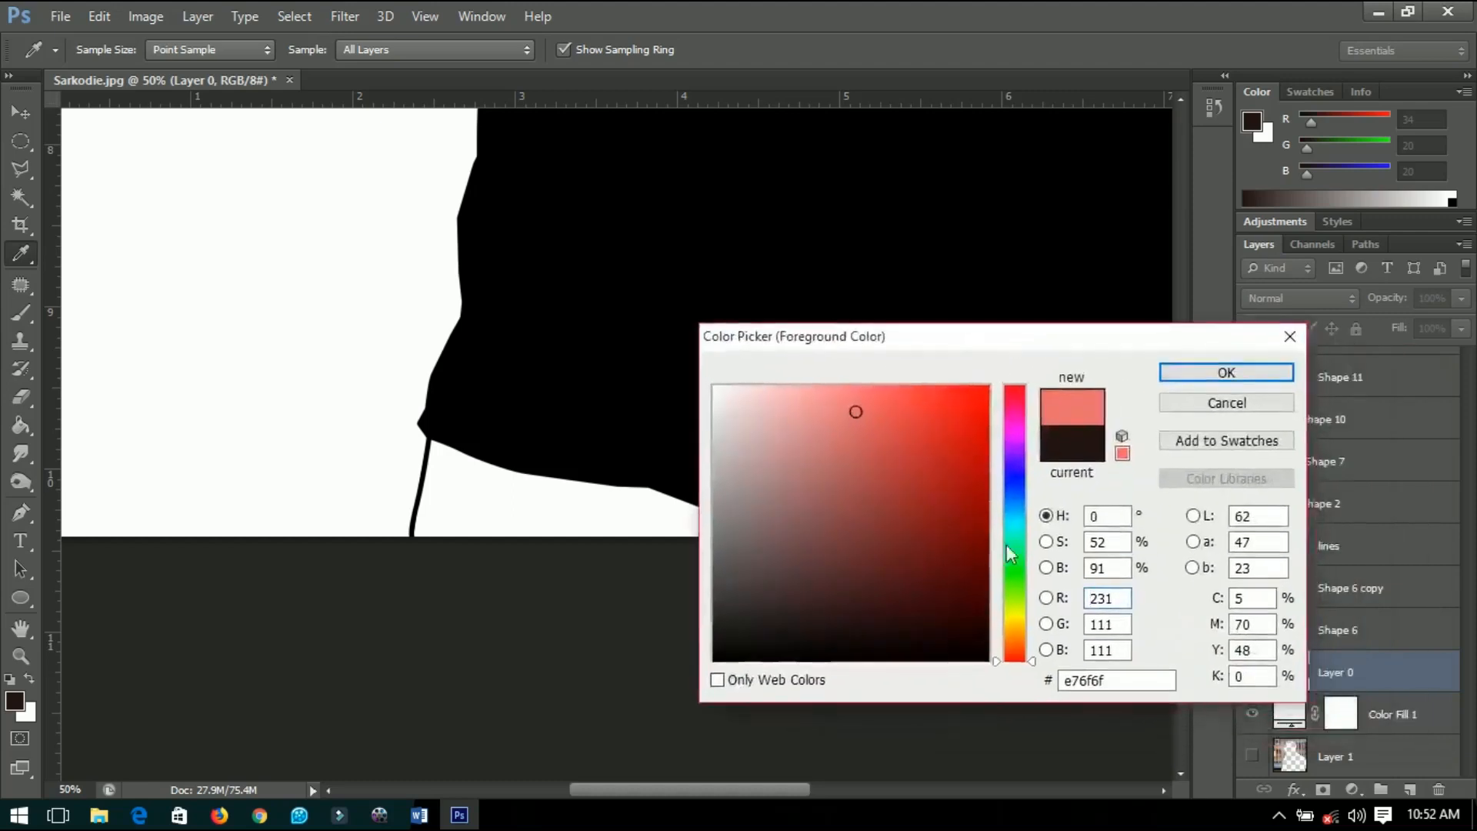
{"action": "left_click_drag", "start_coordinate": [1013, 620], "coordinate": [1014, 641]}
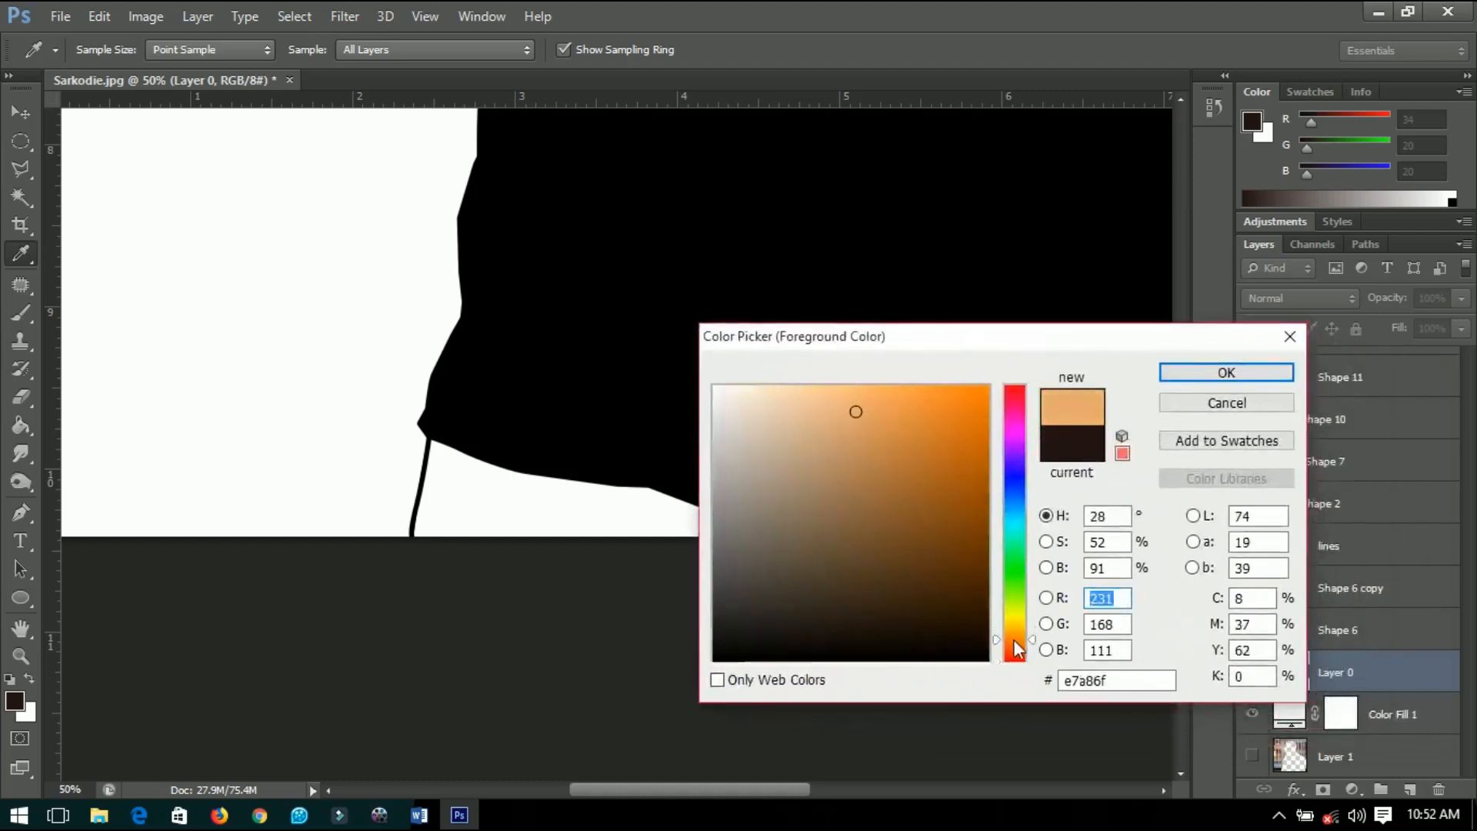
{"action": "left_click_drag", "start_coordinate": [883, 446], "coordinate": [888, 416]}
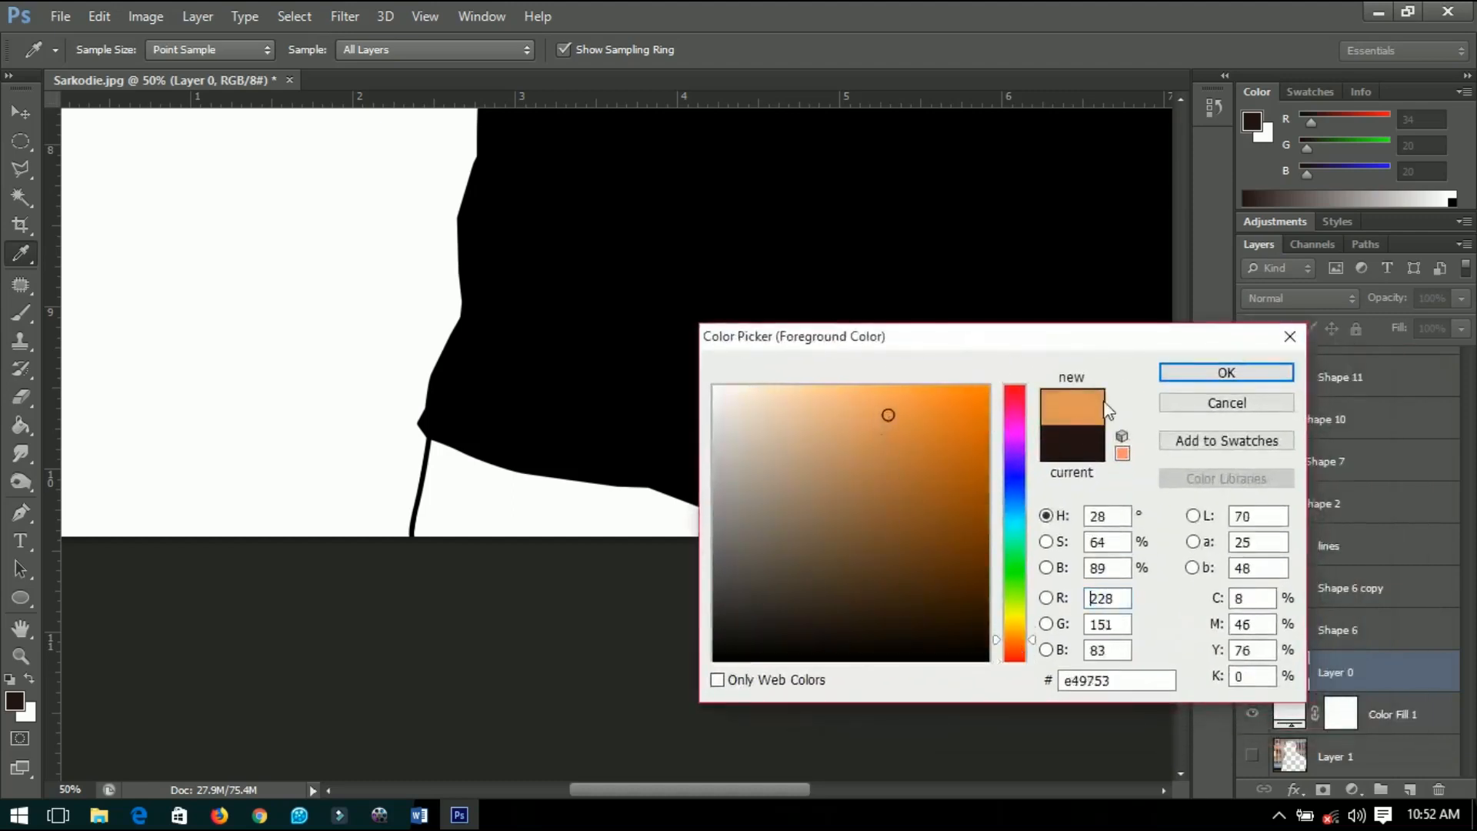
{"action": "left_click", "coordinate": [1187, 375]}
{"action": "key", "text": "p"}
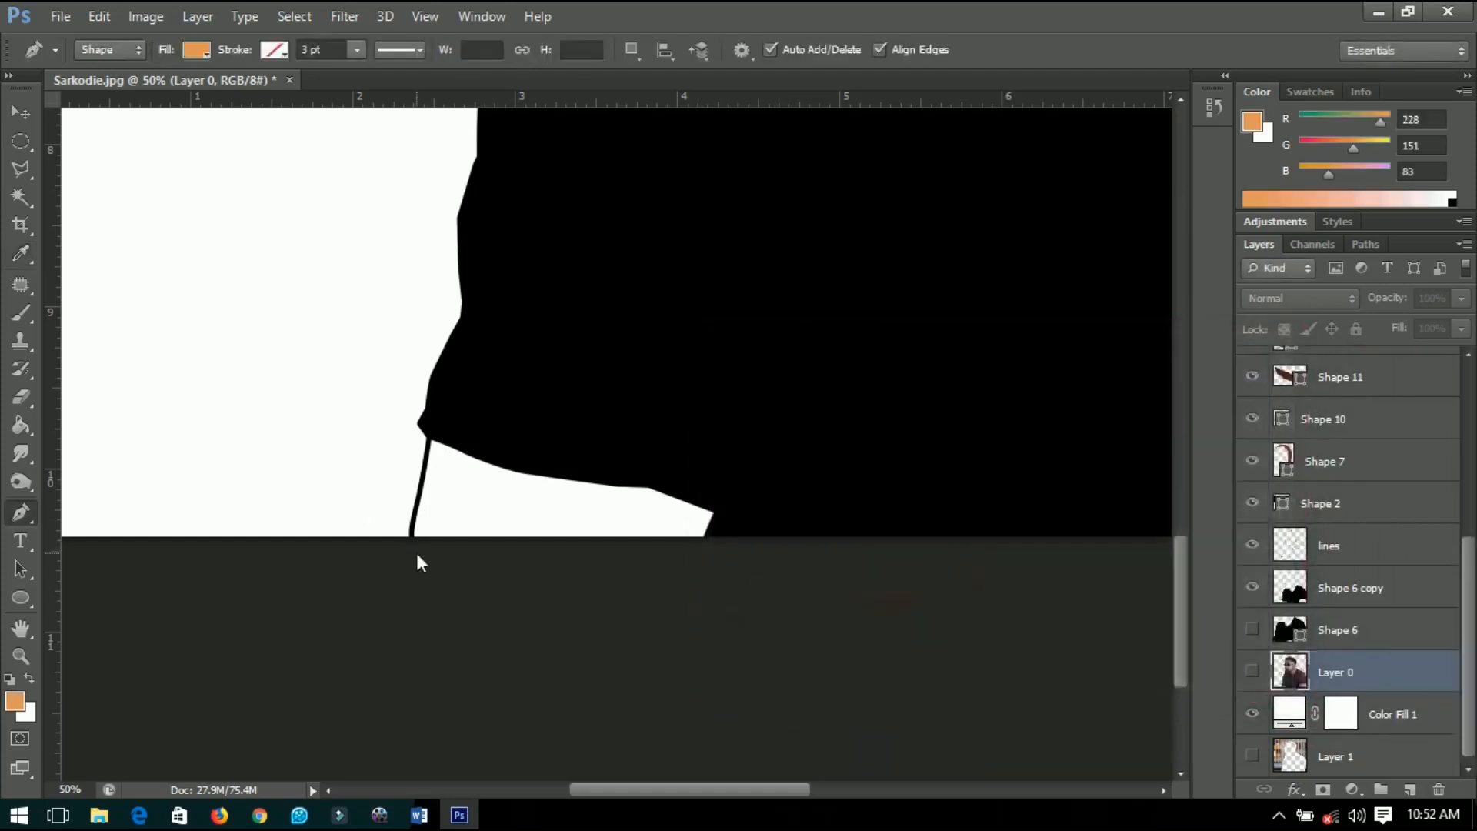
- Start the skin shape just below the canvas and trace up the forearm's outline to the sleeve hem
{"action": "scroll", "coordinate": [417, 553], "scroll_direction": "up", "scroll_amount": 1}
{"action": "left_click_drag", "start_coordinate": [385, 543], "coordinate": [700, 570]}
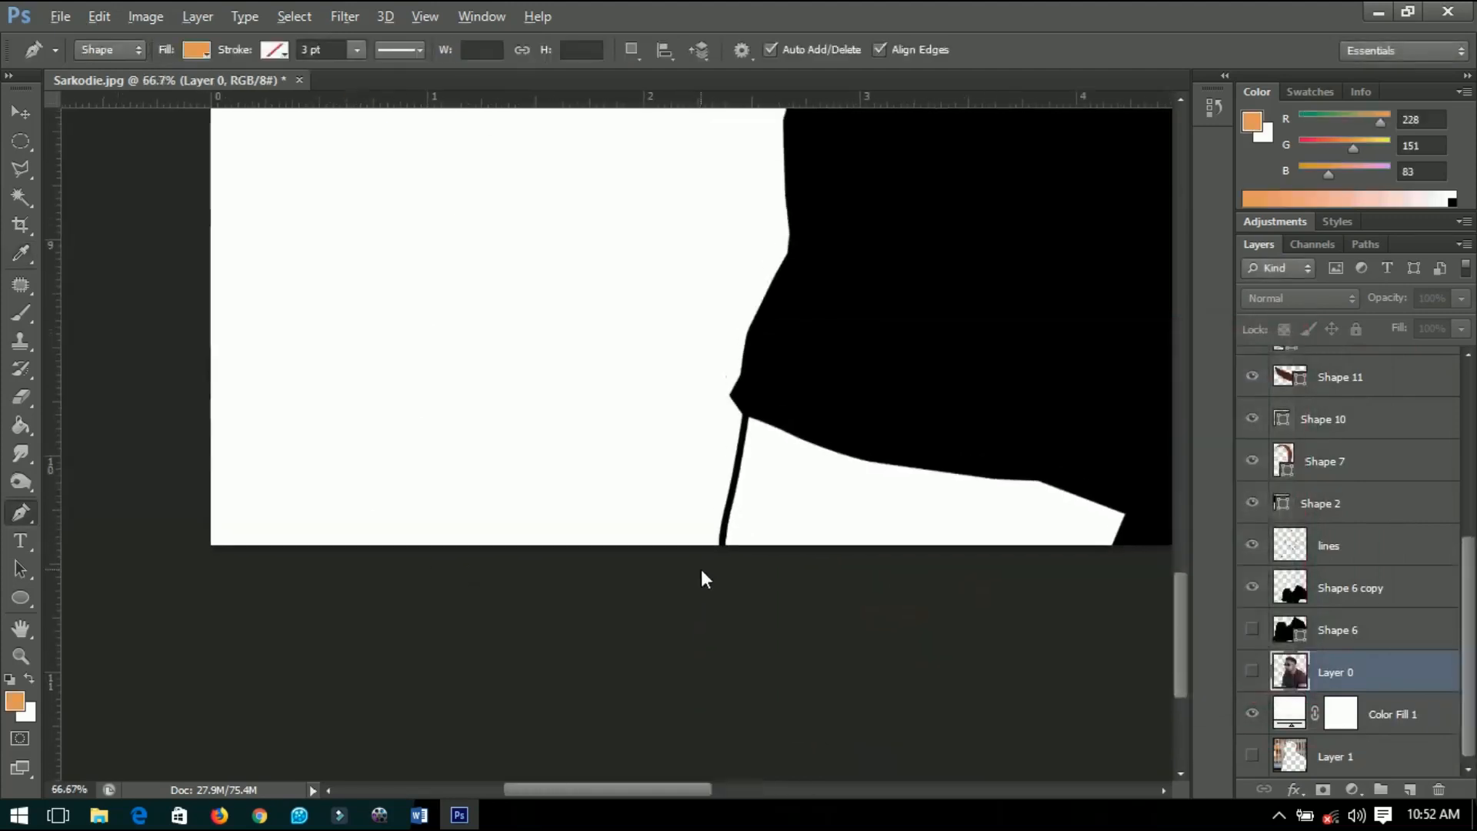
{"action": "scroll", "coordinate": [700, 570], "scroll_direction": "up", "scroll_amount": 2}
{"action": "left_click", "coordinate": [759, 520]}
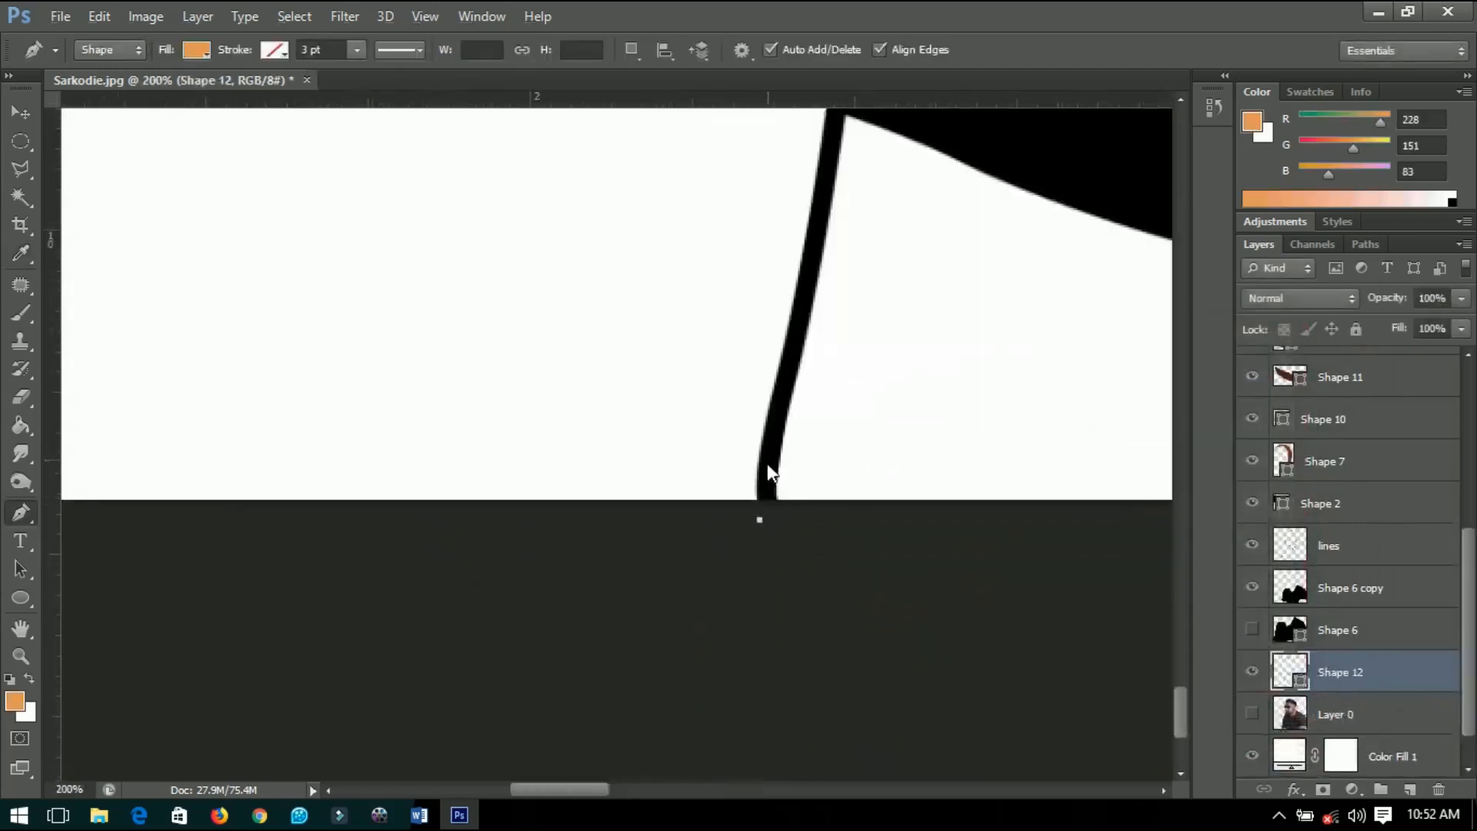
{"action": "left_click", "coordinate": [798, 318]}
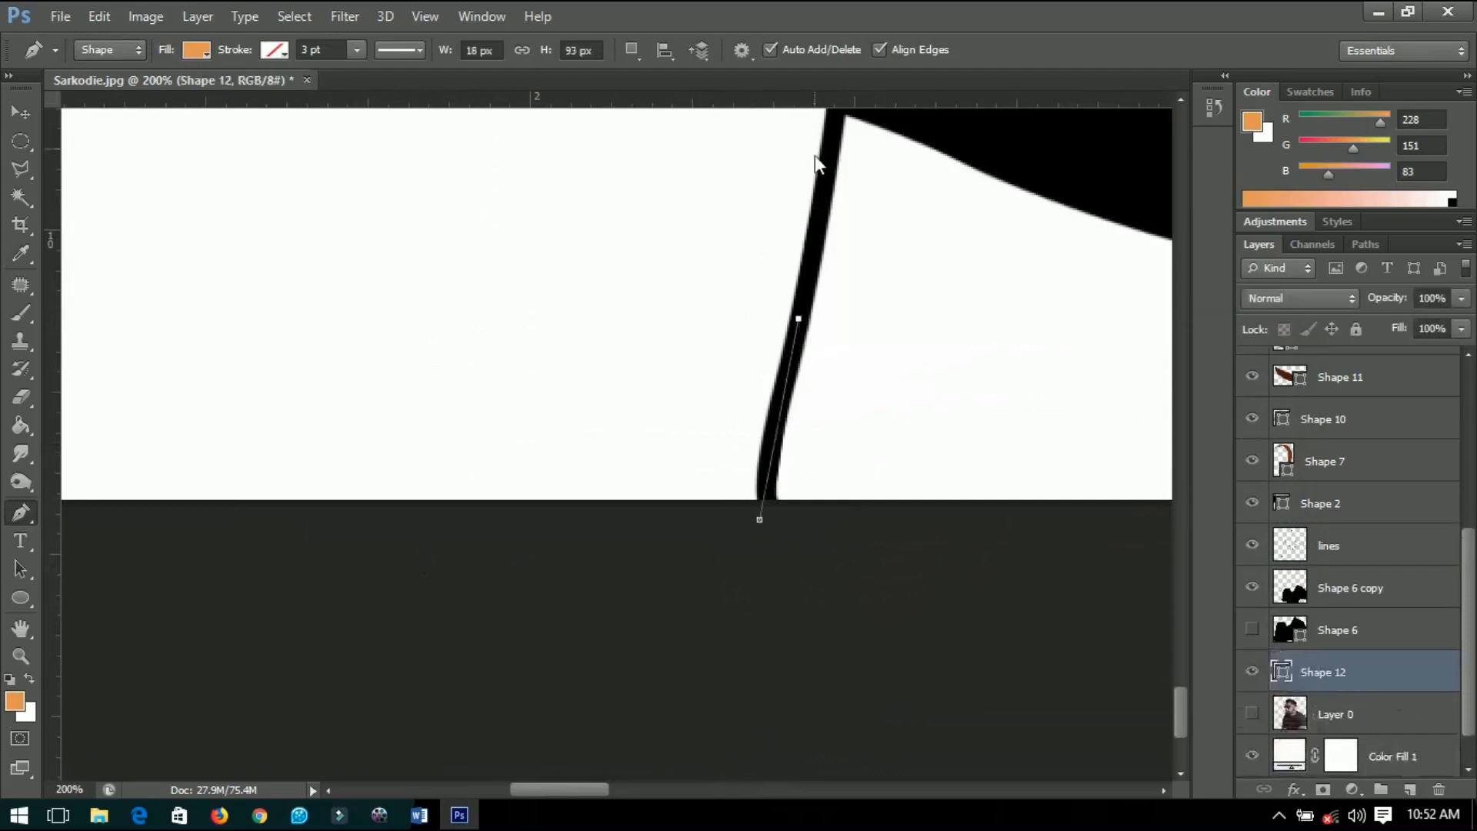
{"action": "left_click", "coordinate": [834, 111]}
{"action": "scroll", "coordinate": [693, 353], "scroll_direction": "down", "scroll_amount": 3}
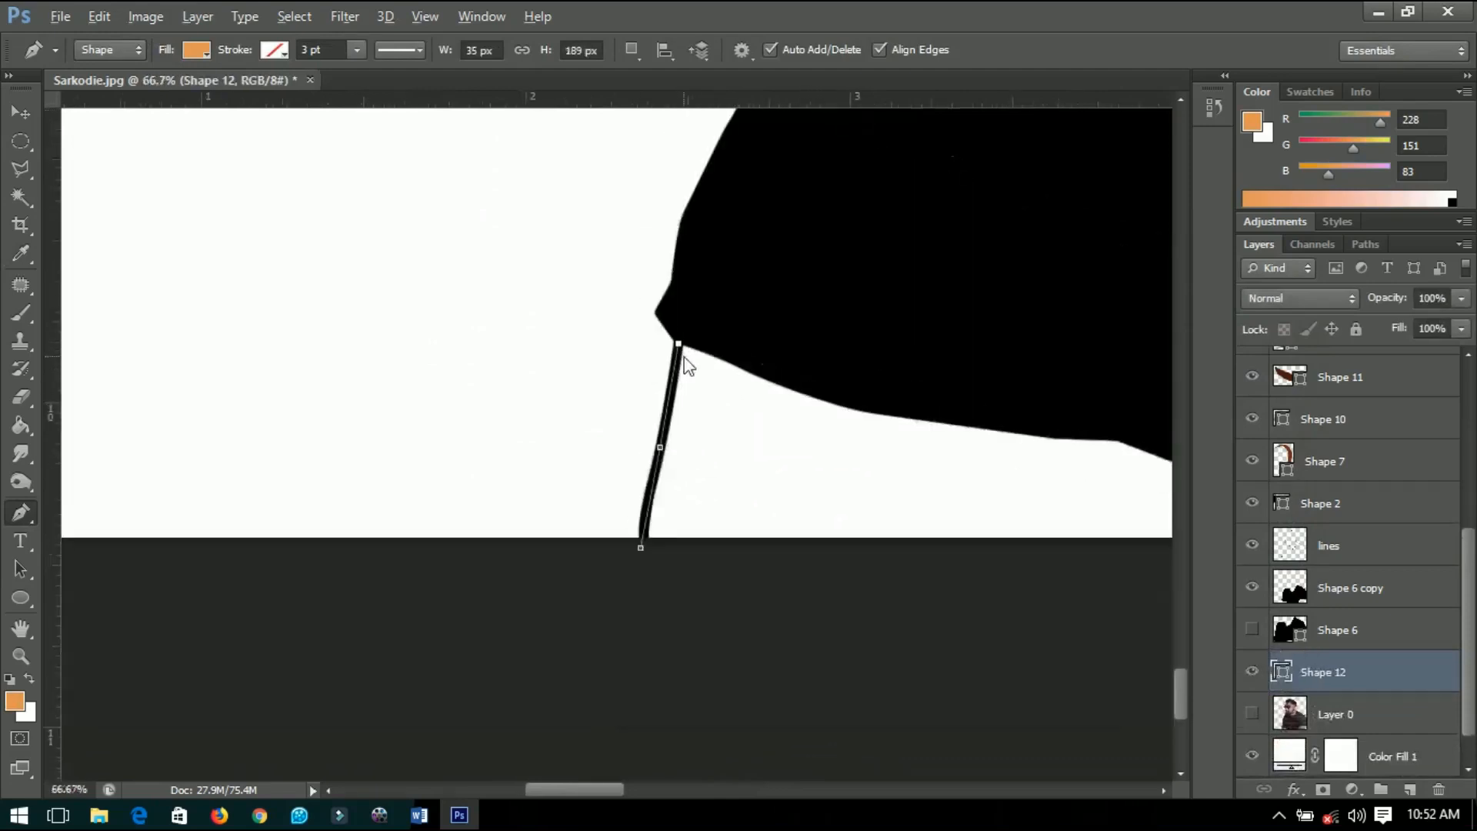
{"action": "scroll", "coordinate": [685, 366], "scroll_direction": "down", "scroll_amount": 3}
{"action": "scroll", "coordinate": [675, 377], "scroll_direction": "up", "scroll_amount": 1}
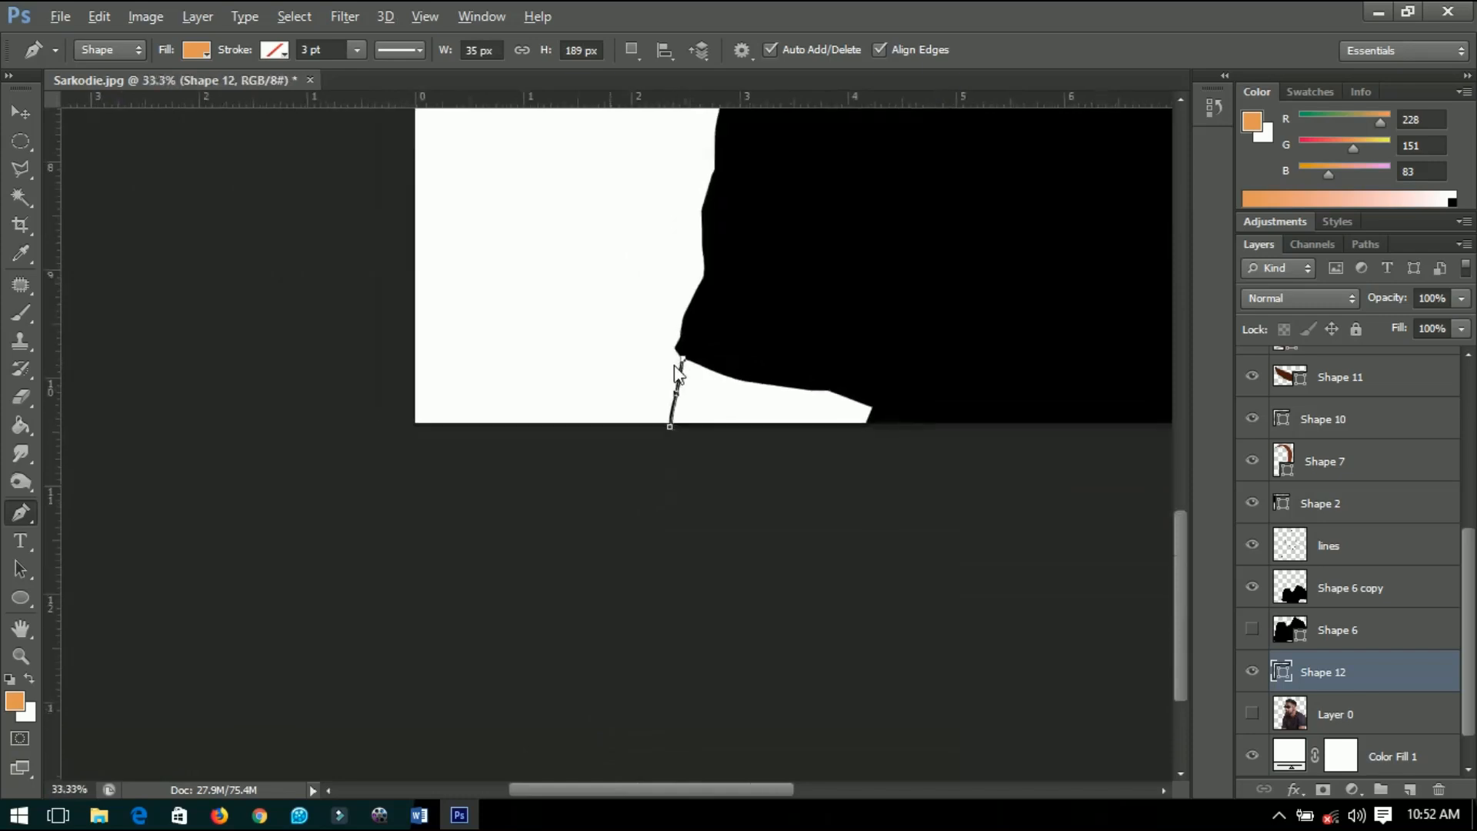
{"action": "scroll", "coordinate": [677, 375], "scroll_direction": "down", "scroll_amount": 1}
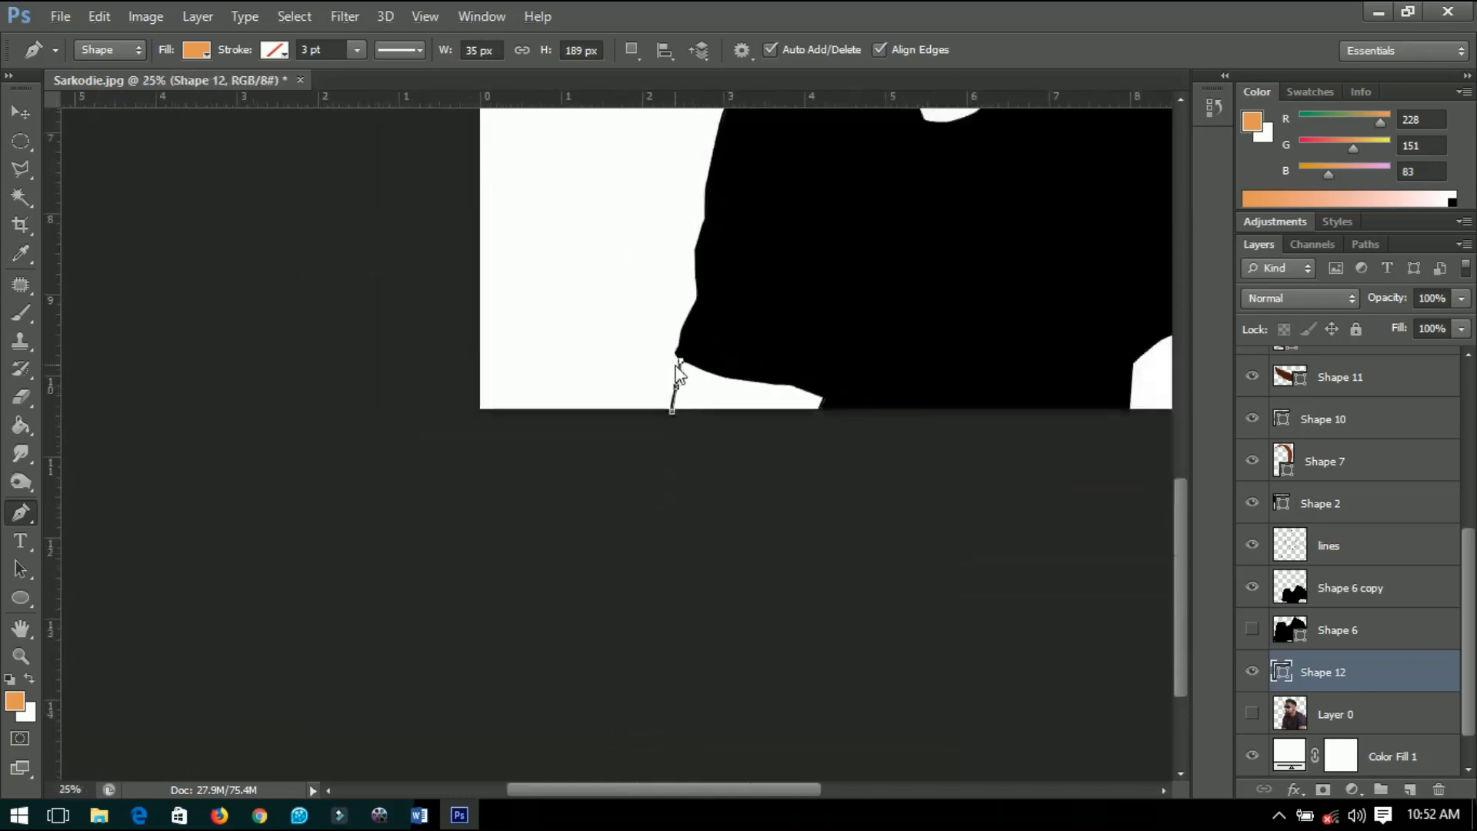
{"action": "scroll", "coordinate": [679, 372], "scroll_direction": "down", "scroll_amount": 1}
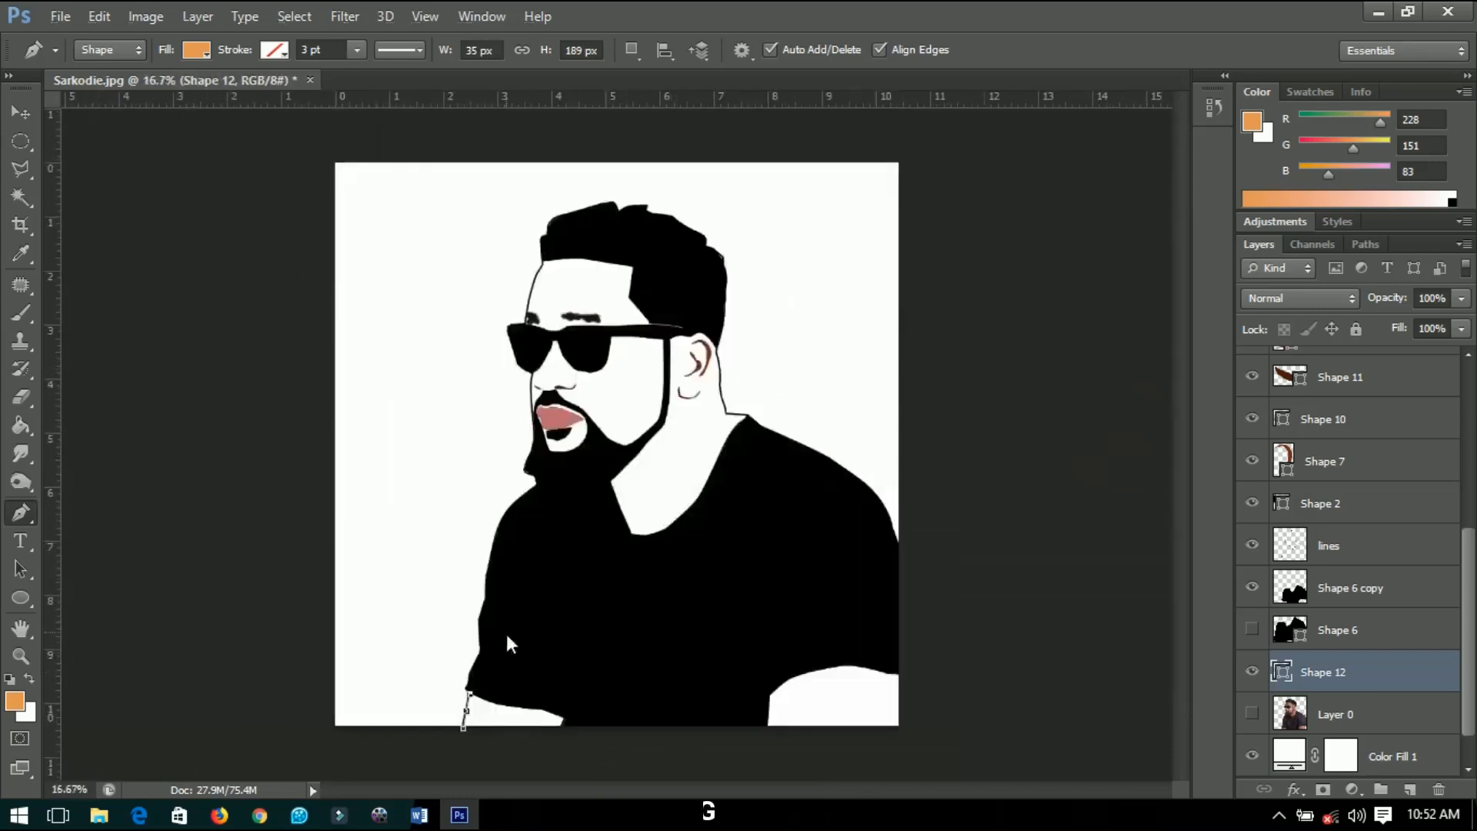
- Continue the skin path inside the black shirt and beard, then up the face outline beside the lips
{"action": "left_click", "coordinate": [511, 621]}
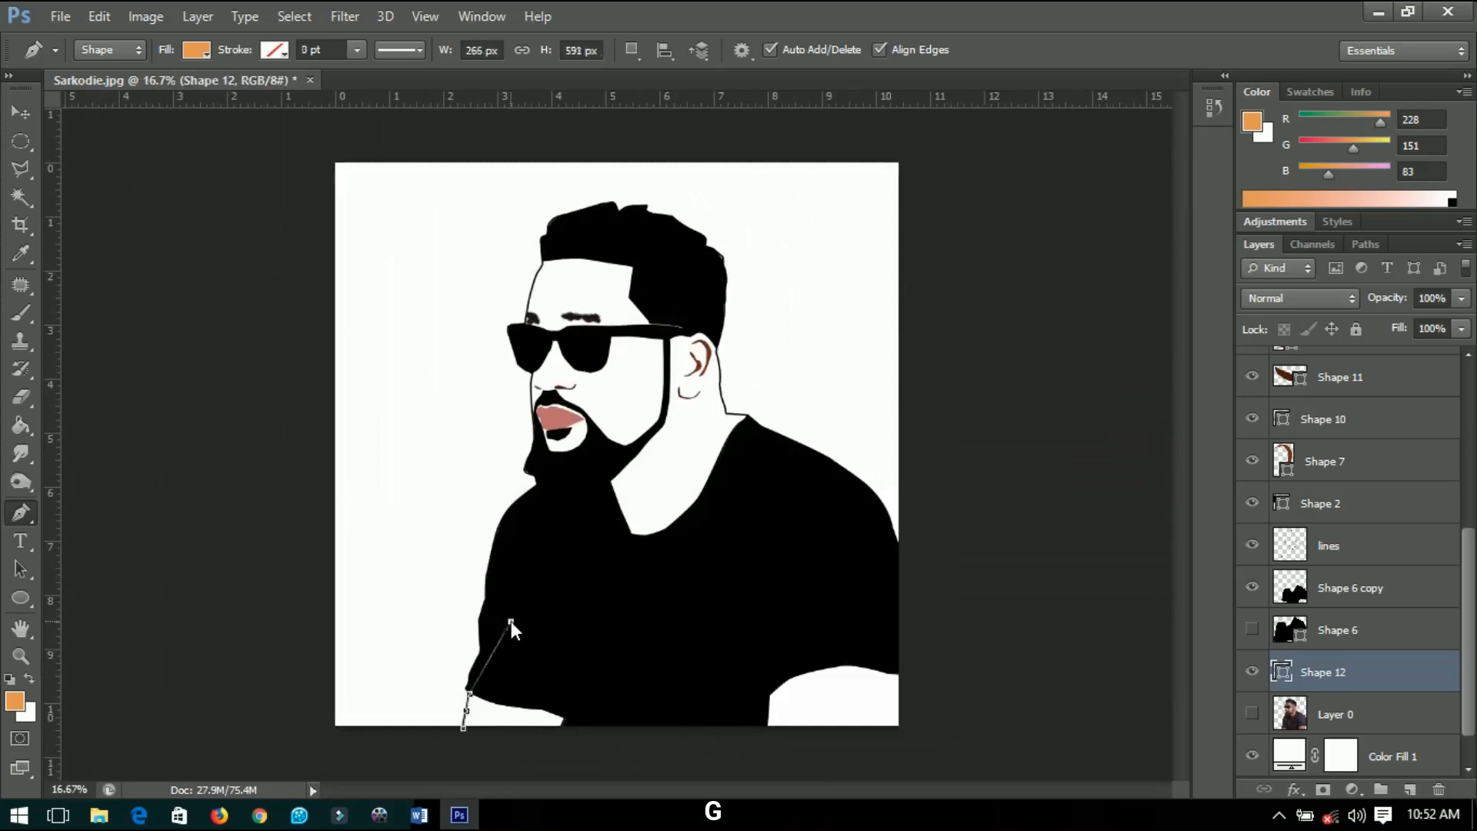
{"action": "left_click", "coordinate": [548, 460]}
{"action": "left_click", "coordinate": [537, 440]}
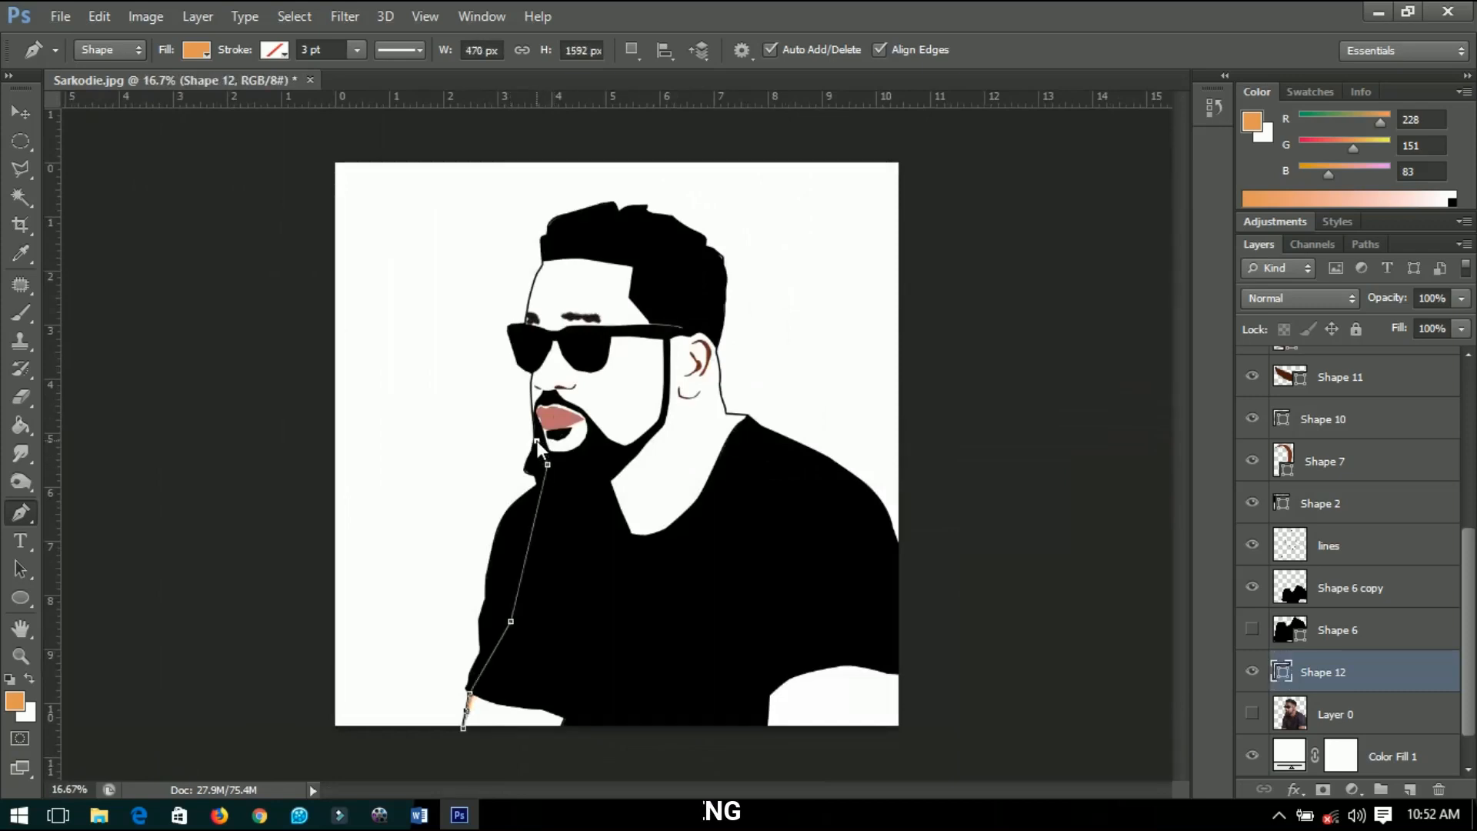
{"action": "scroll", "coordinate": [536, 435], "scroll_direction": "up", "scroll_amount": 6}
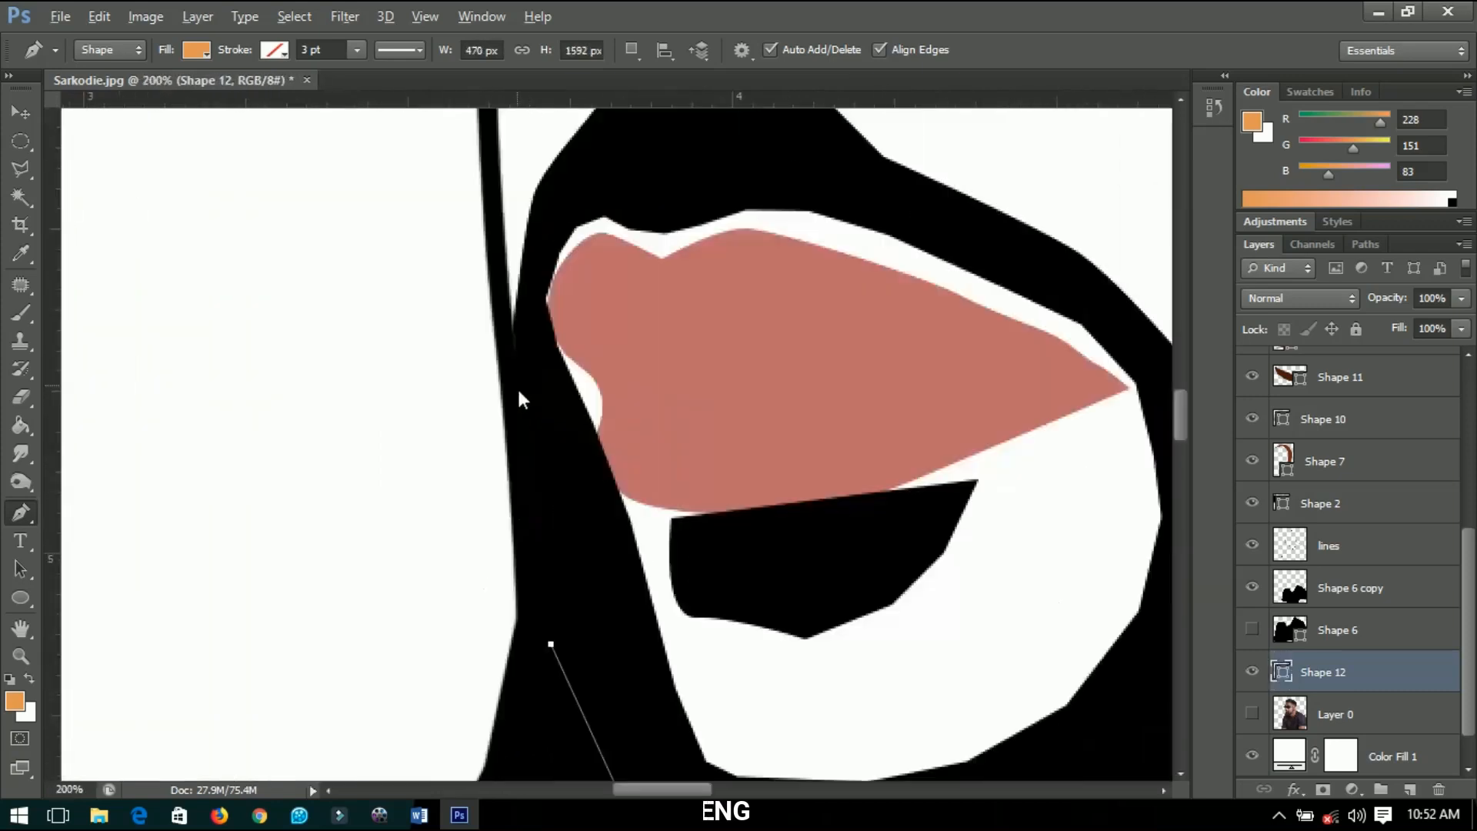
{"action": "left_click", "coordinate": [508, 345]}
{"action": "left_click", "coordinate": [492, 152]}
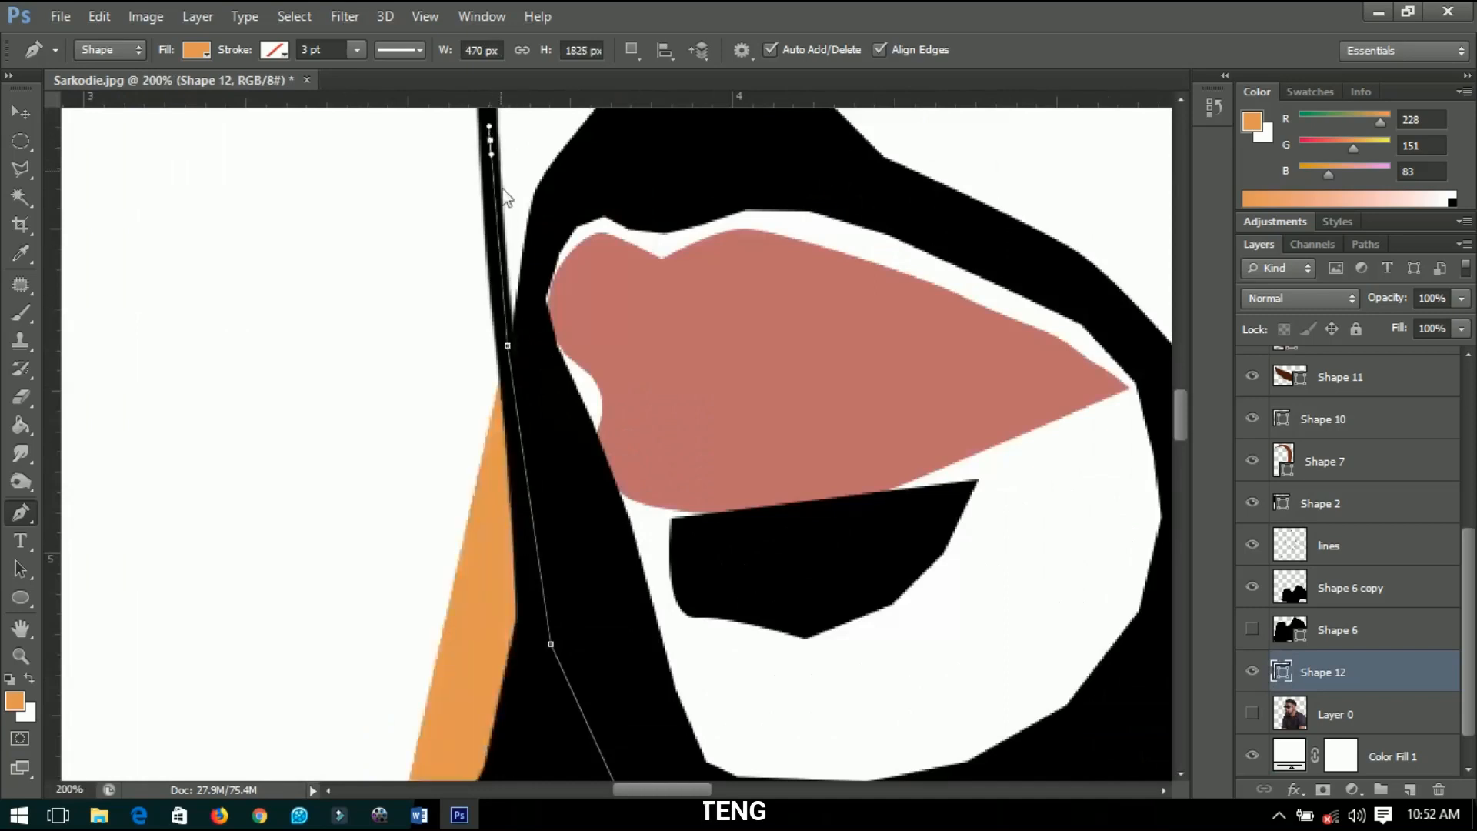
- Trace the skin path up the face outline beside the nose and on behind the sunglasses' far lens
{"action": "scroll", "coordinate": [505, 189], "scroll_direction": "up", "scroll_amount": 5}
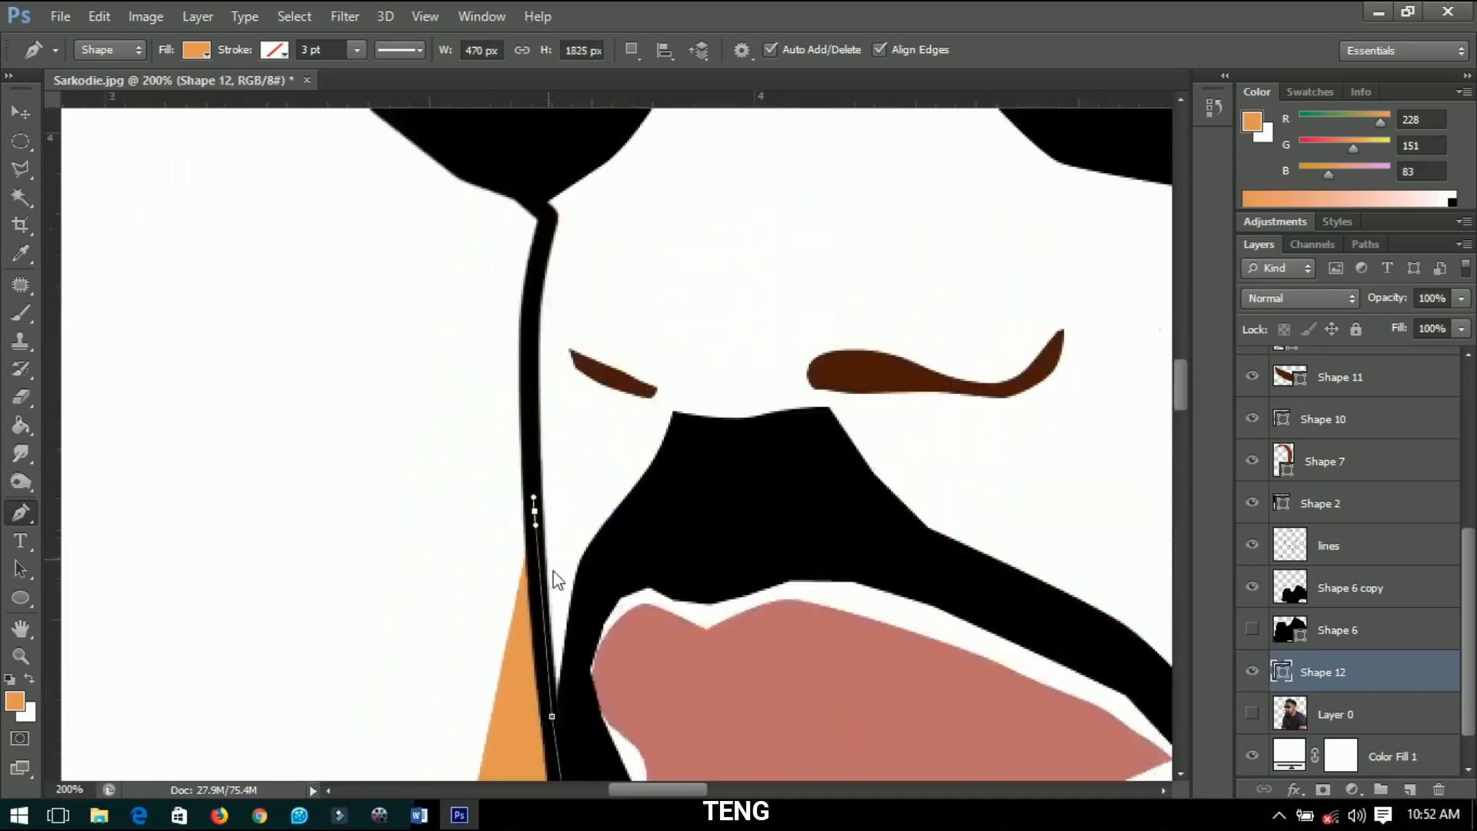
{"action": "left_click", "coordinate": [539, 366]}
{"action": "left_click", "coordinate": [552, 254]}
{"action": "left_click", "coordinate": [541, 222]}
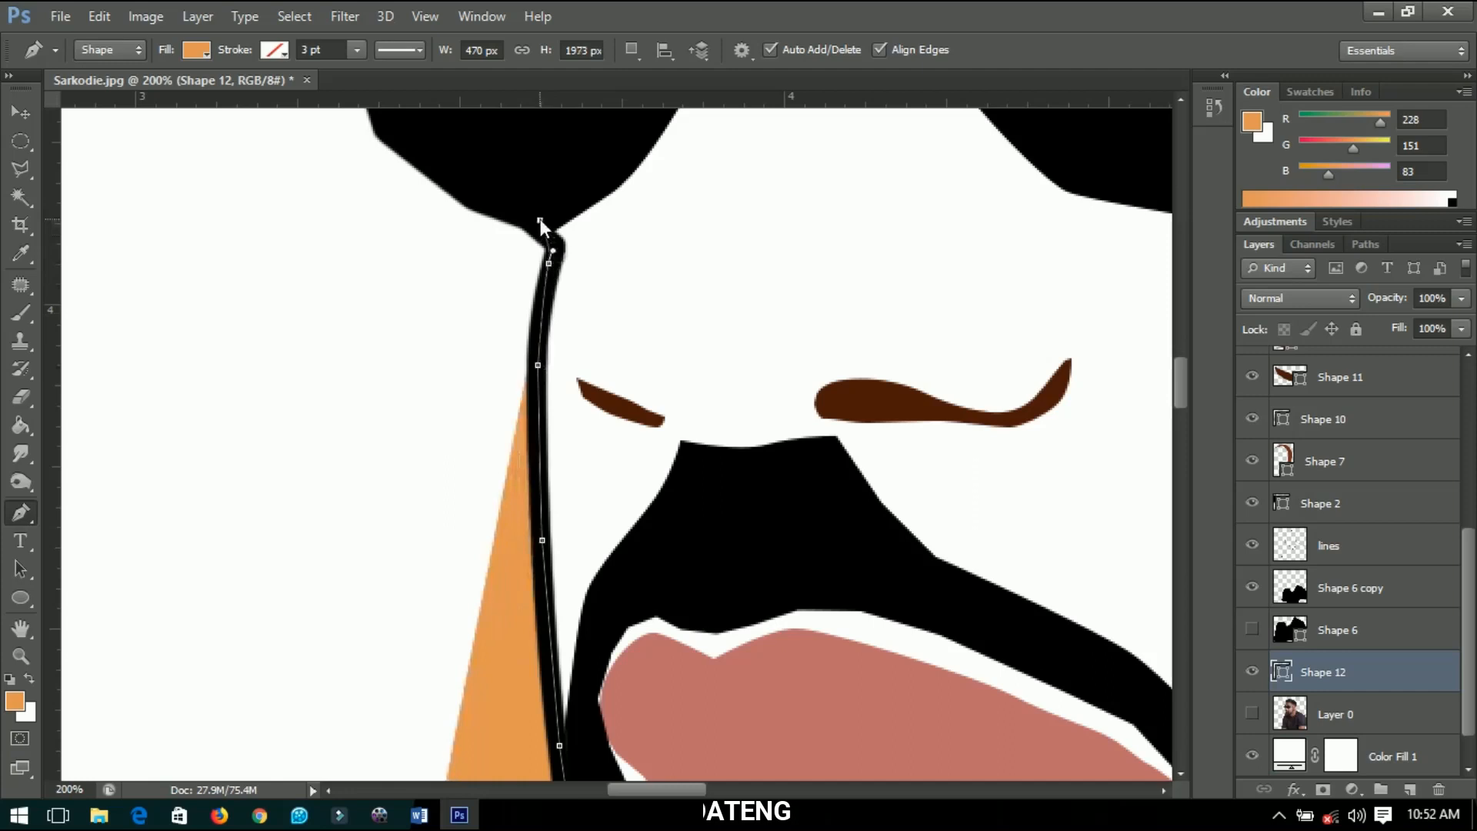
{"action": "scroll", "coordinate": [542, 222], "scroll_direction": "down", "scroll_amount": 3}
{"action": "left_click_drag", "start_coordinate": [543, 223], "coordinate": [627, 608]}
{"action": "left_click", "coordinate": [600, 474]}
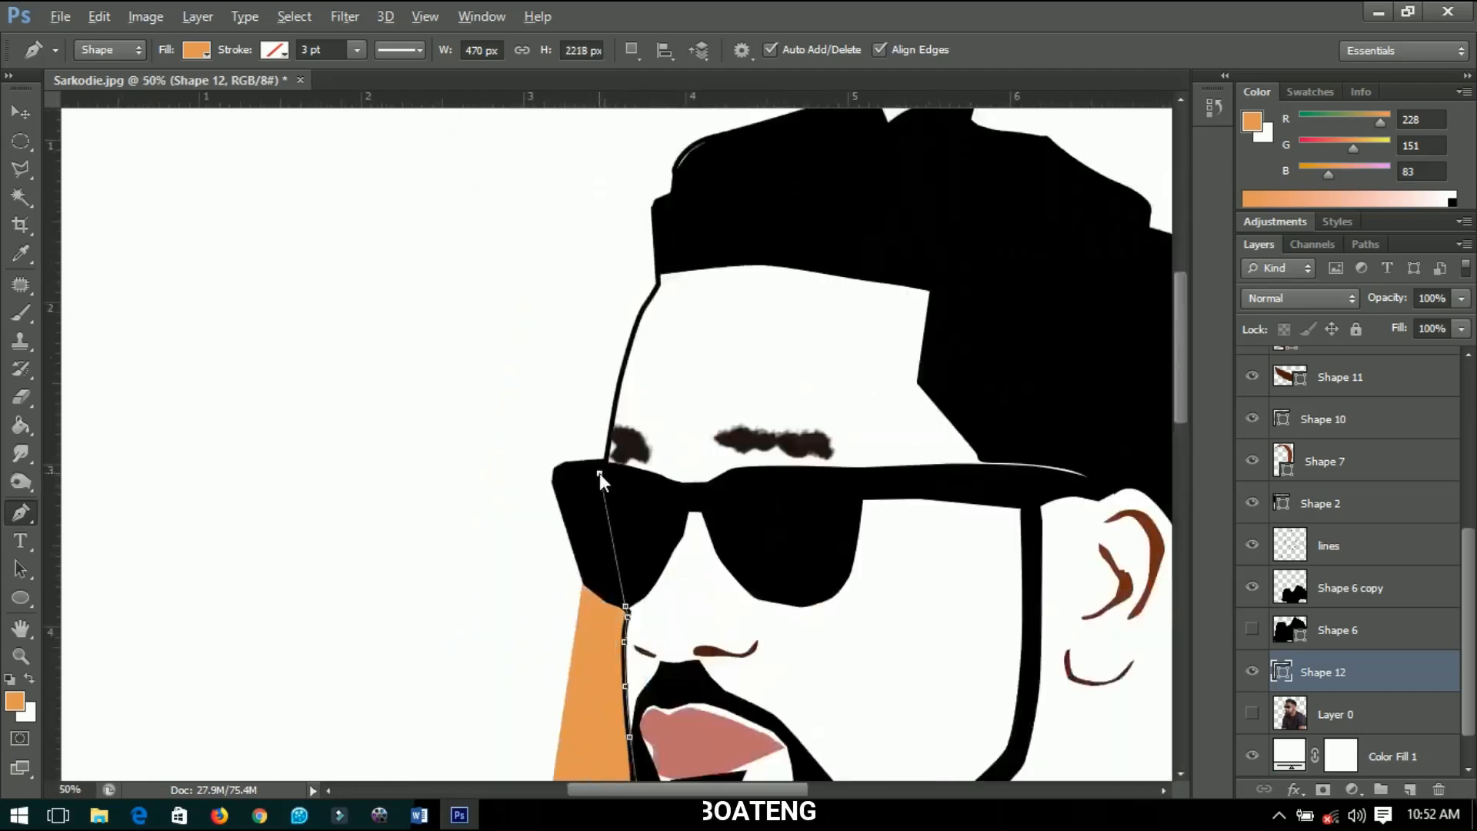
- Trace the skin path along the forehead outline from the top of the sunglasses towards the hairline
{"action": "scroll", "coordinate": [599, 466], "scroll_direction": "up", "scroll_amount": 5}
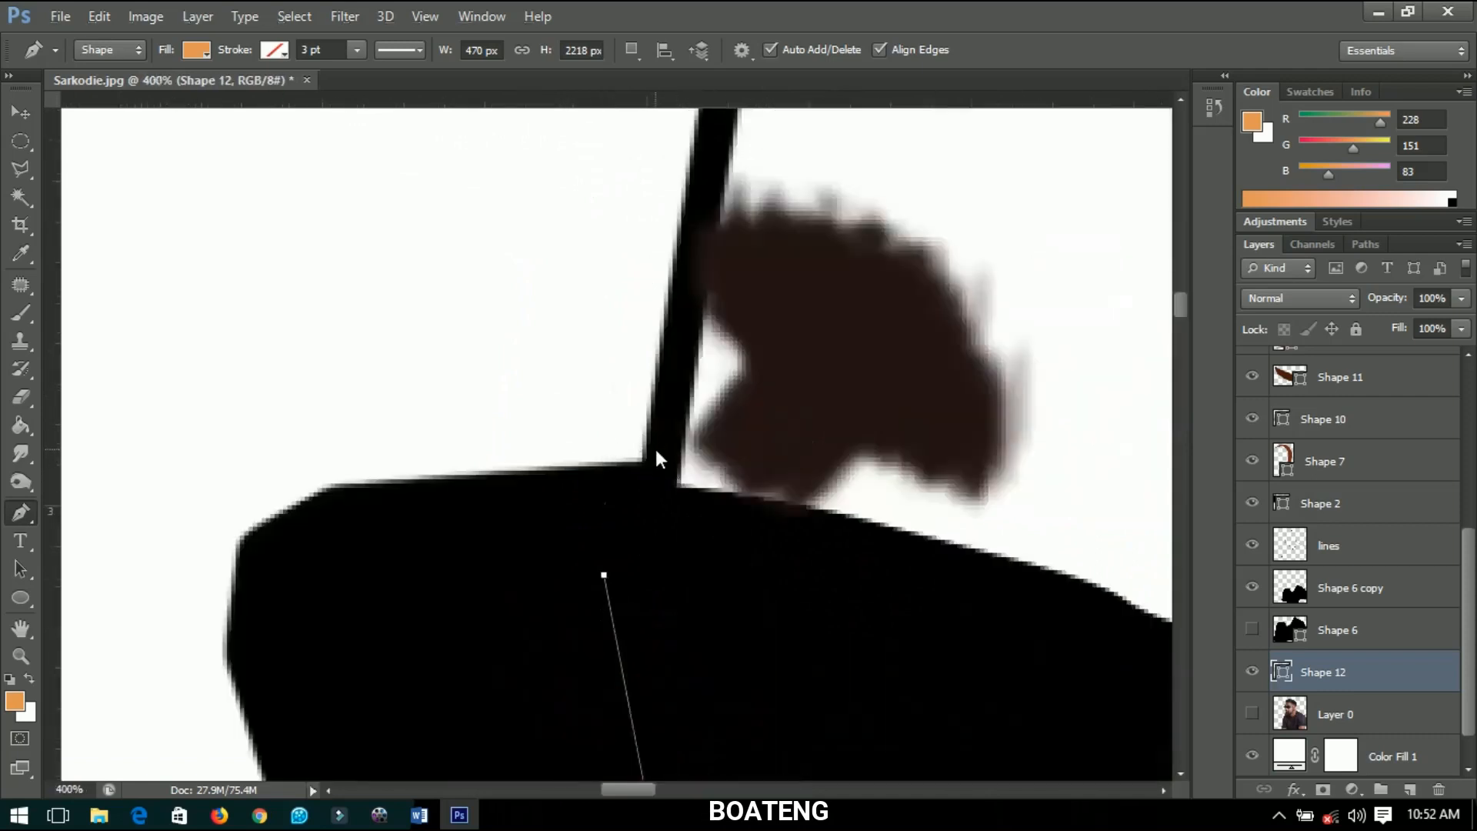
{"action": "left_click", "coordinate": [660, 449]}
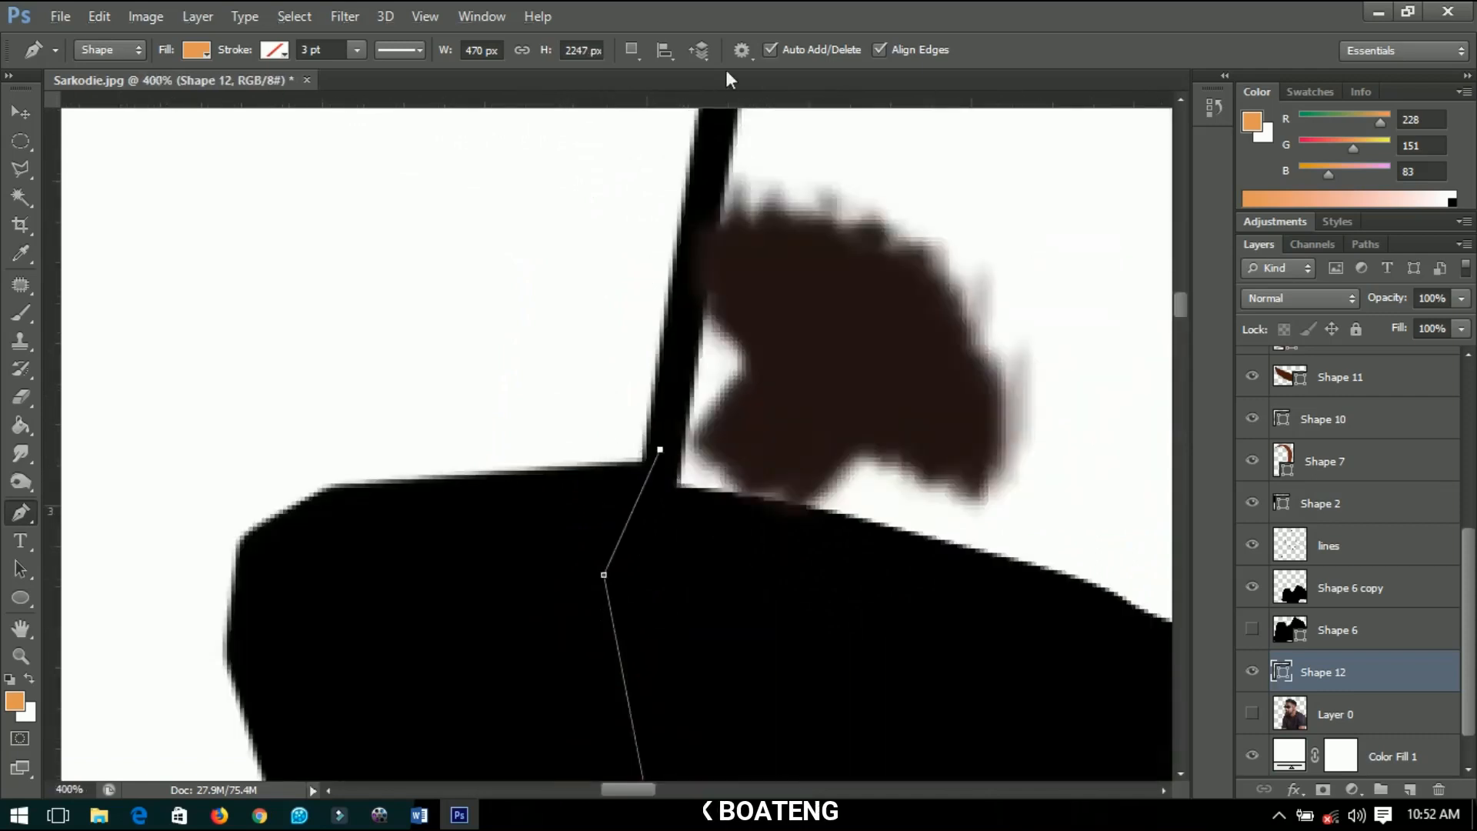
{"action": "left_click", "coordinate": [704, 145]}
{"action": "scroll", "coordinate": [669, 297], "scroll_direction": "up", "scroll_amount": 5}
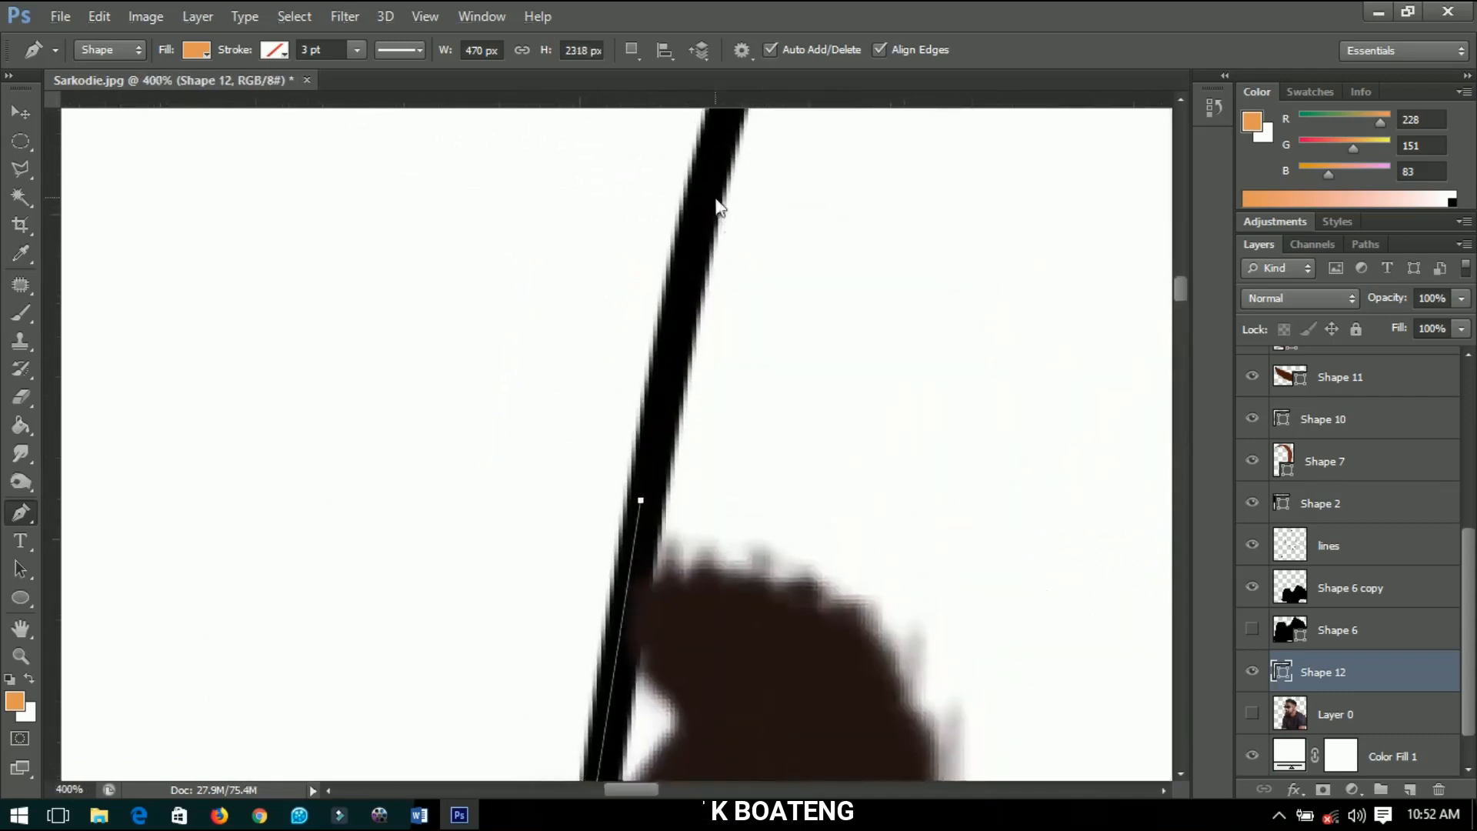
{"action": "left_click_drag", "start_coordinate": [710, 189], "coordinate": [714, 151]}
{"action": "scroll", "coordinate": [715, 158], "scroll_direction": "down", "scroll_amount": 1}
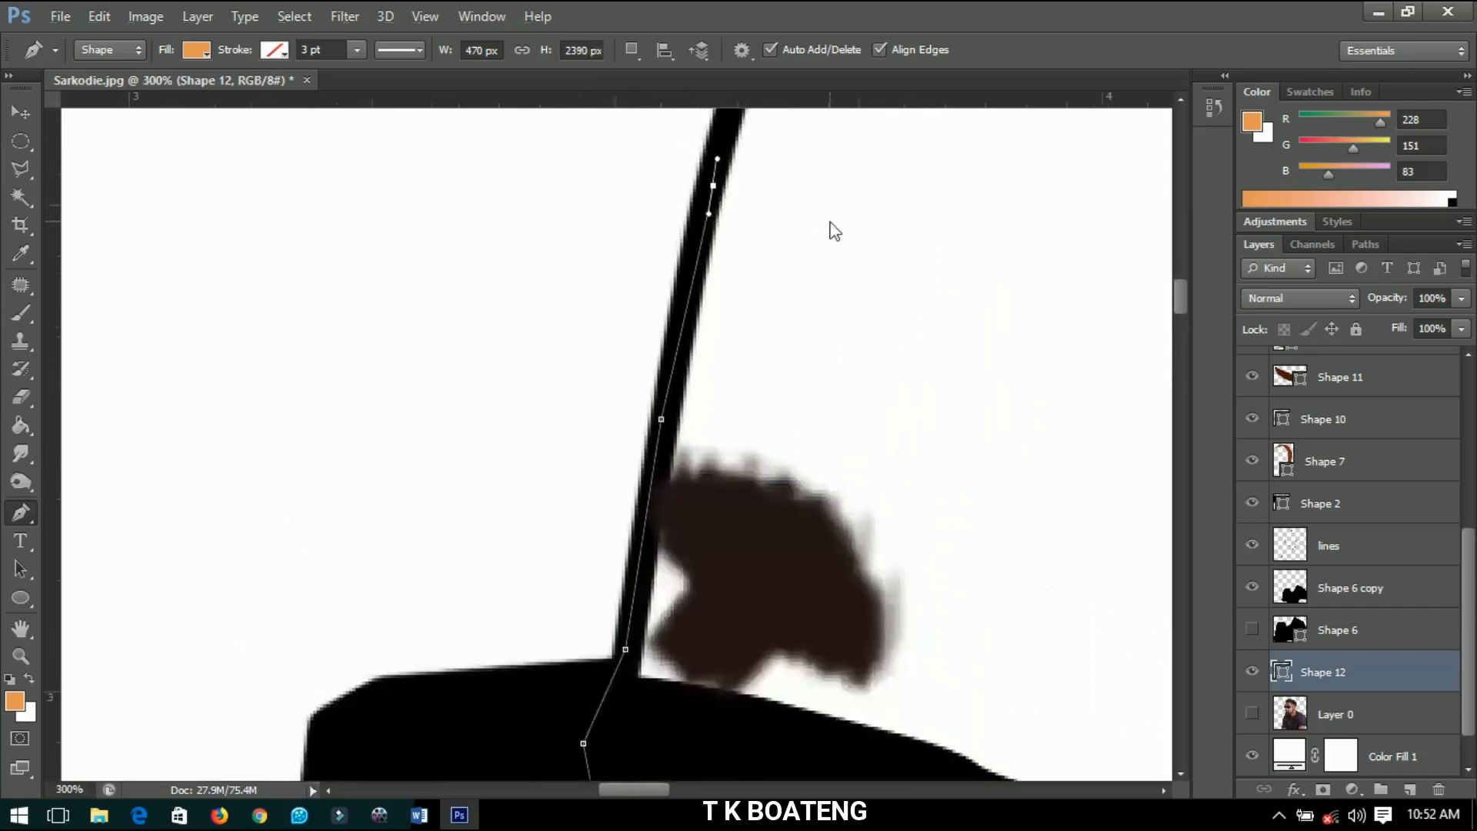
{"action": "left_click_drag", "start_coordinate": [808, 191], "coordinate": [670, 482]}
{"action": "left_click_drag", "start_coordinate": [654, 176], "coordinate": [675, 142]}
{"action": "left_click_drag", "start_coordinate": [654, 257], "coordinate": [582, 569]}
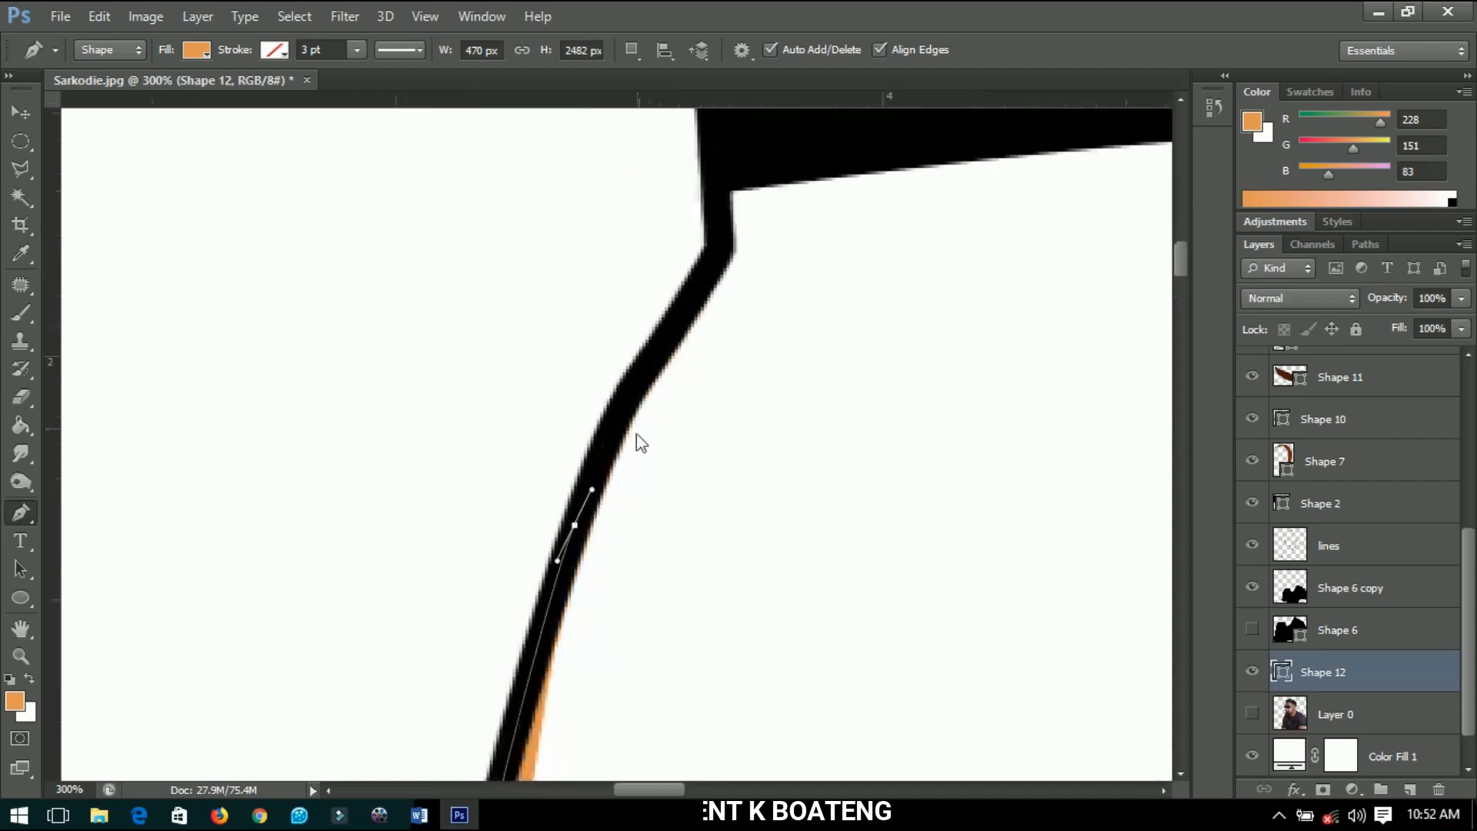
{"action": "left_click", "coordinate": [659, 333]}
- Carry the skin path across the inside of the black hair from the forehead to above the ear
{"action": "scroll", "coordinate": [903, 182], "scroll_direction": "down", "scroll_amount": 5}
{"action": "left_click", "coordinate": [905, 173]}
{"action": "left_click", "coordinate": [928, 213]}
{"action": "left_click", "coordinate": [1036, 313]}
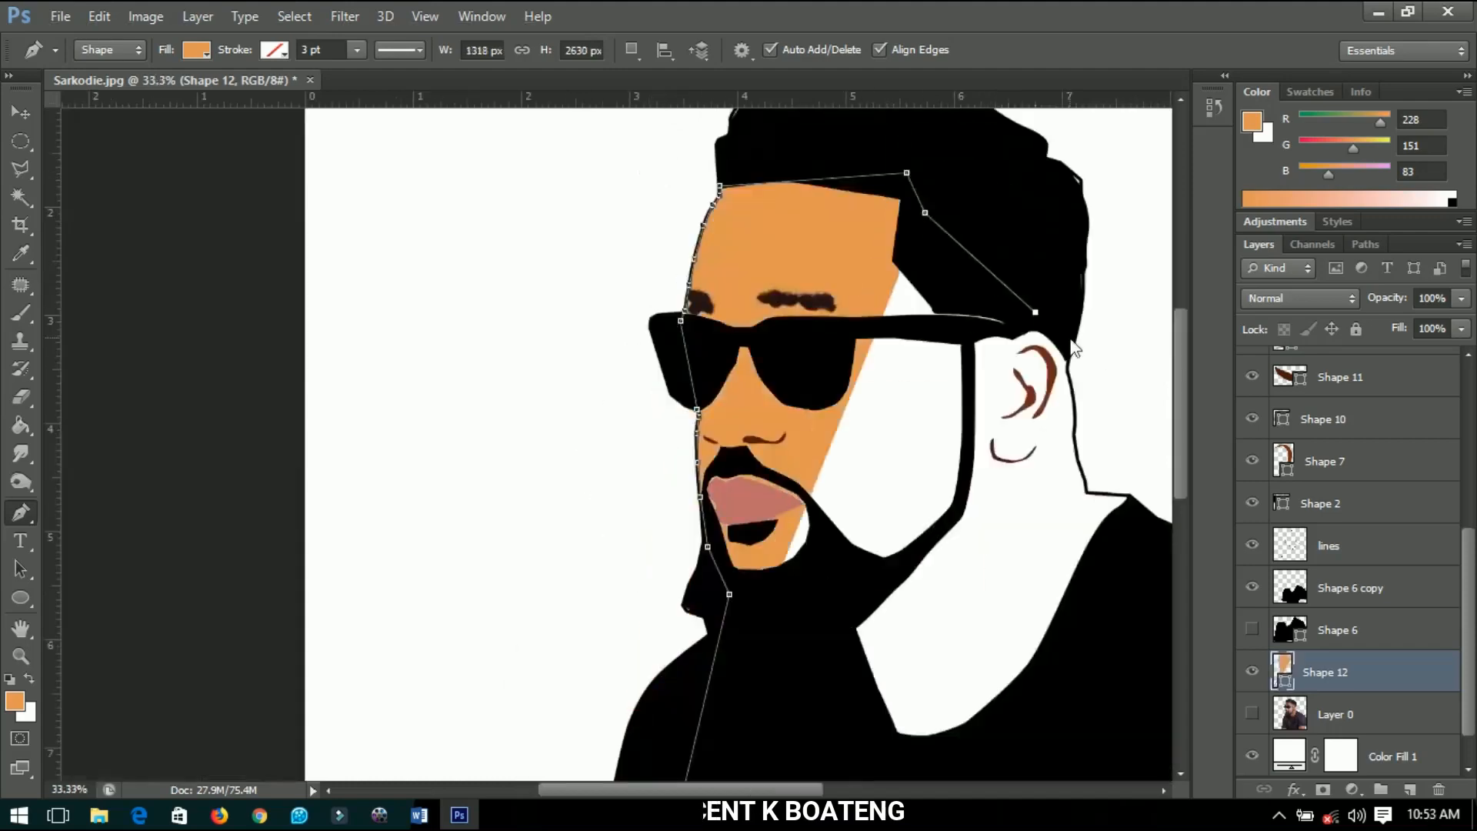
- Trace the skin path from behind the ear down the back of the neck to the shoulder line's corner
{"action": "scroll", "coordinate": [1067, 359], "scroll_direction": "up", "scroll_amount": 5}
{"action": "left_click", "coordinate": [1070, 390]}
{"action": "left_click_drag", "start_coordinate": [1091, 702], "coordinate": [732, 264]}
{"action": "left_click", "coordinate": [761, 616]}
{"action": "left_click_drag", "start_coordinate": [760, 616], "coordinate": [717, 312]}
{"action": "left_click", "coordinate": [754, 539]}
{"action": "left_click_drag", "start_coordinate": [822, 723], "coordinate": [854, 307]}
{"action": "left_click", "coordinate": [867, 419]}
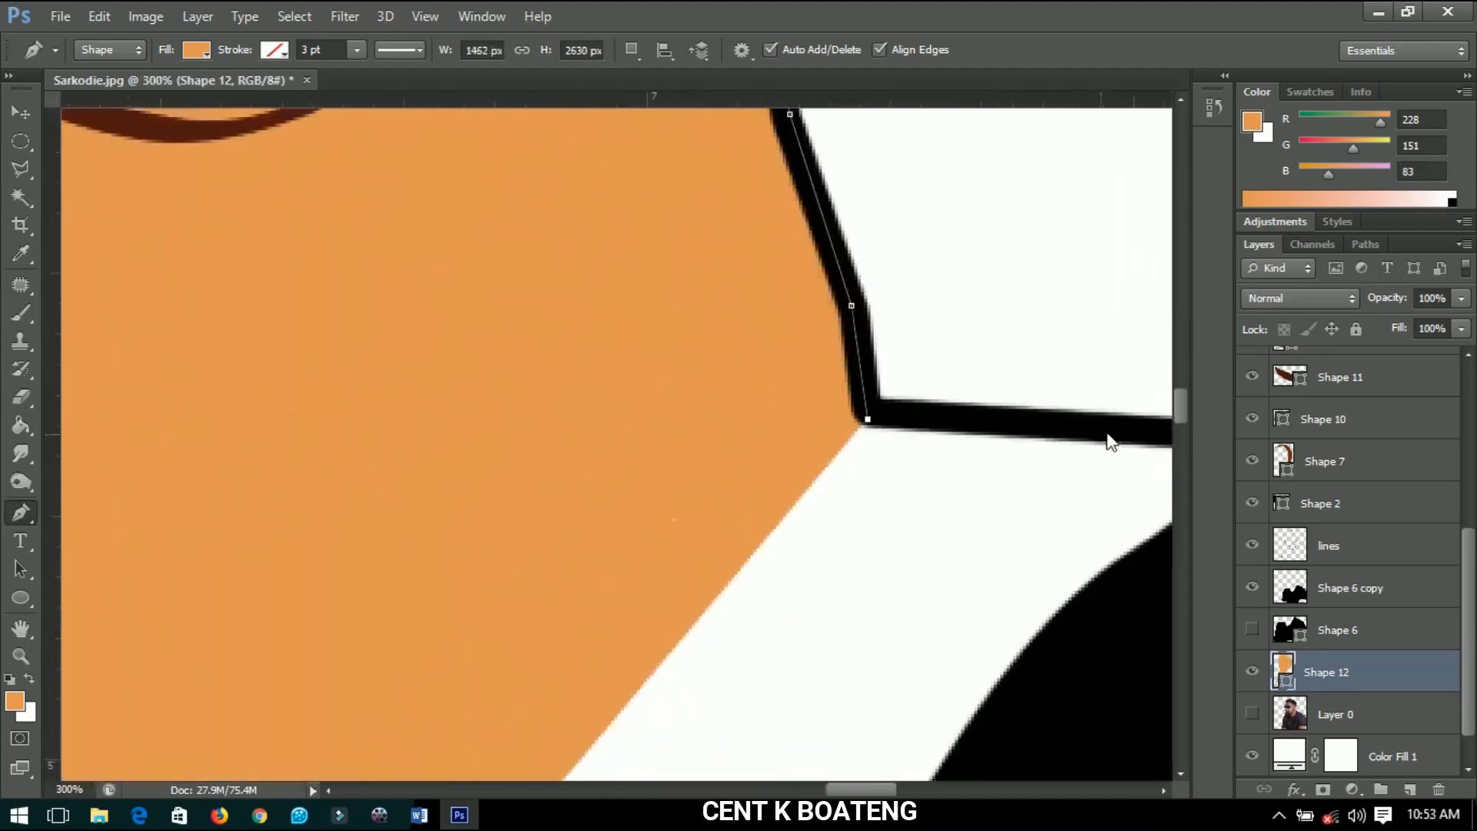
- Extend the skin path around the shirt's shoulder and past the canvas edge to cover the neck and both arms
{"action": "scroll", "coordinate": [660, 406], "scroll_direction": "down", "scroll_amount": 3}
{"action": "left_click", "coordinate": [793, 627]}
{"action": "left_click", "coordinate": [990, 610]}
{"action": "left_click", "coordinate": [964, 750]}
- Leave the Pen tool for the Move tool and hide the lines layer
{"action": "left_click", "coordinate": [21, 112]}
{"action": "scroll", "coordinate": [98, 231], "scroll_direction": "down", "scroll_amount": 2}
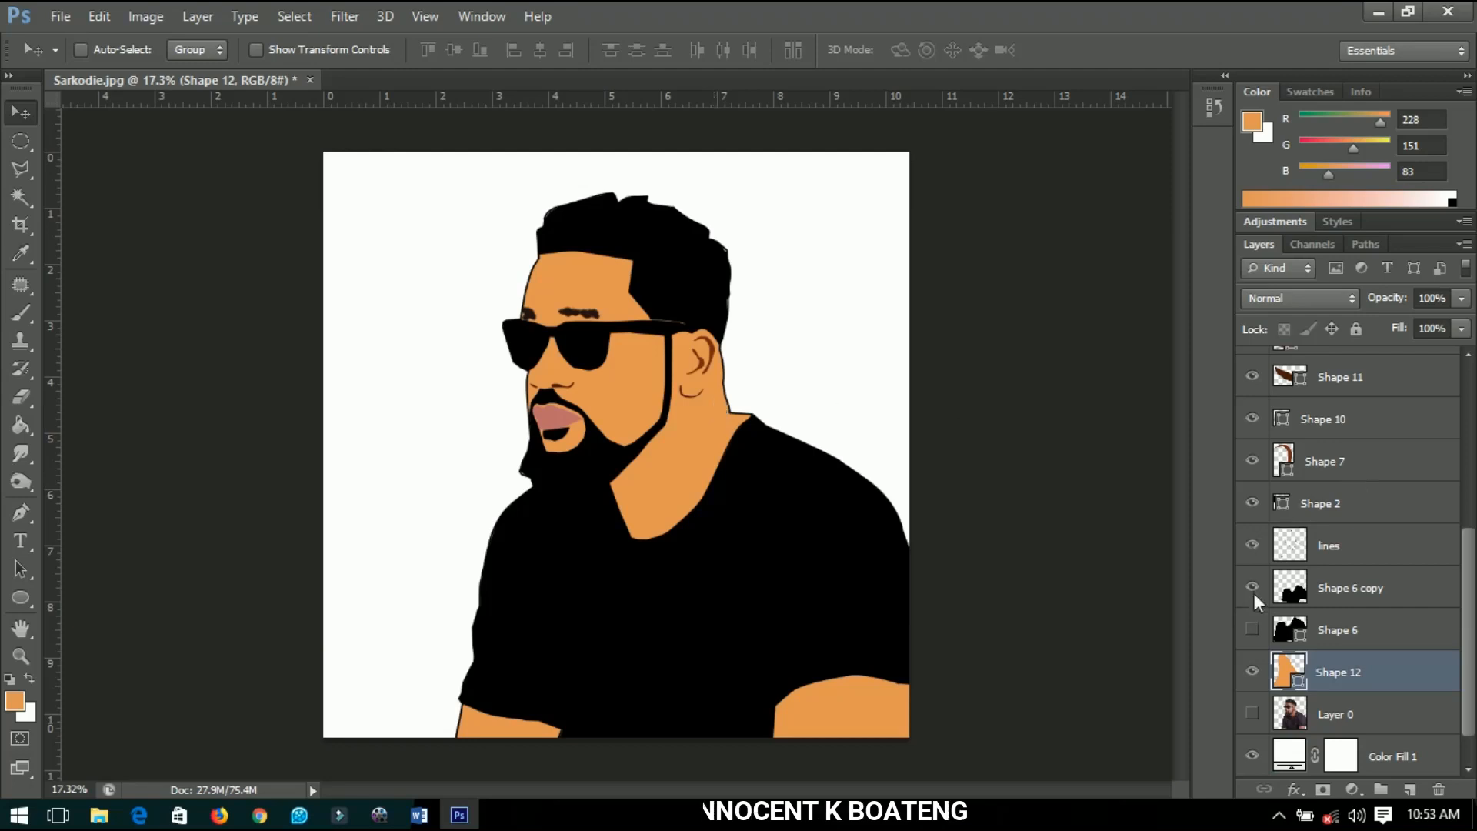
{"action": "left_click", "coordinate": [1252, 545]}
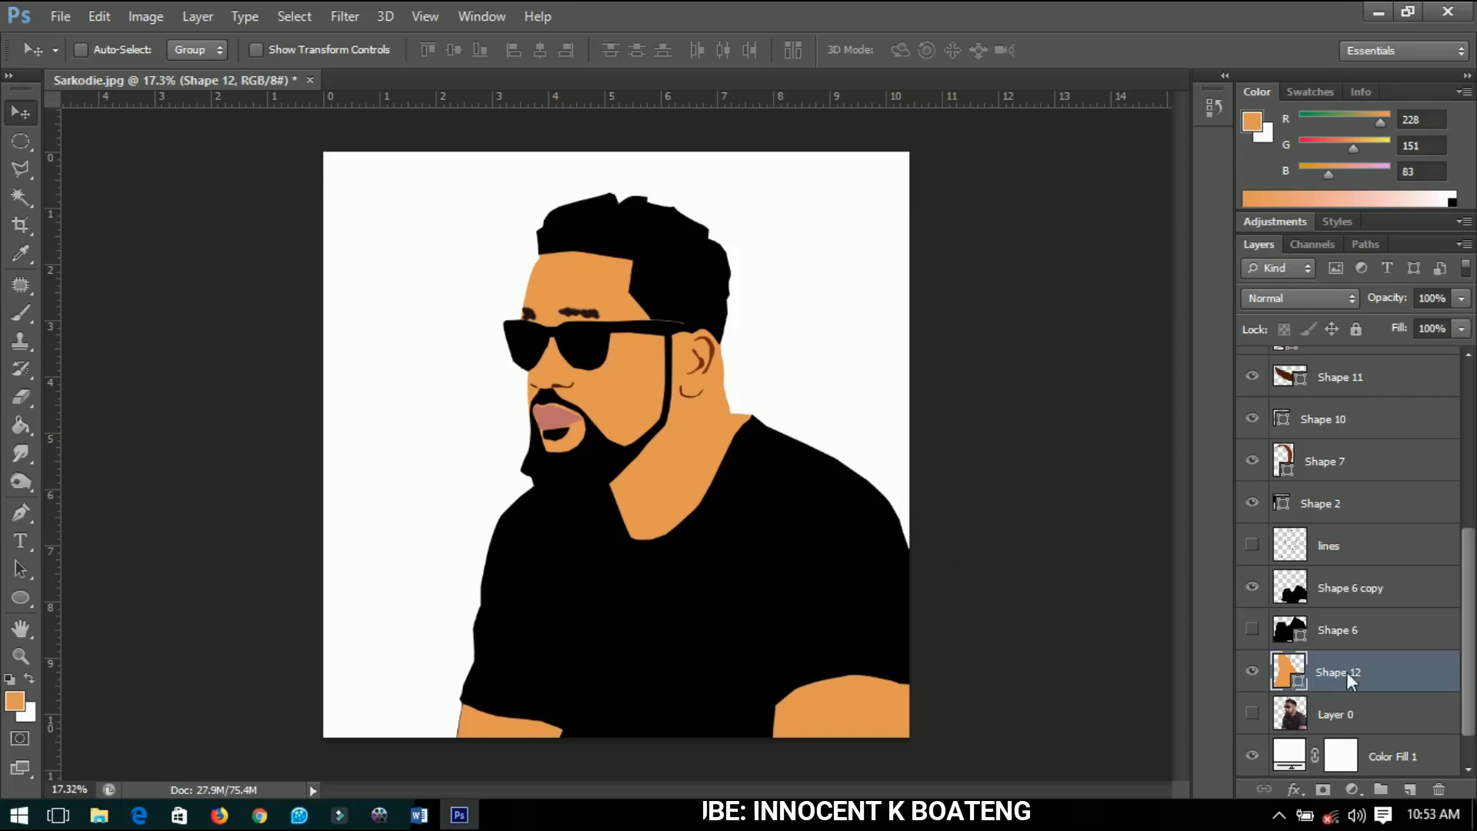
- Set the skin shape's opacity to 0% and show the lines layer and the original photo layer
{"action": "left_click_drag", "start_coordinate": [1388, 297], "coordinate": [1069, 329]}
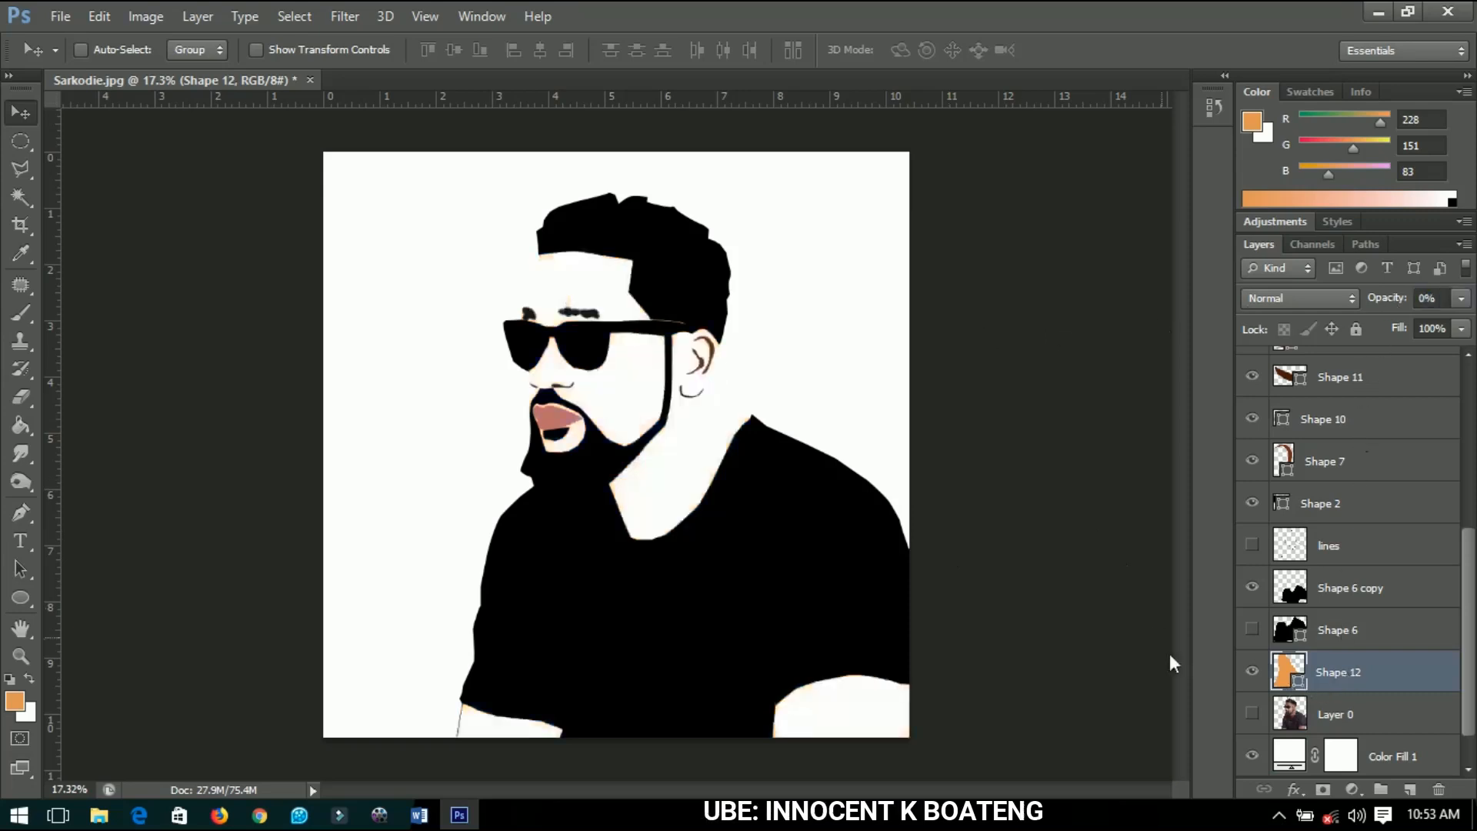
{"action": "left_click", "coordinate": [1248, 550]}
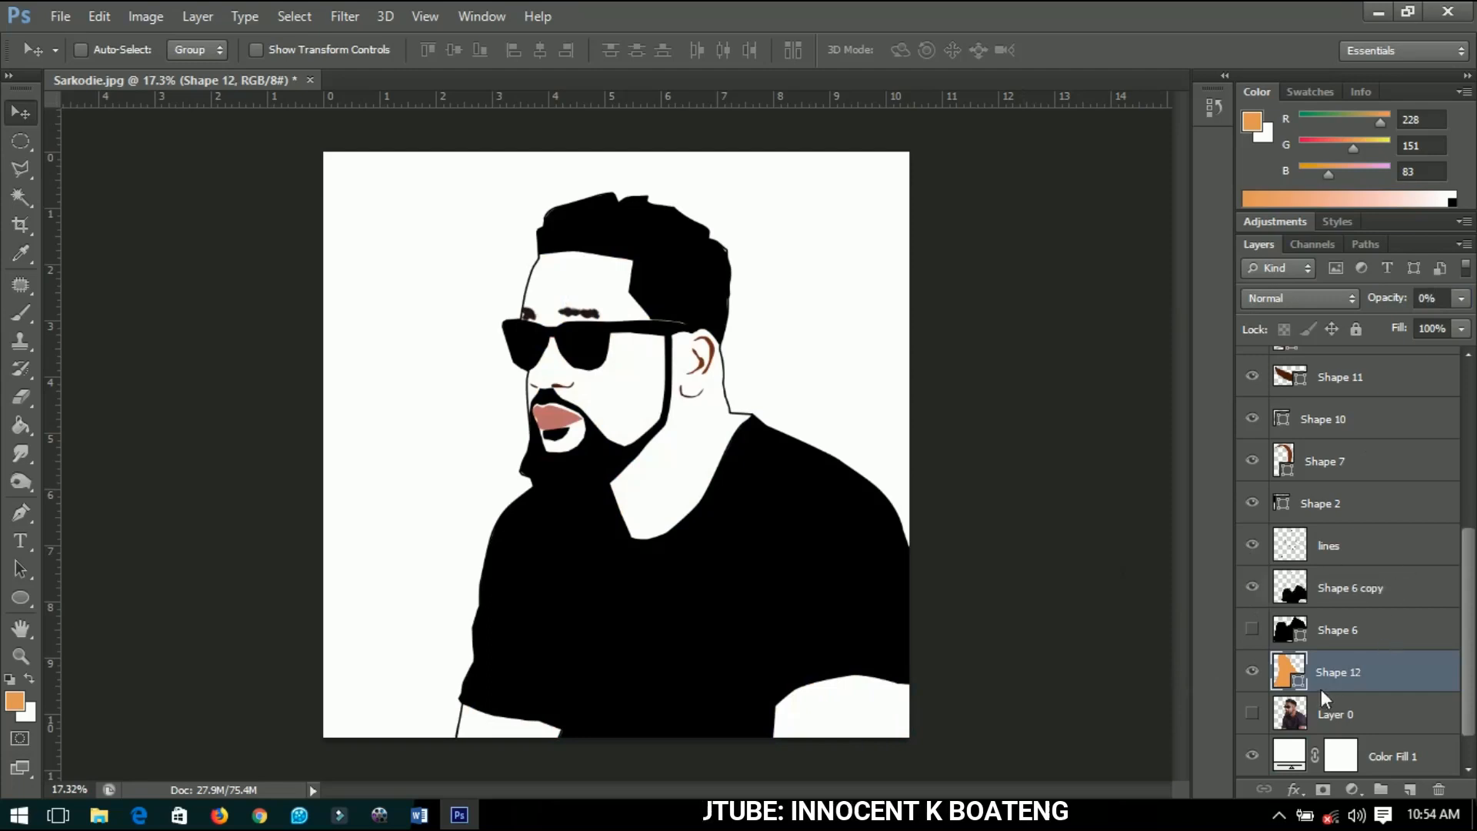
{"action": "left_click", "coordinate": [1252, 713]}
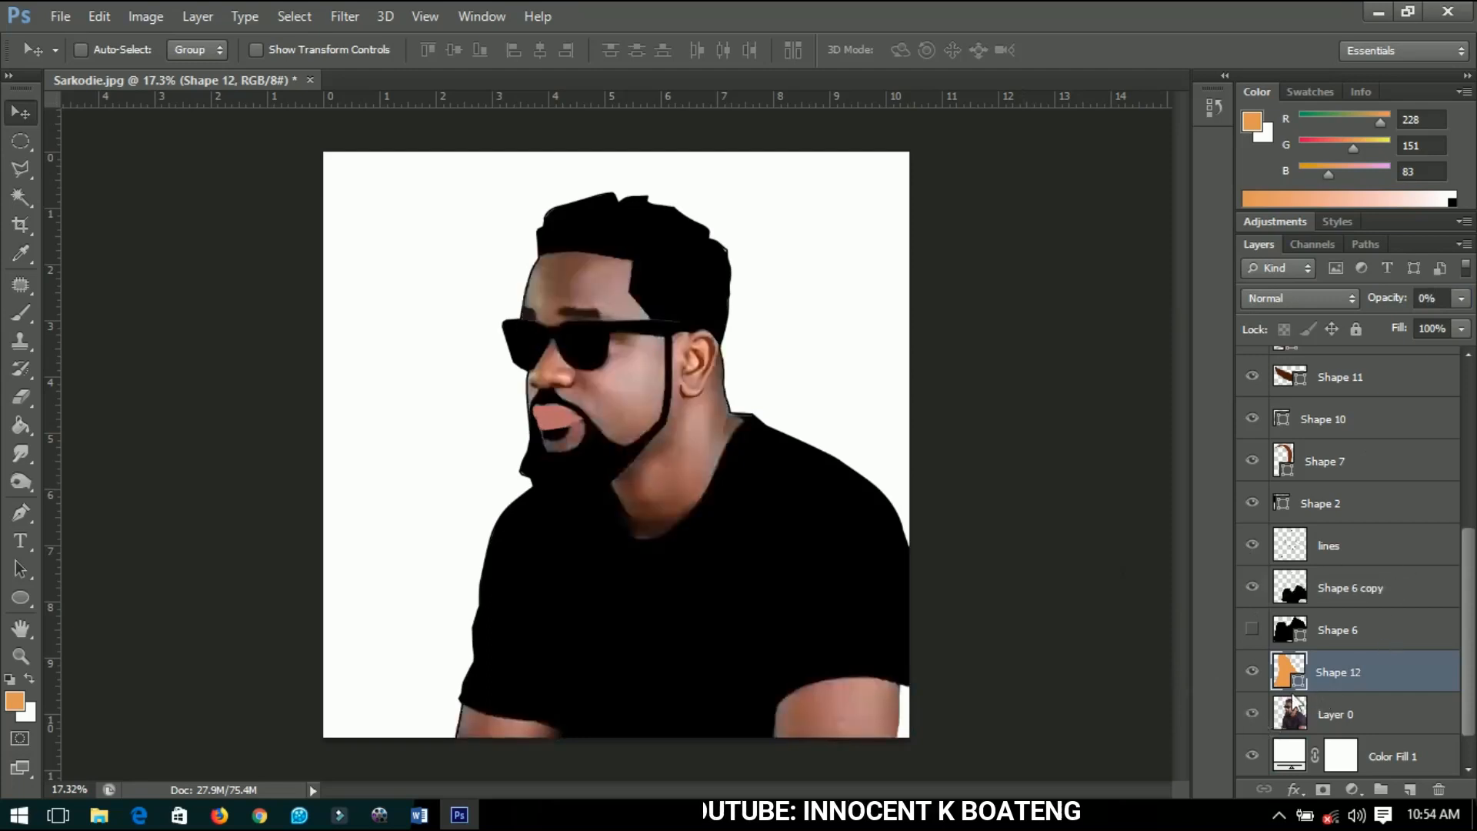
- Recolour the skin shape with the photo's ear skin tone e79e8c and restore its opacity to 100%
{"action": "double_click", "coordinate": [1294, 674]}
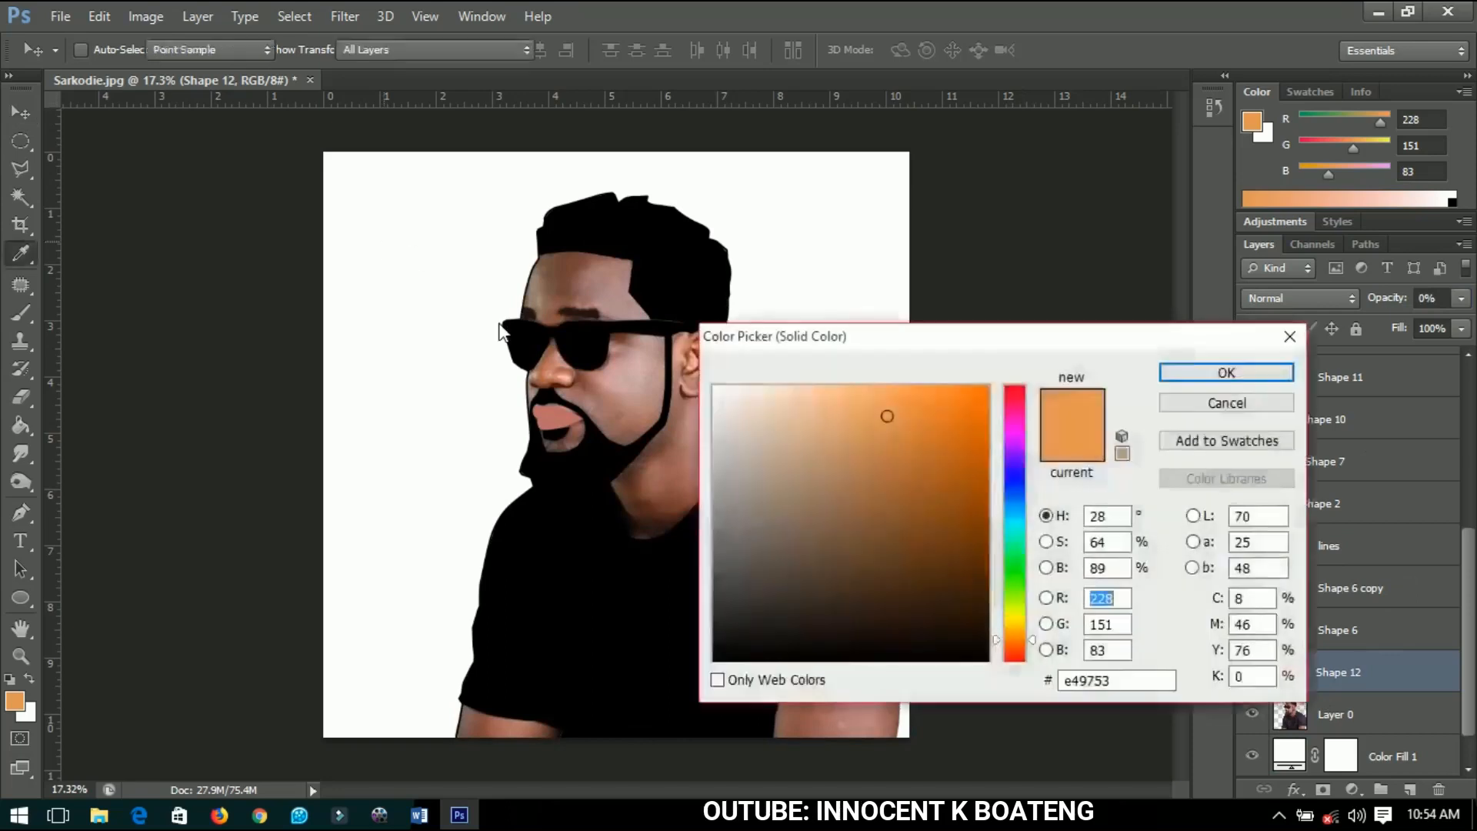
{"action": "left_click", "coordinate": [611, 386]}
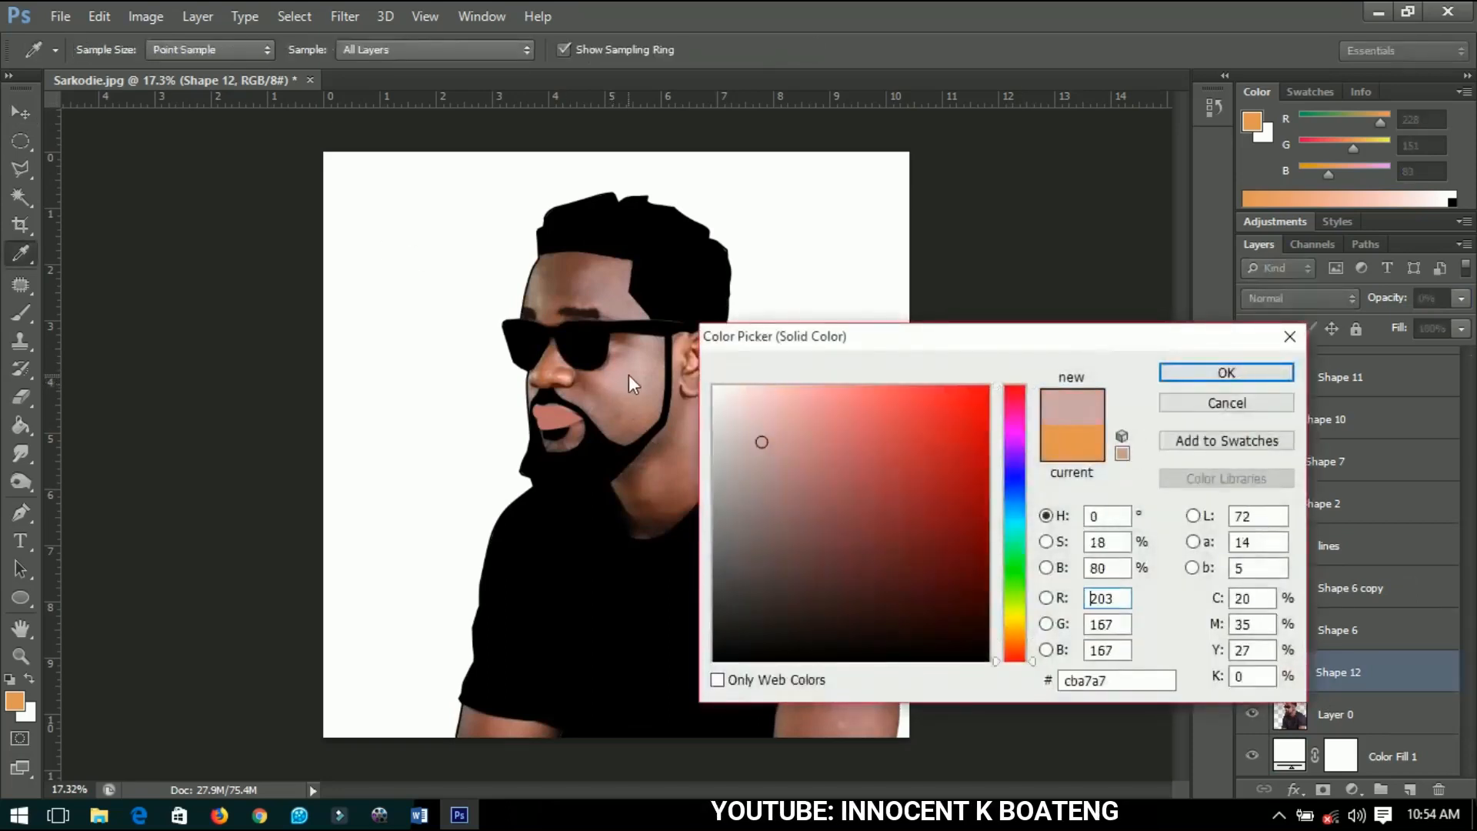
{"action": "left_click", "coordinate": [633, 374]}
{"action": "left_click", "coordinate": [661, 478]}
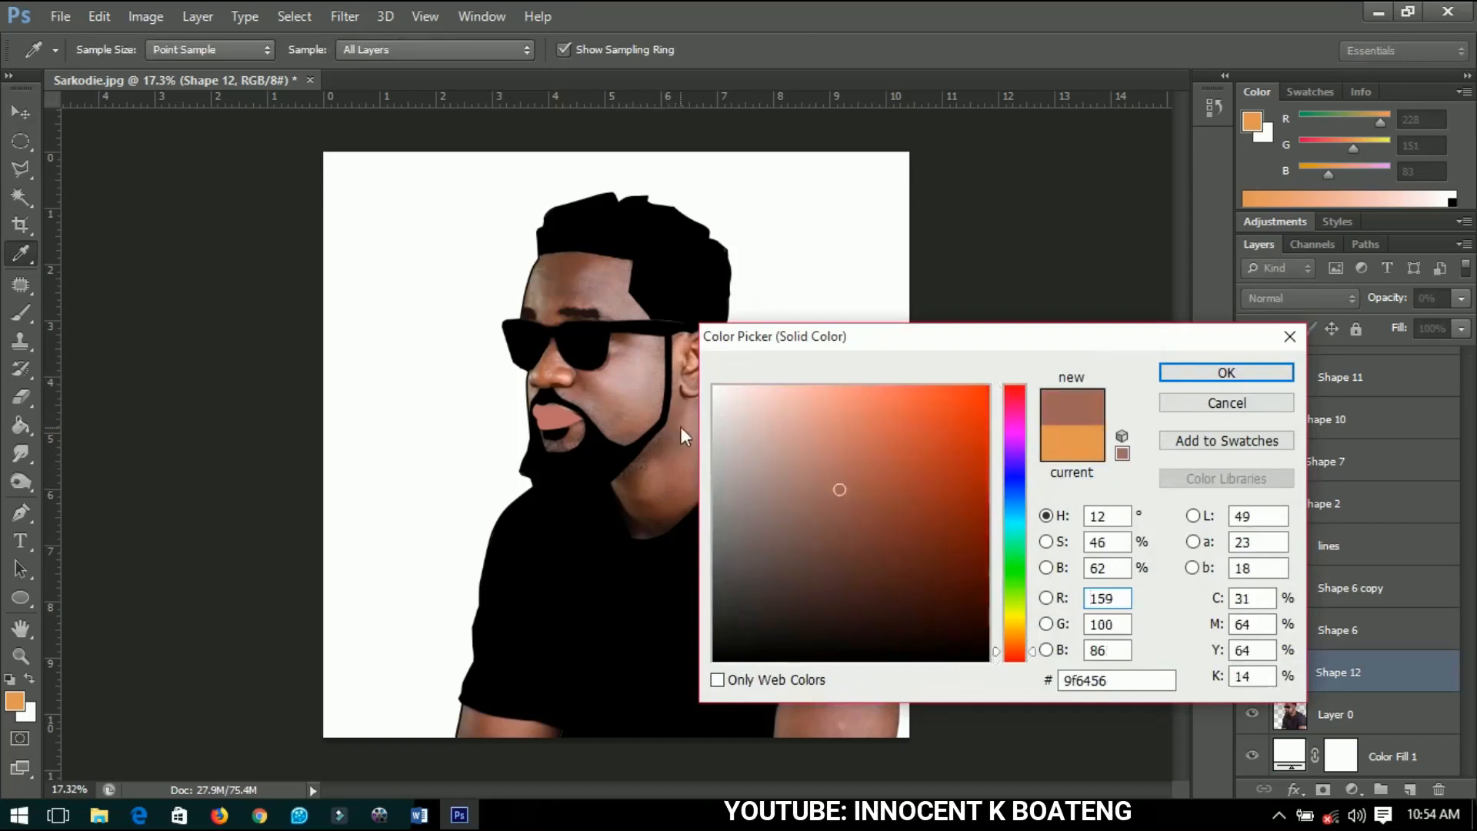
{"action": "left_click", "coordinate": [681, 349]}
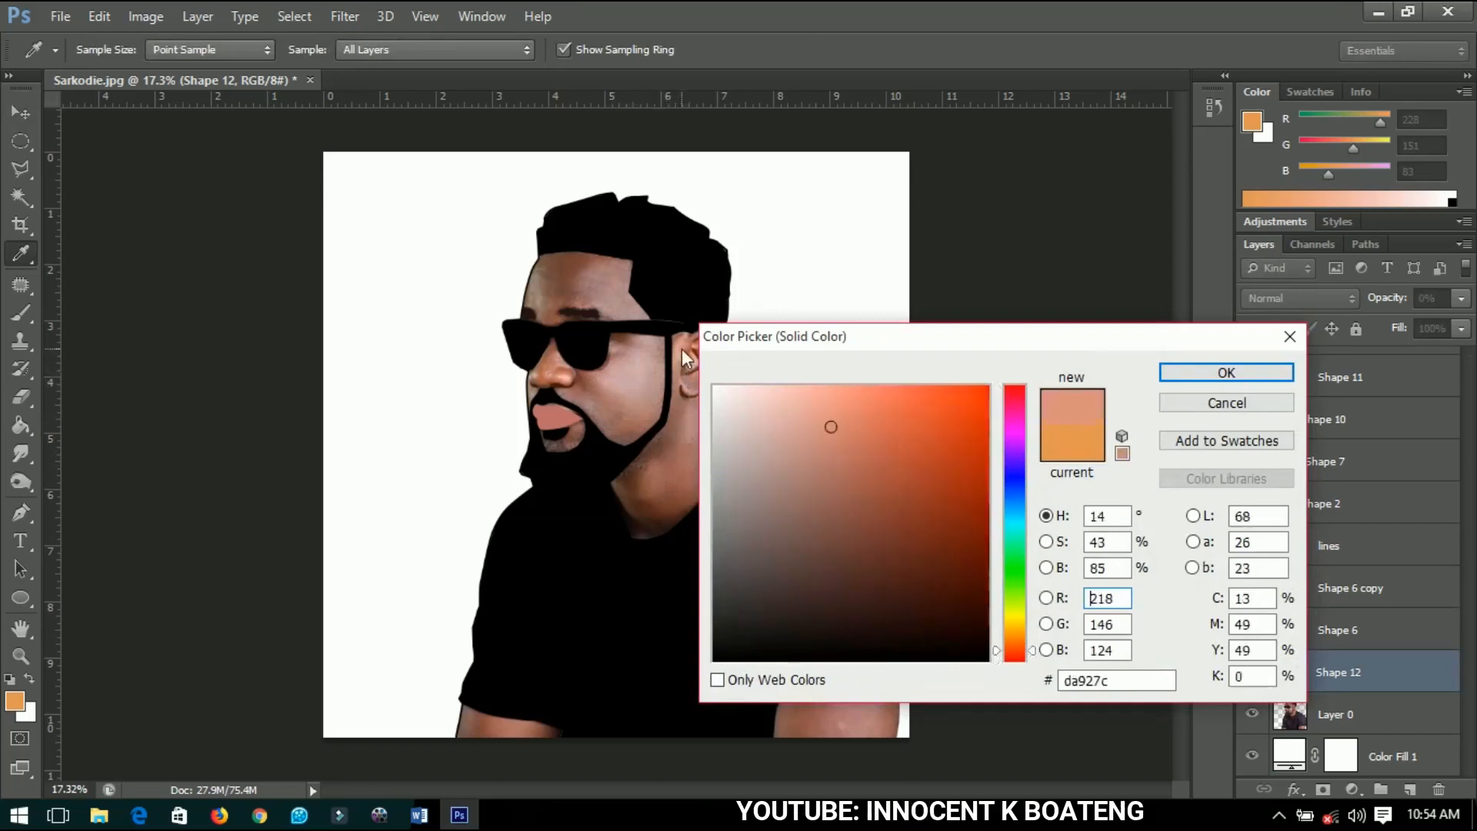
{"action": "left_click", "coordinate": [680, 348]}
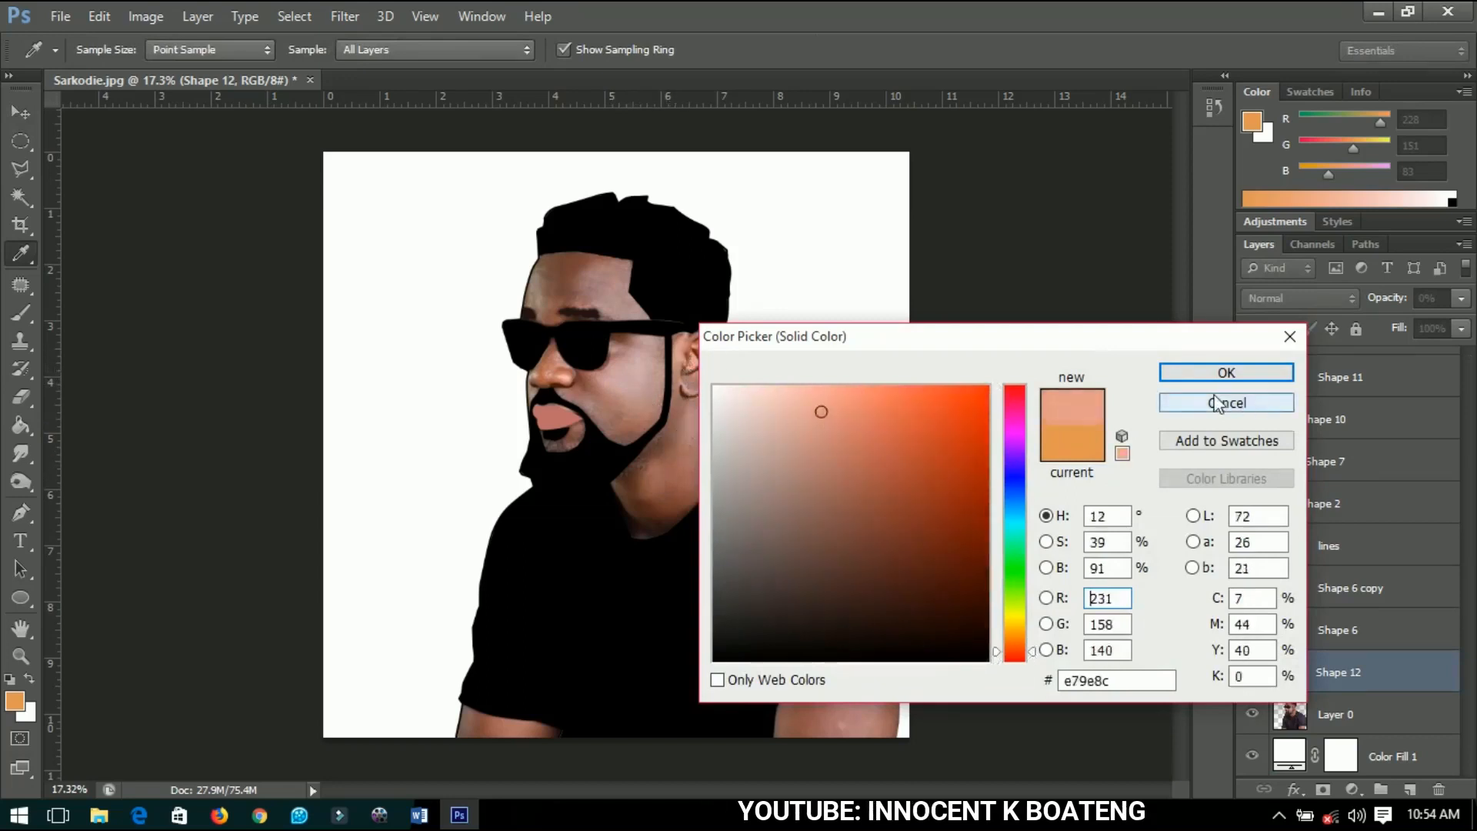
{"action": "left_click", "coordinate": [1213, 373]}
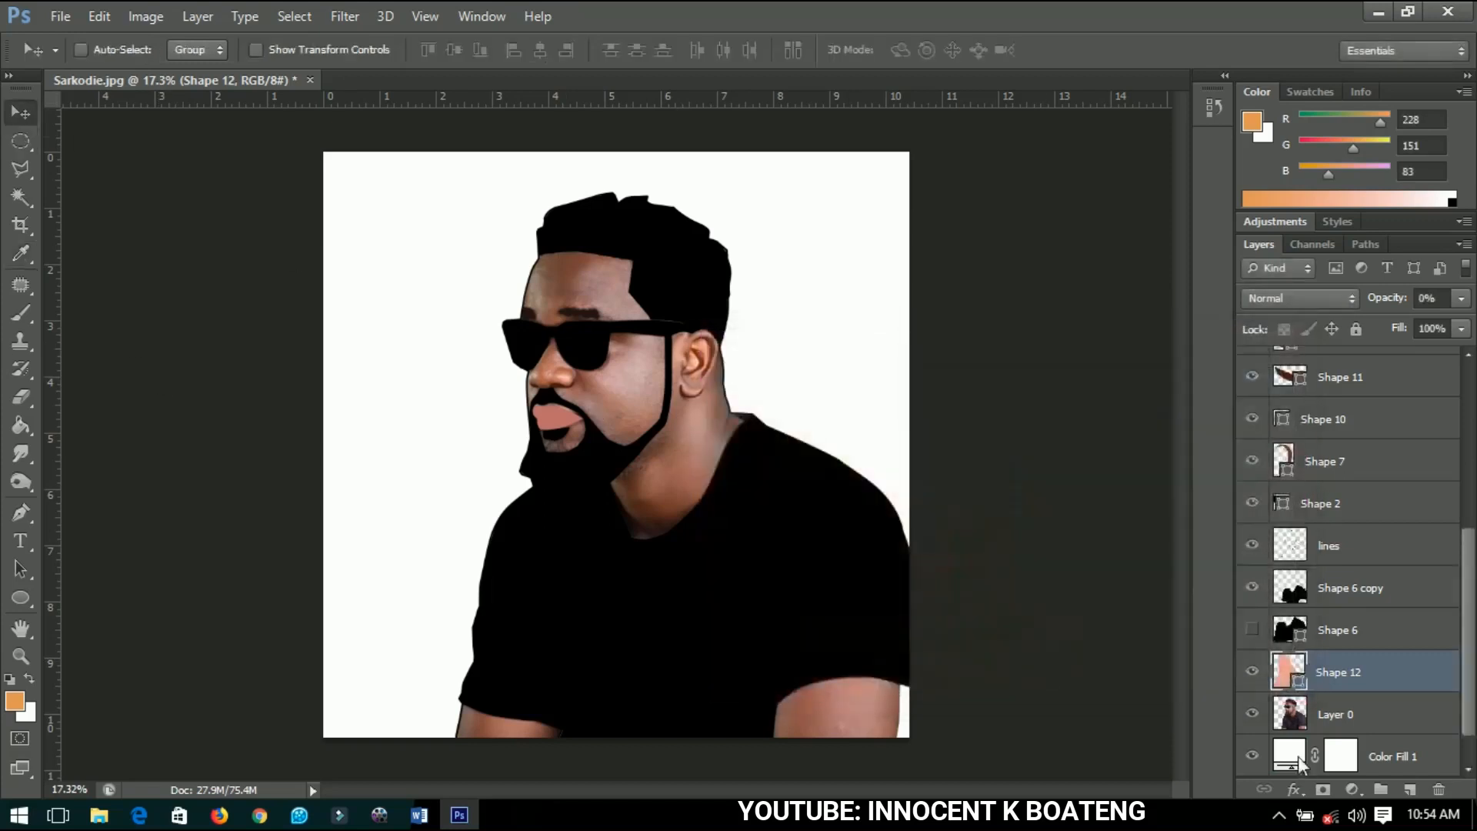
{"action": "mouse_move", "coordinate": [1394, 297]}
{"action": "left_mouse_down"}
{"action": "mouse_move", "coordinate": [1439, 302]}
{"action": "mouse_move", "coordinate": [1376, 299]}
{"action": "left_mouse_up"}
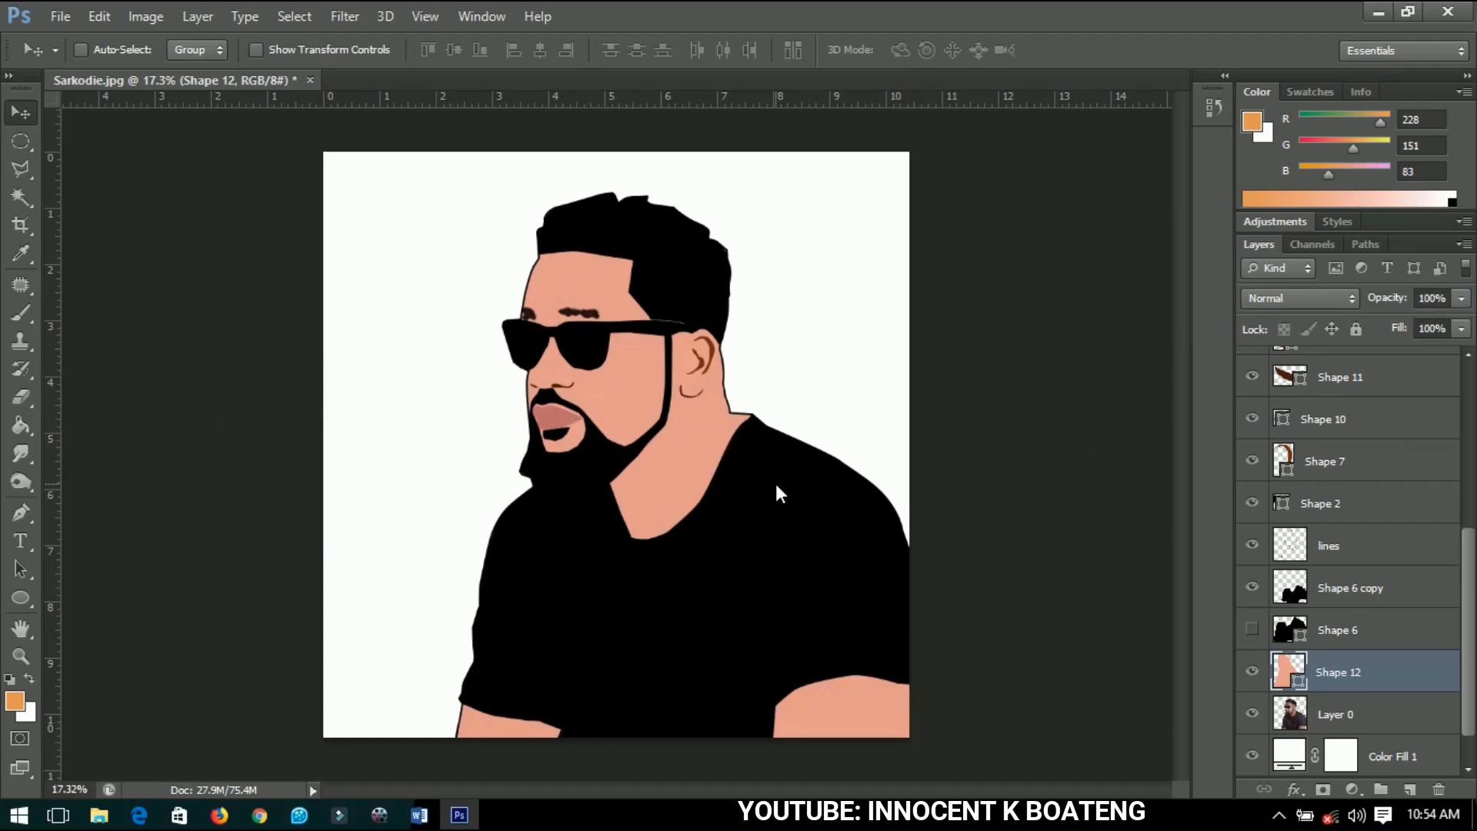
- Duplicate the Layer 0 photo, bring the copy to the front of the layer stack and hide it
{"action": "scroll", "coordinate": [1378, 668], "scroll_direction": "down", "scroll_amount": 1}
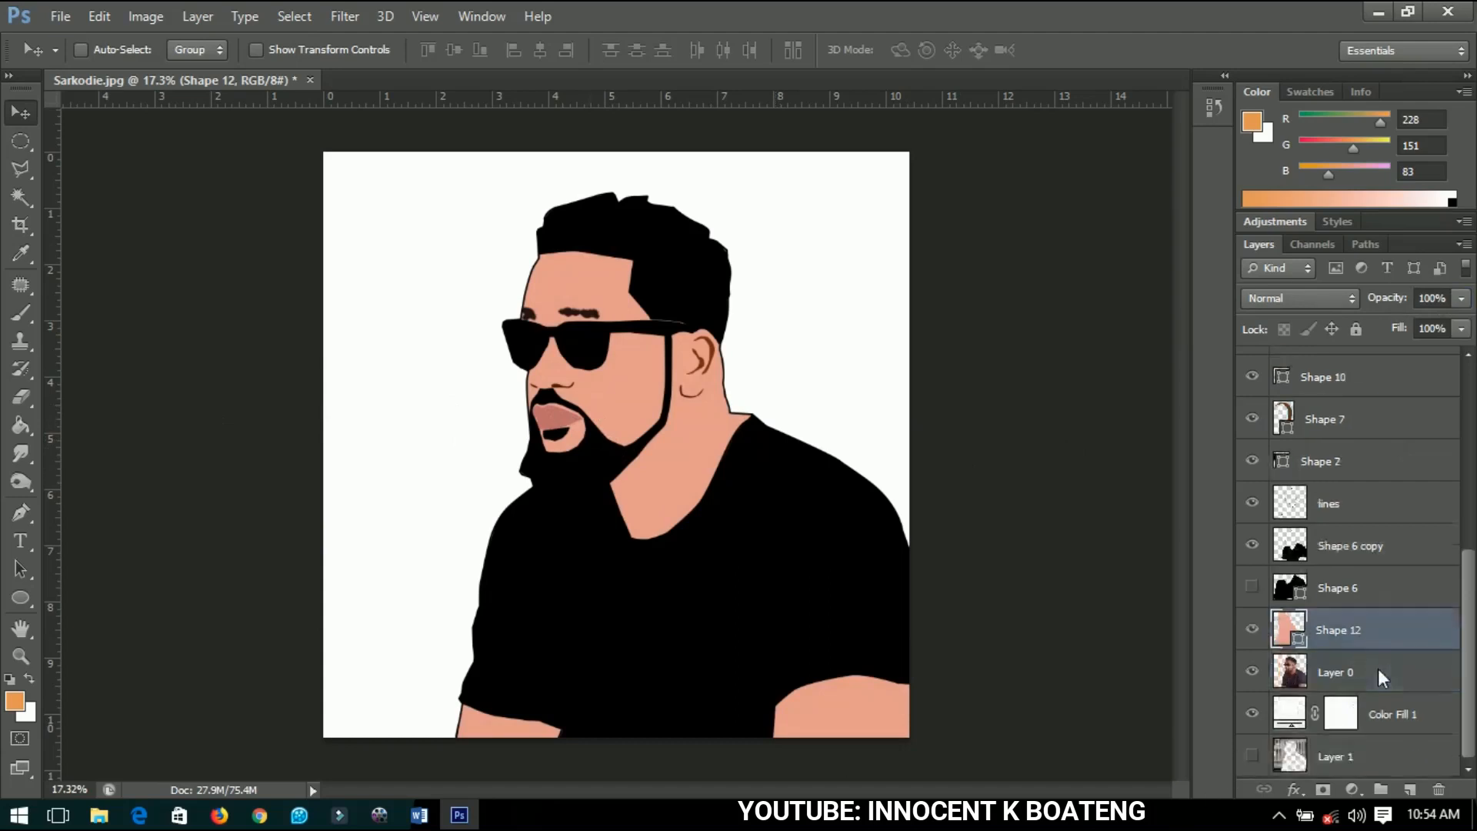
{"action": "left_click", "coordinate": [1359, 676]}
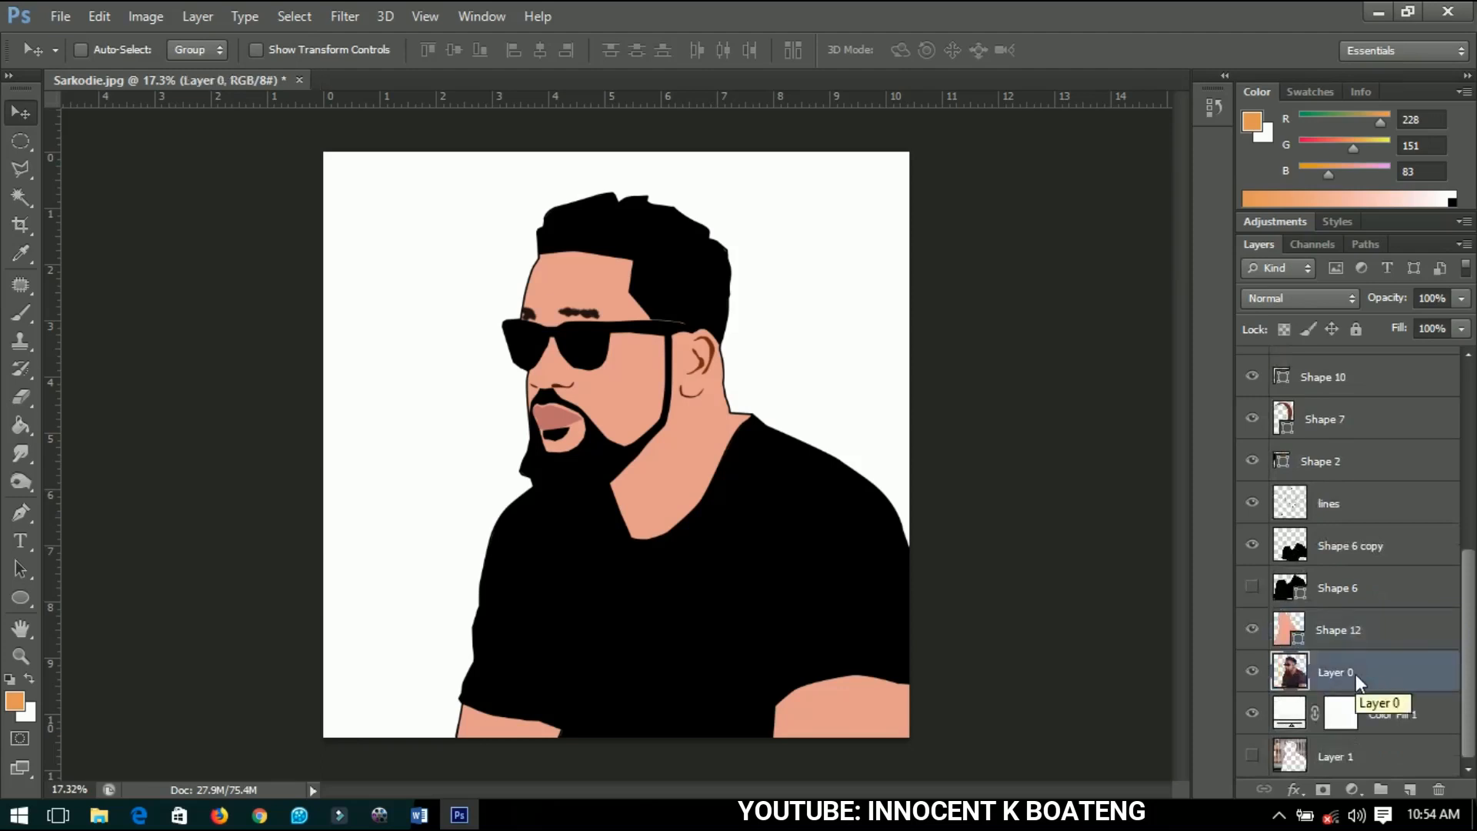
{"action": "scroll", "coordinate": [1356, 674], "scroll_direction": "up", "scroll_amount": 1}
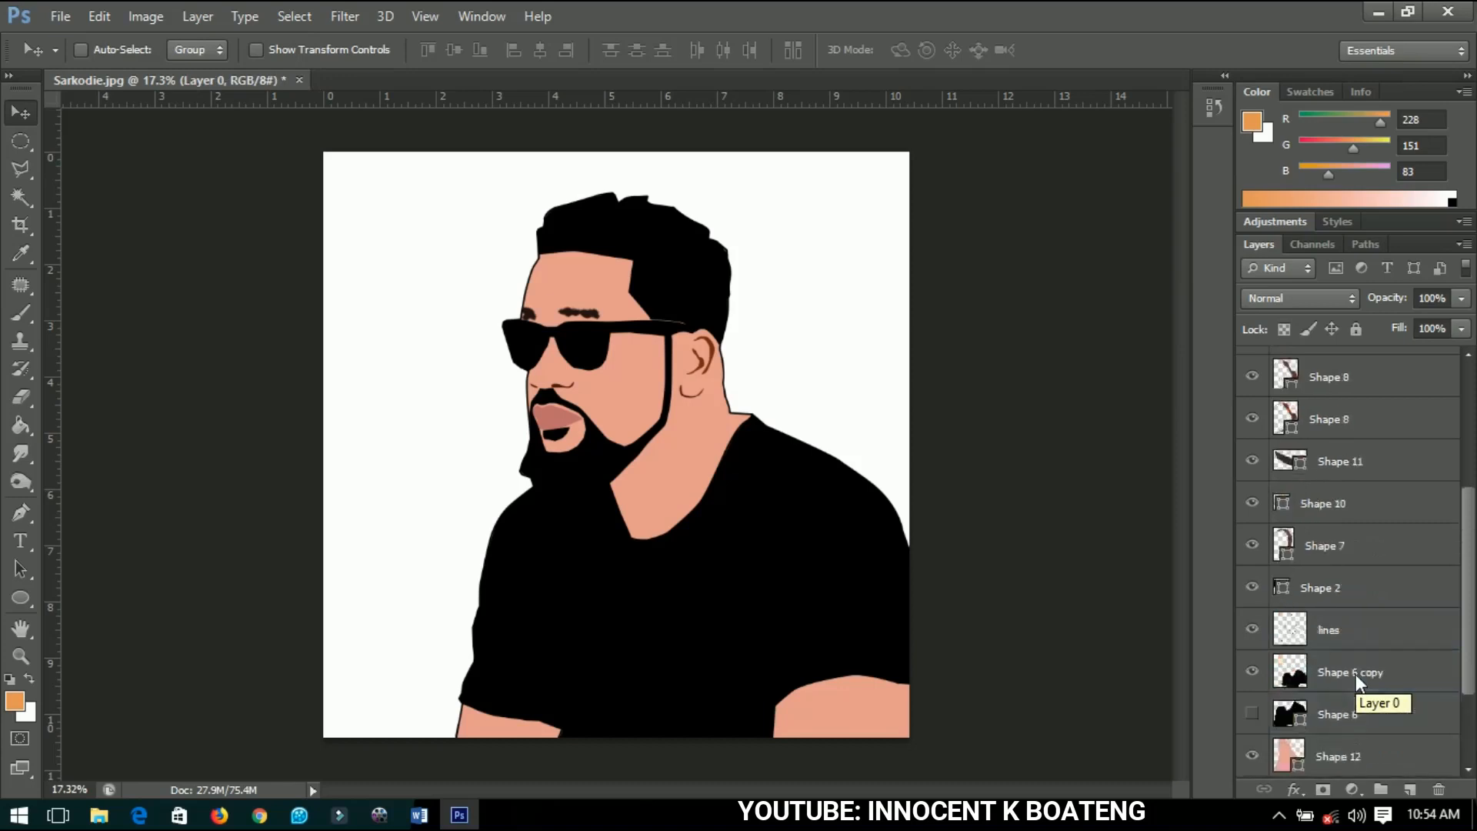
{"action": "right_click", "coordinate": [655, 248]}
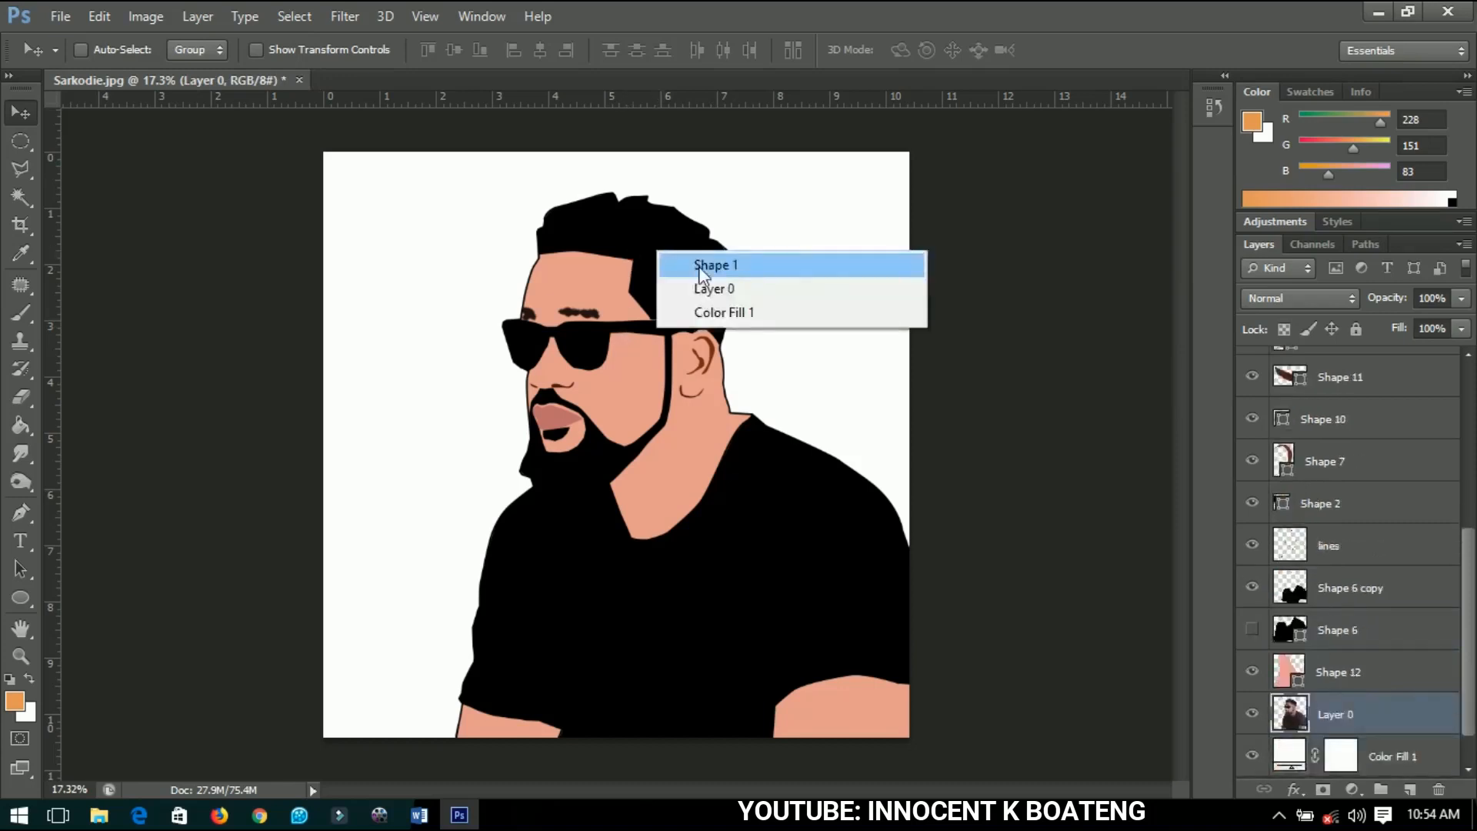
{"action": "left_click", "coordinate": [700, 269]}
{"action": "scroll", "coordinate": [1305, 572], "scroll_direction": "down", "scroll_amount": 5}
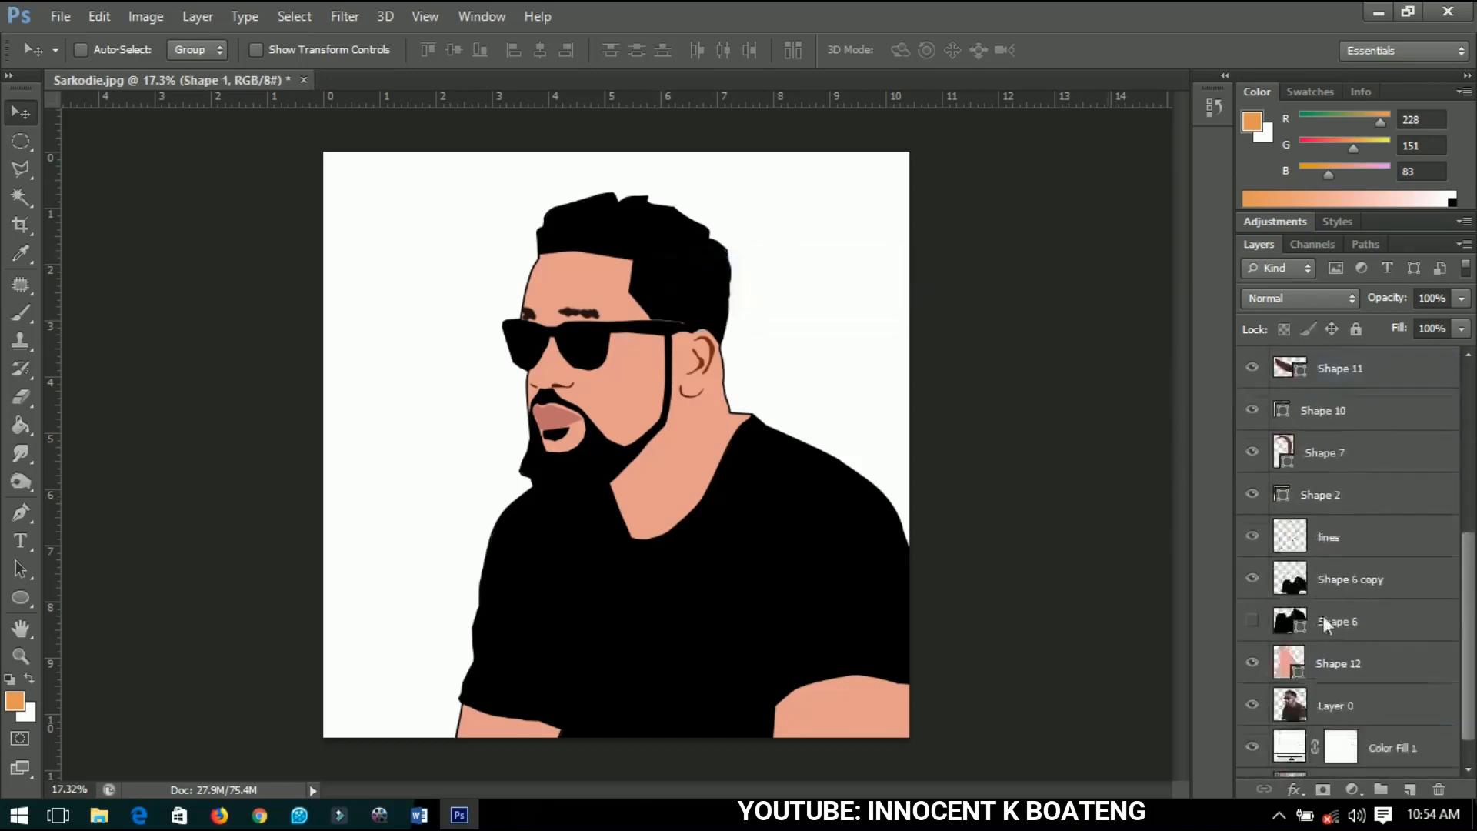
{"action": "left_click", "coordinate": [1341, 684]}
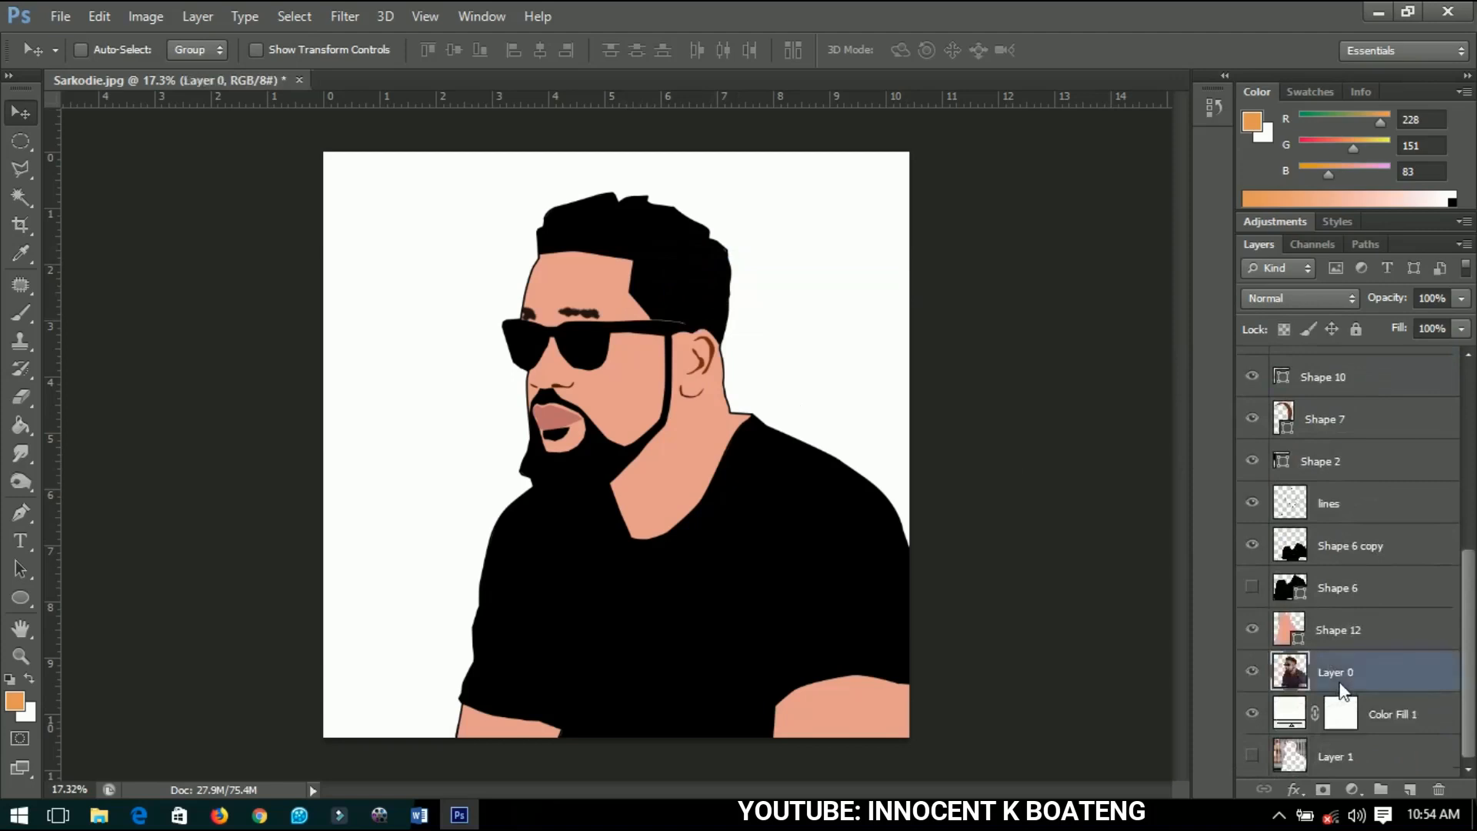
{"action": "key", "text": "ctrl+j"}
{"action": "key", "text": "ctrl+shift+bracketright"}
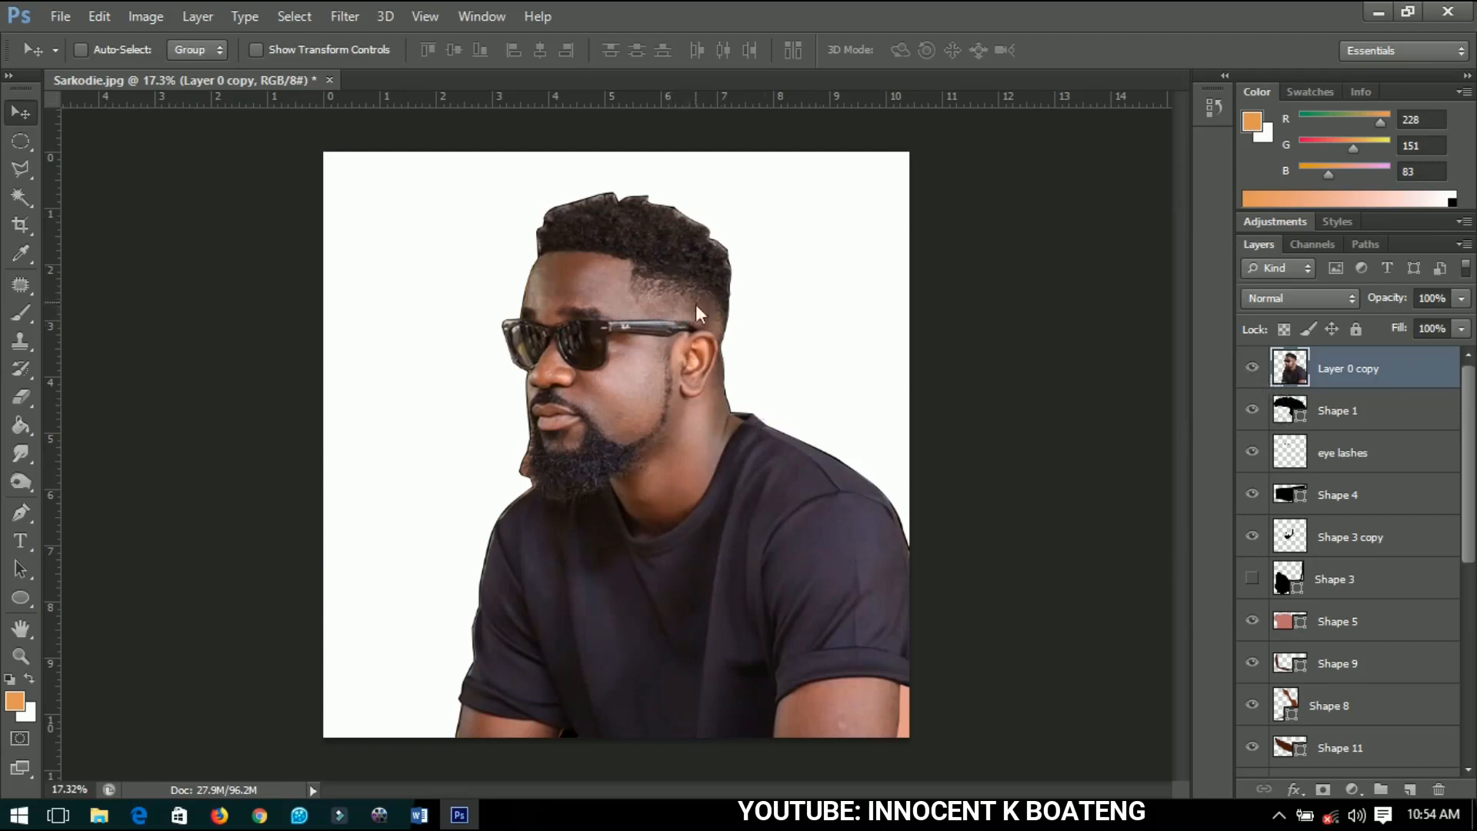
{"action": "left_click", "coordinate": [1250, 368]}
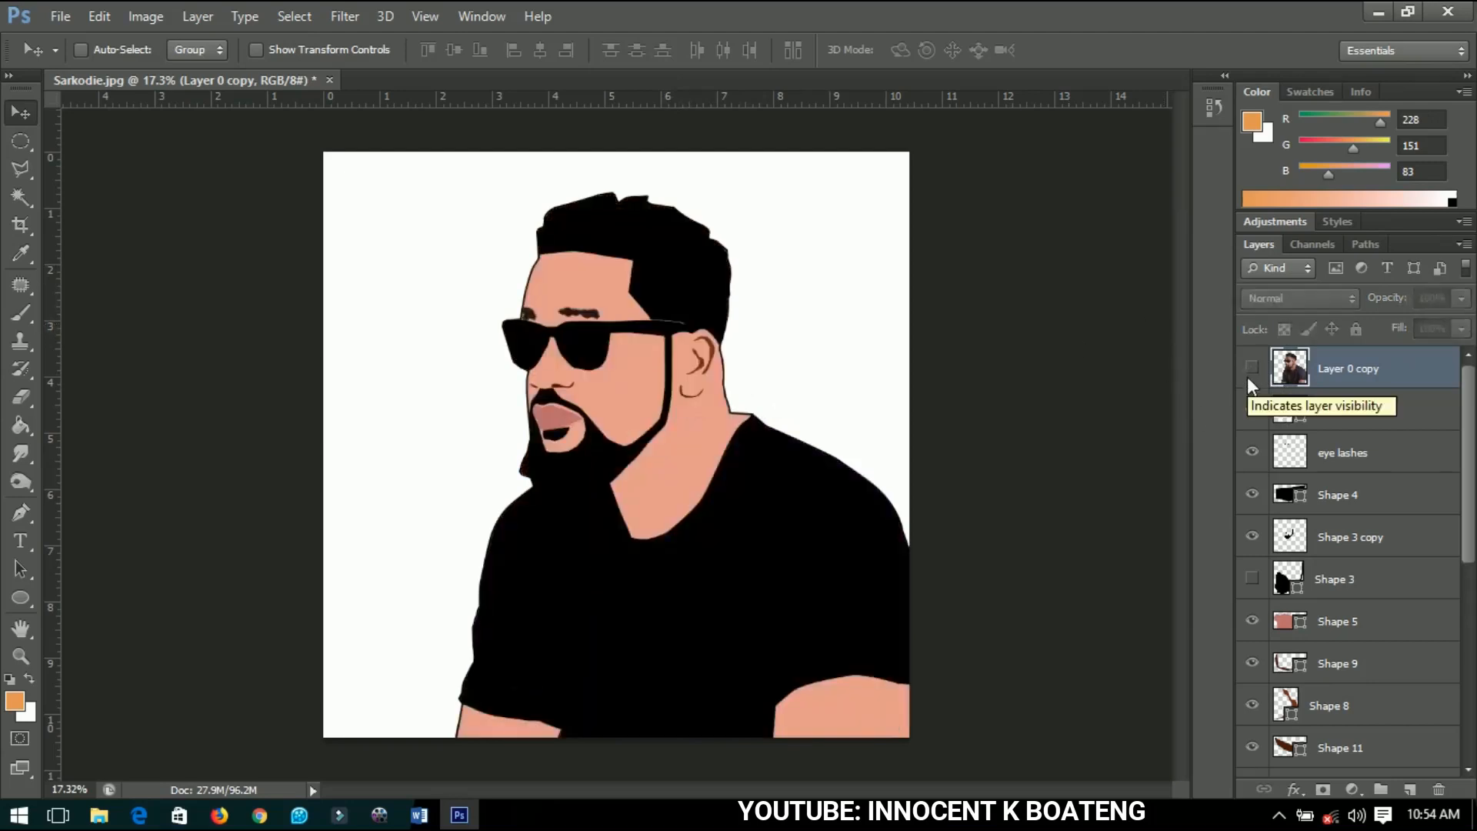
- Select the black hair shape's layer on the canvas and rename it "hair"
{"action": "right_click", "coordinate": [645, 288]}
{"action": "left_click", "coordinate": [676, 294]}
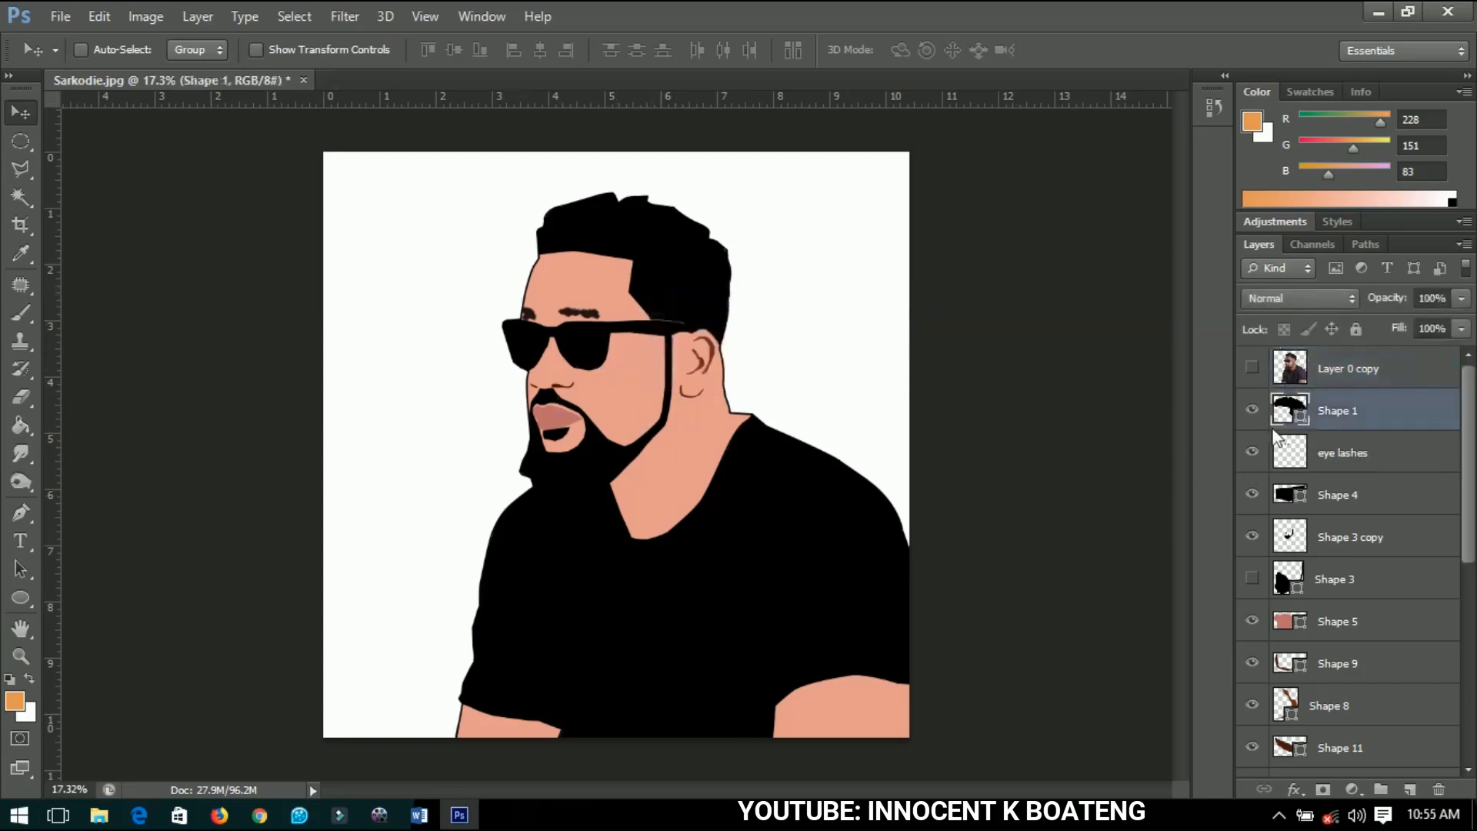
{"action": "double_click", "coordinate": [1339, 416]}
{"action": "type", "text": "hair"}
{"action": "key", "text": "Return"}
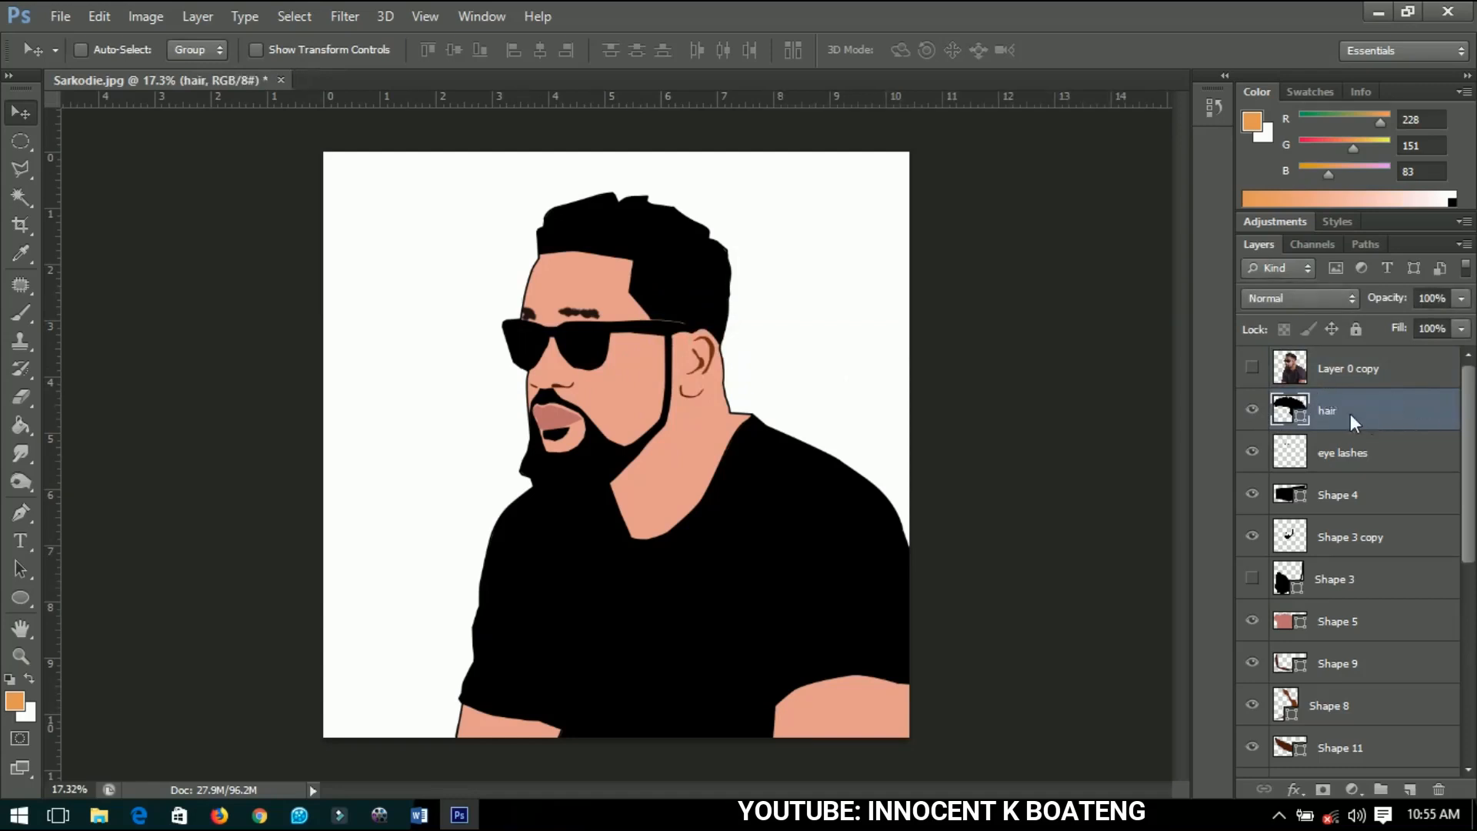
- Add a Gradient Overlay to the hair layer and set its white colour stop to the sampled skin tone e79e8c
{"action": "right_click", "coordinate": [1350, 413]}
{"action": "left_click", "coordinate": [1004, 126]}
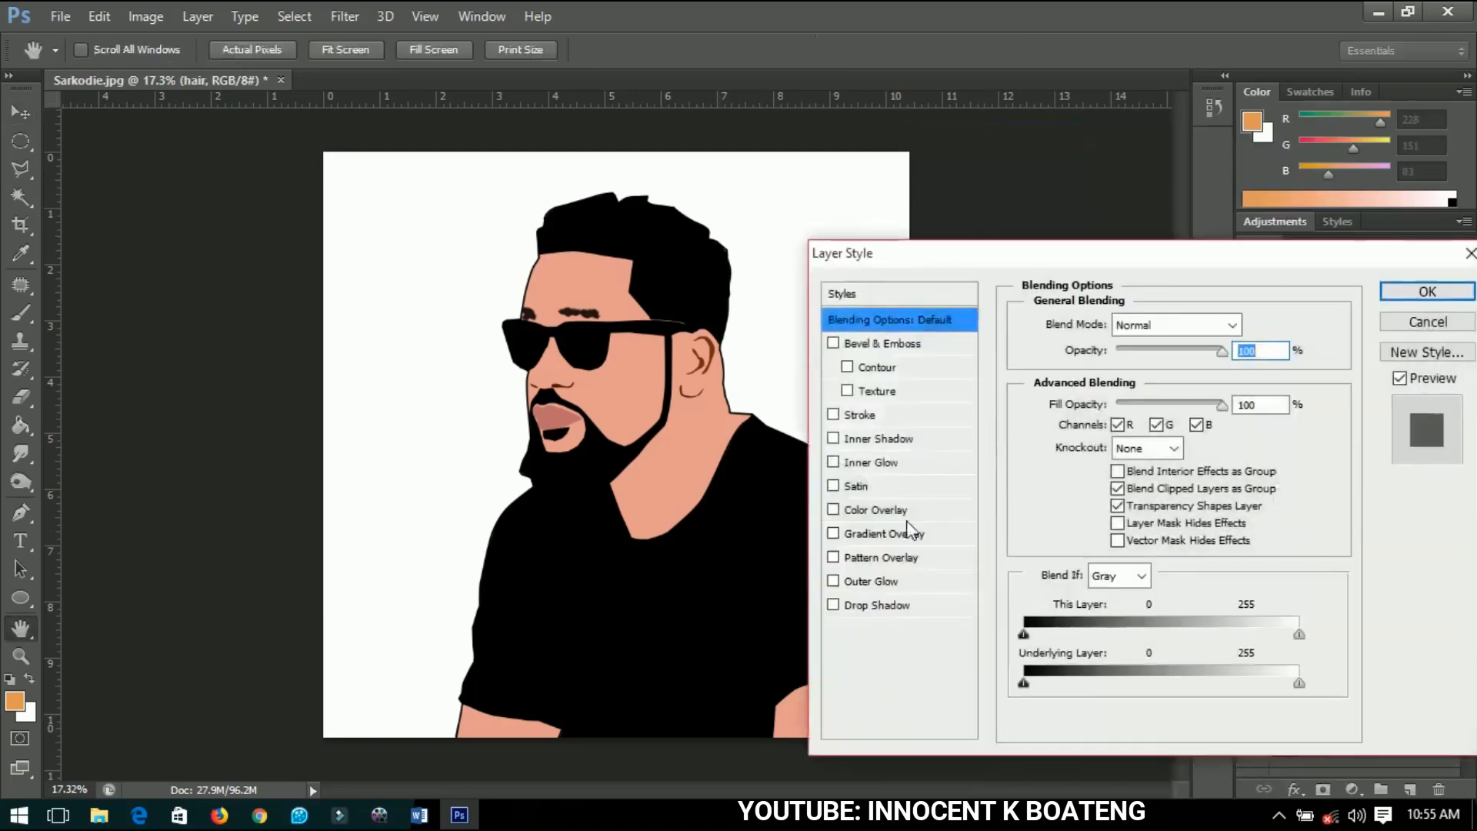
{"action": "left_click", "coordinate": [885, 534]}
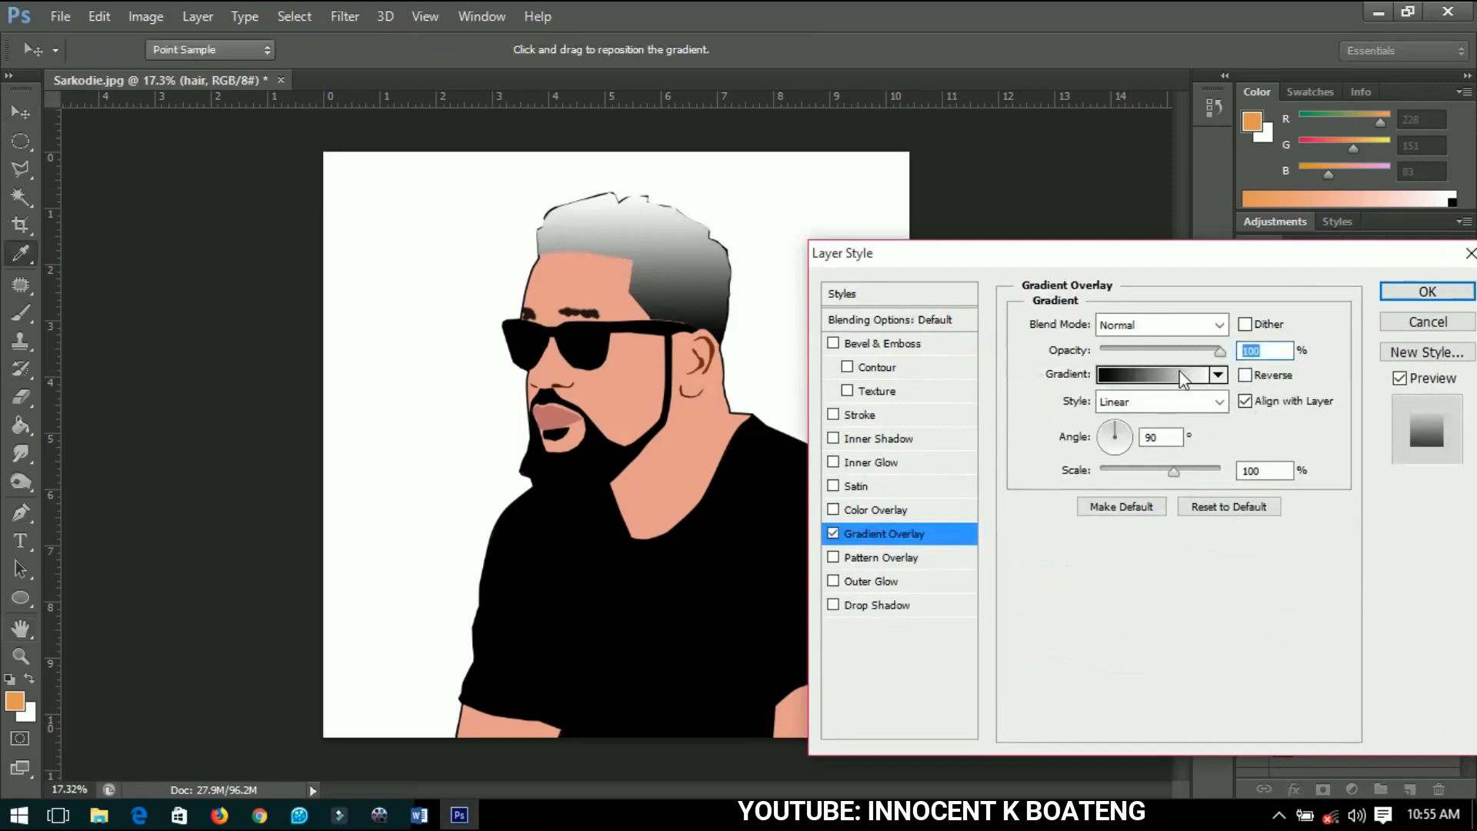
{"action": "left_click", "coordinate": [1185, 376]}
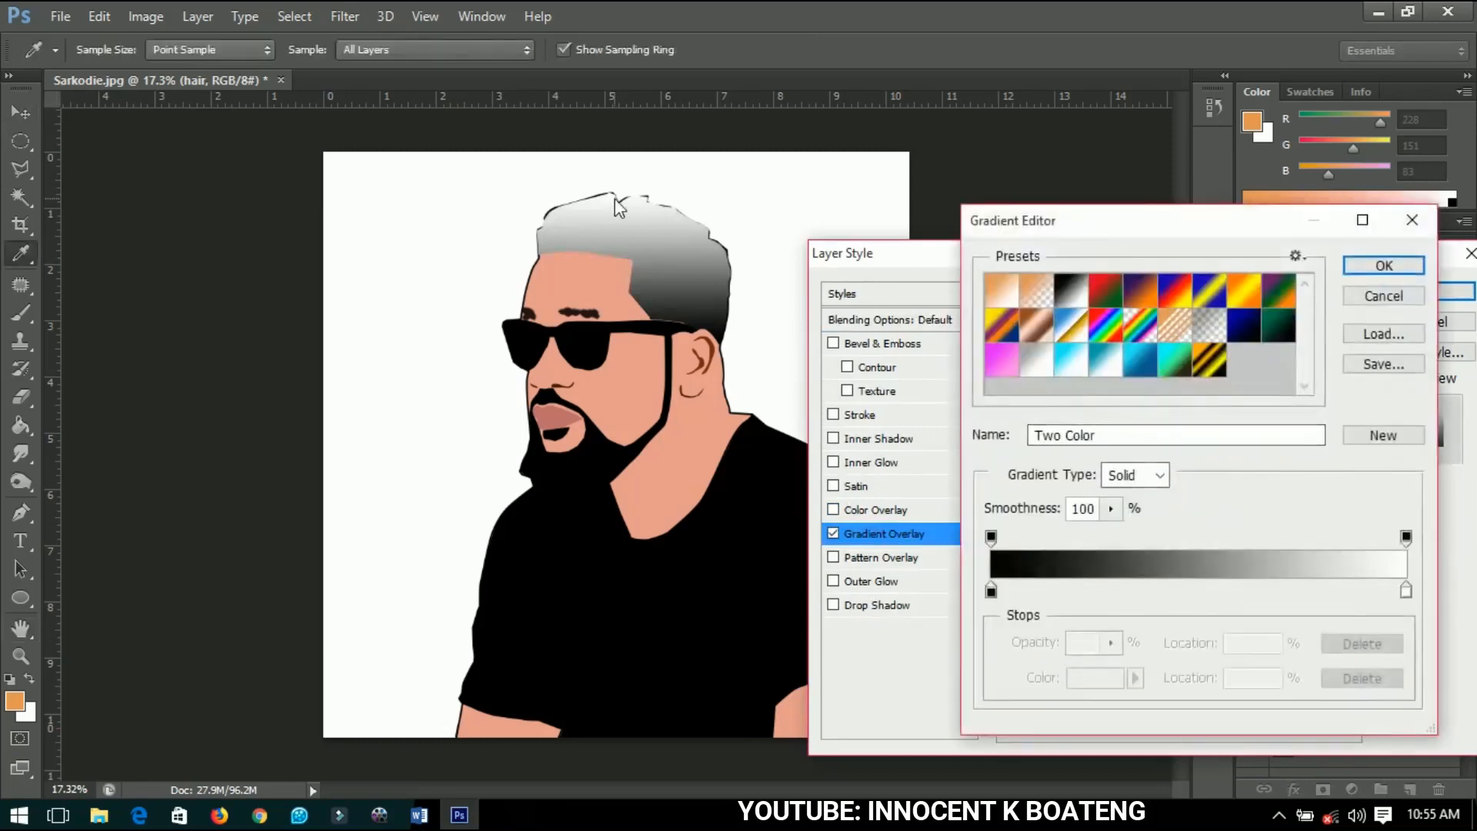
{"action": "double_click", "coordinate": [1405, 593]}
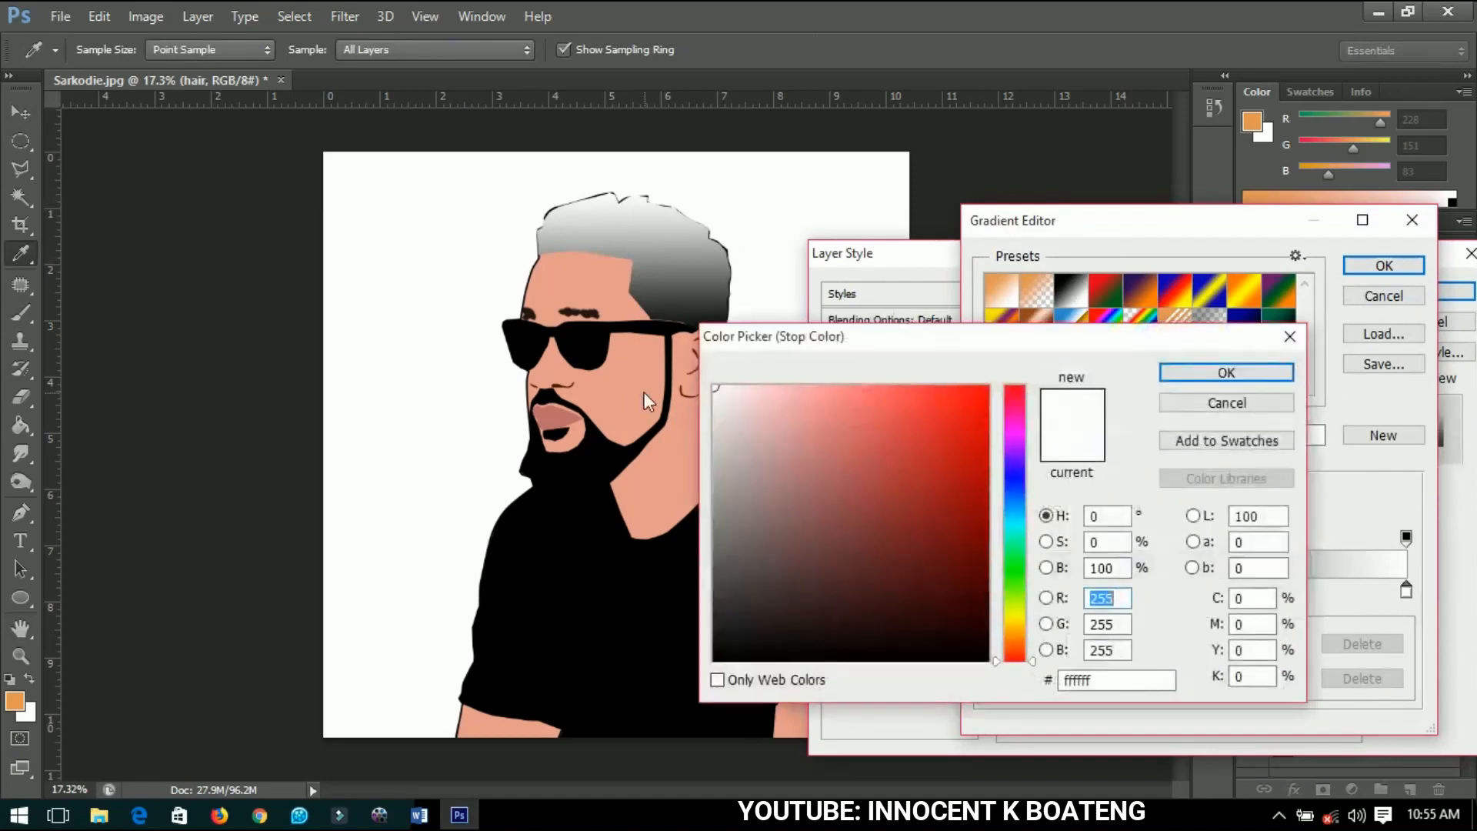
{"action": "left_click", "coordinate": [634, 391]}
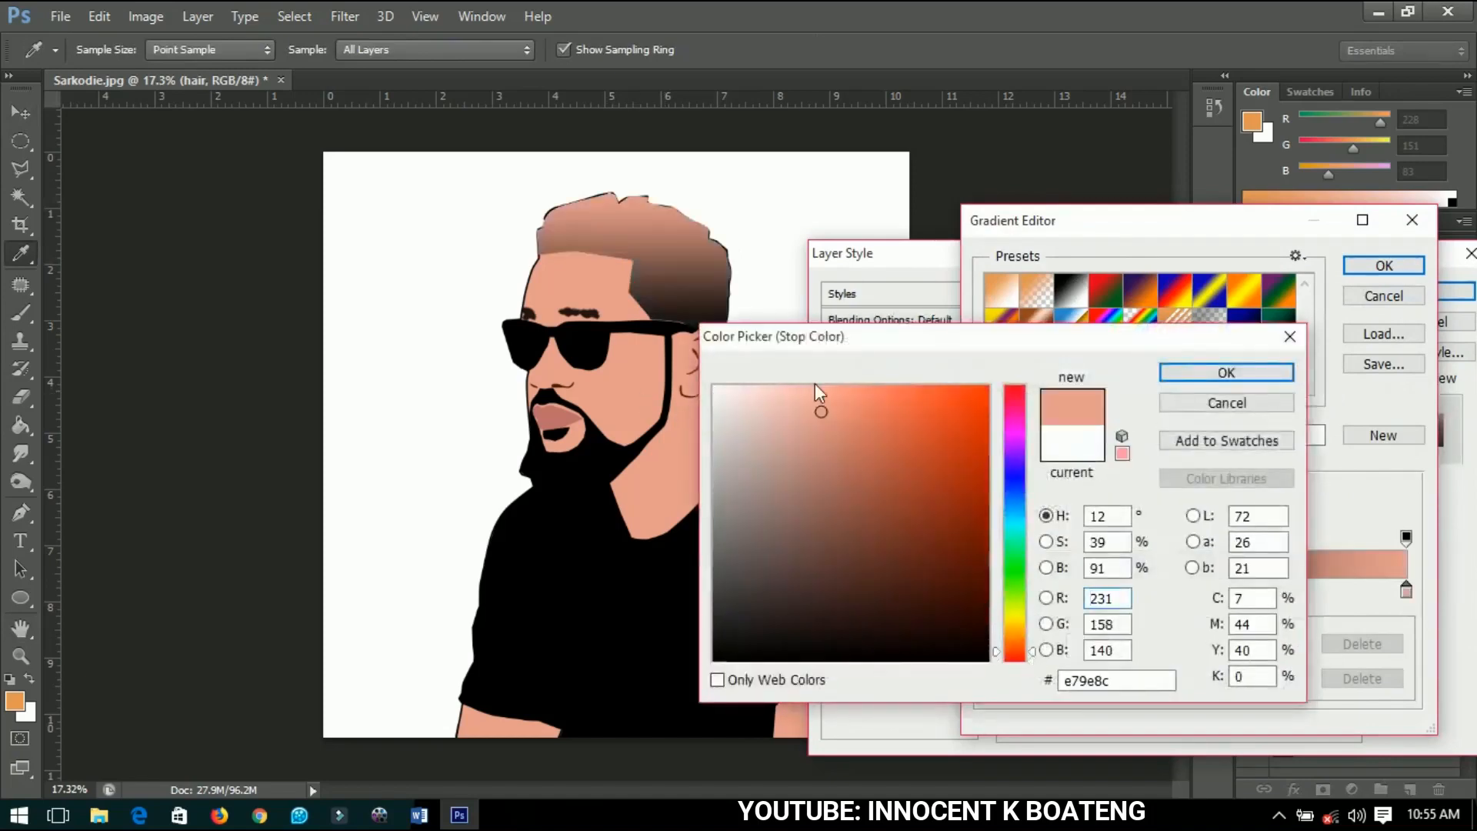
{"action": "left_click", "coordinate": [1227, 373]}
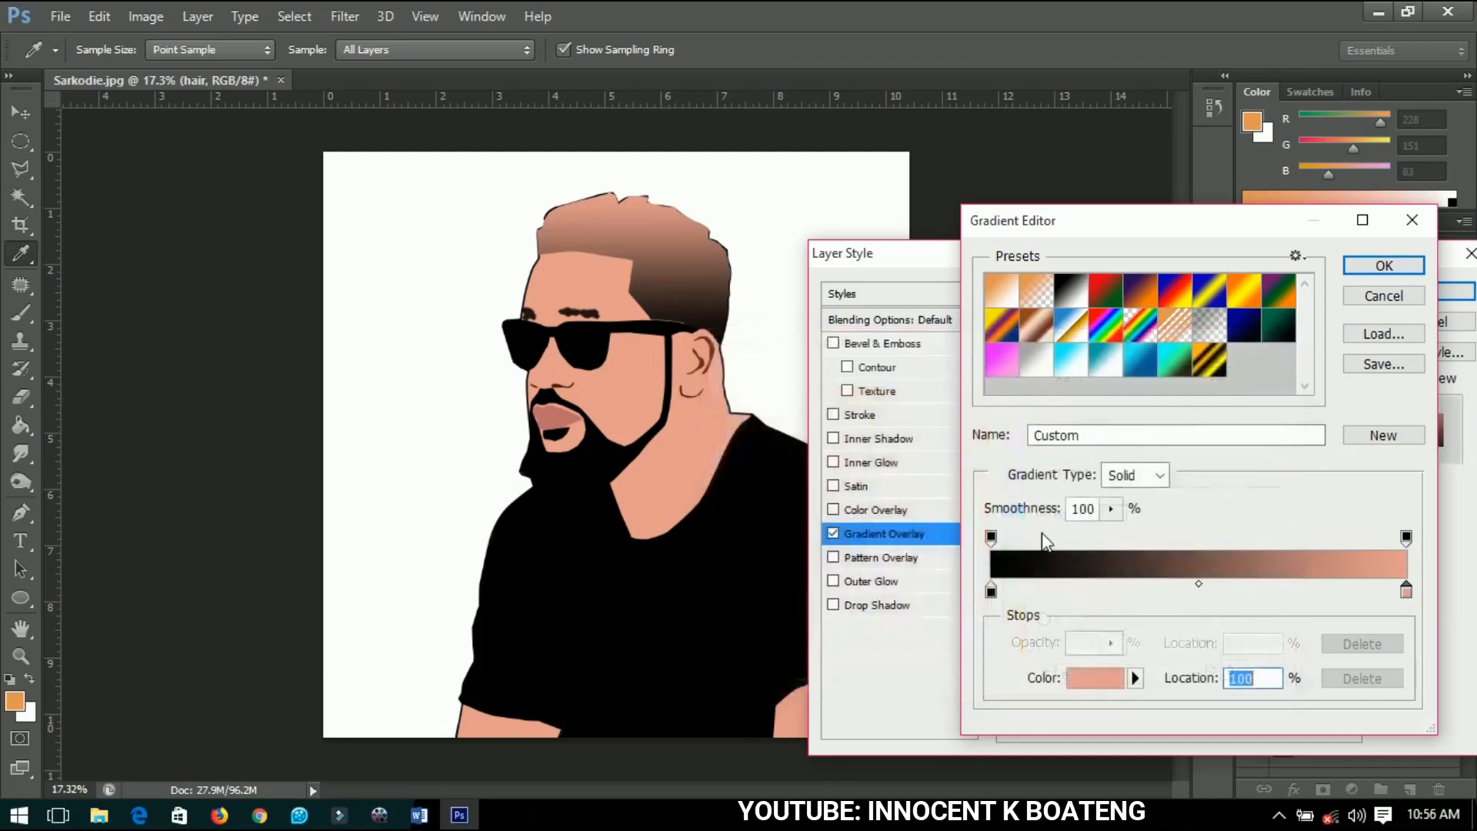
- Set the hair gradient's starting stop to the sampled skin tone e79e8c and its end stop to black 000000
{"action": "double_click", "coordinate": [993, 594]}
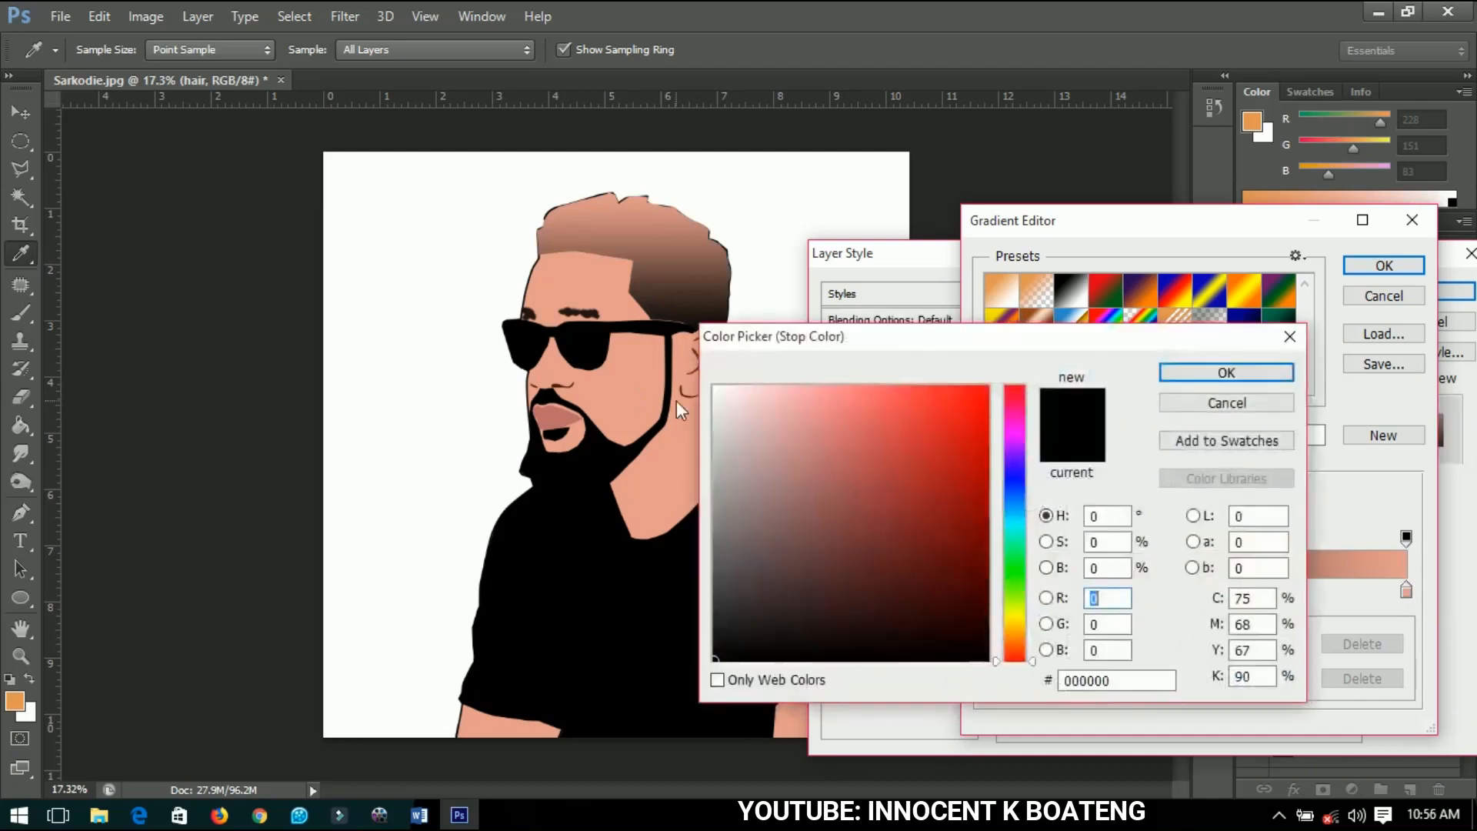
{"action": "left_click", "coordinate": [617, 384]}
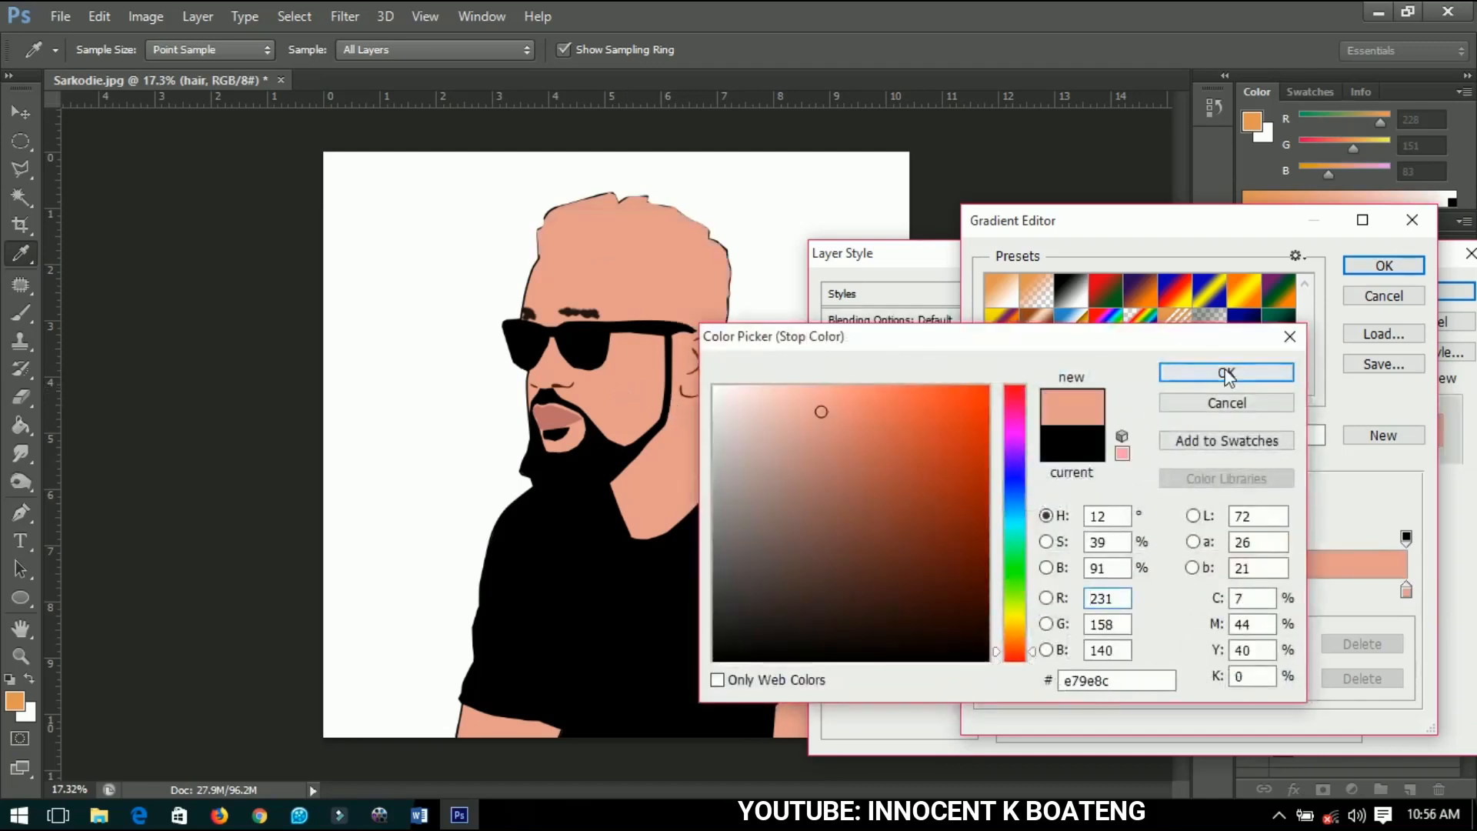
{"action": "left_click", "coordinate": [1226, 372]}
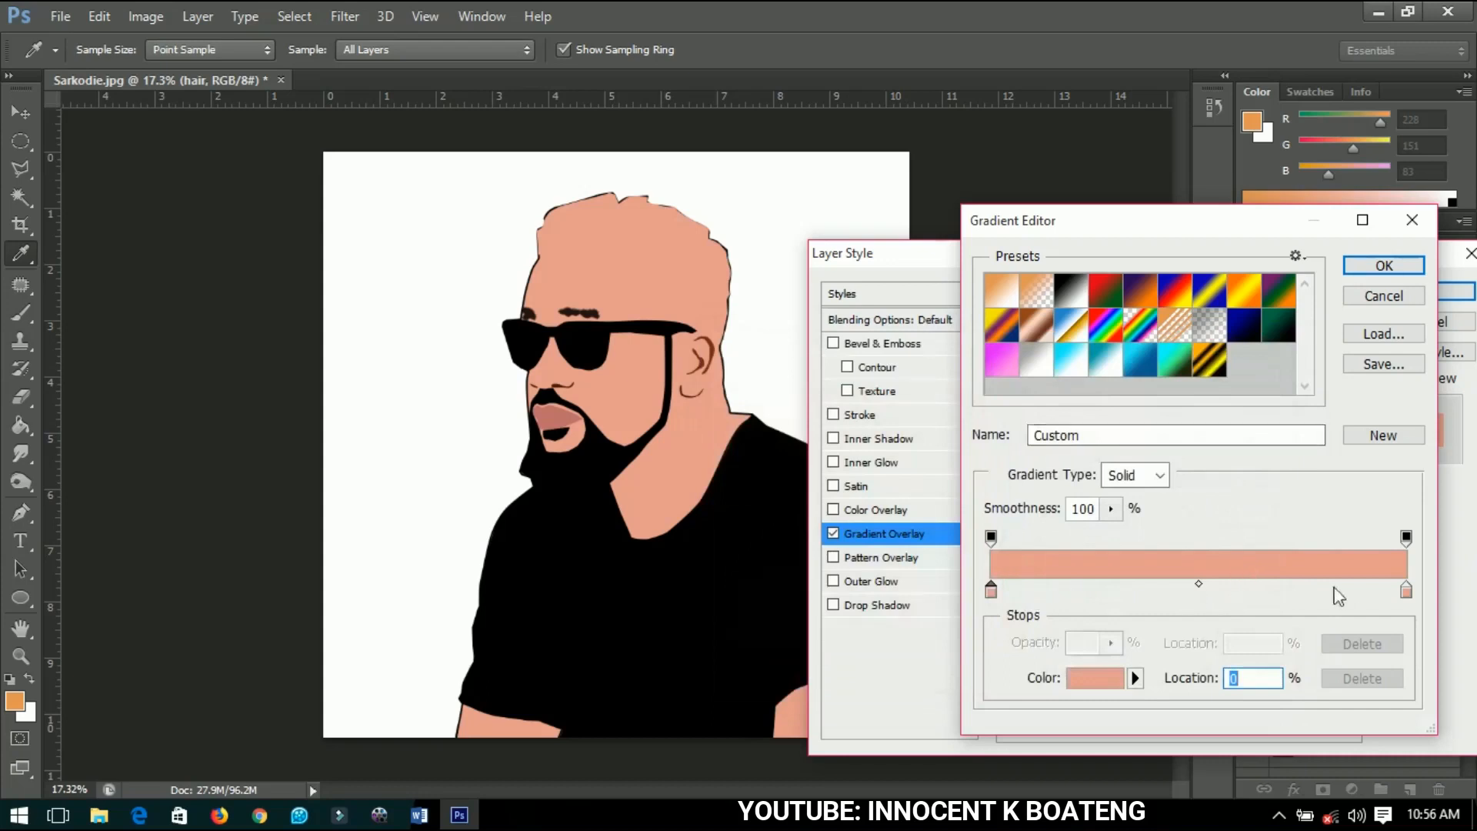
{"action": "double_click", "coordinate": [1406, 590]}
{"action": "left_click_drag", "start_coordinate": [851, 556], "coordinate": [640, 677]}
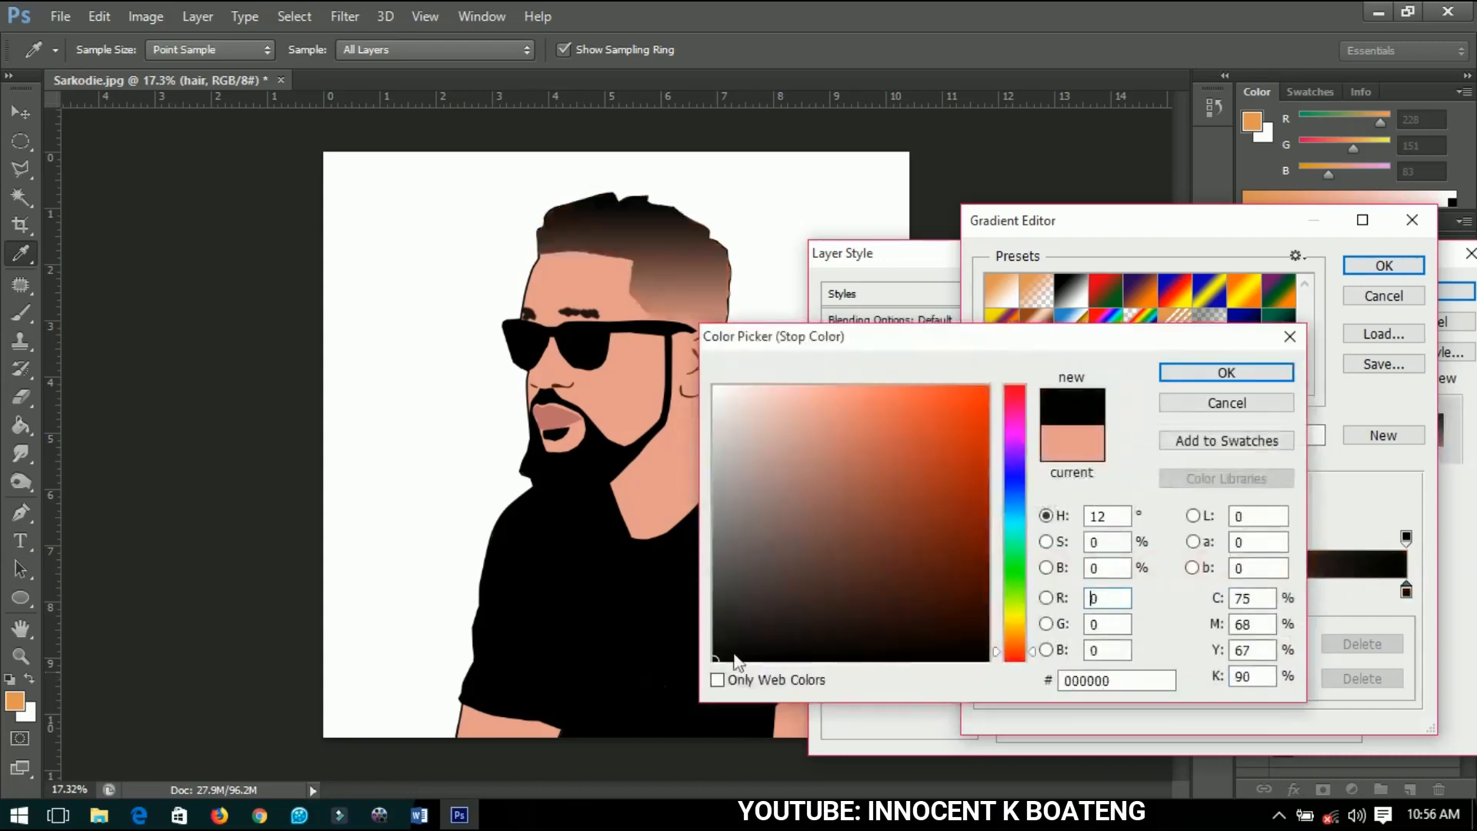
{"action": "left_click", "coordinate": [1226, 372]}
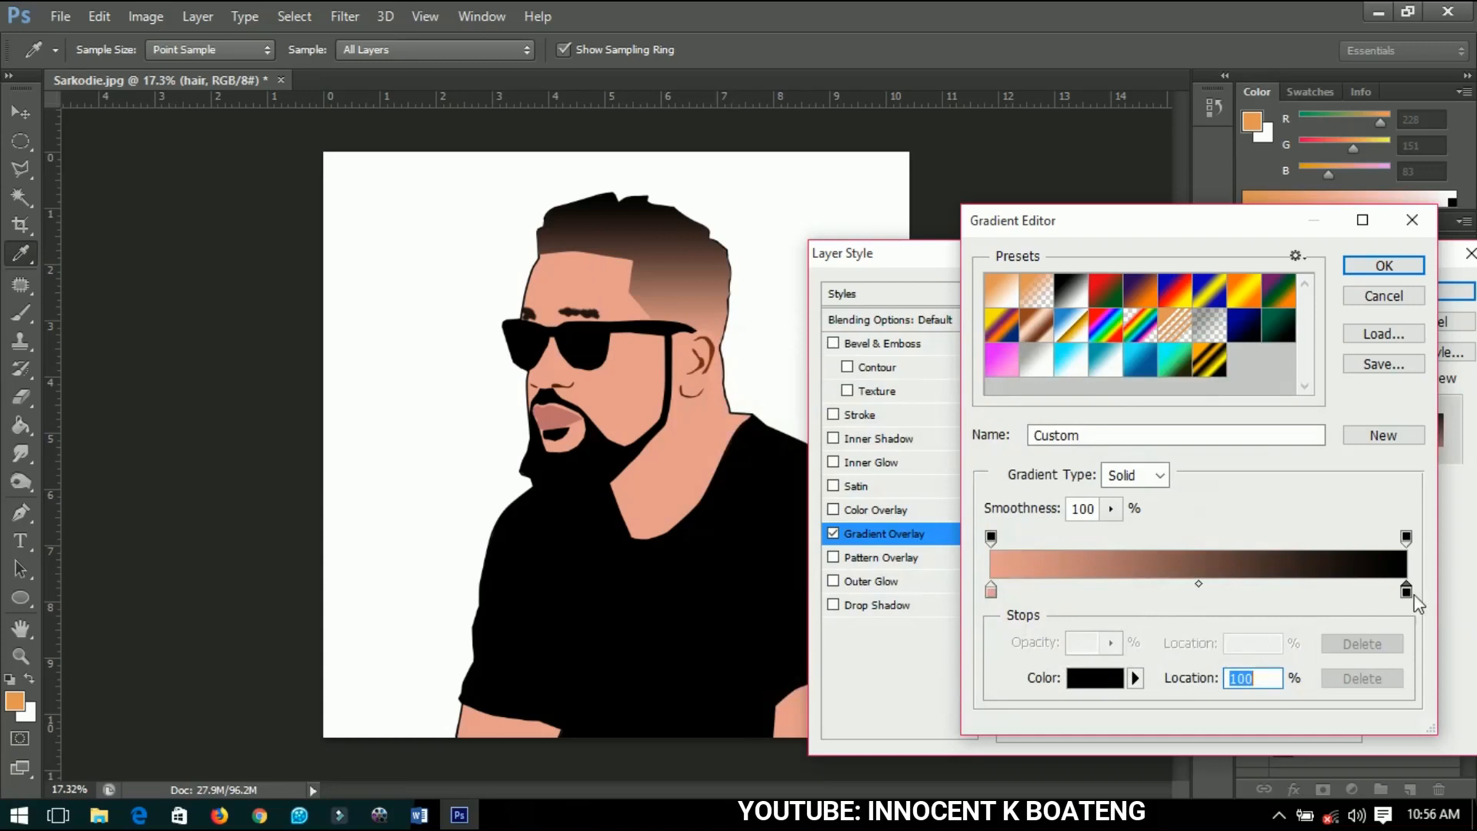
- Move the hair gradient's black stop to 77%, set the gradient angle to 86° and apply the overlay to the hair layer
{"action": "left_click_drag", "start_coordinate": [1406, 591], "coordinate": [1312, 593]}
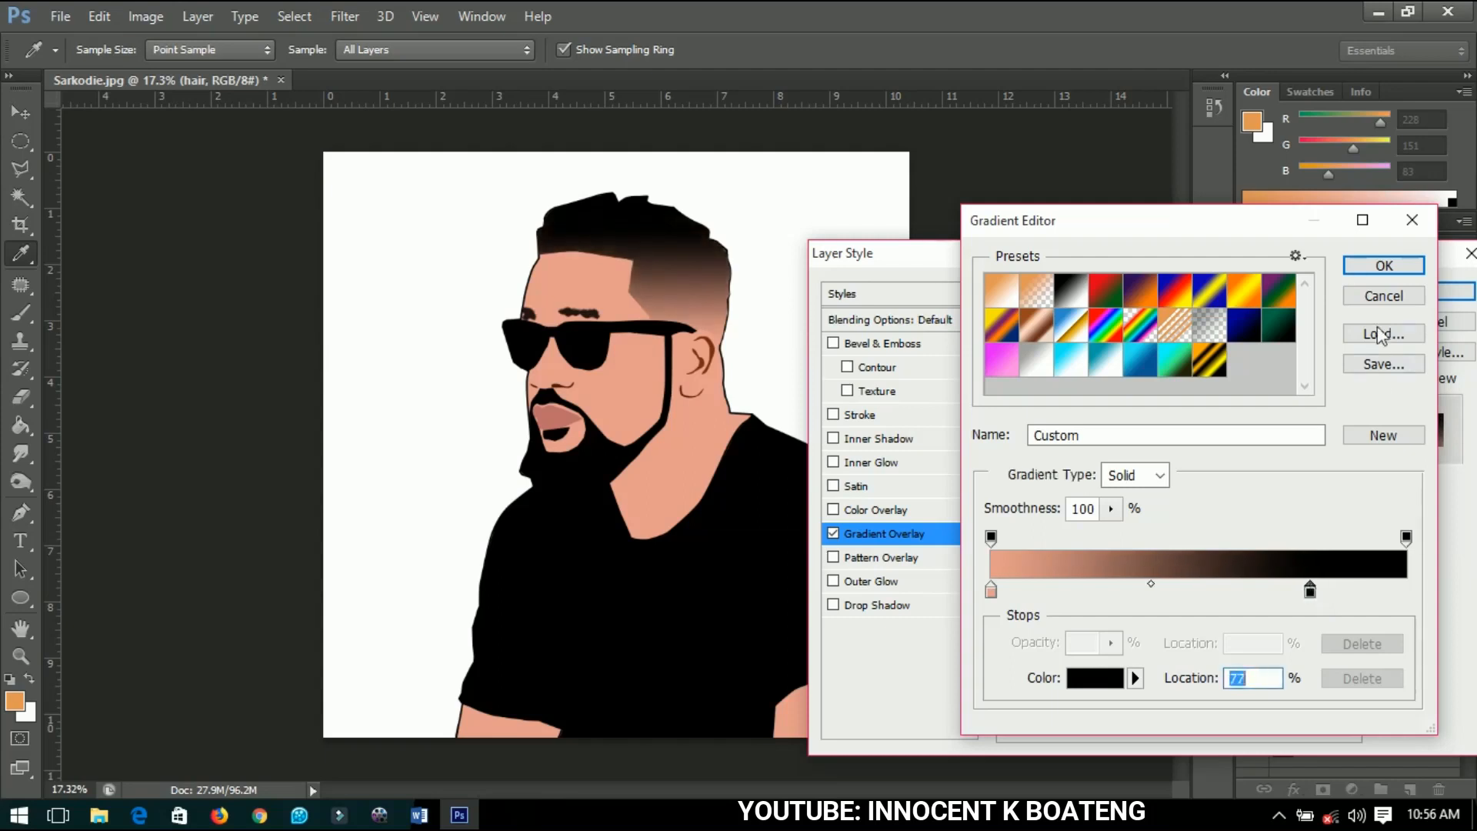
{"action": "left_click", "coordinate": [1384, 267]}
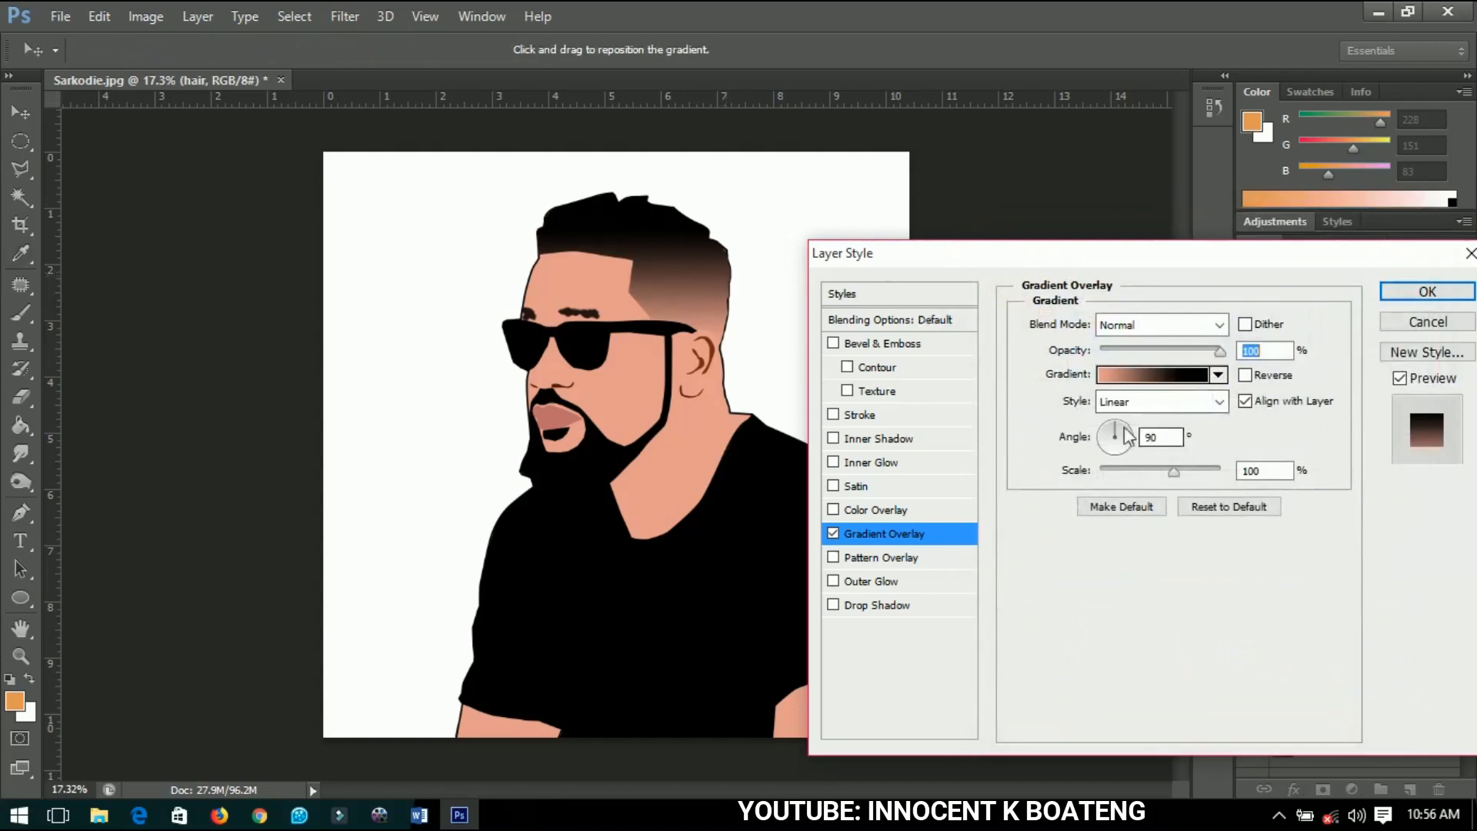
{"action": "left_click_drag", "start_coordinate": [1121, 429], "coordinate": [1117, 431]}
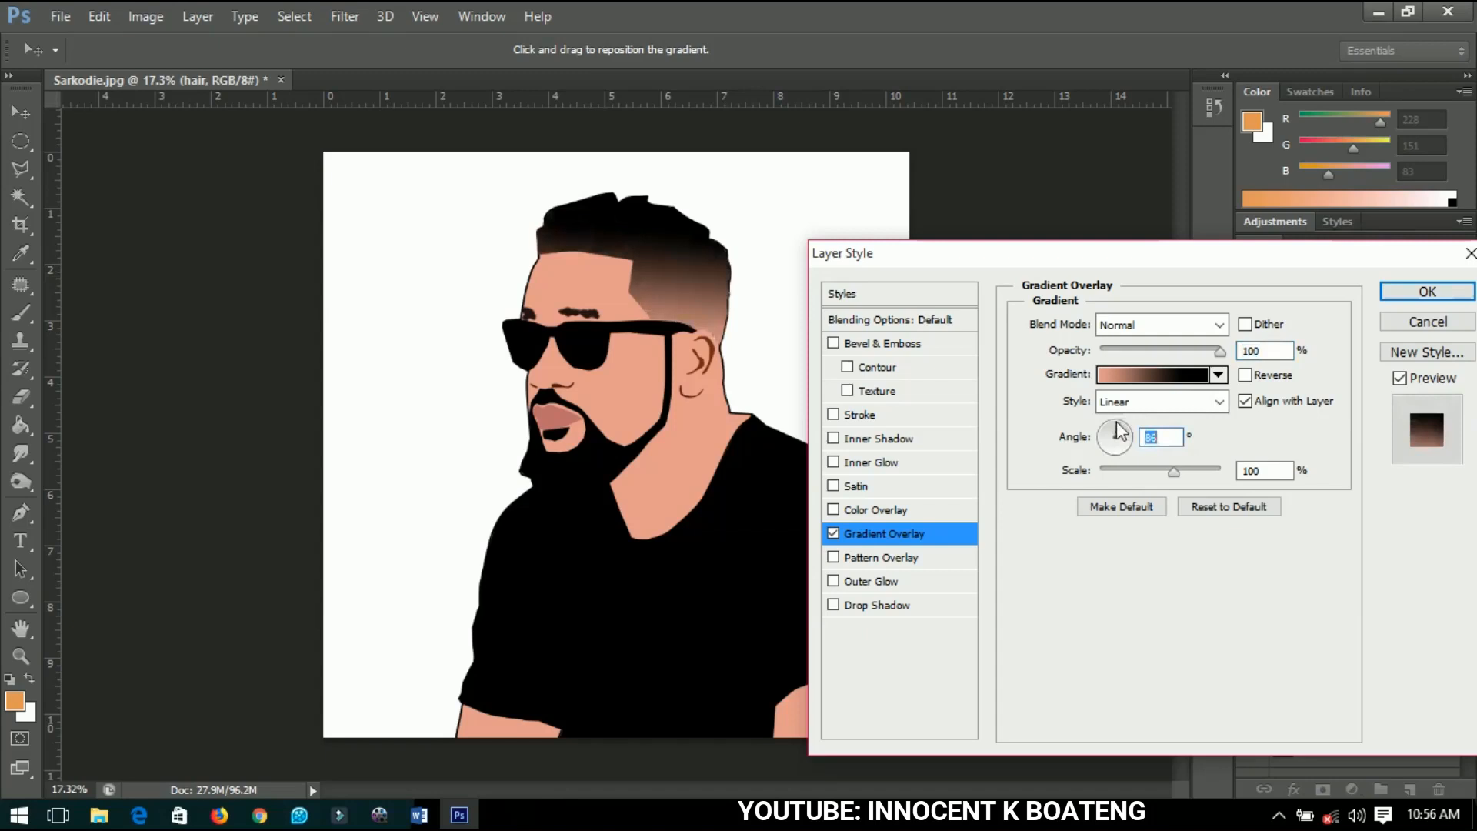
{"action": "left_click", "coordinate": [1119, 421]}
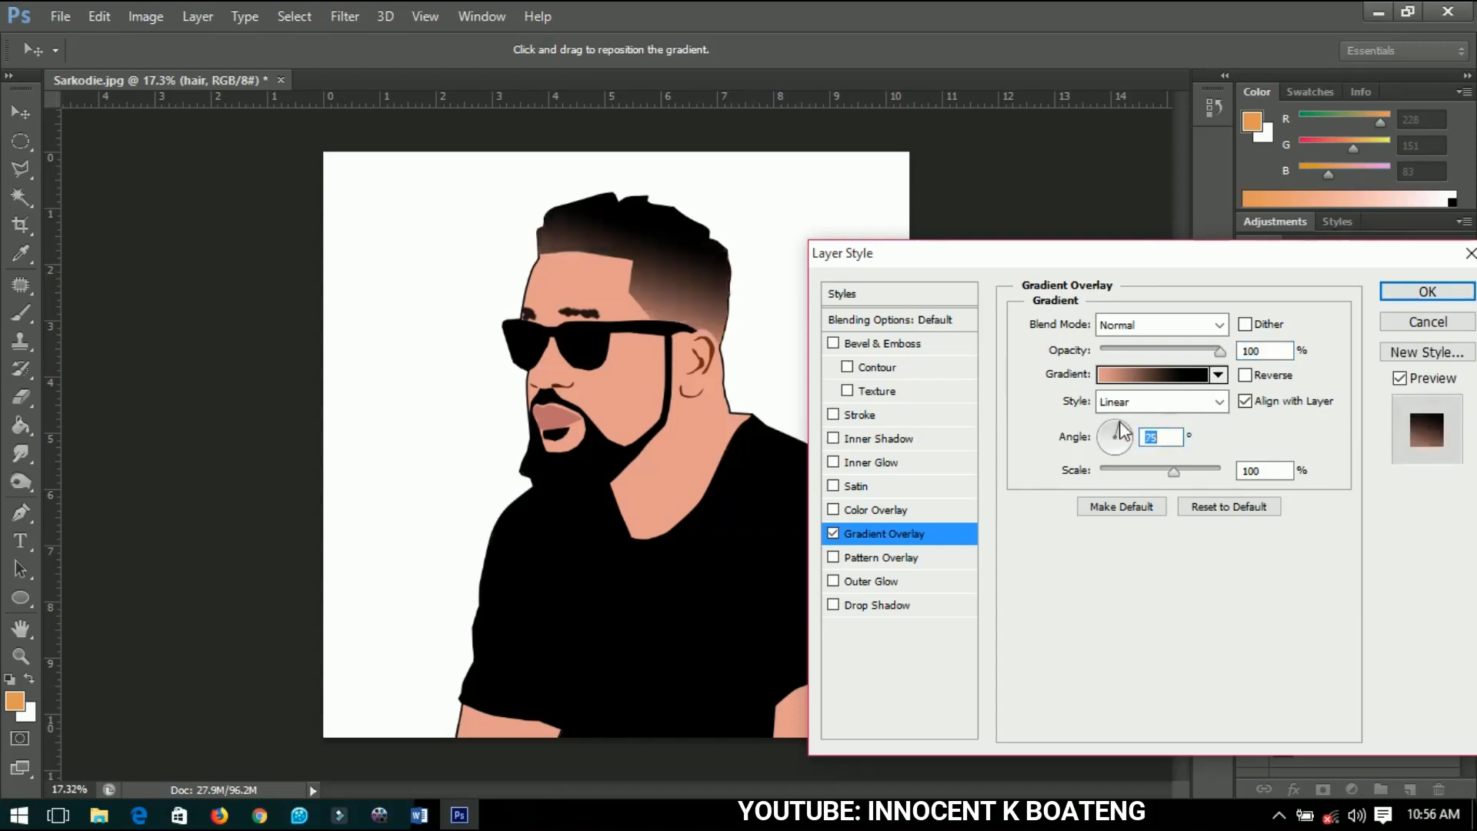
{"action": "type", "text": "72"}
{"action": "left_click", "coordinate": [1117, 423]}
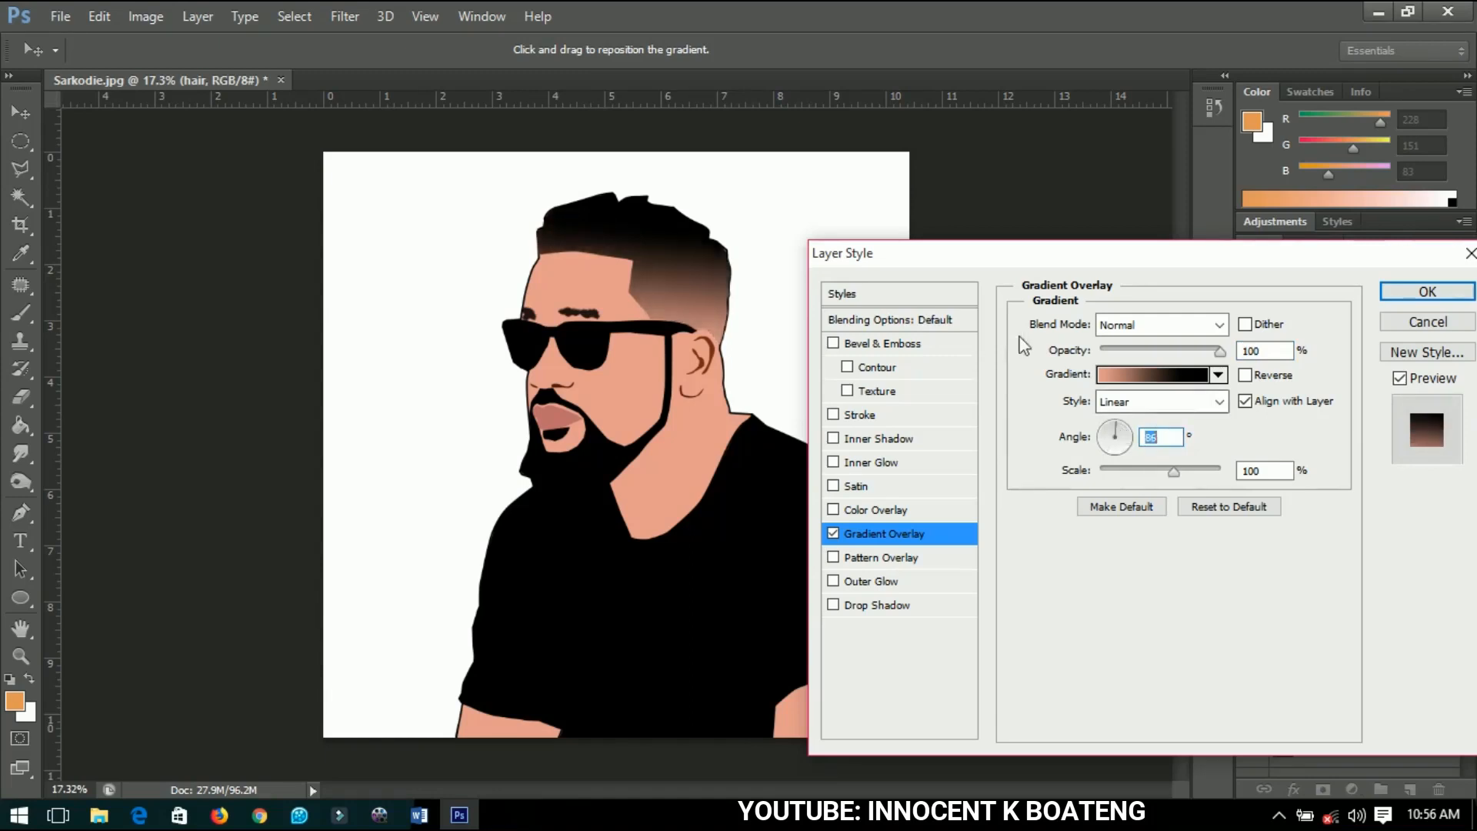
{"action": "left_click", "coordinate": [1409, 291]}
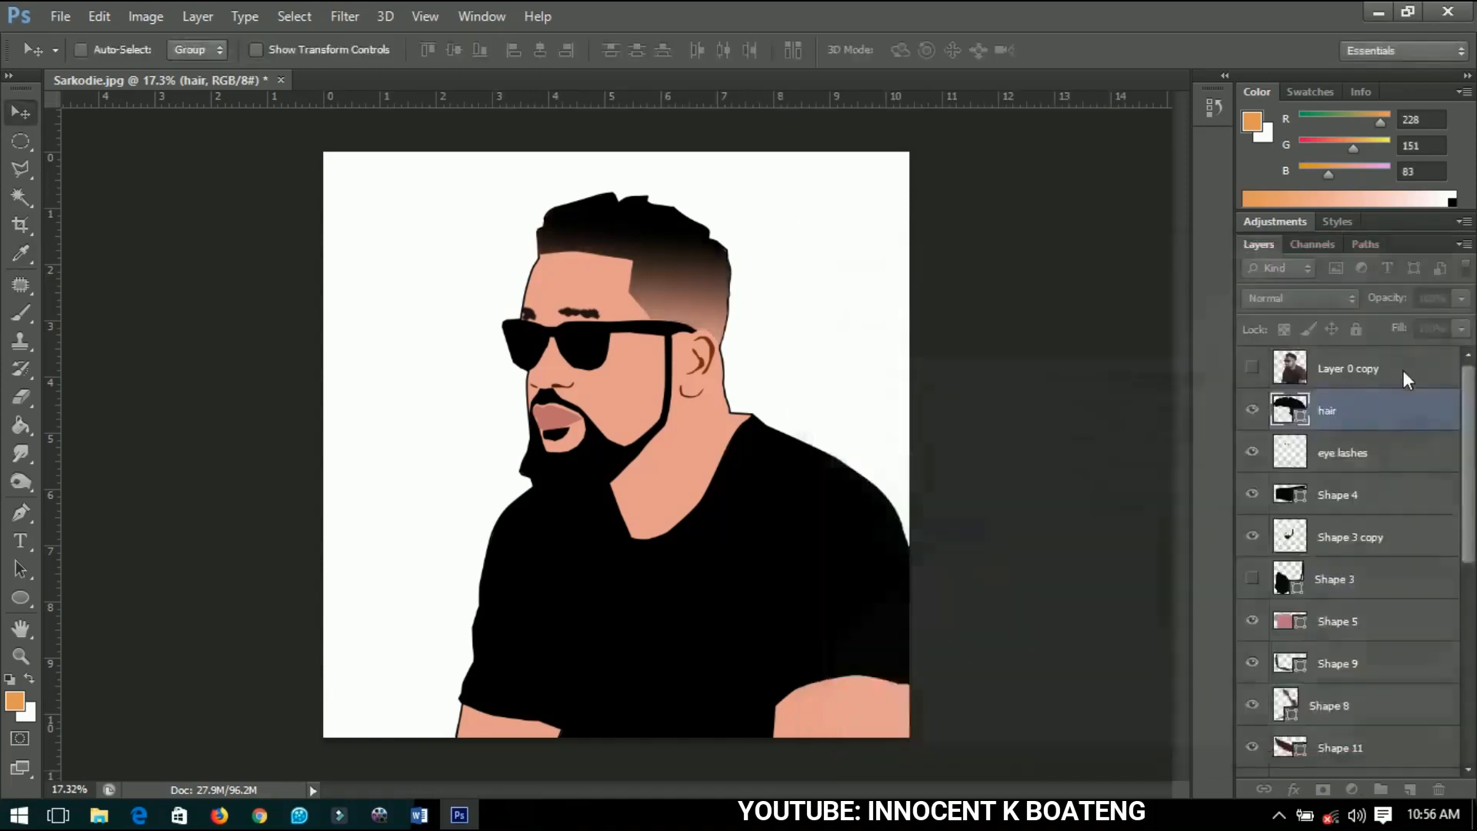
{"action": "left_click", "coordinate": [1454, 412]}
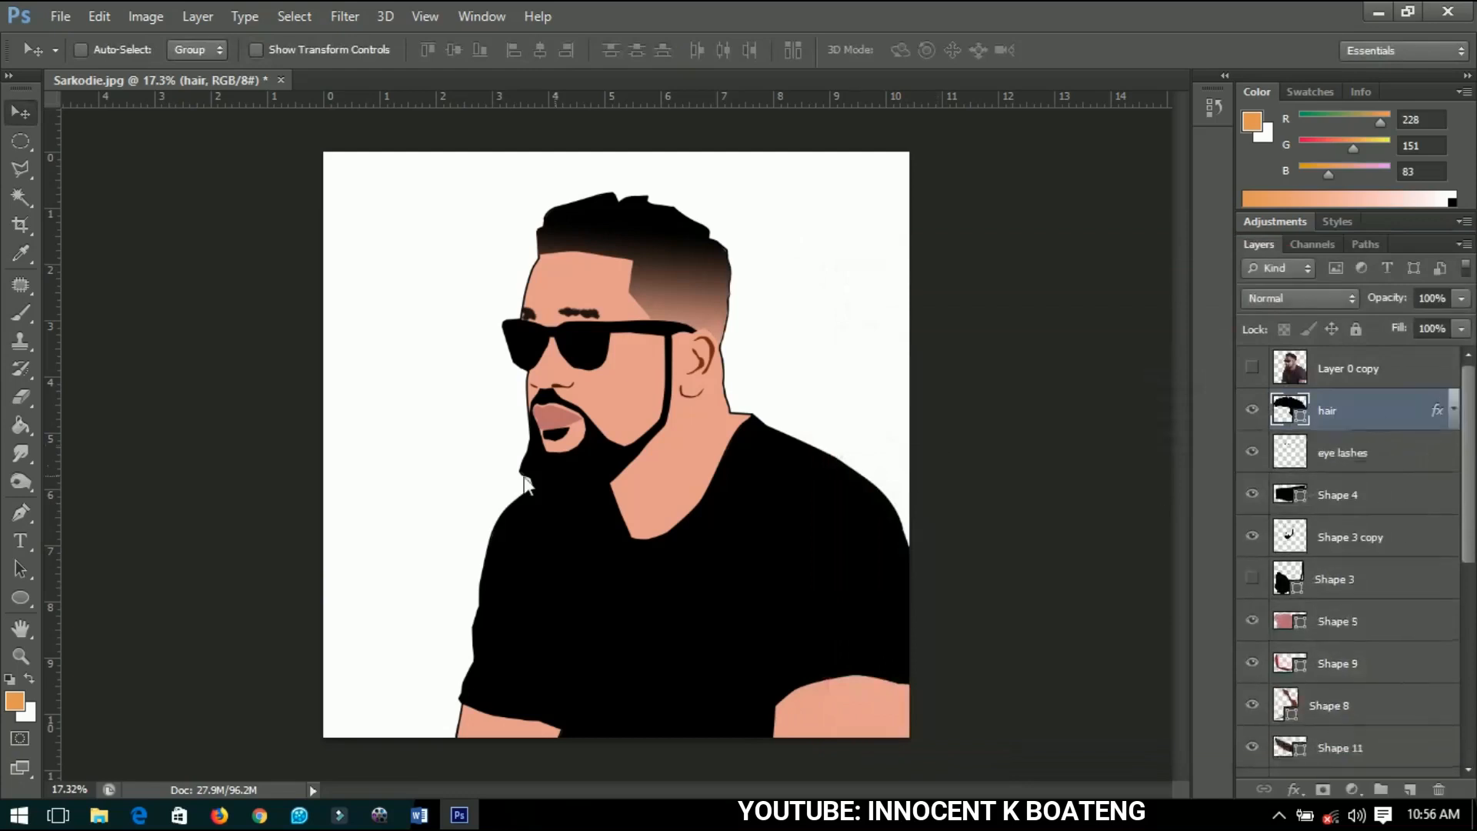
- Select the black beard shape's layer on the canvas and rename it "beard"
{"action": "right_click", "coordinate": [614, 467]}
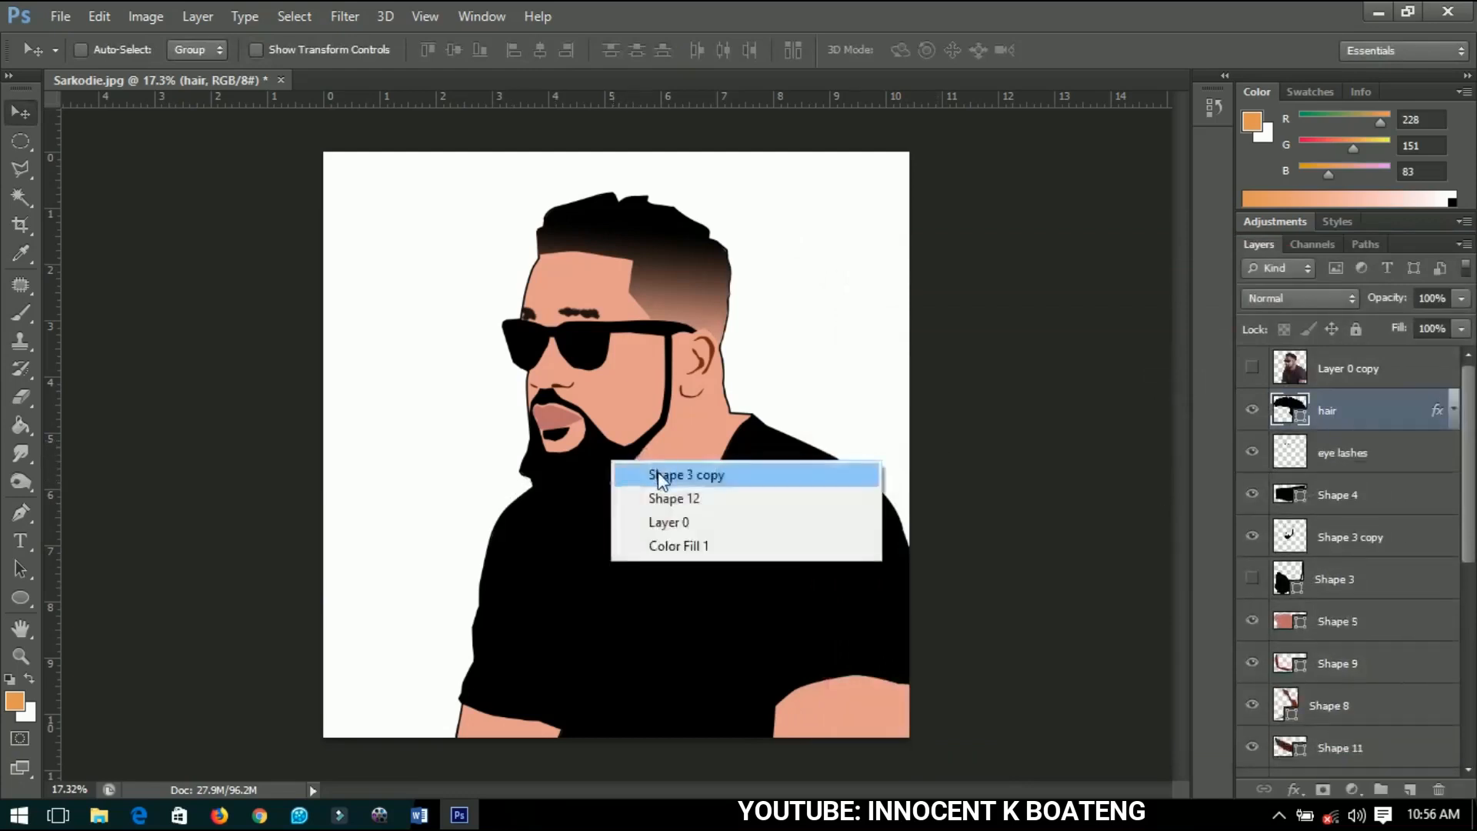
{"action": "left_click", "coordinate": [623, 474]}
{"action": "double_click", "coordinate": [1369, 543]}
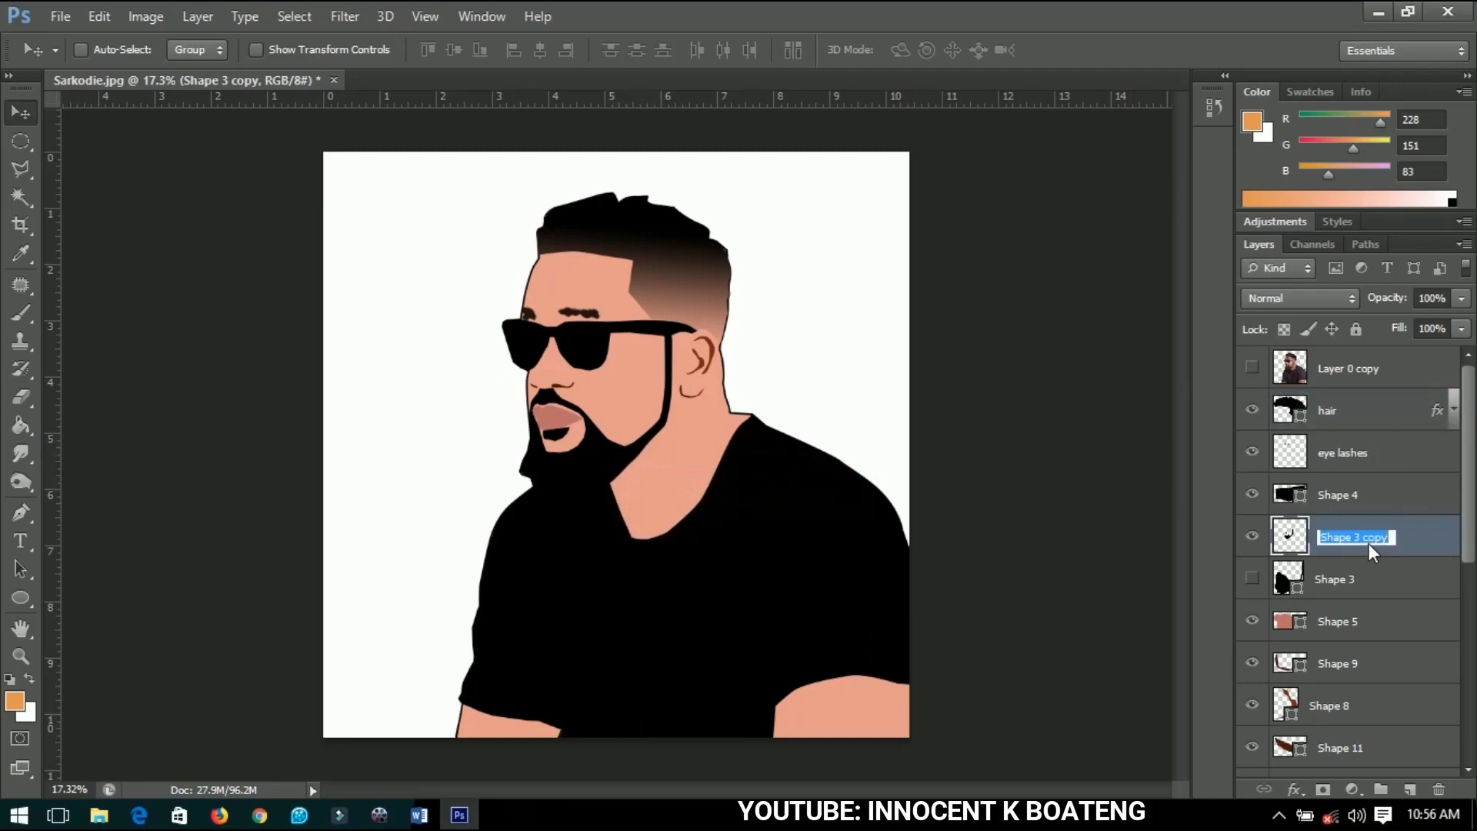
{"action": "type", "text": "beard"}
{"action": "key", "text": "Return"}
- Add a Gradient Overlay to the beard layer and set its white end stop to the sampled skin tone e79e8c
{"action": "right_click", "coordinate": [1369, 544]}
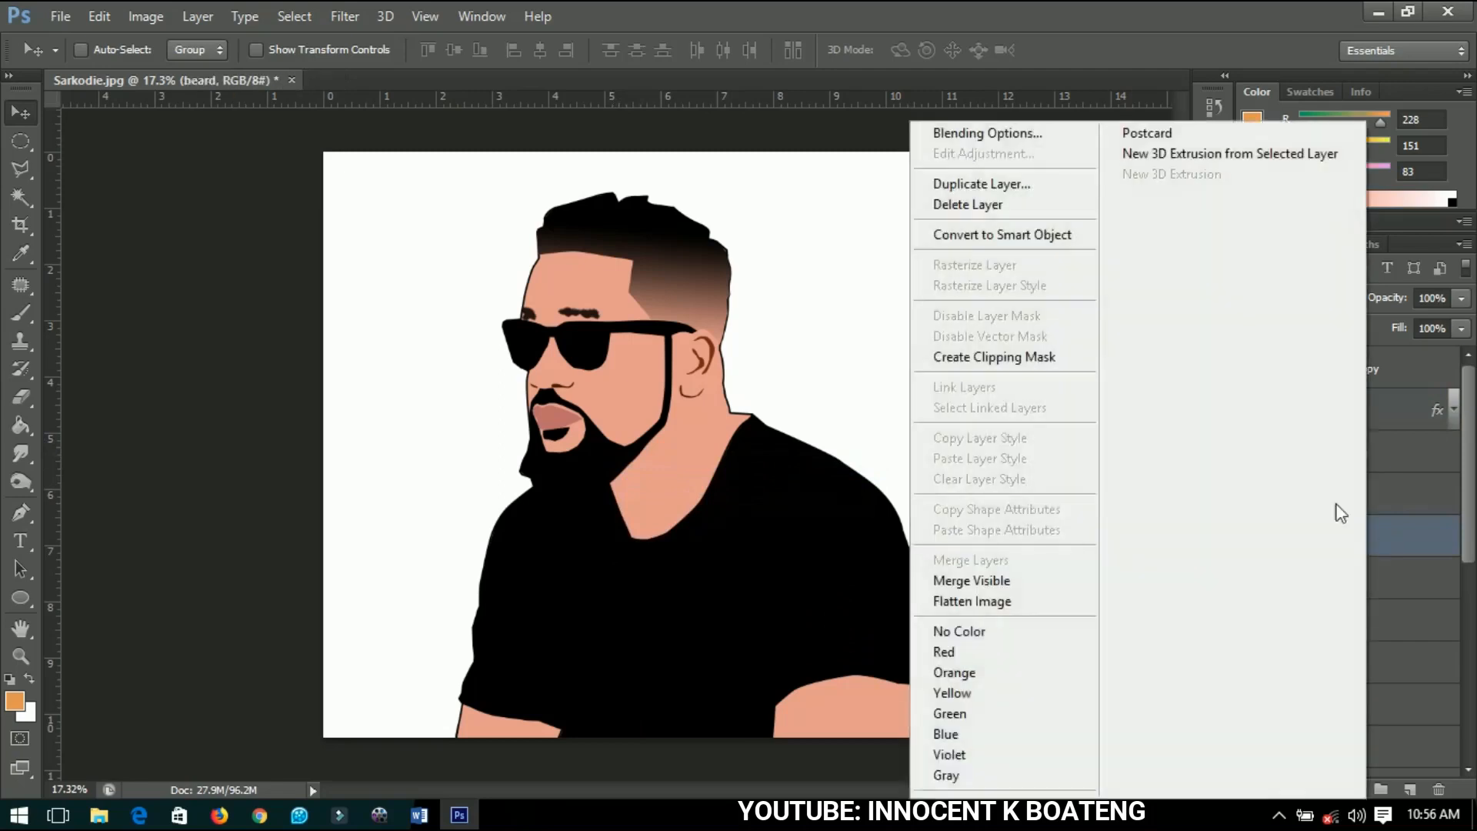
{"action": "left_click", "coordinate": [1020, 143]}
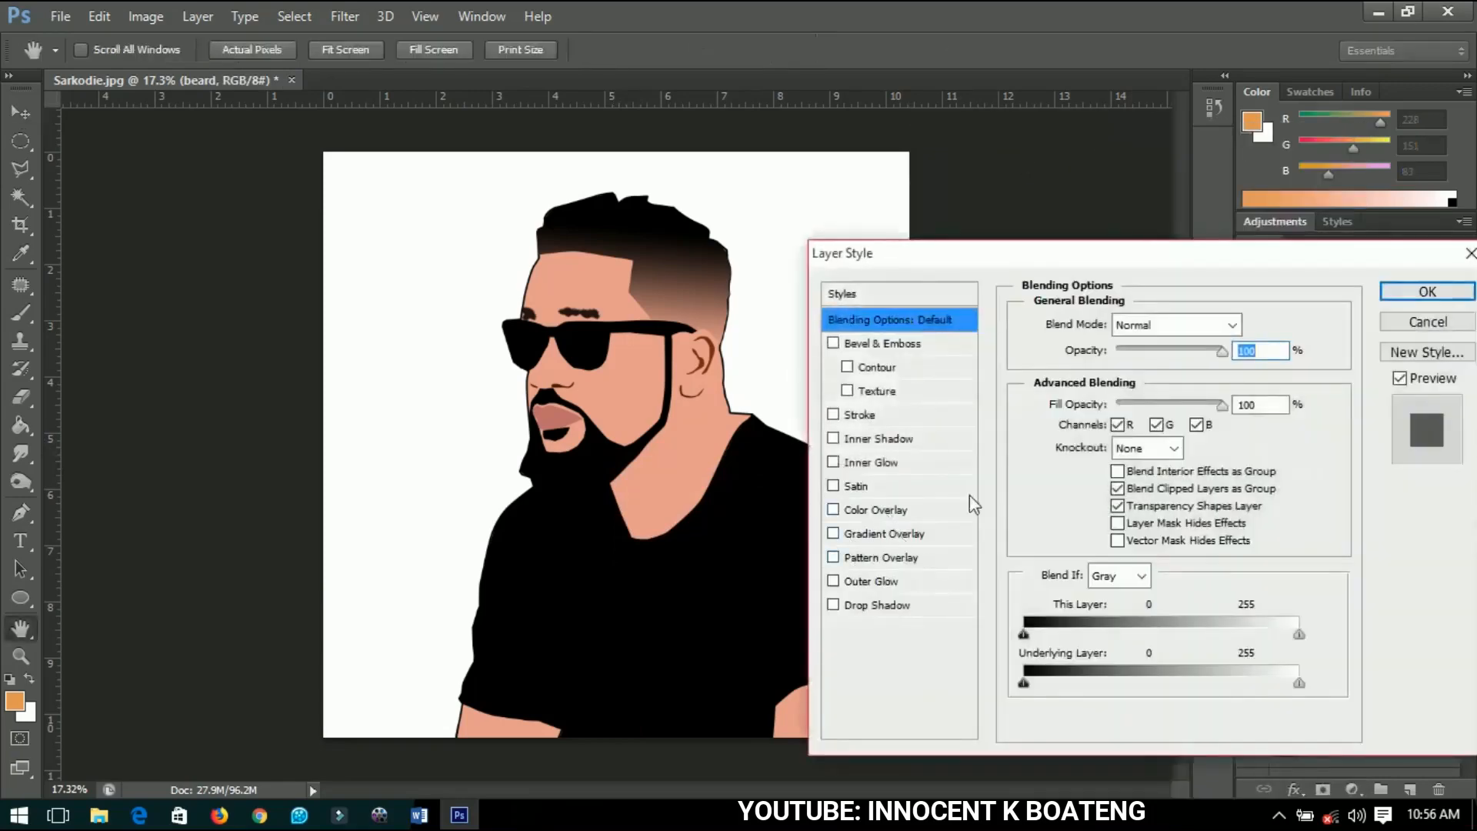
{"action": "left_click", "coordinate": [885, 534]}
{"action": "left_click", "coordinate": [1128, 385]}
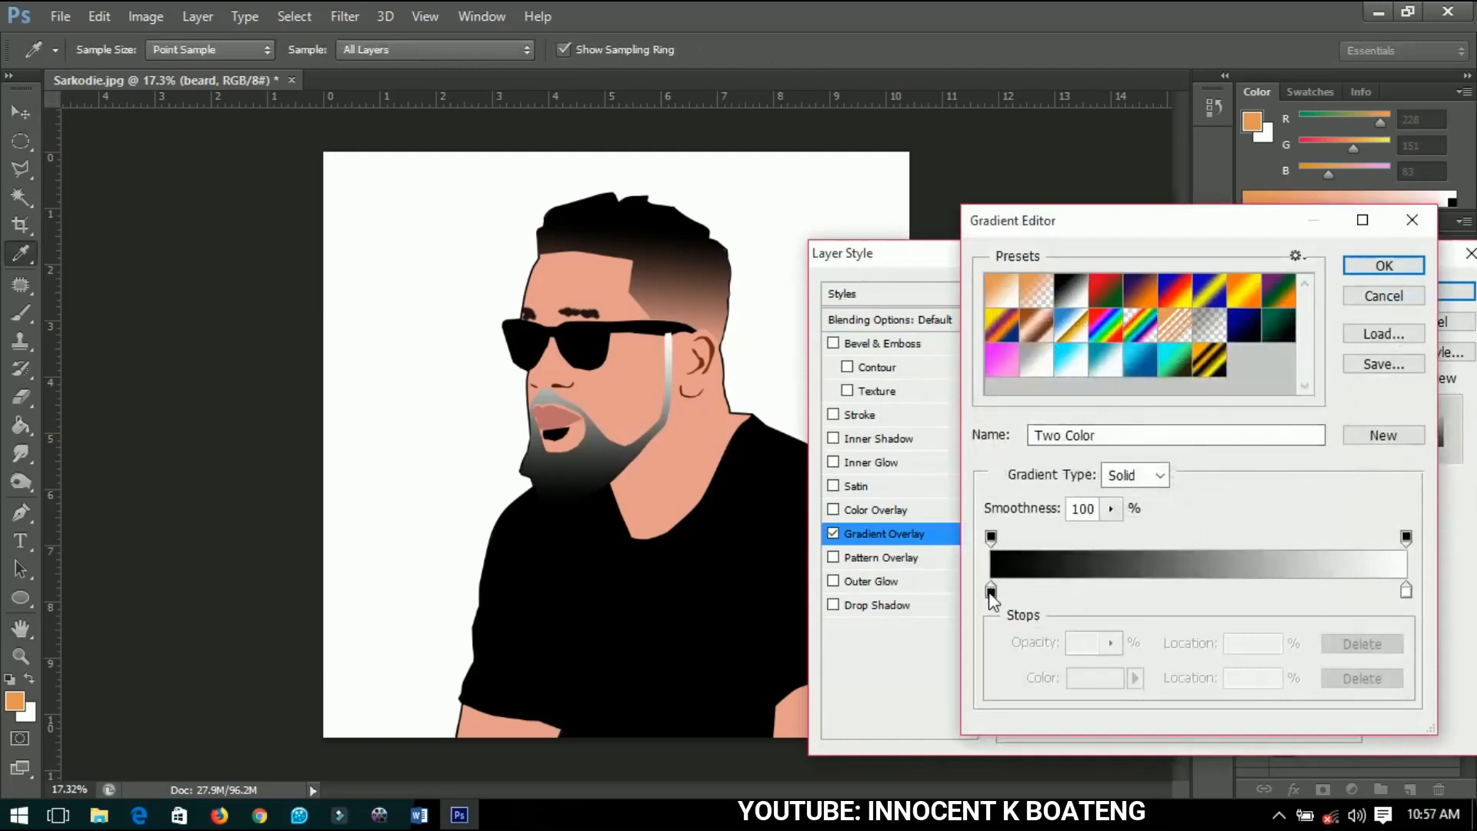
{"action": "left_click", "coordinate": [1407, 591]}
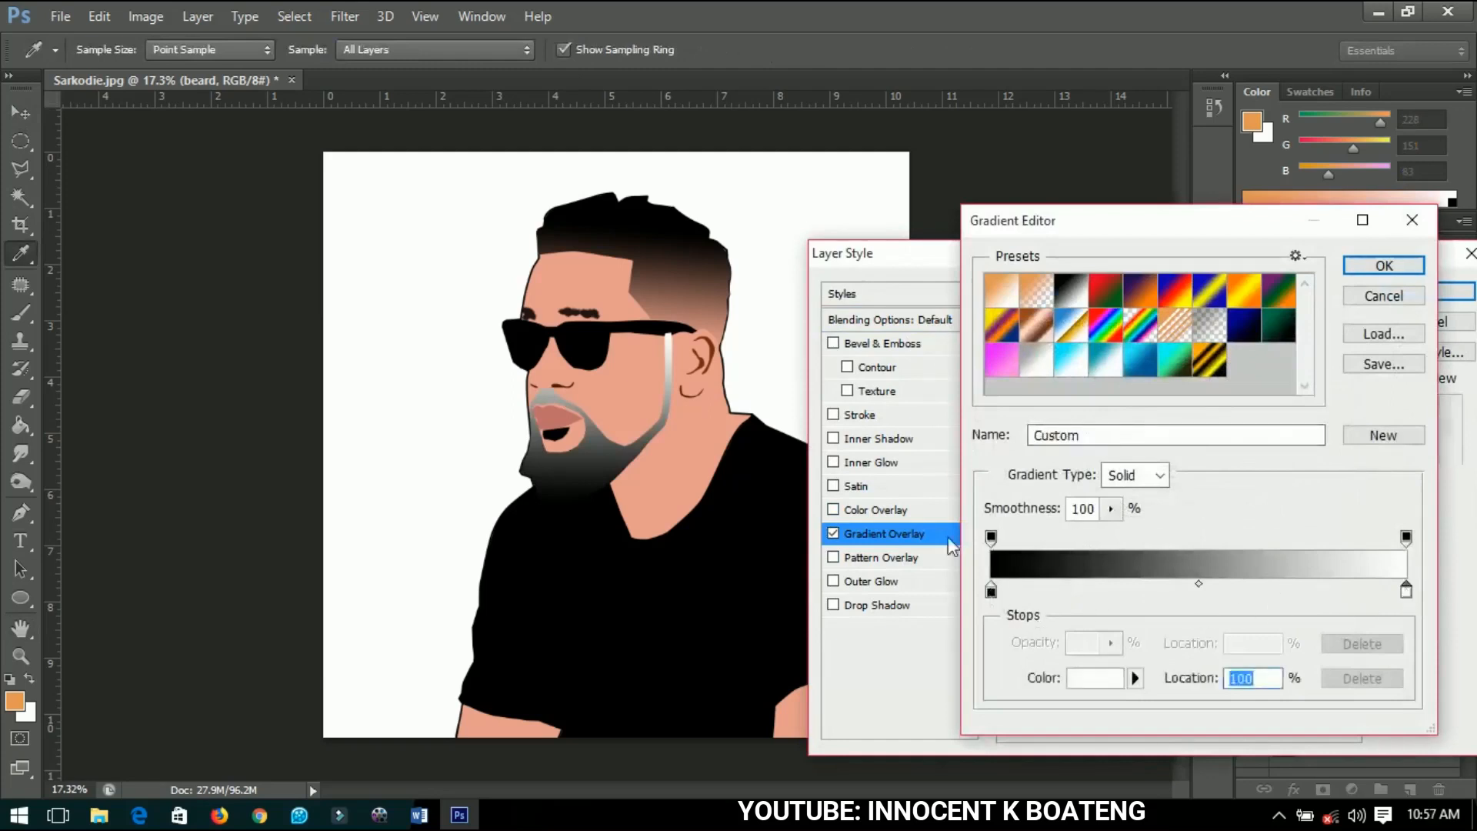
{"action": "left_click", "coordinate": [659, 474]}
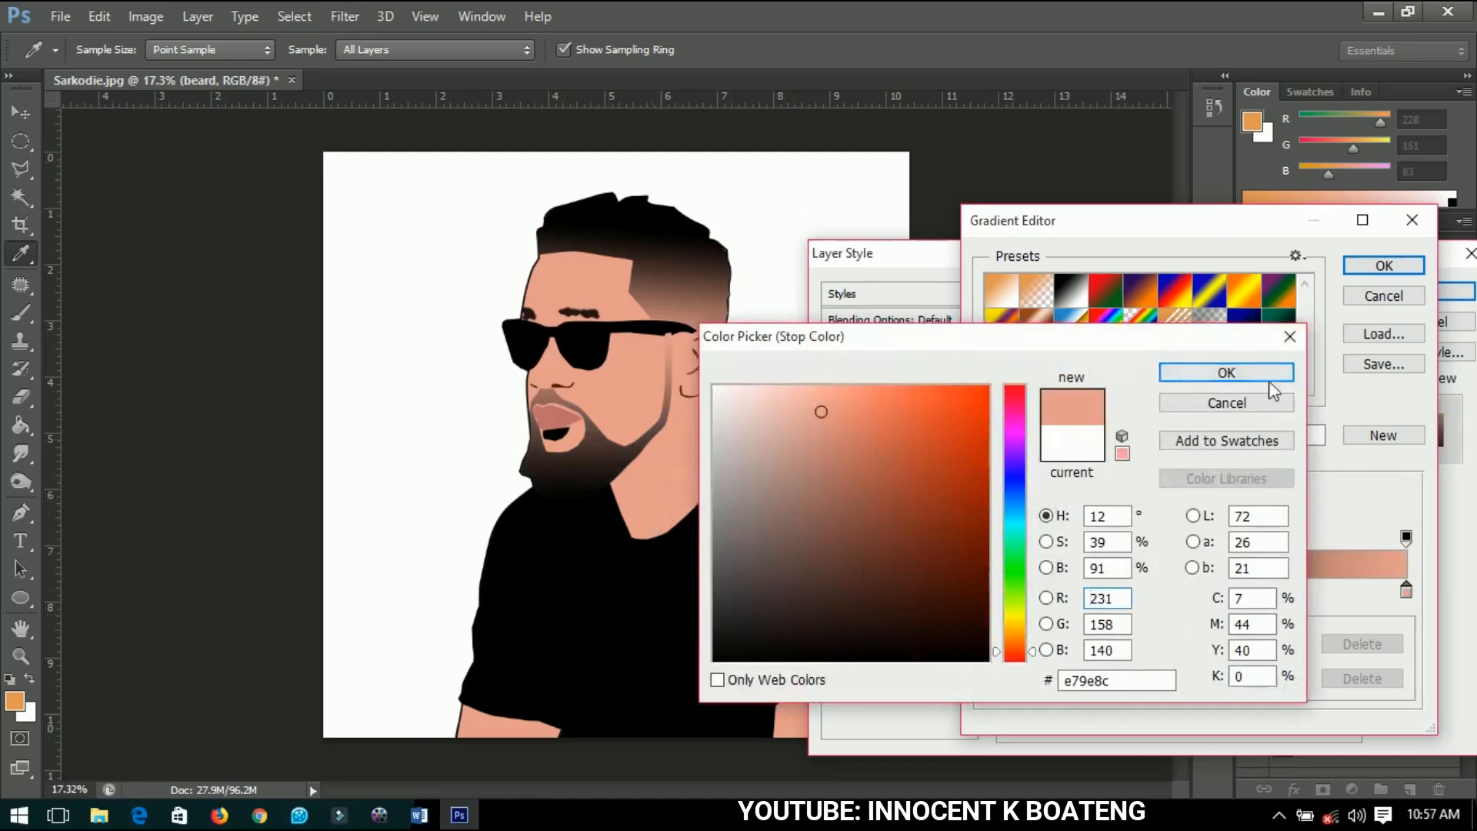
{"action": "left_click", "coordinate": [1225, 374]}
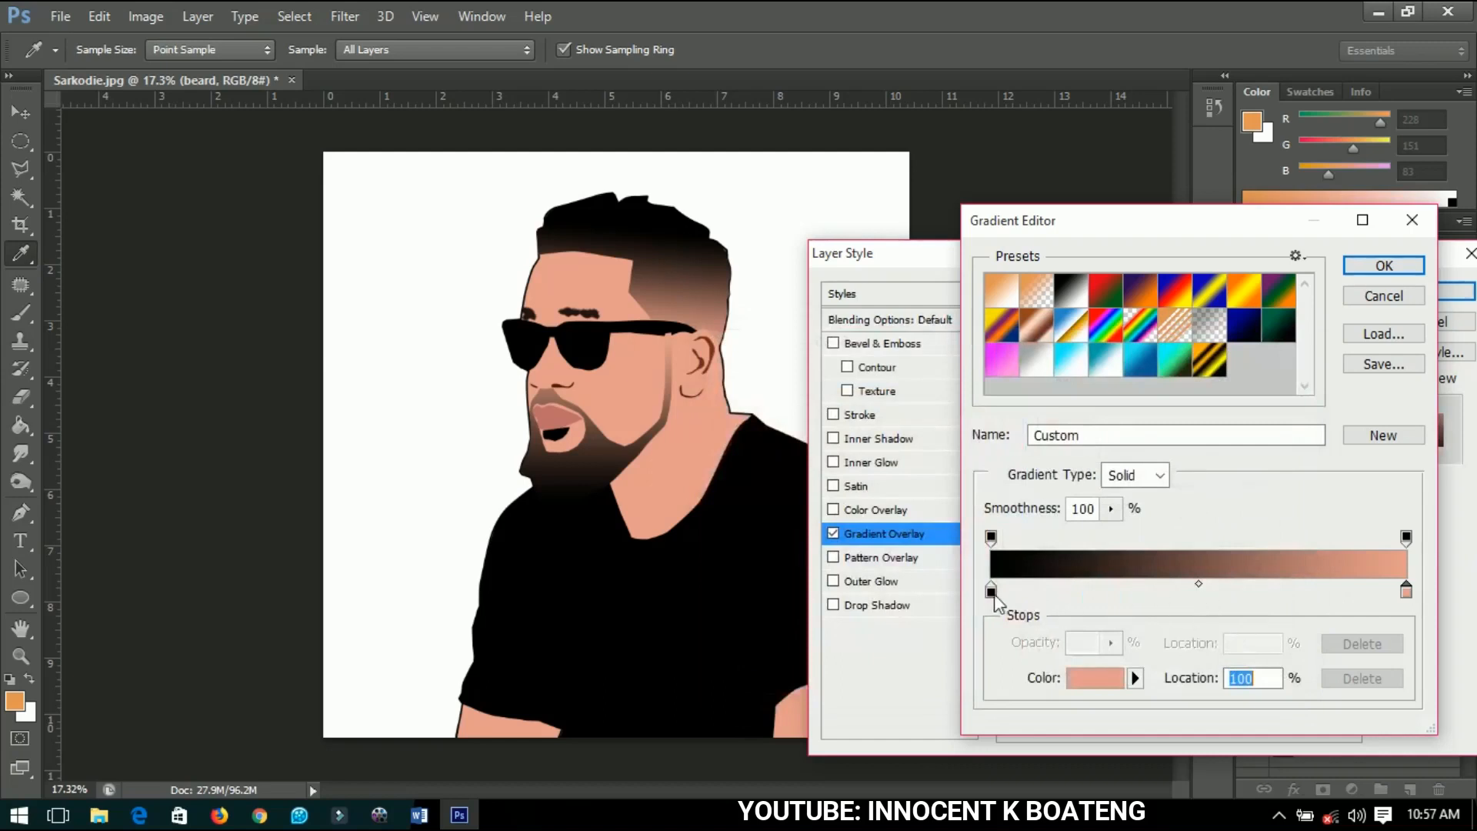
{"action": "left_click_drag", "start_coordinate": [991, 591], "coordinate": [1165, 597]}
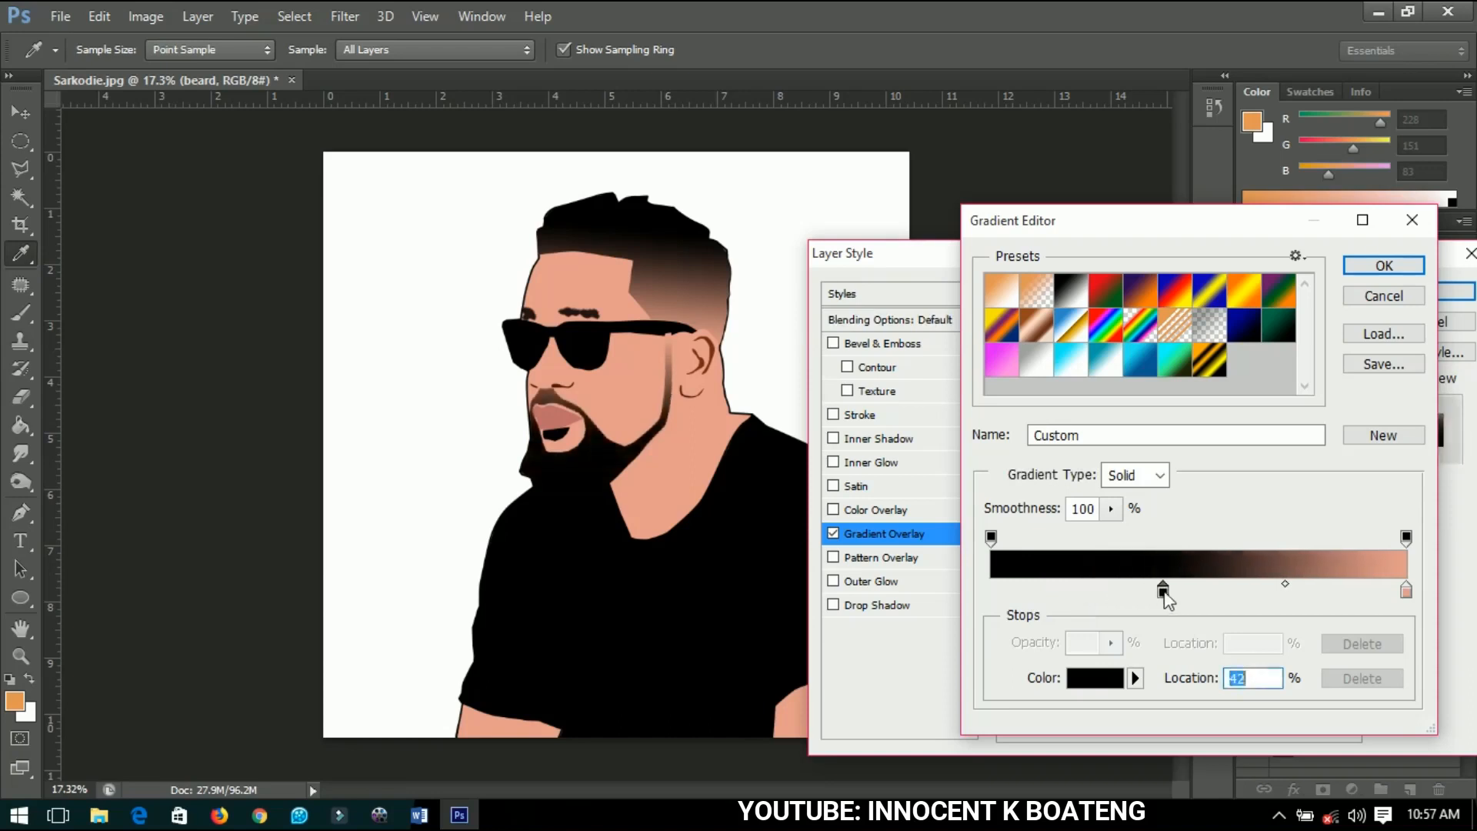
{"action": "left_click", "coordinate": [1407, 594]}
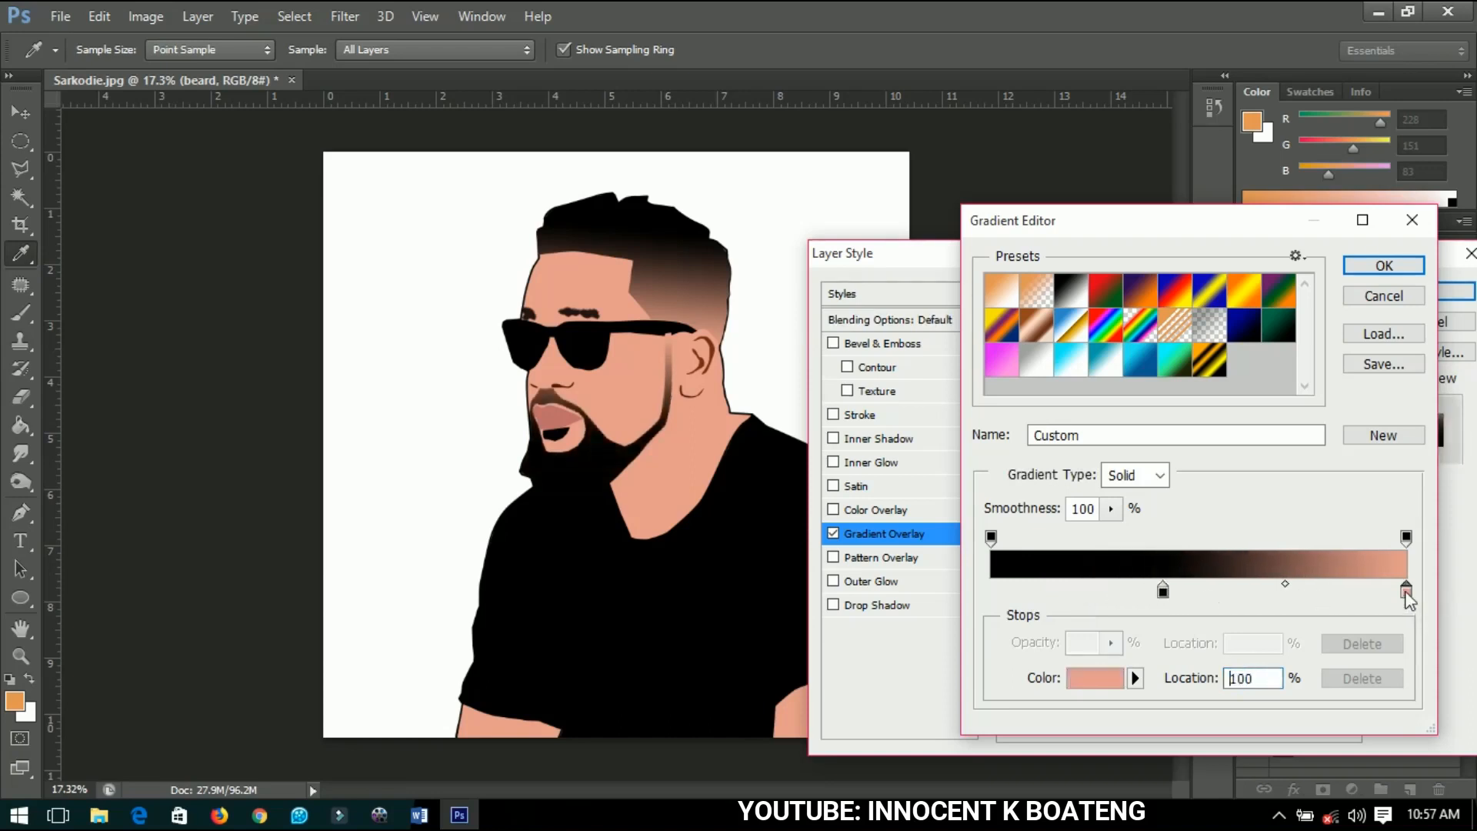
{"action": "left_click_drag", "start_coordinate": [1407, 593], "coordinate": [1170, 599]}
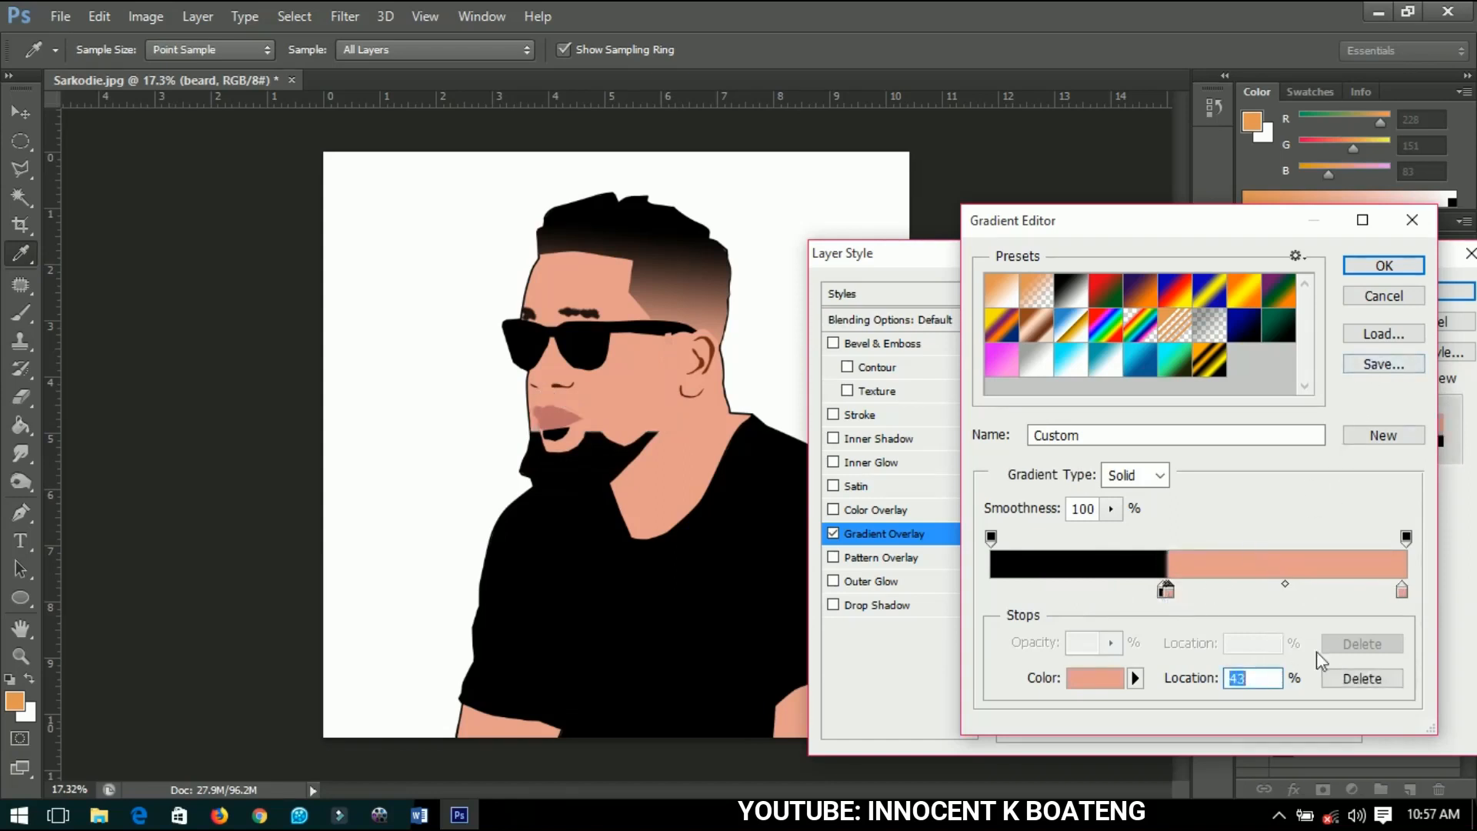
{"action": "left_click", "coordinate": [1363, 679]}
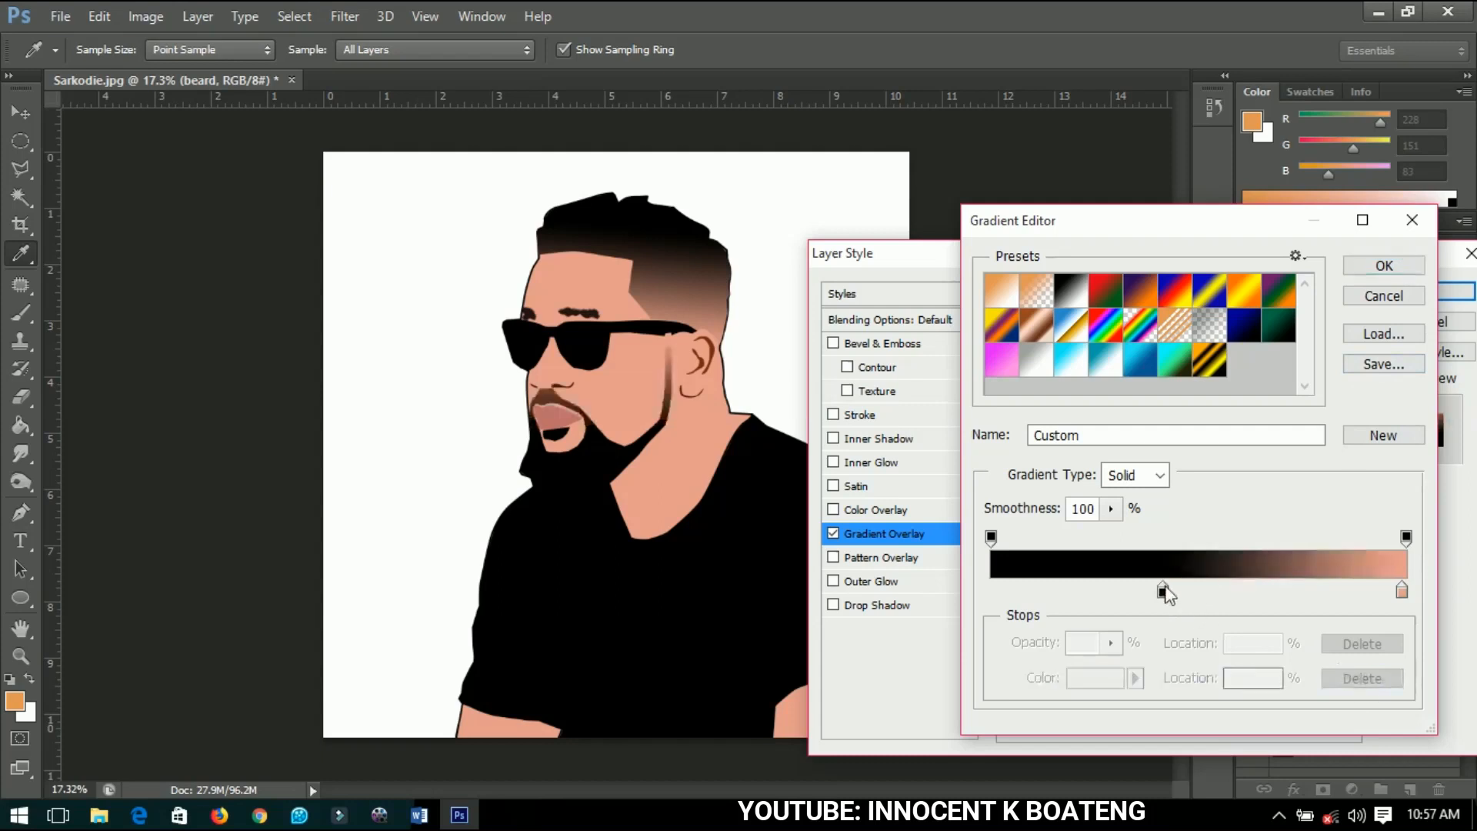
- Move the beard gradient's black stop to 44% and apply the overlay to the beard layer
{"action": "left_click_drag", "start_coordinate": [1168, 586], "coordinate": [1176, 591]}
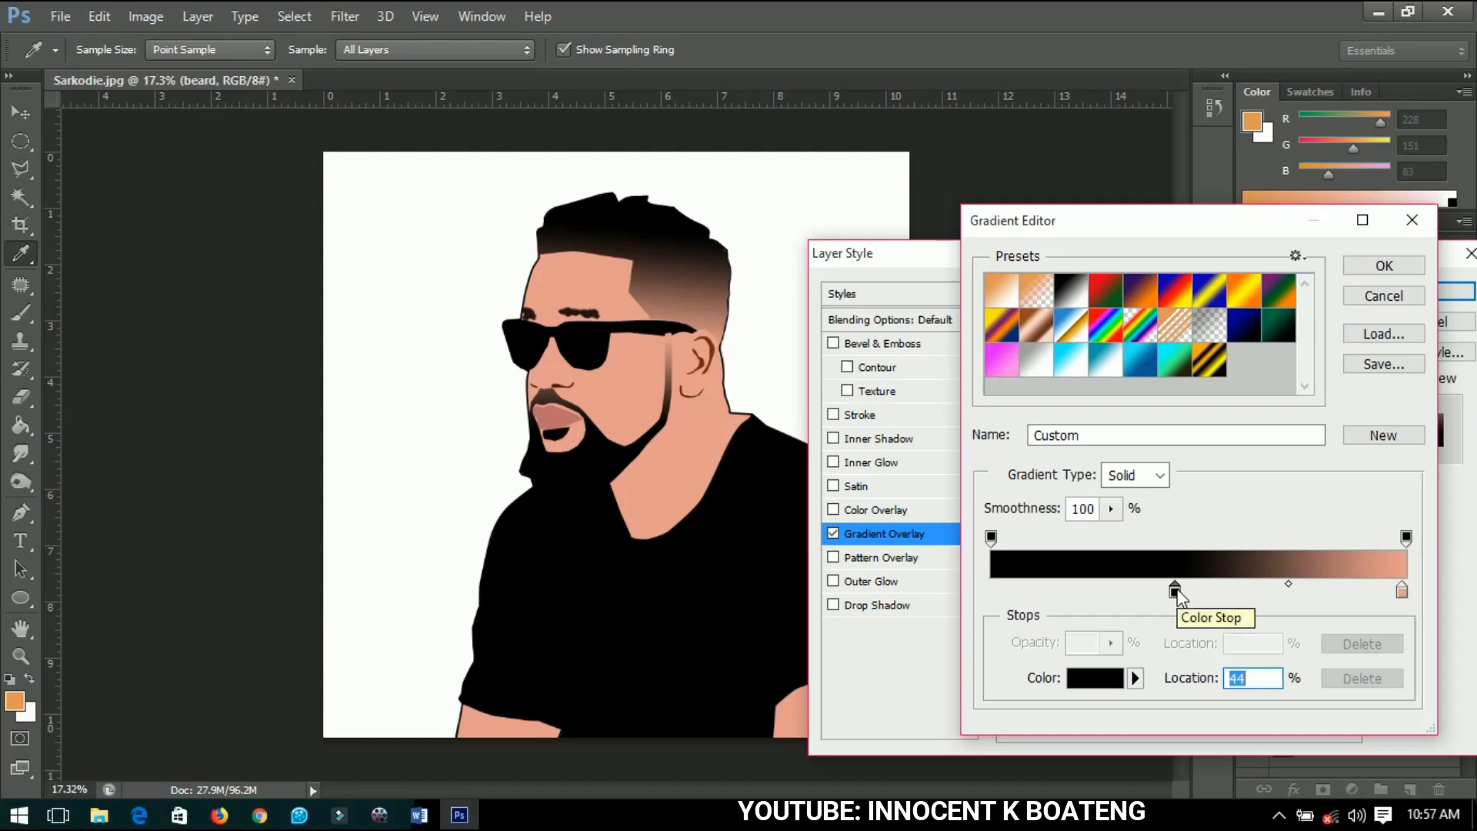
{"action": "left_click", "coordinate": [1384, 266]}
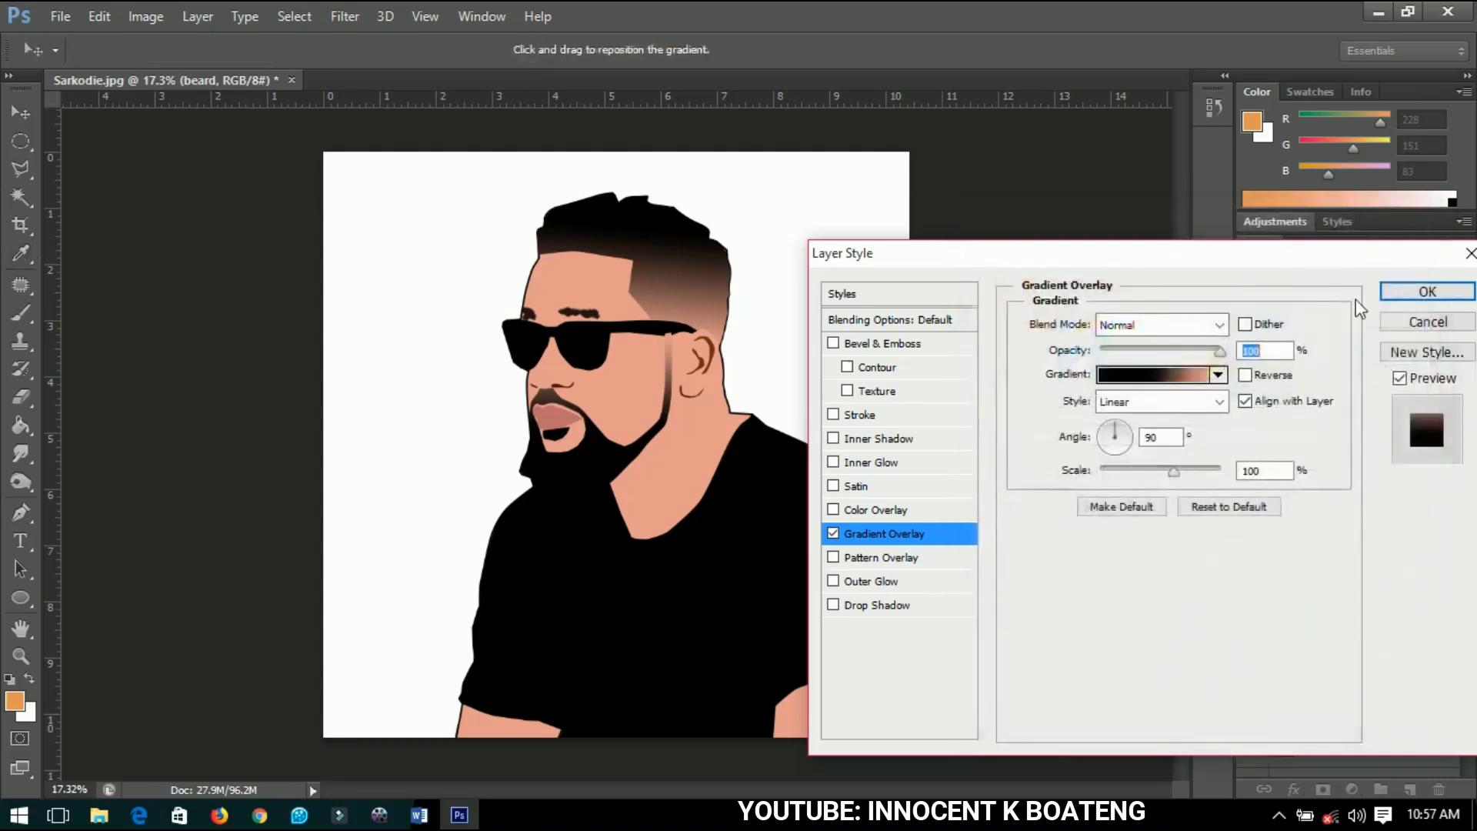
{"action": "left_click", "coordinate": [1427, 293]}
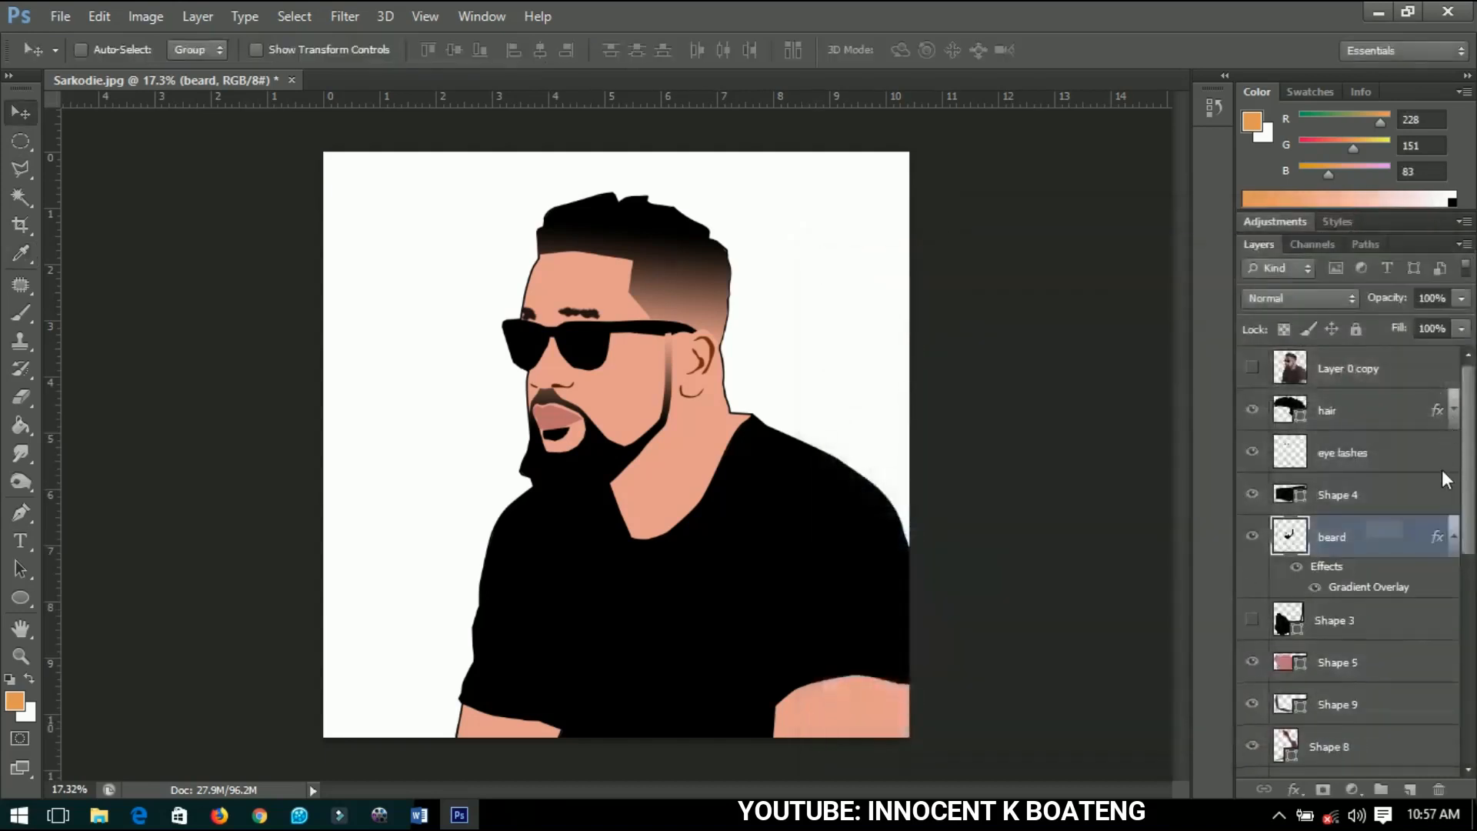
{"action": "left_click", "coordinate": [1454, 536]}
- Show the Layer 0 copy photo on top of the artwork and posterize it with 7 levels
{"action": "key", "text": "ctrl+minus"}
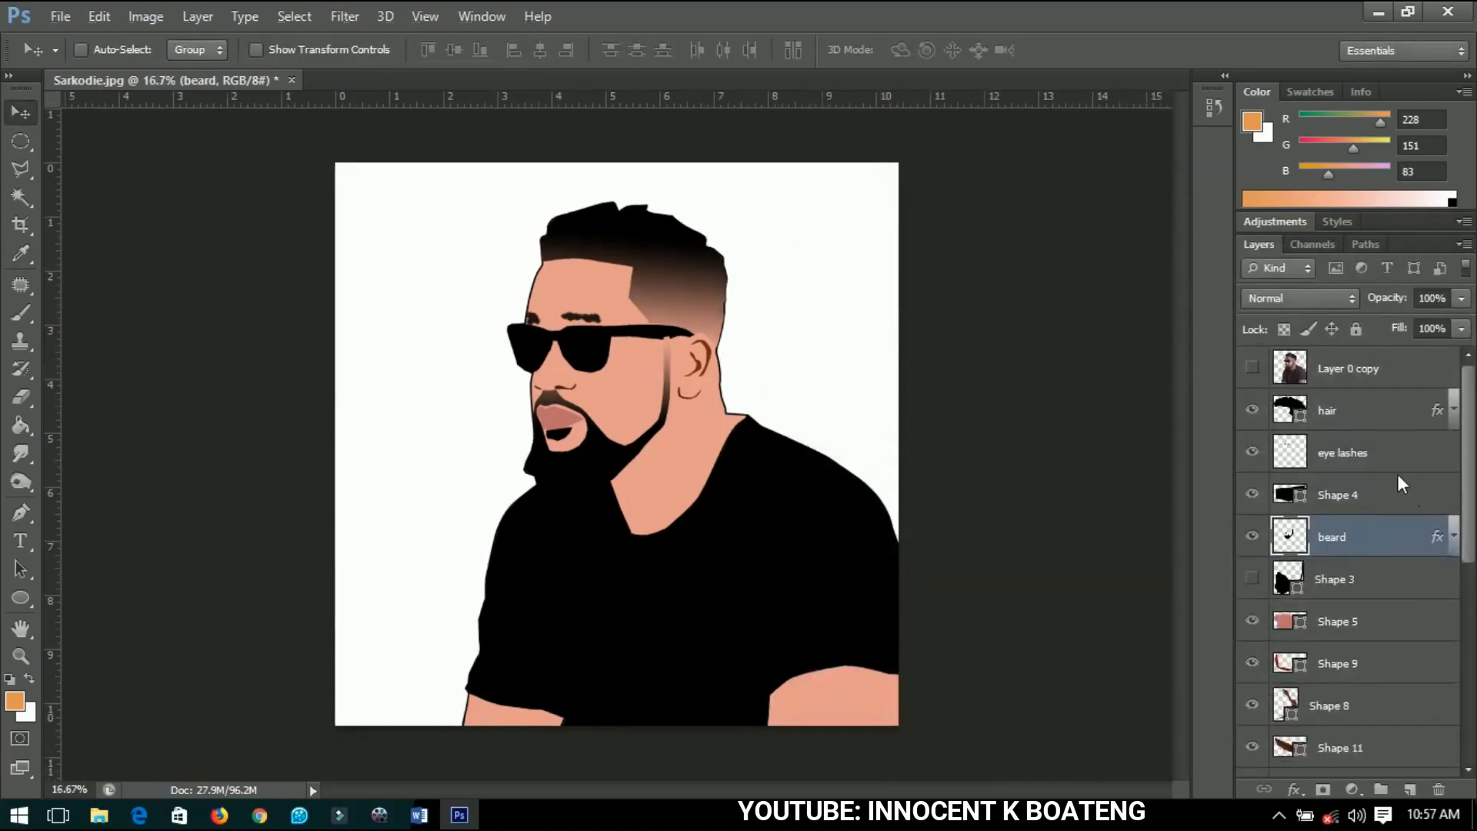
{"action": "left_click", "coordinate": [1337, 377]}
{"action": "left_click", "coordinate": [1250, 368]}
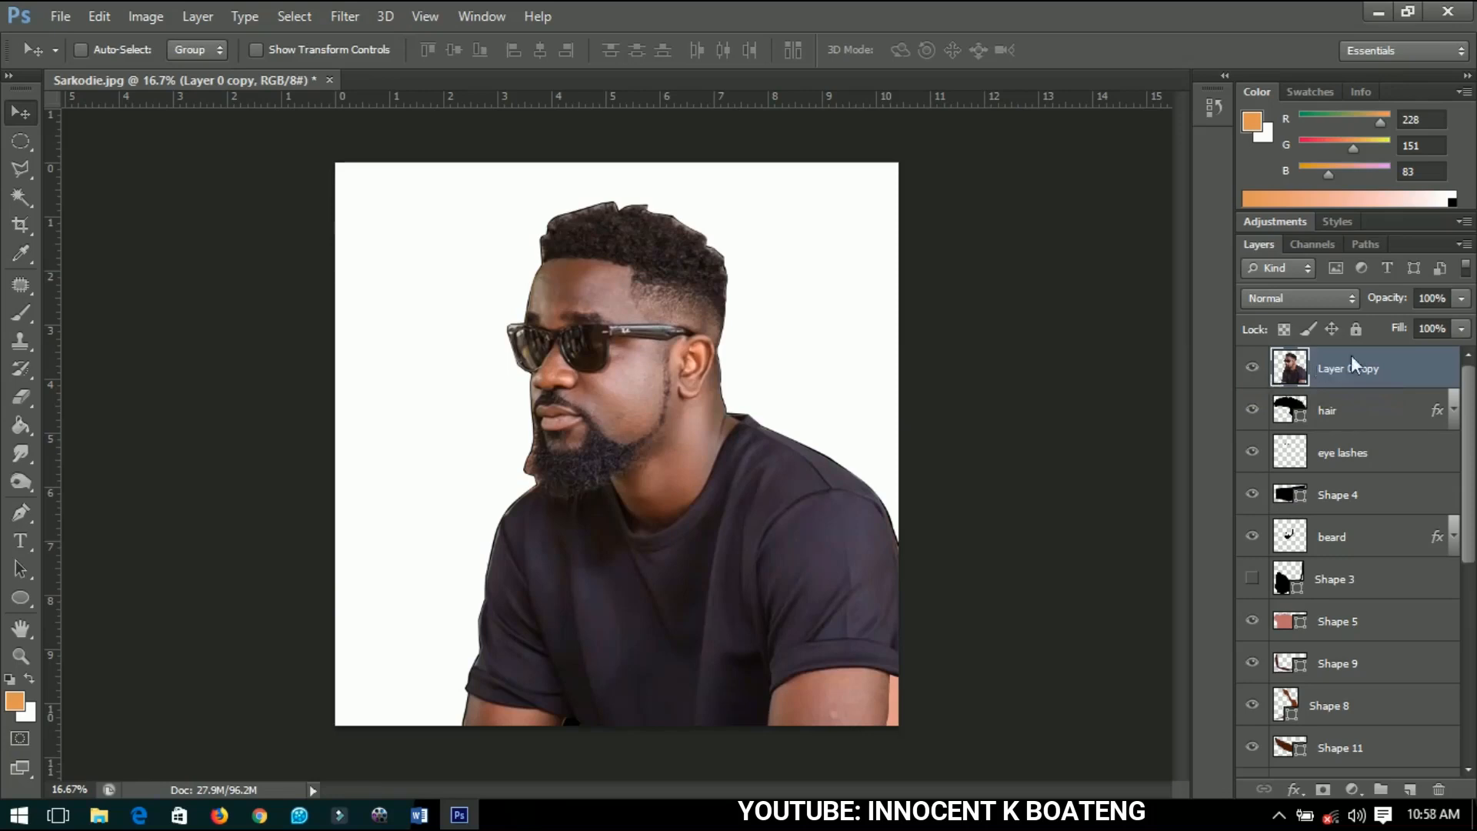
{"action": "left_click", "coordinate": [146, 16]}
{"action": "mouse_move", "coordinate": [191, 77]}
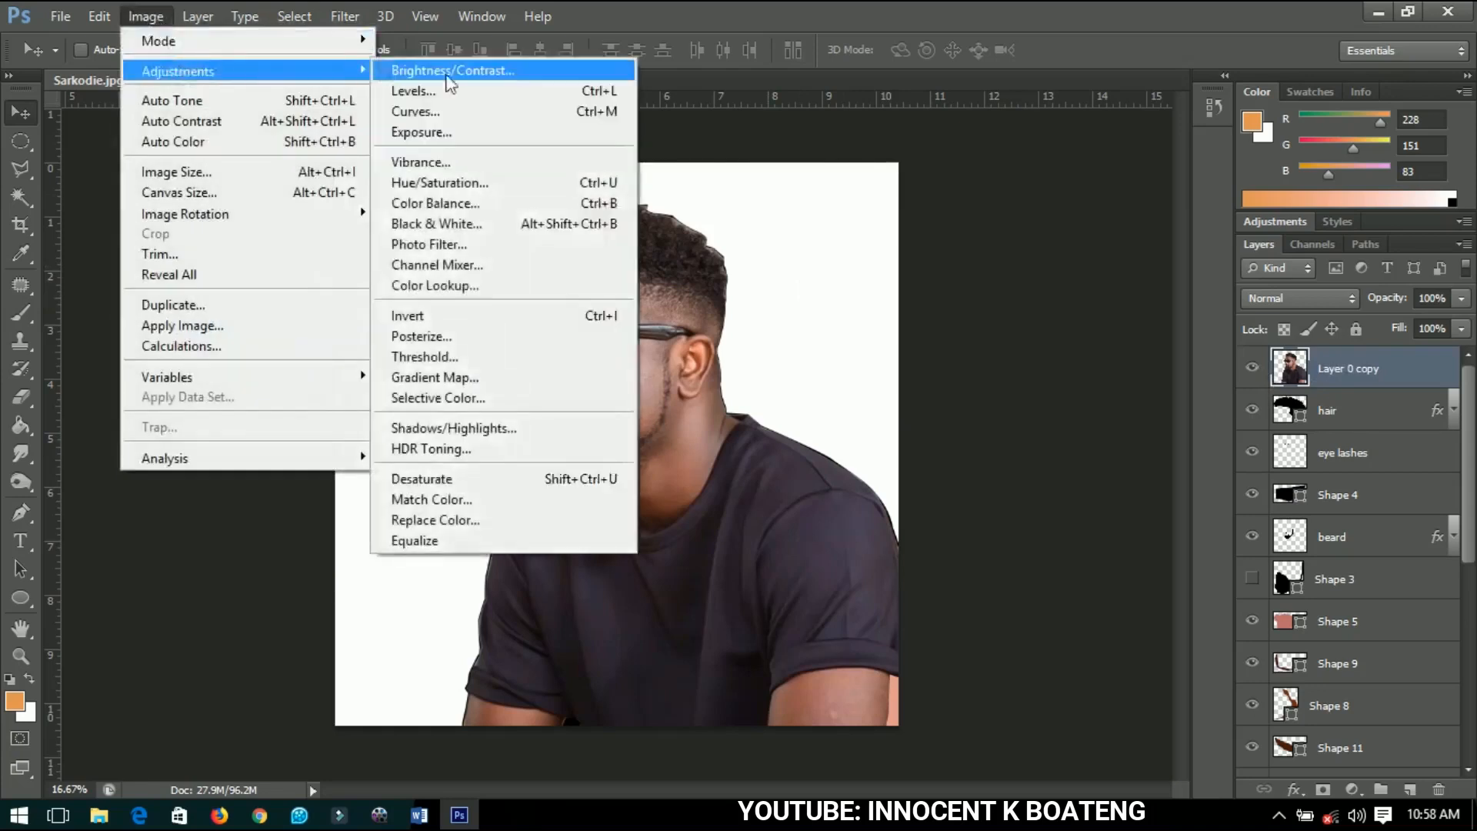
{"action": "left_click", "coordinate": [472, 336]}
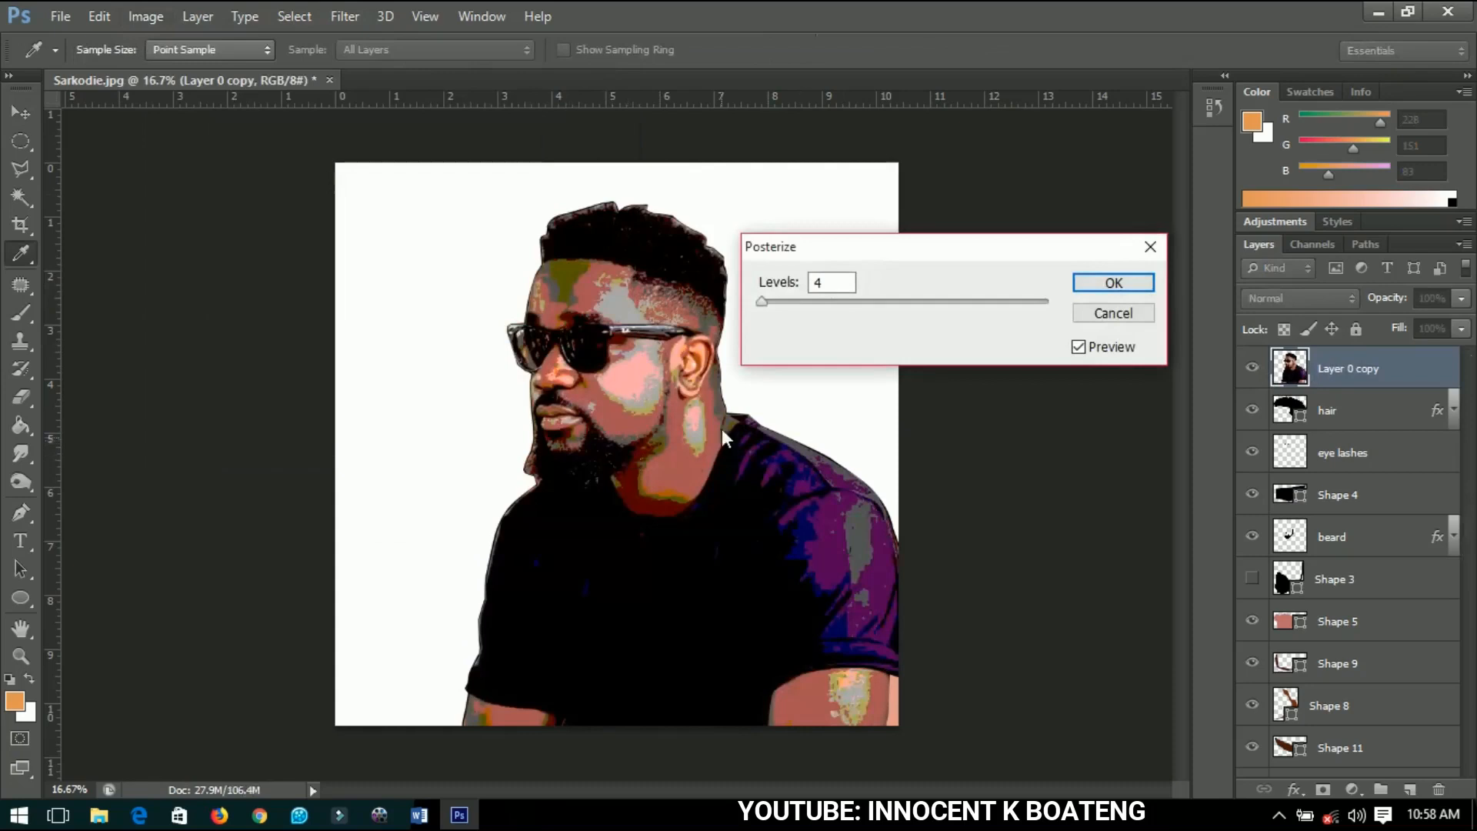
{"action": "left_click", "coordinate": [762, 303]}
{"action": "left_click_drag", "start_coordinate": [762, 304], "coordinate": [767, 306]}
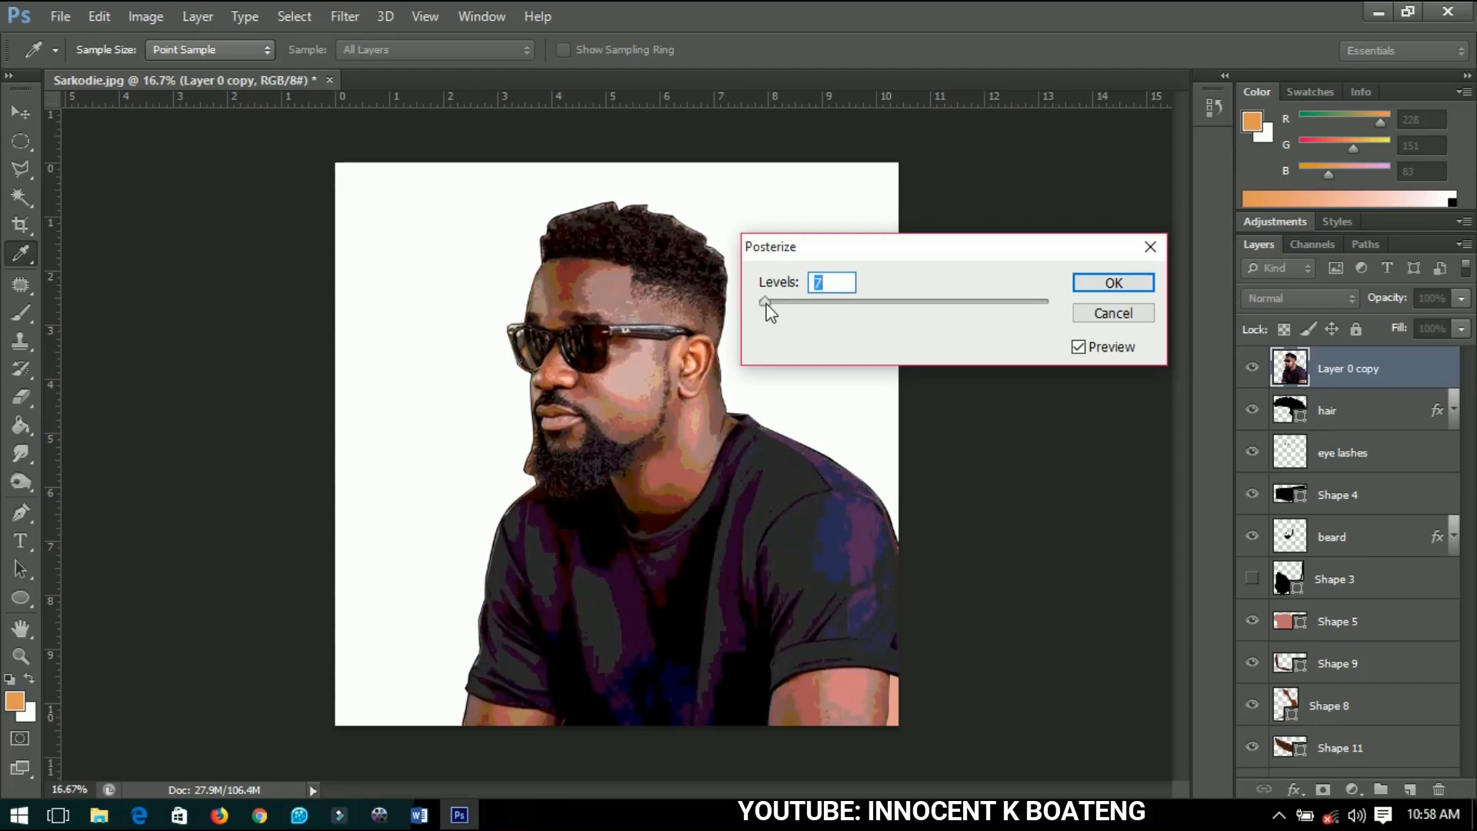
{"action": "left_click", "coordinate": [1102, 284]}
{"action": "key", "text": "v"}
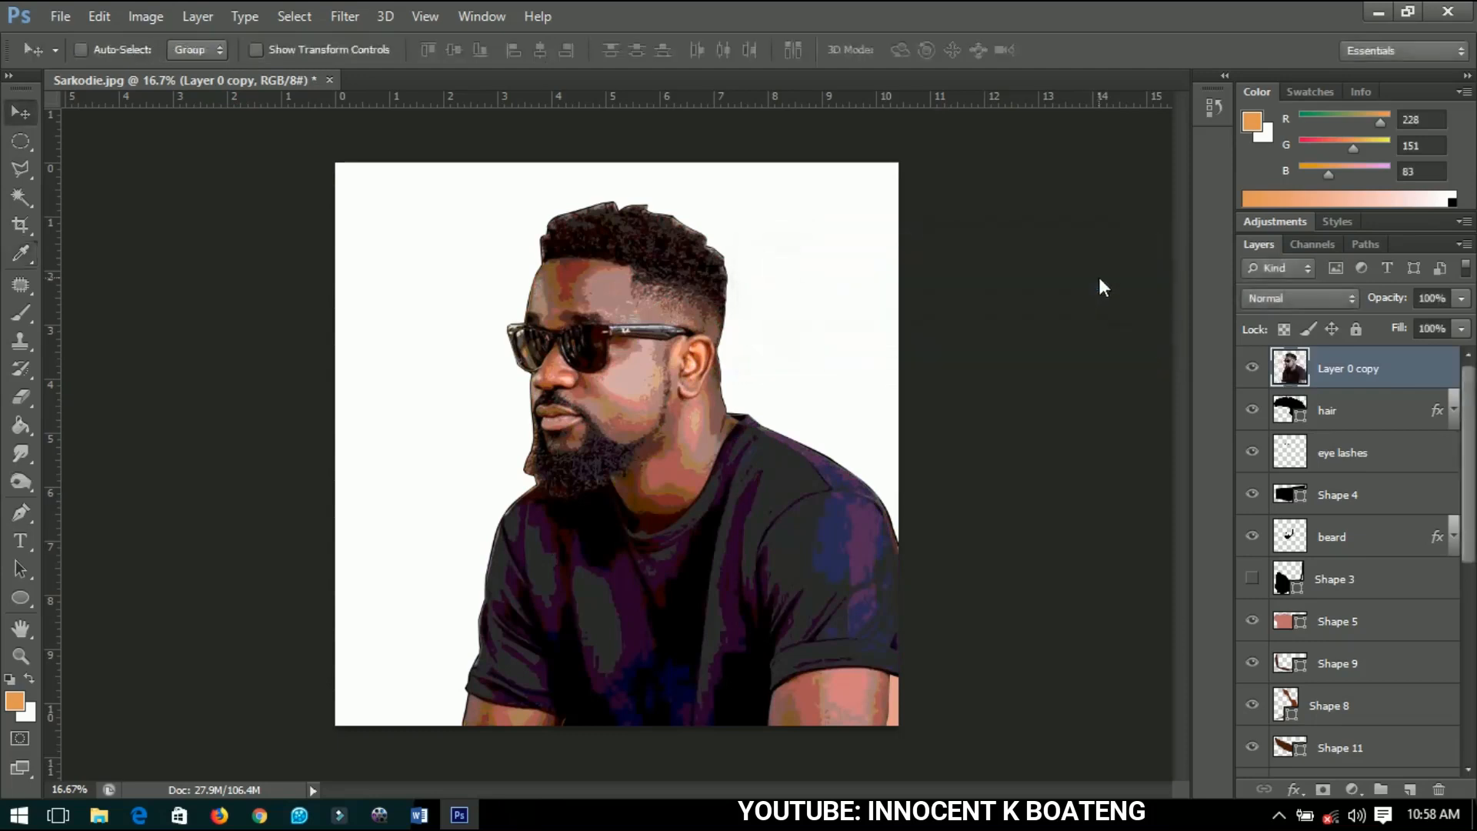
- Set the posterized Layer 0 copy's blend mode to Soft Light and its opacity to 56%
{"action": "left_click", "coordinate": [1296, 300]}
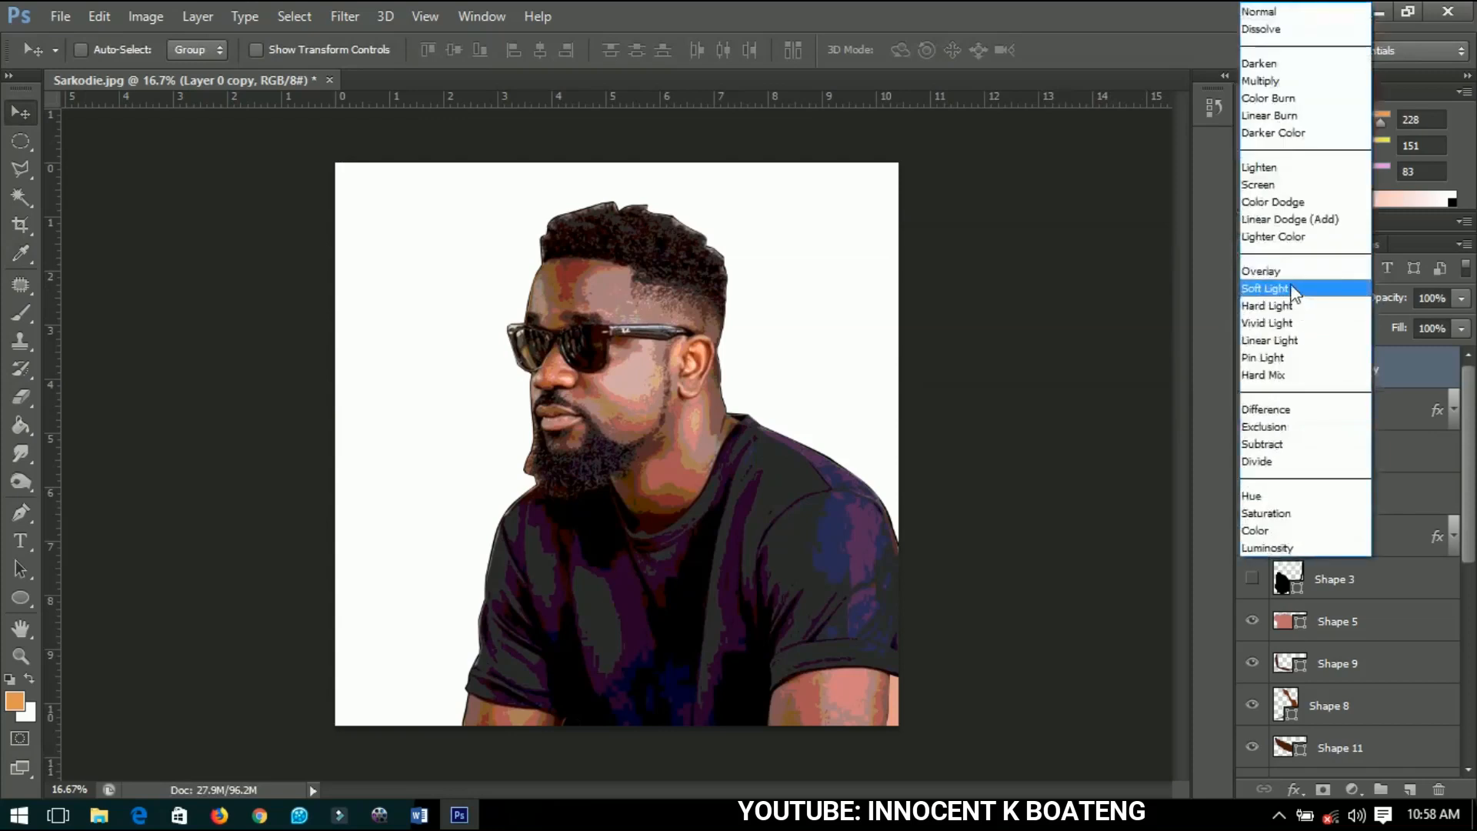
{"action": "left_click", "coordinate": [1290, 272]}
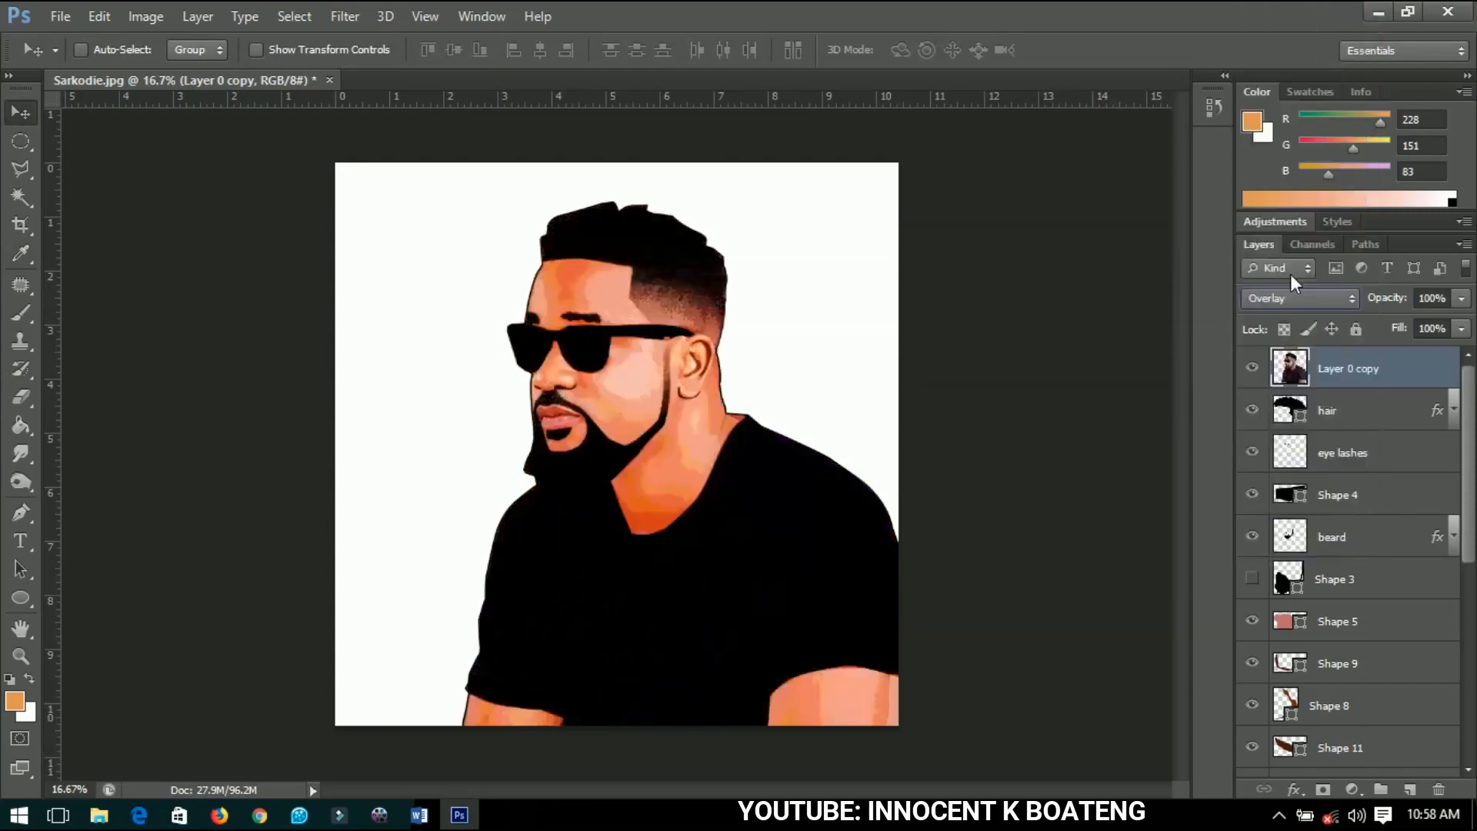
{"action": "left_click", "coordinate": [1290, 306]}
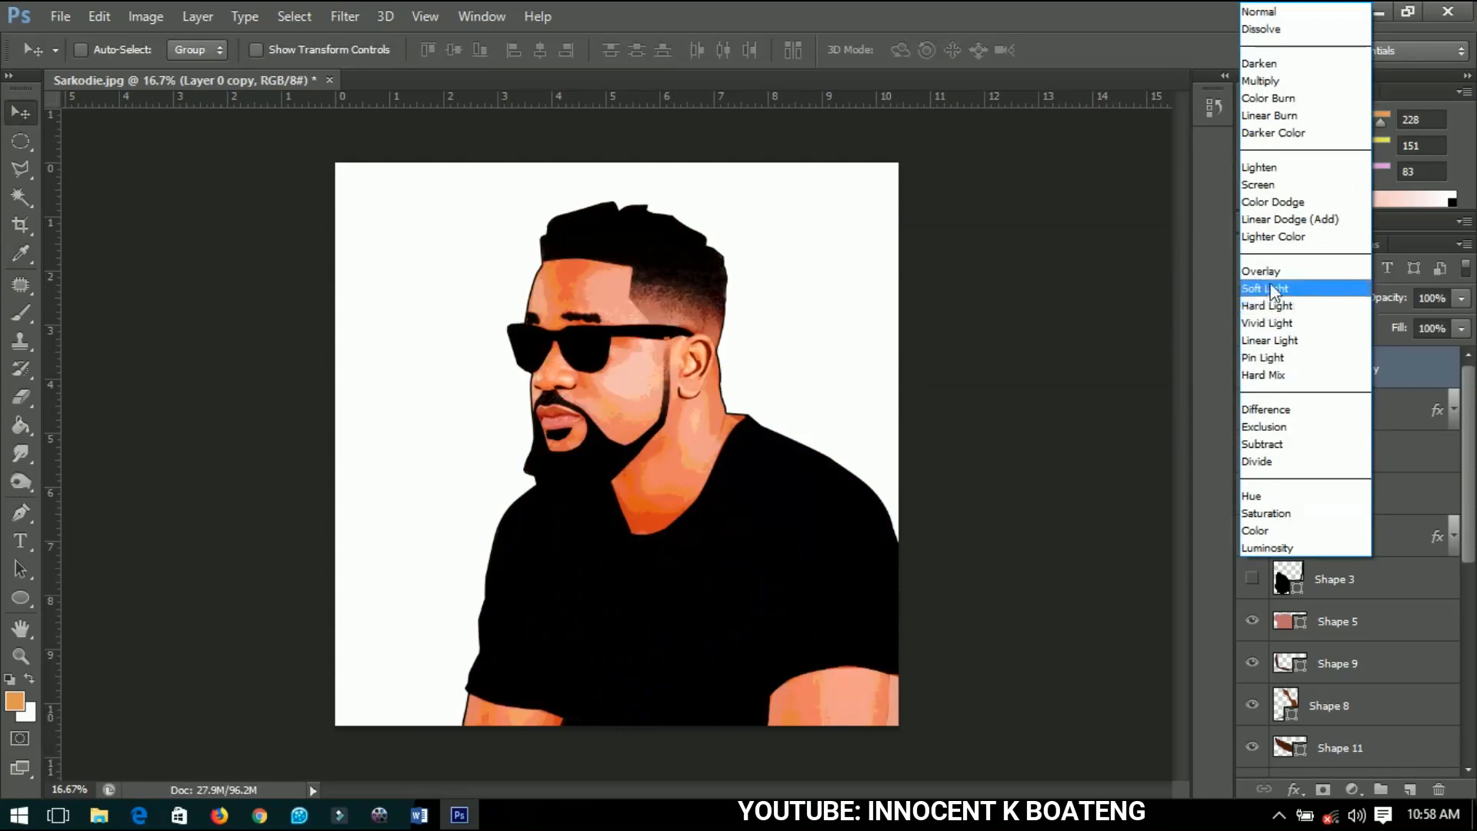
{"action": "left_click", "coordinate": [1271, 285]}
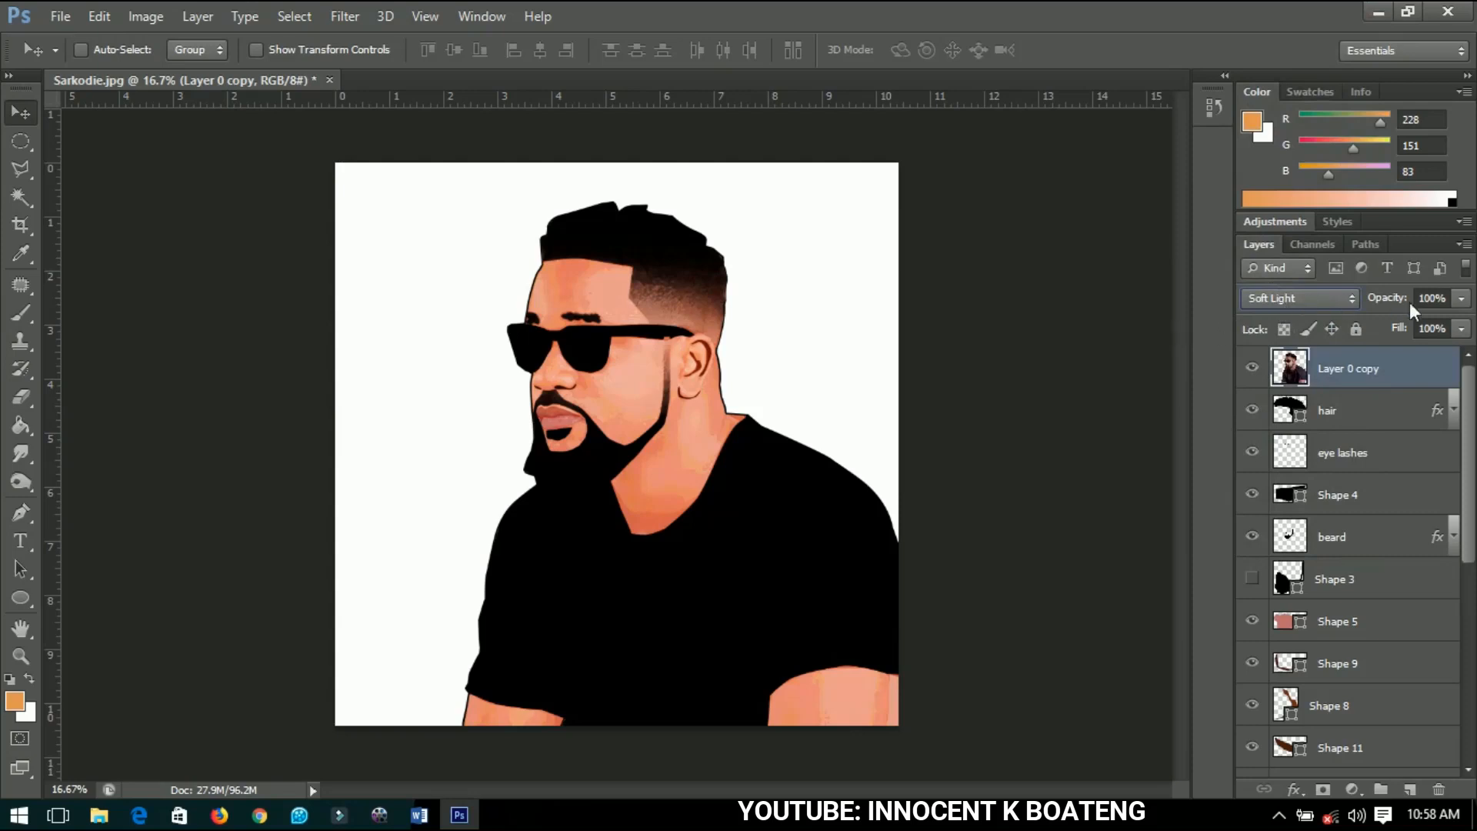
{"action": "left_click_drag", "start_coordinate": [1399, 297], "coordinate": [1358, 294]}
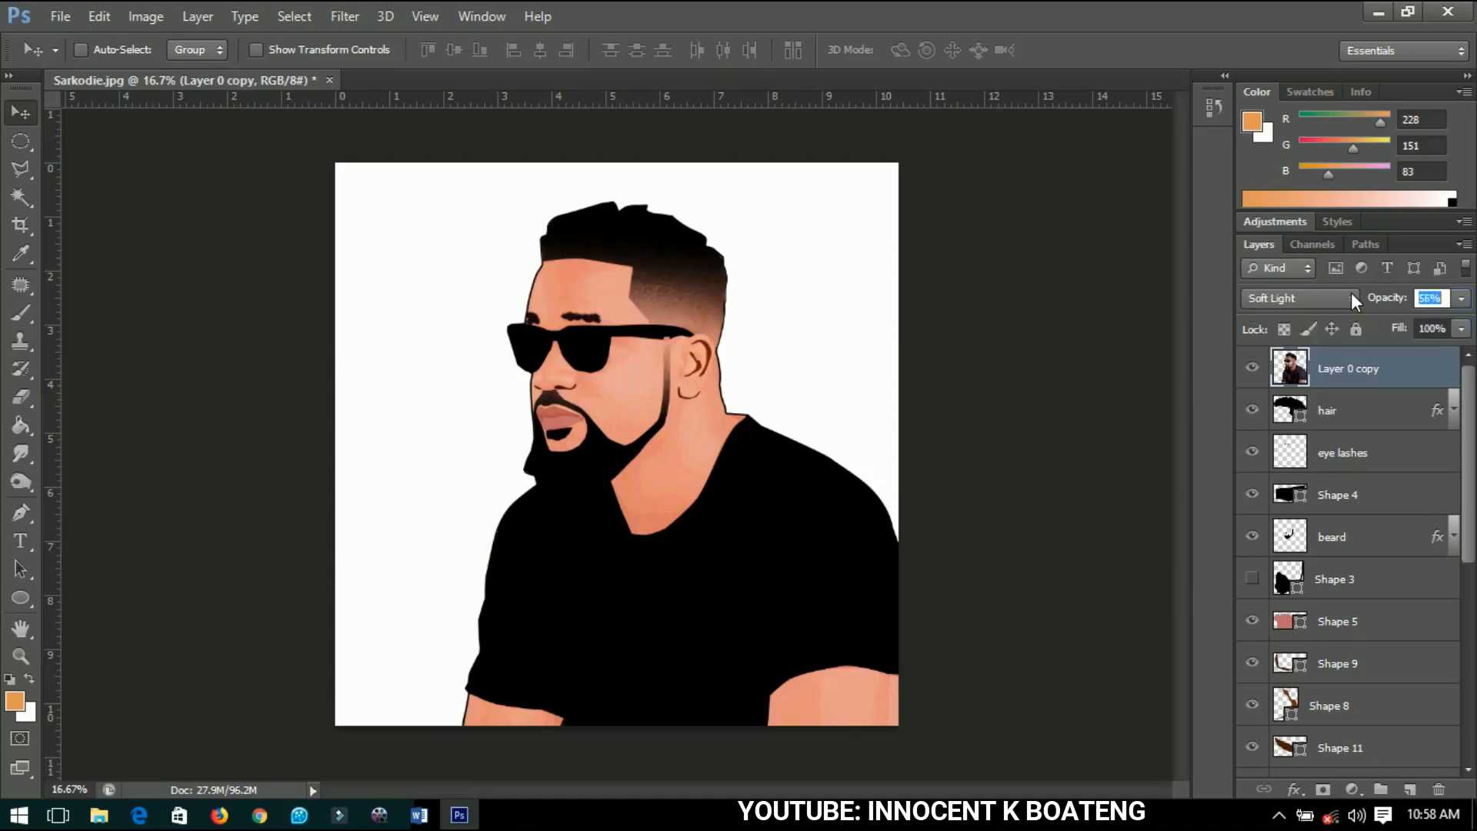
{"action": "key", "text": "Return"}
- Duplicate the Layer 0 photo, bring the copy to the top of the layer stack and set its opacity to 12%
{"action": "scroll", "coordinate": [1332, 511], "scroll_direction": "down", "scroll_amount": 5}
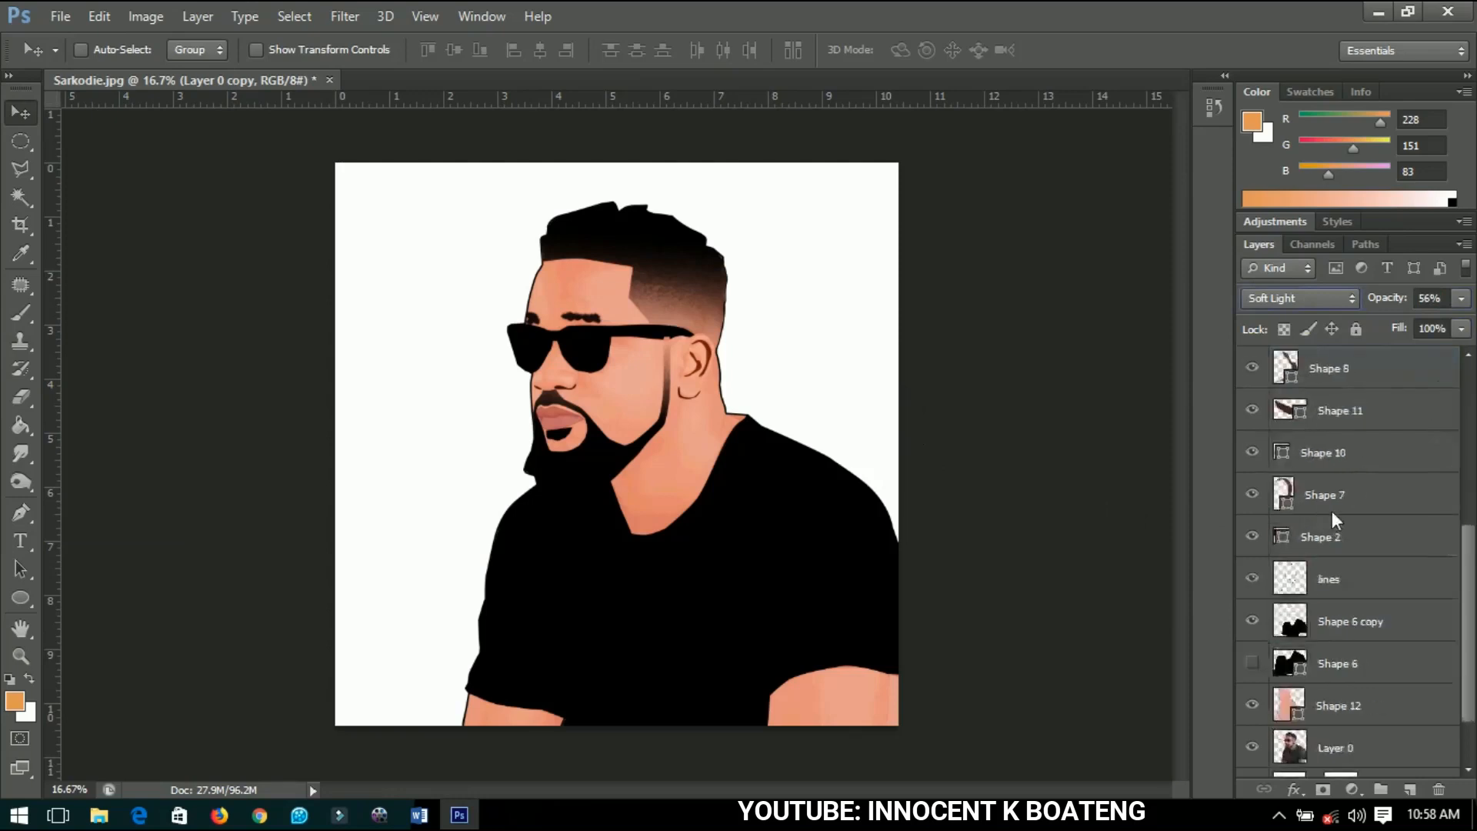
{"action": "left_click", "coordinate": [1341, 716]}
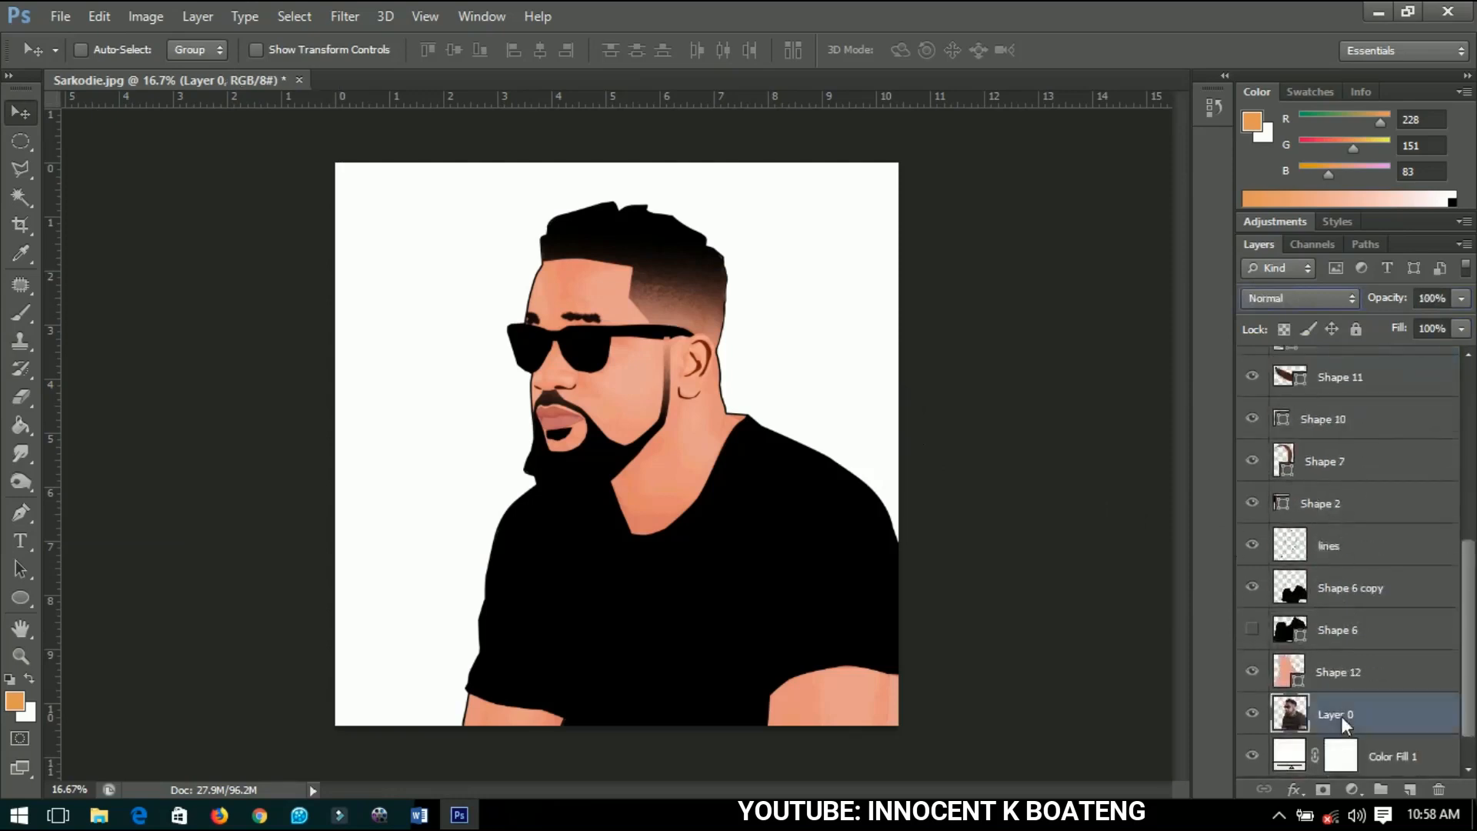
{"action": "key", "text": "ctrl+j"}
{"action": "key", "text": "ctrl+shift+bracketright"}
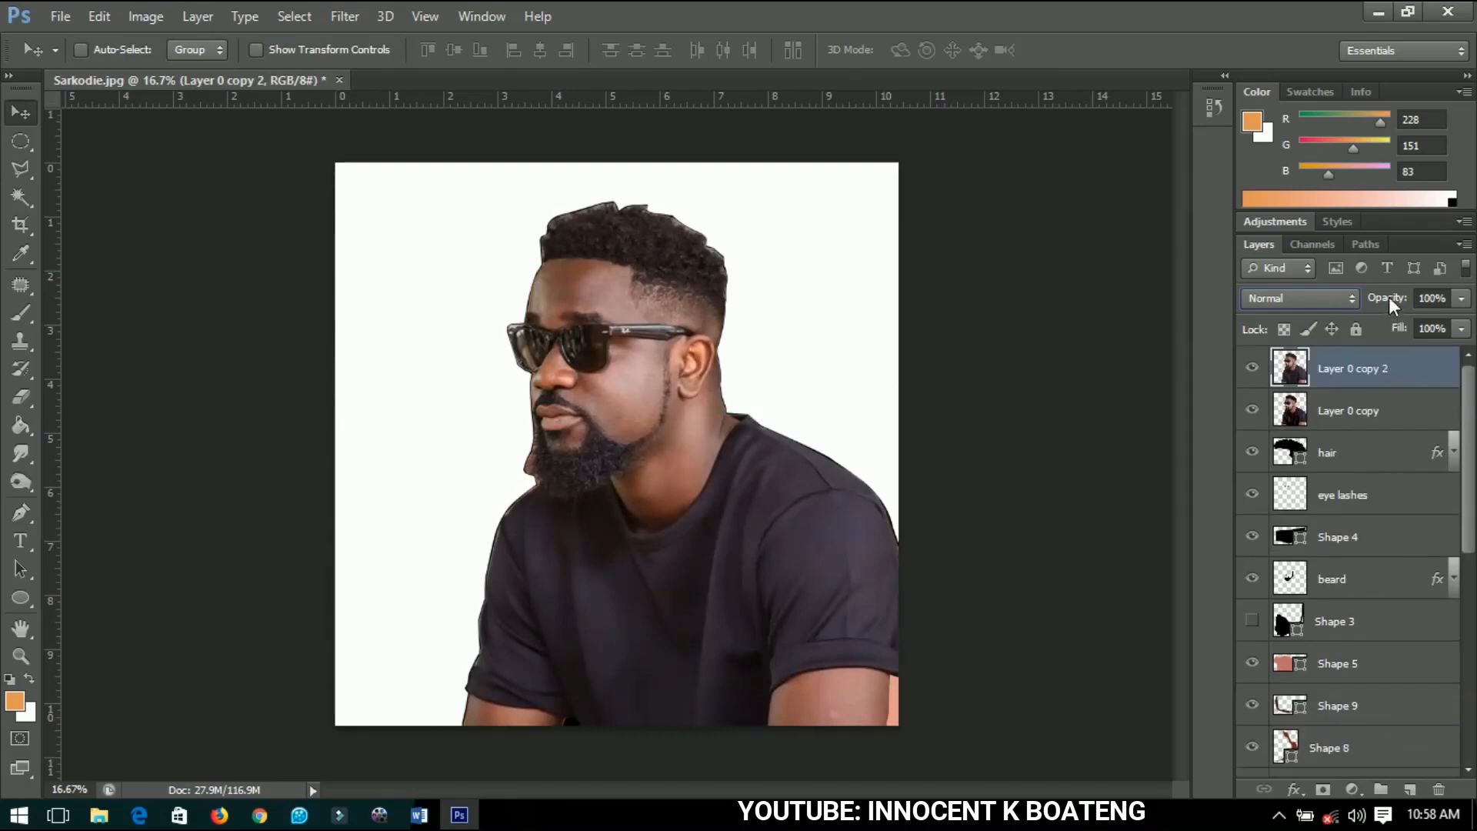
{"action": "left_click_drag", "start_coordinate": [1388, 297], "coordinate": [1305, 298]}
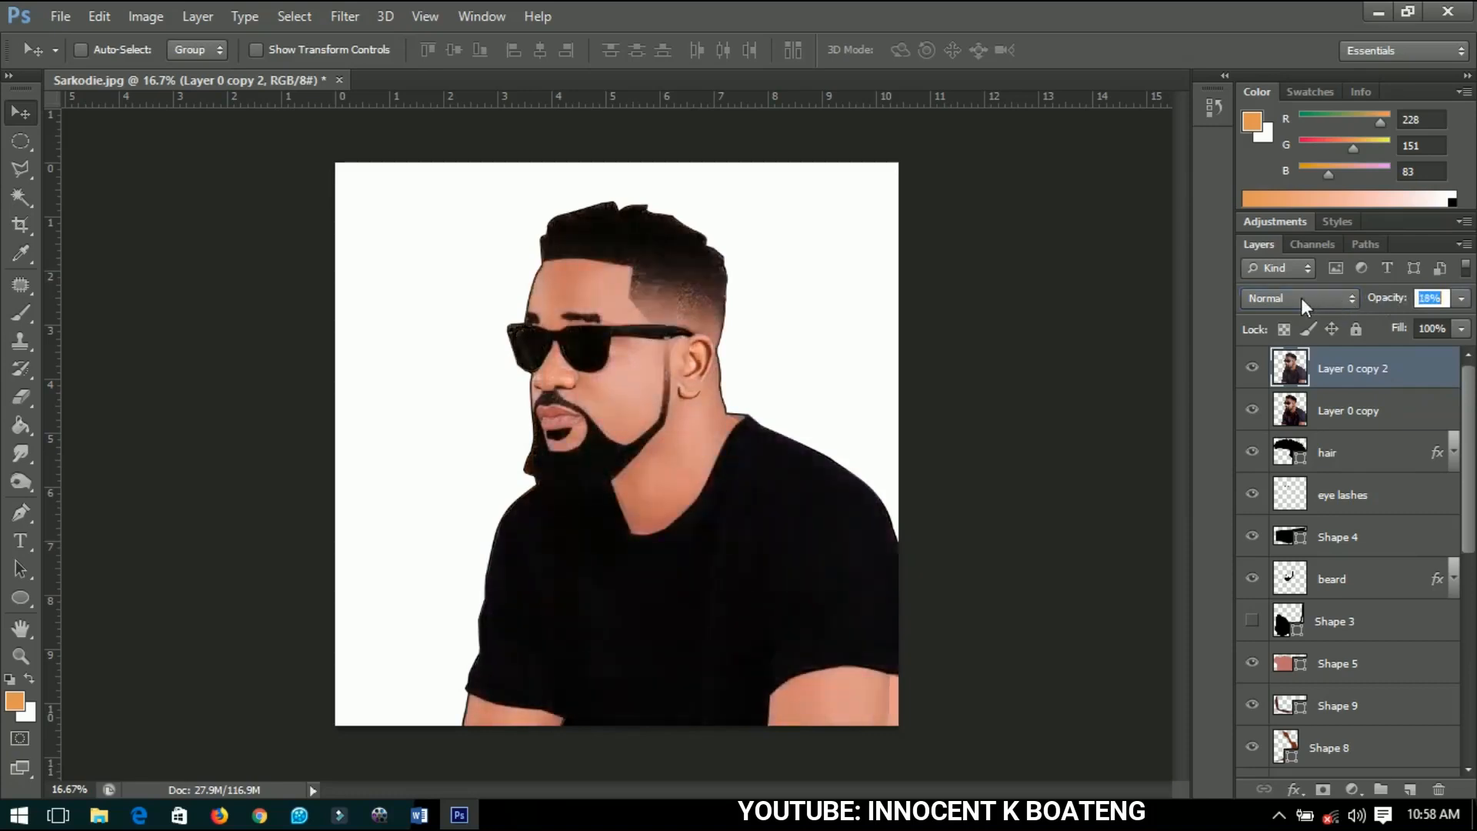
{"action": "left_click_drag", "start_coordinate": [1300, 298], "coordinate": [1295, 297]}
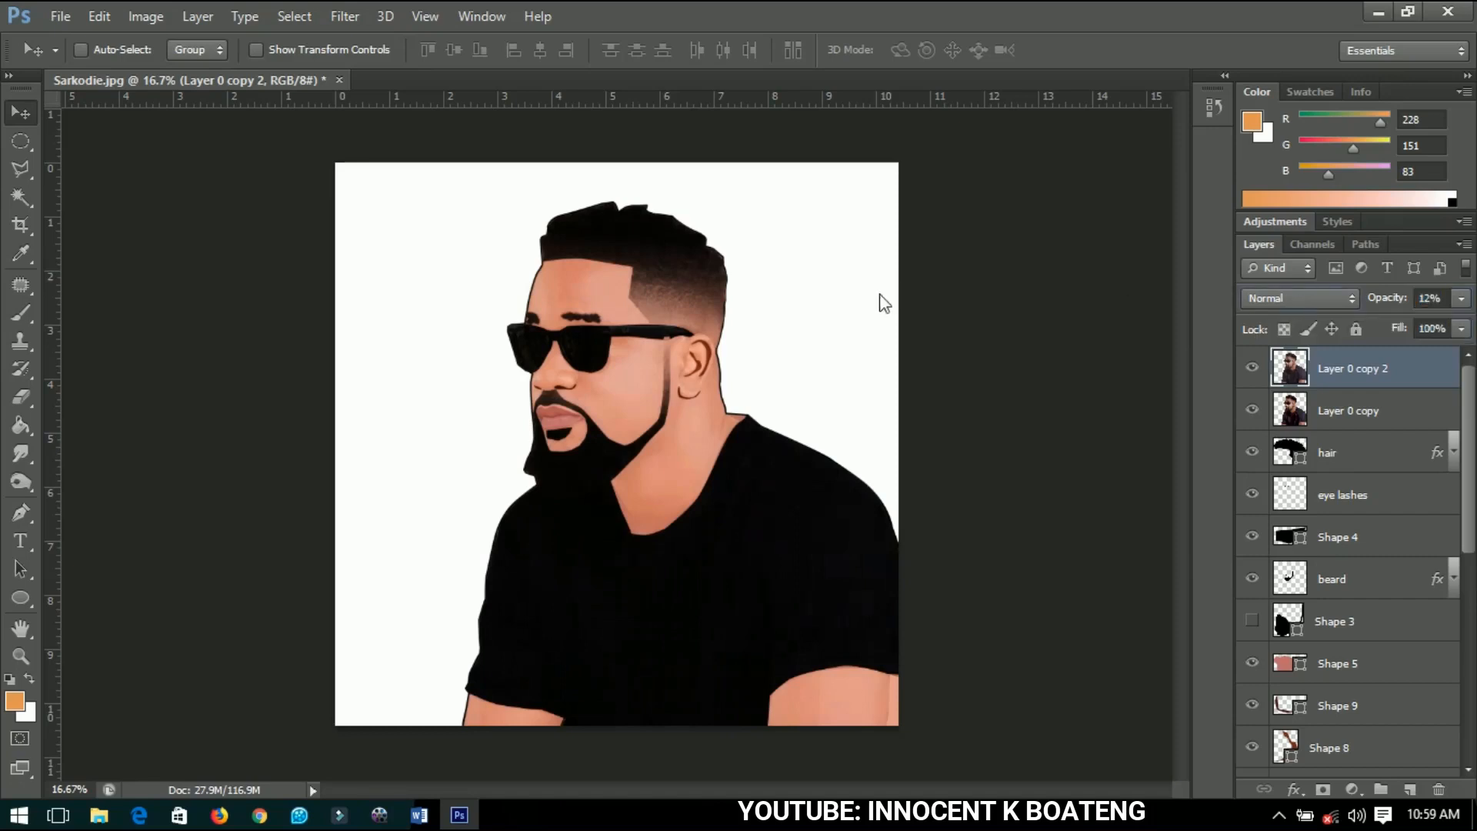
- Apply the Dust & Scratches noise filter to Layer 0 copy 2 with a slightly raised radius
{"action": "left_click", "coordinate": [361, 11]}
{"action": "mouse_move", "coordinate": [487, 193]}
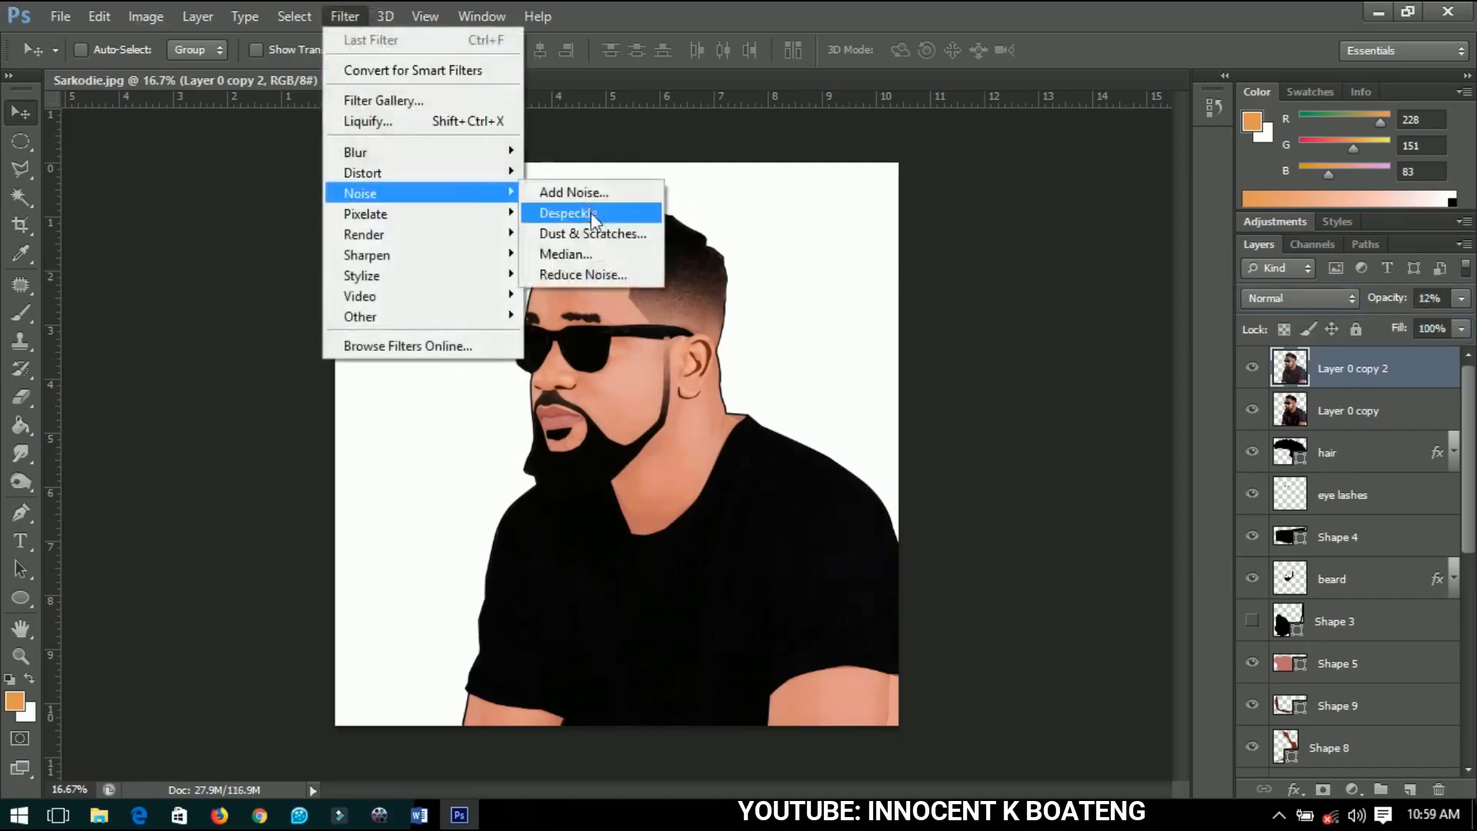
{"action": "left_click", "coordinate": [596, 245]}
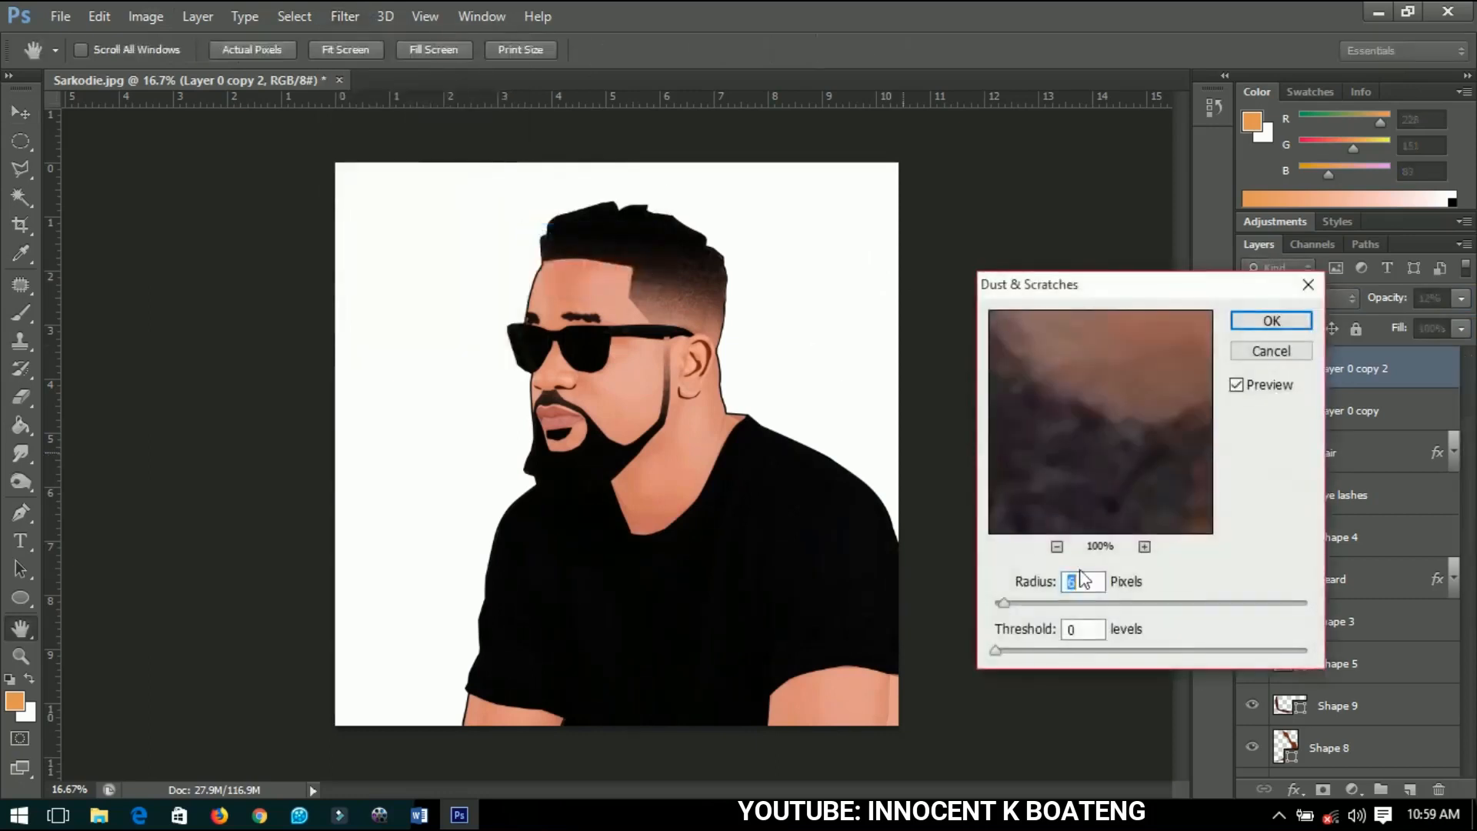
{"action": "left_click_drag", "start_coordinate": [1010, 604], "coordinate": [1018, 608]}
{"action": "left_click", "coordinate": [1271, 320]}
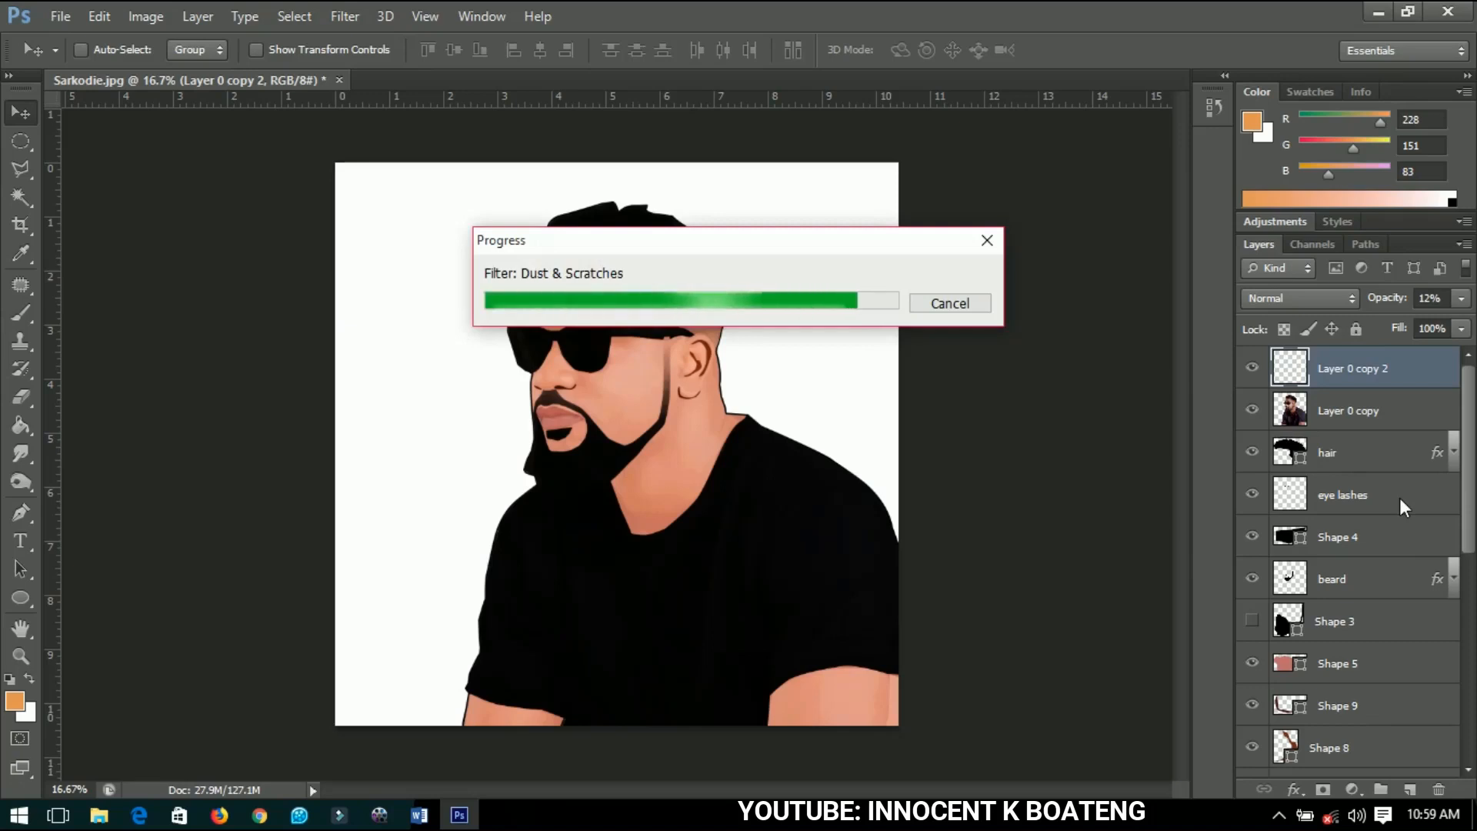
{"action": "scroll", "coordinate": [1401, 497], "scroll_direction": "down", "scroll_amount": 5}
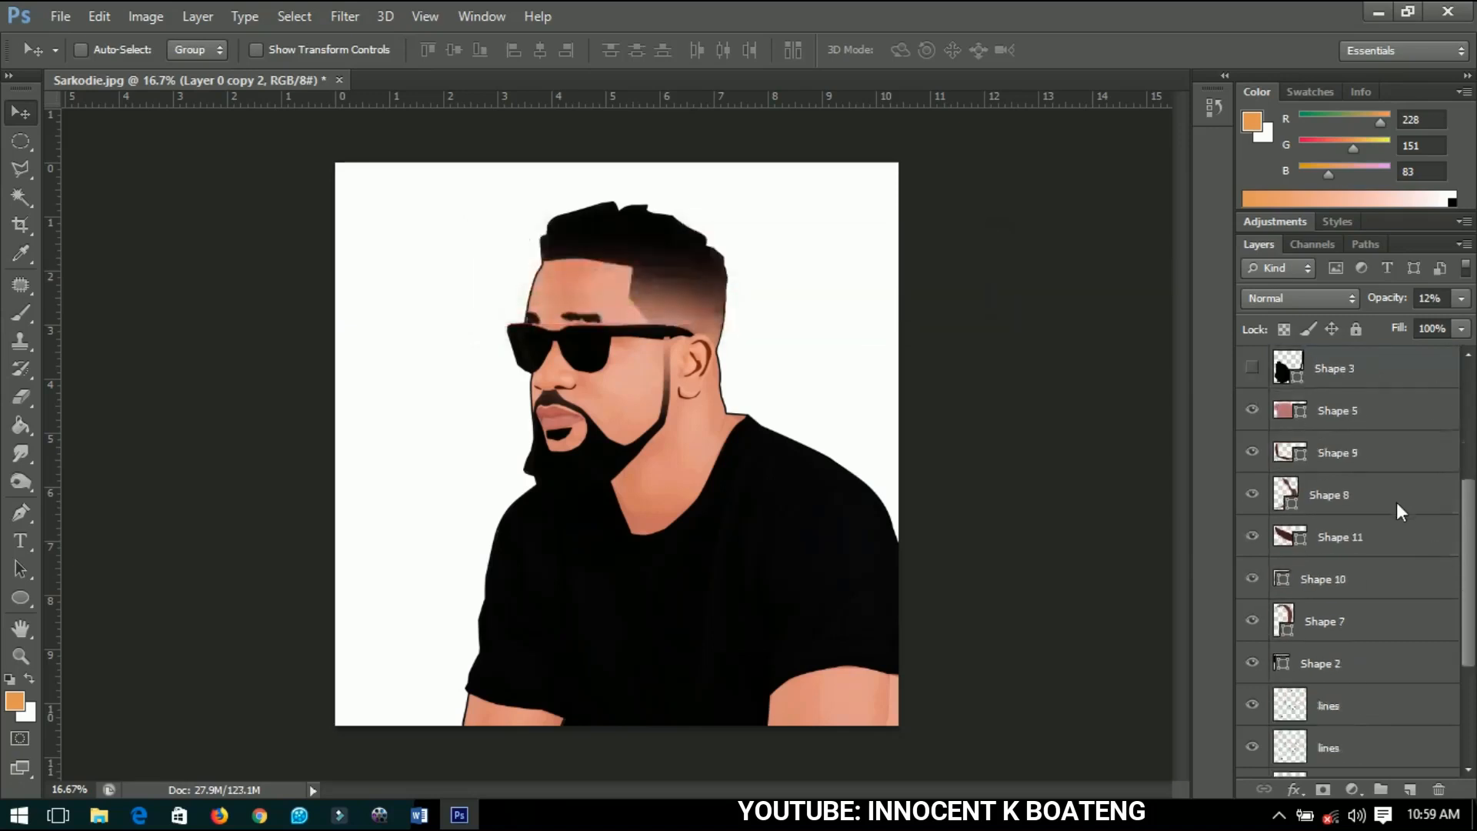
{"action": "scroll", "coordinate": [1396, 502], "scroll_direction": "down", "scroll_amount": 3}
{"action": "scroll", "coordinate": [1396, 503], "scroll_direction": "up", "scroll_amount": 5}
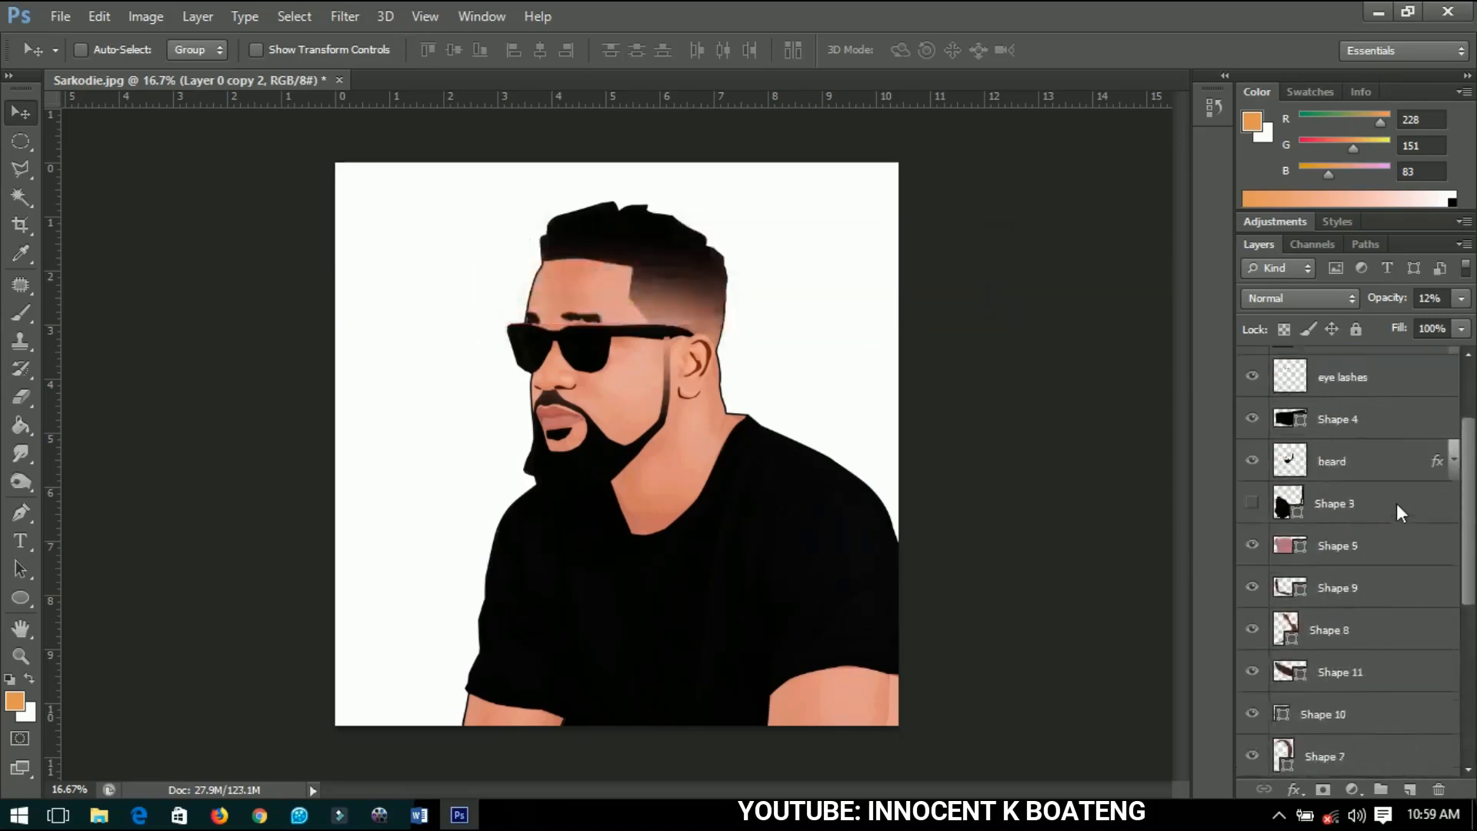
{"action": "scroll", "coordinate": [1396, 503], "scroll_direction": "down", "scroll_amount": 1}
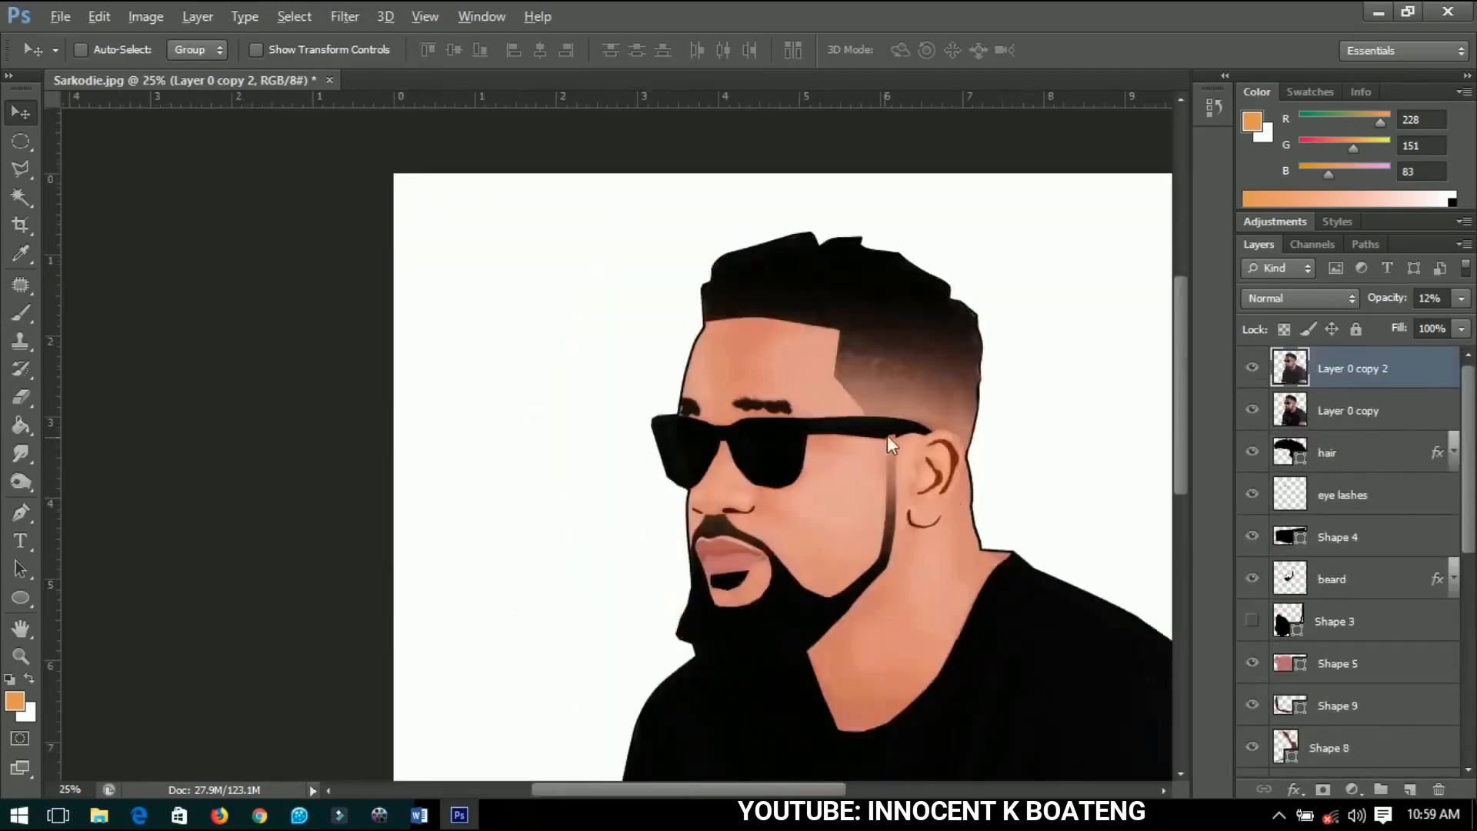
- Outline the sideburn tip overlapping the sunglasses' arm with the Polygonal Lasso, delete it from the beard layer and deselect
{"action": "scroll", "coordinate": [889, 436], "scroll_direction": "up", "scroll_amount": 4}
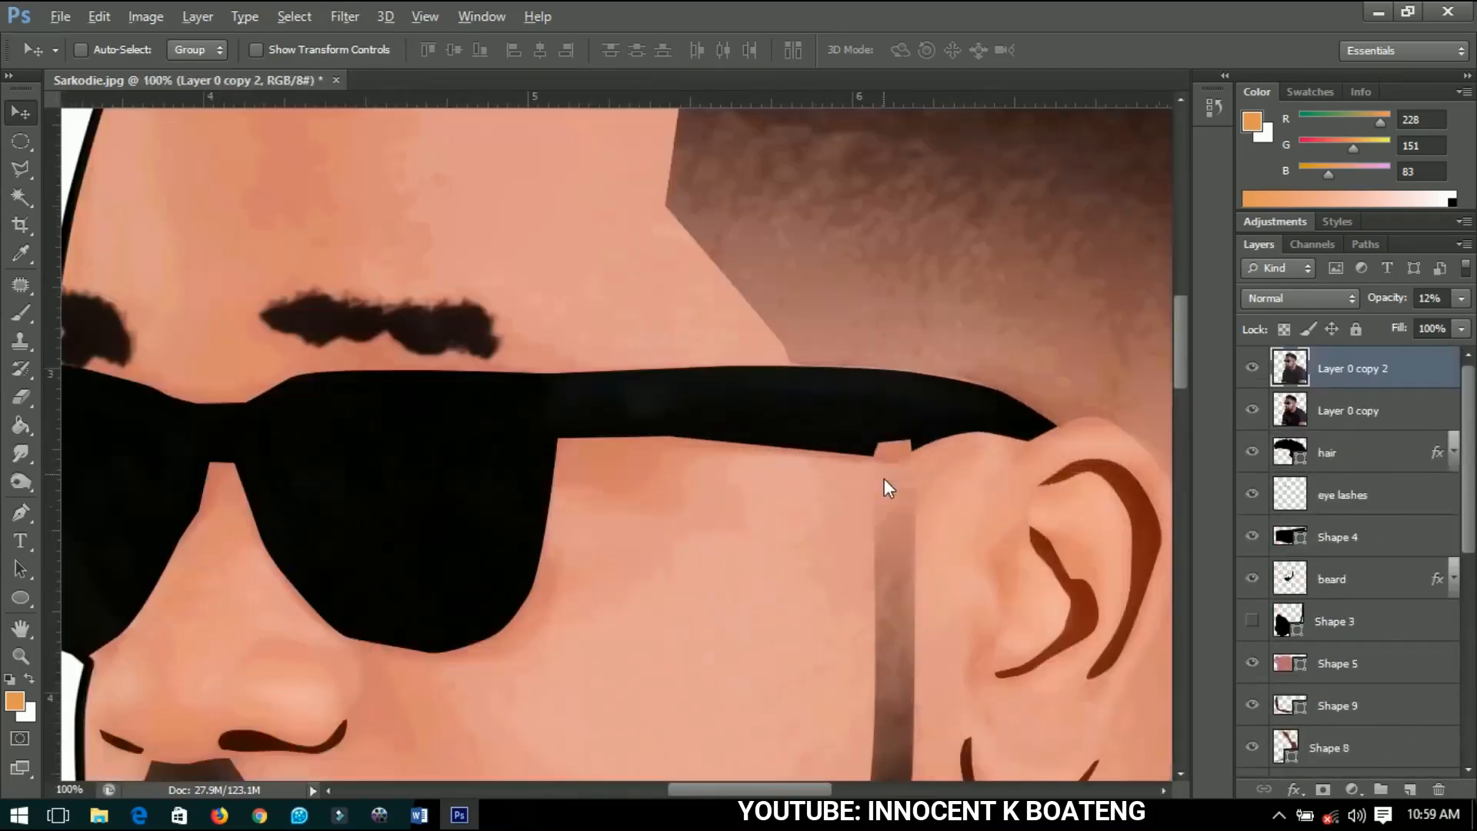
{"action": "right_click", "coordinate": [889, 515]}
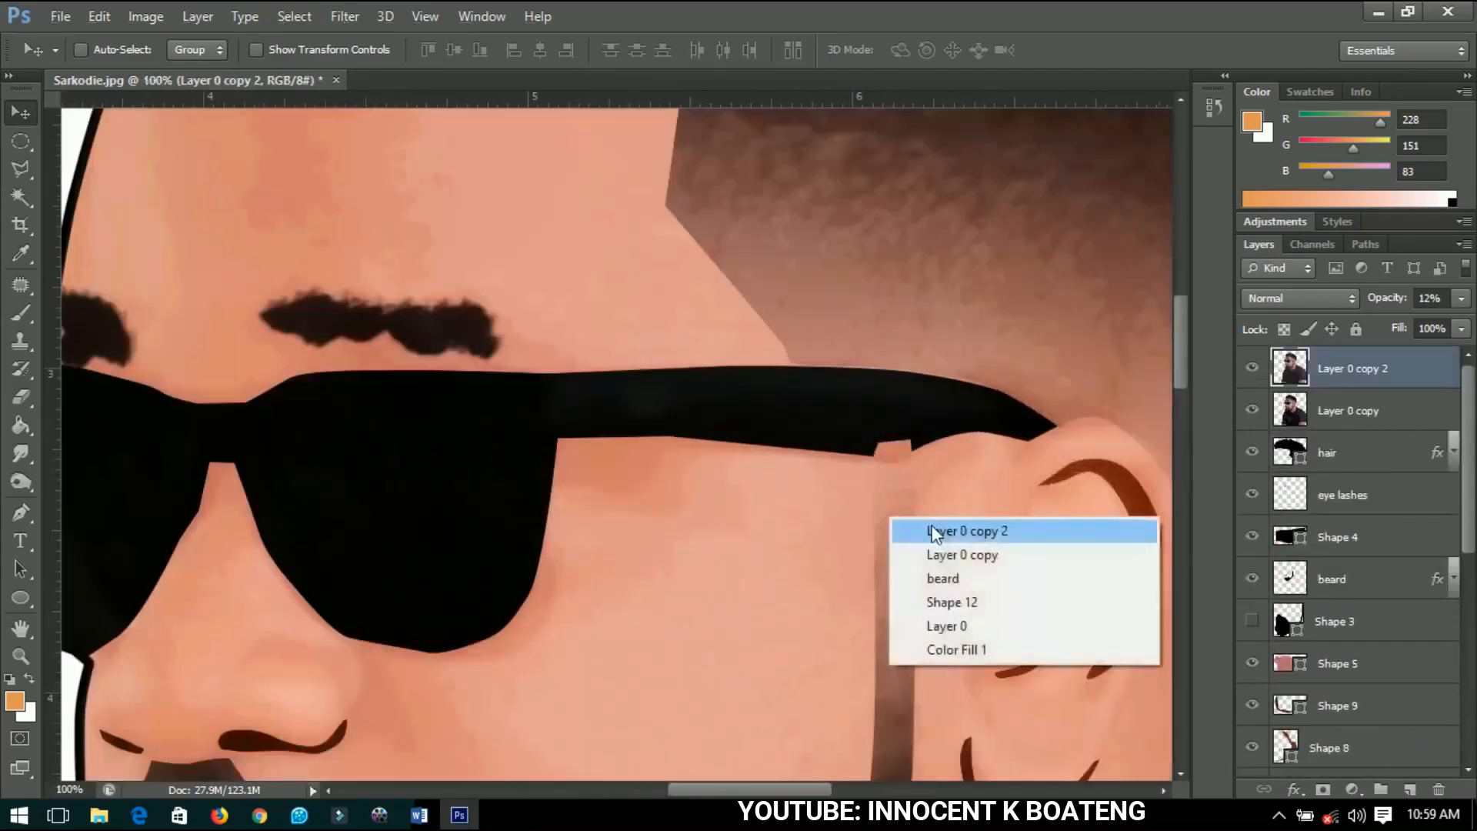
{"action": "left_click", "coordinate": [942, 578]}
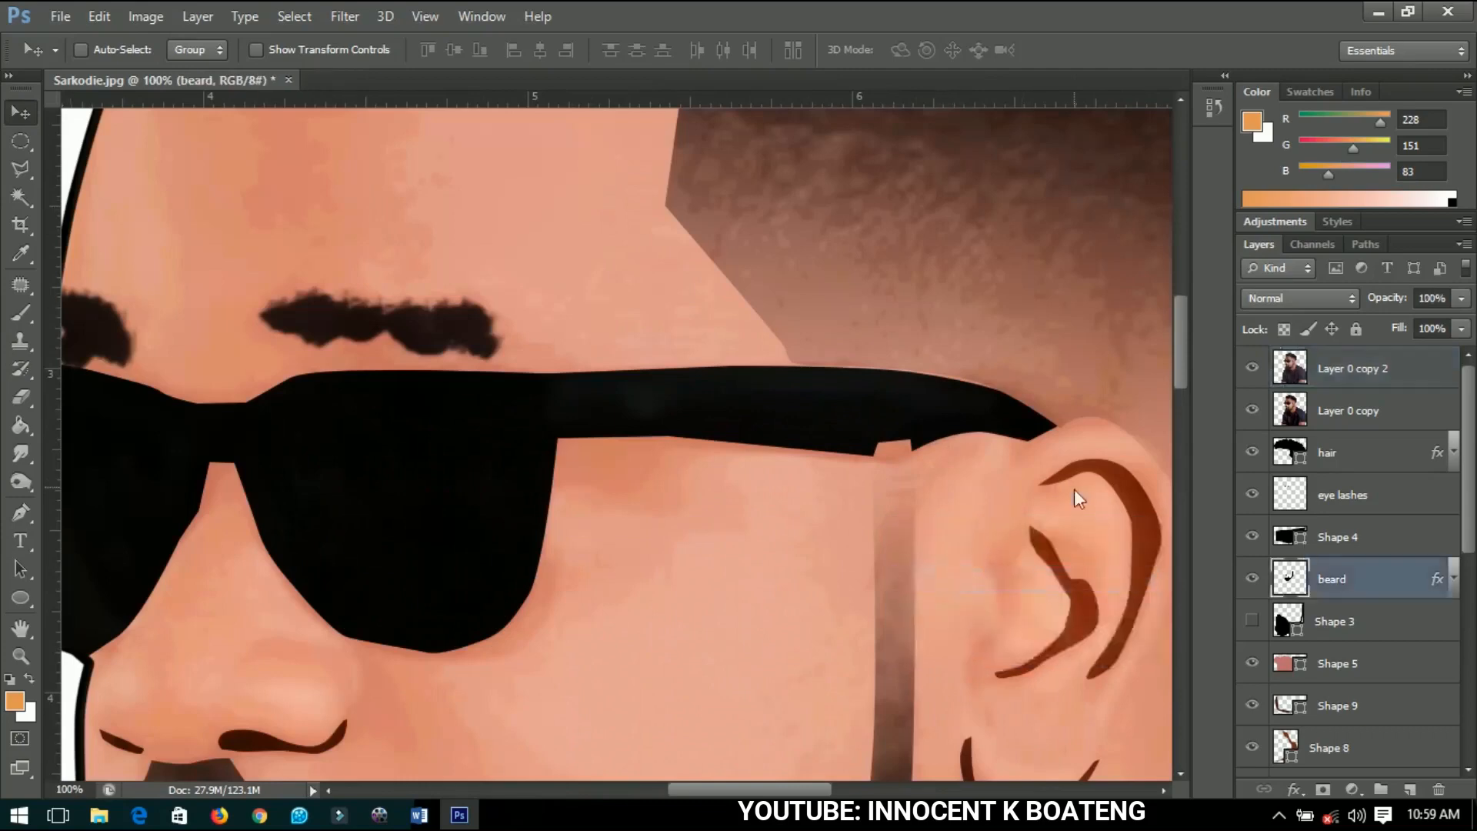
{"action": "right_click", "coordinate": [1394, 588]}
{"action": "left_click", "coordinate": [719, 301]}
{"action": "left_click", "coordinate": [21, 168]}
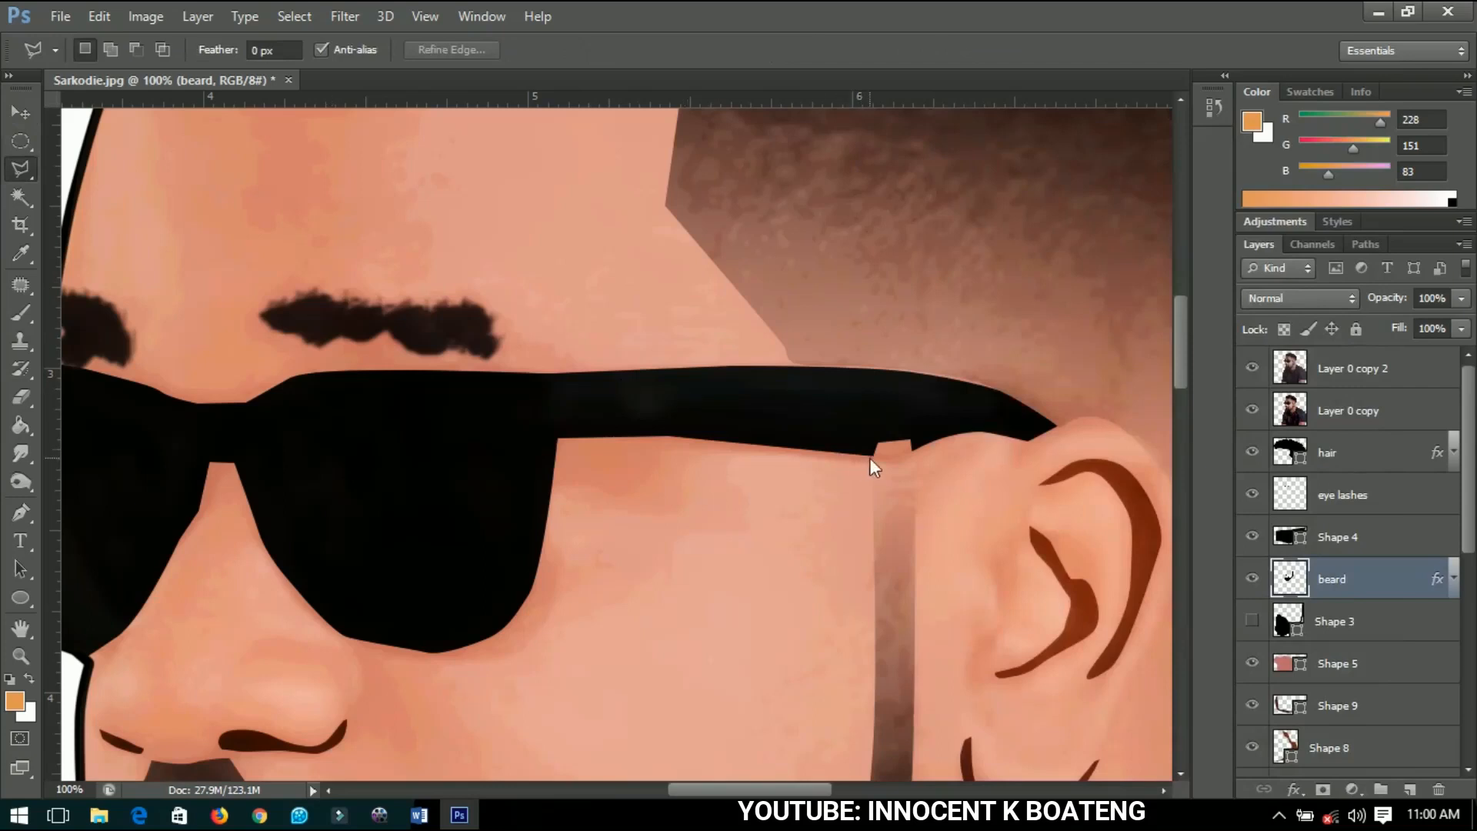
{"action": "left_click", "coordinate": [920, 448]}
{"action": "left_click", "coordinate": [925, 435]}
{"action": "left_click", "coordinate": [916, 422]}
{"action": "left_click", "coordinate": [859, 438]}
{"action": "double_click", "coordinate": [870, 456]}
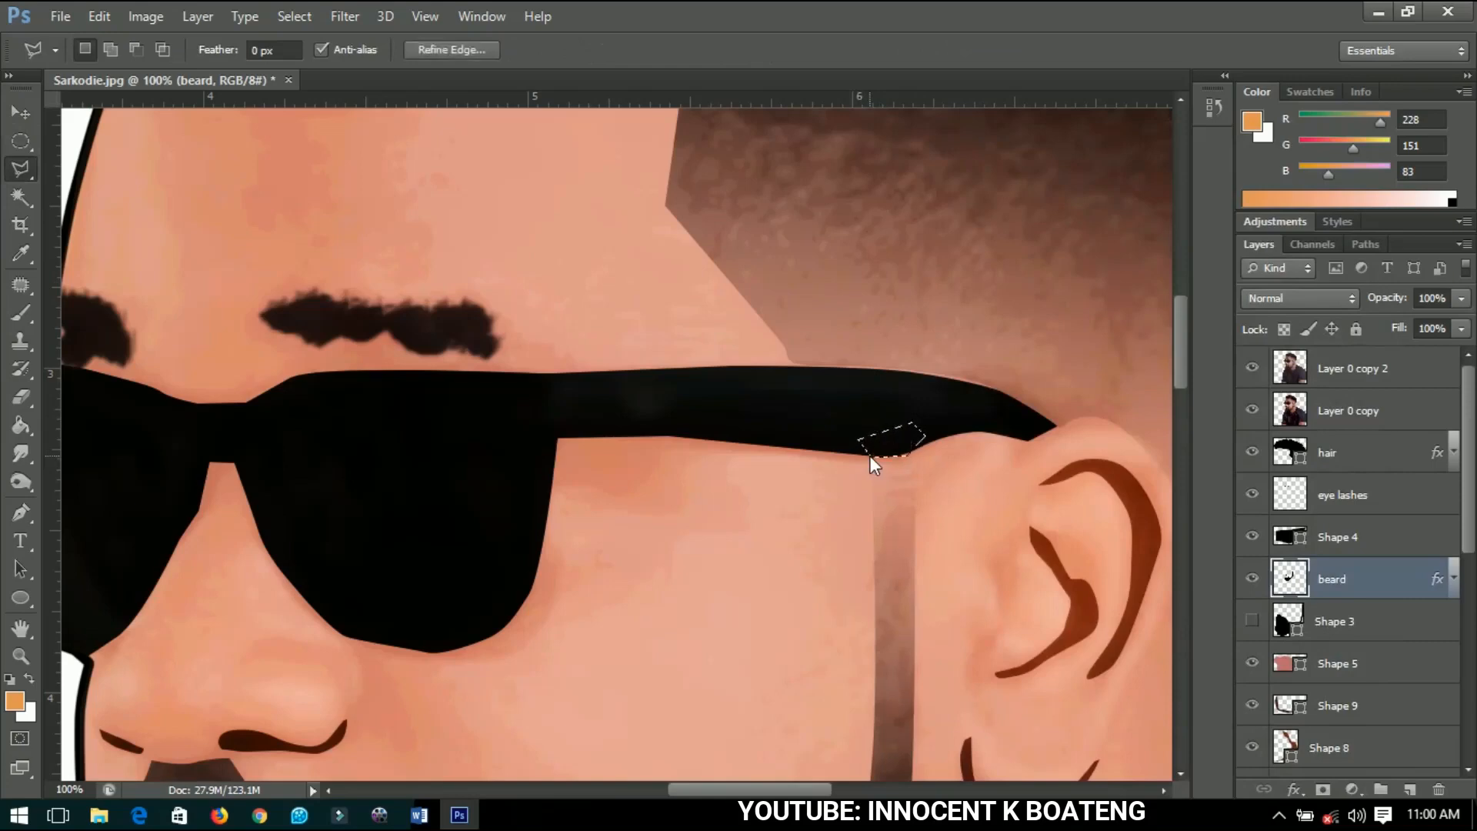
{"action": "key", "text": "ctrl+d"}
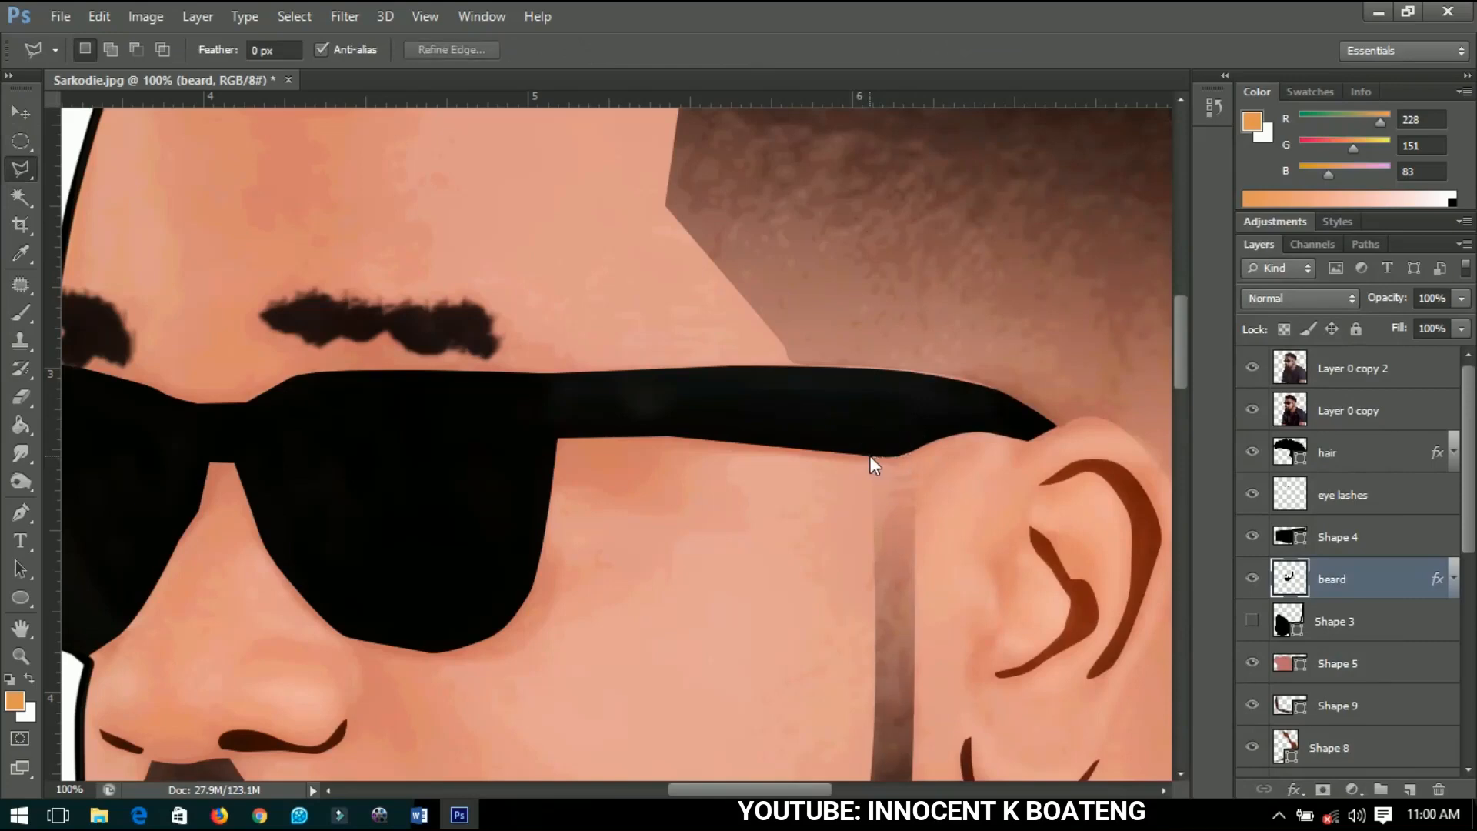
- Hide the lines layer and change the Color Fill 1 background to cyan 00fffc
{"action": "key", "text": "ctrl+0"}
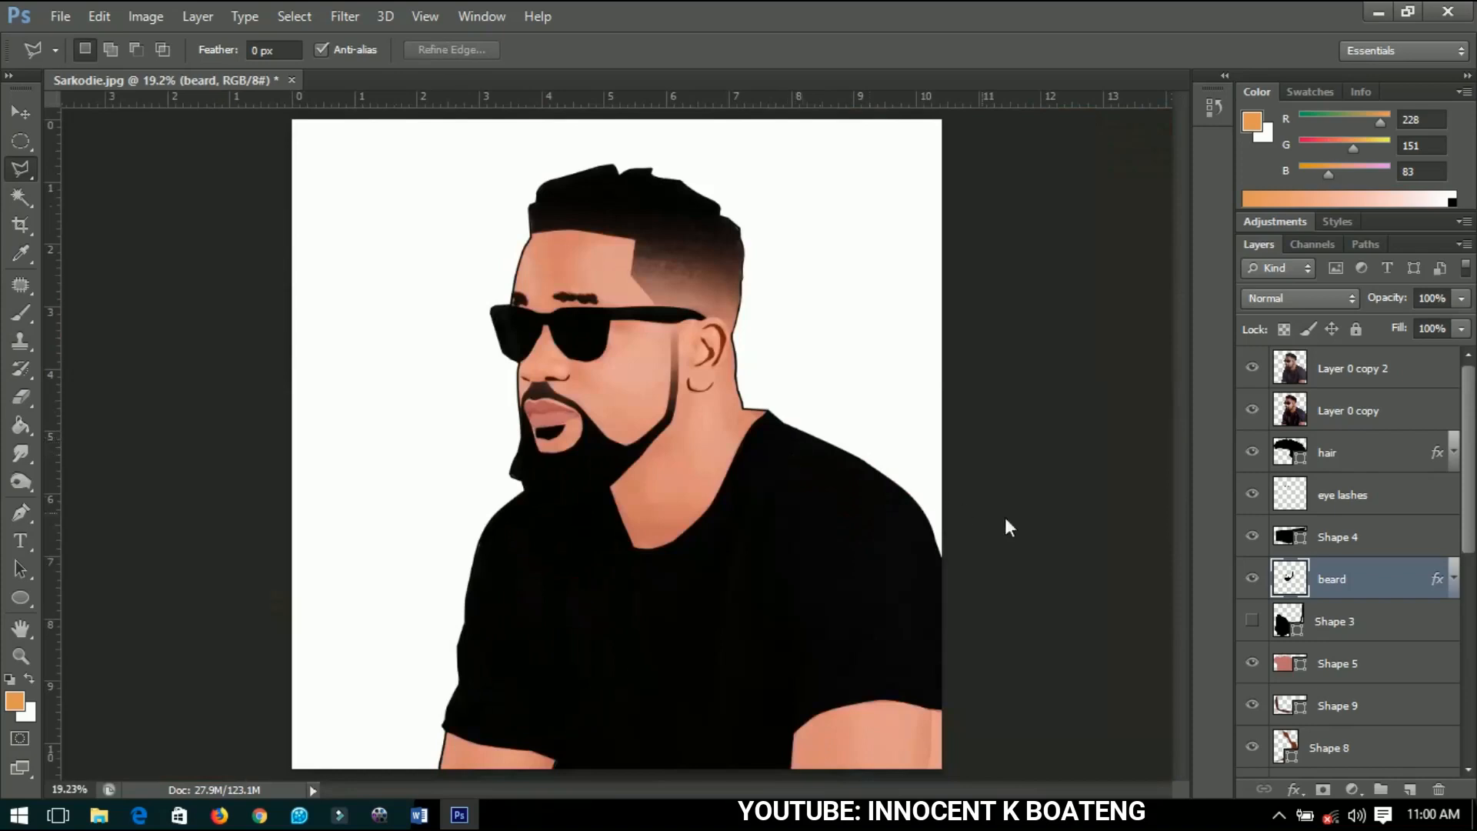
{"action": "scroll", "coordinate": [1367, 561], "scroll_direction": "down", "scroll_amount": 10}
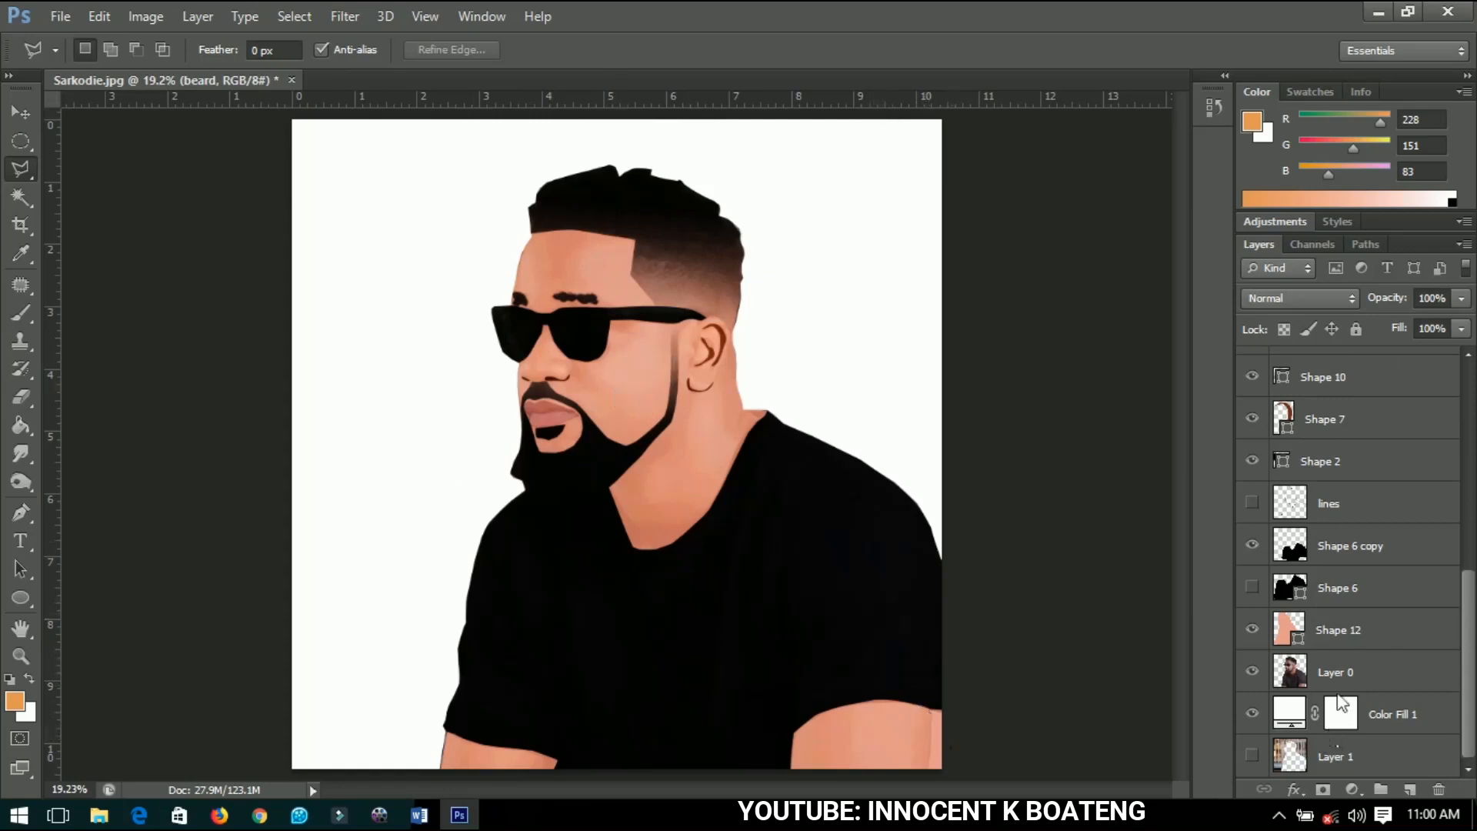
{"action": "double_click", "coordinate": [1293, 720]}
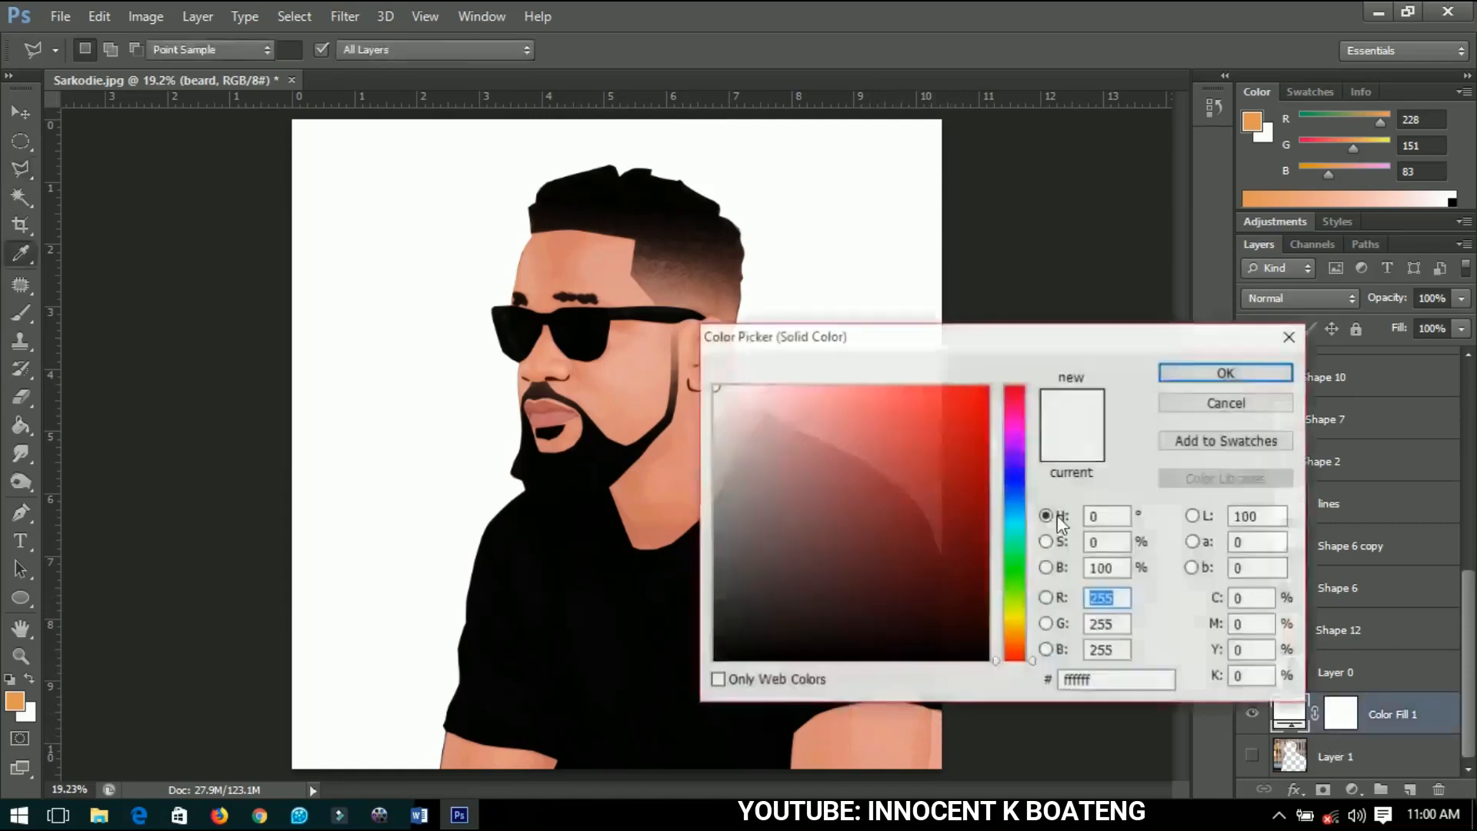
{"action": "left_click", "coordinate": [1016, 524]}
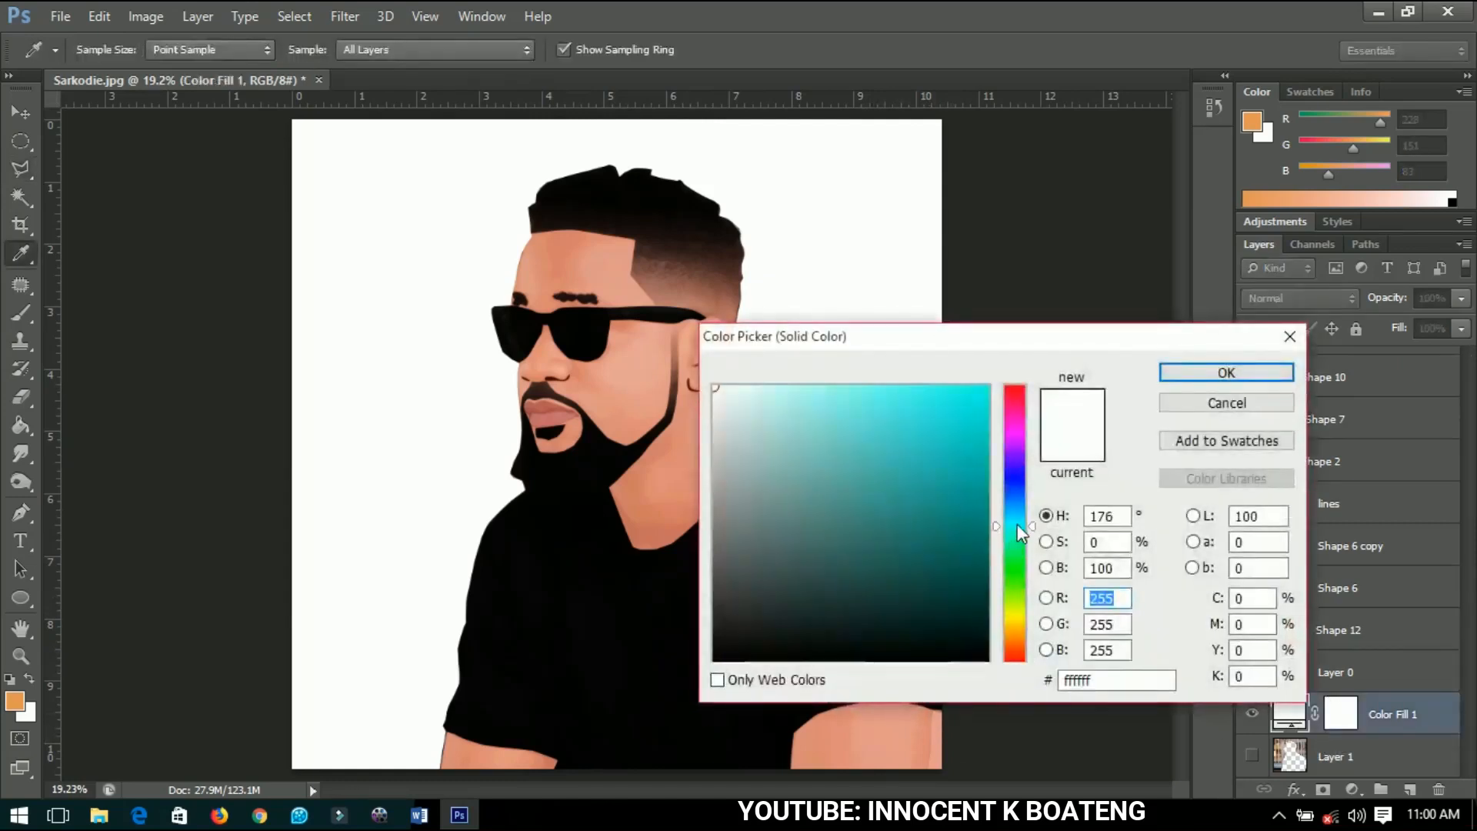
{"action": "left_click", "coordinate": [993, 396]}
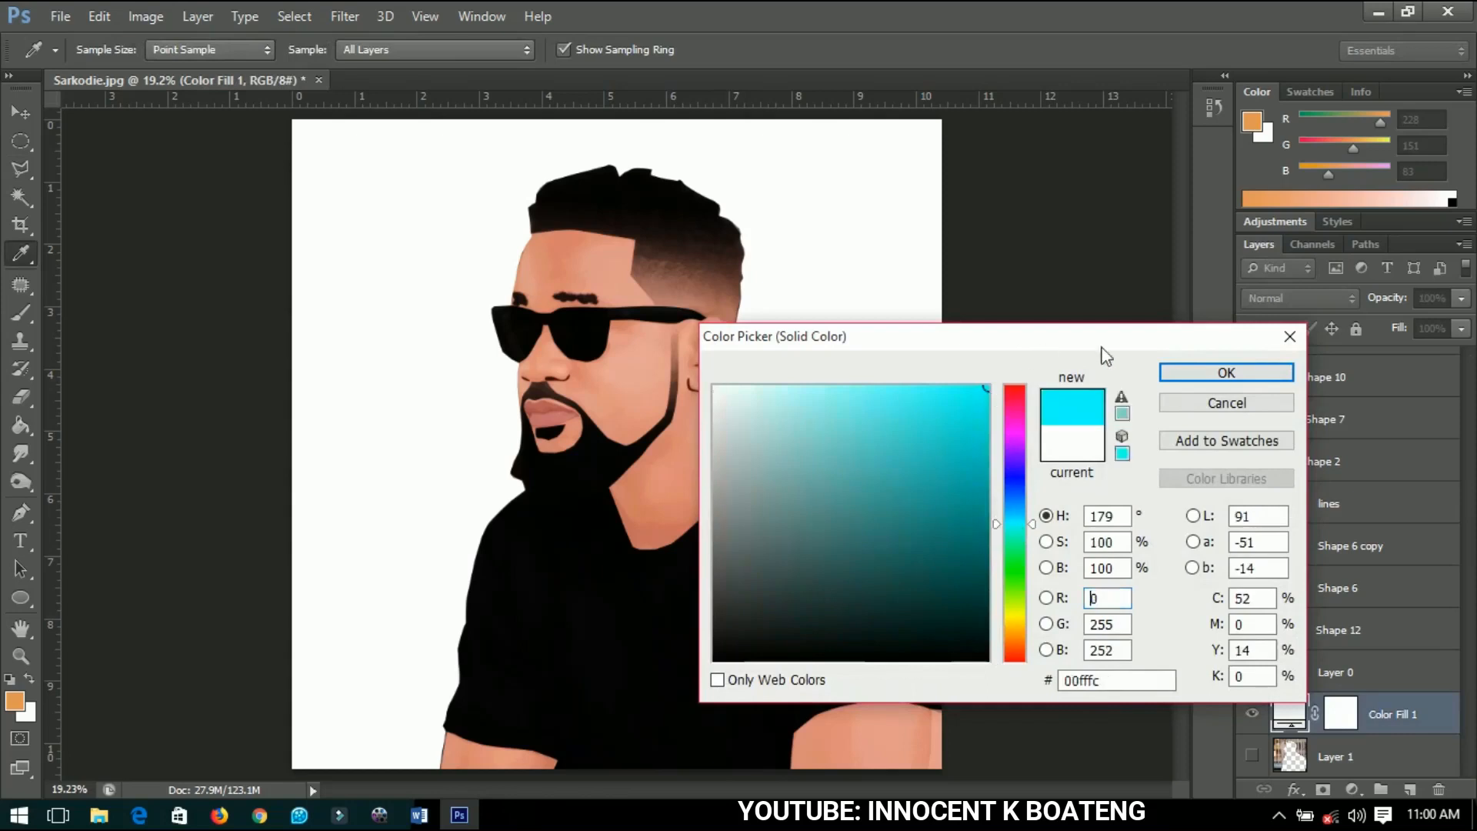
{"action": "left_click", "coordinate": [1227, 372]}
{"action": "key", "text": "l"}
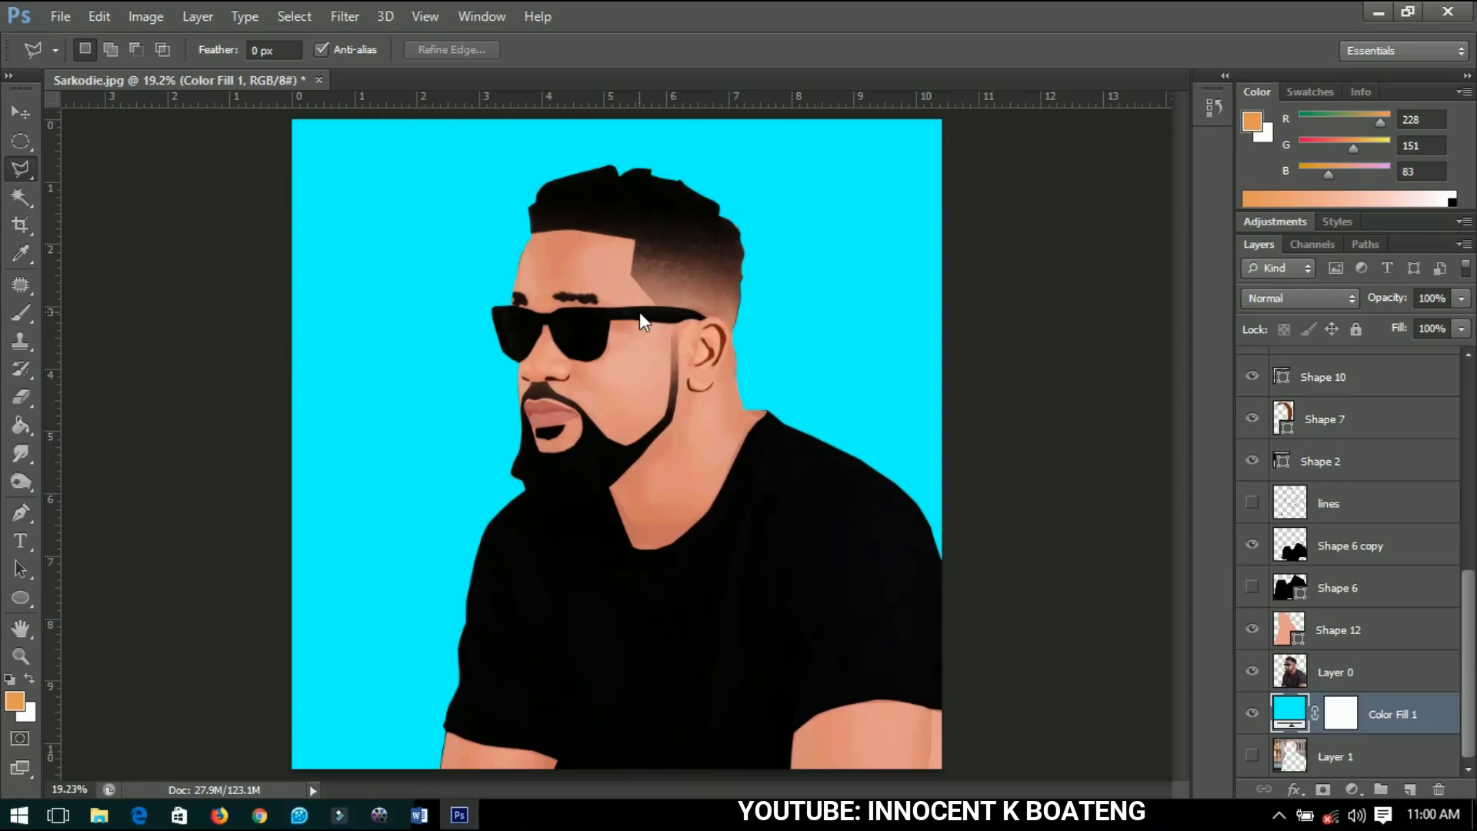
{"action": "left_click", "coordinate": [20, 112]}
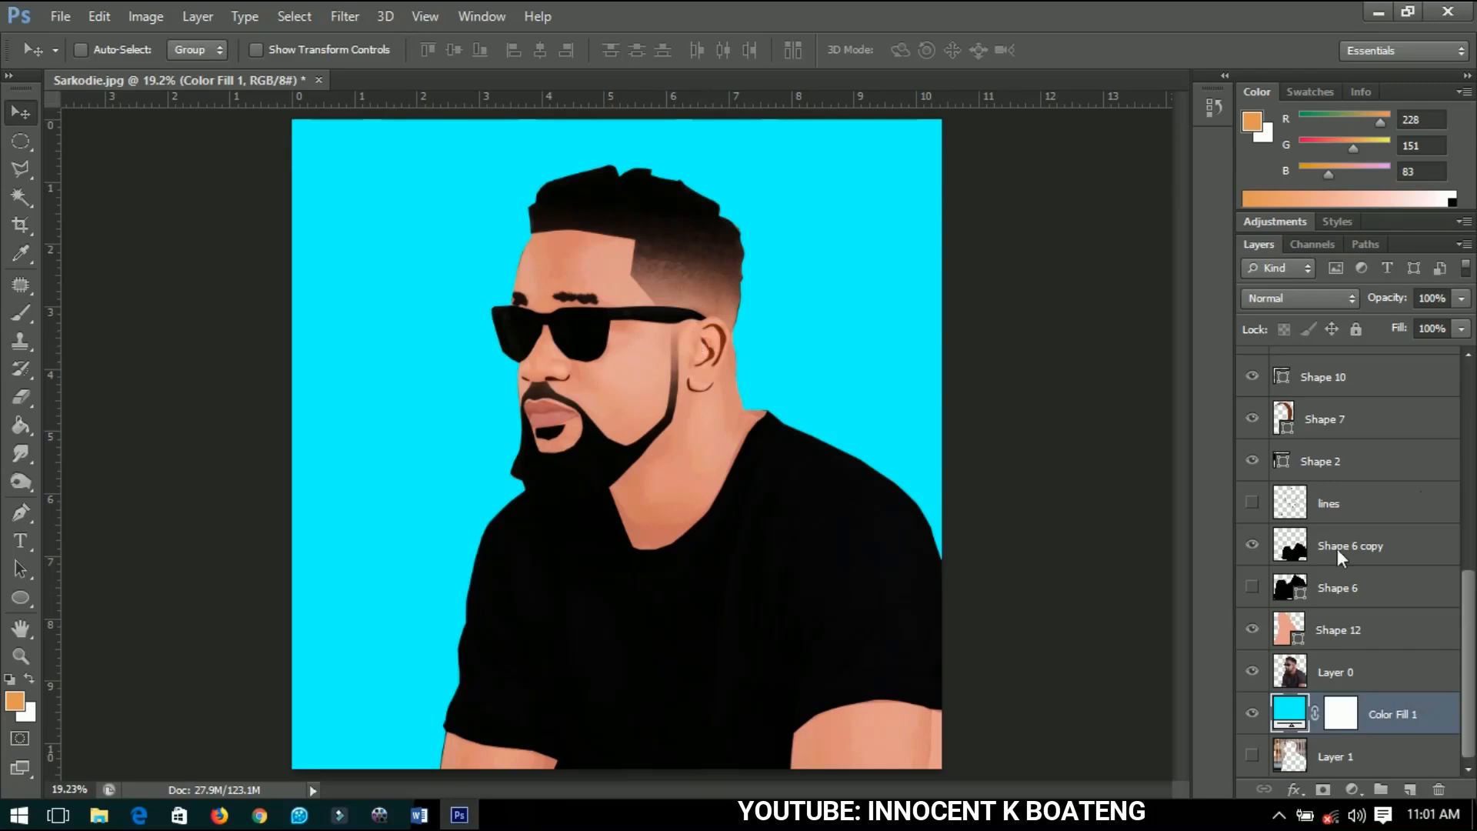
{"action": "scroll", "coordinate": [1338, 548], "scroll_direction": "up", "scroll_amount": 5}
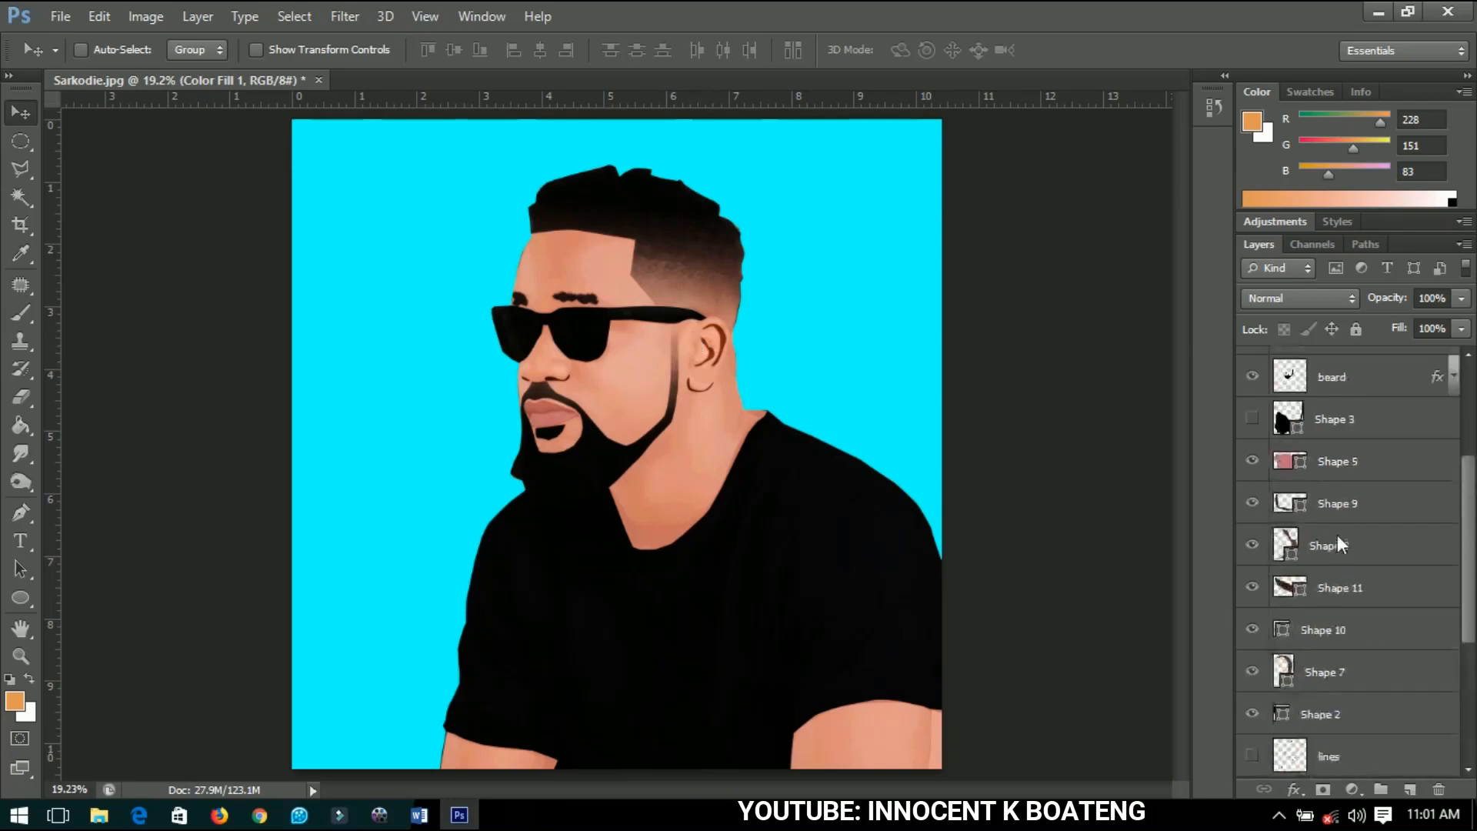
{"action": "scroll", "coordinate": [1350, 501], "scroll_direction": "up", "scroll_amount": 3}
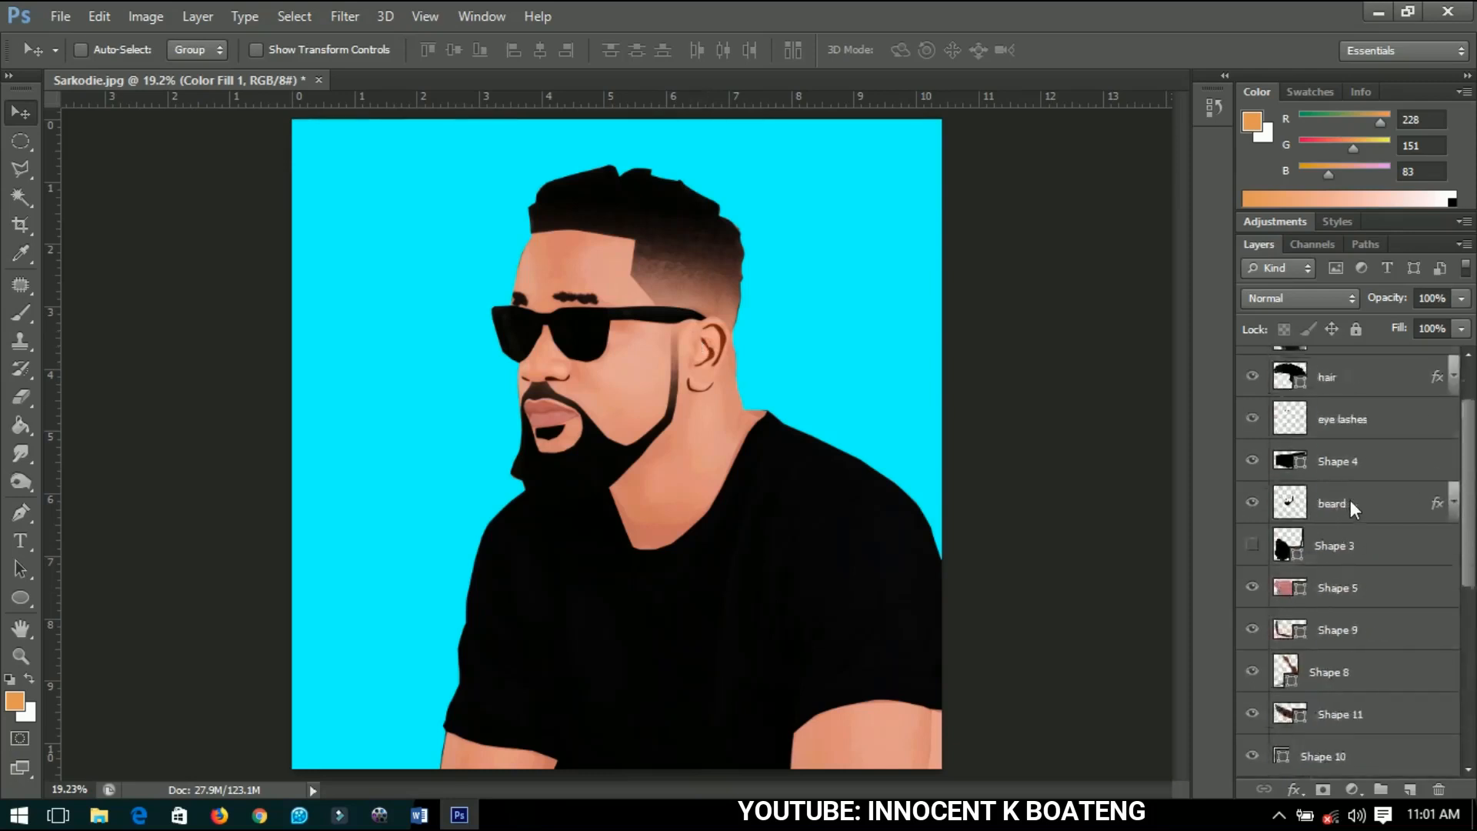
{"action": "scroll", "coordinate": [1351, 500], "scroll_direction": "up", "scroll_amount": 2}
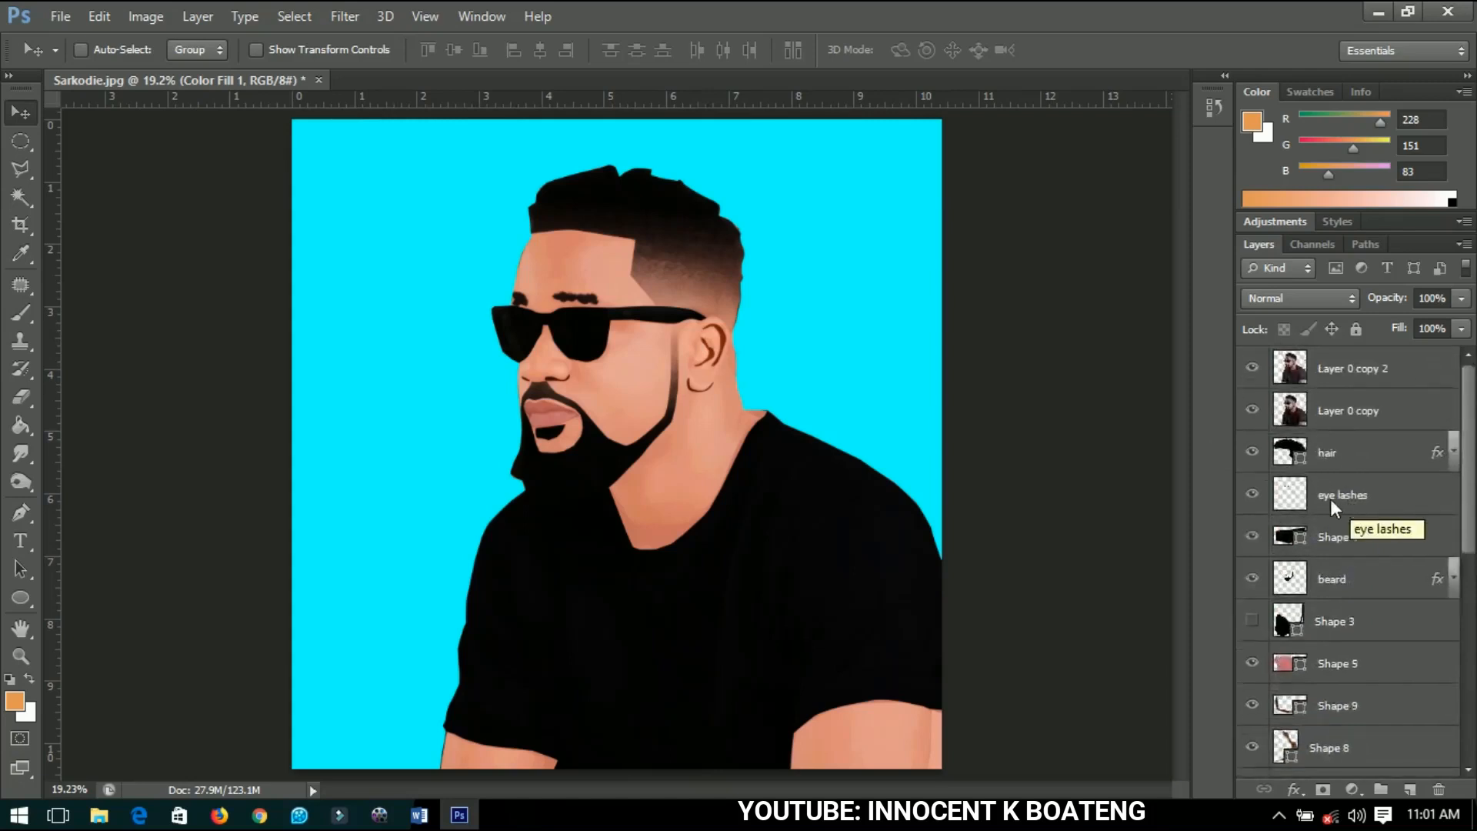